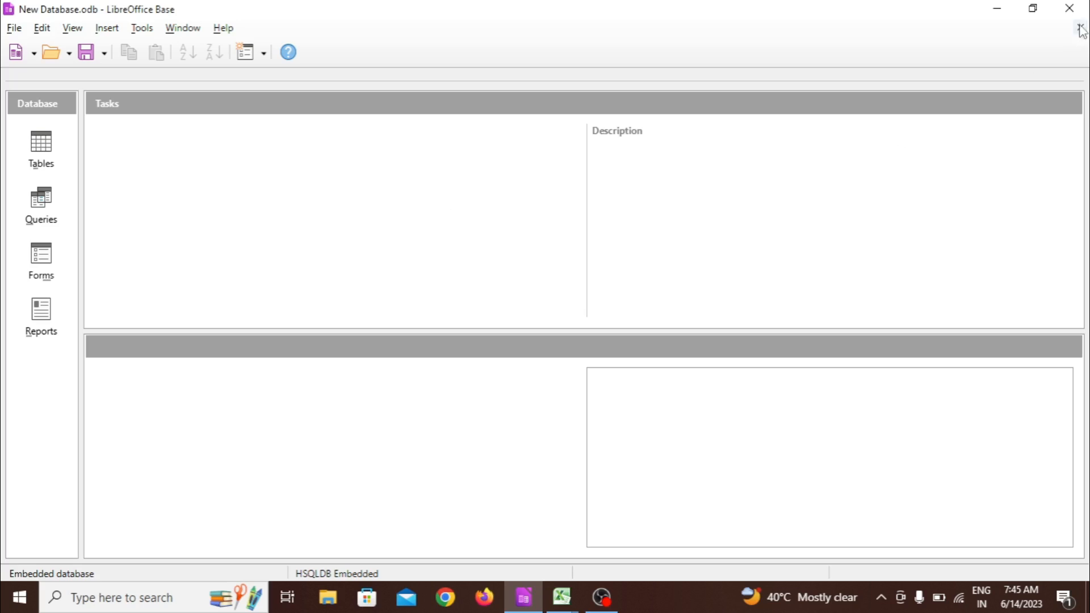
Close the New Database window and create a blank Writer document from the LibreOffice start screen
{"action": "left_click", "coordinate": [1069, 8]}
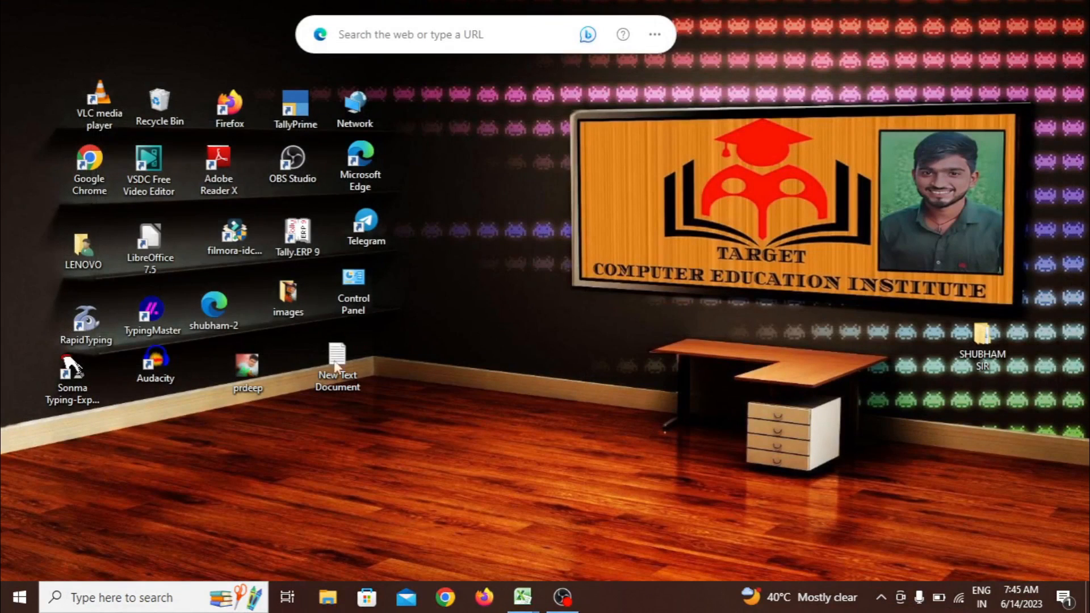
{"action": "left_click", "coordinate": [166, 246]}
{"action": "double_click", "coordinate": [166, 245]}
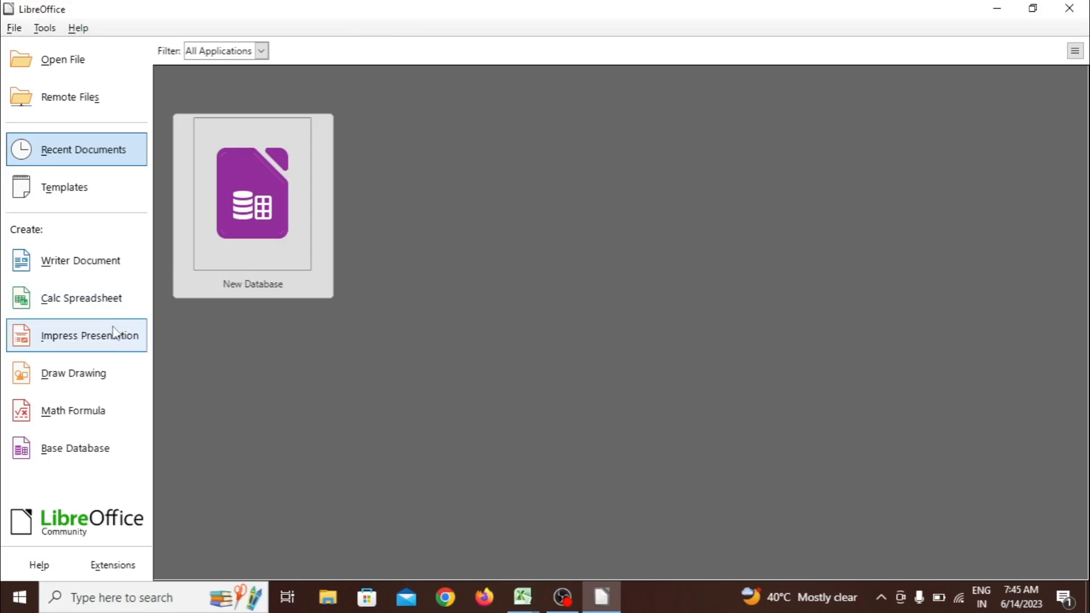
{"action": "left_click", "coordinate": [88, 268]}
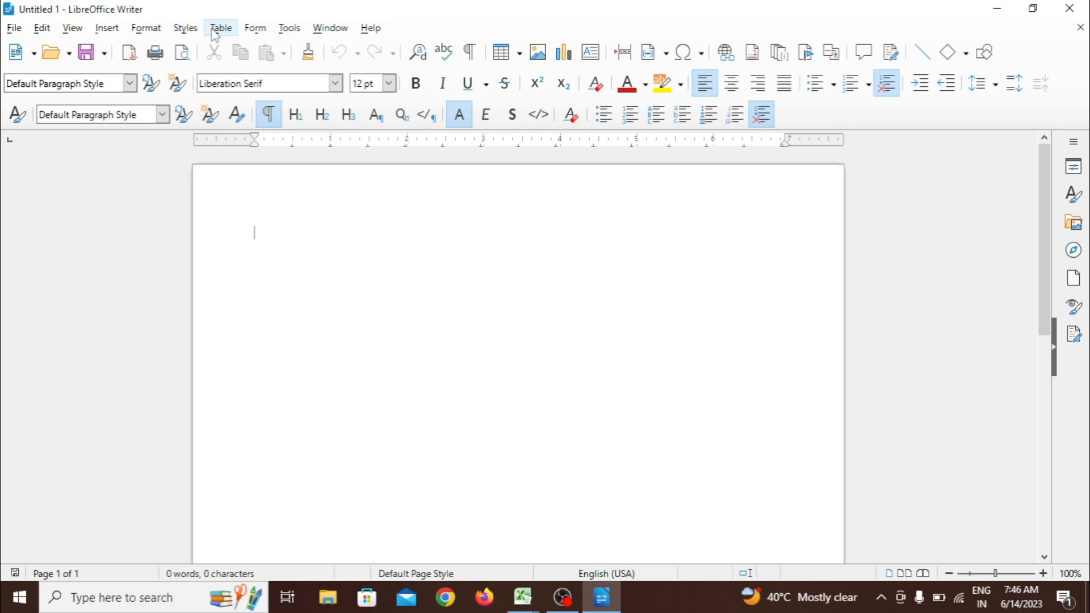
Examine the form commands and controls that can be added to the document
{"action": "left_click", "coordinate": [255, 28]}
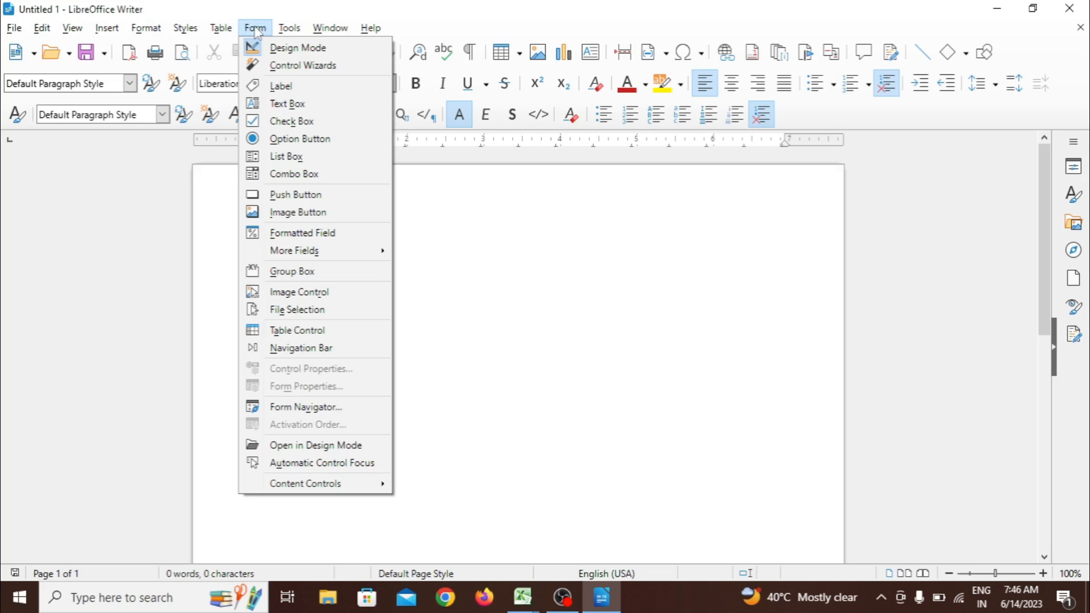
{"action": "key", "text": "super+plus"}
{"action": "key", "text": "super+plus"}
{"action": "key", "text": "super+minus"}
{"action": "key", "text": "super+plus"}
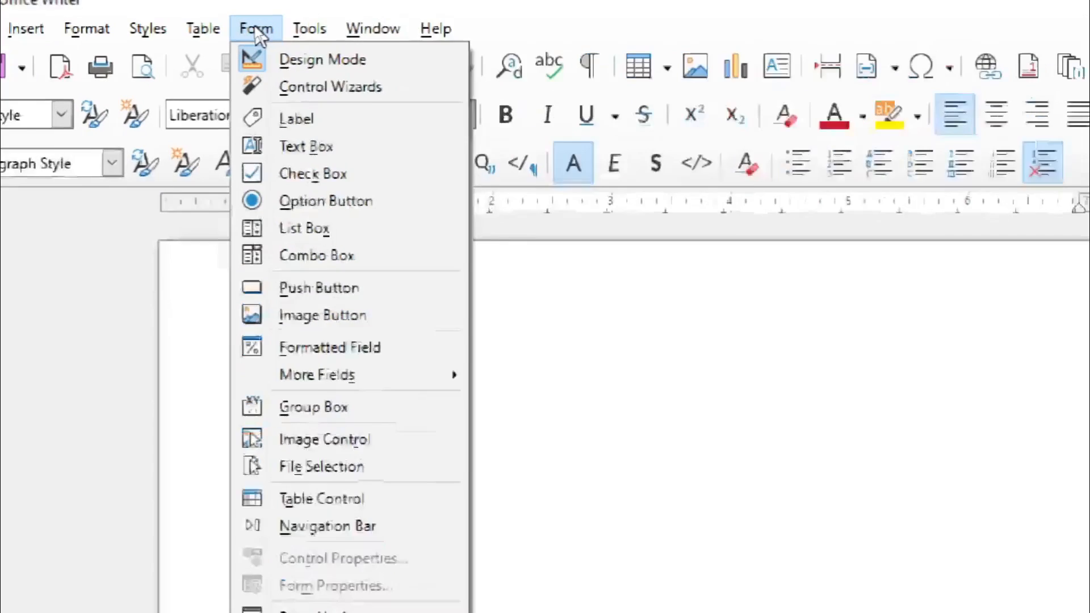
{"action": "key", "text": "super+minus"}
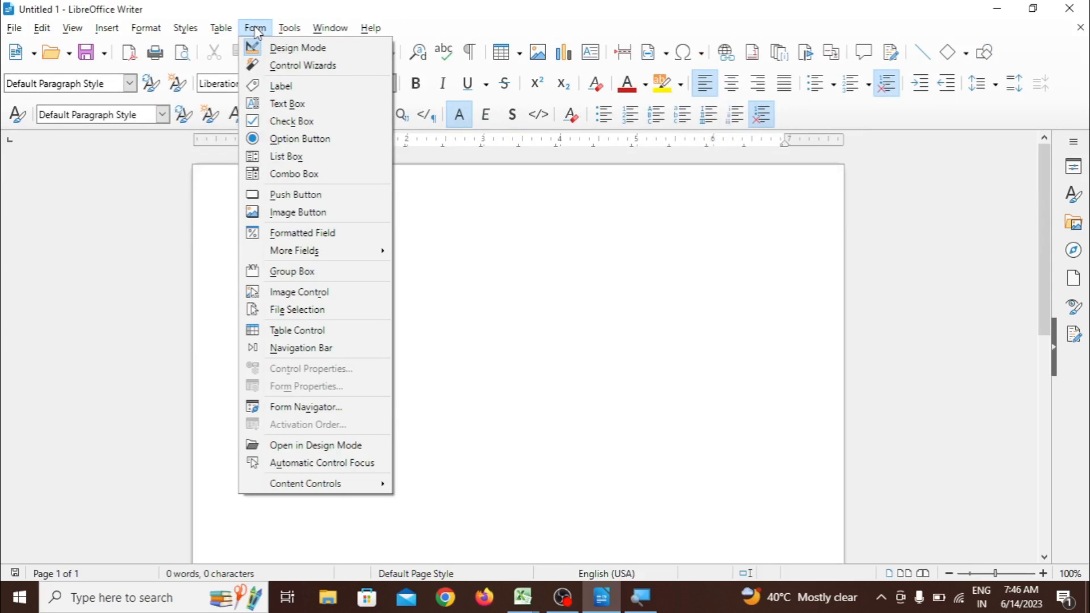
{"action": "key", "text": "super+plus"}
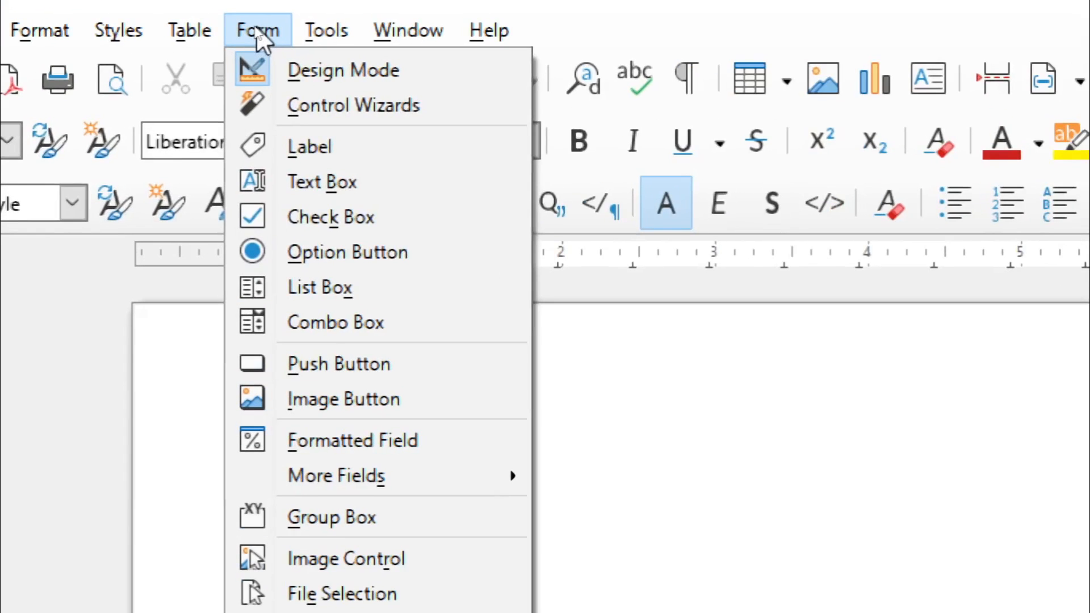
{"action": "key", "text": "super+minus"}
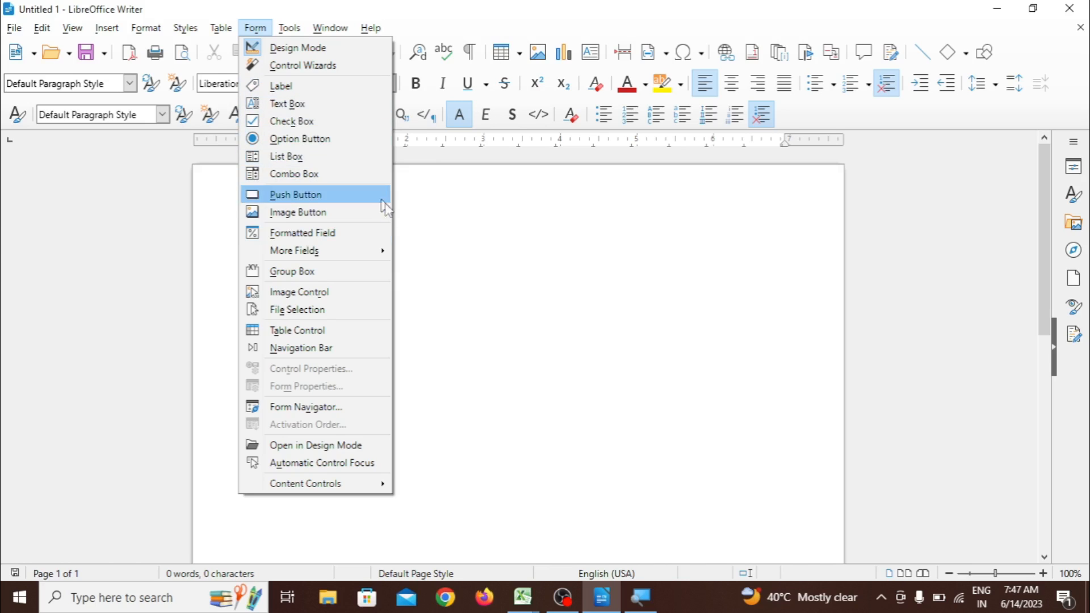
{"action": "left_click", "coordinate": [448, 284]}
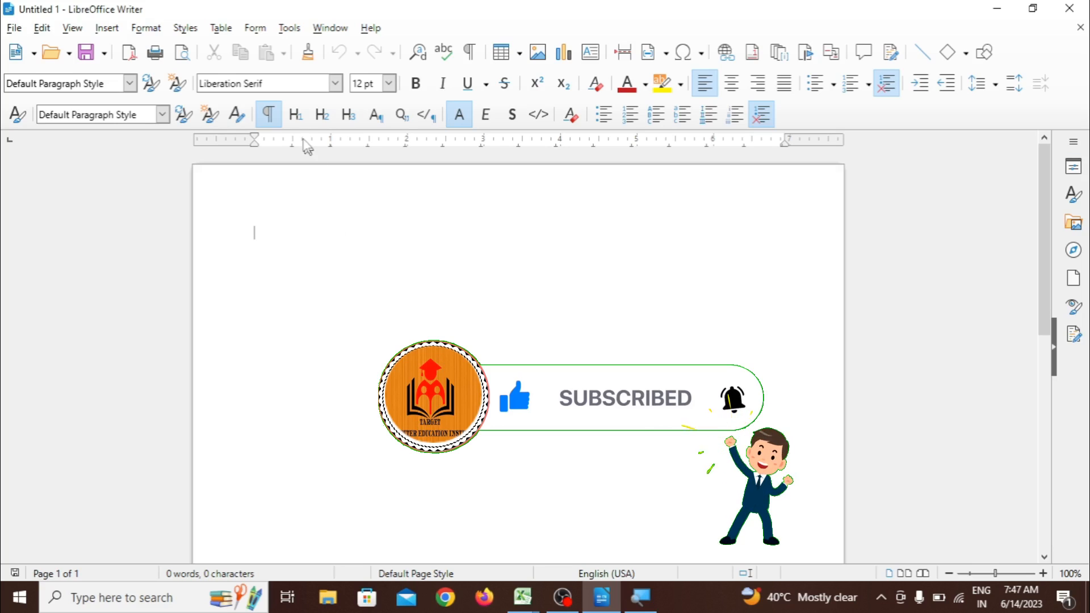
Draw a text box form control of about 1.67 x 0.69 inches near the page's upper left, and delete it
{"action": "left_click", "coordinate": [256, 28]}
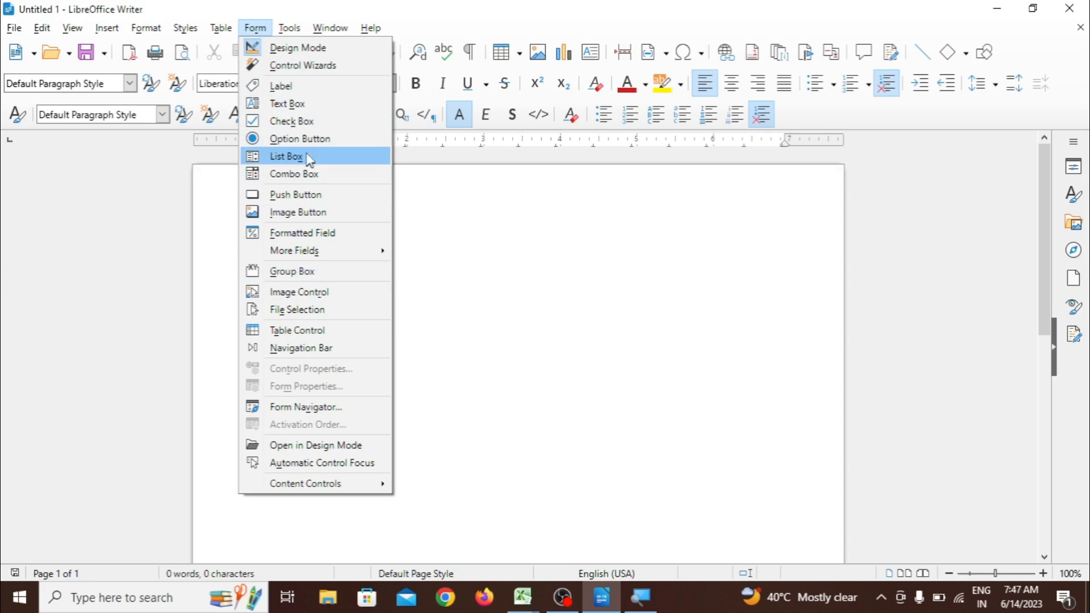
{"action": "left_click", "coordinate": [300, 104]}
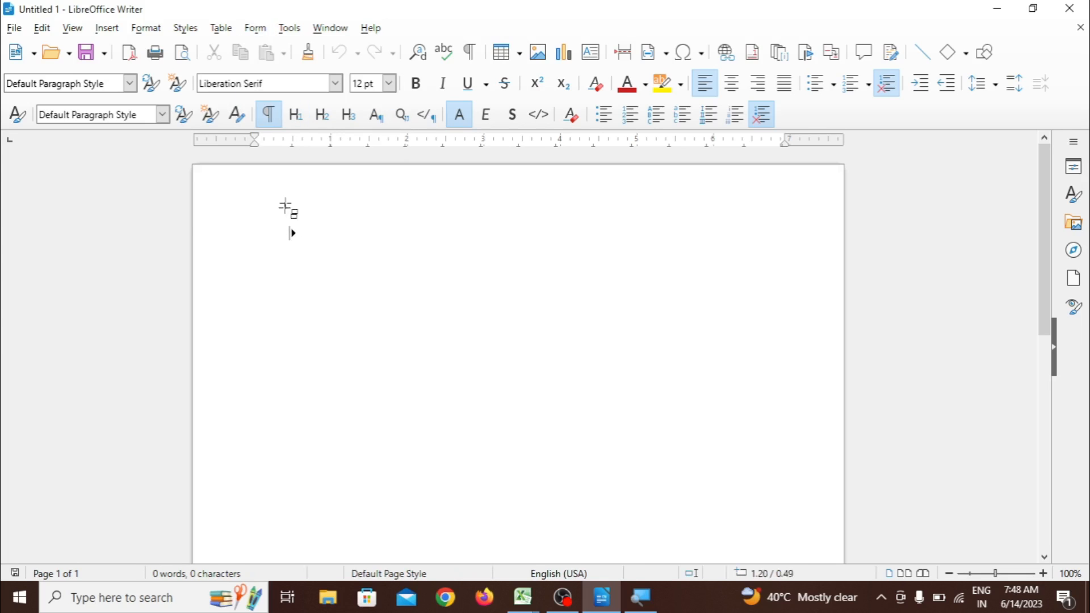
{"action": "left_click_drag", "start_coordinate": [287, 219], "coordinate": [415, 272]}
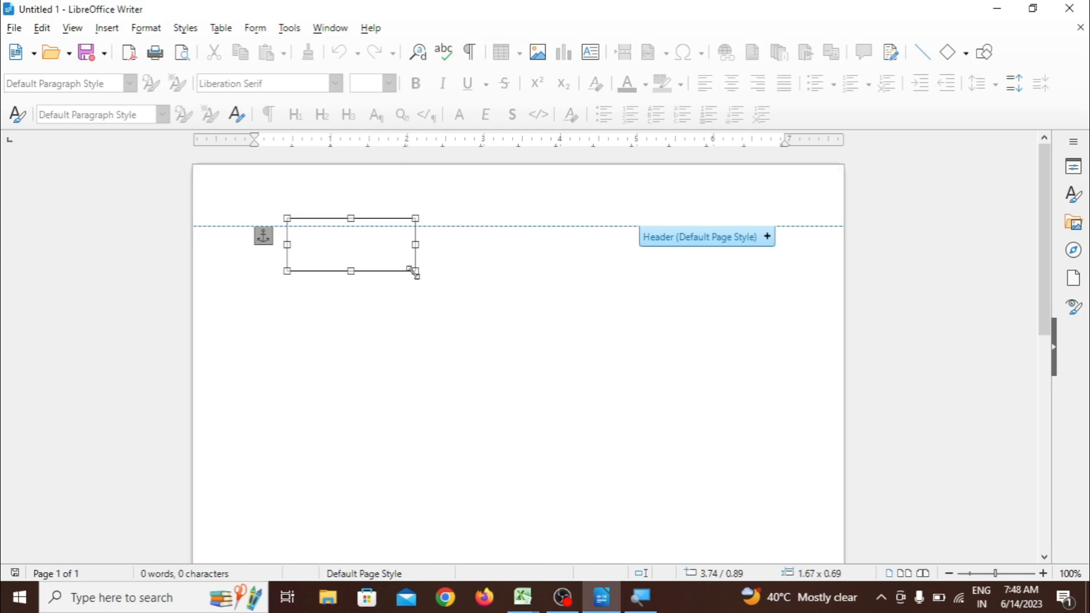
{"action": "key", "text": "Delete"}
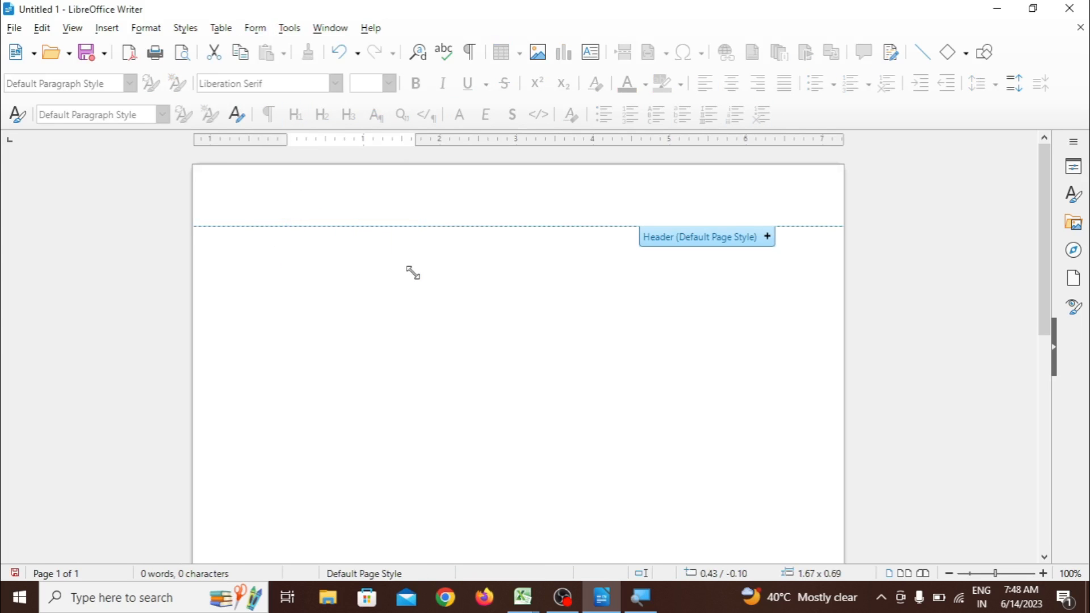
Switch form Design Mode off and on again, and enable Control Wizards
{"action": "left_click", "coordinate": [253, 29]}
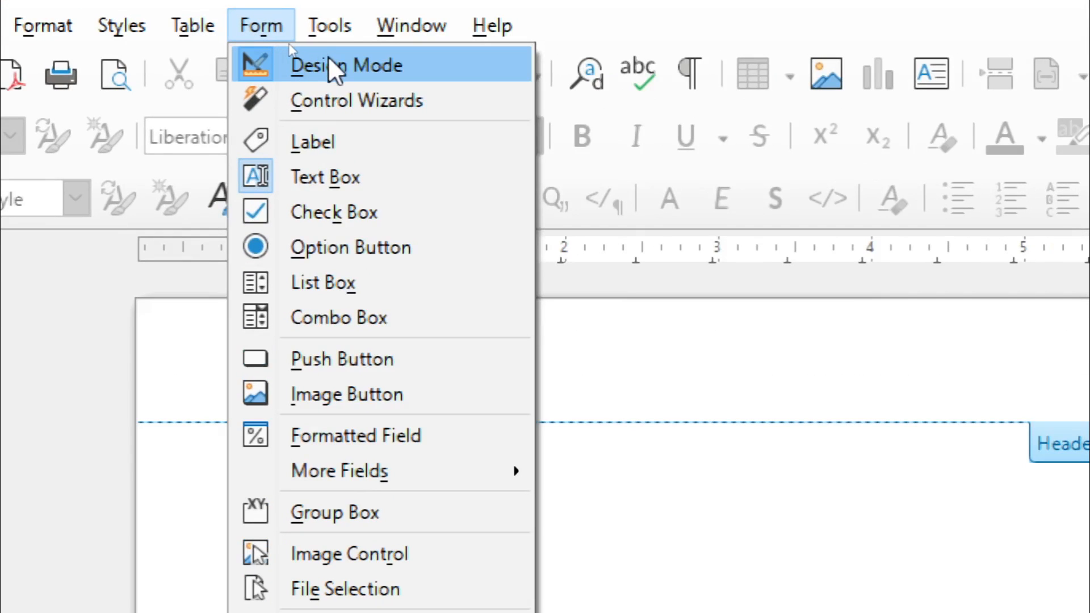
{"action": "left_click", "coordinate": [328, 56]}
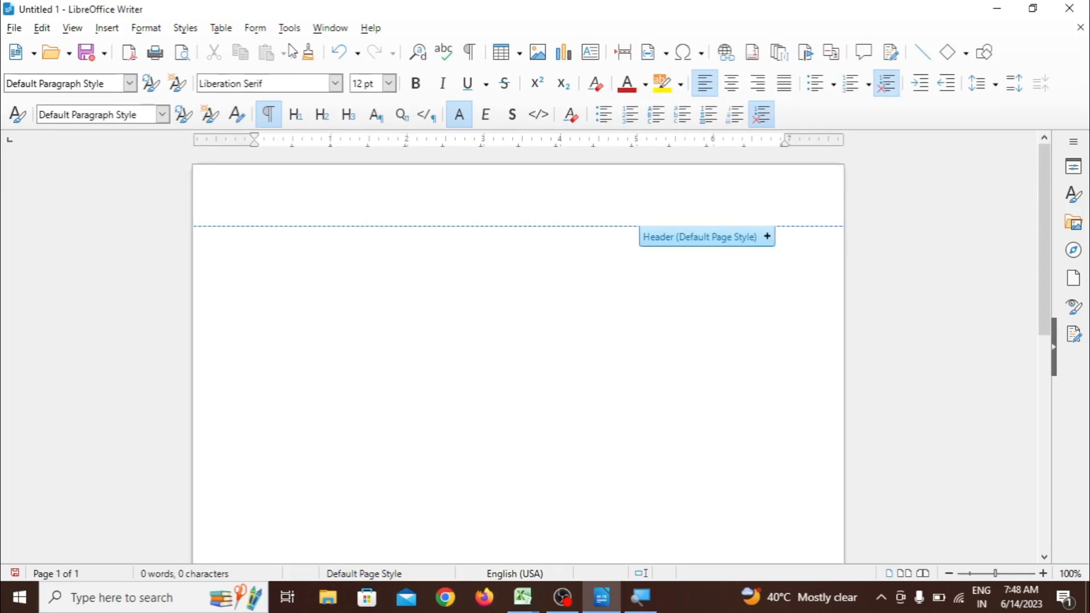
{"action": "left_click", "coordinate": [255, 29]}
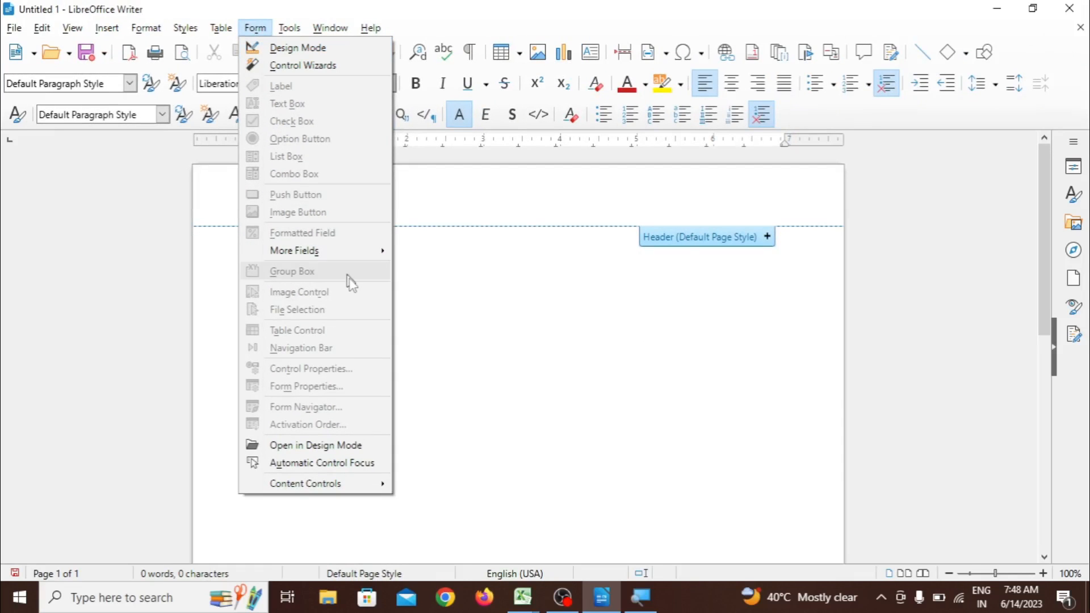
{"action": "left_click", "coordinate": [319, 47]}
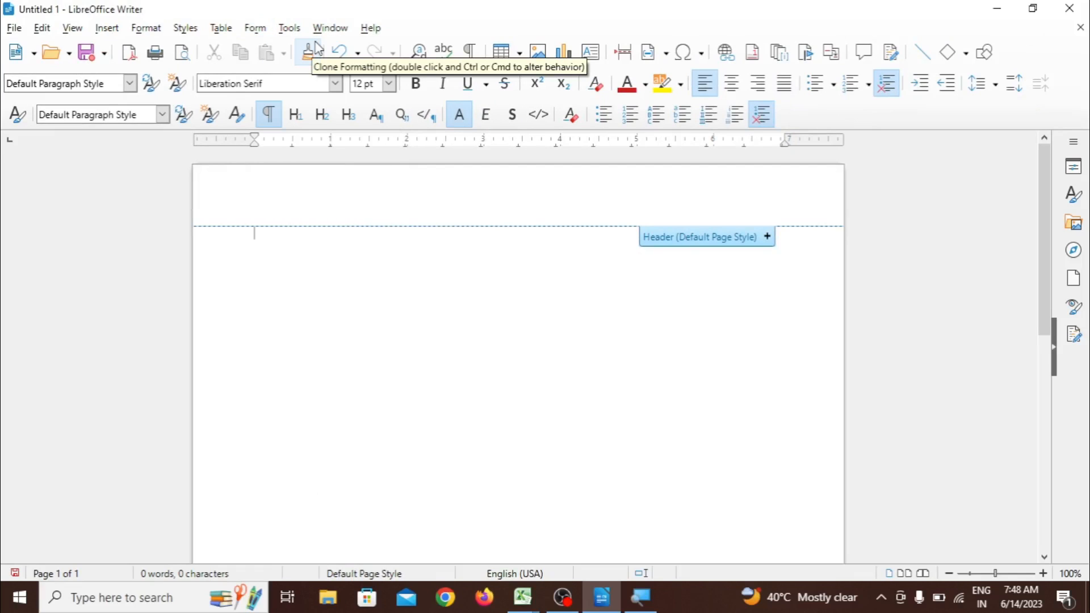
{"action": "left_click", "coordinate": [253, 29]}
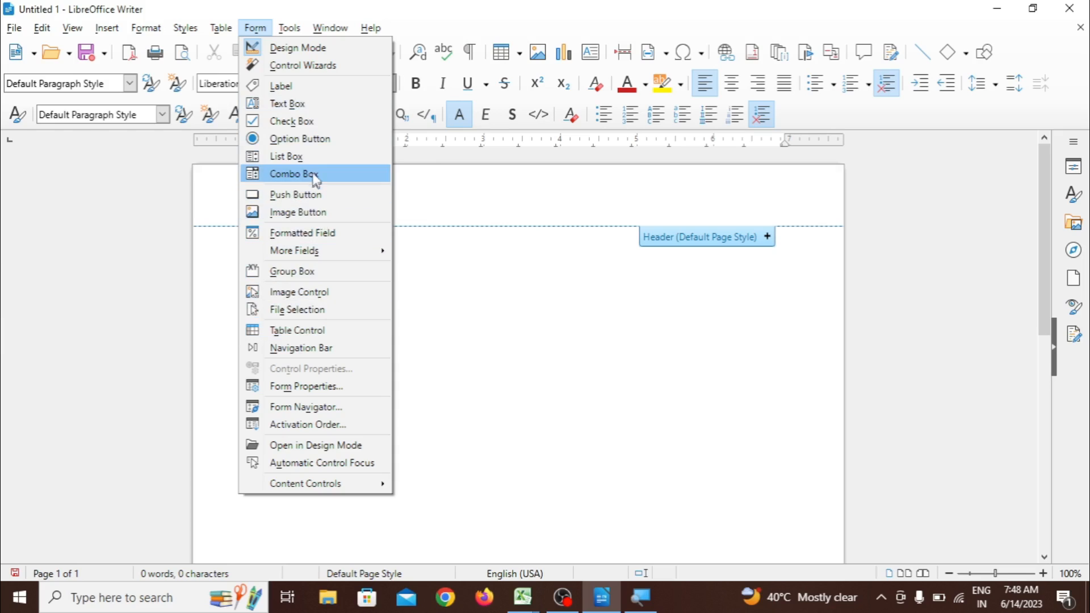
{"action": "left_click", "coordinate": [301, 67]}
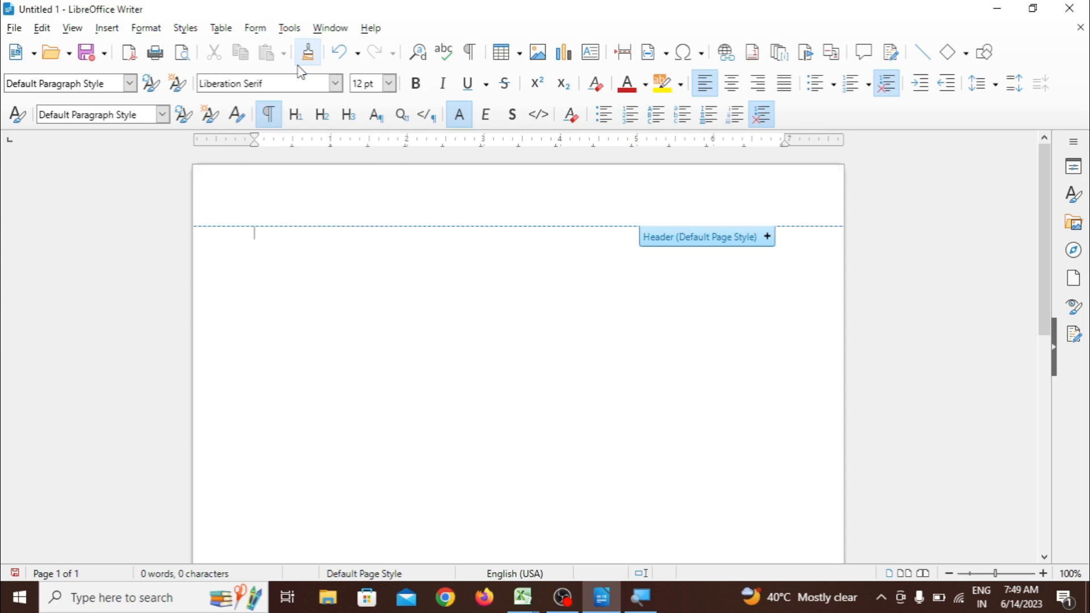
Try to fit a label field about 8.46 inches wide across the upper edge of the page, and delete it
{"action": "left_click", "coordinate": [254, 29]}
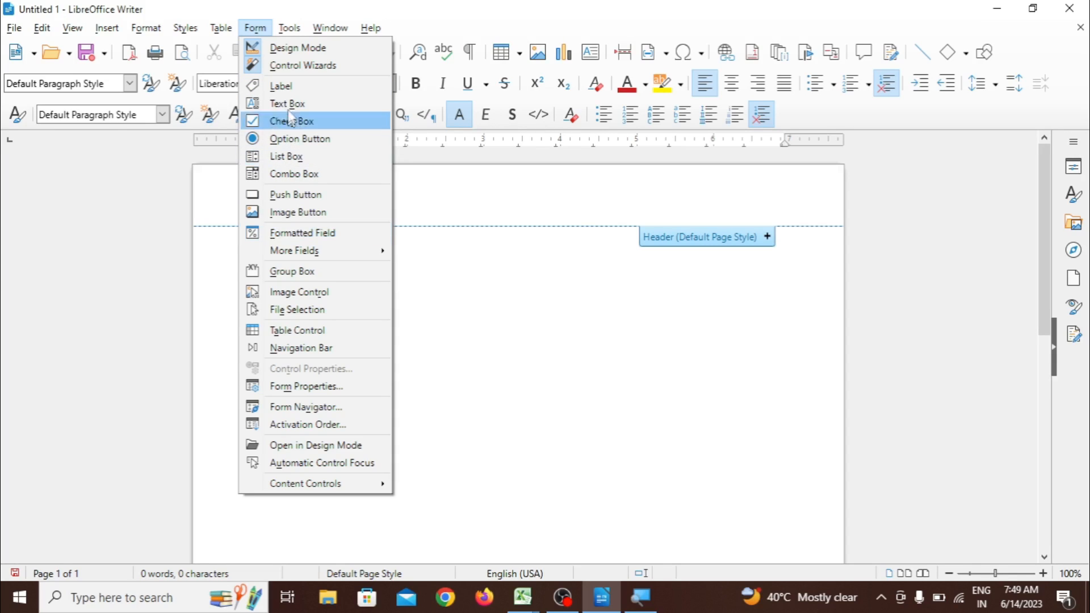
{"action": "left_click", "coordinate": [284, 86]}
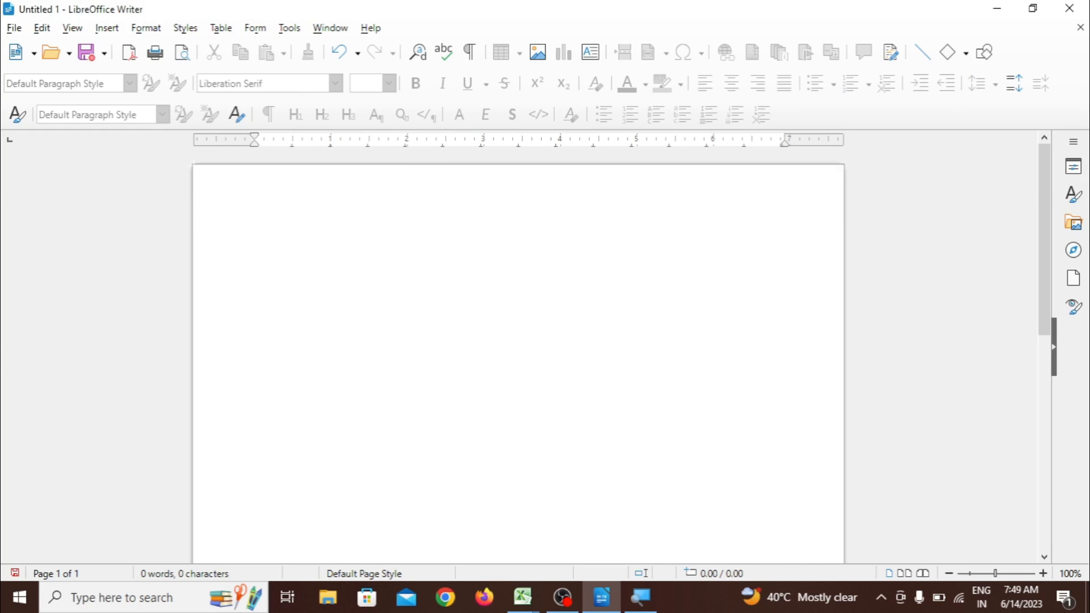
{"action": "left_click_drag", "start_coordinate": [196, 166], "coordinate": [843, 224]}
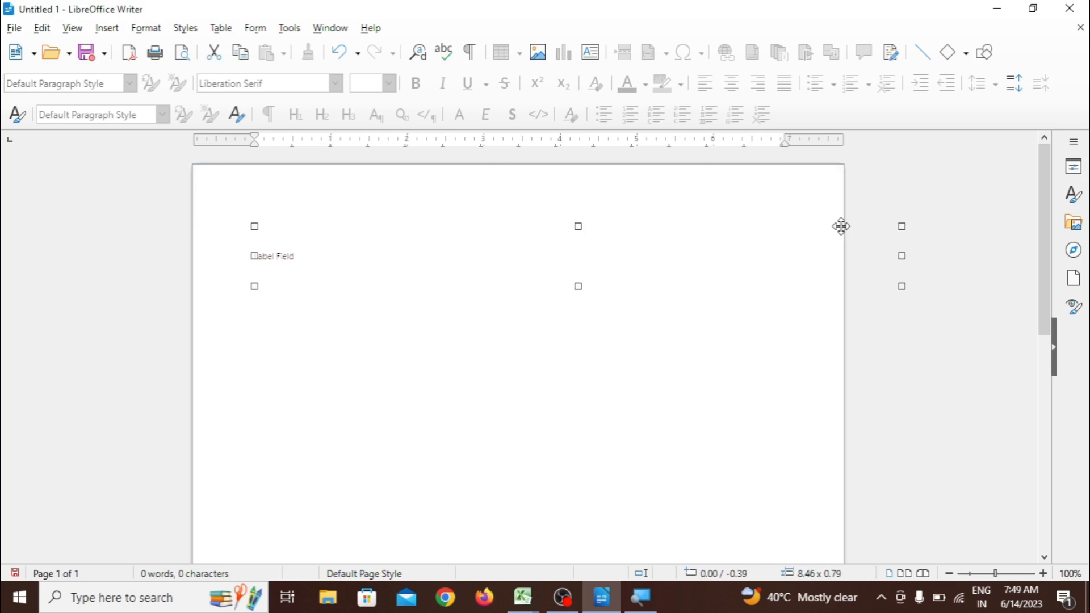
{"action": "left_click_drag", "start_coordinate": [652, 256], "coordinate": [521, 192]}
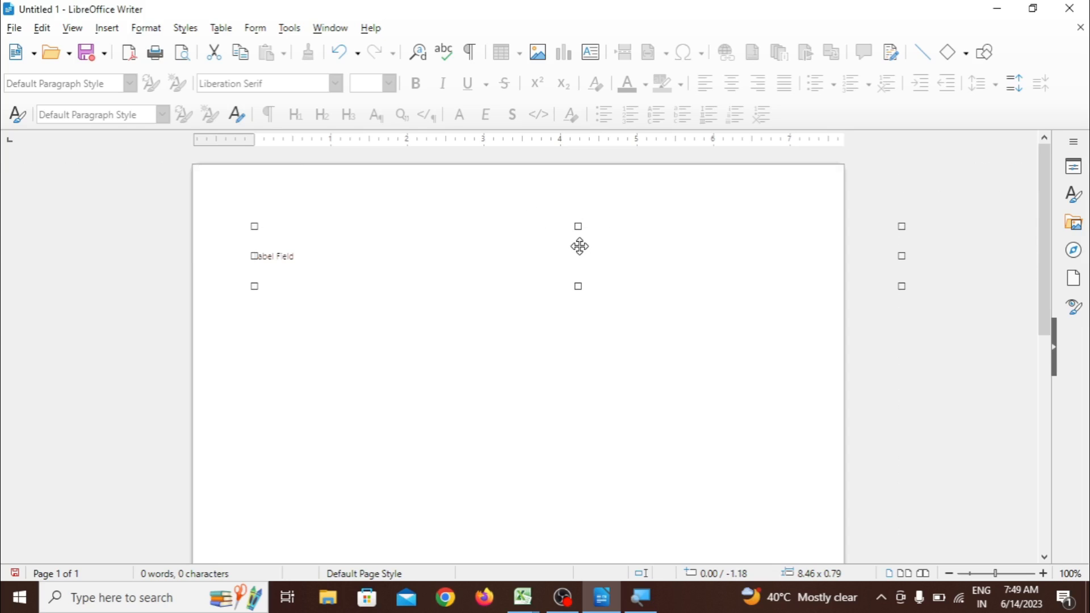
{"action": "left_click_drag", "start_coordinate": [579, 223], "coordinate": [567, 165]}
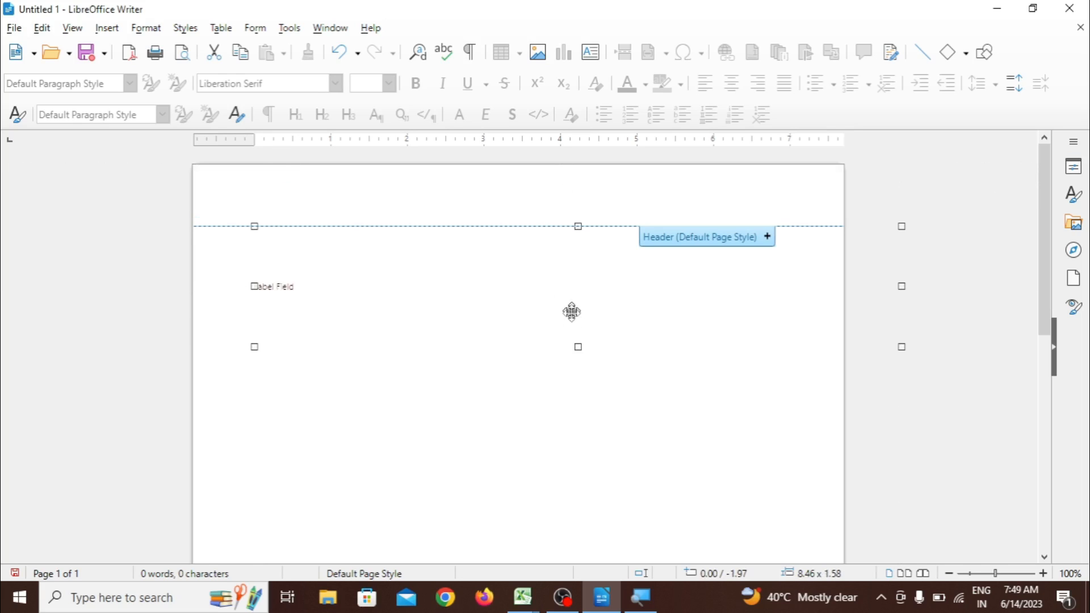
{"action": "left_click_drag", "start_coordinate": [578, 347], "coordinate": [569, 294]}
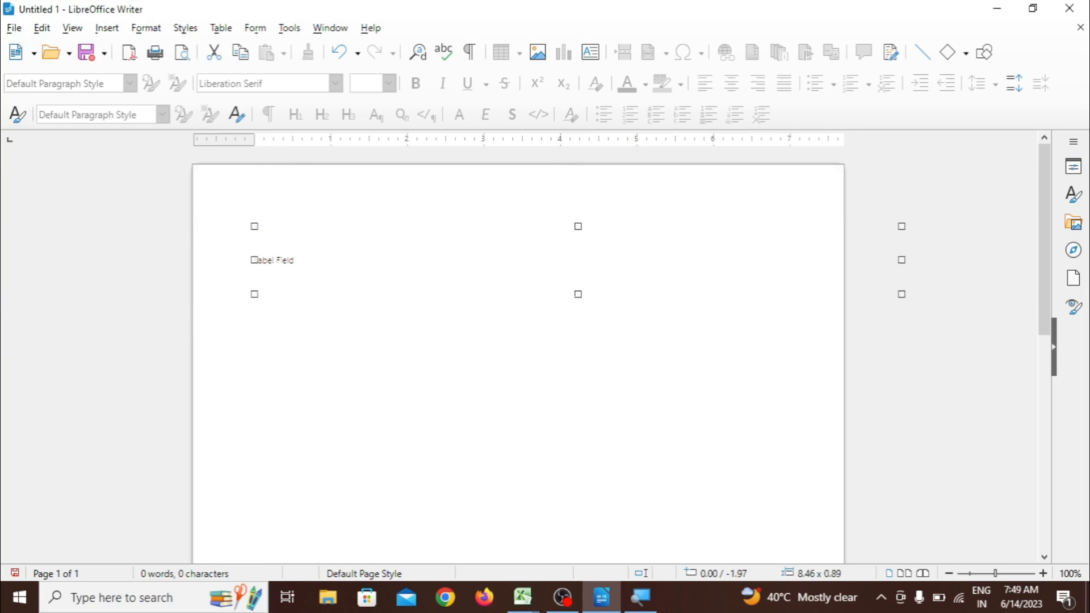
{"action": "left_click", "coordinate": [506, 256]}
{"action": "key", "text": "Delete"}
Set the default page style's background to light green (ccf4c6) from the libreoffice color palette
{"action": "left_click", "coordinate": [146, 27]}
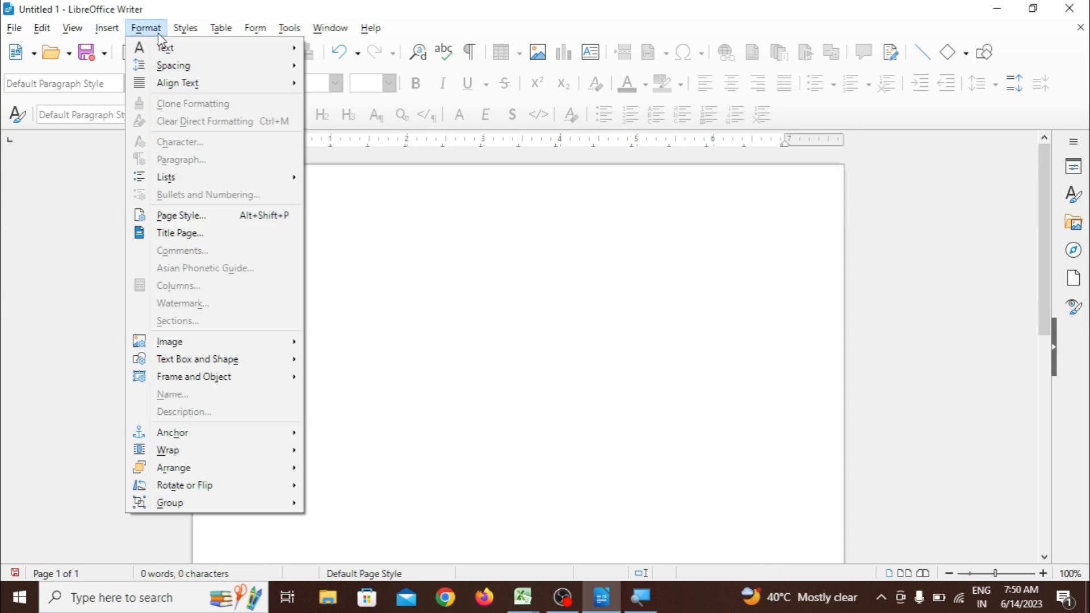
{"action": "left_click", "coordinate": [194, 220]}
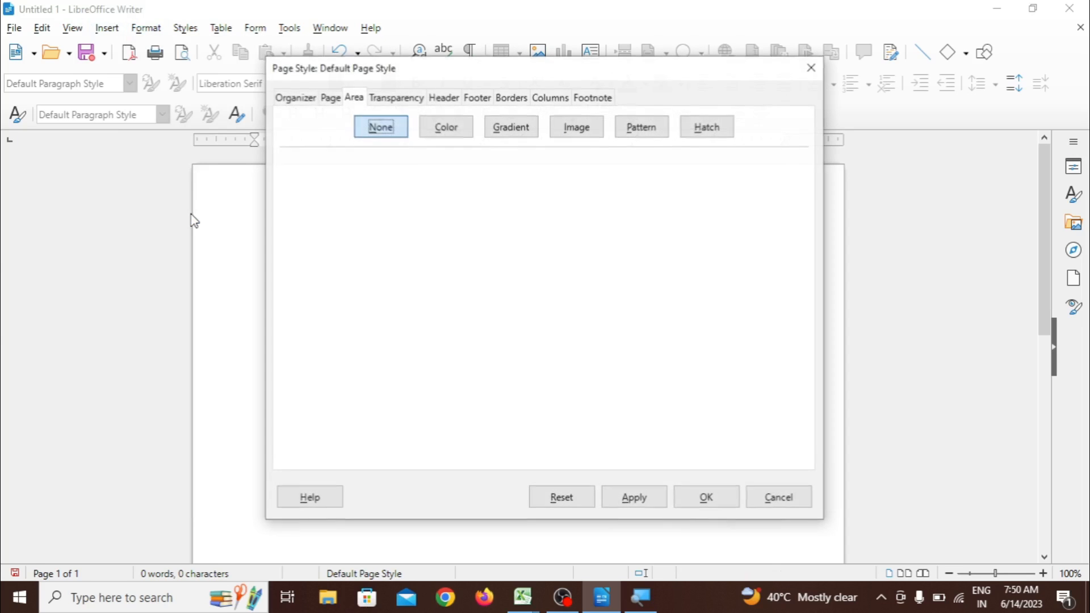
{"action": "left_click", "coordinate": [434, 138]}
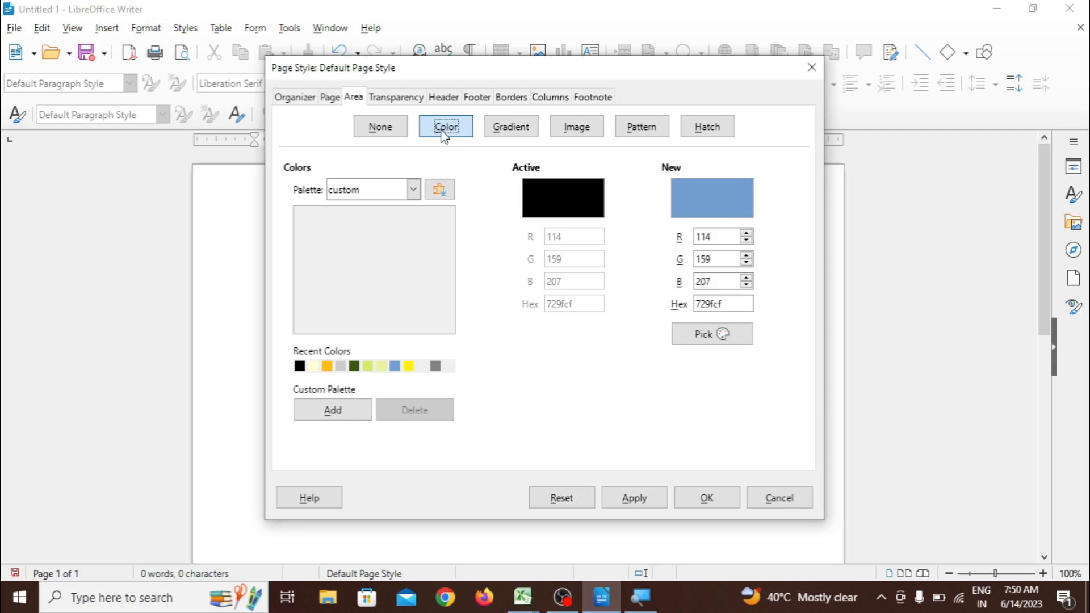
{"action": "left_click", "coordinate": [414, 189]}
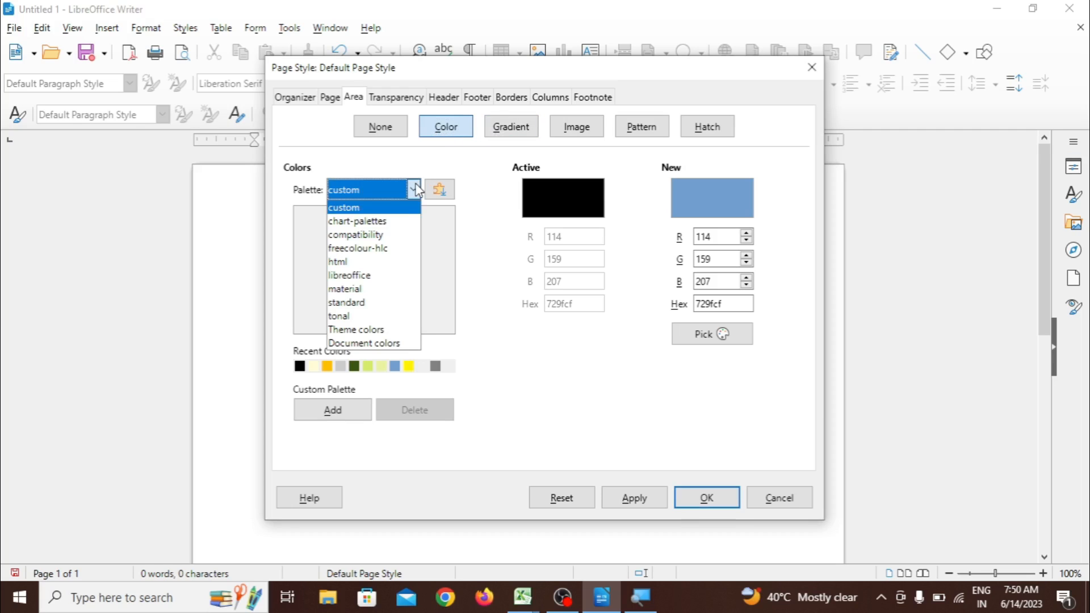
{"action": "left_click", "coordinate": [387, 275]}
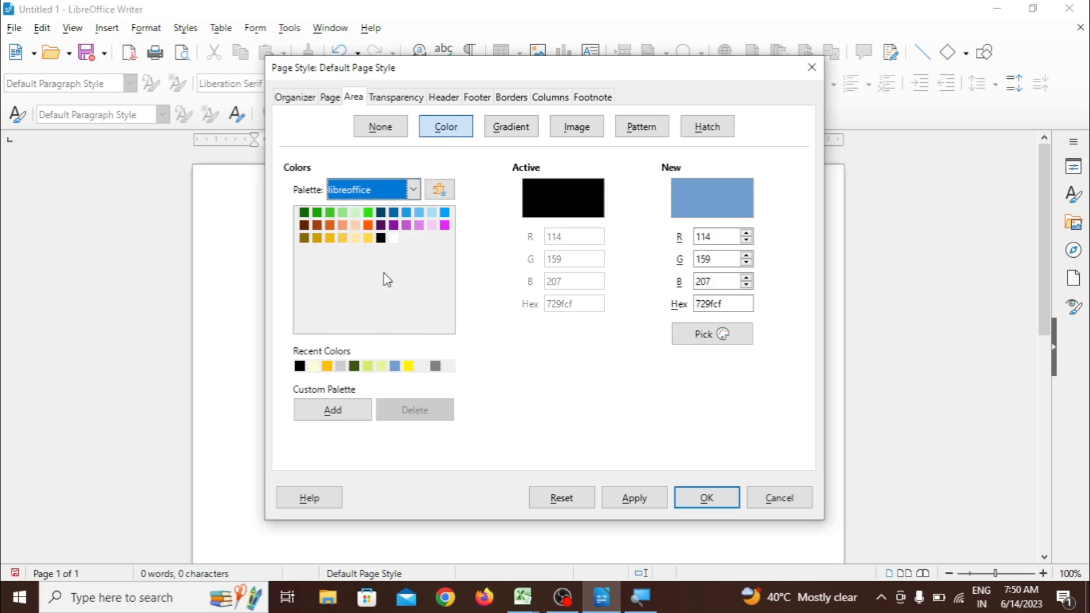
{"action": "left_click", "coordinate": [354, 215]}
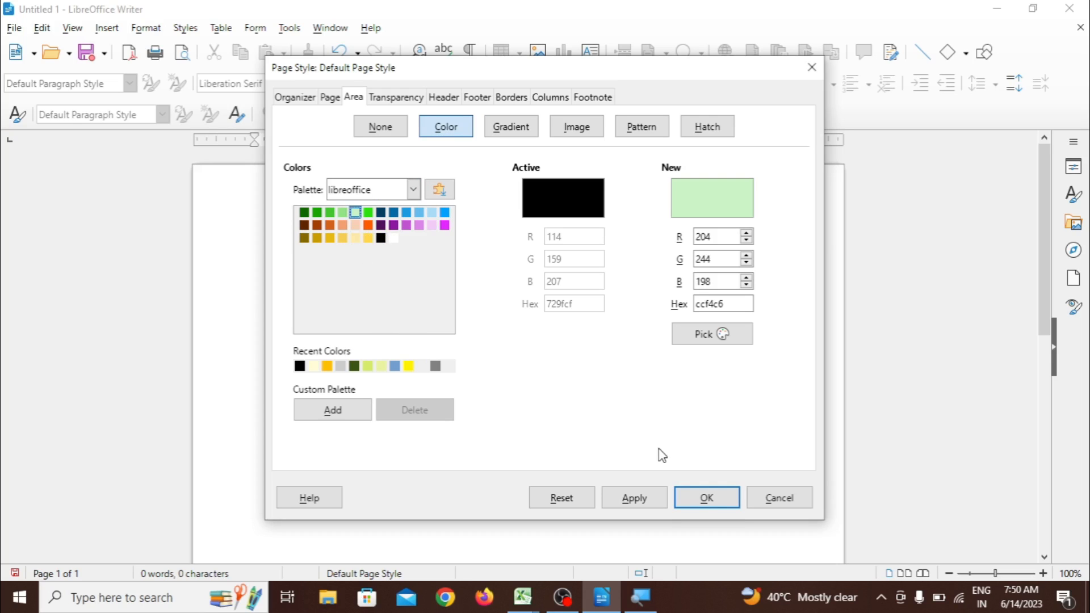
{"action": "left_click", "coordinate": [706, 500]}
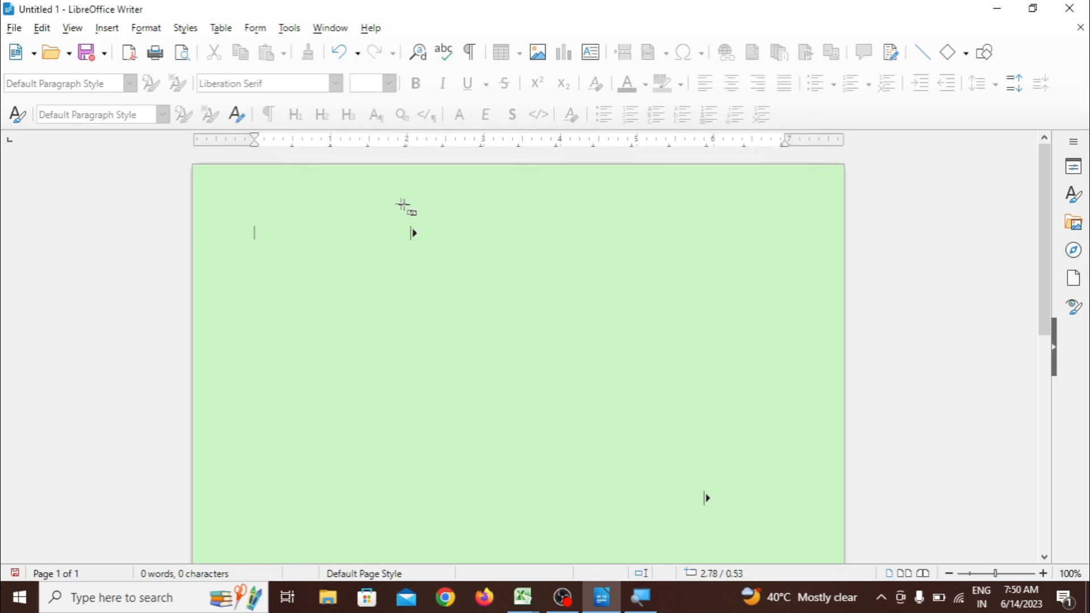
Turn off the display of whitespace so the text area starts at the page's upper edge
{"action": "left_click", "coordinate": [74, 28]}
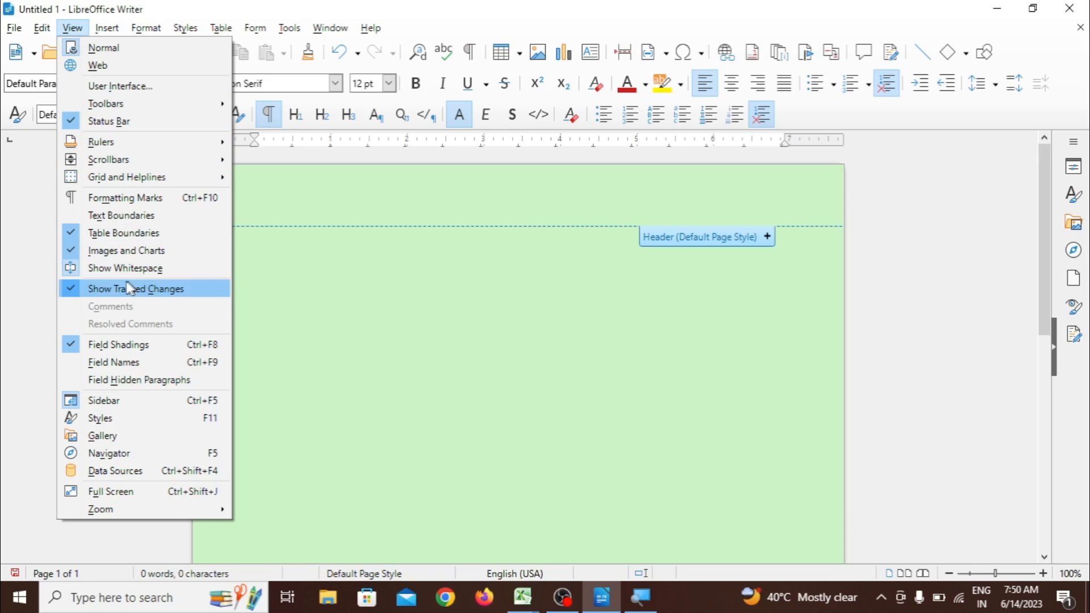
{"action": "left_click", "coordinate": [141, 270]}
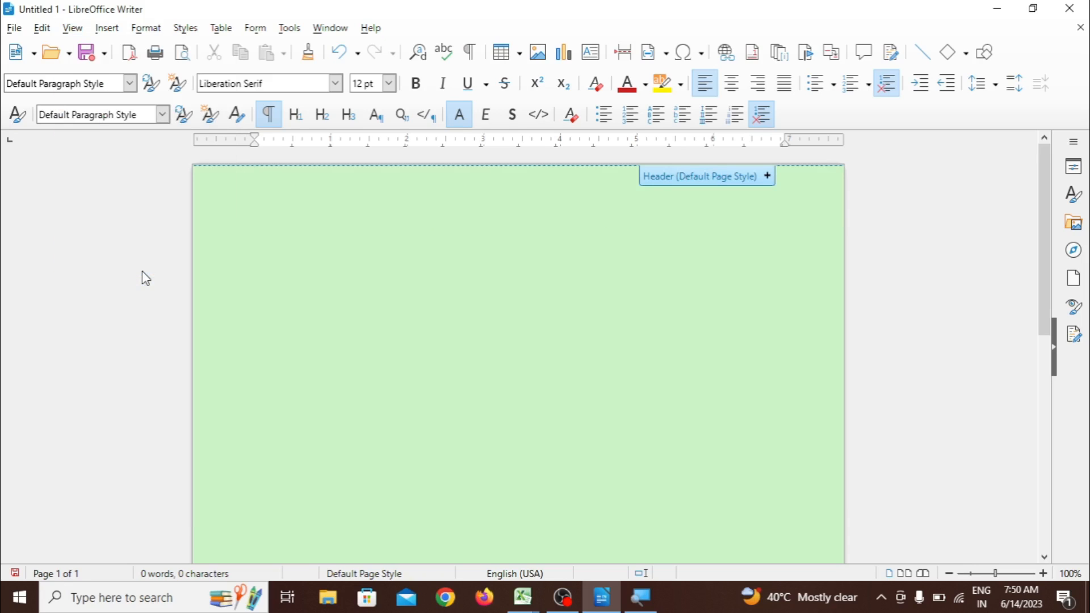
Draw a label field across the upper edge of the page and widen it to about 6.93 × 0.59 inches
{"action": "left_click", "coordinate": [257, 29]}
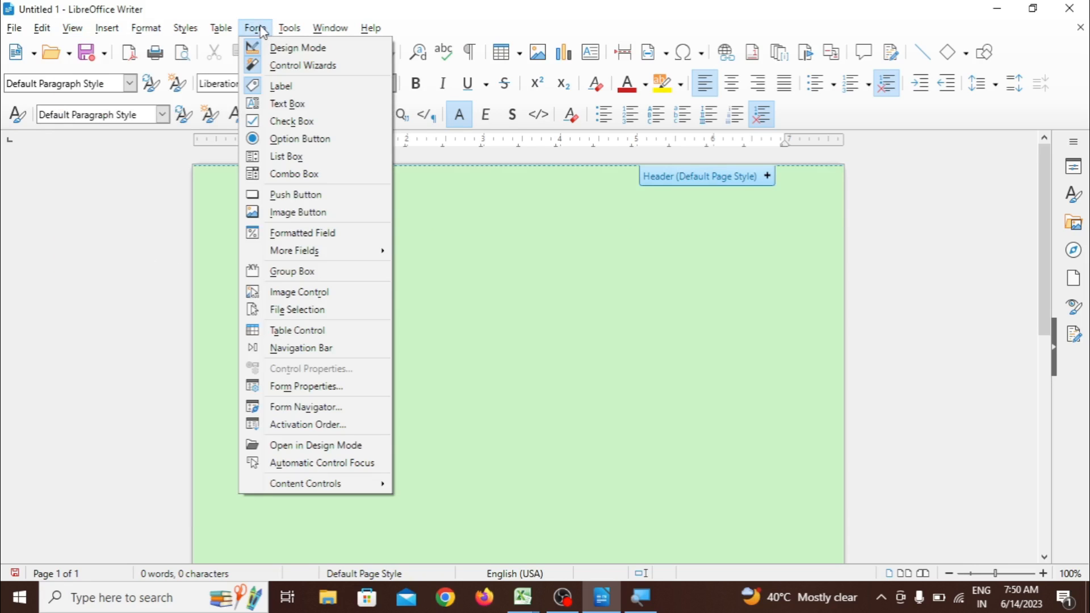
{"action": "left_click", "coordinate": [278, 86]}
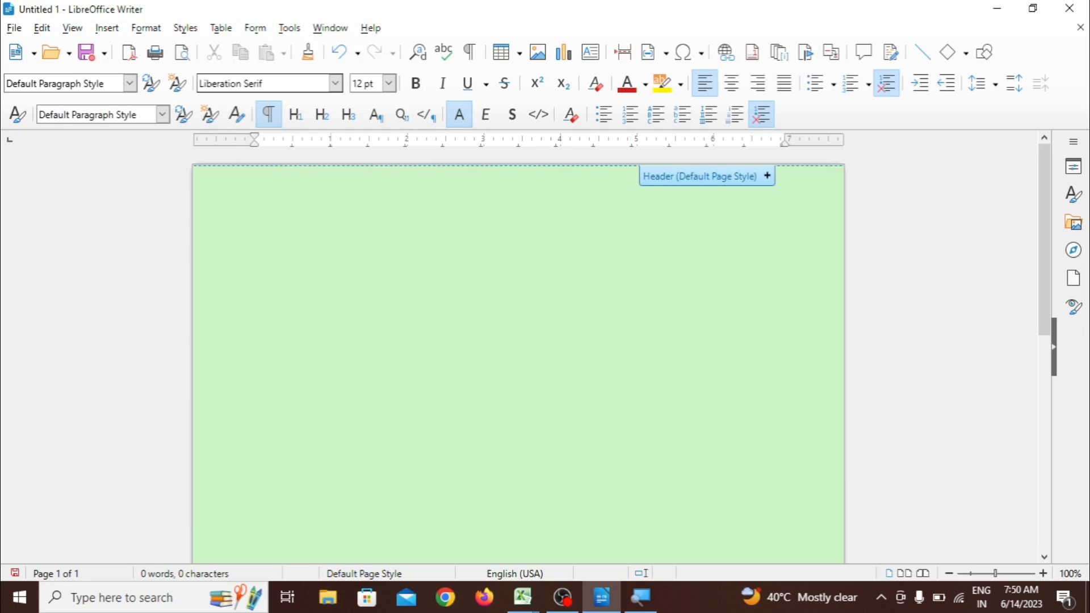
{"action": "left_click_drag", "start_coordinate": [256, 195], "coordinate": [779, 247]}
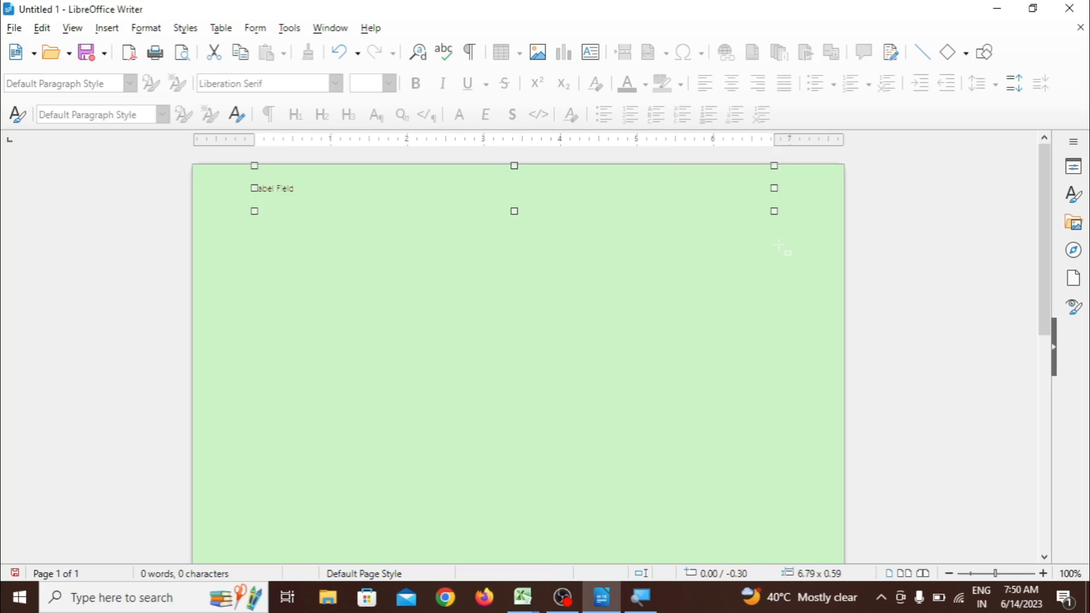
{"action": "left_click_drag", "start_coordinate": [775, 188], "coordinate": [840, 189]}
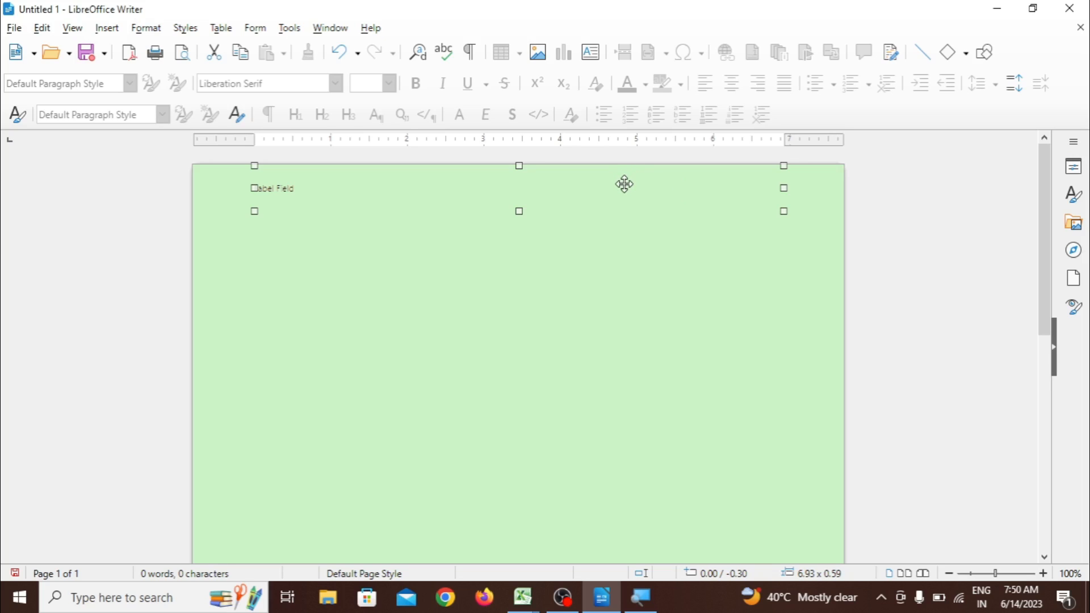
{"action": "left_click", "coordinate": [257, 30]}
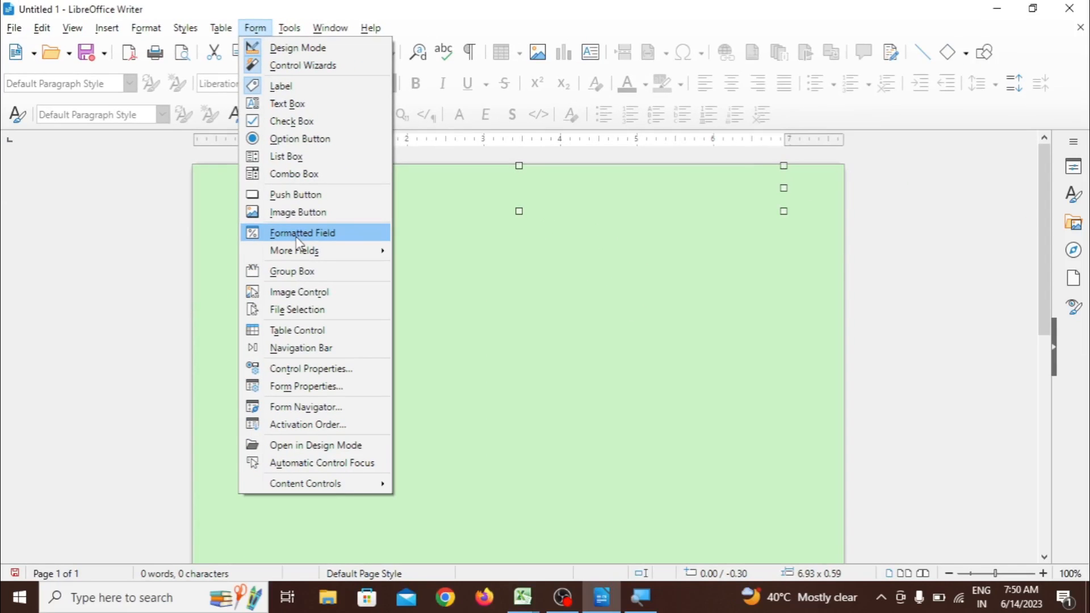
{"action": "left_click", "coordinate": [276, 87]}
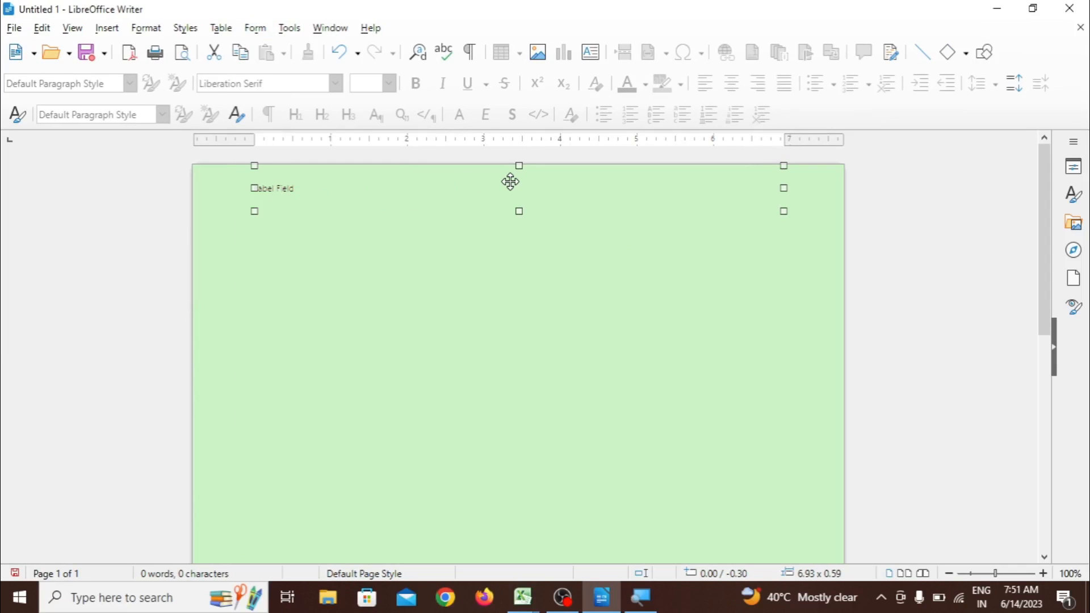
{"action": "right_click", "coordinate": [311, 189]}
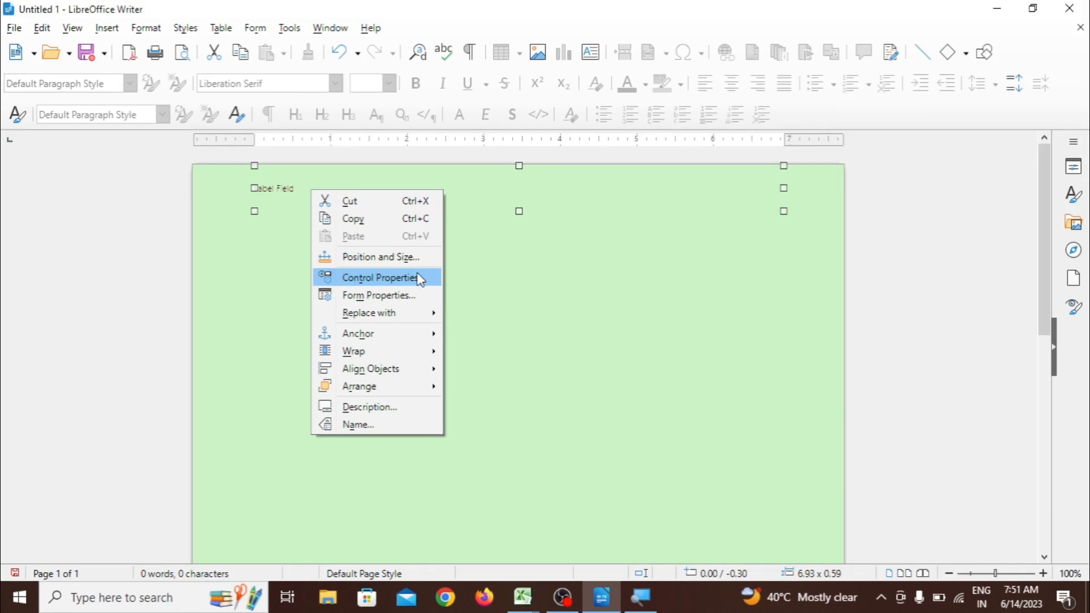
{"action": "left_click", "coordinate": [260, 36]}
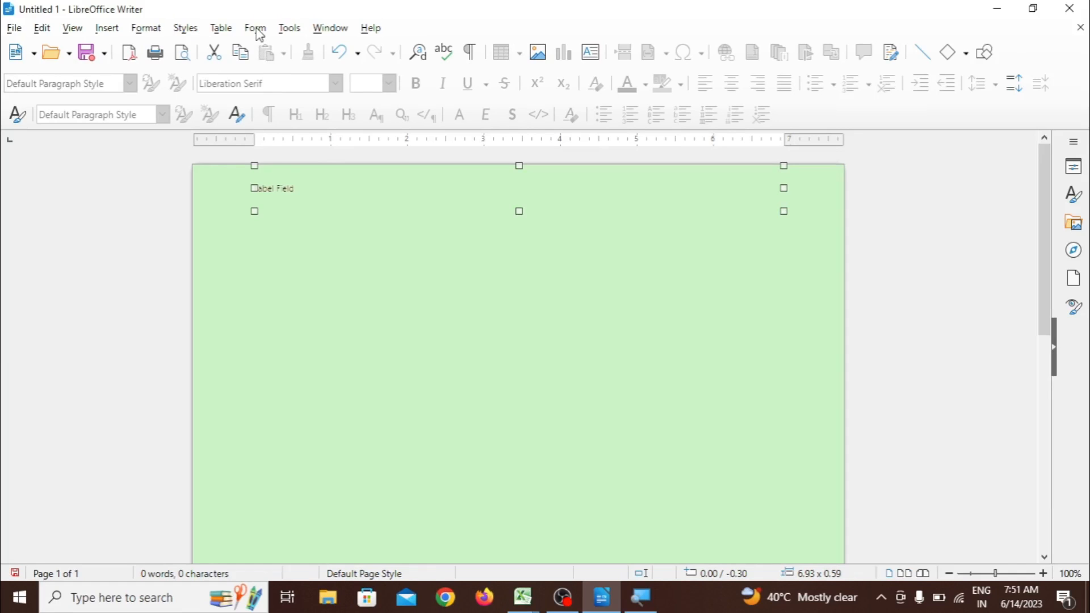
{"action": "left_click", "coordinate": [255, 29]}
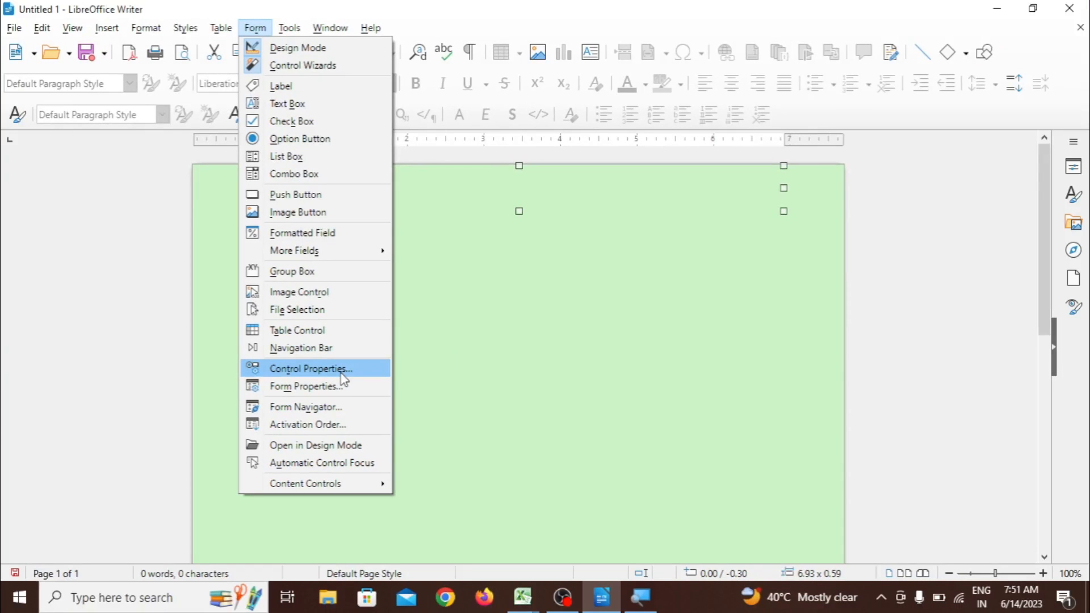
{"action": "left_click", "coordinate": [445, 211]}
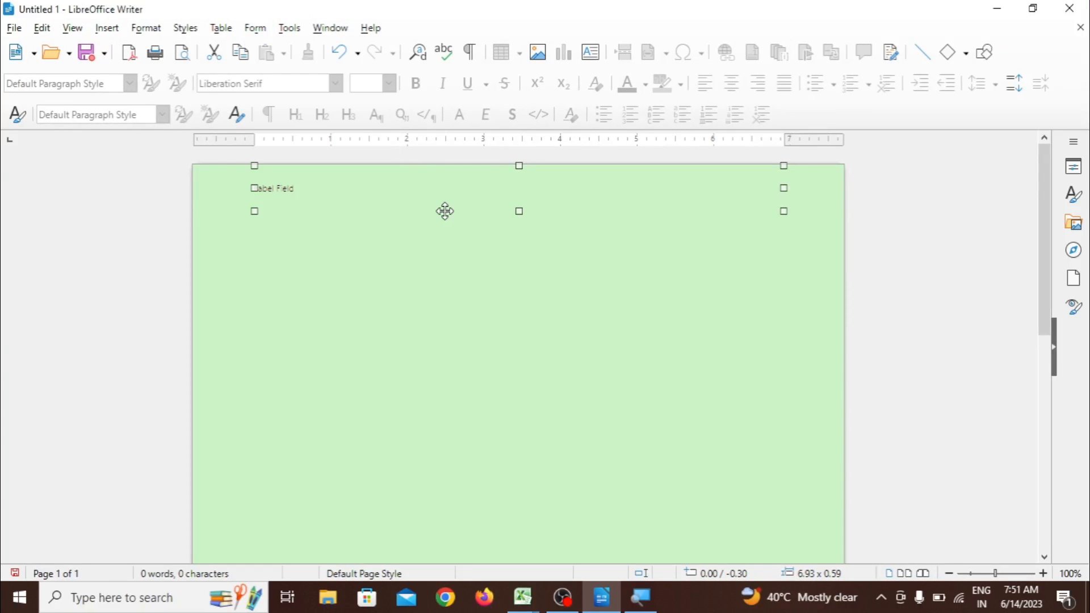
Set the label field's label text to "TARGET COMPUTER EDUCATION INSTITUTE" in its control properties
{"action": "right_click", "coordinate": [437, 191]}
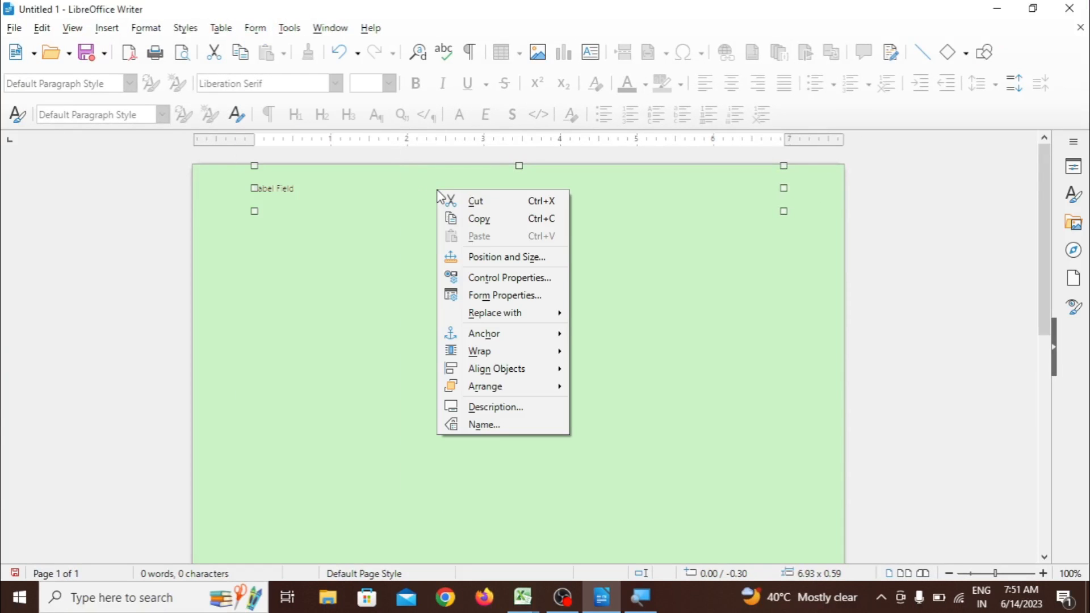
{"action": "left_click", "coordinate": [475, 277]}
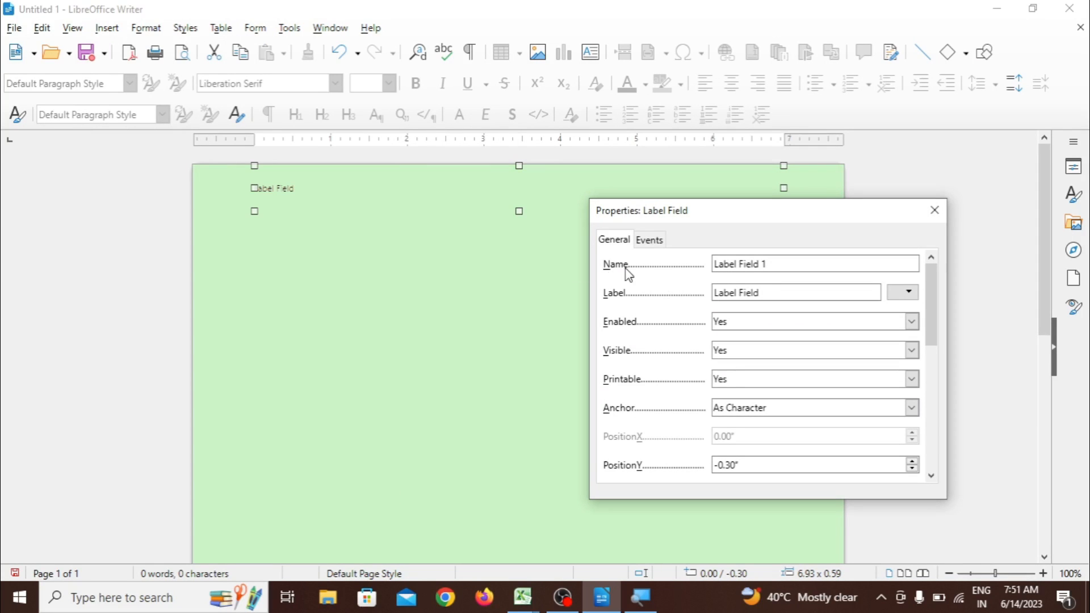
{"action": "left_click_drag", "start_coordinate": [728, 220], "coordinate": [529, 152]}
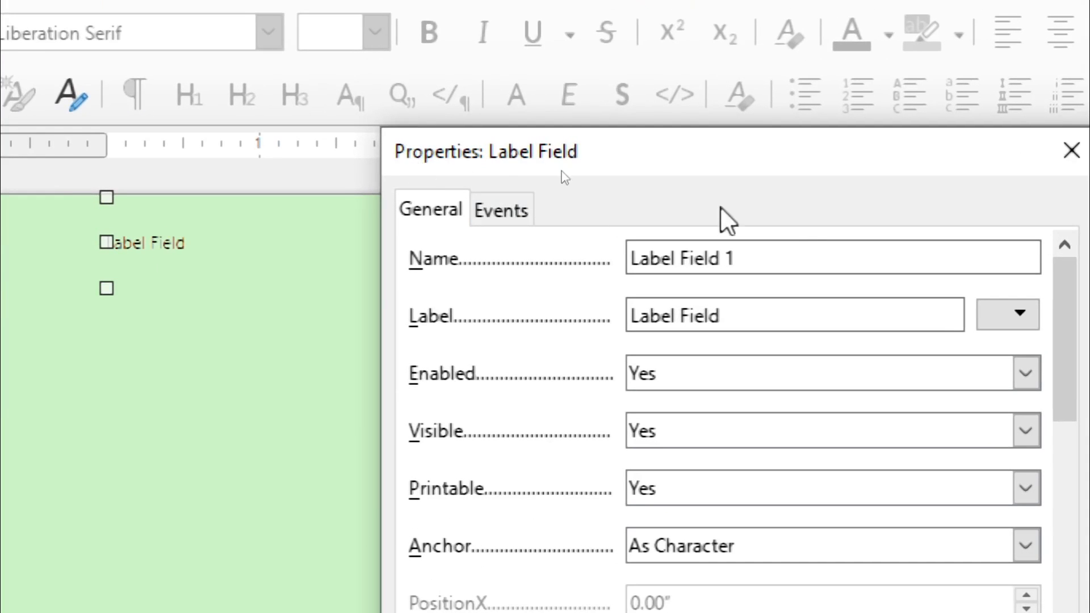
{"action": "left_click", "coordinate": [700, 260]}
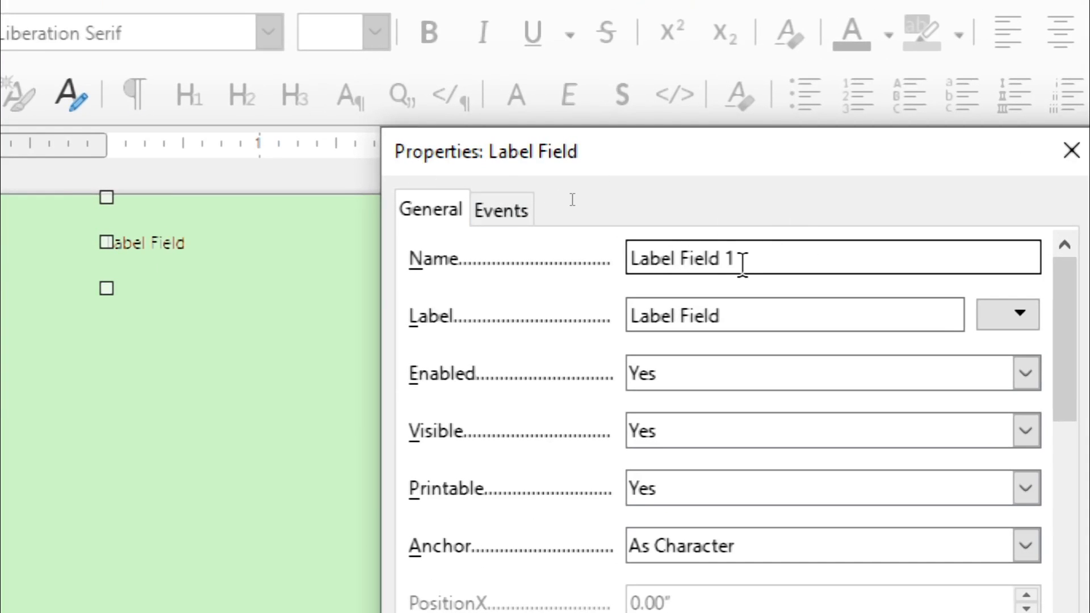
{"action": "left_click", "coordinate": [736, 324]}
{"action": "key", "text": "BackSpace"}
{"action": "key", "text": "BackSpace"}
{"action": "key", "text": "BackSpace"}
{"action": "key", "text": "BackSpace"}
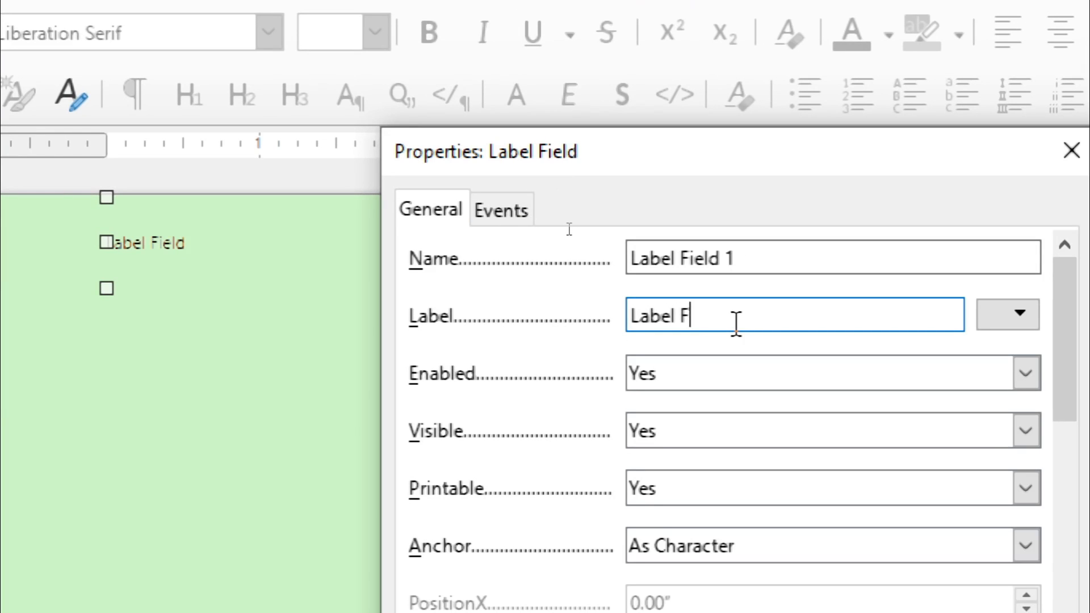
{"action": "key", "text": "BackSpace"}
{"action": "key", "text": "BackSpace"}
{"action": "key", "text": "BackSpace"}
{"action": "key", "text": "BackSpace"}
{"action": "key", "text": "BackSpace"}
{"action": "key", "text": "BackSpace"}
{"action": "key", "text": "BackSpace"}
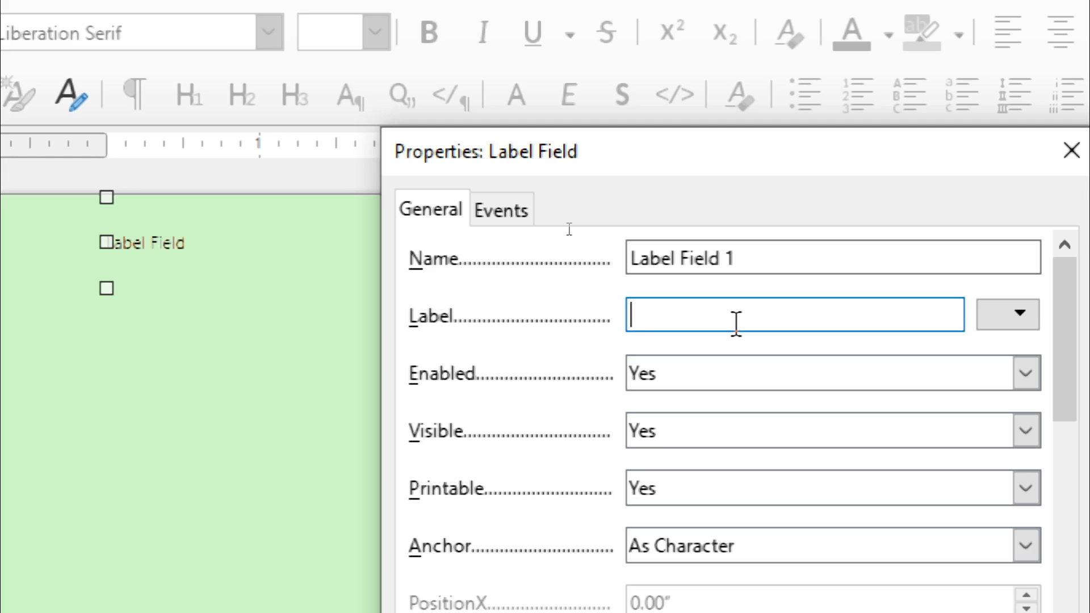
{"action": "type", "text": "TARGET COM"}
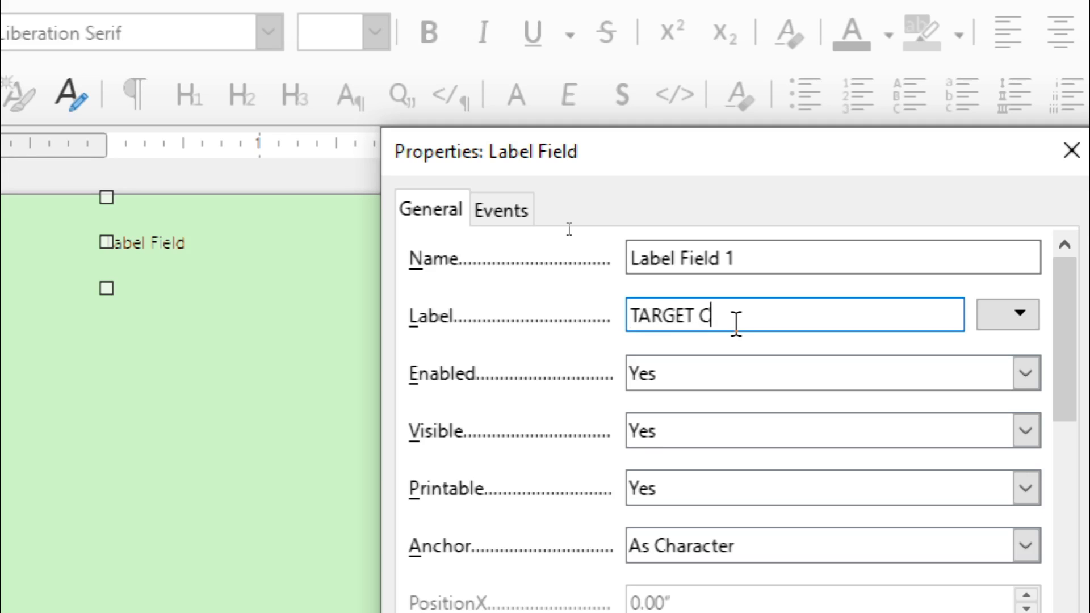
{"action": "type", "text": "PUTER EDU"}
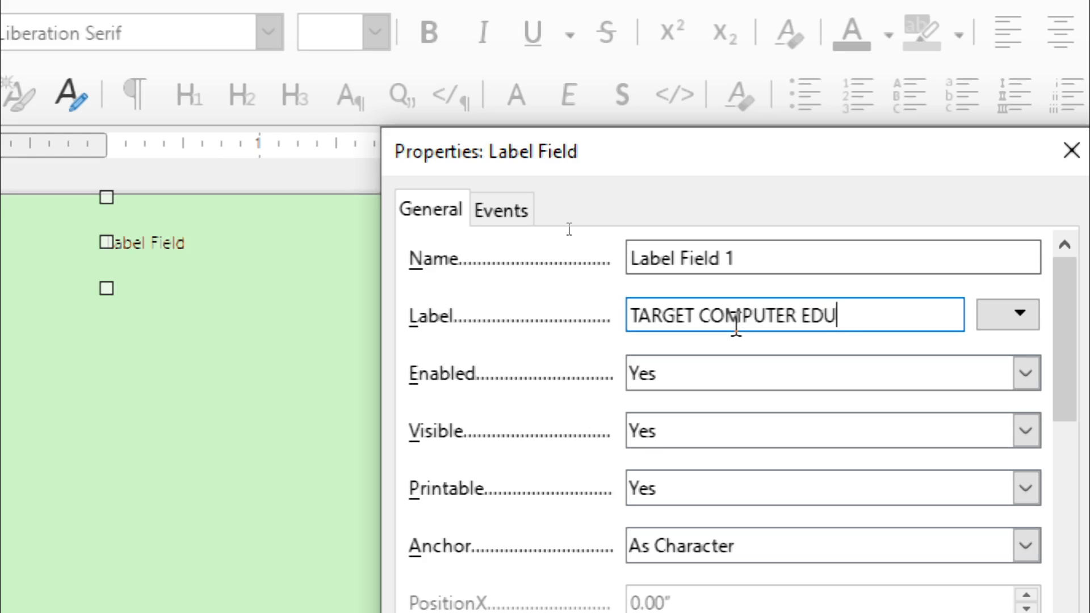
{"action": "type", "text": "CATION INSTIT"}
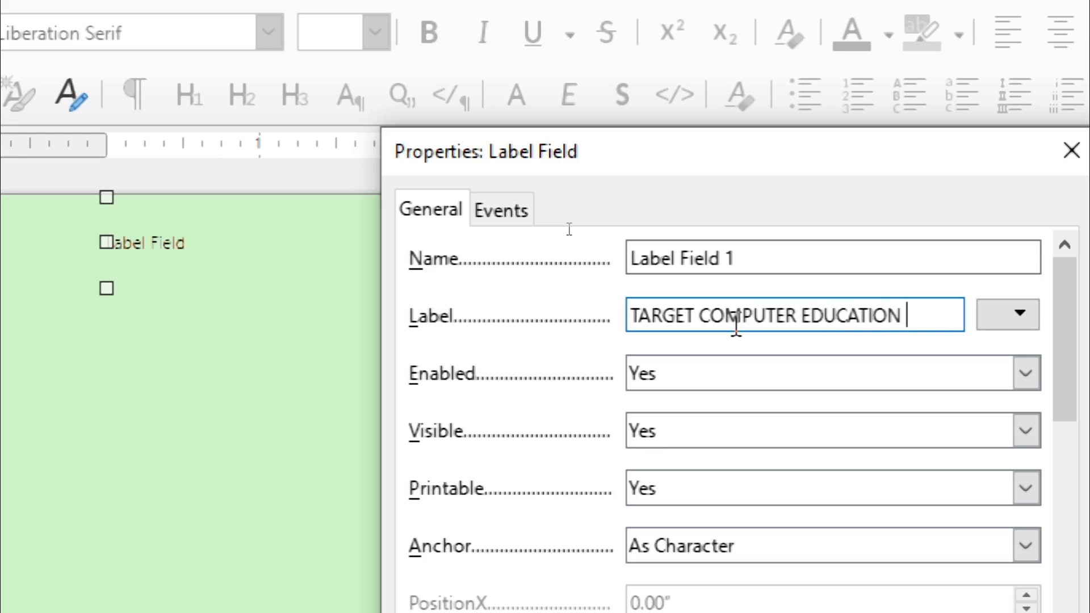
{"action": "type", "text": "UTE"}
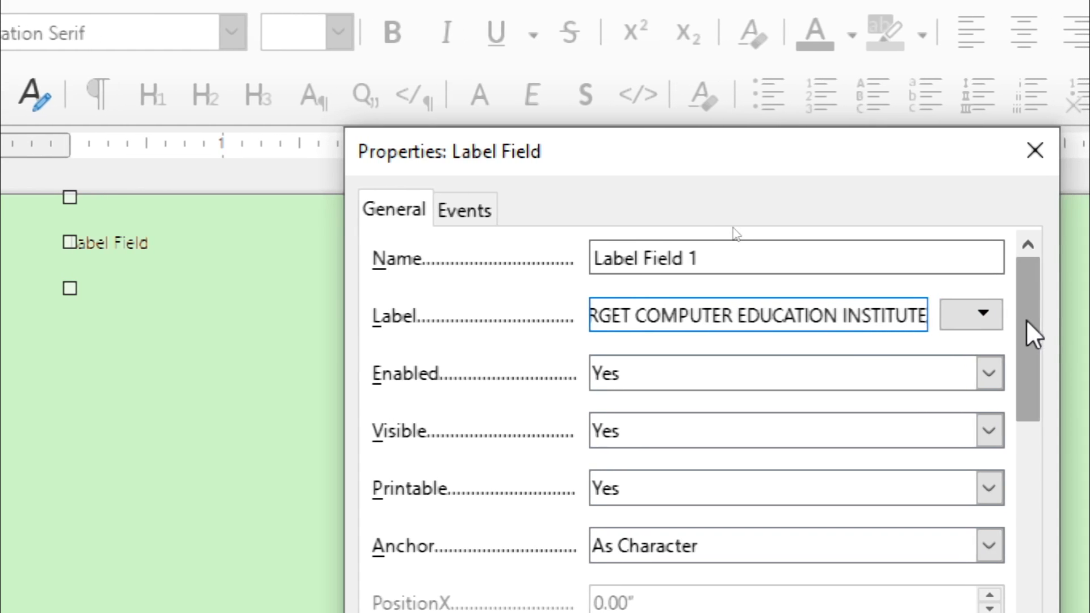
Set the label field's font to Imprint MT Shadow, Bold, 10.5 pt
{"action": "left_click_drag", "start_coordinate": [1026, 322], "coordinate": [1026, 370]}
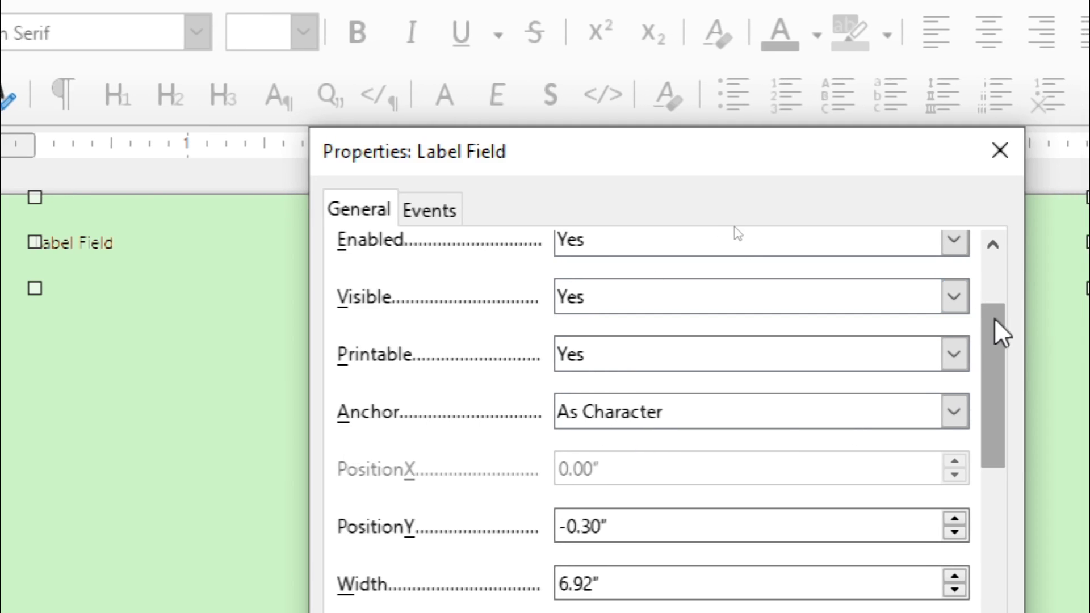
{"action": "left_click_drag", "start_coordinate": [995, 319], "coordinate": [1032, 424]}
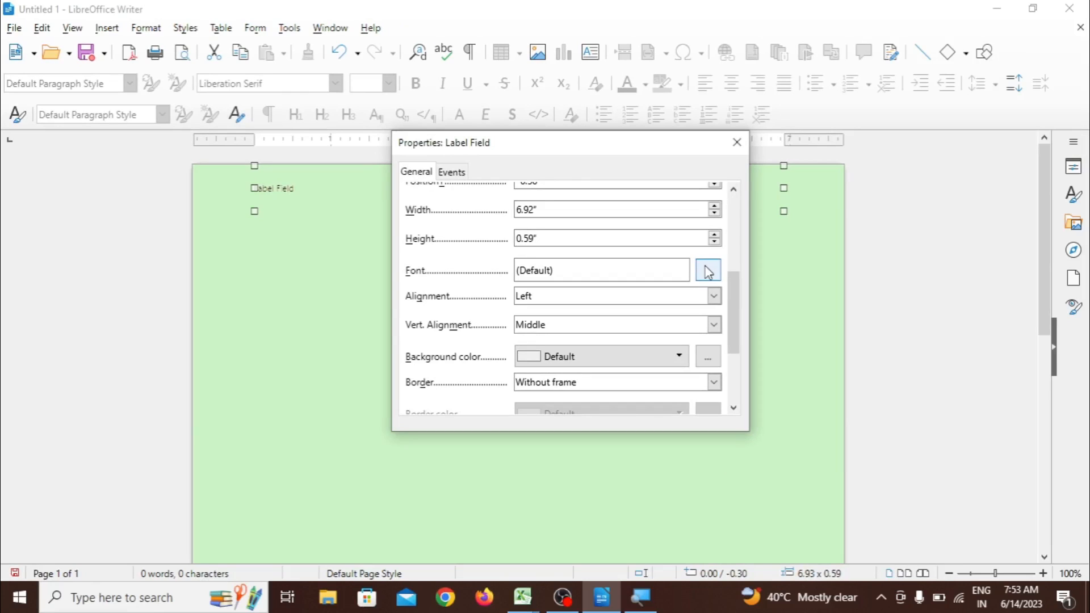
{"action": "left_click", "coordinate": [713, 278]}
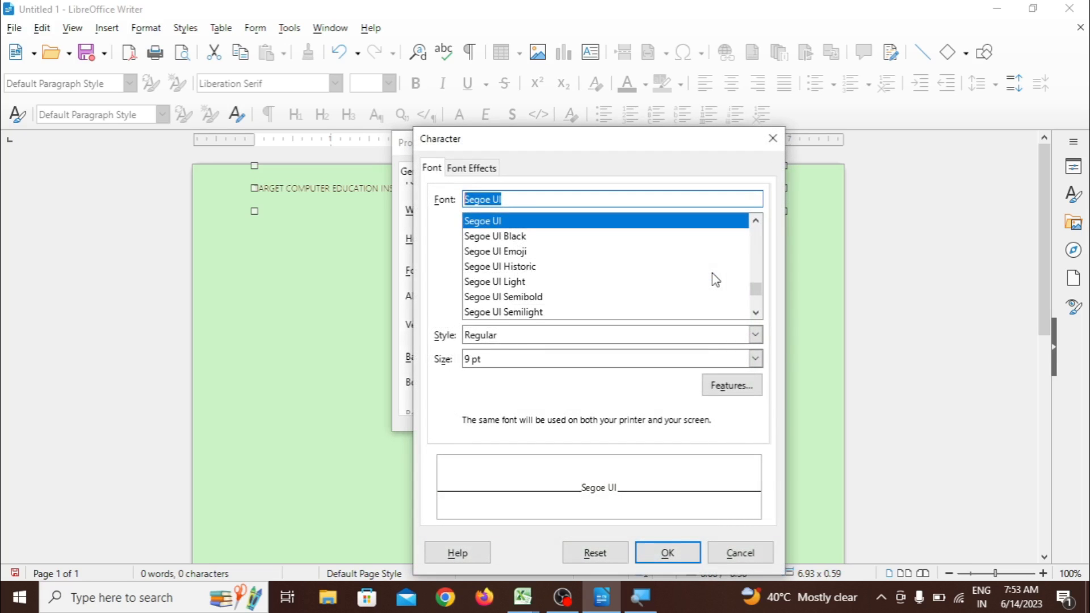
{"action": "type", "text": "Impact"}
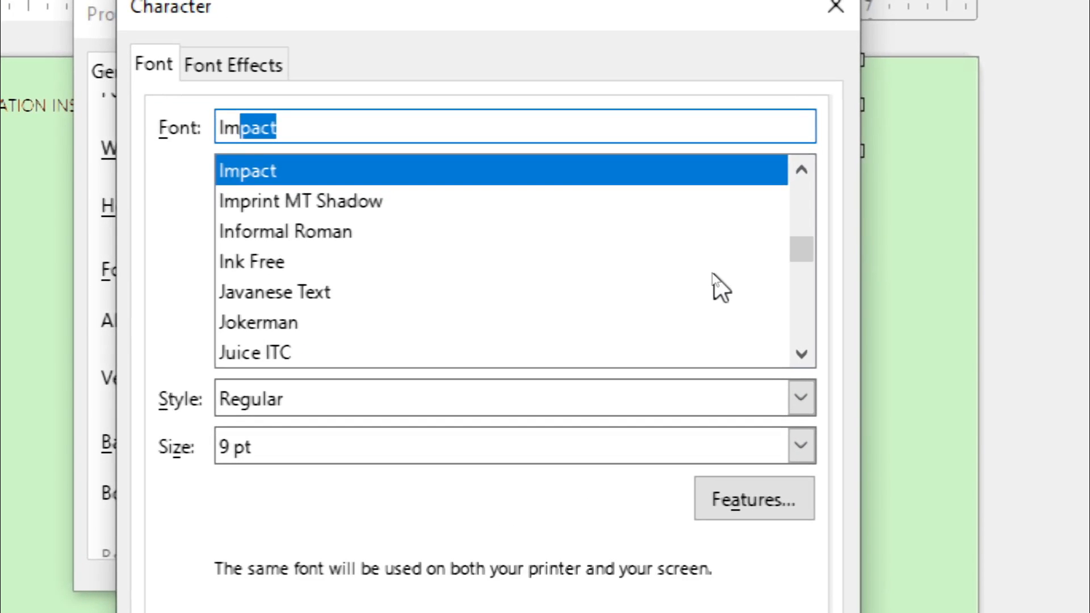
{"action": "left_click", "coordinate": [467, 203]}
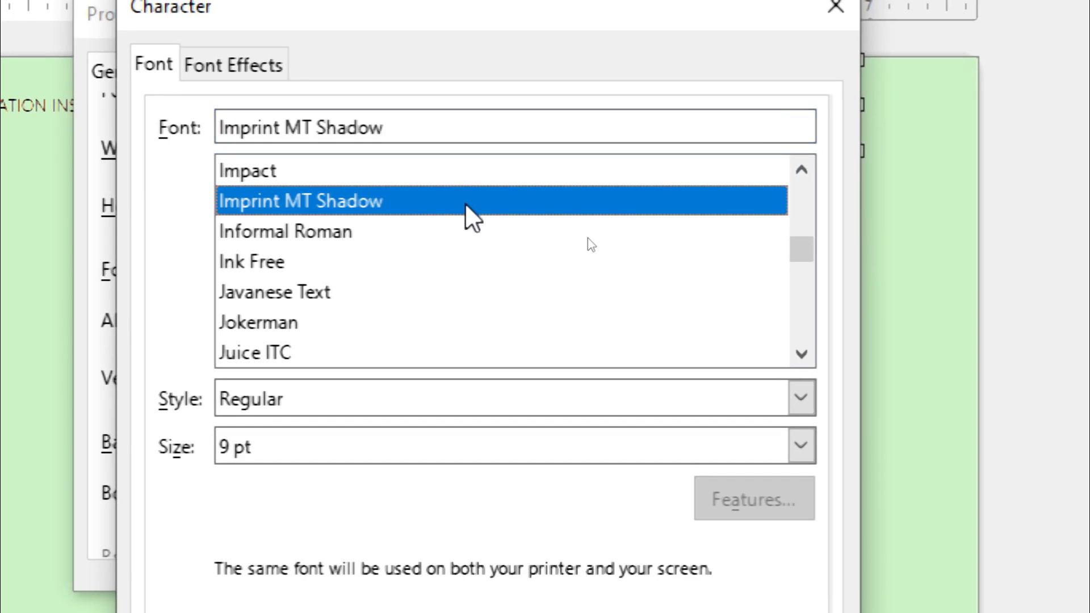
{"action": "left_click", "coordinate": [811, 397]}
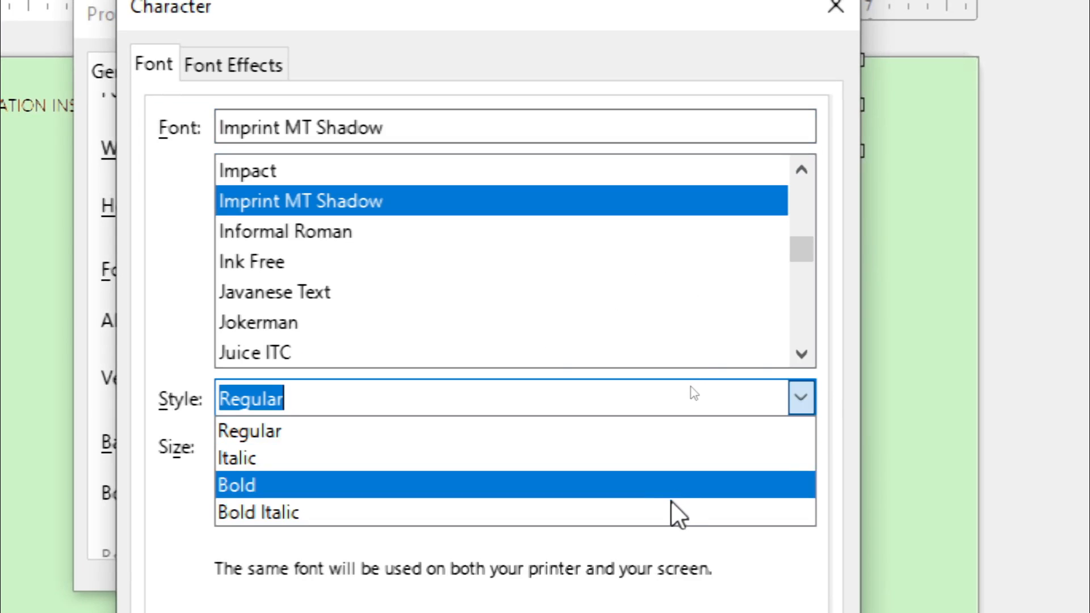
{"action": "left_click", "coordinate": [678, 485]}
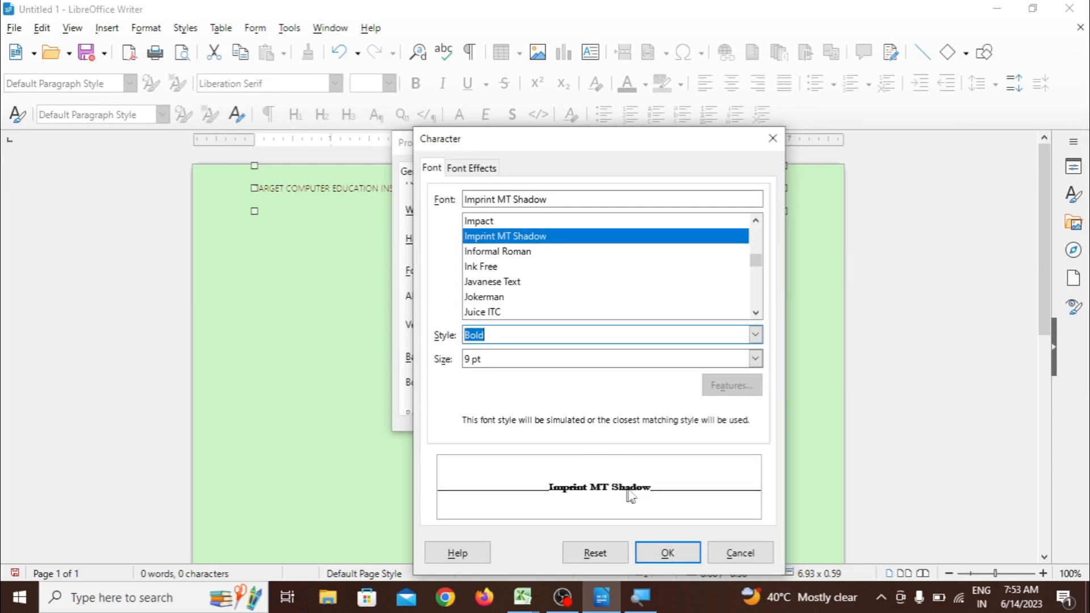
{"action": "left_click", "coordinate": [756, 358]}
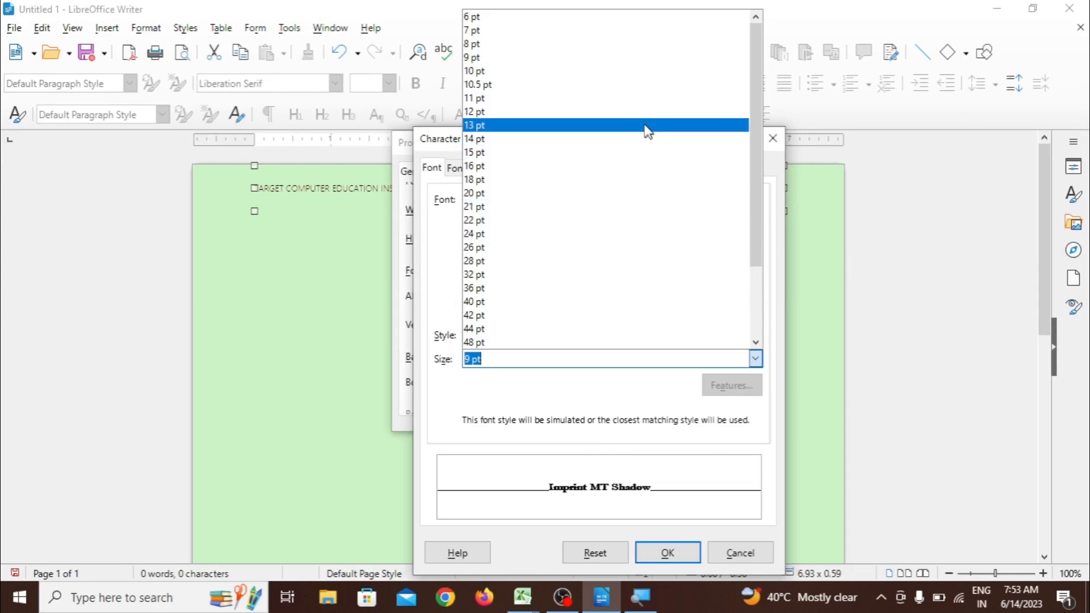
{"action": "left_click", "coordinate": [630, 85]}
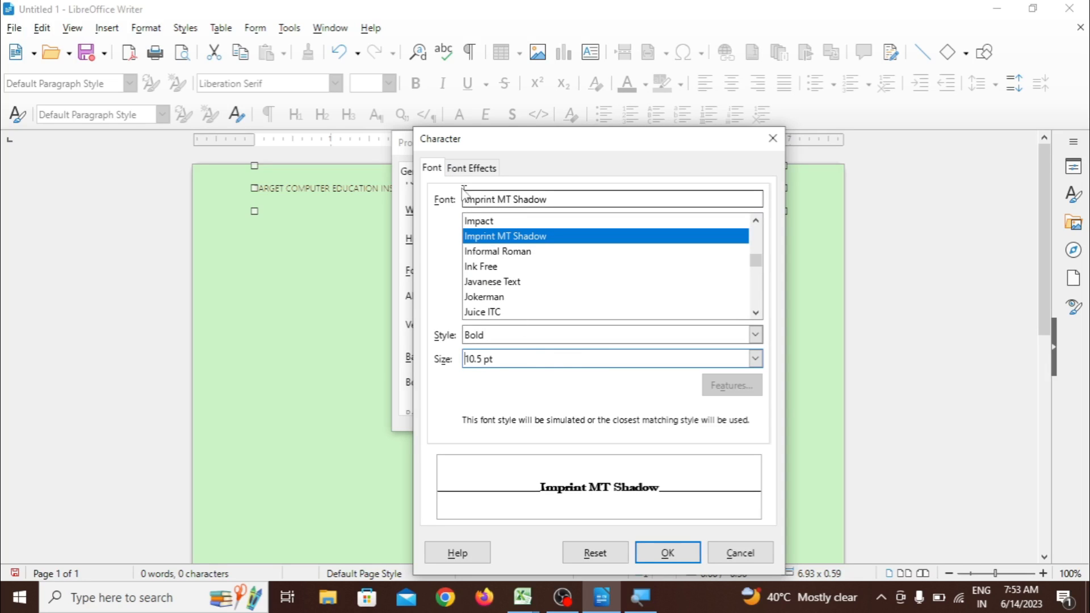
Try Orange 0 as the label's font color, set it back to Black, and apply the character settings
{"action": "left_click", "coordinate": [458, 169]}
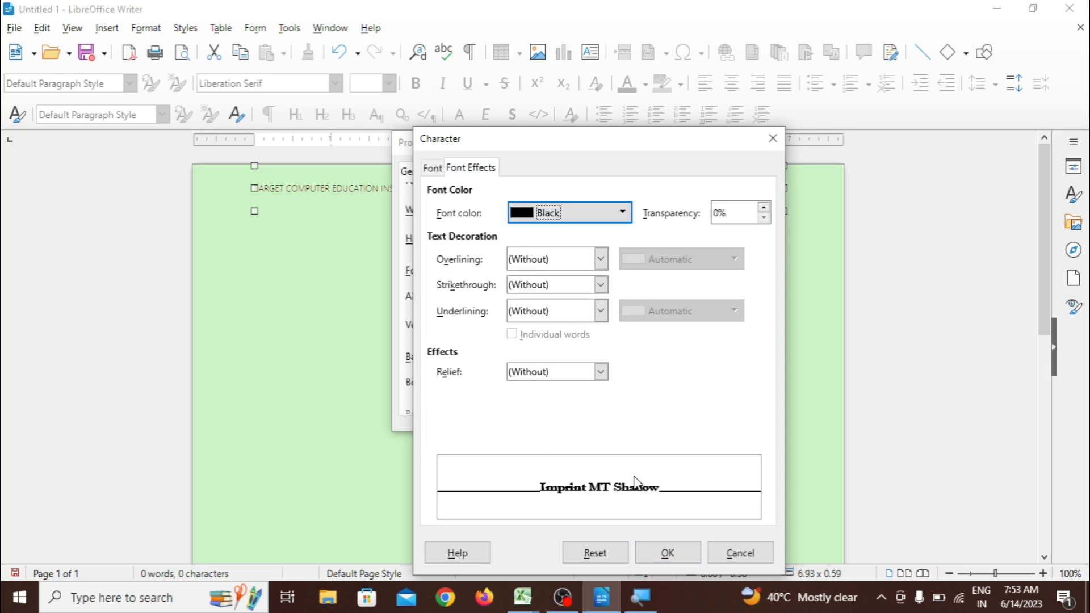
{"action": "left_click", "coordinate": [571, 208]}
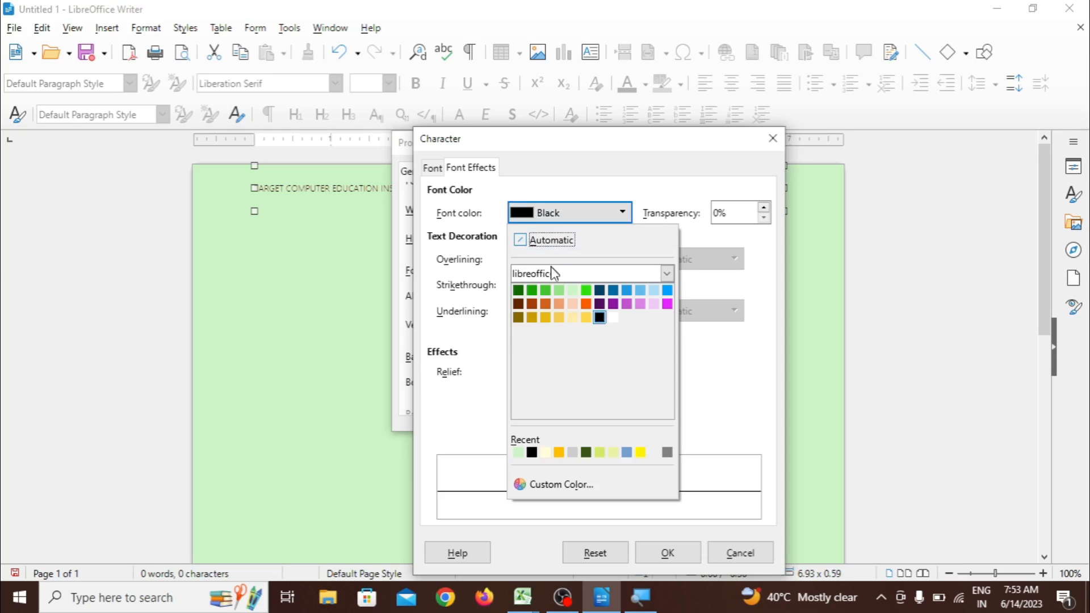
{"action": "left_click", "coordinate": [518, 305]}
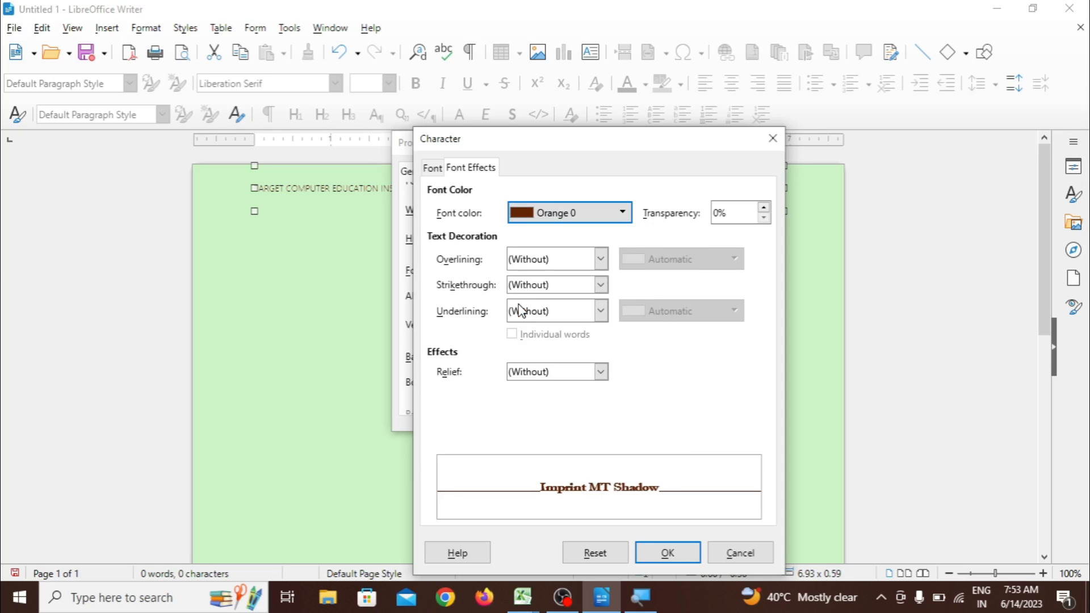
{"action": "left_click", "coordinate": [584, 219]}
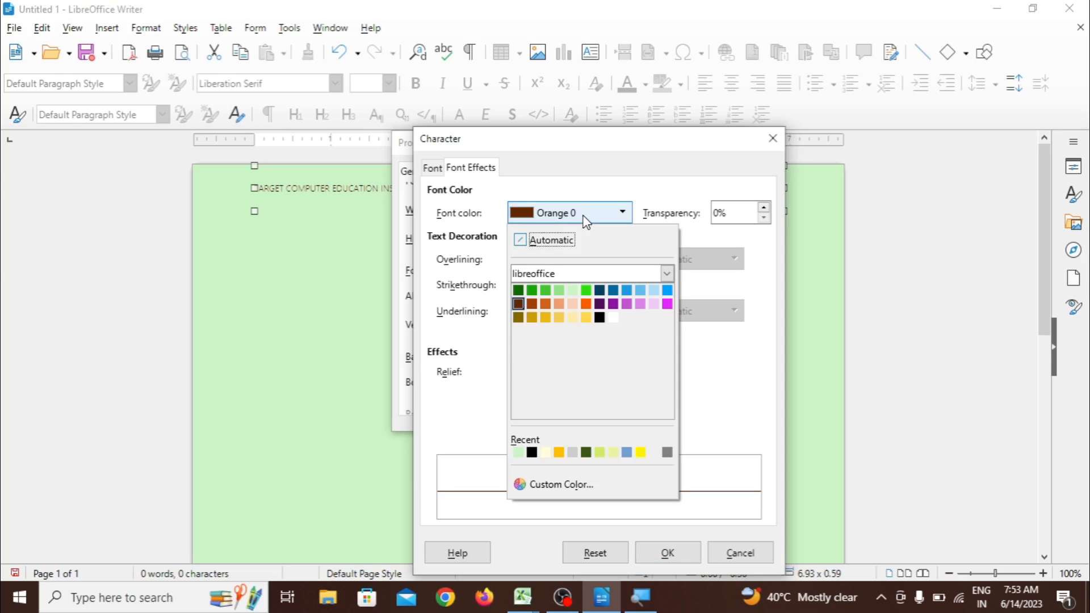
{"action": "left_click", "coordinate": [600, 317]}
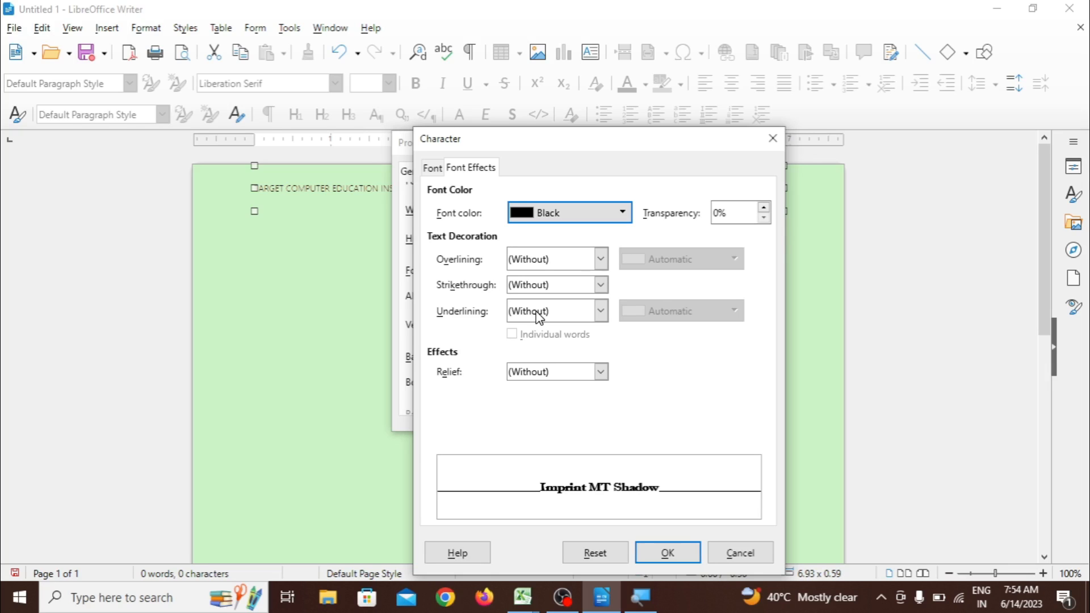
{"action": "left_click", "coordinate": [666, 552]}
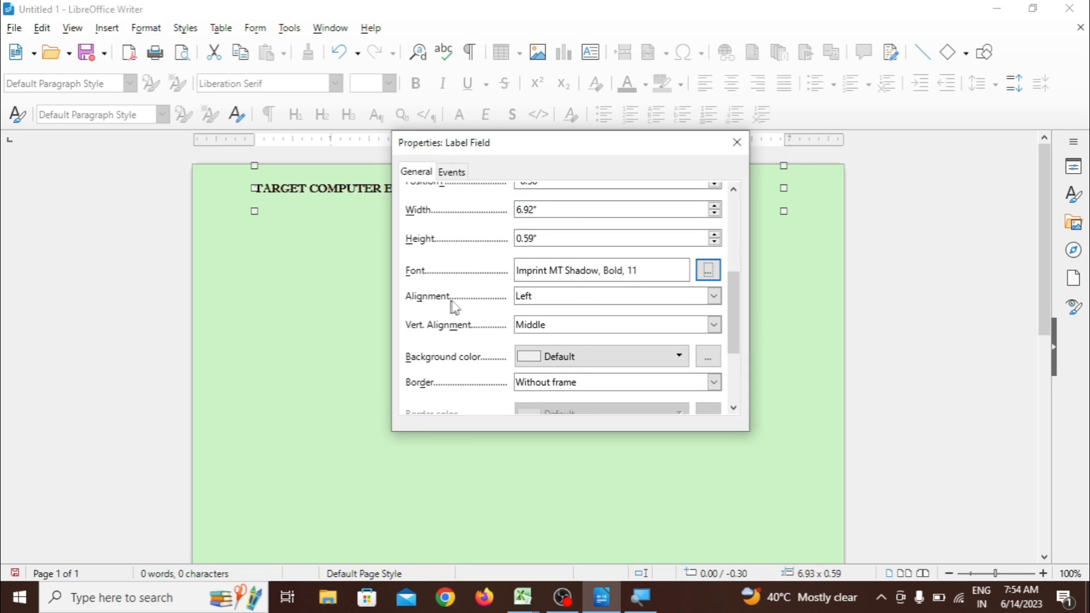
Center the title label's text and set its background color to Yellow Accent after trying Orange Accent
{"action": "left_click", "coordinate": [719, 298]}
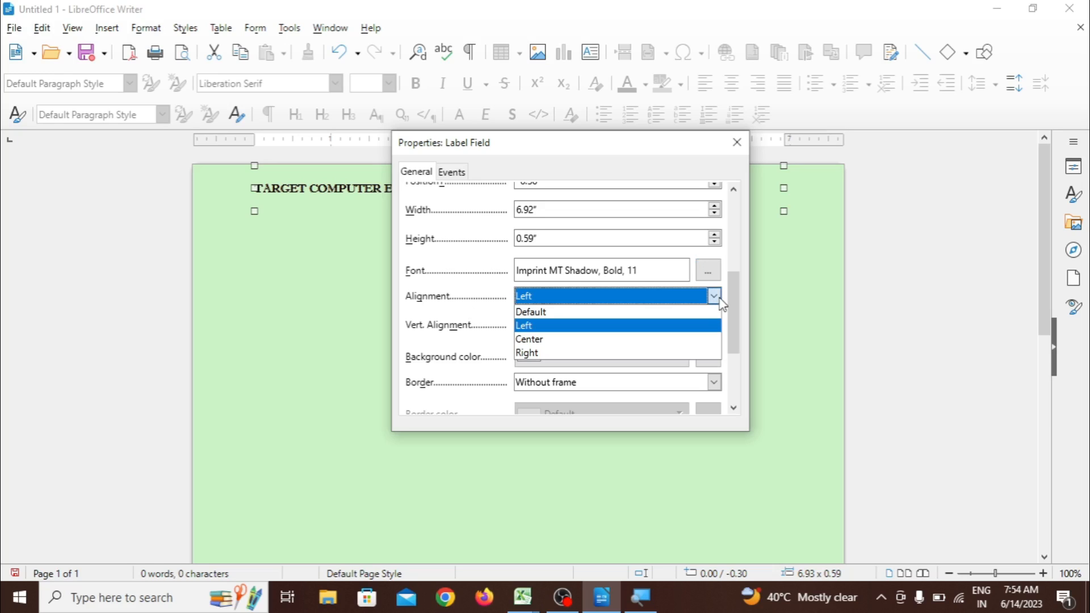
{"action": "left_click", "coordinate": [667, 340]}
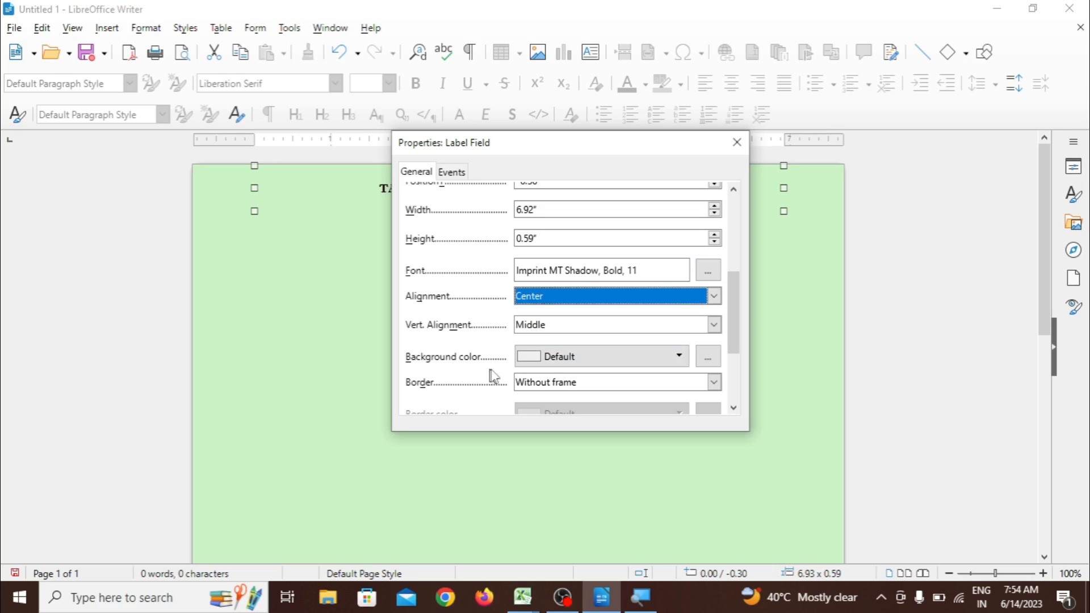
{"action": "left_click", "coordinate": [680, 358]}
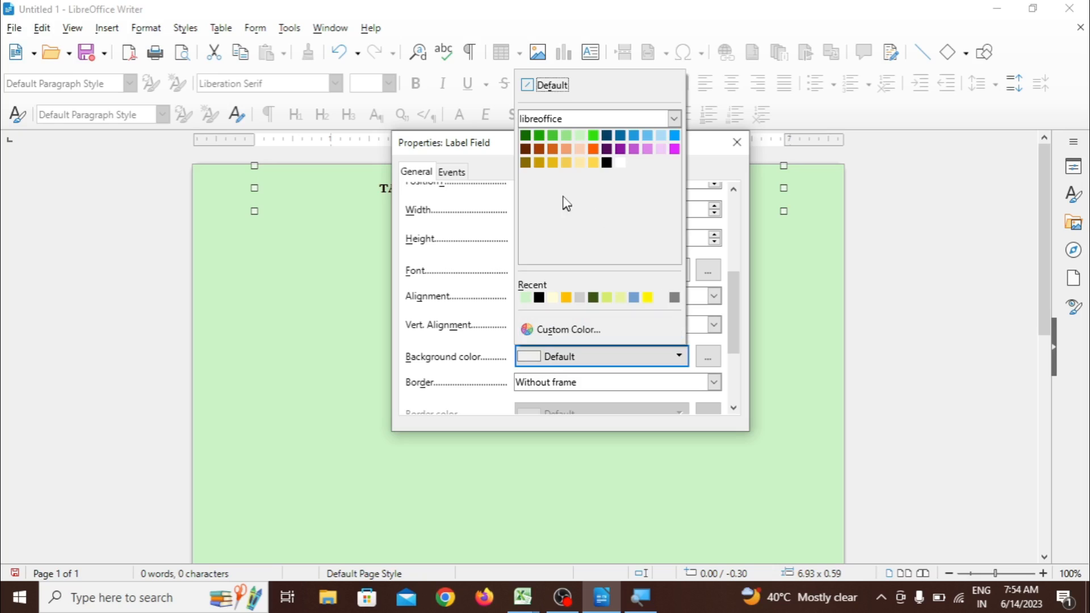
{"action": "left_click", "coordinate": [593, 149]}
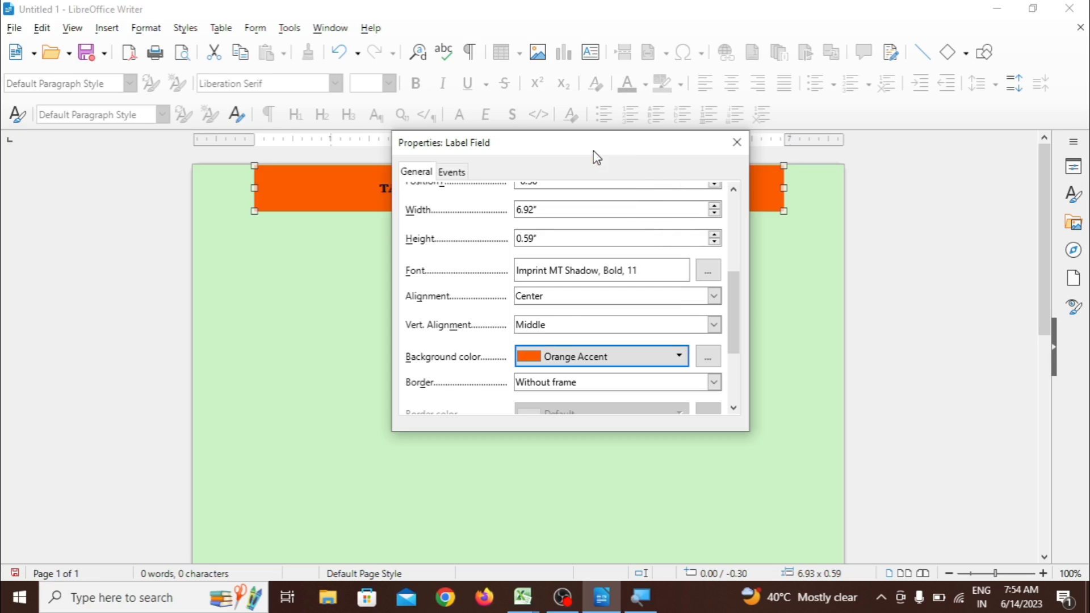
{"action": "left_click", "coordinate": [673, 356]}
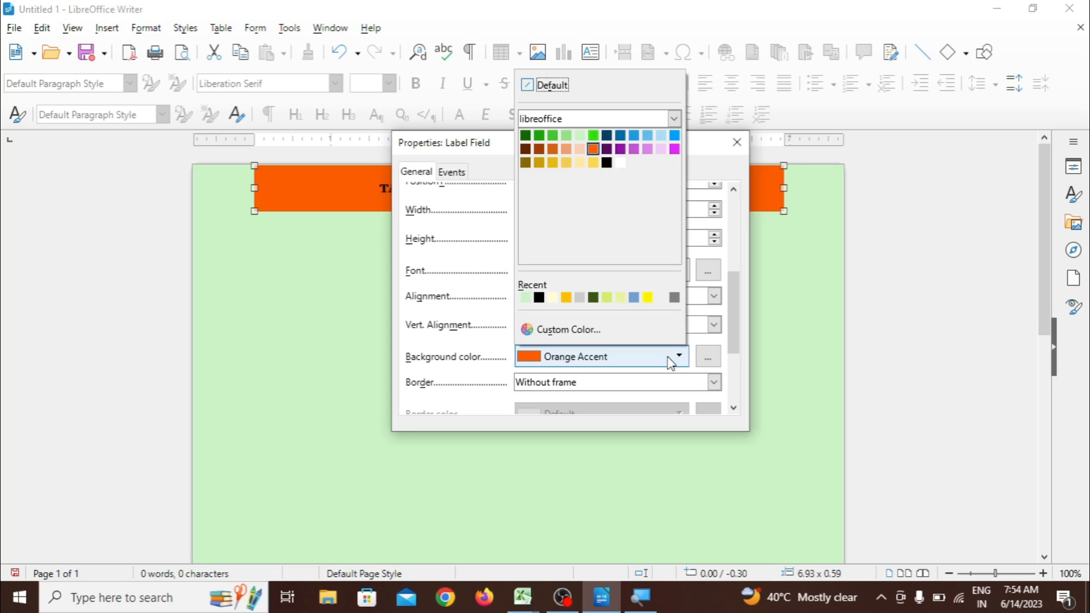
{"action": "left_click", "coordinate": [594, 163]}
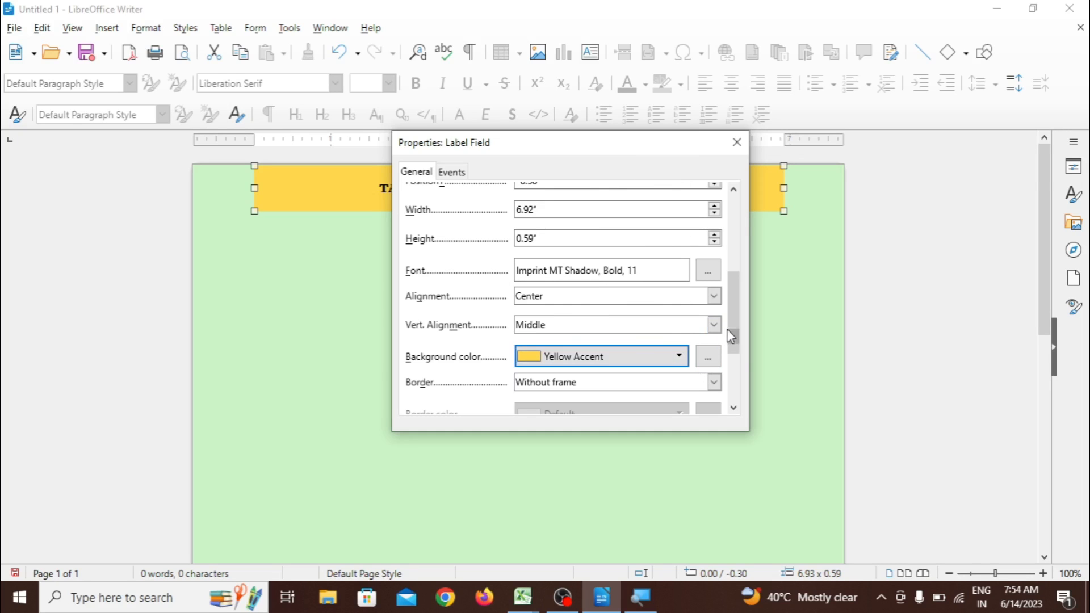
Set the title label's border to 3D look and close its control properties
{"action": "left_click_drag", "start_coordinate": [730, 329], "coordinate": [736, 371]}
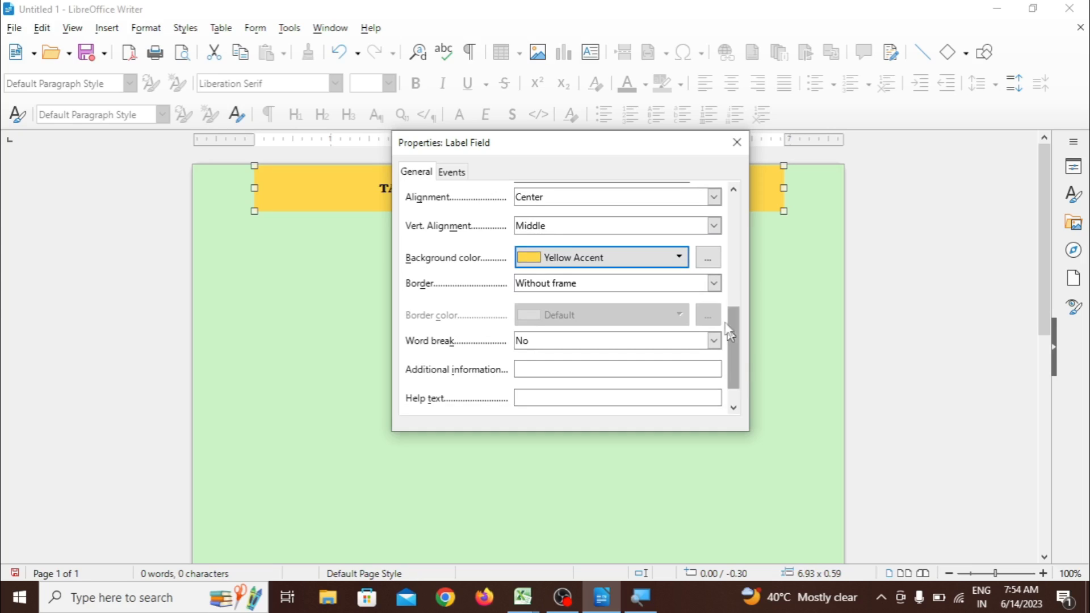
{"action": "left_click", "coordinate": [714, 284]}
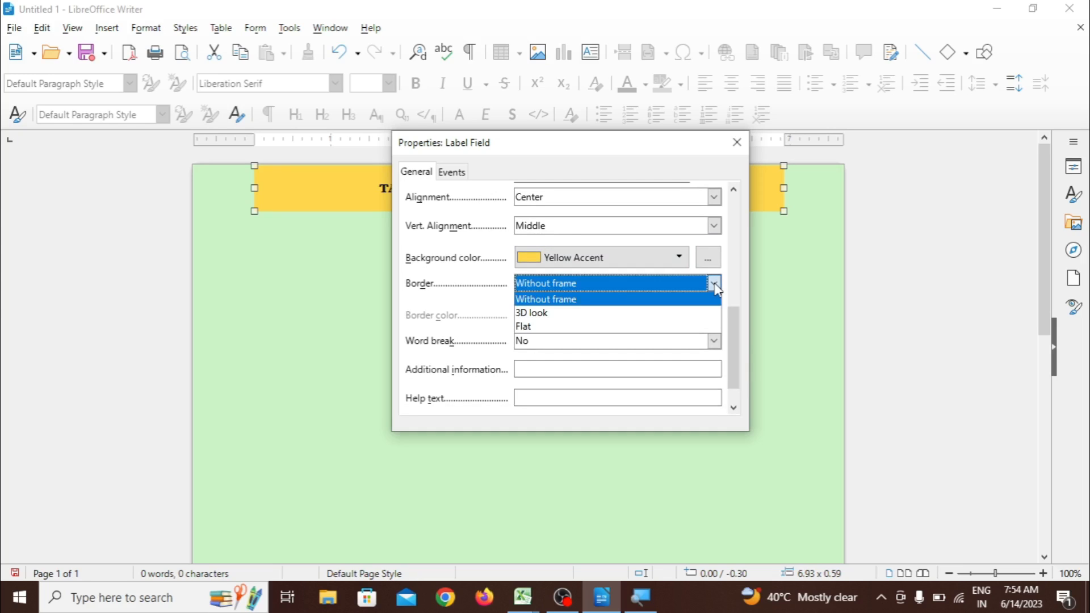
{"action": "left_click", "coordinate": [696, 313]}
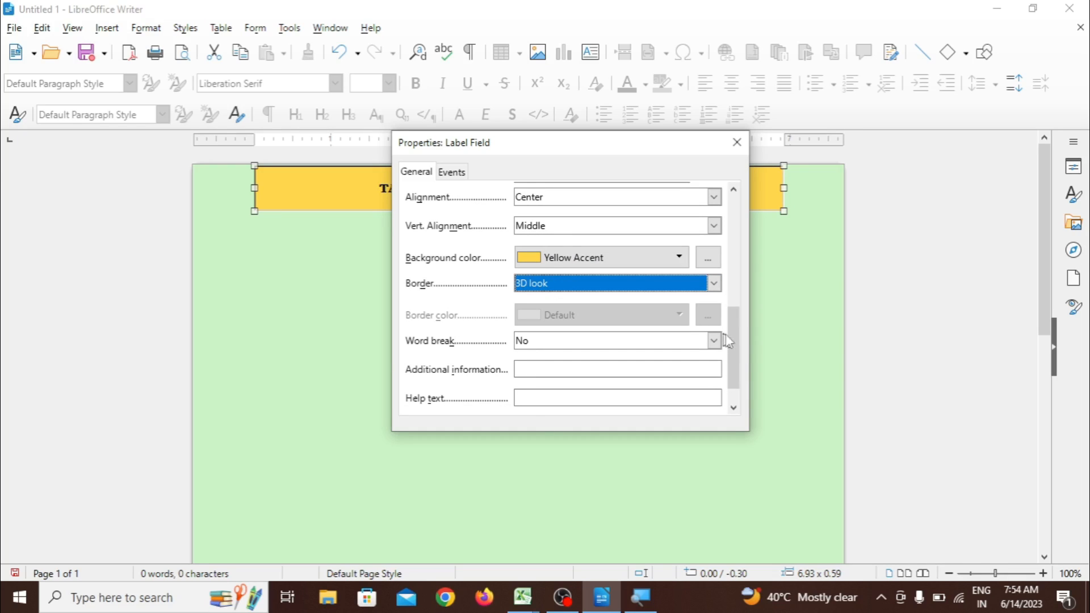
{"action": "left_click_drag", "start_coordinate": [737, 341], "coordinate": [740, 375]}
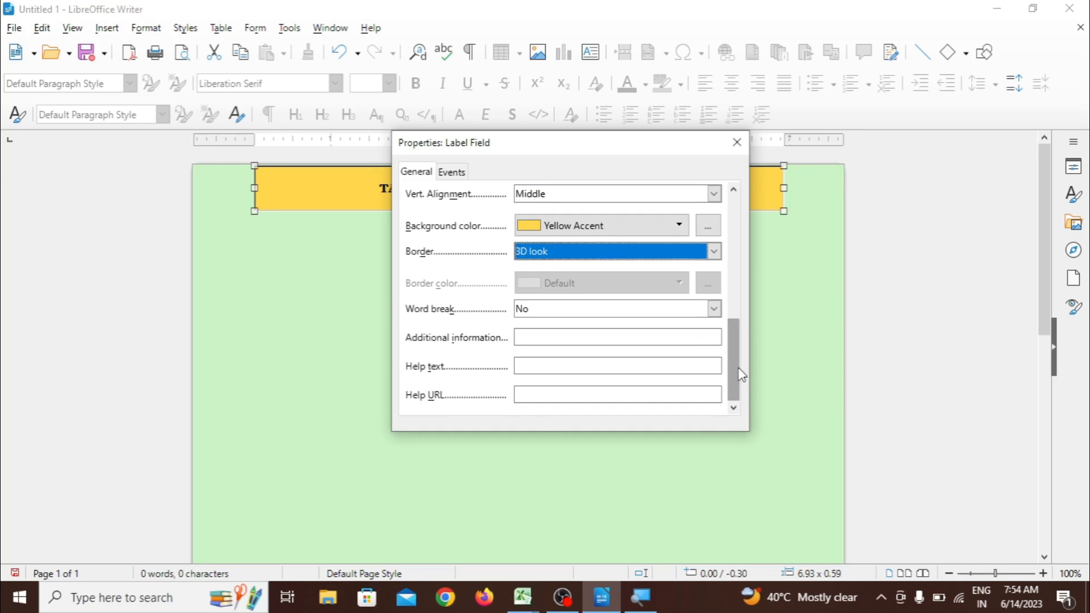
{"action": "left_click", "coordinate": [735, 149]}
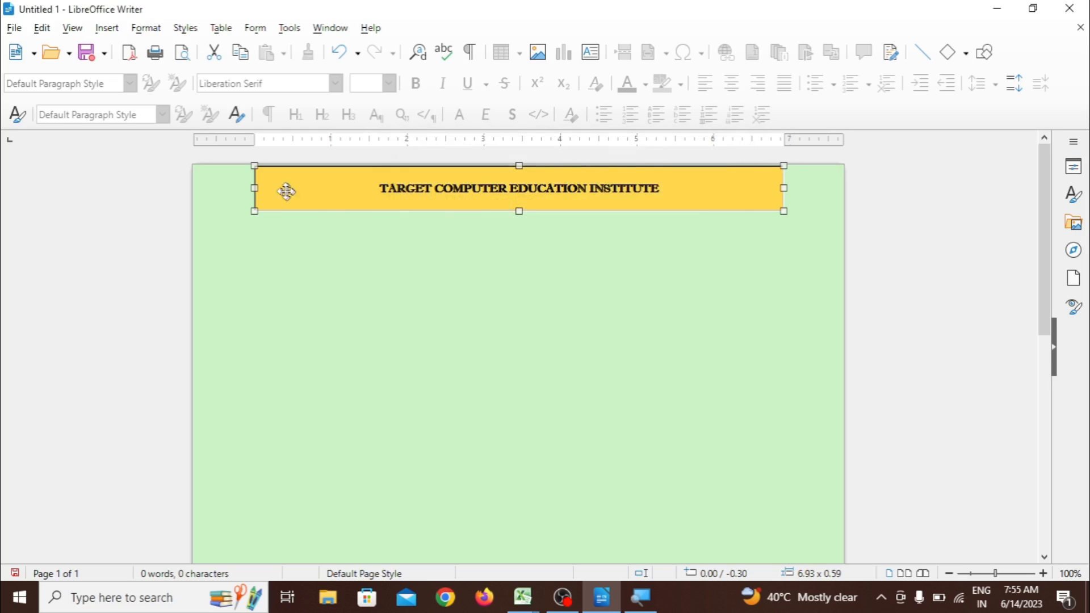
Try to stretch the title label past the page margins on both sides
{"action": "left_click_drag", "start_coordinate": [254, 187], "coordinate": [208, 187]}
{"action": "left_click", "coordinate": [377, 260]}
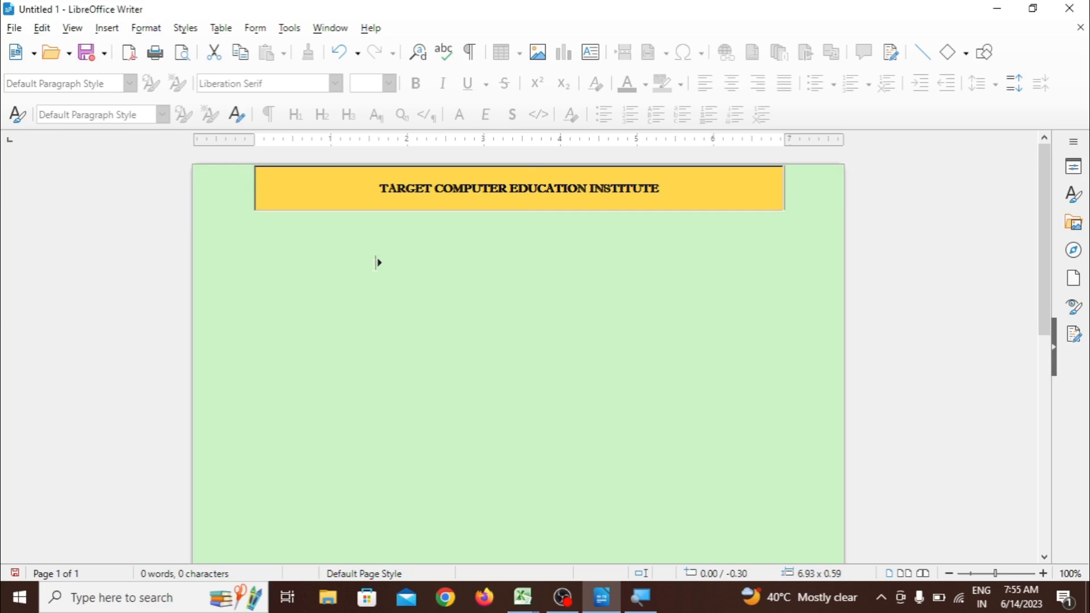
{"action": "left_click", "coordinate": [358, 207]}
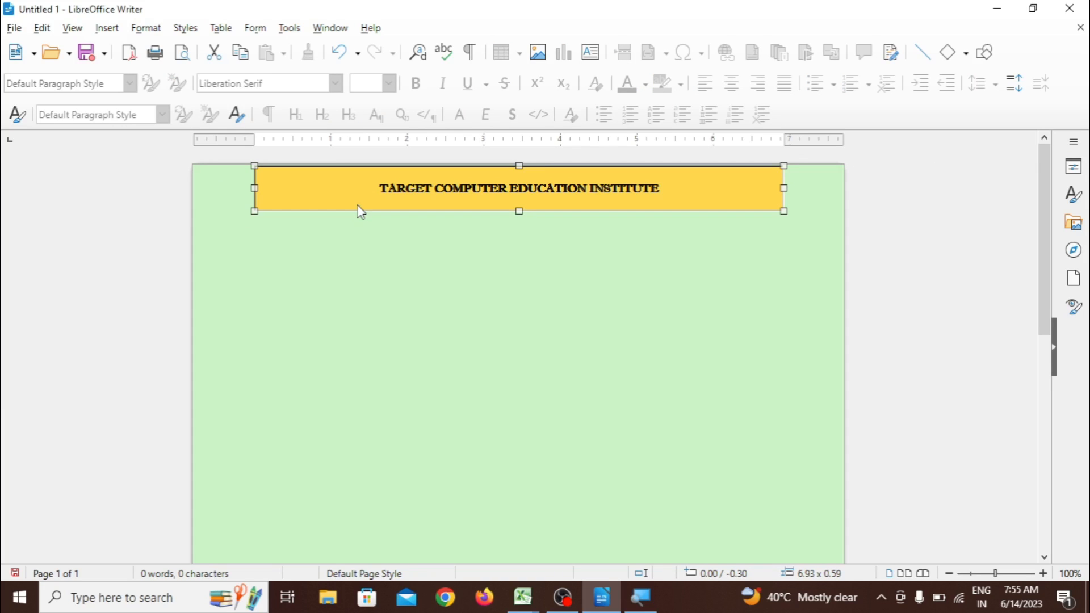
{"action": "left_click", "coordinate": [396, 265]}
{"action": "left_click", "coordinate": [357, 193]}
{"action": "left_click_drag", "start_coordinate": [784, 187], "coordinate": [820, 189]}
{"action": "left_click", "coordinate": [636, 276]}
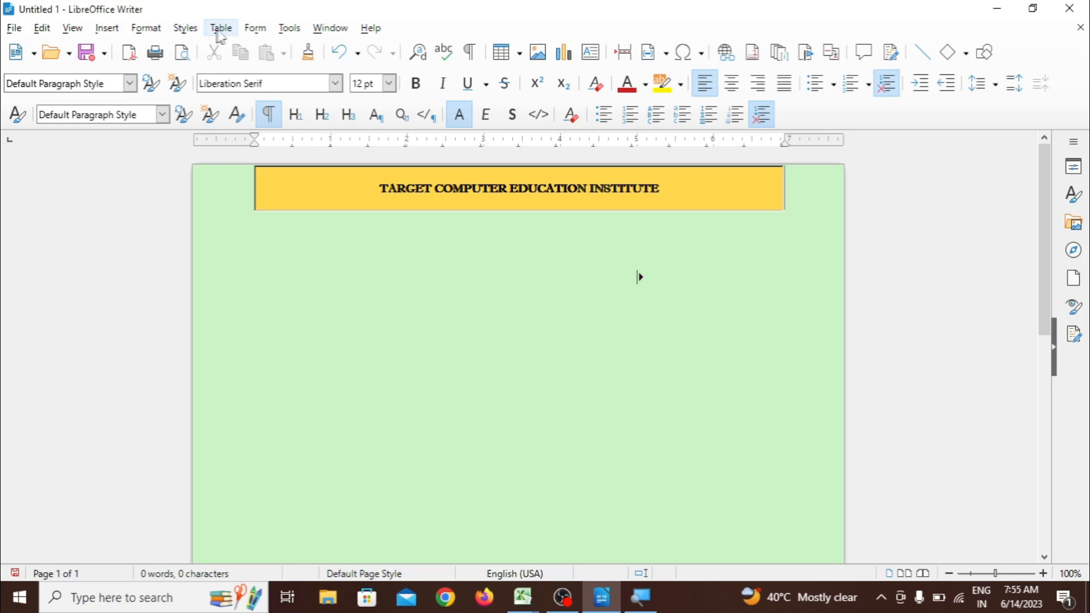
Draw a horizontal line about 8.46 inches long across the page, shift it slightly below the title label, and remove the stray short line
{"action": "left_click", "coordinate": [248, 31]}
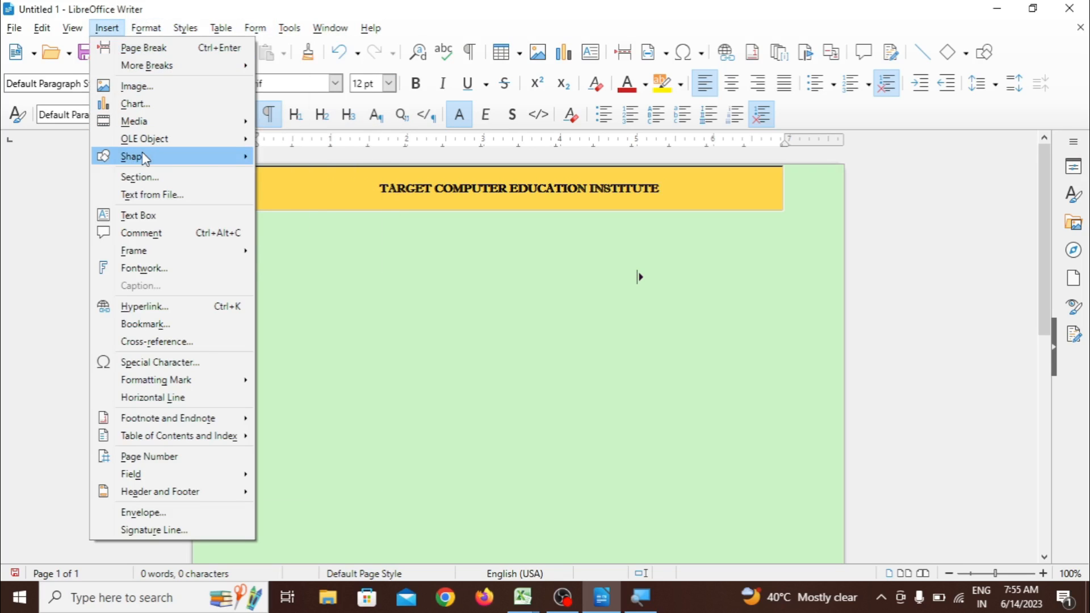
{"action": "mouse_move", "coordinate": [145, 158]}
{"action": "mouse_move", "coordinate": [283, 154]}
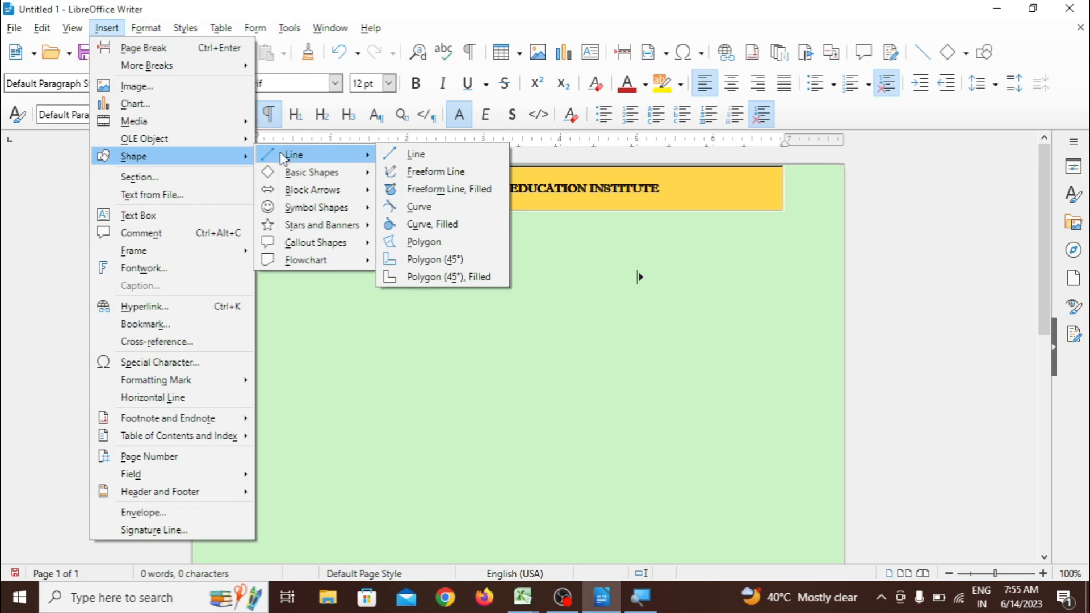
{"action": "left_click", "coordinate": [399, 153]}
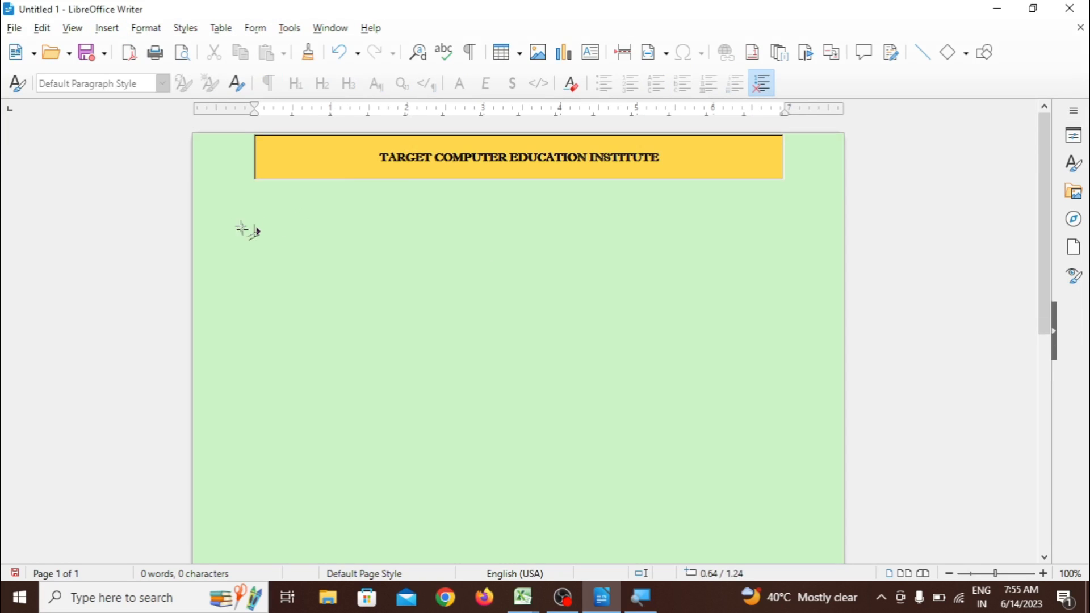
{"action": "mouse_move", "coordinate": [197, 181]}
{"action": "left_mouse_down"}
{"action": "mouse_move", "coordinate": [618, 164]}
{"action": "mouse_move", "coordinate": [844, 181]}
{"action": "left_mouse_up"}
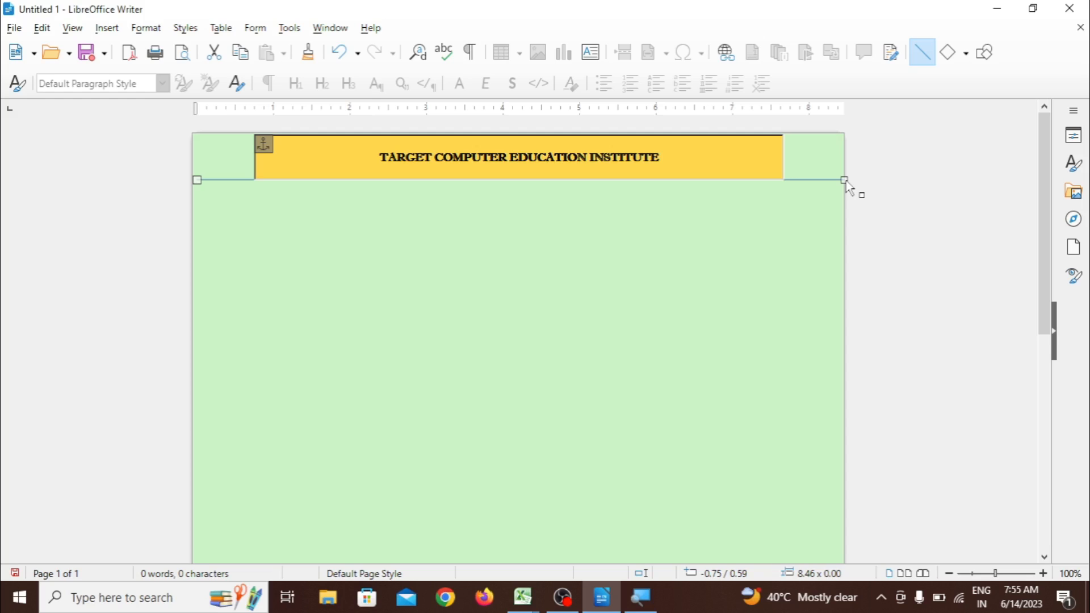
{"action": "key", "text": "Down"}
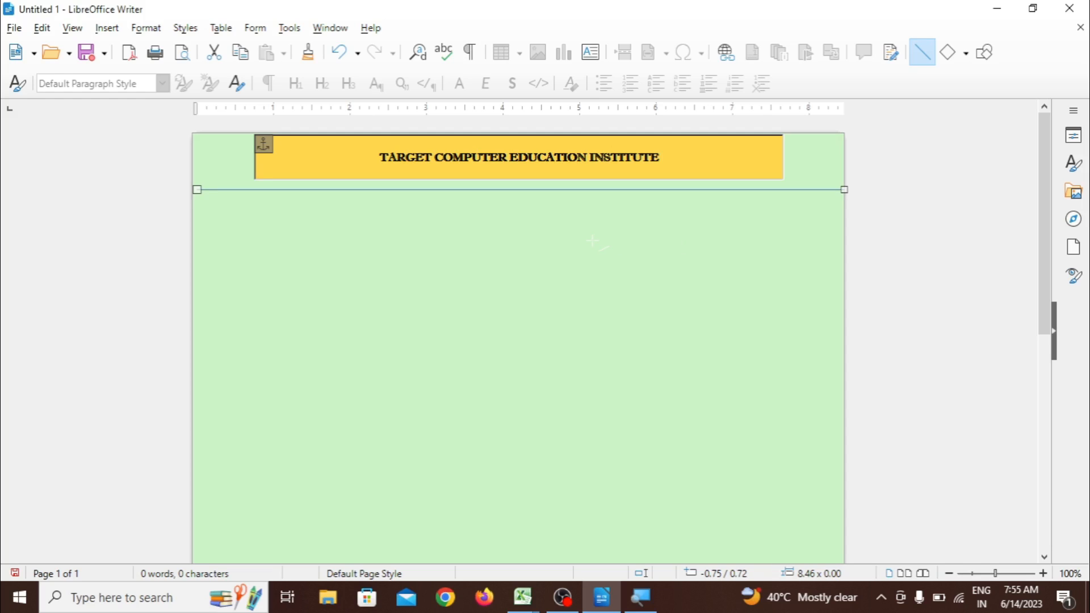
{"action": "left_click", "coordinate": [592, 243]}
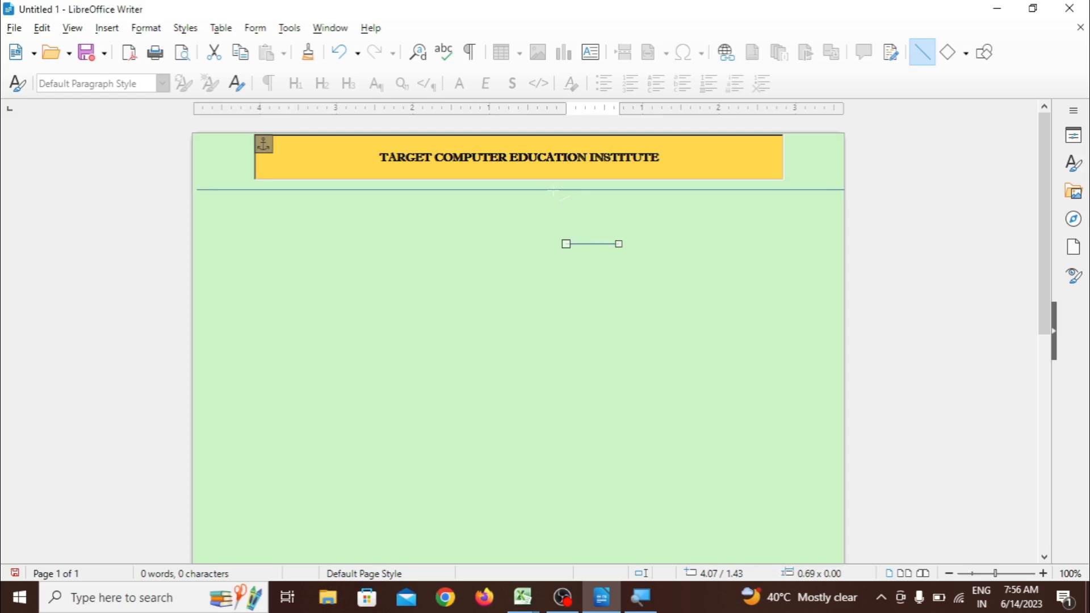
{"action": "key", "text": "Delete"}
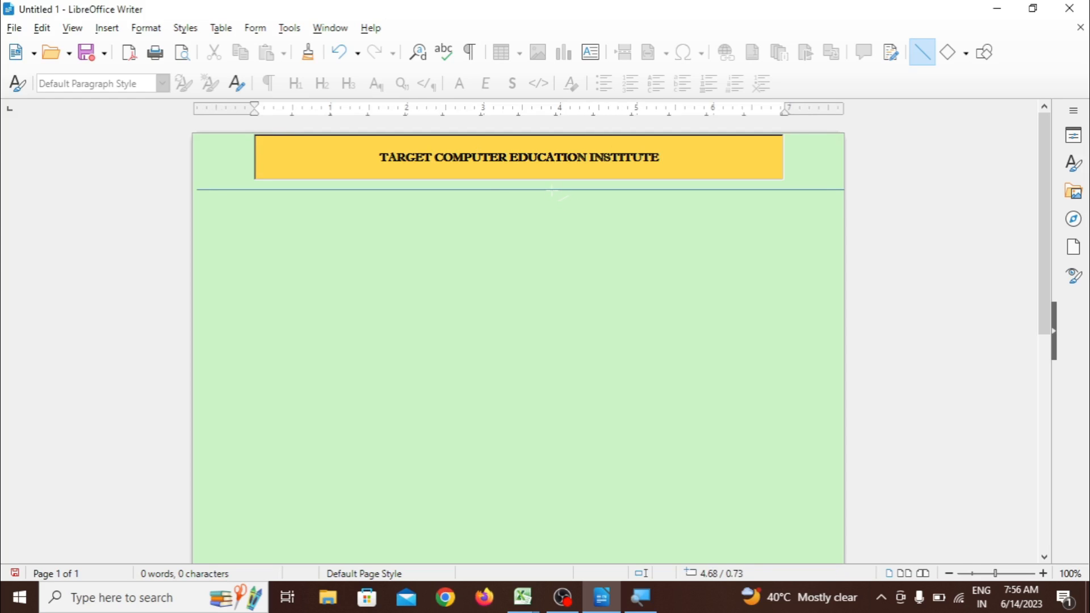
Draw a second label field about 4.63 × 0.39 inches below the horizontal line
{"action": "left_click", "coordinate": [255, 29]}
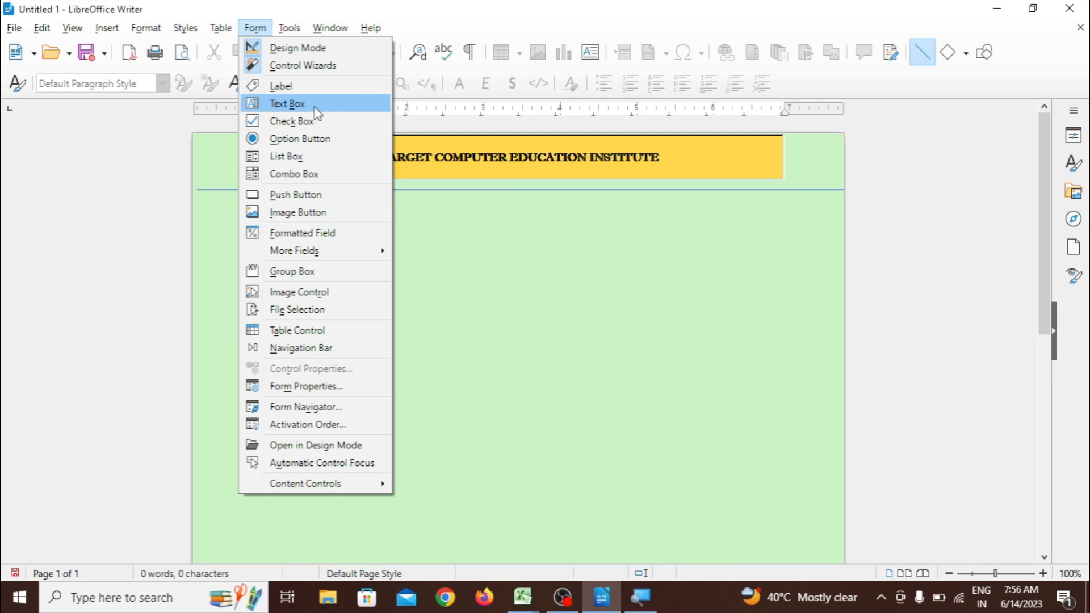
{"action": "left_click", "coordinate": [108, 30]}
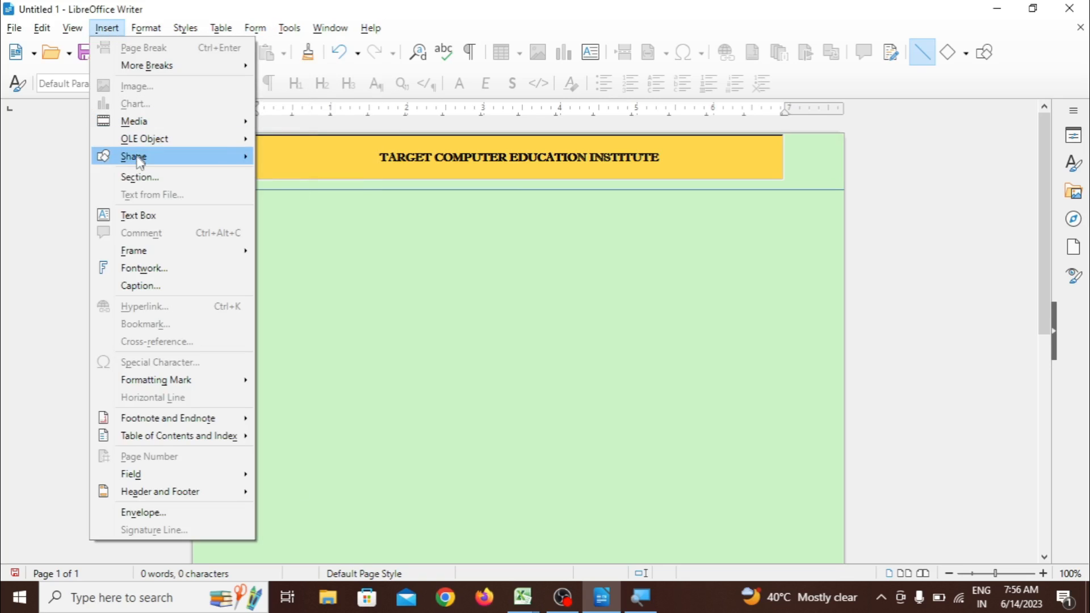
{"action": "left_click", "coordinate": [256, 29]}
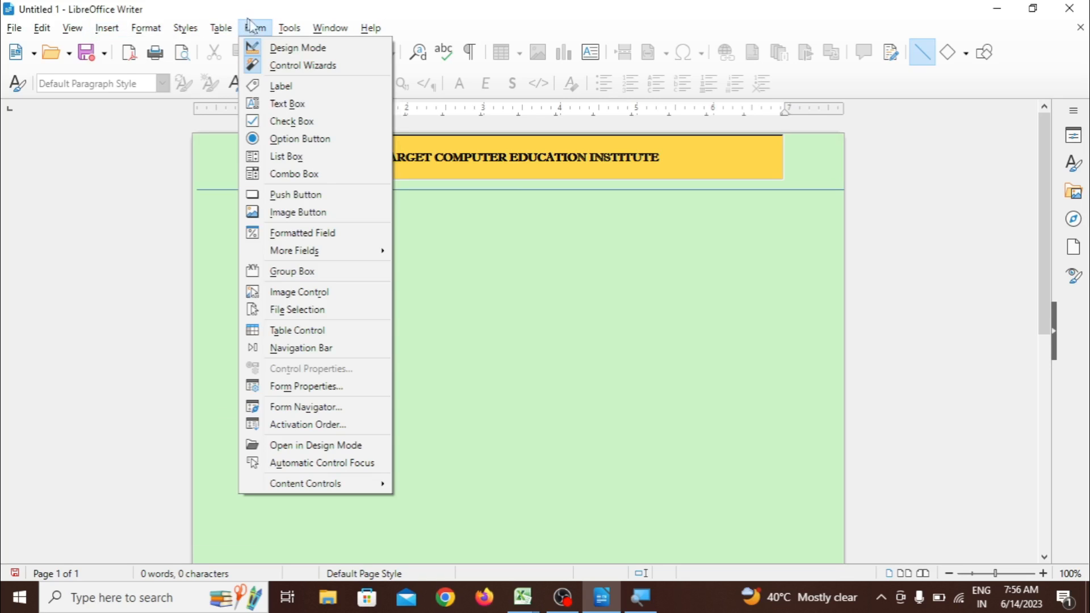
{"action": "left_click", "coordinate": [316, 87]}
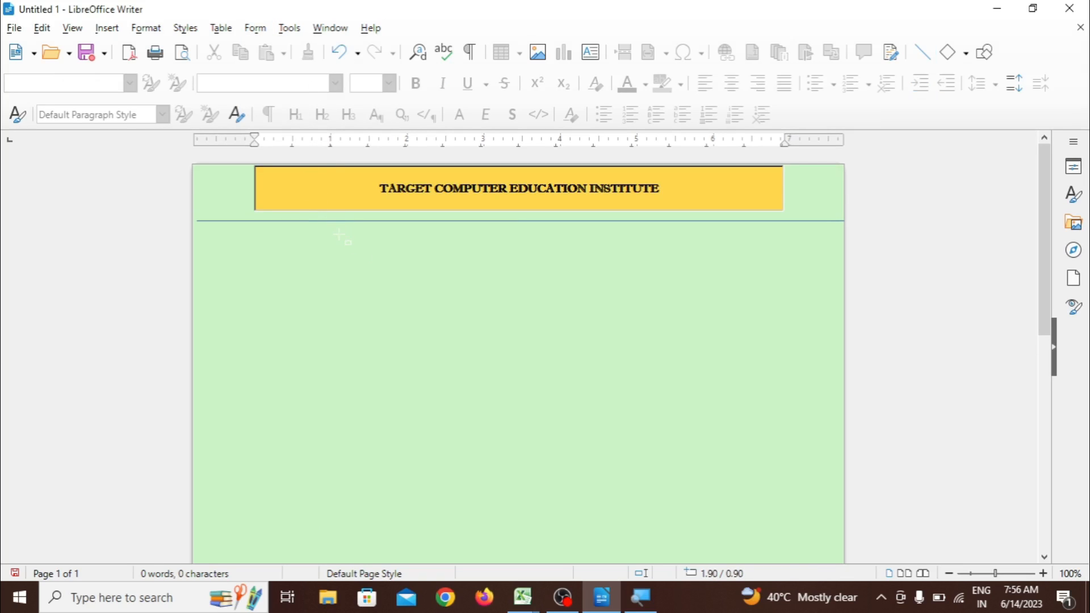
{"action": "left_click_drag", "start_coordinate": [339, 235], "coordinate": [693, 264]}
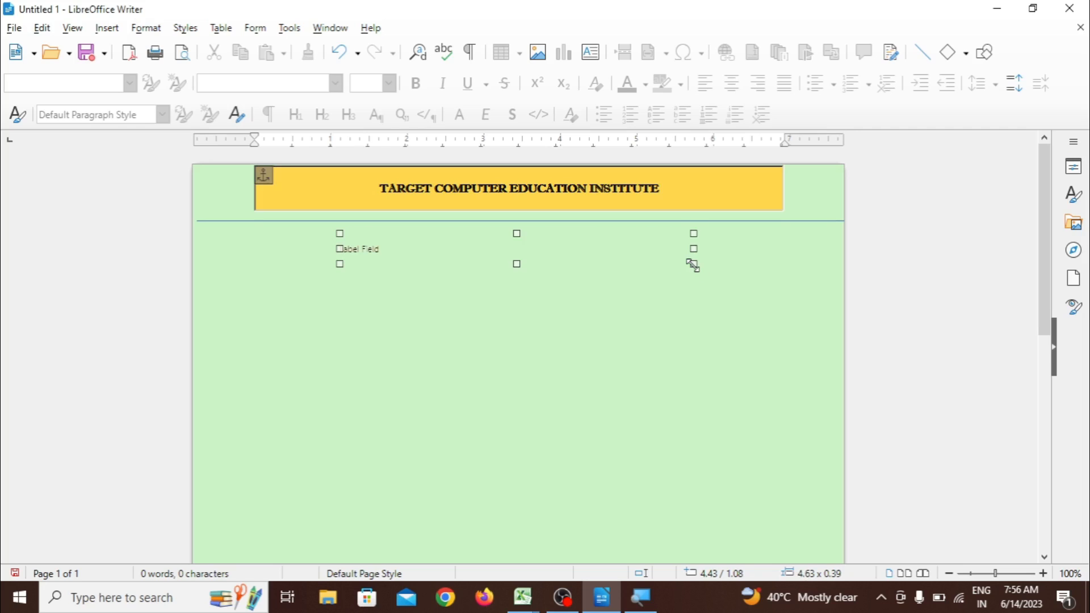
Set the second label field's label text to "STUDENT ADDMISSION FORM" in its control properties
{"action": "right_click", "coordinate": [620, 258]}
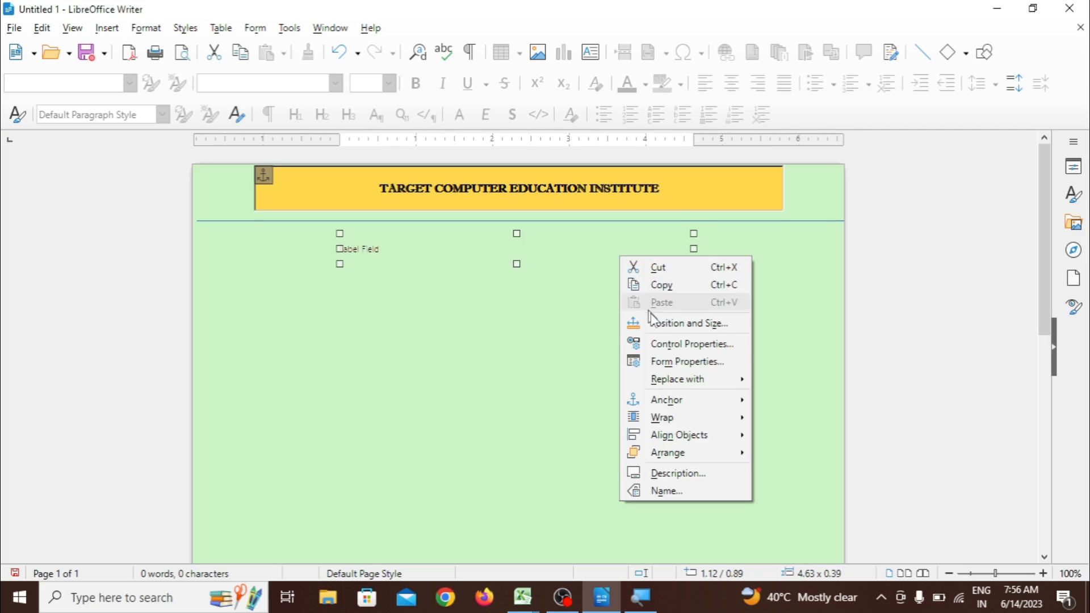
{"action": "left_click", "coordinate": [694, 345]}
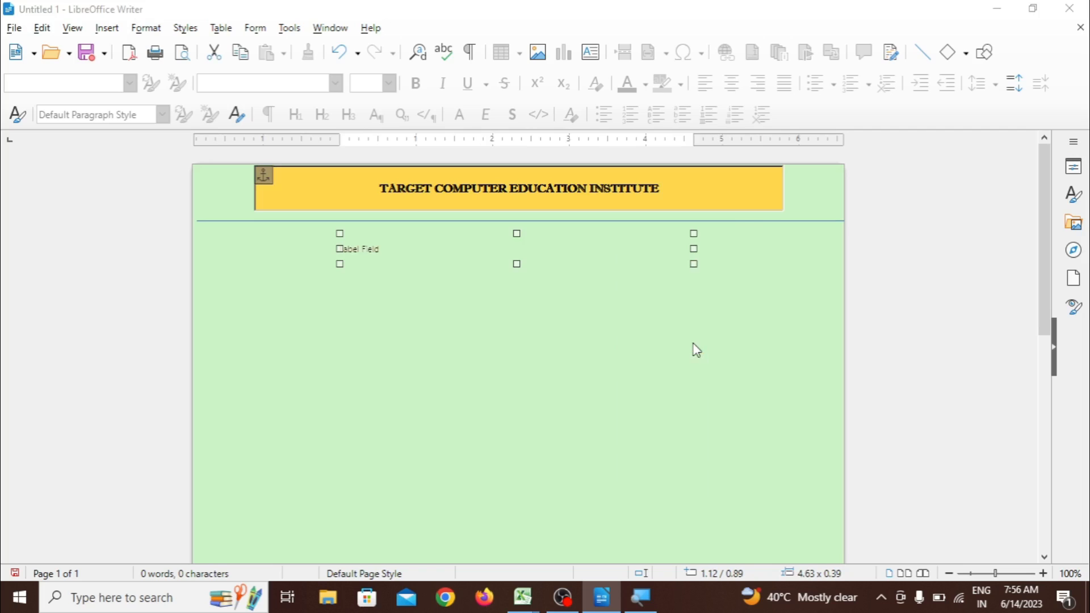
{"action": "left_click", "coordinate": [603, 221]}
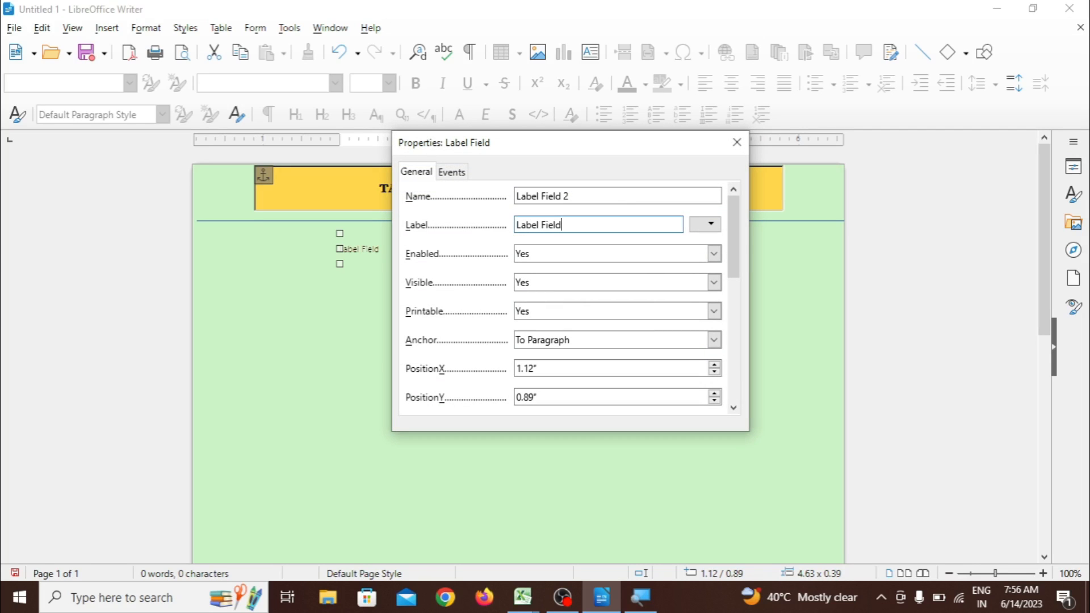
{"action": "key", "text": "ctrl+a"}
{"action": "type", "text": "STUDENT"}
{"action": "key", "text": "BackSpace"}
{"action": "type", "text": "DMISSIO"}
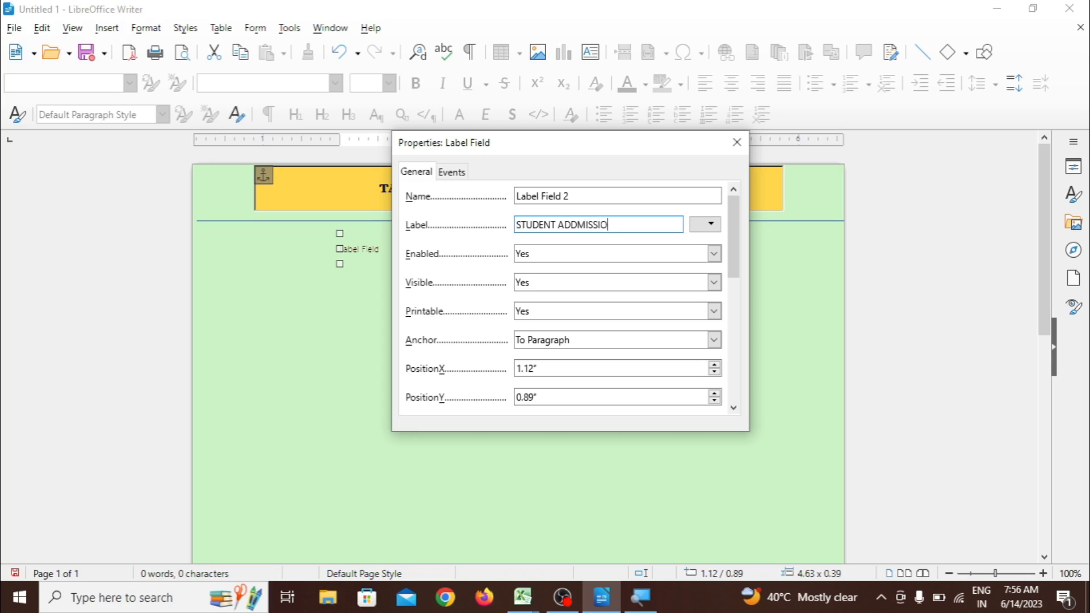
{"action": "type", "text": "N FORM"}
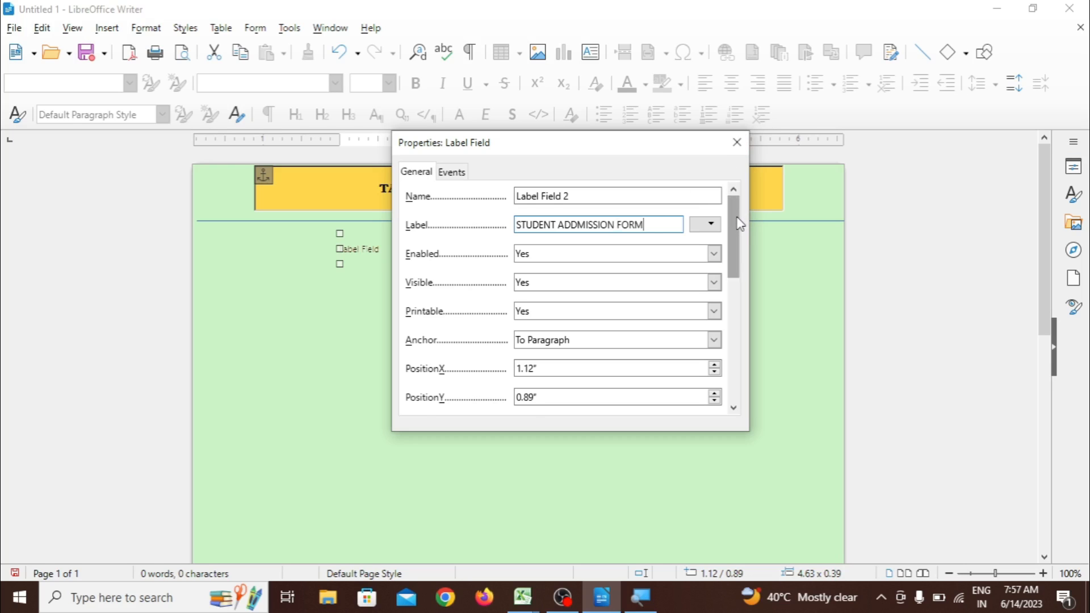
Set the font of the STUDENT ADDMISSION FORM label to Imprint MT Shadow, Bold, 10 pt
{"action": "left_click_drag", "start_coordinate": [739, 224], "coordinate": [761, 302]}
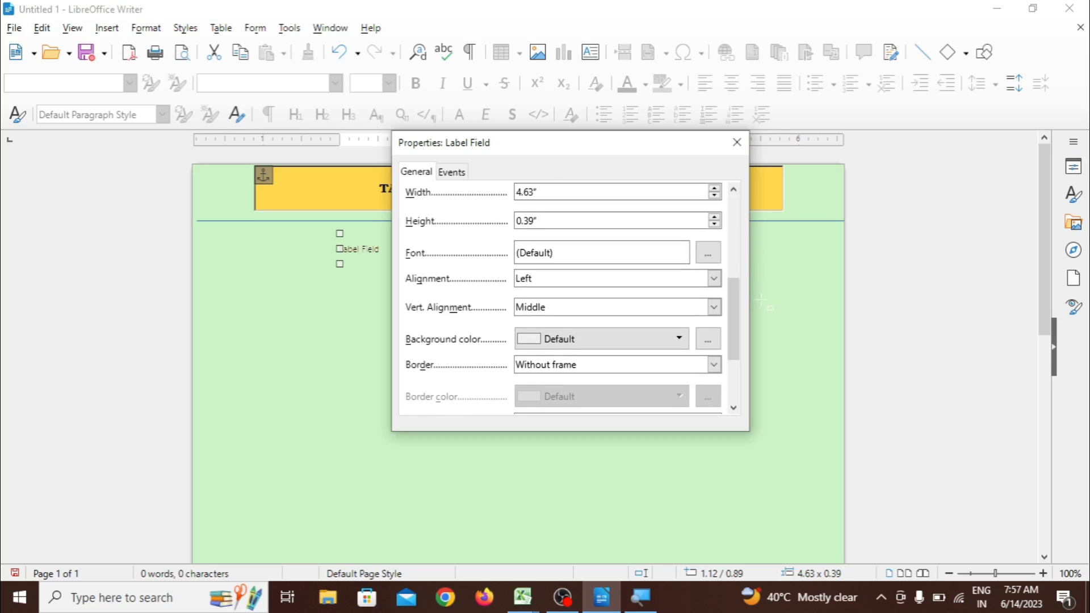
{"action": "left_click", "coordinate": [707, 253]}
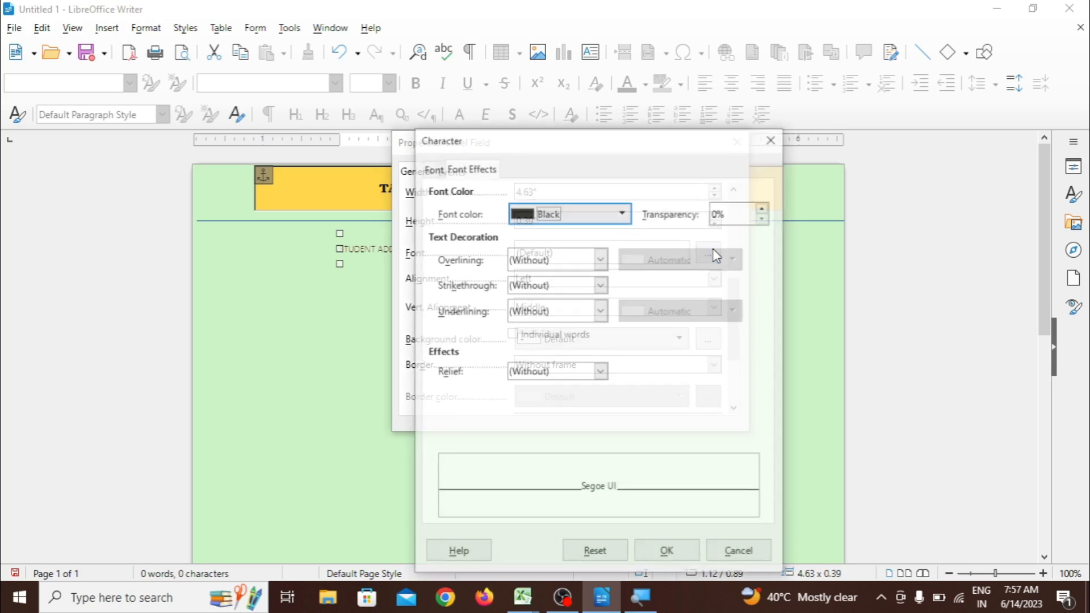
{"action": "left_click", "coordinate": [434, 169]}
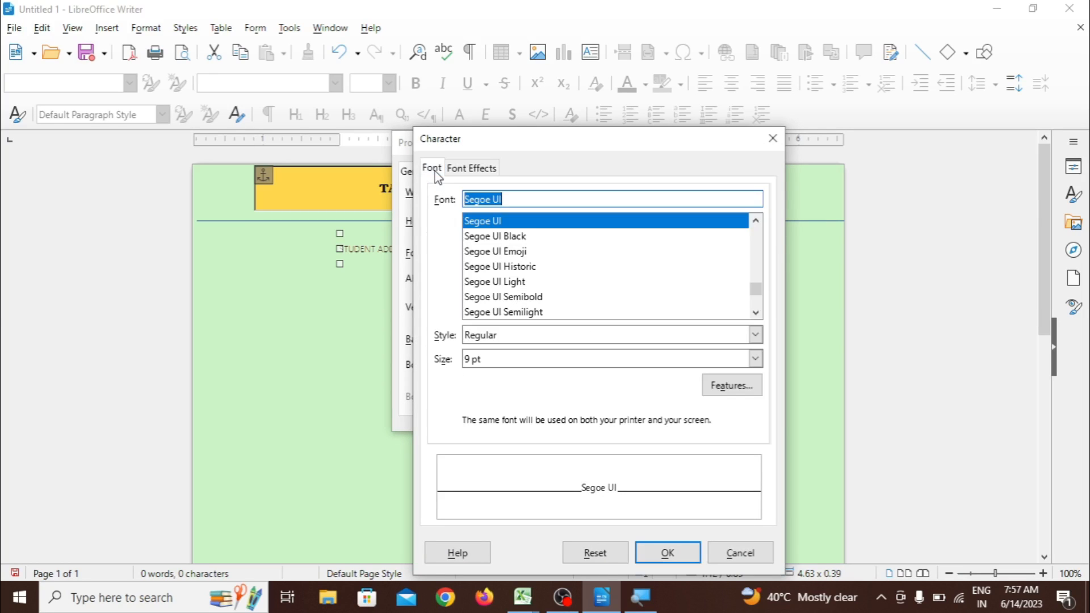
{"action": "type", "text": "Impact"}
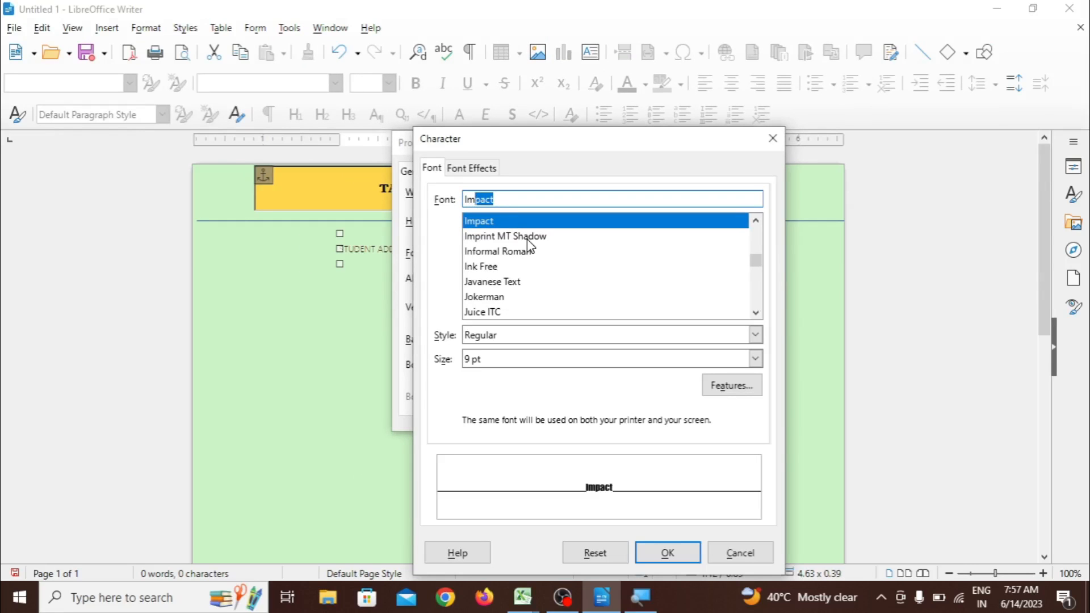
{"action": "left_click", "coordinate": [527, 239]}
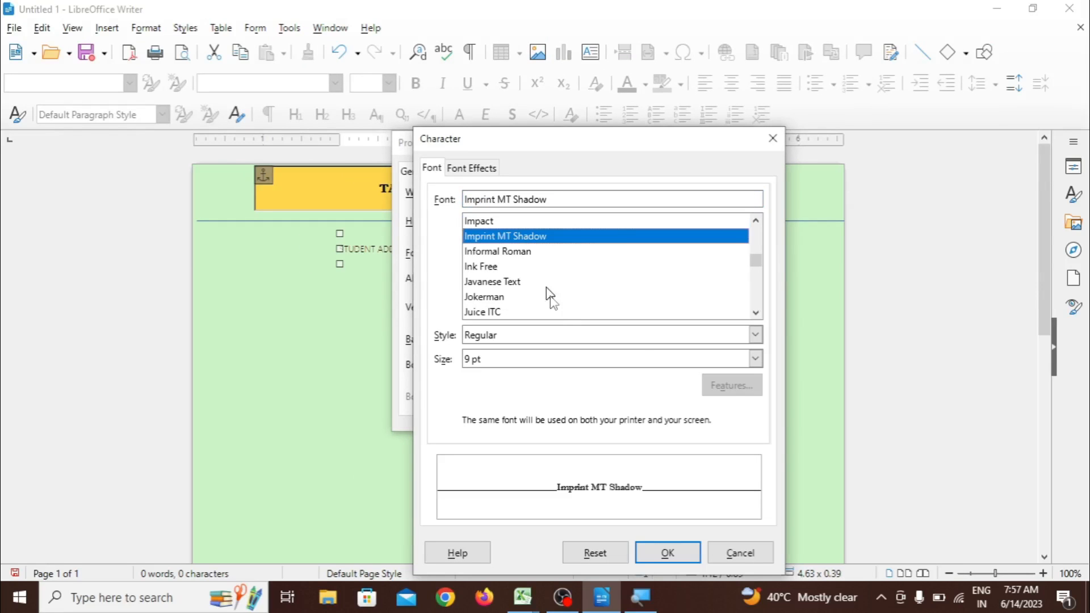
{"action": "left_click", "coordinate": [754, 335]}
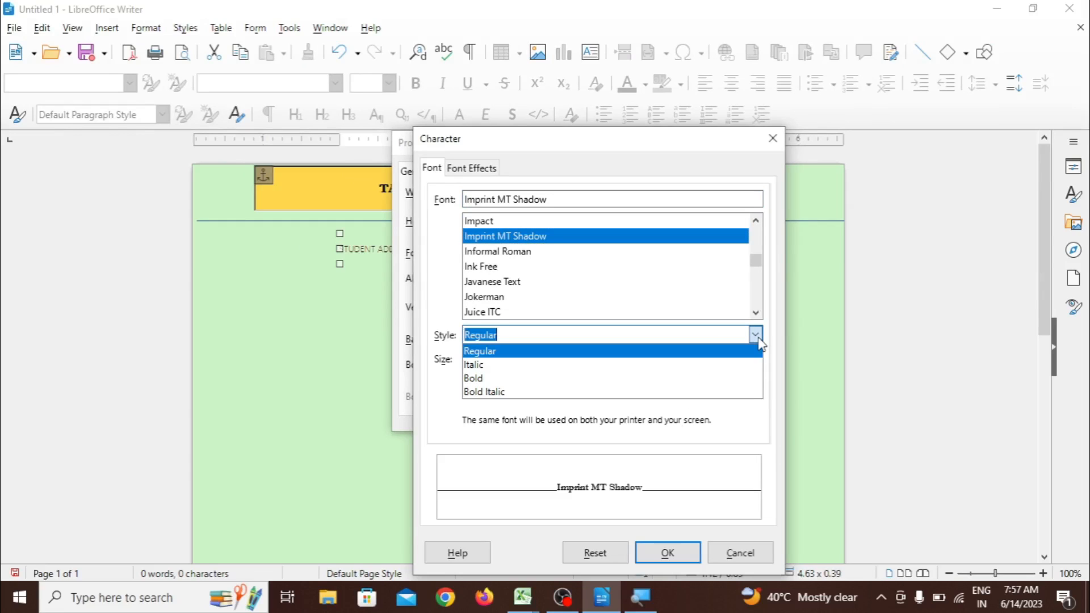
{"action": "left_click", "coordinate": [754, 388]}
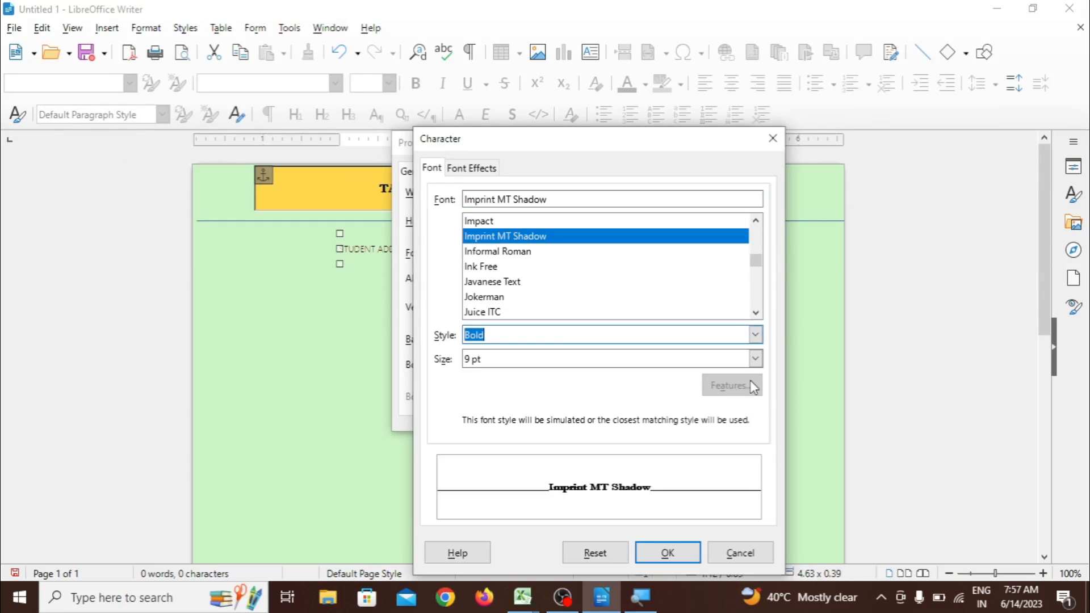
{"action": "left_click", "coordinate": [756, 359]}
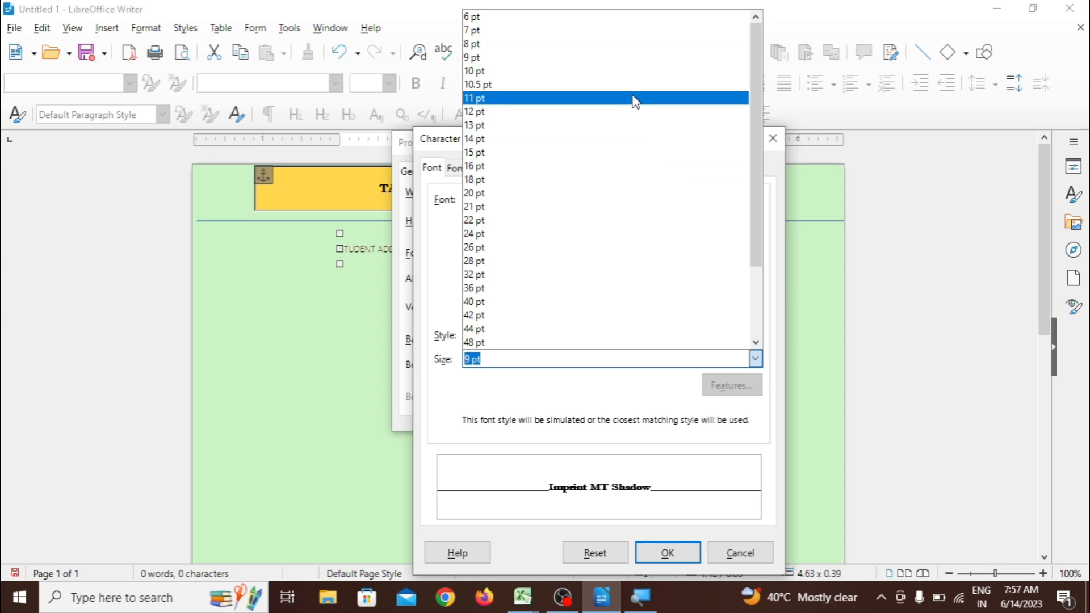
{"action": "left_click", "coordinate": [594, 81]}
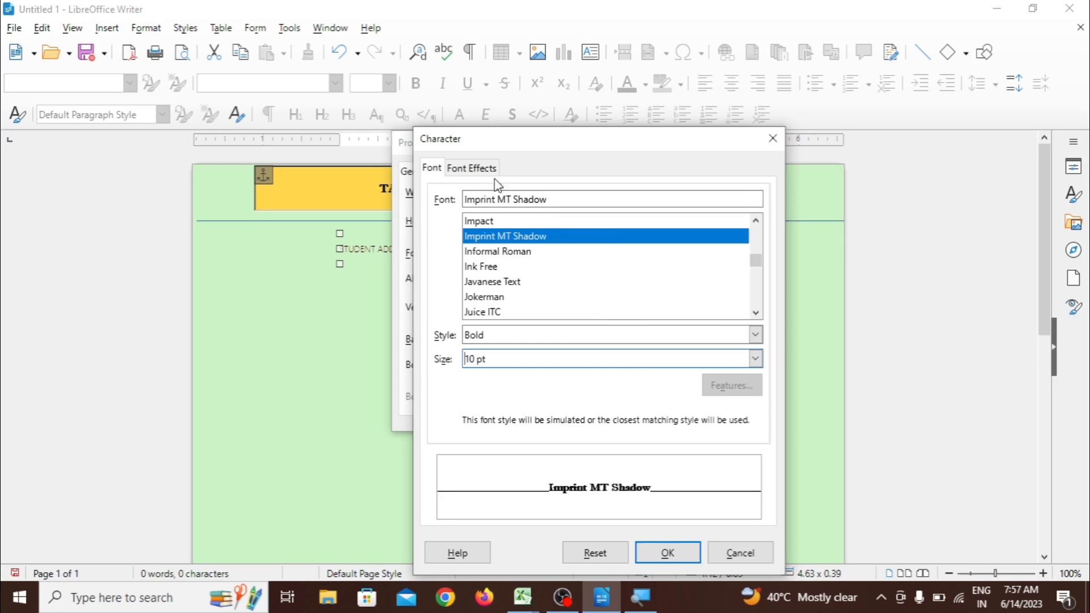
{"action": "left_click", "coordinate": [469, 168]}
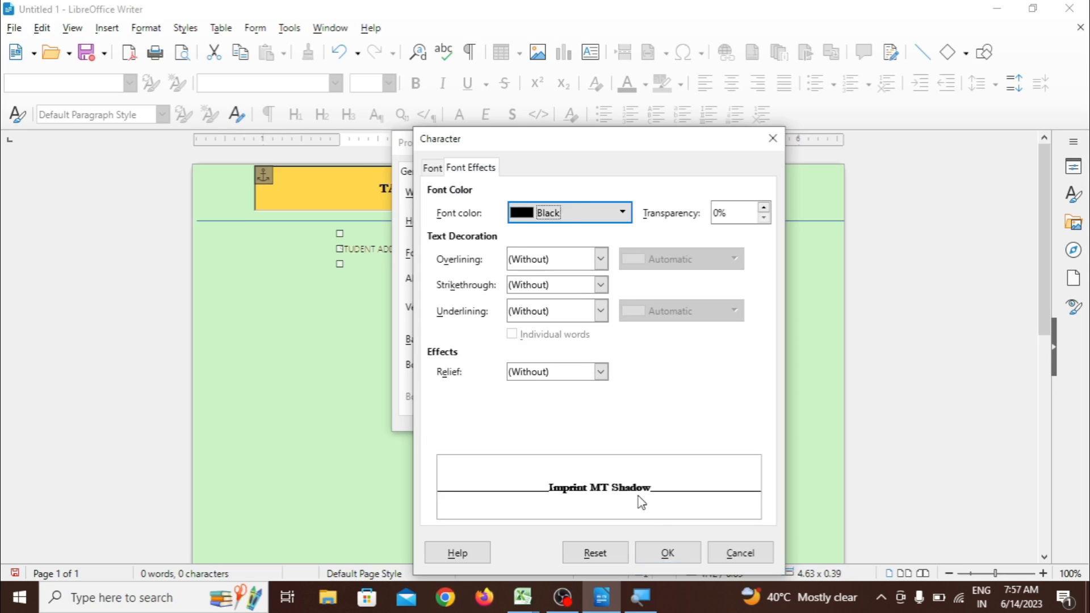
{"action": "left_click", "coordinate": [665, 555]}
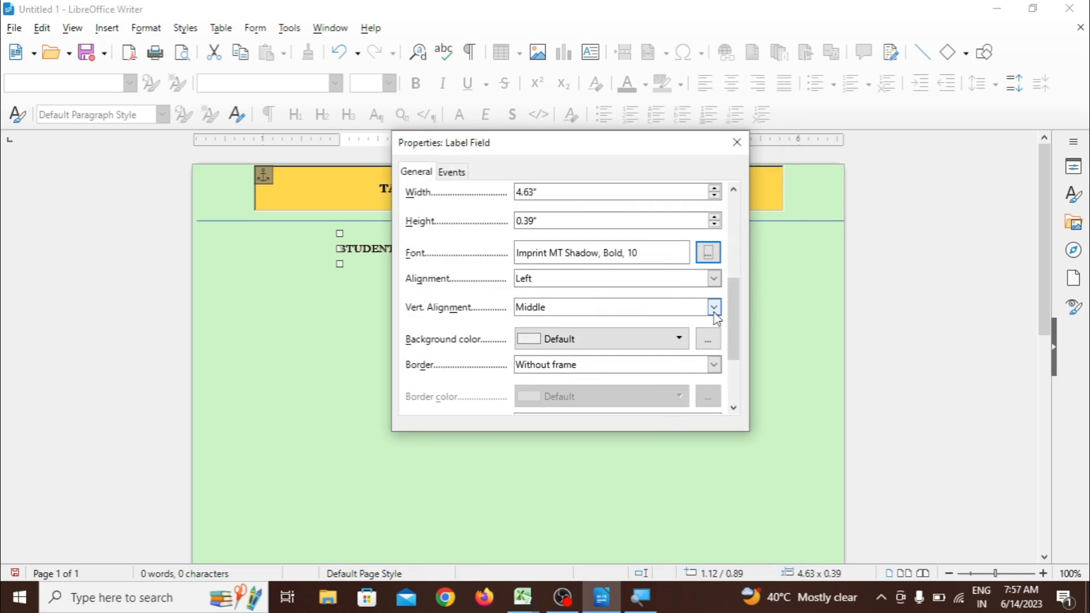
Set the form heading label's alignment to Center and its vertical alignment to Top
{"action": "left_click", "coordinate": [714, 279]}
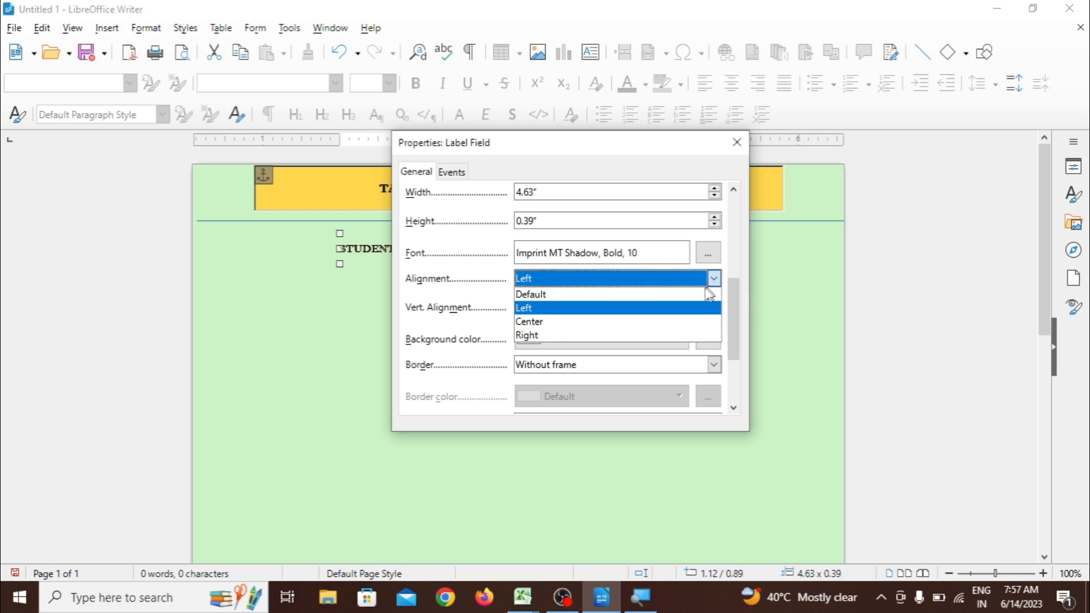
{"action": "left_click", "coordinate": [695, 322]}
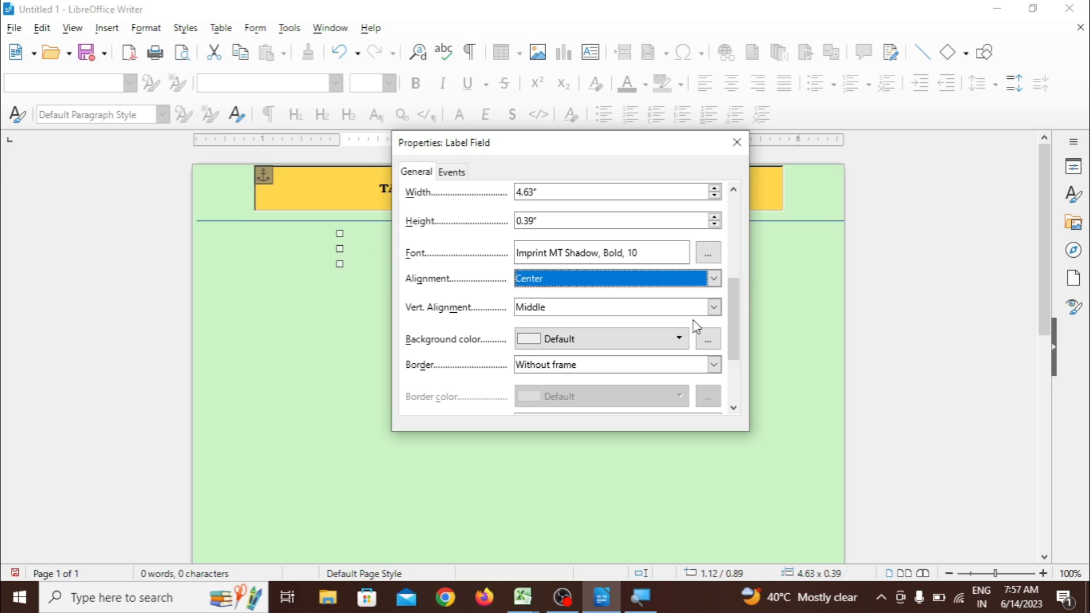
{"action": "left_click", "coordinate": [719, 307]}
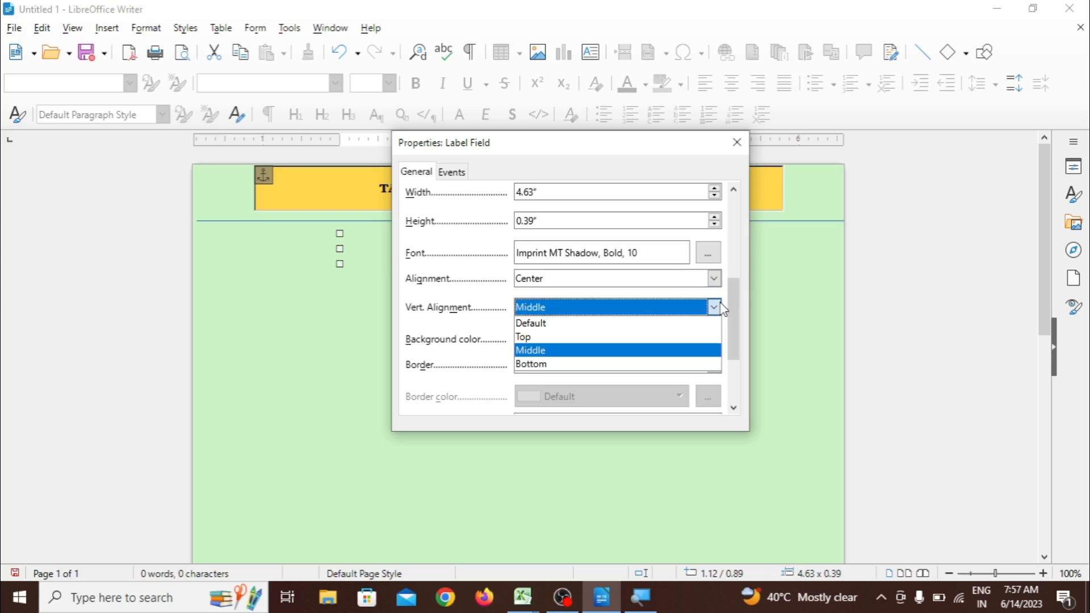
{"action": "left_click", "coordinate": [669, 340]}
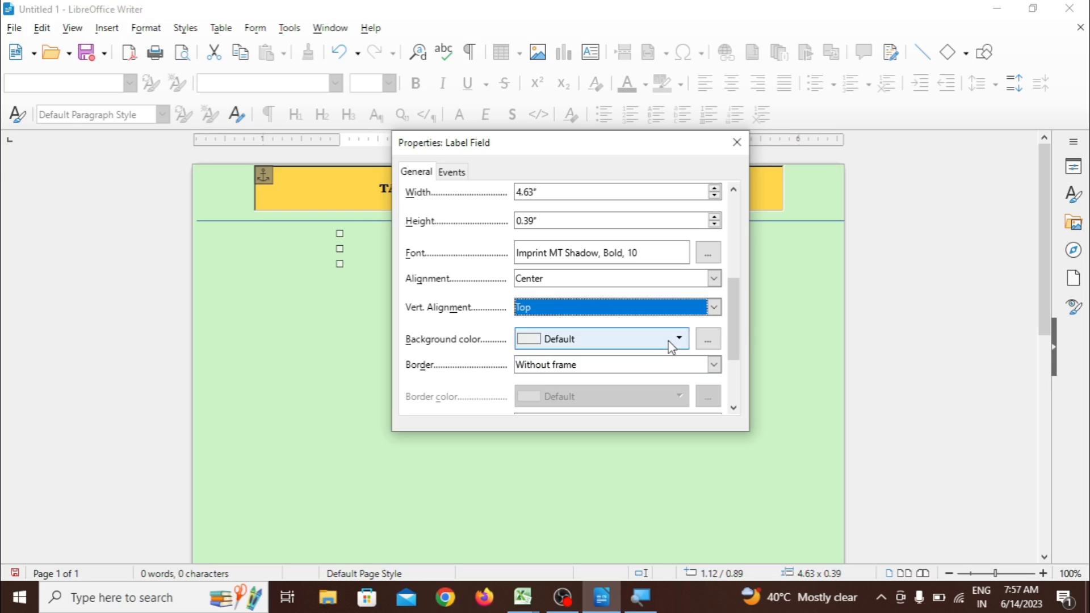
Try Purple 2 and Green 4 as the form heading label's background color and settle on Blue 4
{"action": "left_click", "coordinate": [679, 339]}
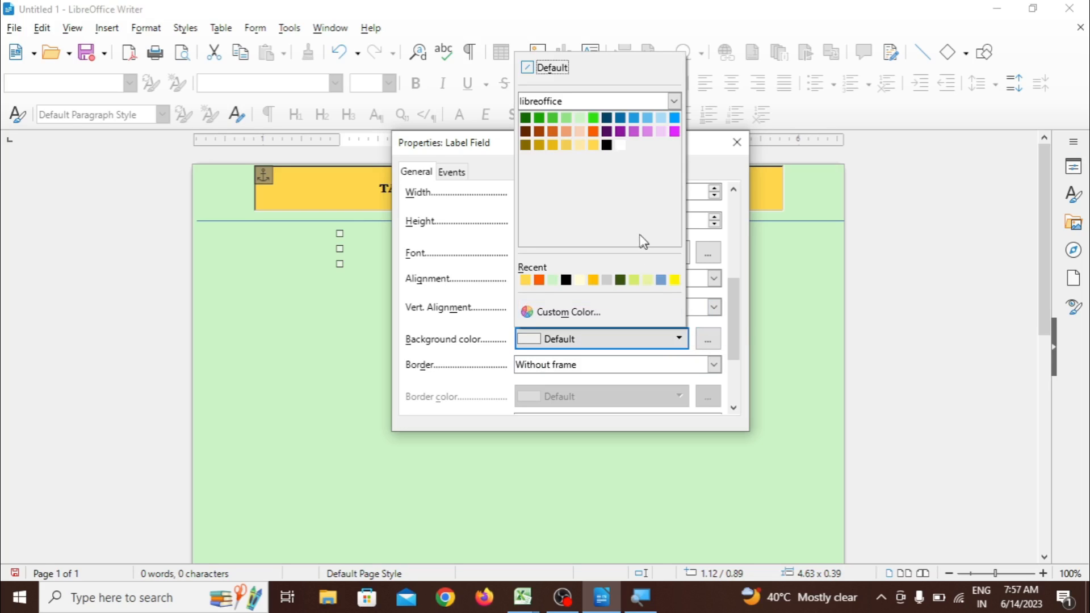
{"action": "left_click", "coordinate": [634, 132]}
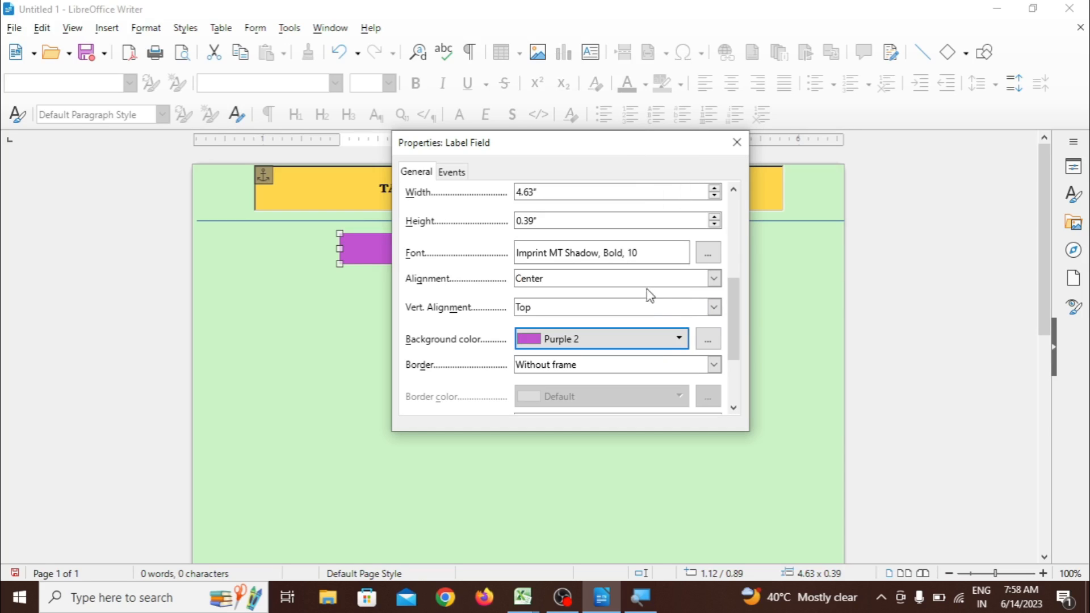
{"action": "left_click", "coordinate": [680, 340]}
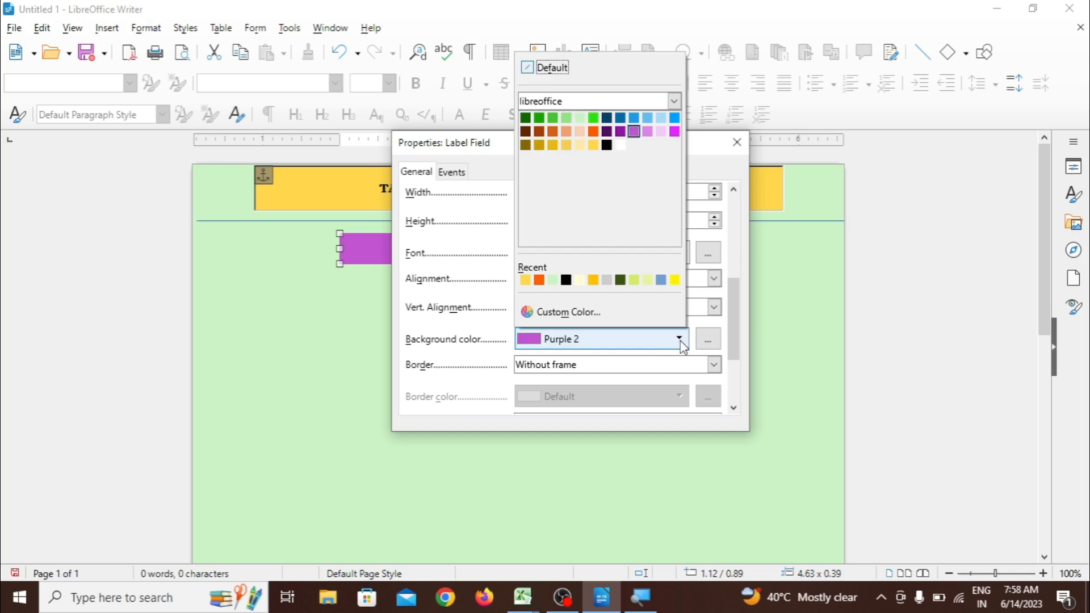
{"action": "left_click", "coordinate": [579, 117]}
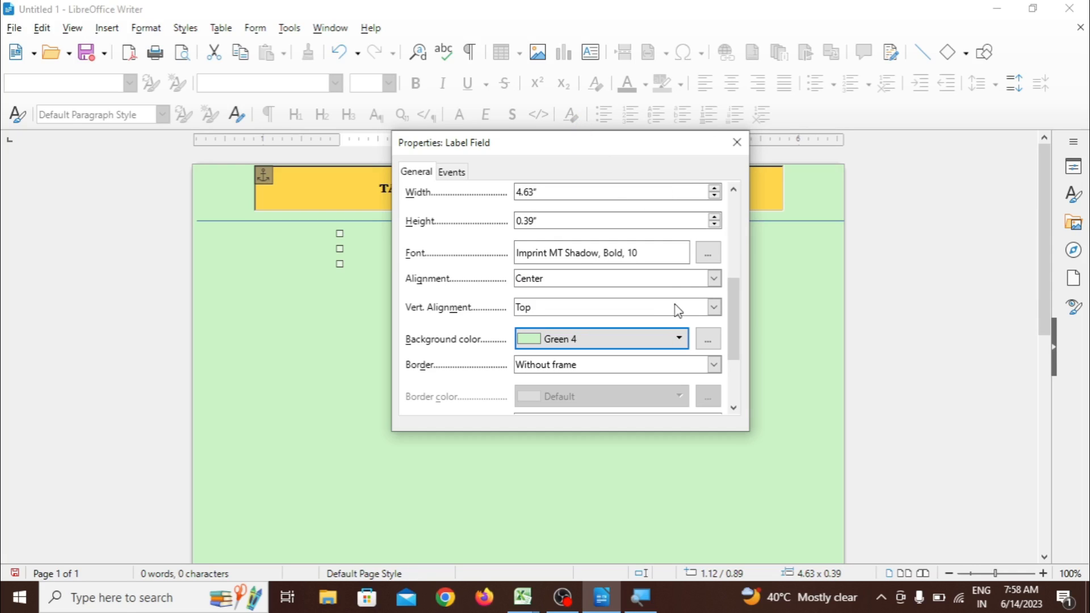
{"action": "left_click", "coordinate": [681, 339]}
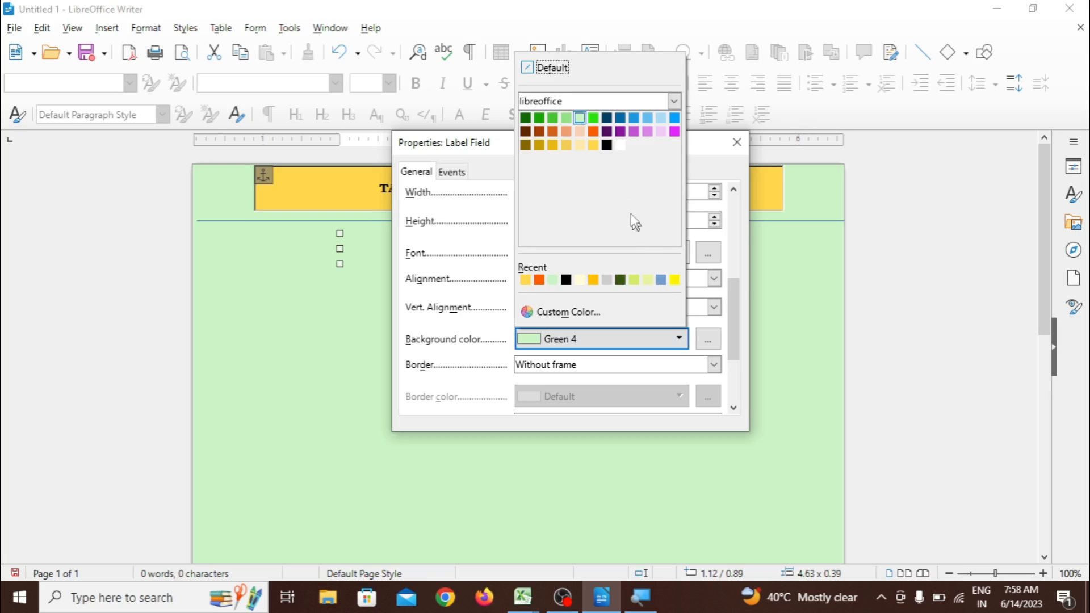
{"action": "left_click", "coordinate": [661, 118]}
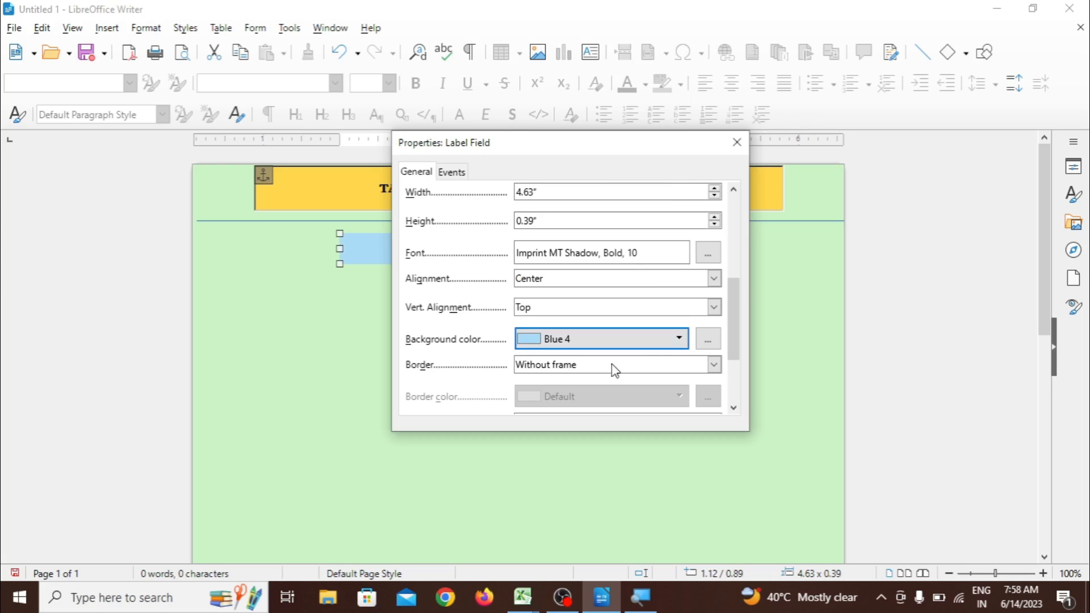
Give the form heading label a 3D look border and close its properties
{"action": "left_click", "coordinate": [715, 365]}
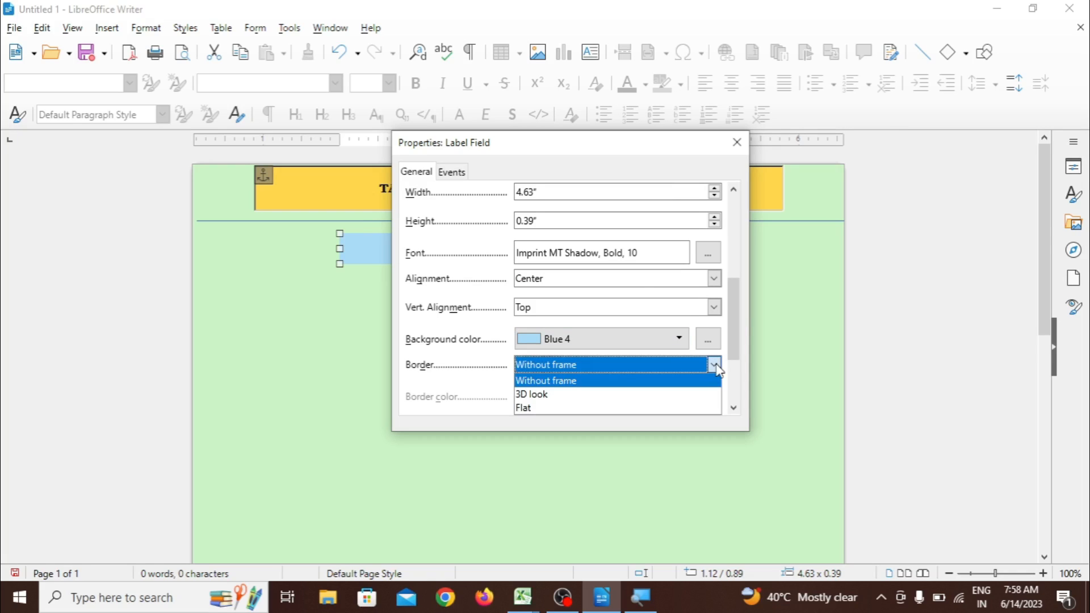
{"action": "left_click", "coordinate": [705, 393]}
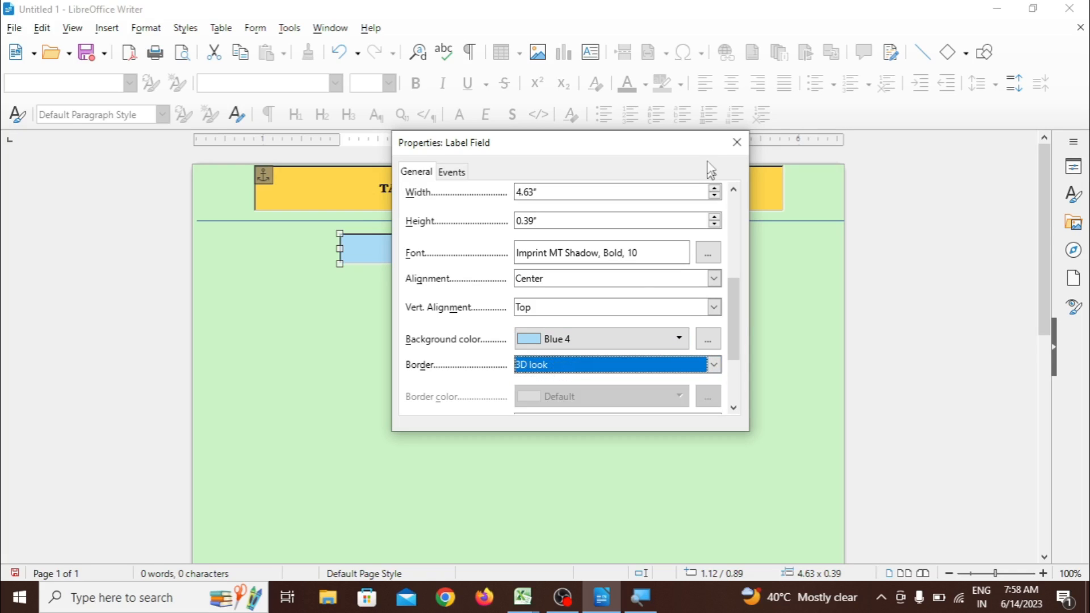
{"action": "left_click", "coordinate": [737, 143]}
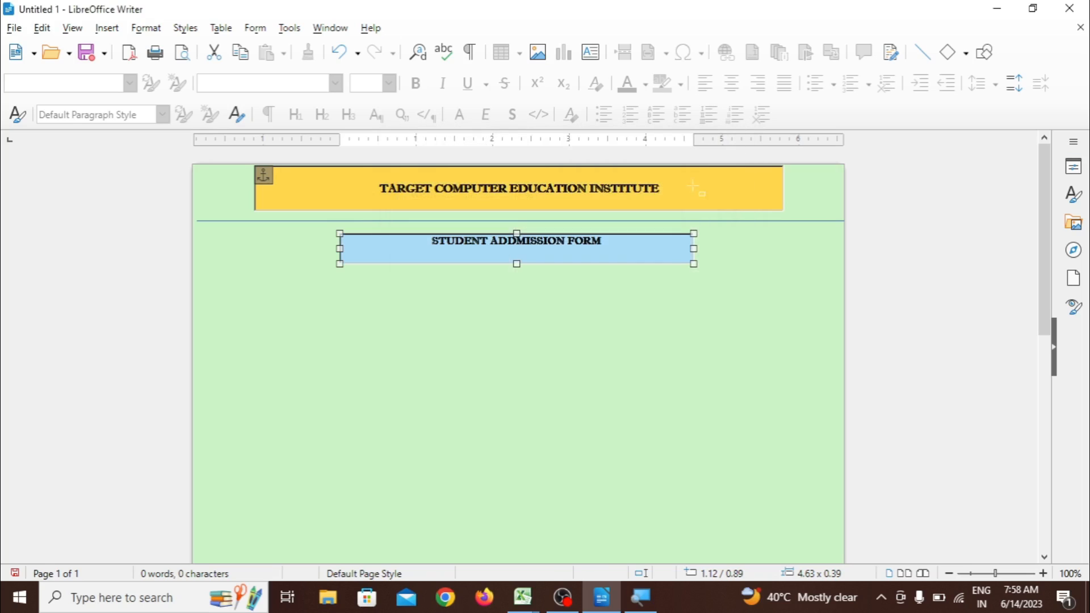
{"action": "left_click", "coordinate": [621, 308]}
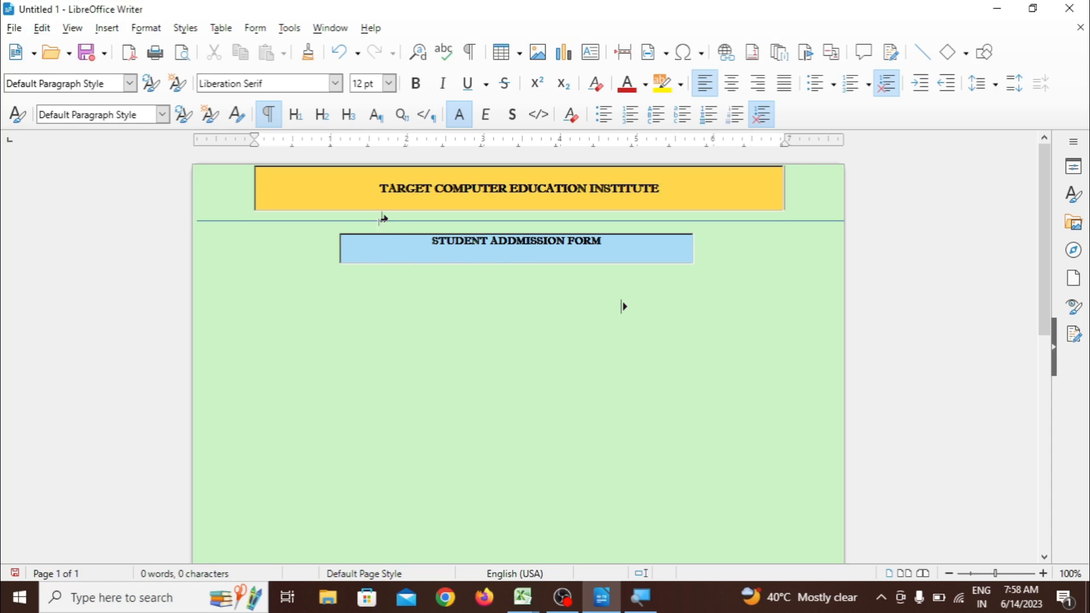
{"action": "left_click", "coordinate": [350, 222]}
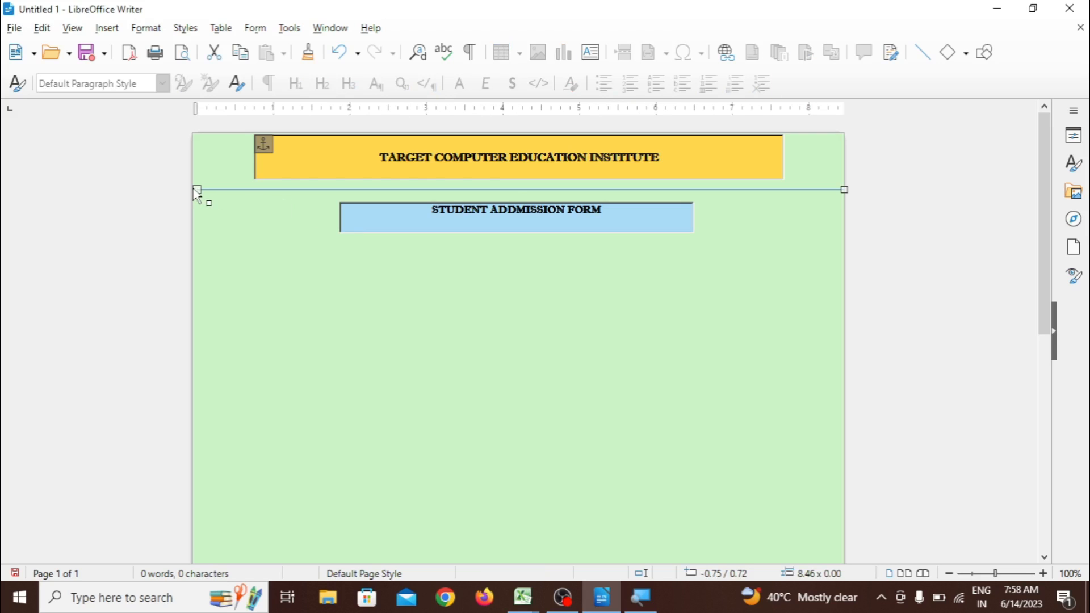
{"action": "left_click_drag", "start_coordinate": [197, 193], "coordinate": [197, 196]}
{"action": "left_click", "coordinate": [349, 210]}
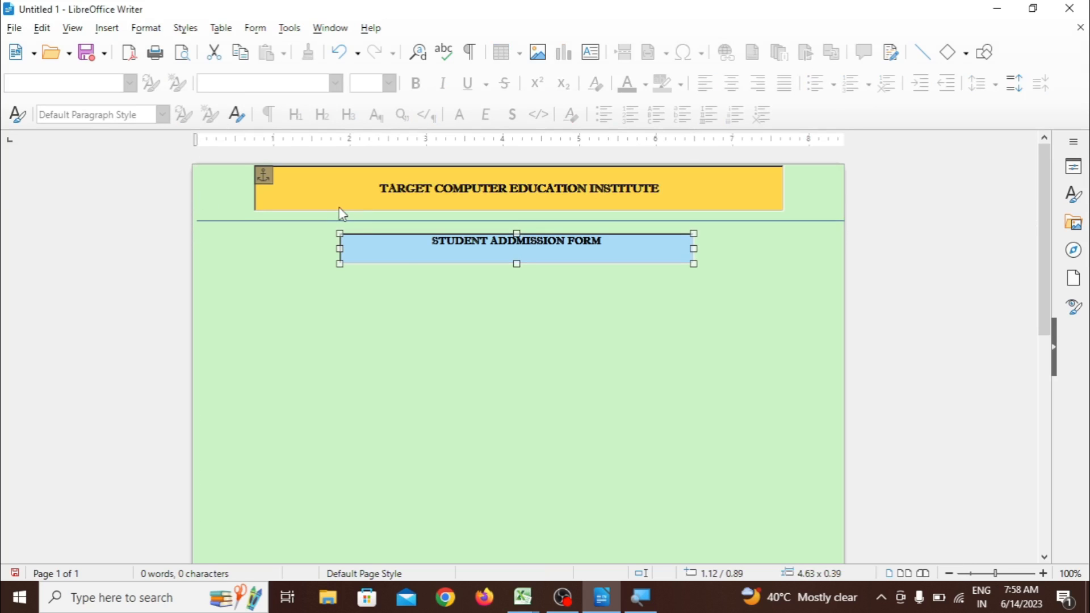
Draw a third label field about 1.08 × 0.20 inches below the form heading, near the page's left margin
{"action": "left_click", "coordinate": [439, 309]}
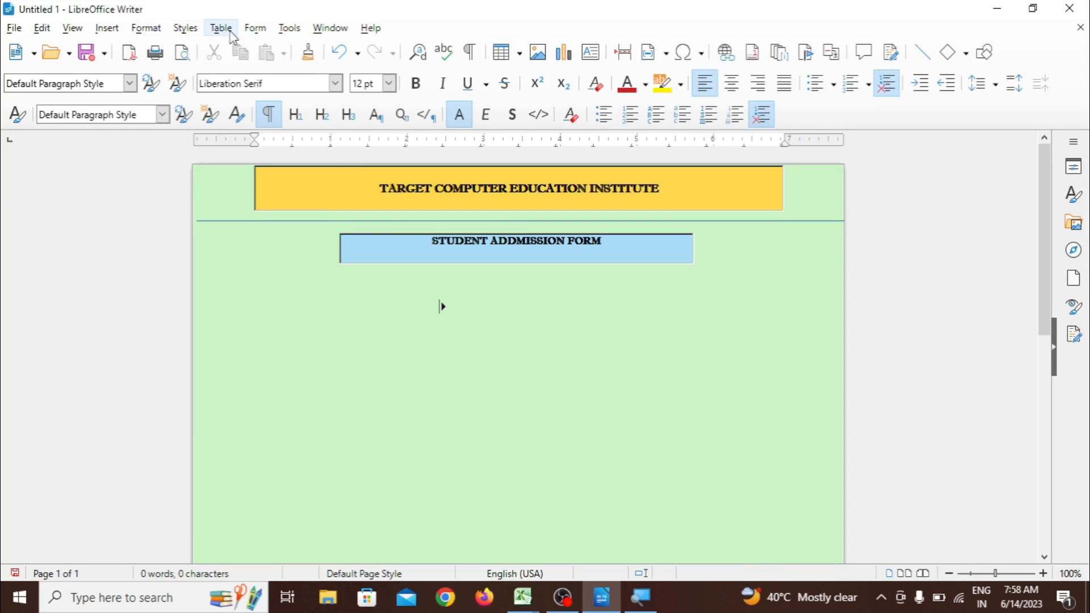
{"action": "left_click", "coordinate": [248, 29]}
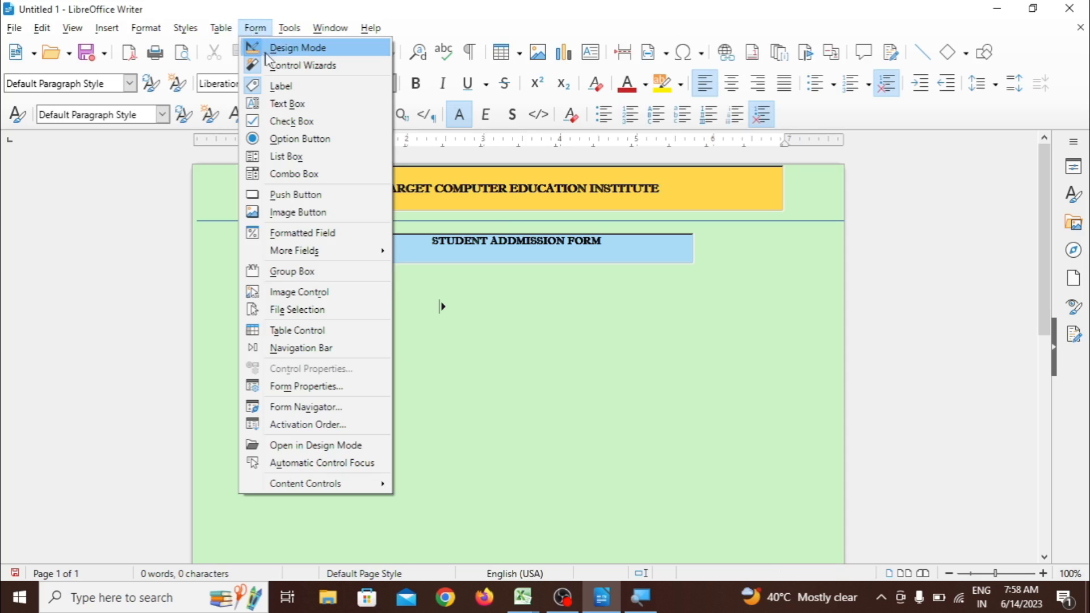
{"action": "left_click", "coordinate": [284, 88]}
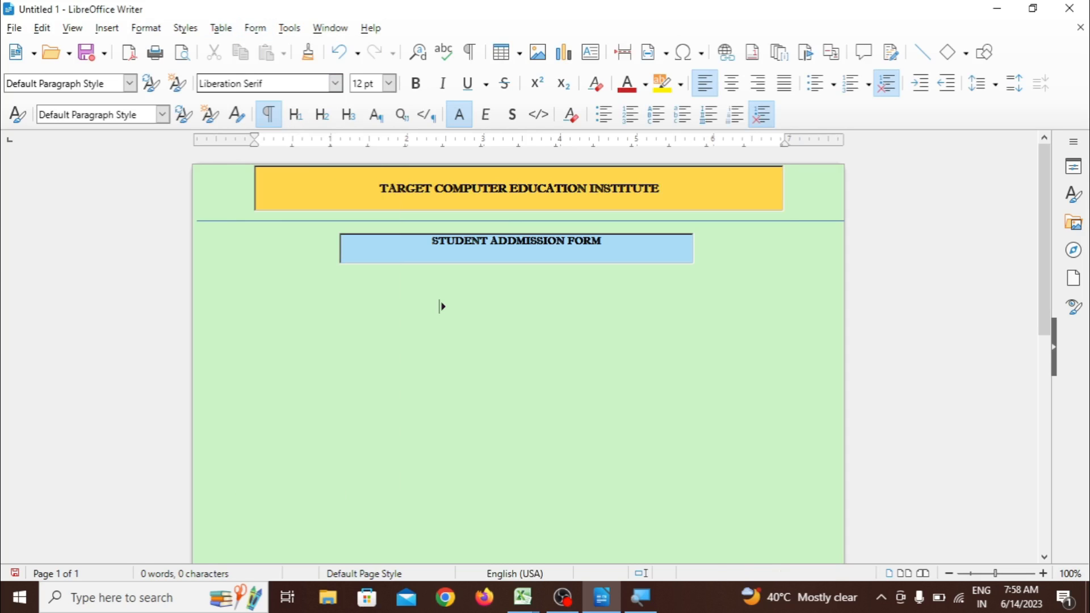
{"action": "left_click", "coordinate": [262, 293]}
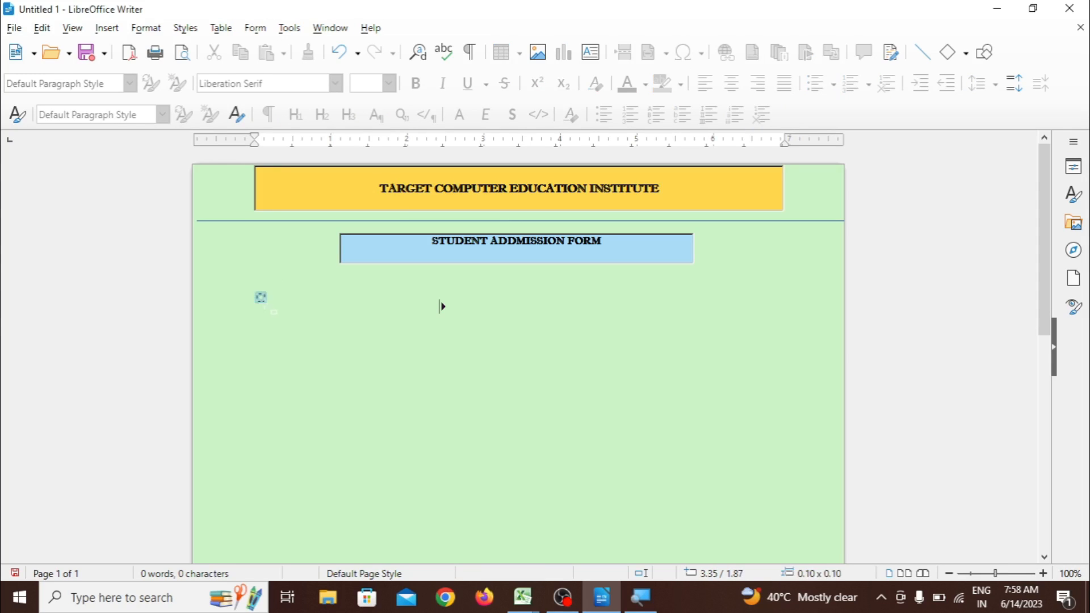
{"action": "left_click_drag", "start_coordinate": [274, 311], "coordinate": [346, 317]}
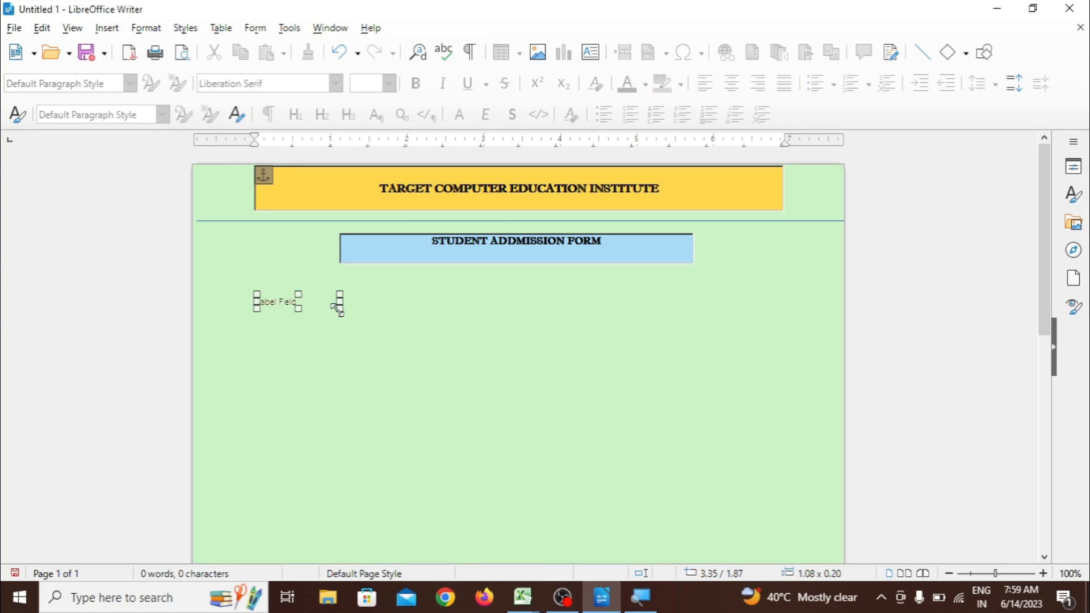
Set the text of the new label field below the form heading to S-NAME
{"action": "left_click", "coordinate": [287, 301]}
{"action": "right_click", "coordinate": [288, 302]}
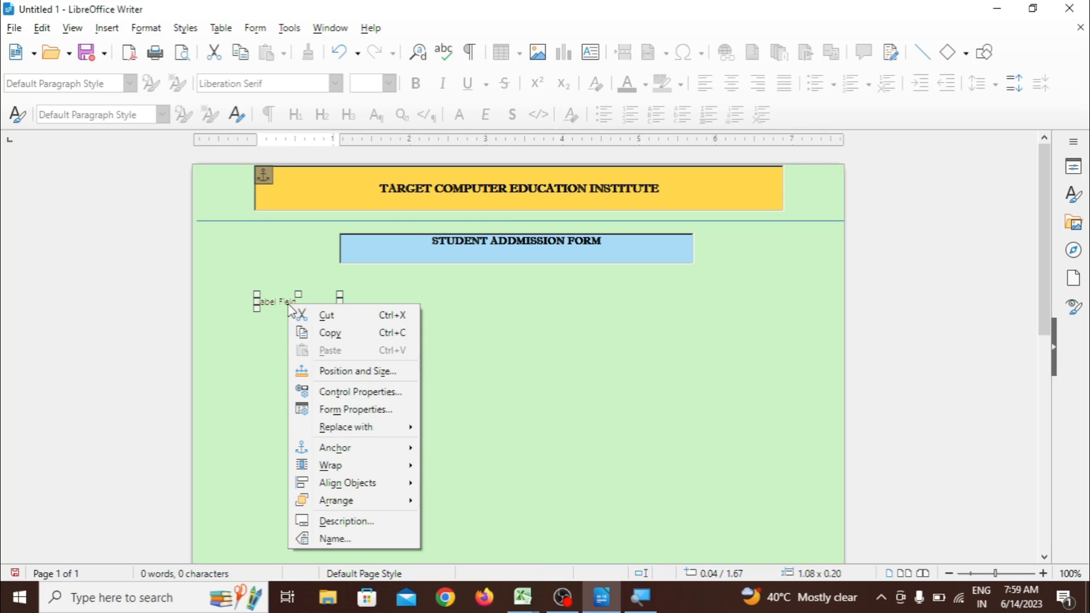
{"action": "left_click", "coordinate": [347, 393]}
{"action": "left_click", "coordinate": [578, 227]}
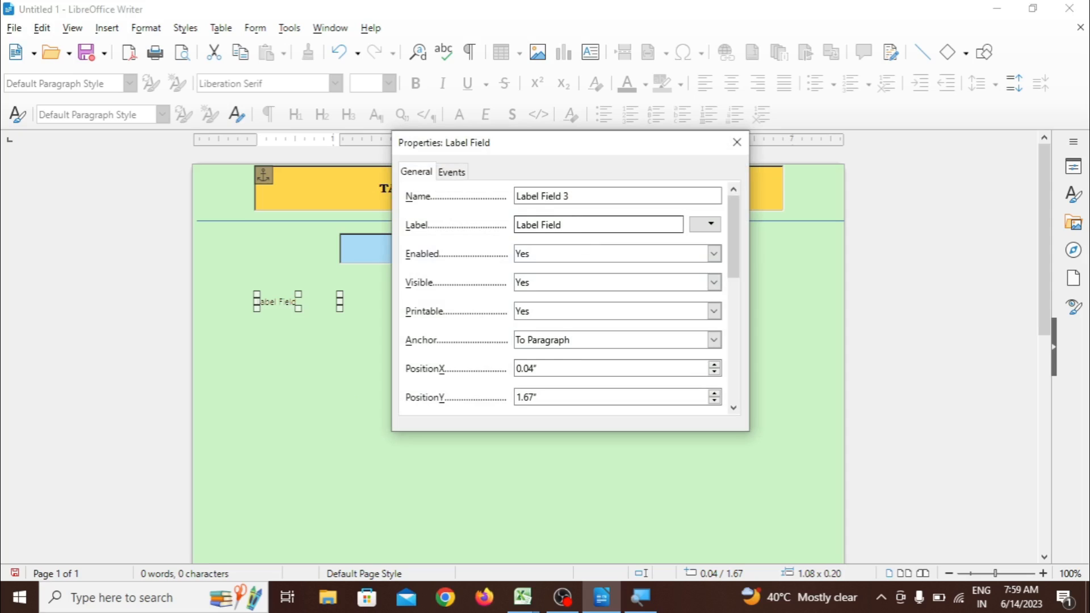
{"action": "key", "text": "ctrl+a"}
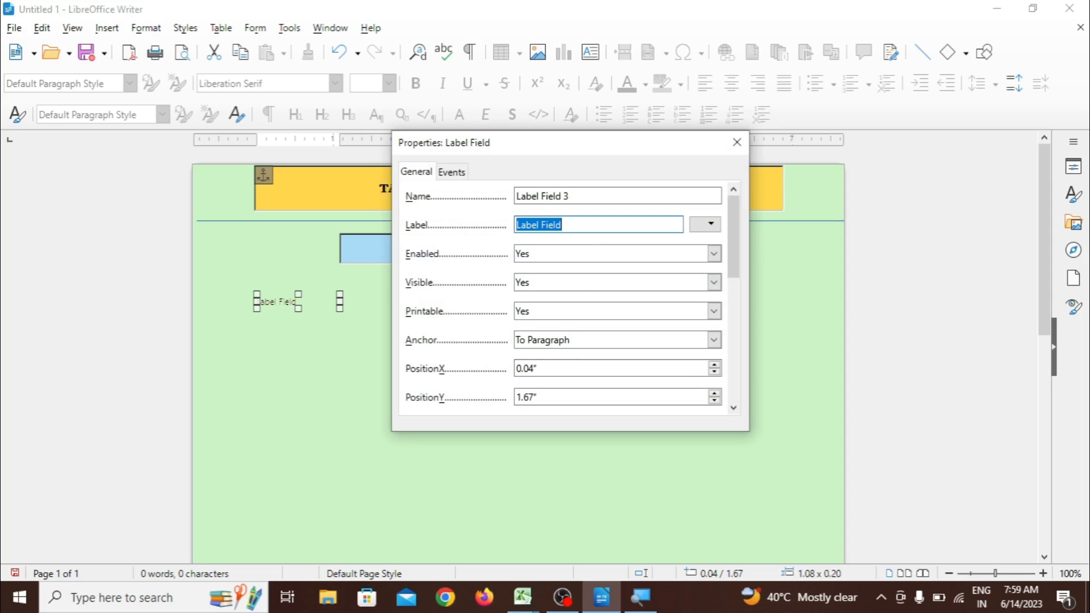
{"action": "type", "text": "S-NAME"}
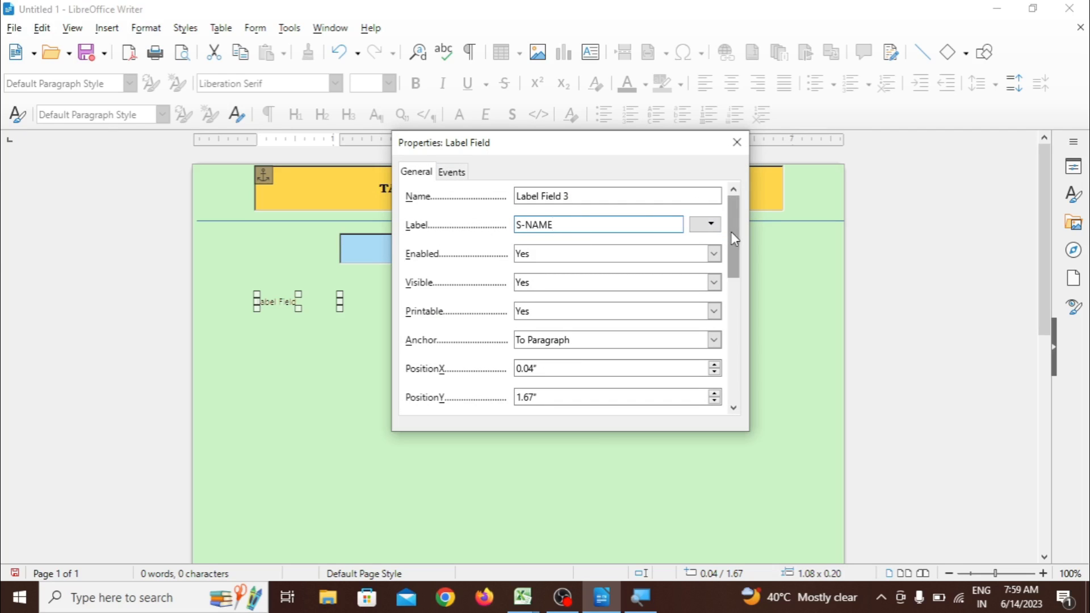
Set the S-NAME label's font to Imprint MT Shadow, Bold, 10 pt
{"action": "left_click_drag", "start_coordinate": [734, 238], "coordinate": [765, 332]}
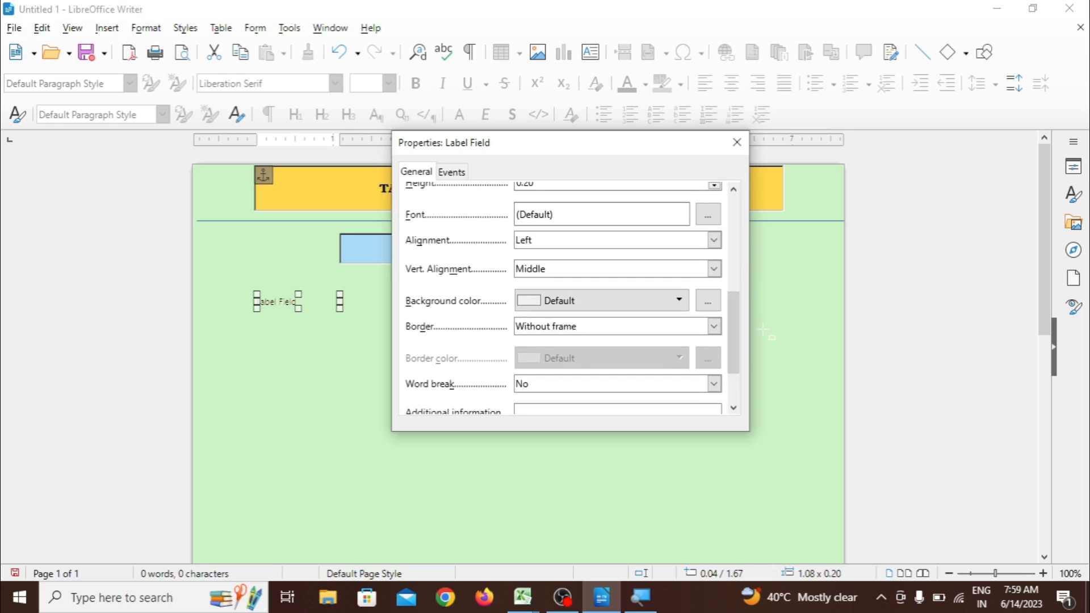
{"action": "left_click", "coordinate": [713, 239]}
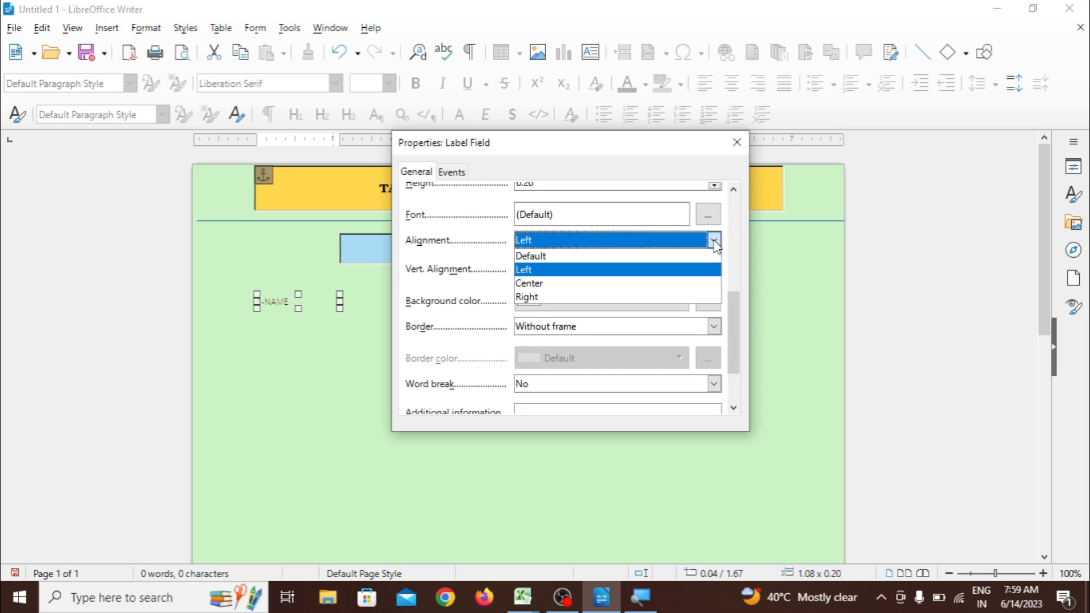
{"action": "left_click", "coordinate": [708, 275]}
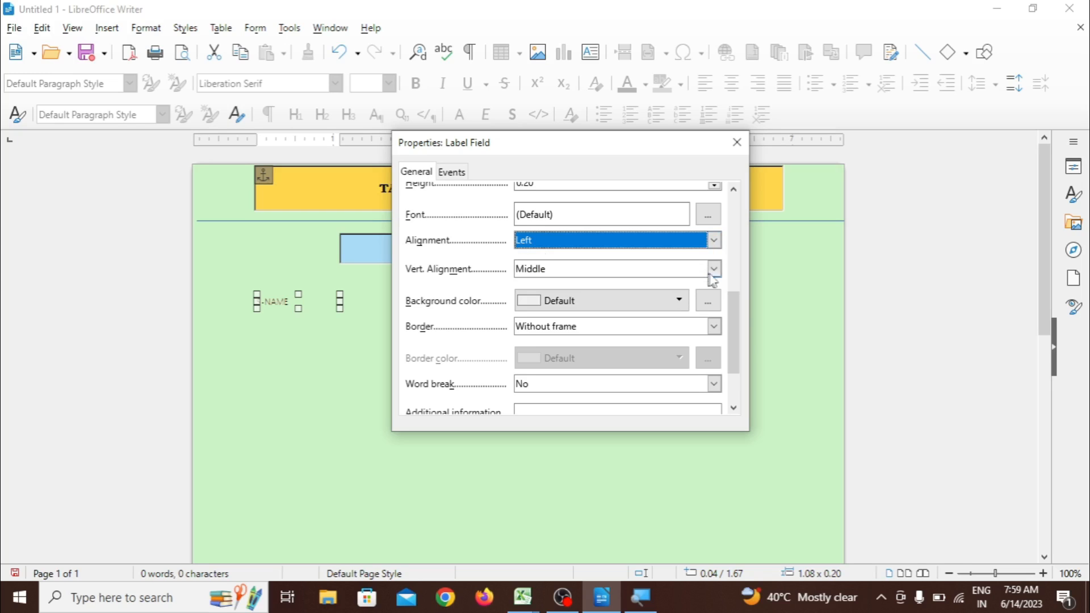
{"action": "left_click_drag", "start_coordinate": [740, 314], "coordinate": [735, 296]}
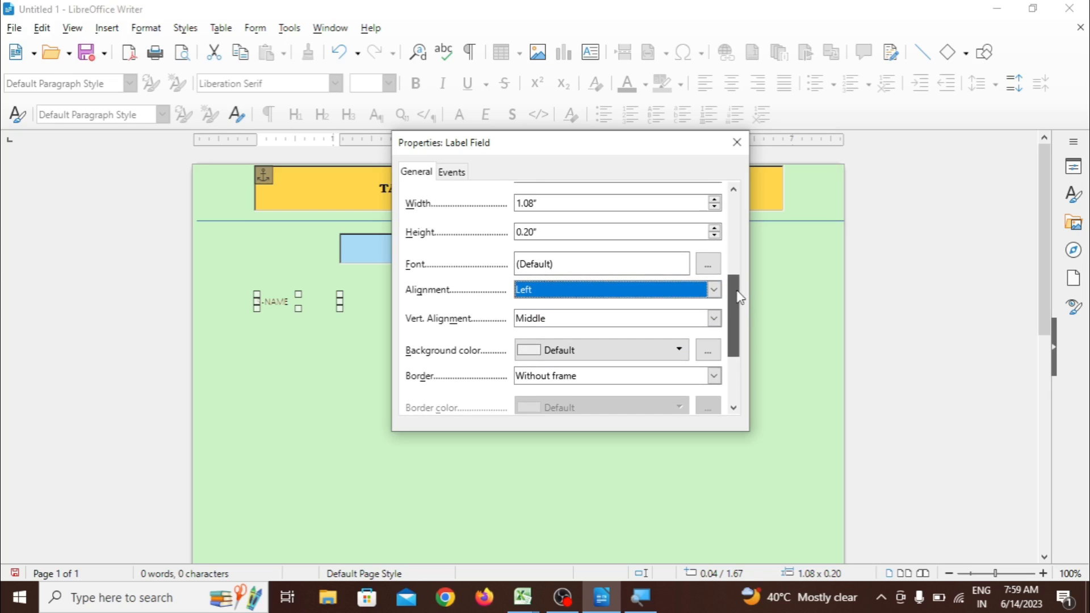
{"action": "left_click", "coordinate": [711, 265]}
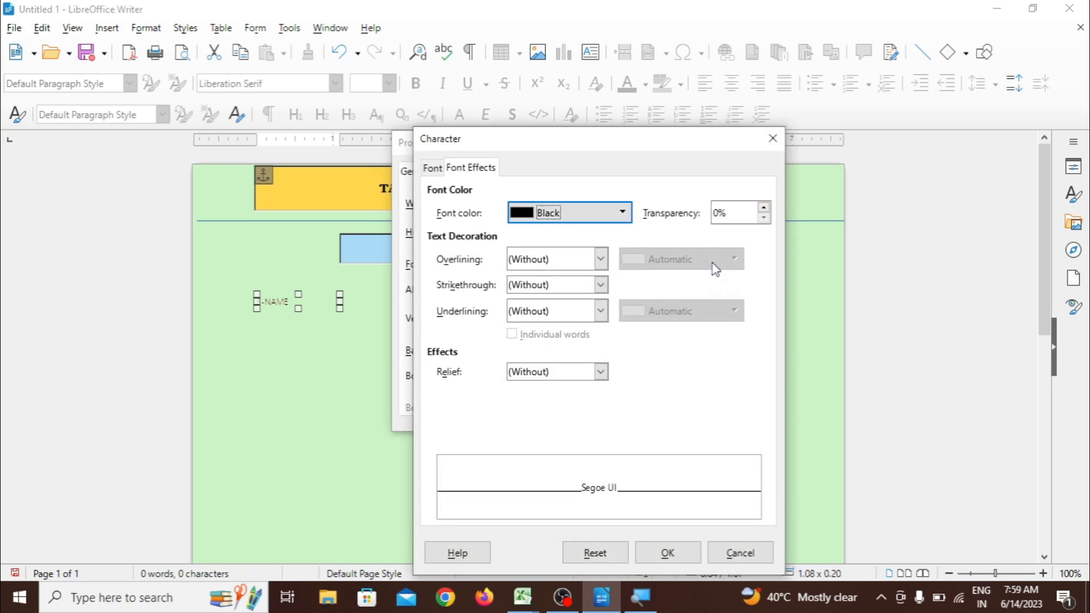
{"action": "left_click", "coordinate": [431, 168]}
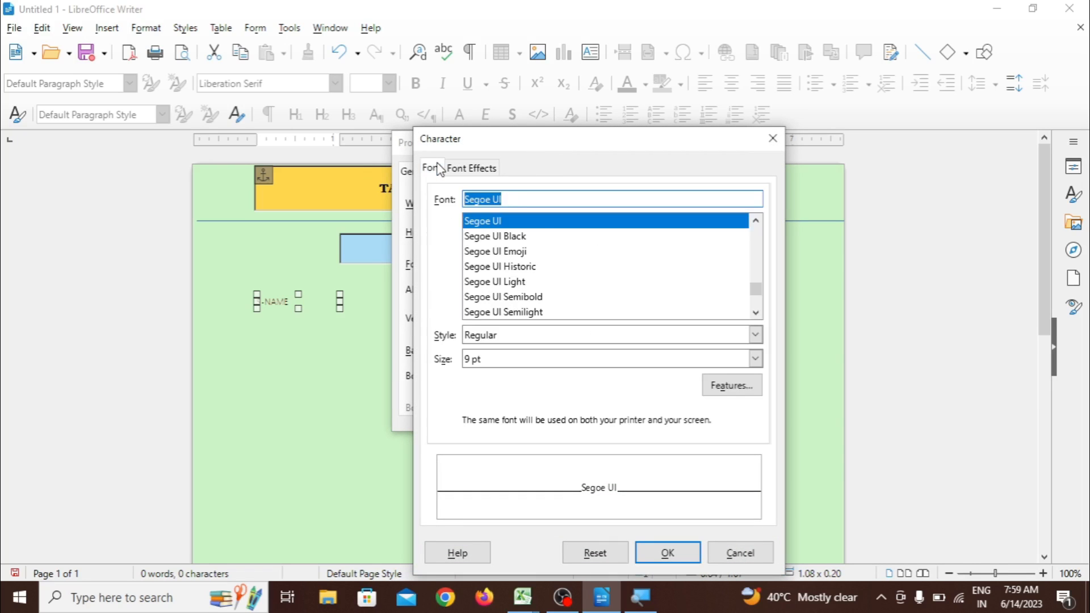
{"action": "type", "text": "Impact"}
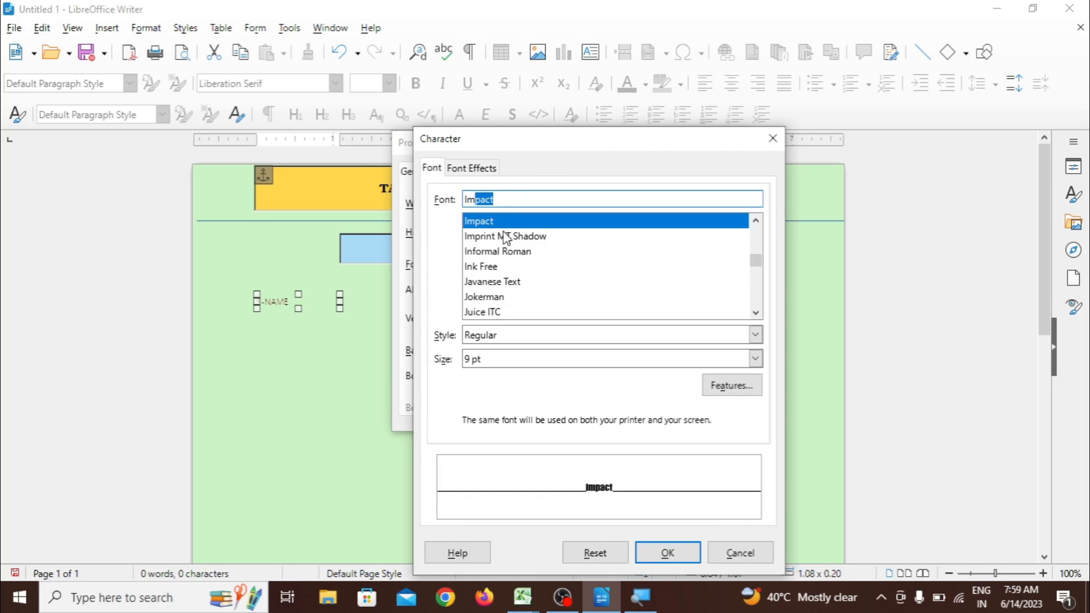
{"action": "left_click", "coordinate": [504, 236]}
{"action": "left_click", "coordinate": [755, 335]}
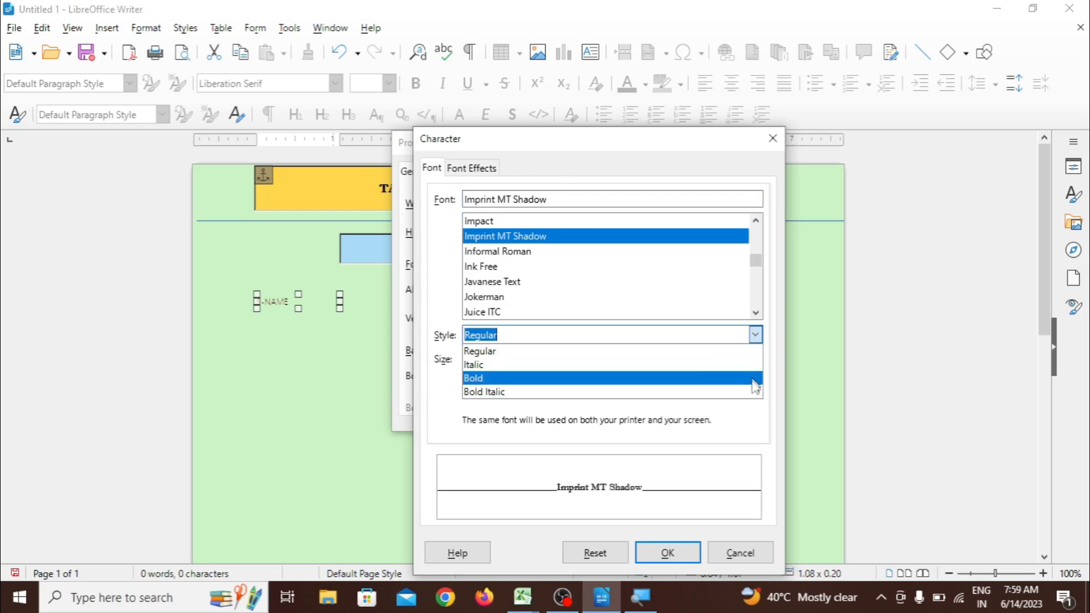
{"action": "left_click", "coordinate": [753, 384]}
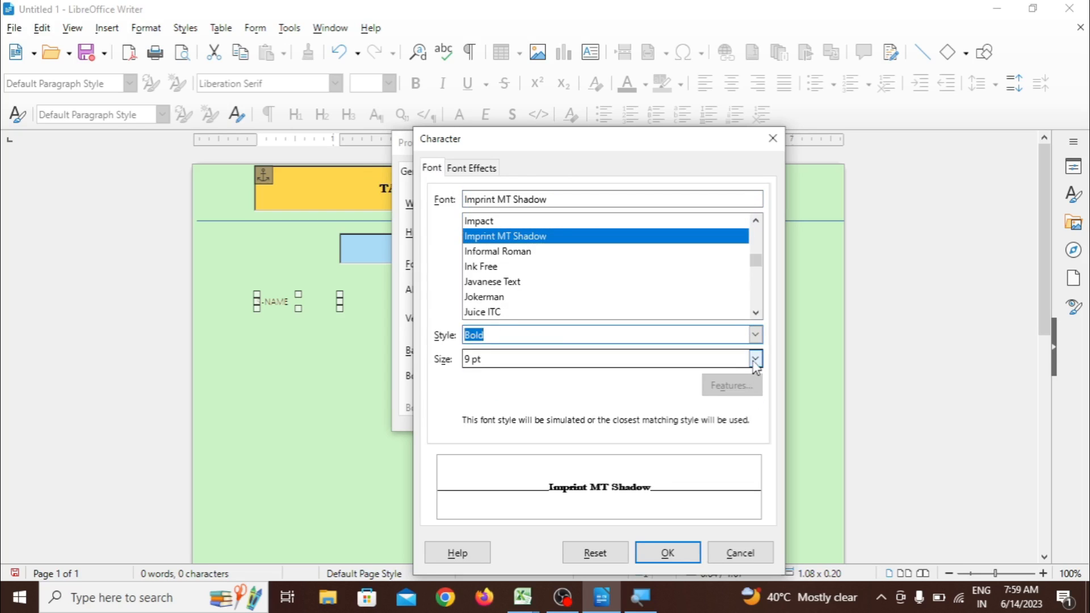
{"action": "left_click", "coordinate": [755, 359]}
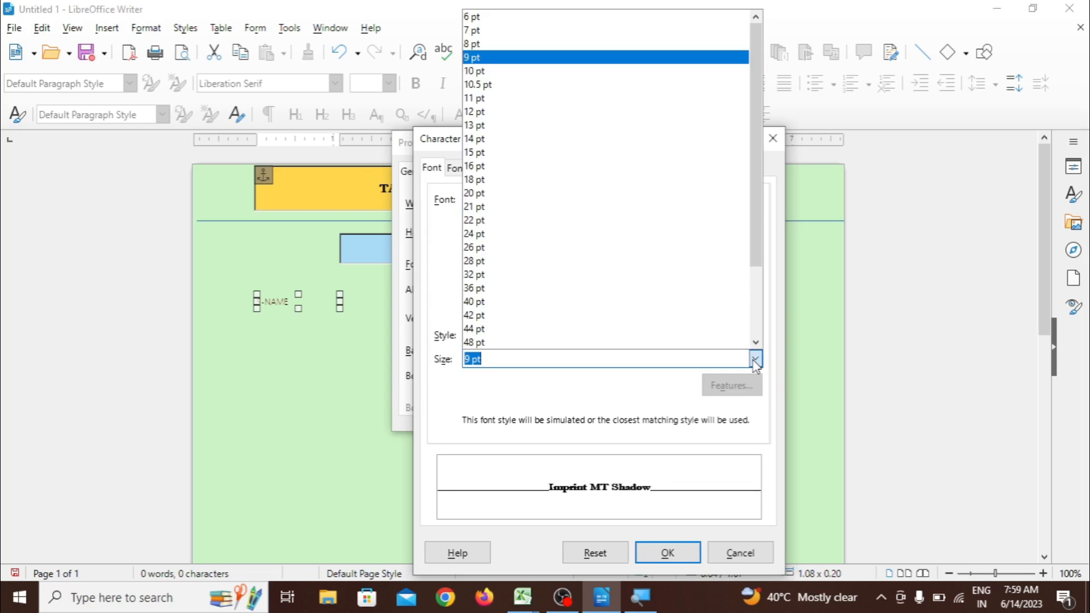
{"action": "left_click", "coordinate": [643, 81]}
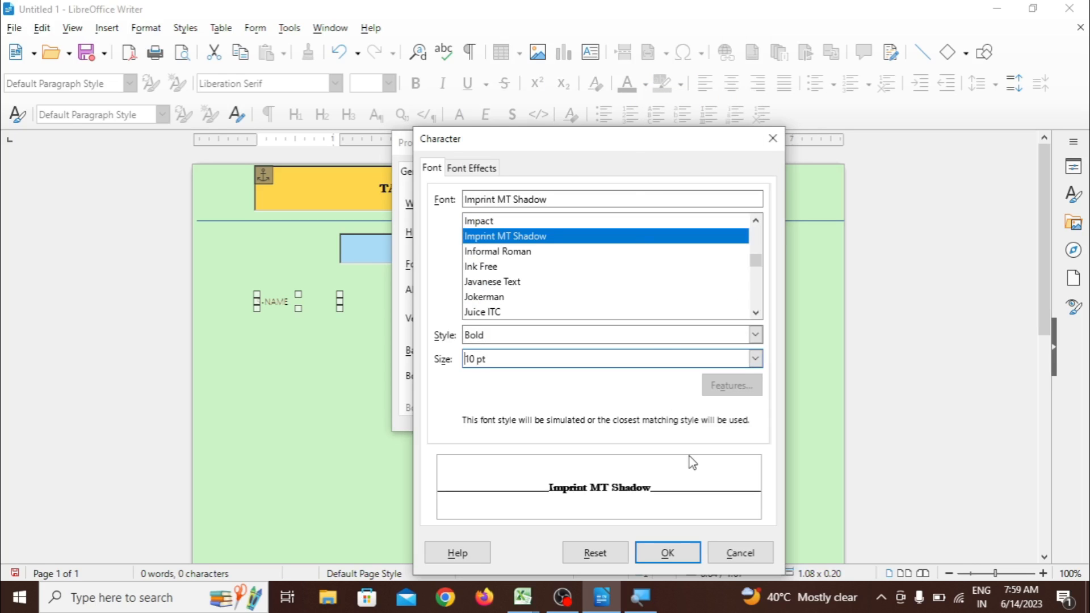
{"action": "left_click", "coordinate": [667, 553]}
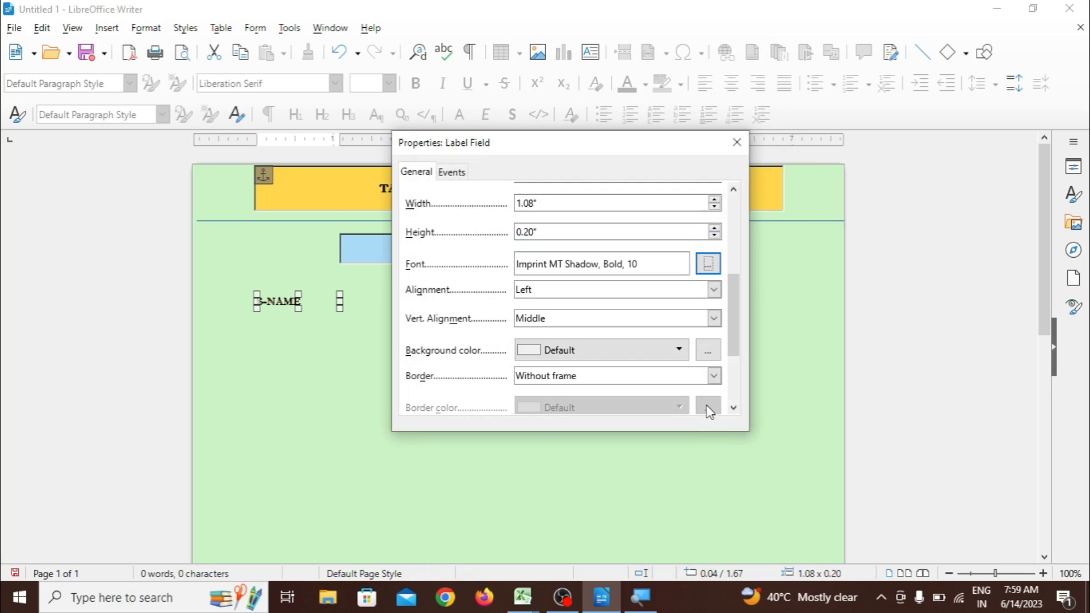
Set the S-NAME label's alignment to Center, then close its properties and deselect it
{"action": "left_click", "coordinate": [714, 297]}
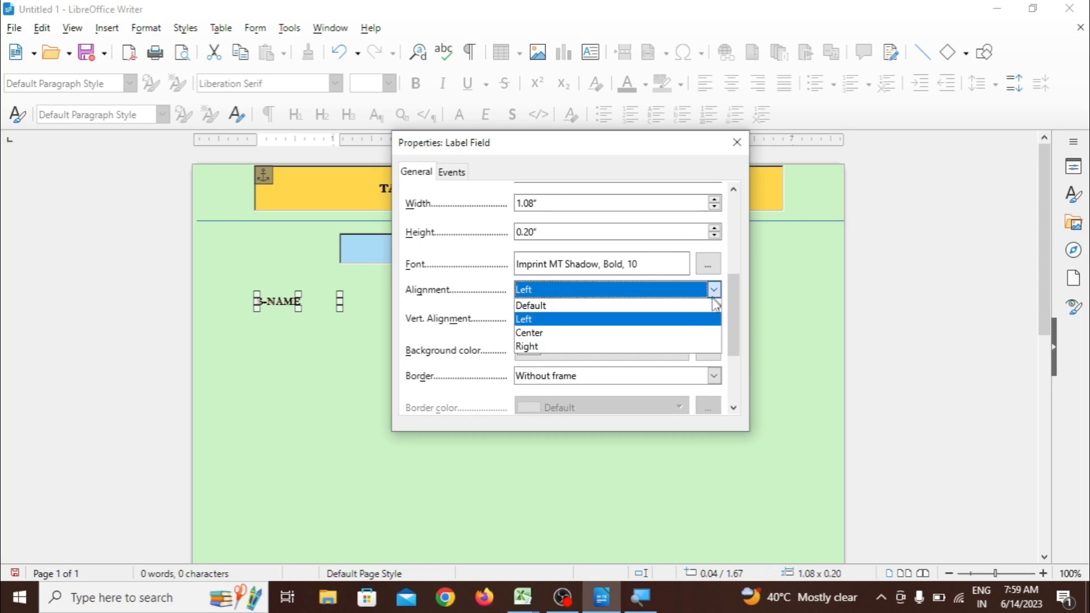
{"action": "left_click", "coordinate": [717, 339]}
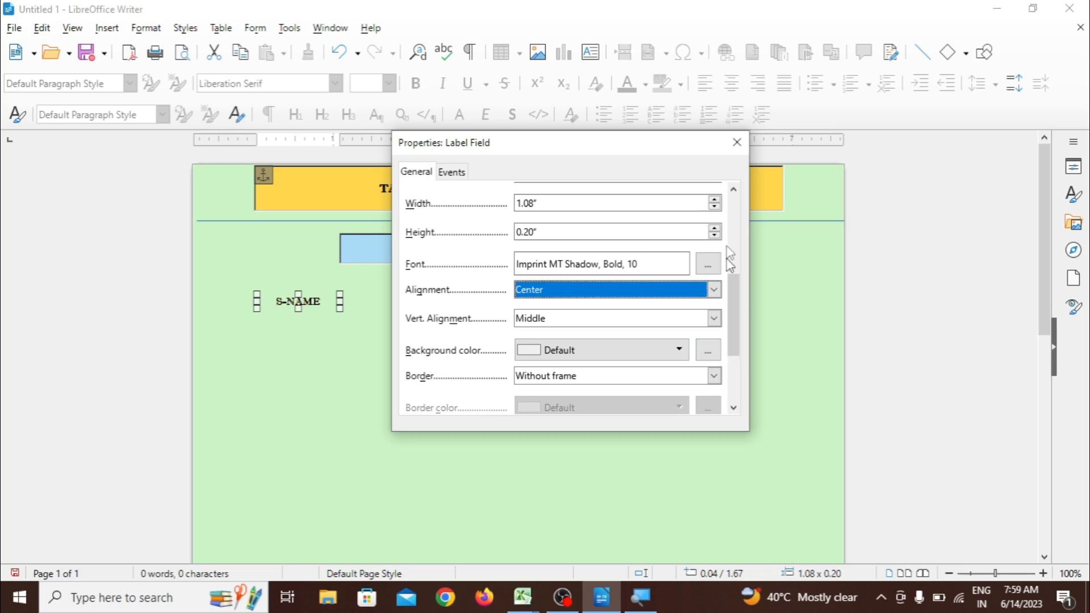
{"action": "left_click", "coordinate": [737, 143]}
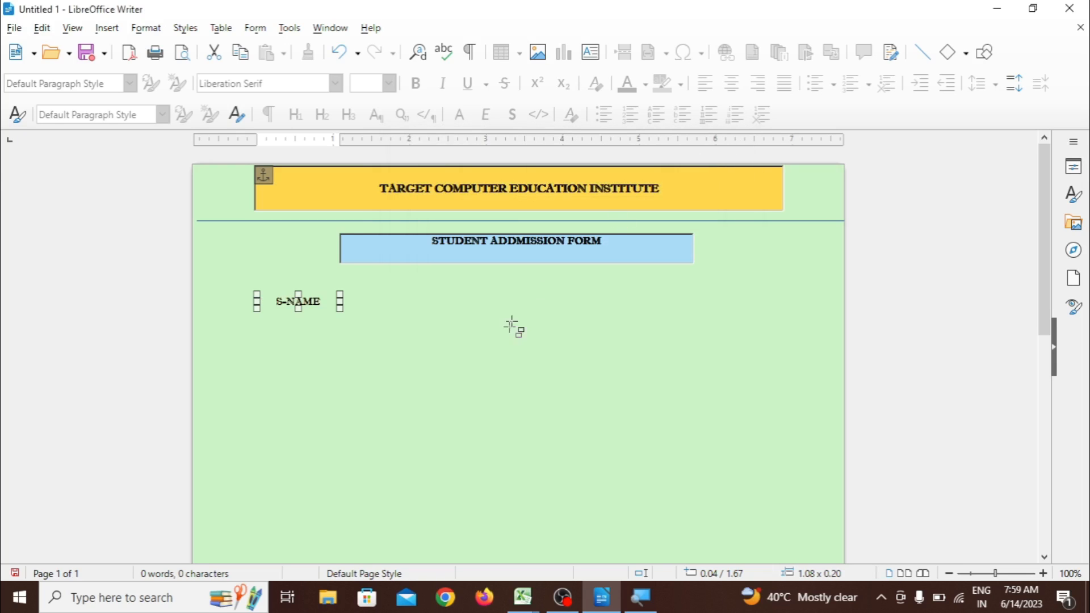
{"action": "left_click", "coordinate": [504, 339]}
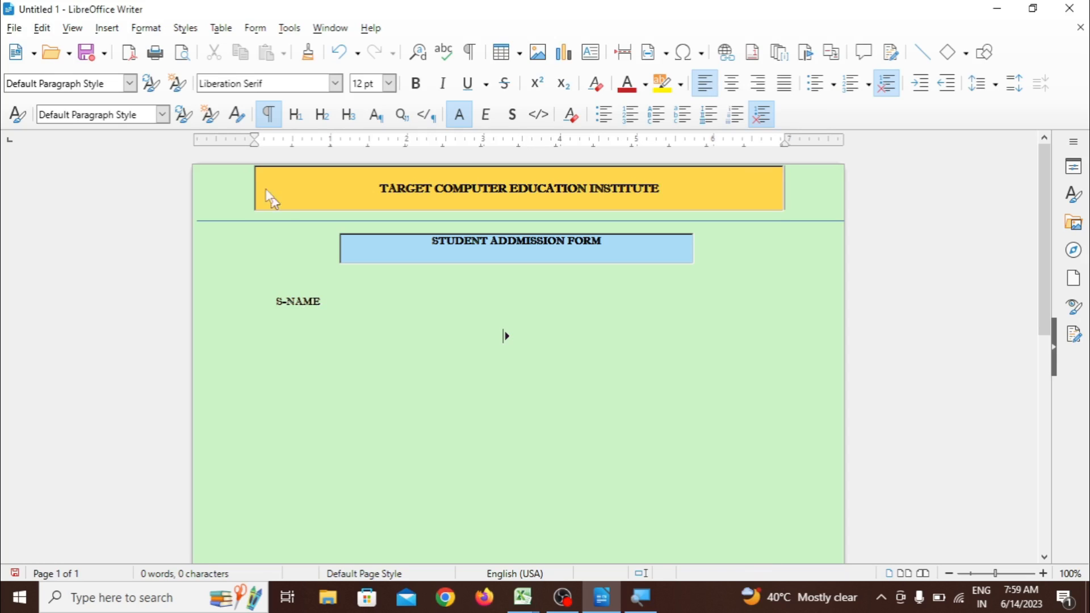
Draw a text box about 1.08 × 0.20 inches just right of the S-NAME label and nudge it up level with the label
{"action": "left_click", "coordinate": [251, 28]}
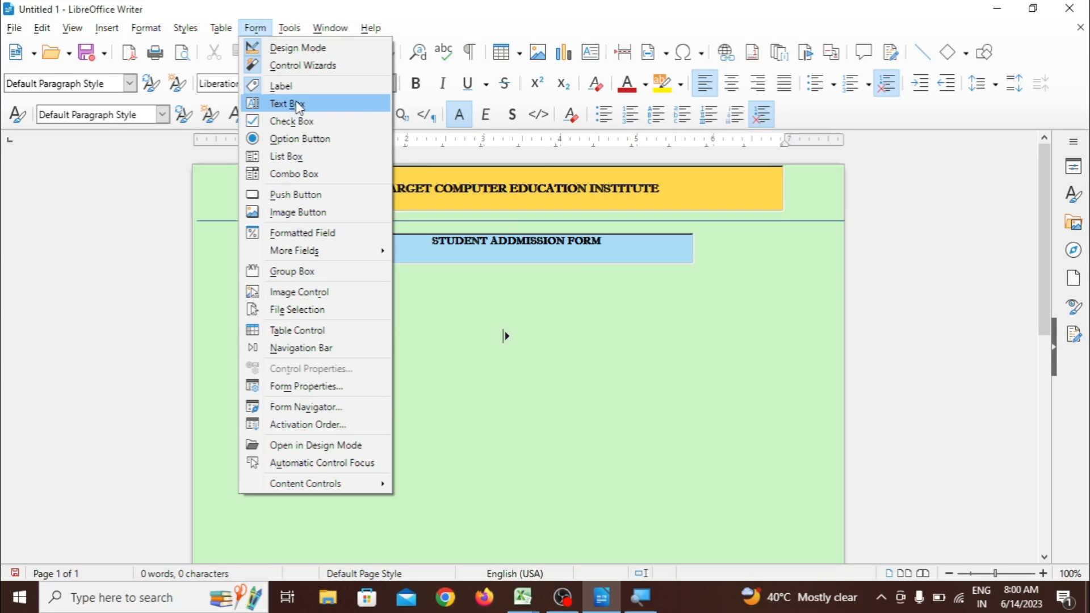
{"action": "left_click", "coordinate": [299, 104]}
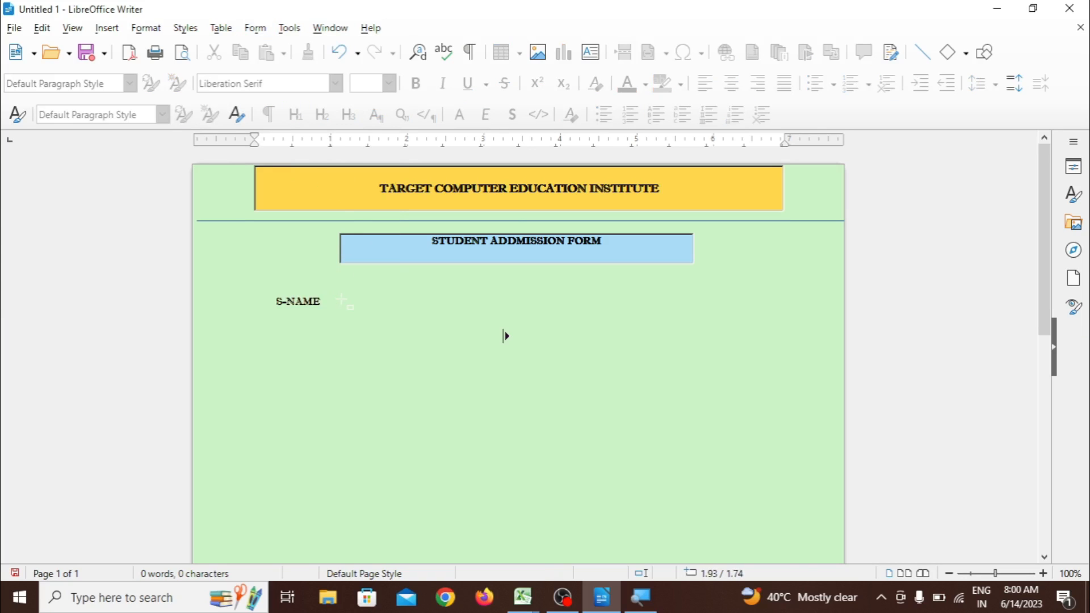
{"action": "left_click_drag", "start_coordinate": [341, 300], "coordinate": [423, 317]}
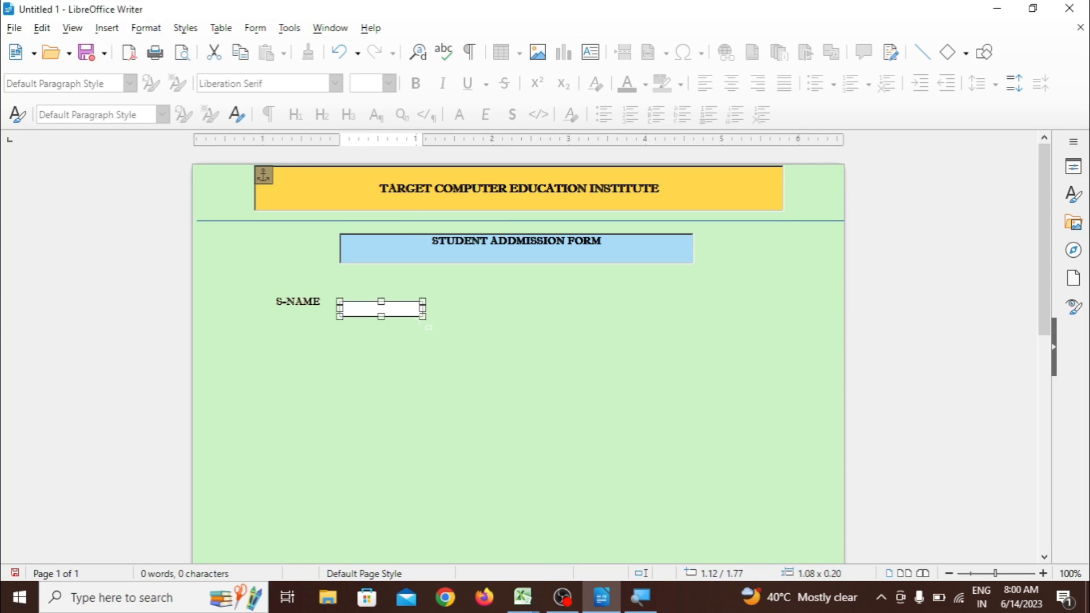
{"action": "key", "text": "Up"}
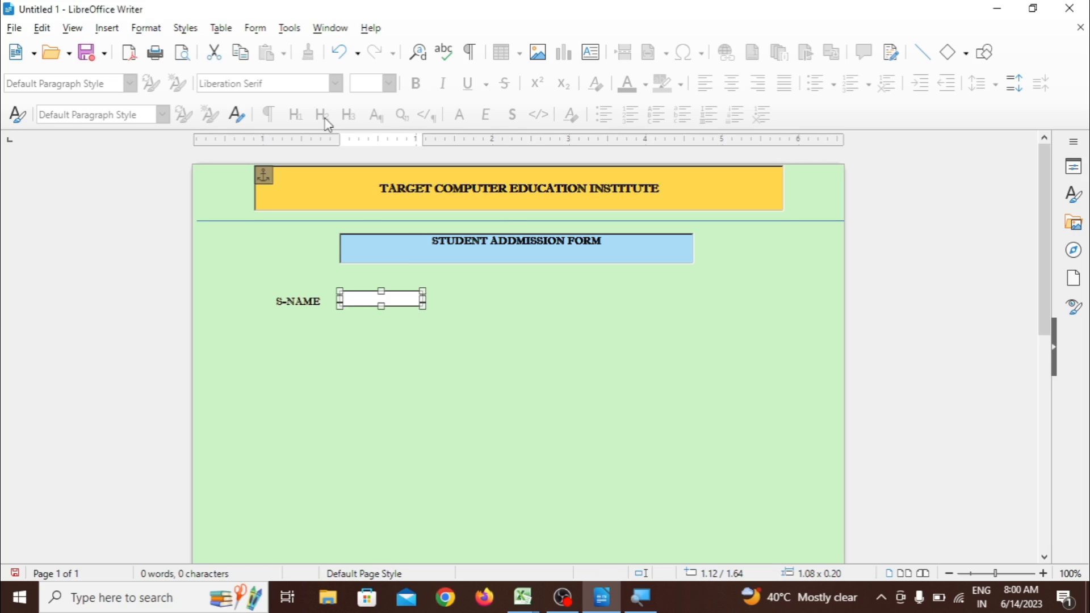
Draw a fourth label field about 1.08 × 0.20 inches to the right of the S-NAME text box
{"action": "left_click", "coordinate": [255, 28]}
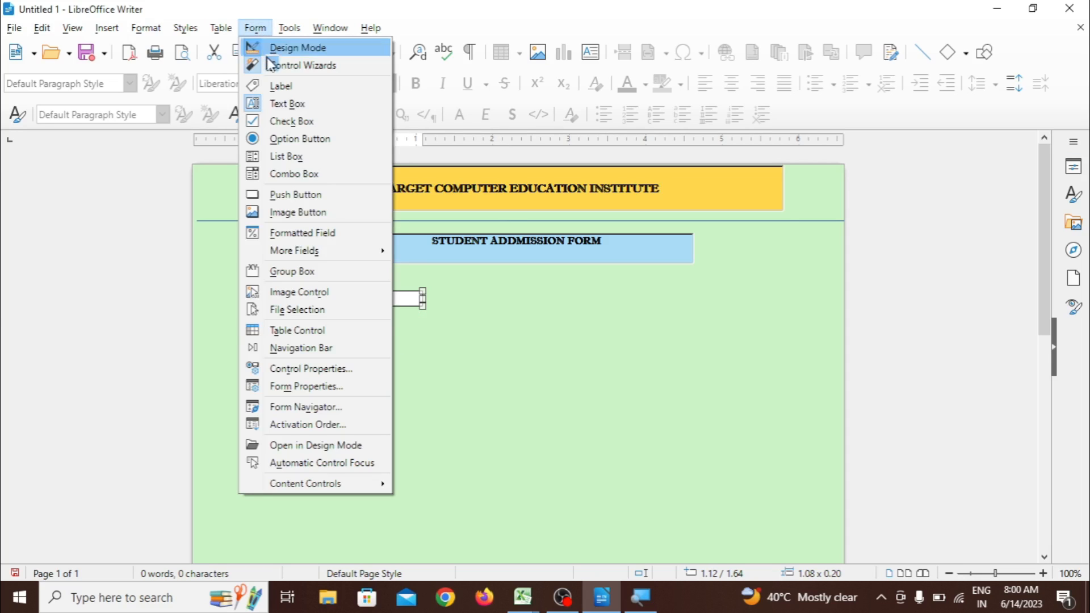
{"action": "left_click", "coordinate": [280, 86]}
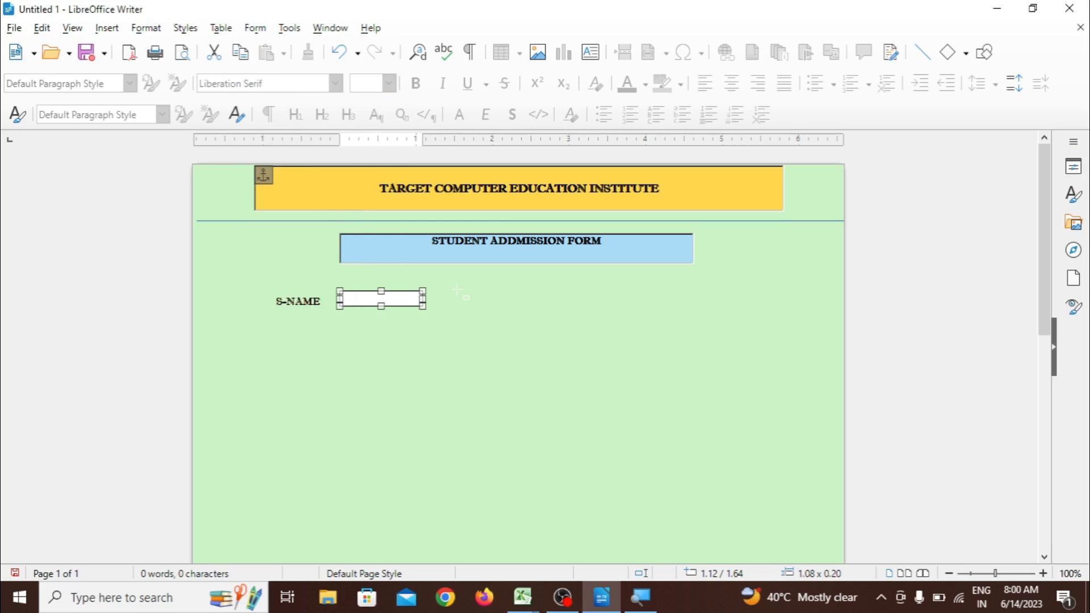
{"action": "left_click_drag", "start_coordinate": [457, 291], "coordinate": [545, 311]}
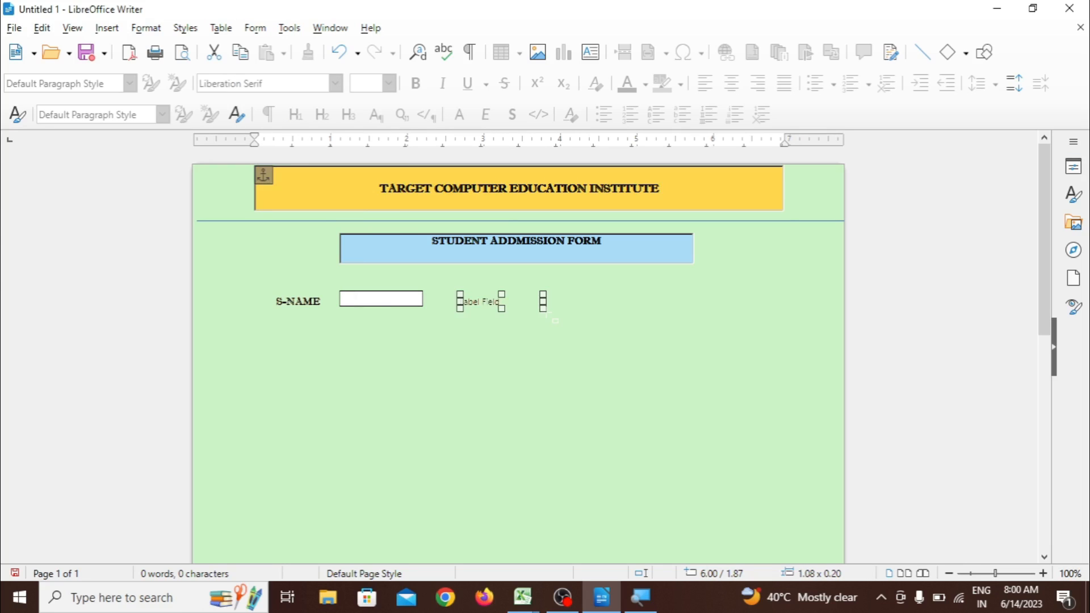
Set the text of the label field right of the text box to FA-NAME
{"action": "right_click", "coordinate": [507, 306]}
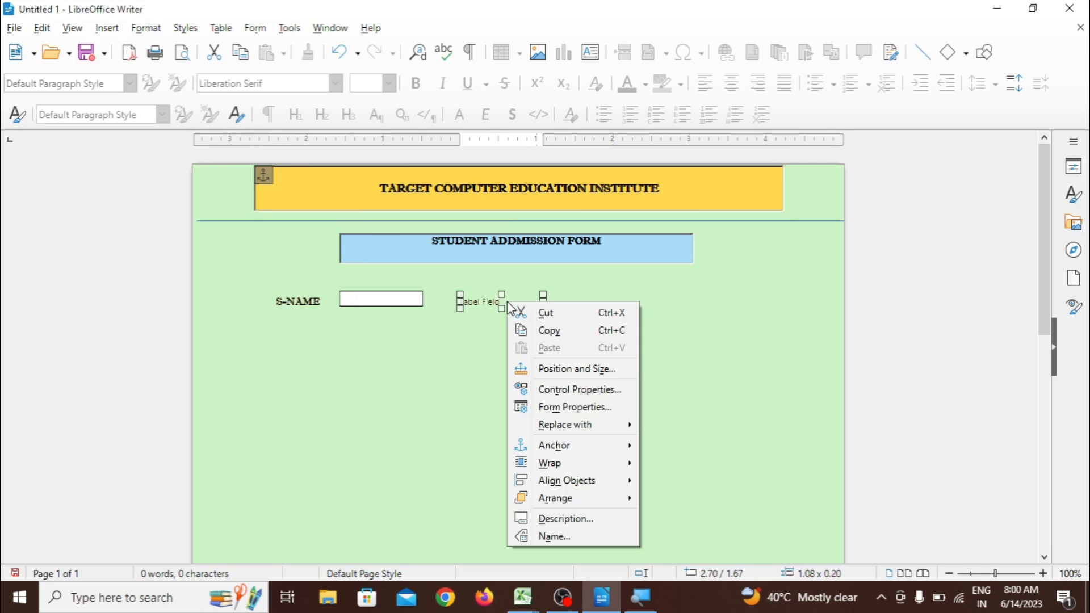
{"action": "left_click", "coordinate": [563, 389]}
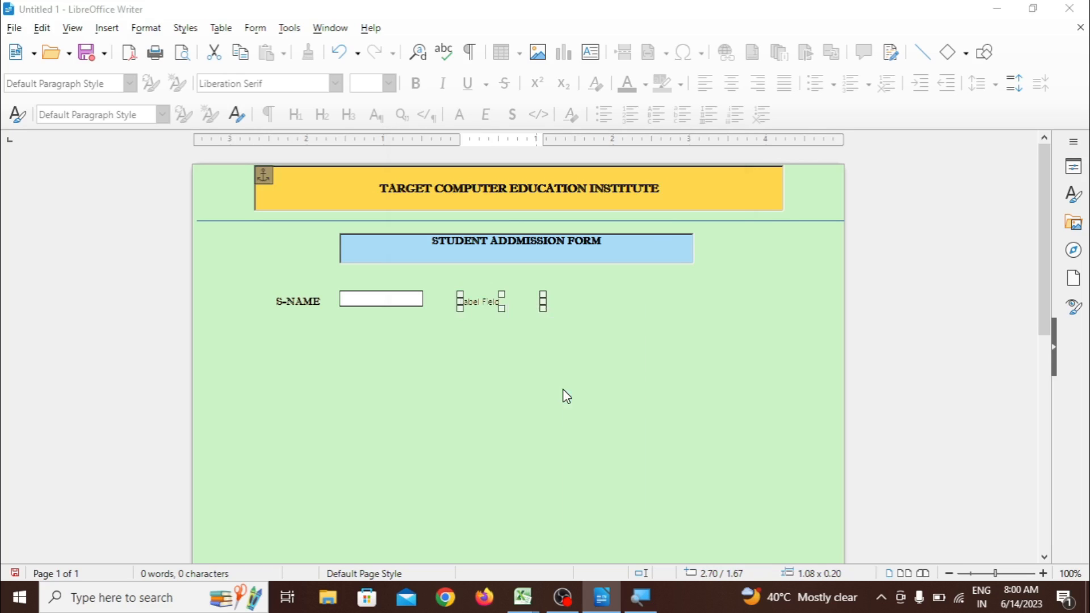
{"action": "left_click", "coordinate": [596, 224]}
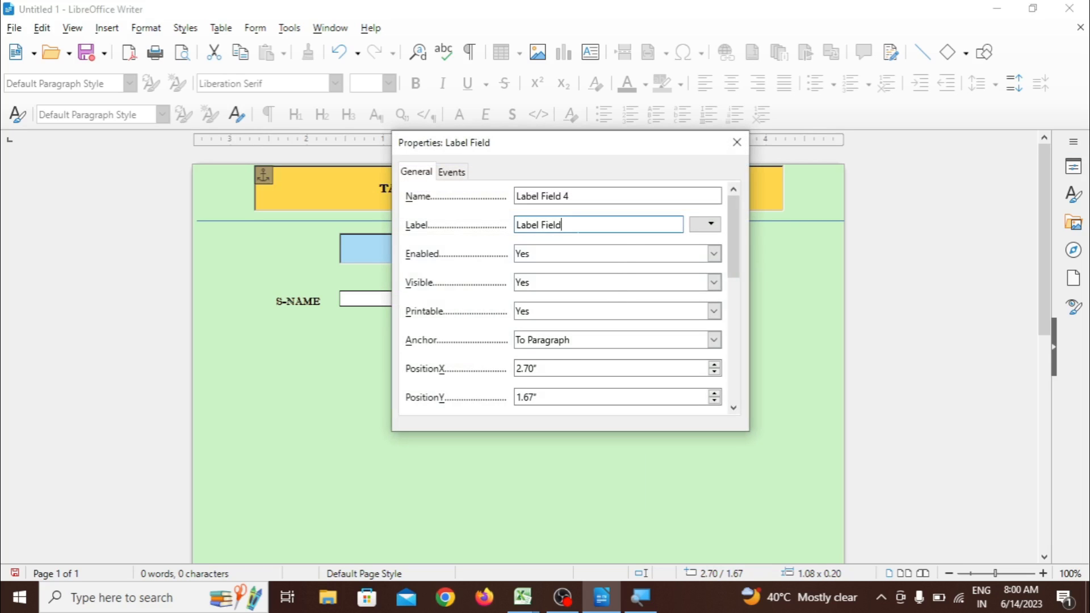
{"action": "triple_click", "coordinate": [577, 225]}
{"action": "type", "text": "FA-NAME"}
Set the FA-NAME label's font to Imprint MT Shadow, Bold, 10 pt
{"action": "left_click_drag", "start_coordinate": [736, 253], "coordinate": [760, 332]}
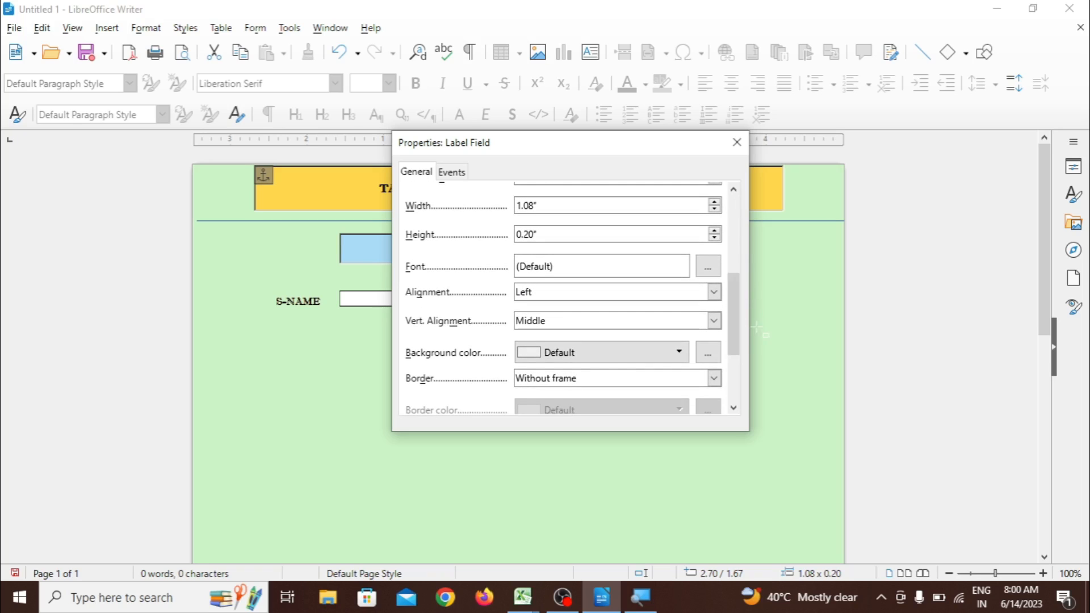
{"action": "left_click", "coordinate": [708, 271]}
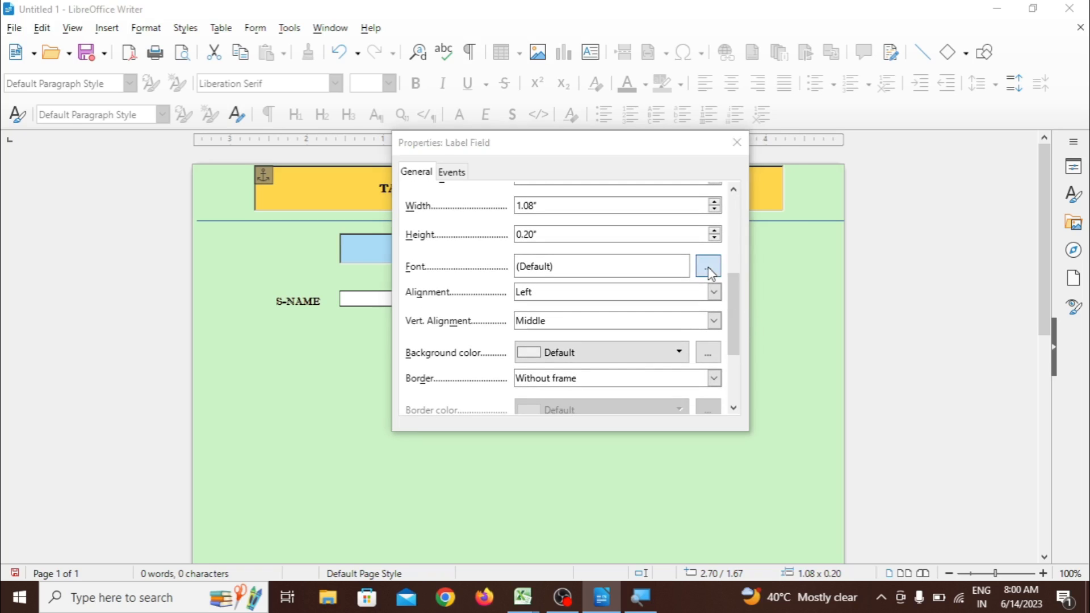
{"action": "type", "text": "Impact"}
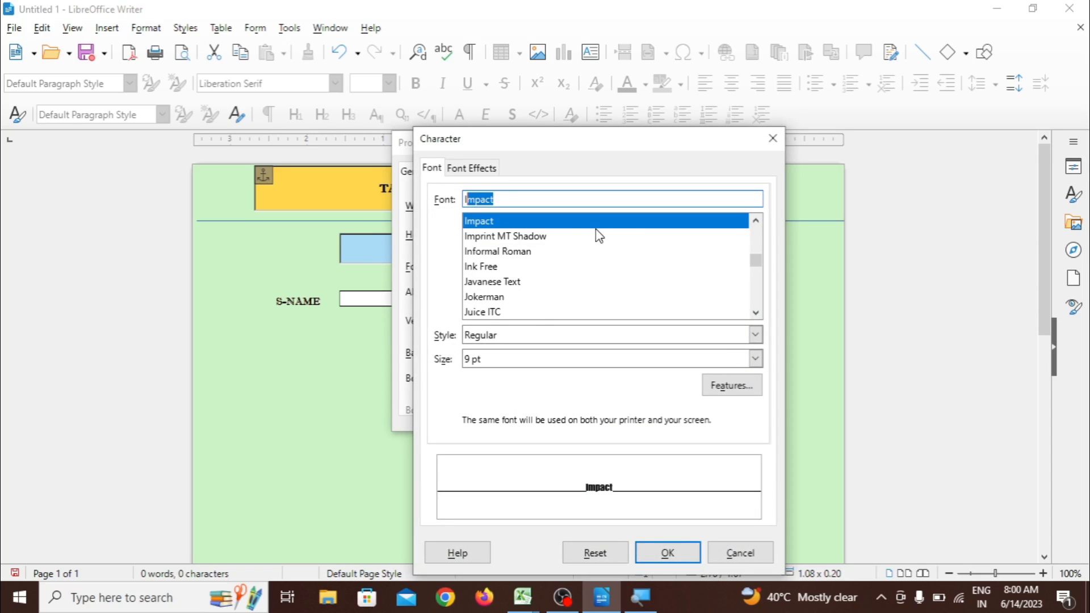
{"action": "left_click", "coordinate": [596, 236]}
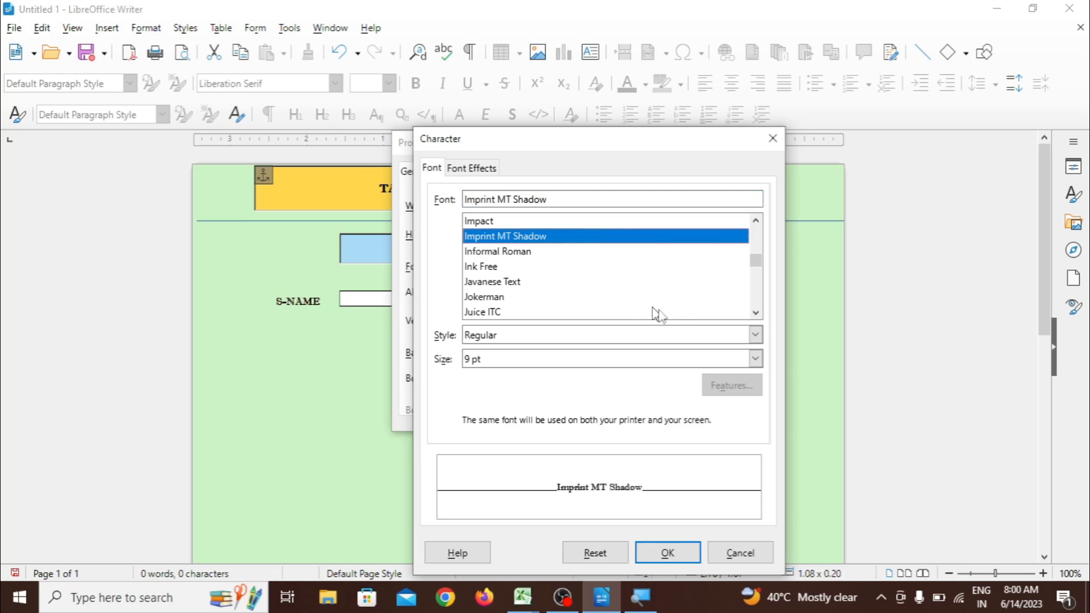
{"action": "left_click", "coordinate": [755, 335]}
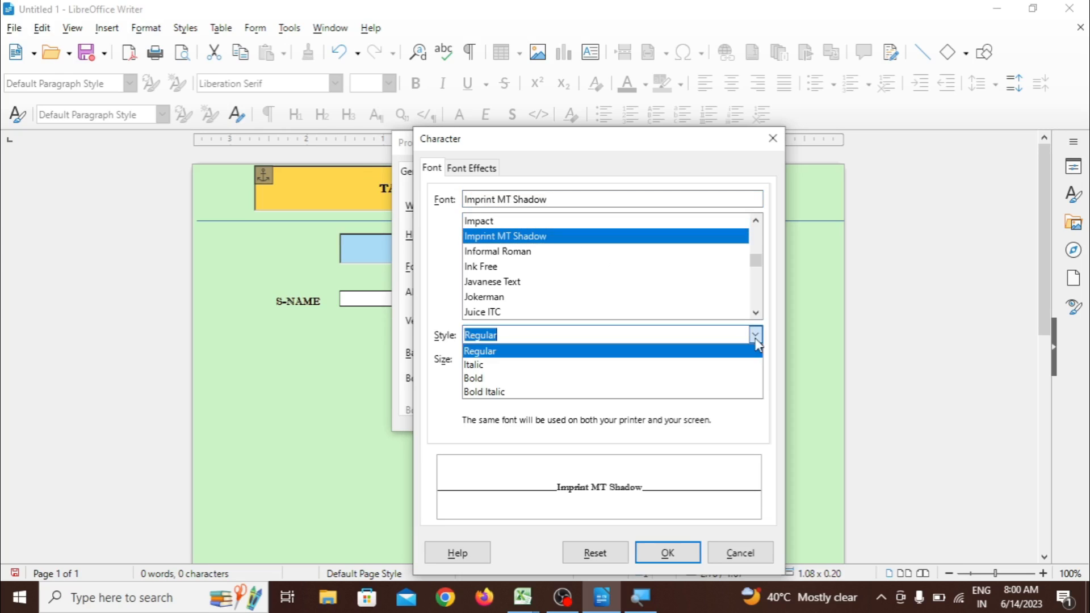
{"action": "left_click", "coordinate": [759, 392]}
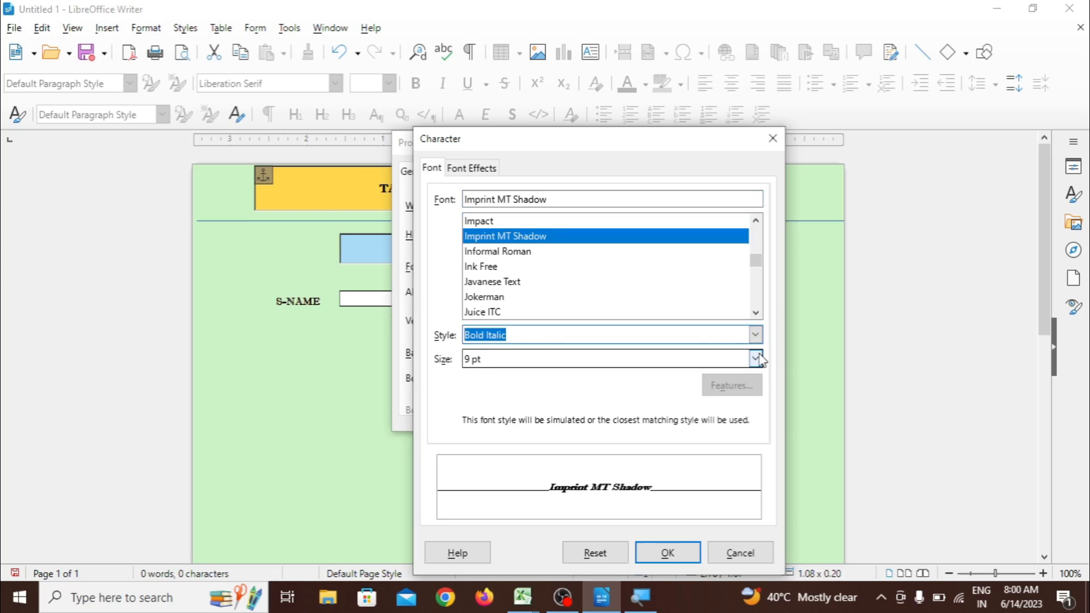
{"action": "left_click", "coordinate": [755, 359]}
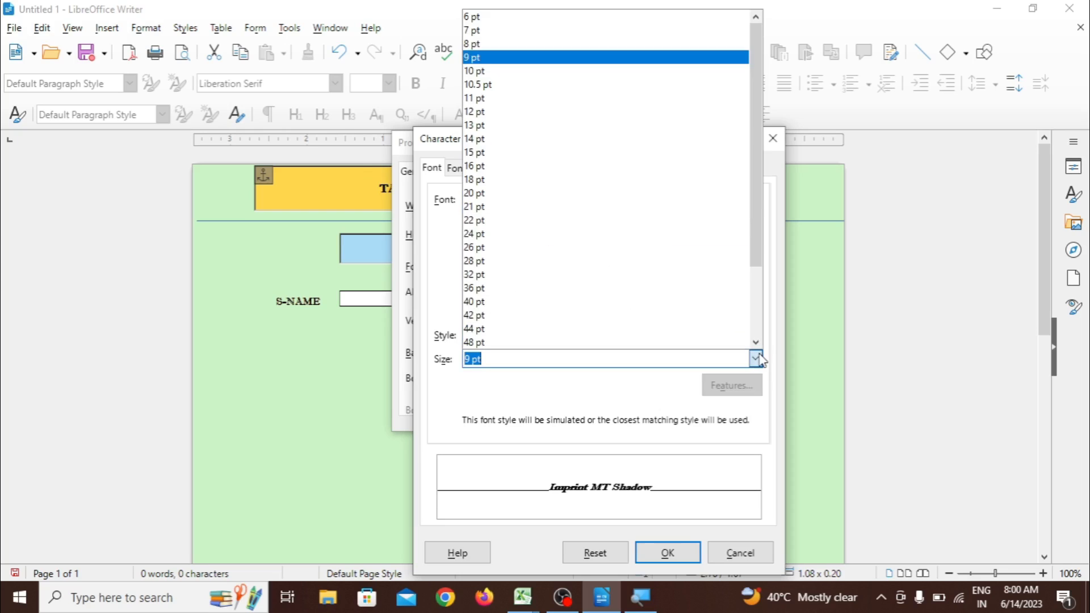
{"action": "left_click", "coordinate": [642, 71]}
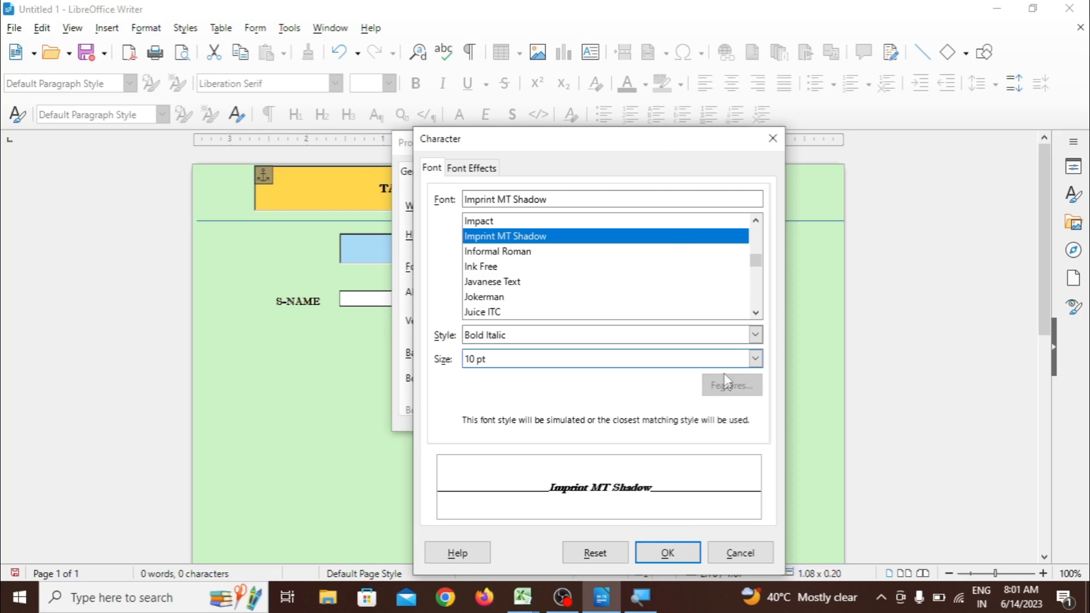
{"action": "left_click", "coordinate": [755, 335]}
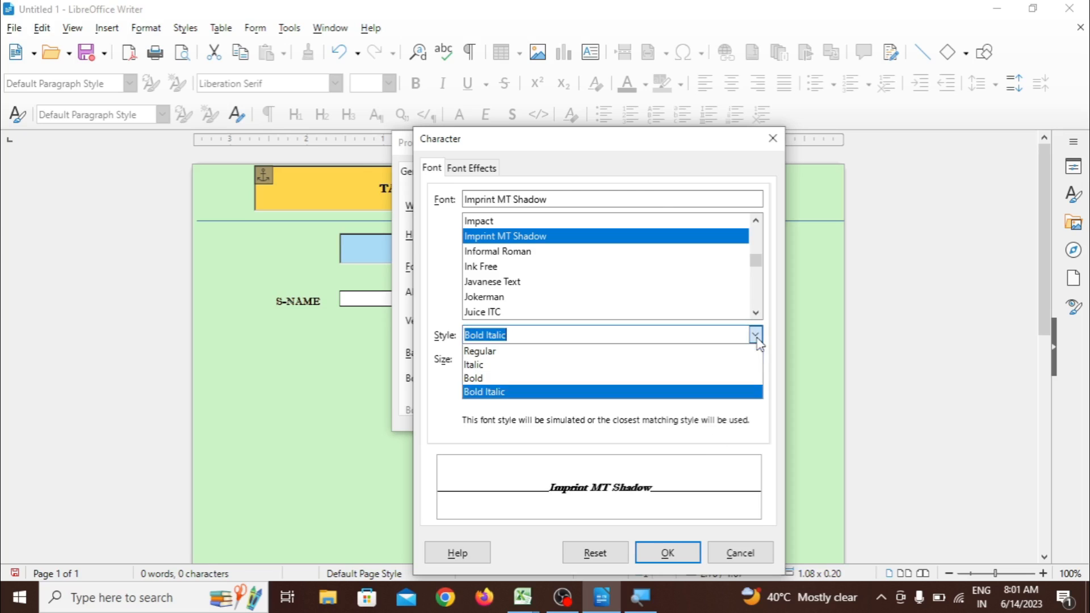
{"action": "left_click", "coordinate": [738, 377]}
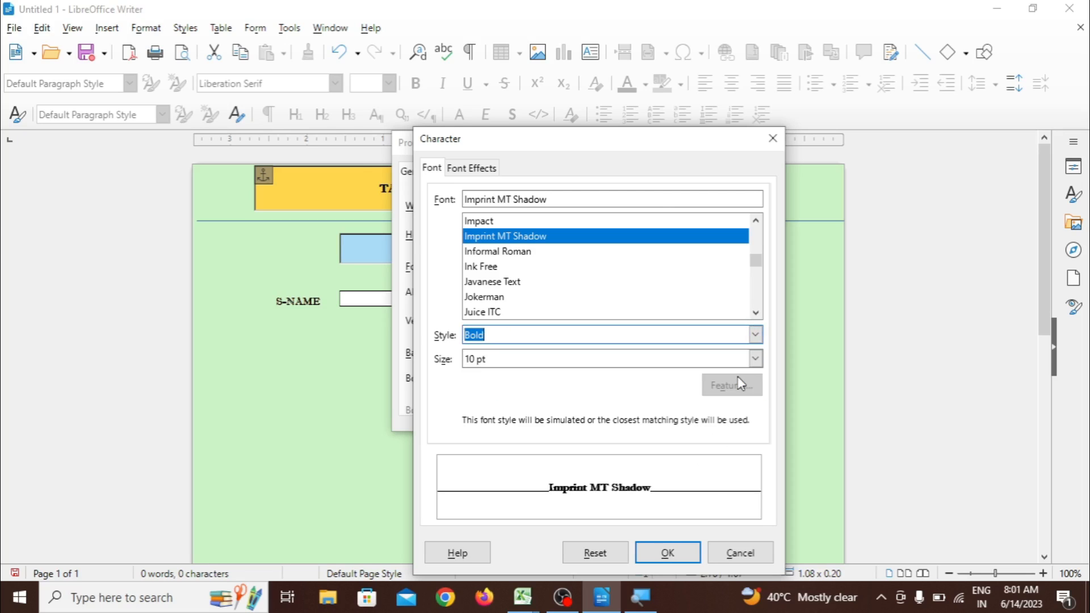
{"action": "left_click", "coordinate": [692, 556]}
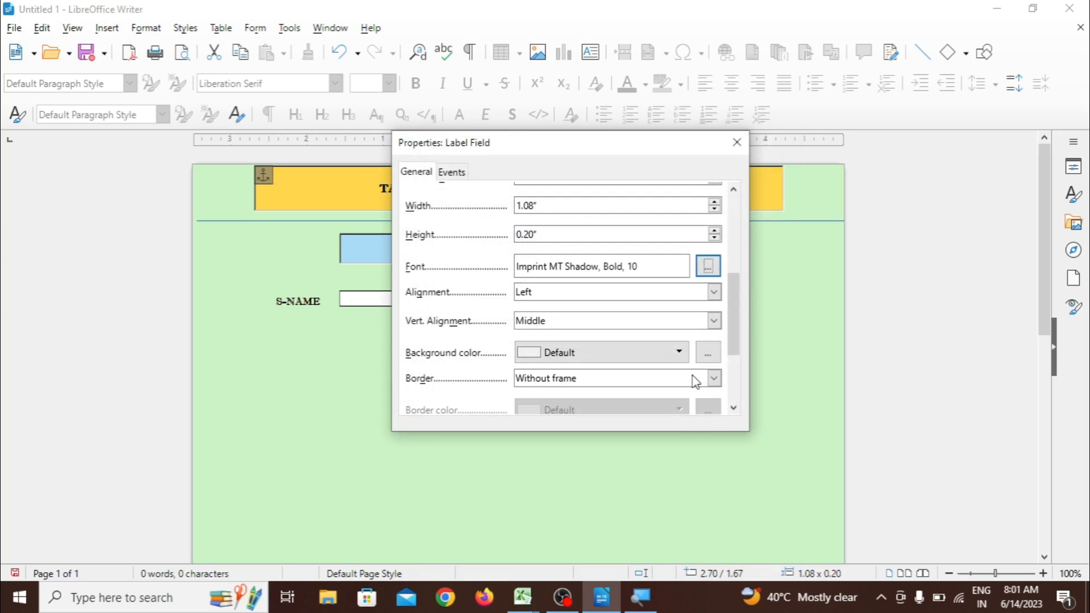
Set the FA-NAME label's alignment to Center, then close its properties and deselect it
{"action": "left_click", "coordinate": [713, 292]}
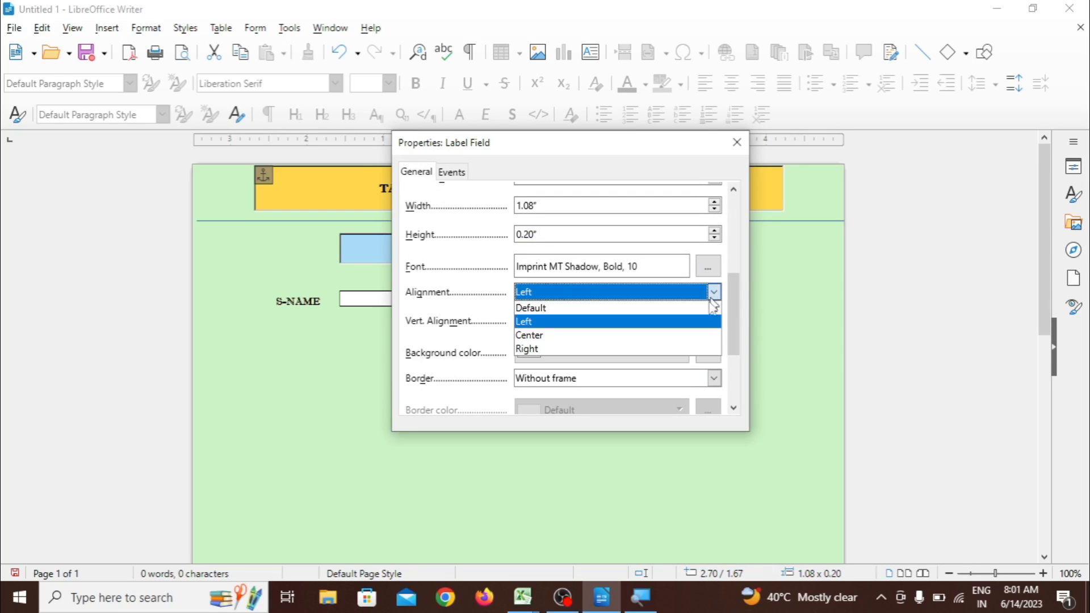
{"action": "left_click", "coordinate": [709, 335]}
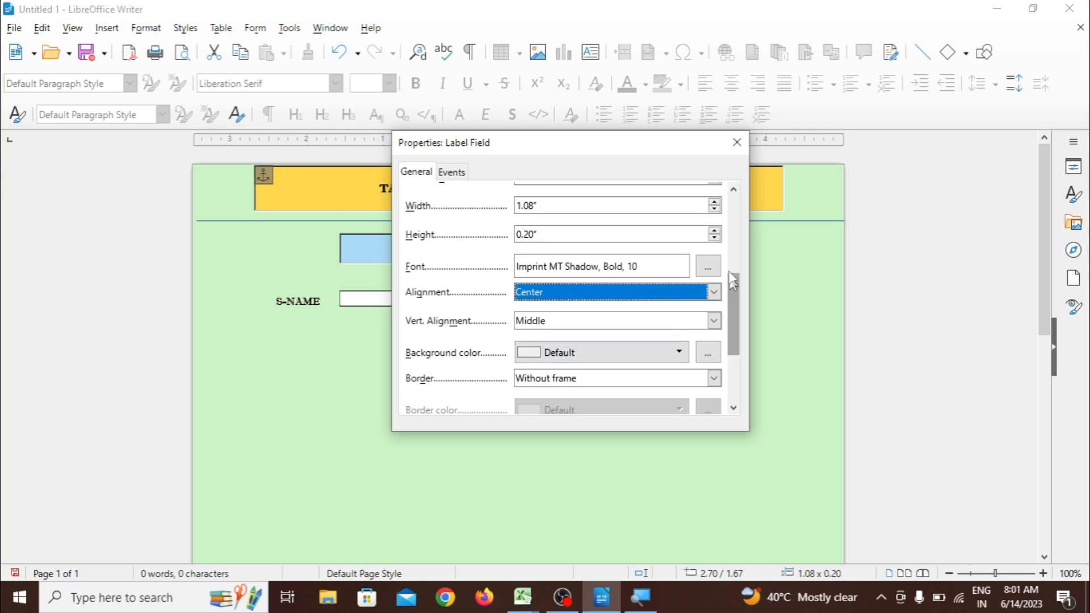
{"action": "left_click", "coordinate": [736, 151]}
{"action": "left_click", "coordinate": [593, 340]}
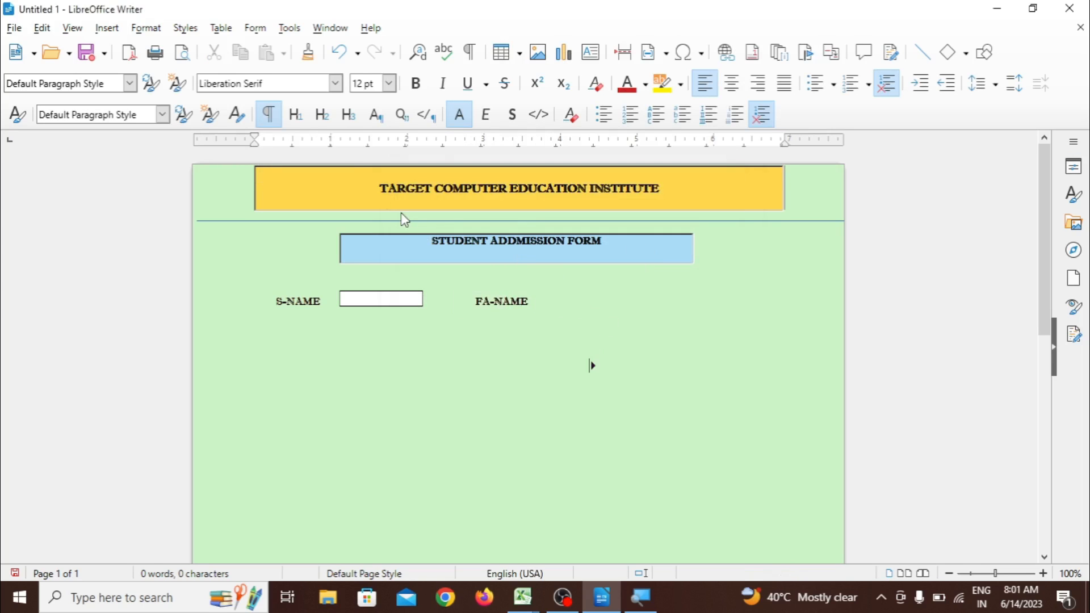
Draw a text box about 1.18 × 0.20 inches just right of the FA-NAME label, level with it
{"action": "left_click", "coordinate": [254, 28]}
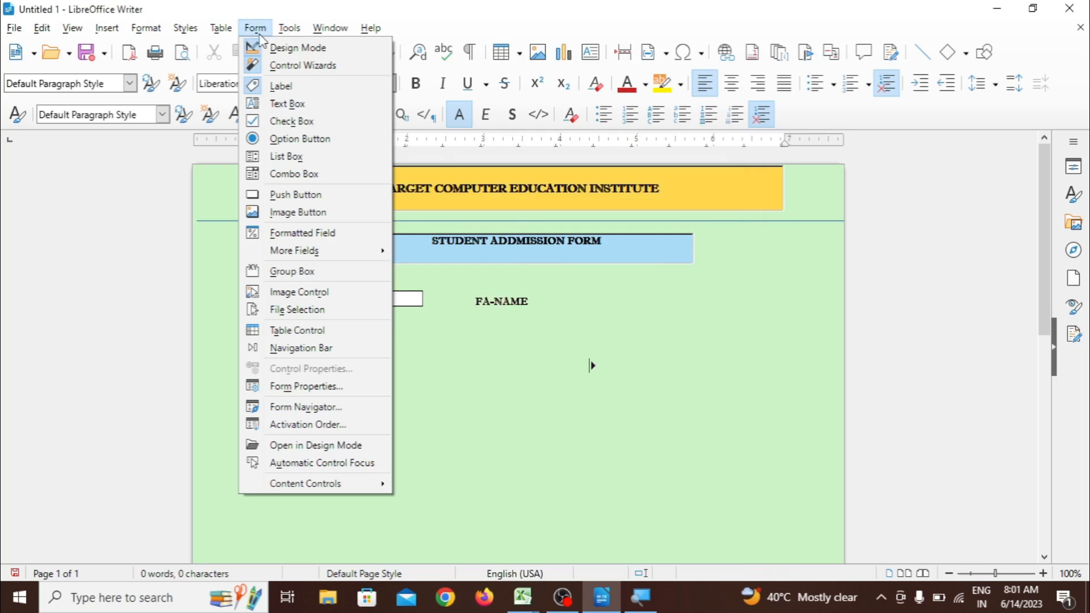
{"action": "left_click", "coordinate": [287, 104]}
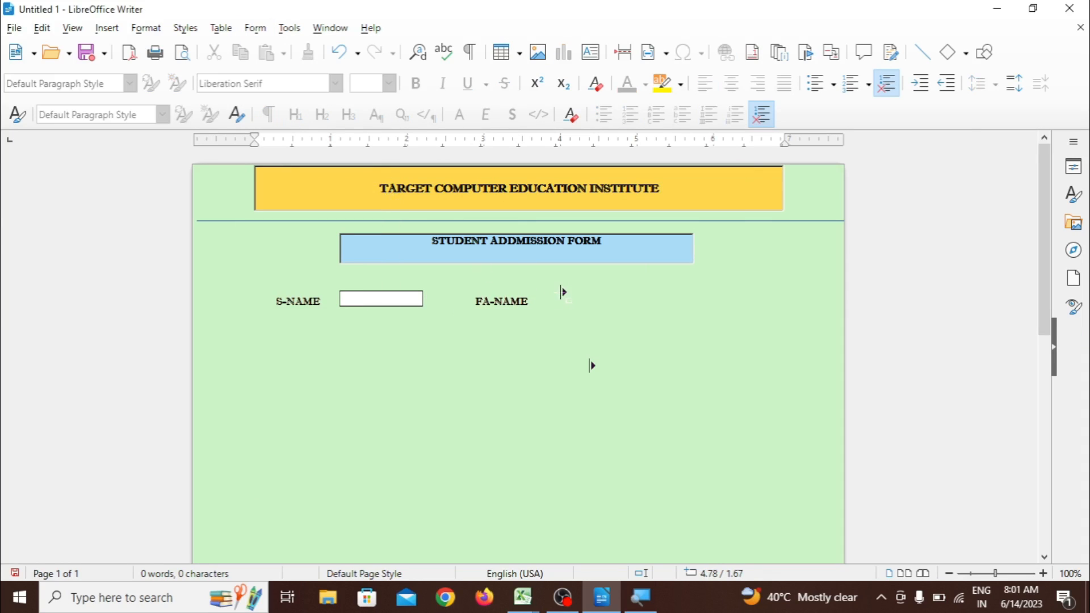
{"action": "left_click_drag", "start_coordinate": [558, 293], "coordinate": [650, 311]}
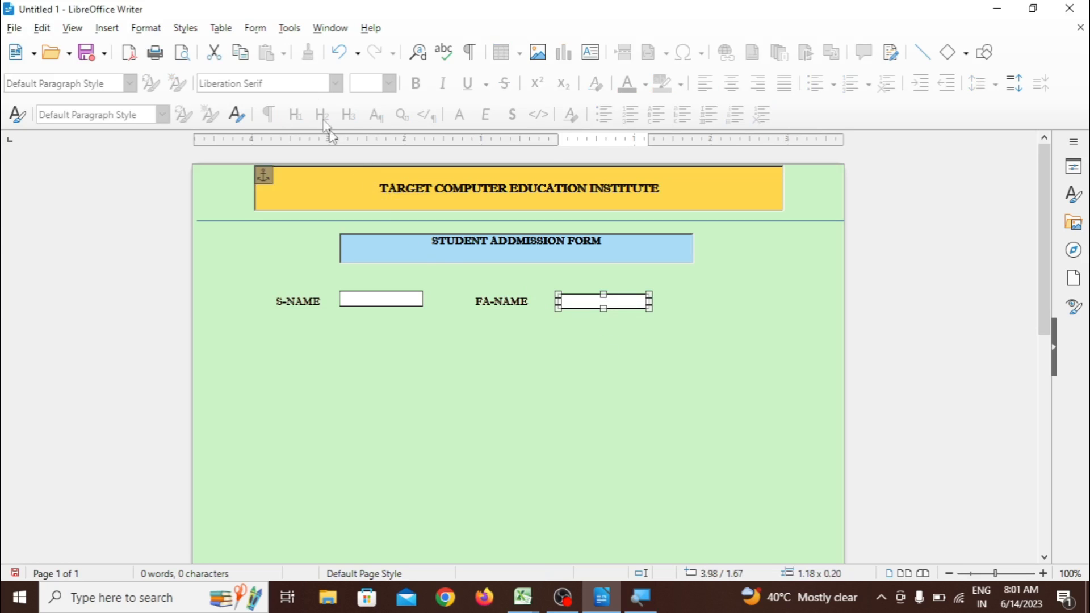
Draw seven more label fields in rows below the name row, four under S-NAME and three under FA-NAME, each about 0.8 to 1.3 inches wide
{"action": "left_click", "coordinate": [256, 28]}
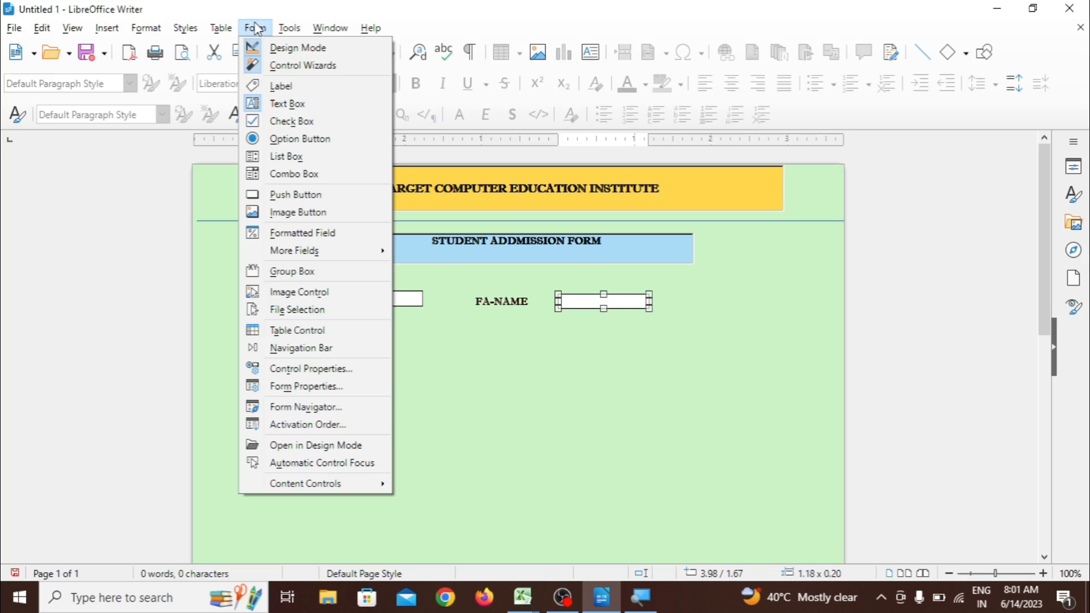
{"action": "left_click", "coordinate": [277, 92]}
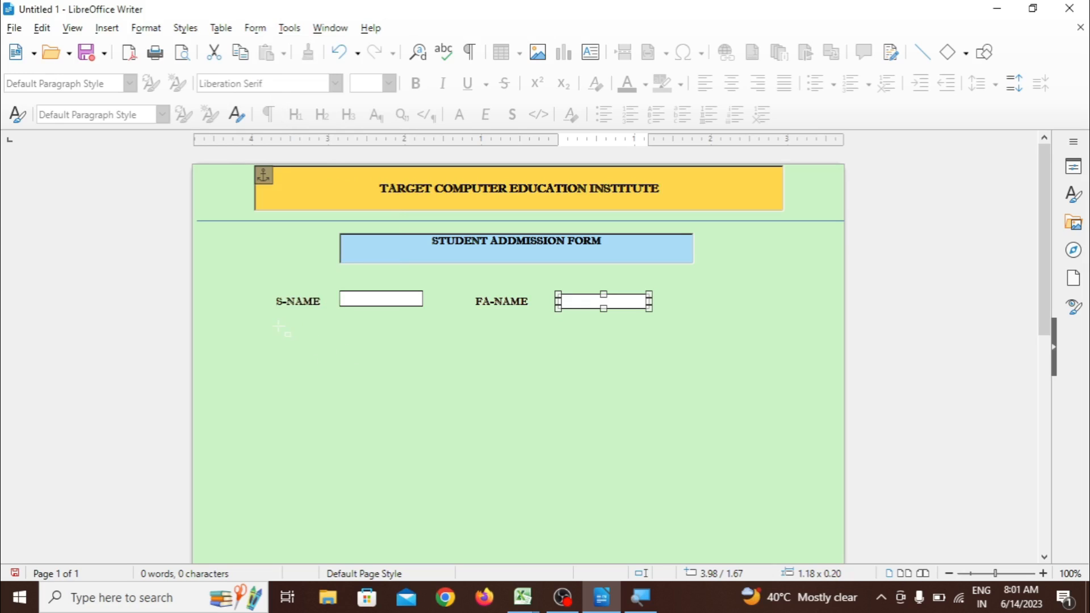
{"action": "left_click_drag", "start_coordinate": [271, 323], "coordinate": [331, 344]}
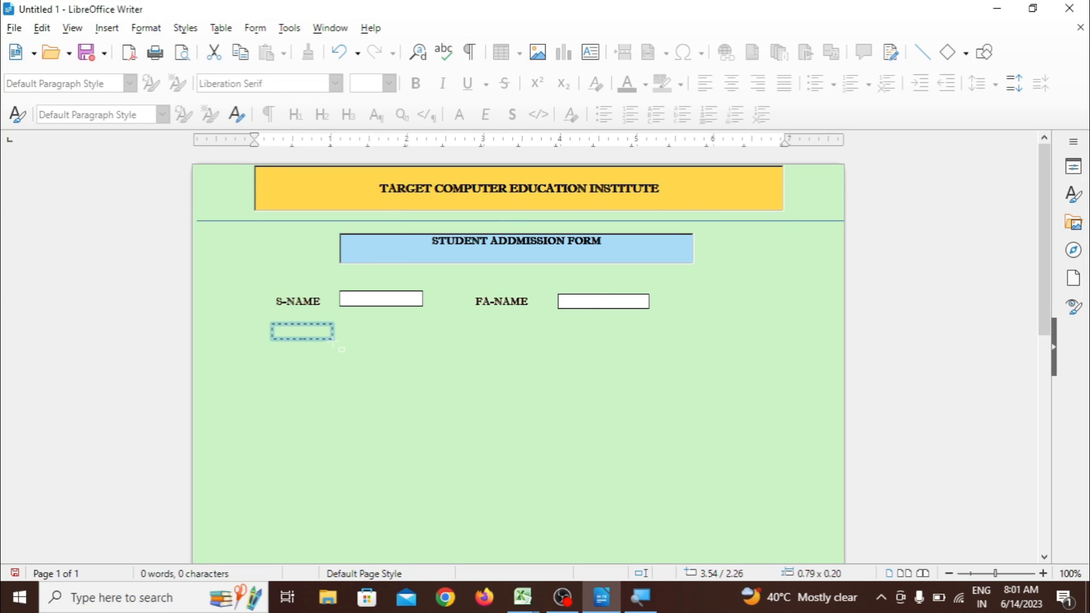
{"action": "left_click_drag", "start_coordinate": [334, 344], "coordinate": [332, 341]}
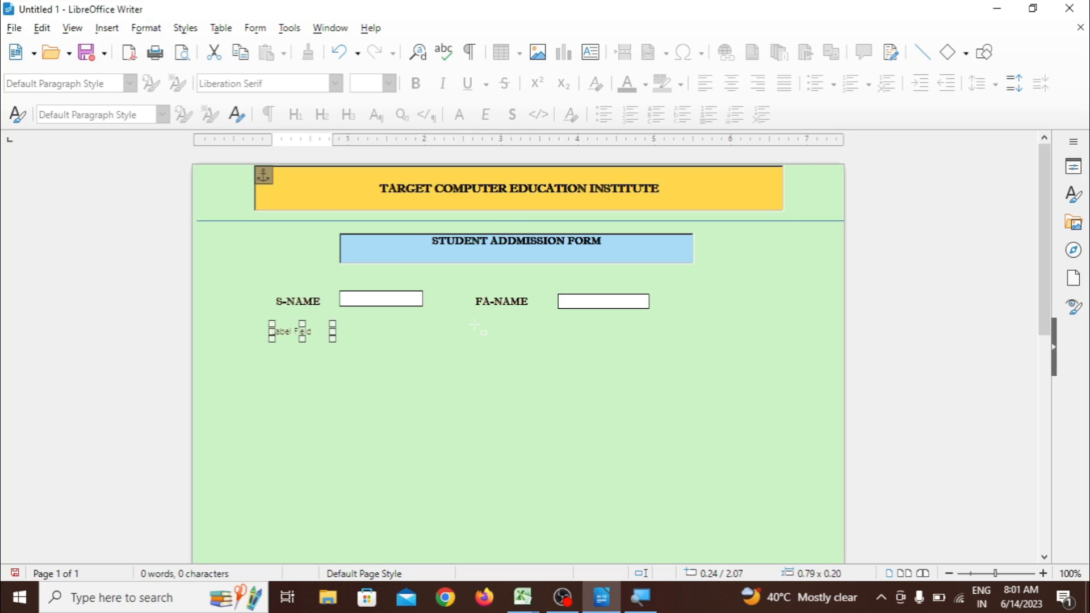
{"action": "left_click_drag", "start_coordinate": [474, 326], "coordinate": [551, 341]}
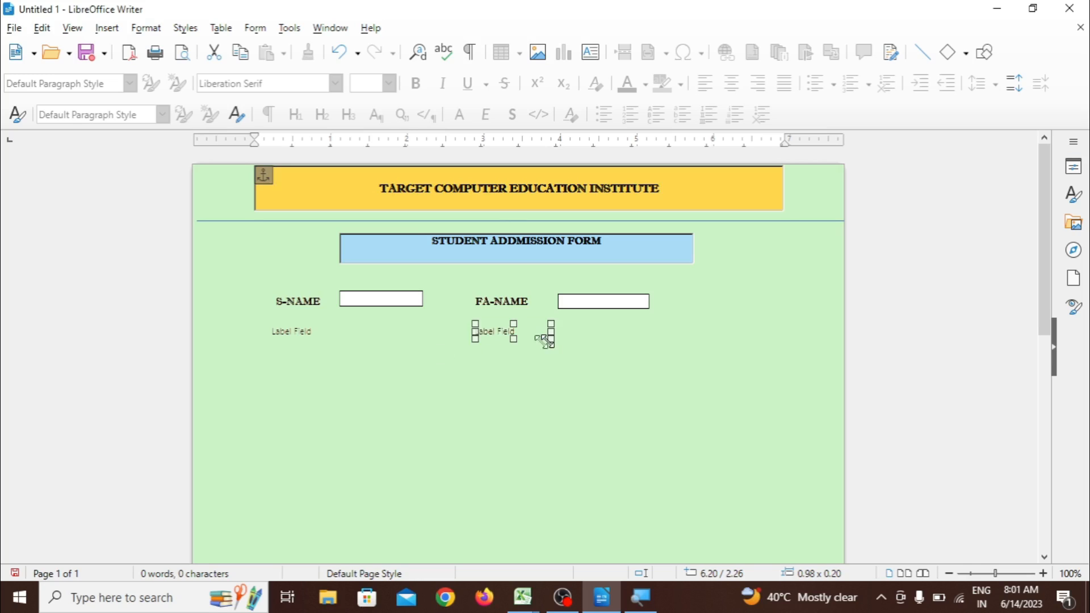
{"action": "left_click_drag", "start_coordinate": [364, 369], "coordinate": [272, 381]}
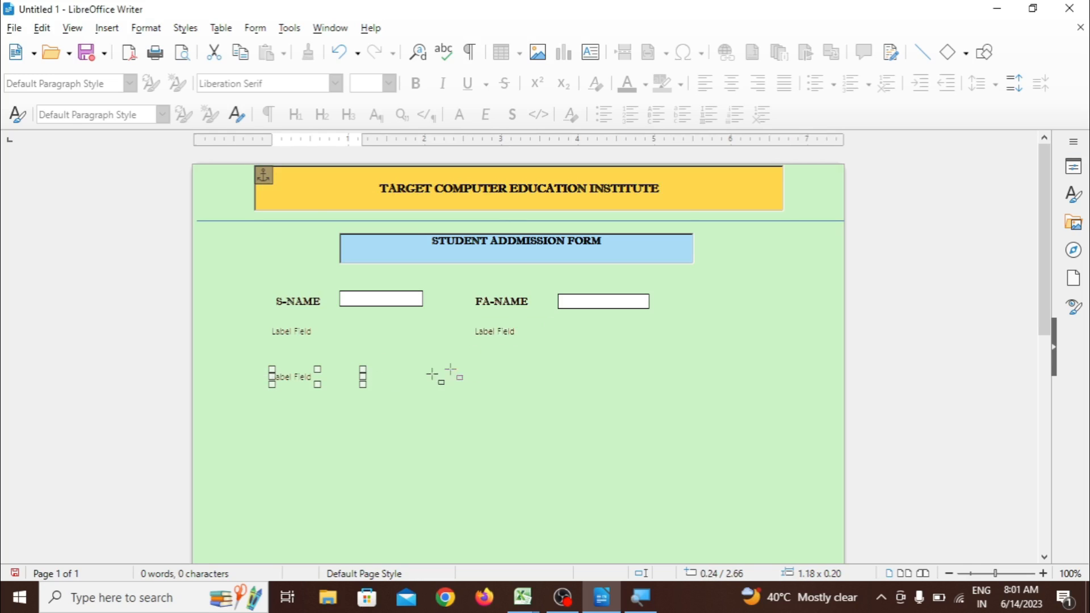
{"action": "left_click_drag", "start_coordinate": [476, 361], "coordinate": [551, 385]}
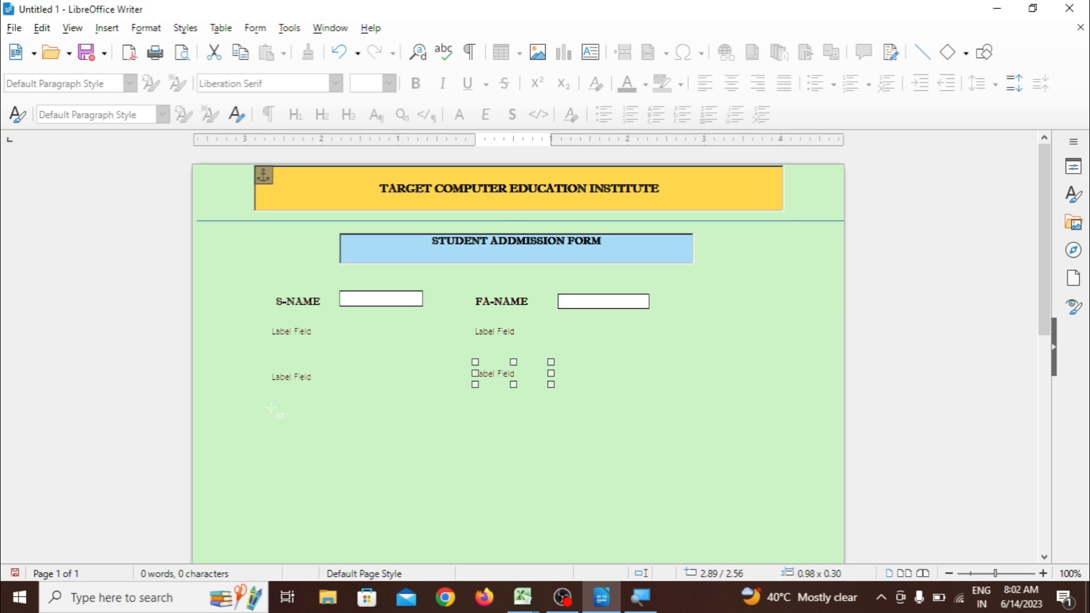
{"action": "mouse_move", "coordinate": [271, 409]}
{"action": "left_mouse_down"}
{"action": "mouse_move", "coordinate": [319, 430]}
{"action": "mouse_move", "coordinate": [342, 424]}
{"action": "left_mouse_up"}
{"action": "left_click_drag", "start_coordinate": [475, 405], "coordinate": [574, 430]}
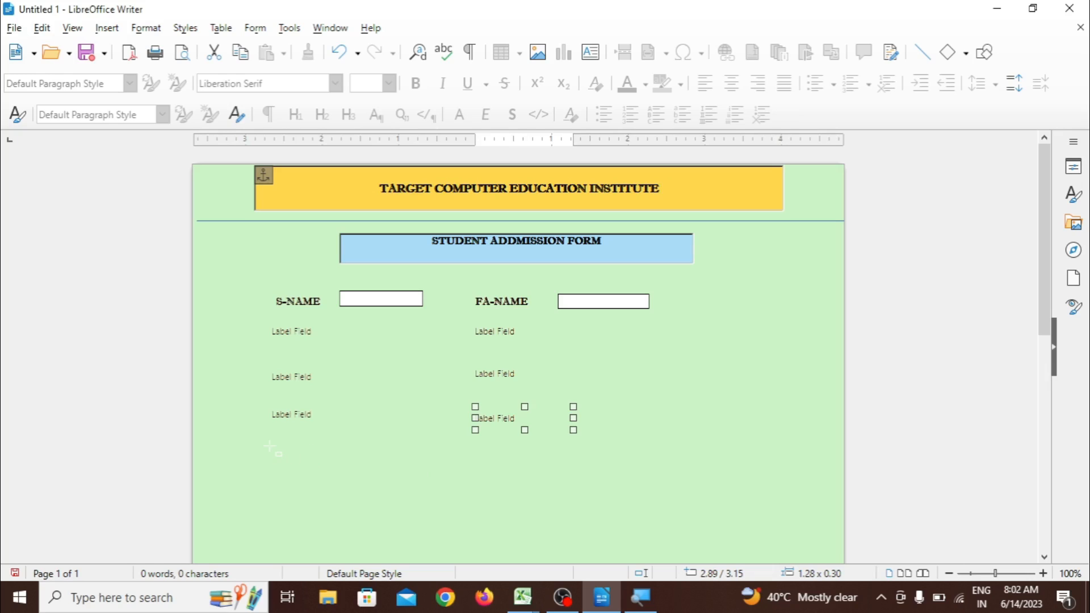
{"action": "left_click_drag", "start_coordinate": [272, 443], "coordinate": [347, 467]}
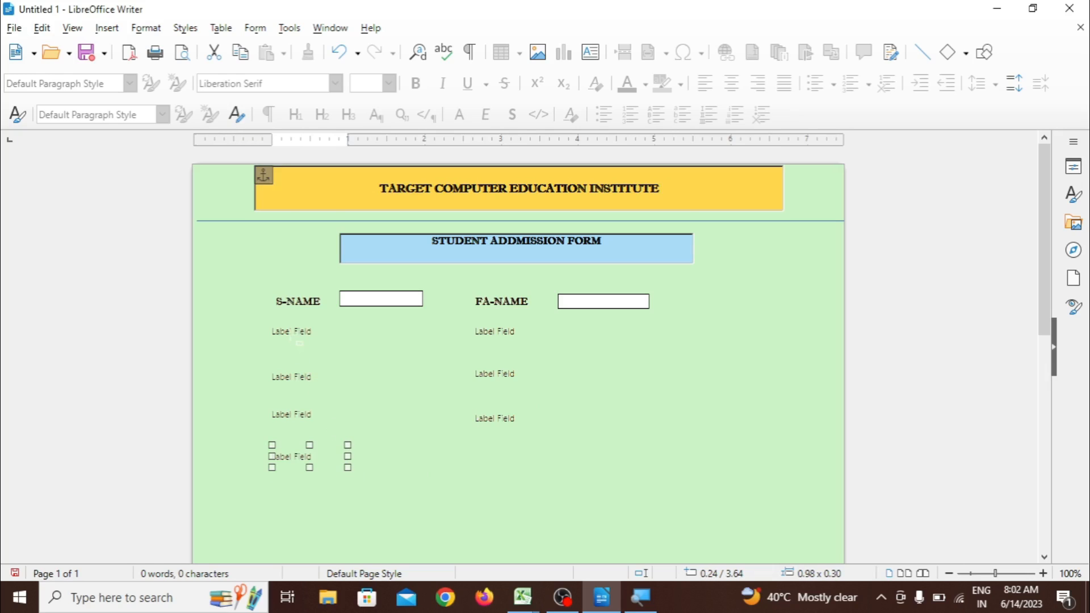
Set the text of the label field directly below S-NAME to MO-NAME
{"action": "left_click", "coordinate": [294, 333]}
{"action": "right_click", "coordinate": [292, 336]}
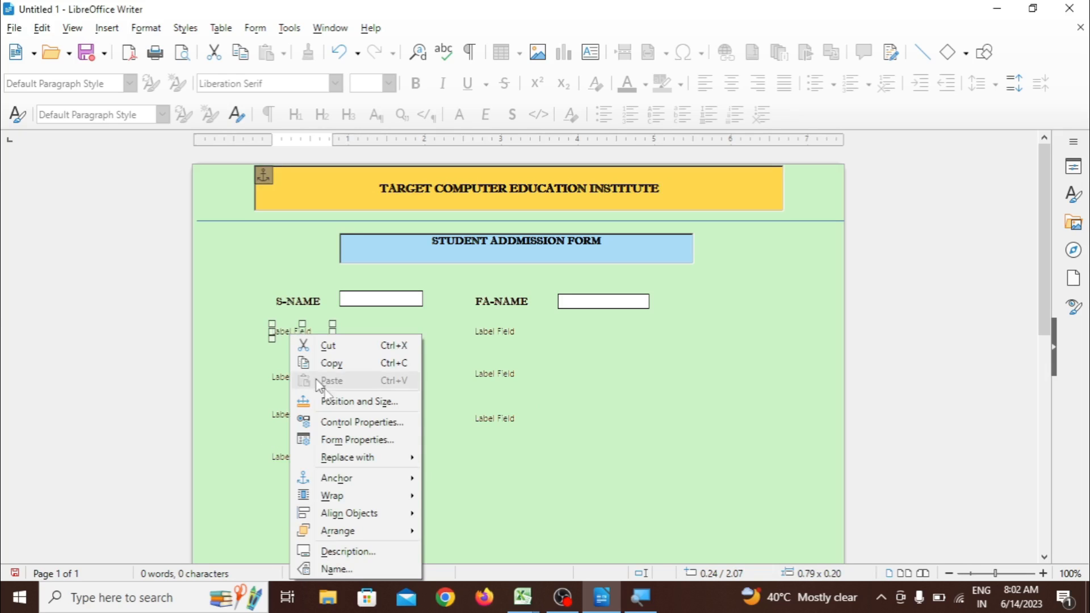
{"action": "left_click", "coordinate": [363, 422]}
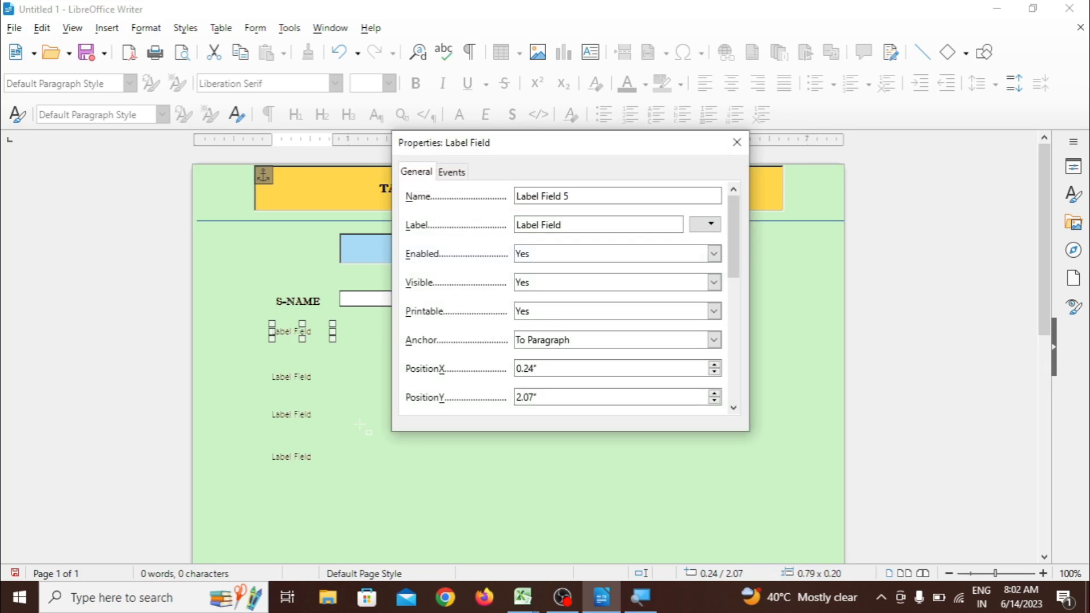
{"action": "left_click", "coordinate": [568, 225]}
{"action": "key", "text": "ctrl+a"}
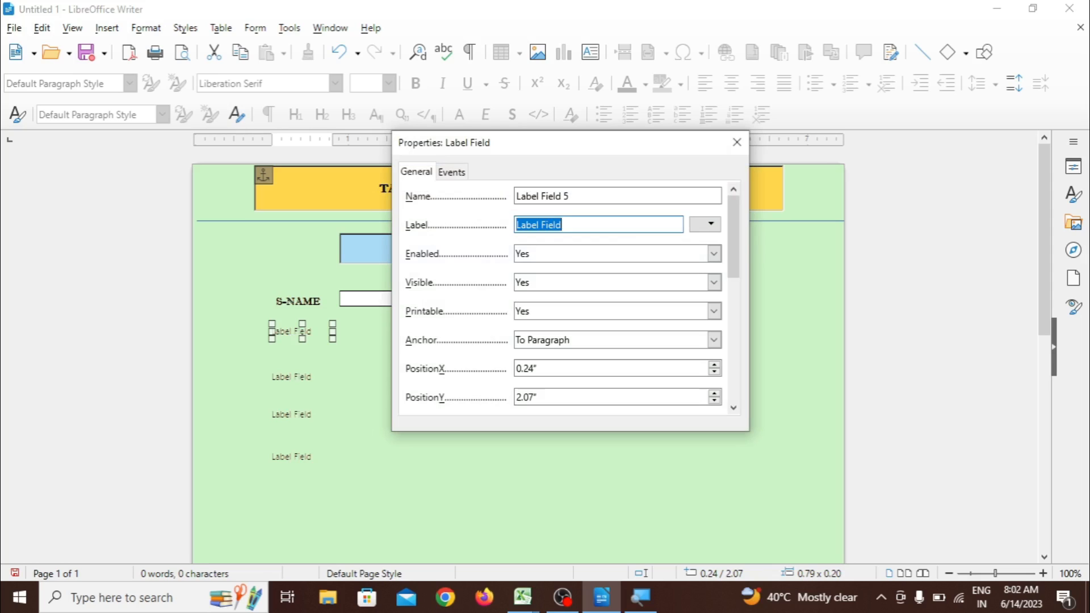
{"action": "type", "text": "MO-NAME"}
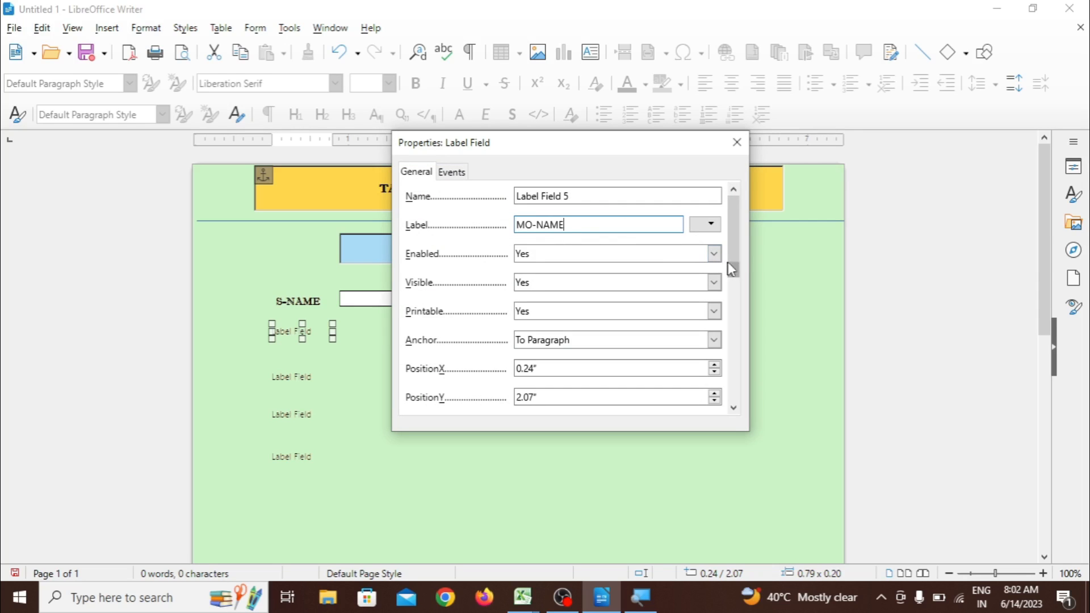
Set the MO-NAME label's font to Imprint MT Shadow, Bold, 10 pt, and close its properties
{"action": "left_click_drag", "start_coordinate": [734, 269], "coordinate": [757, 332]}
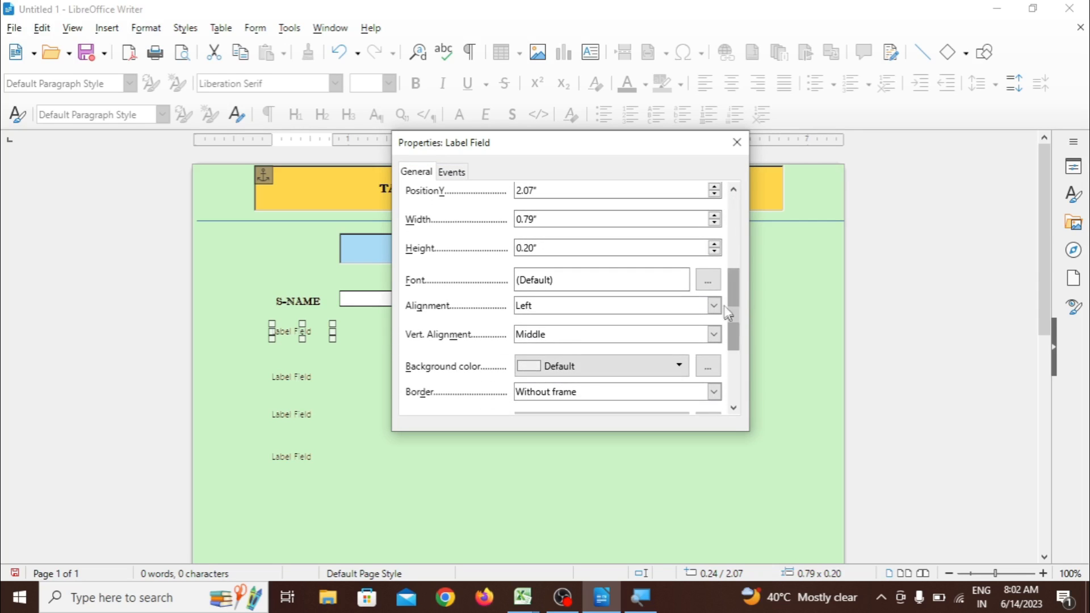
{"action": "left_click", "coordinate": [708, 282]}
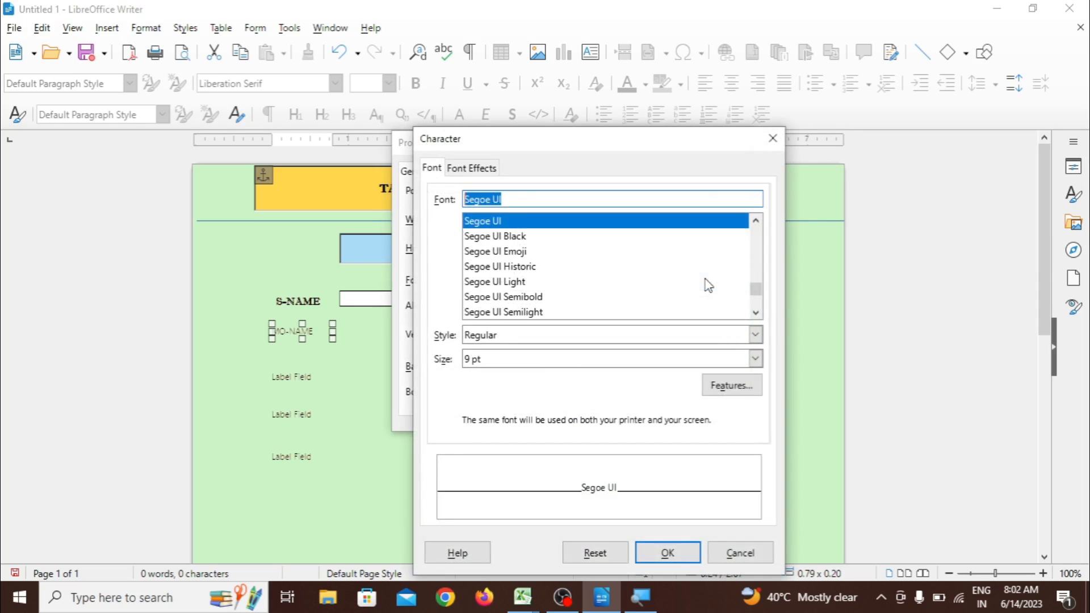
{"action": "type", "text": "Impact"}
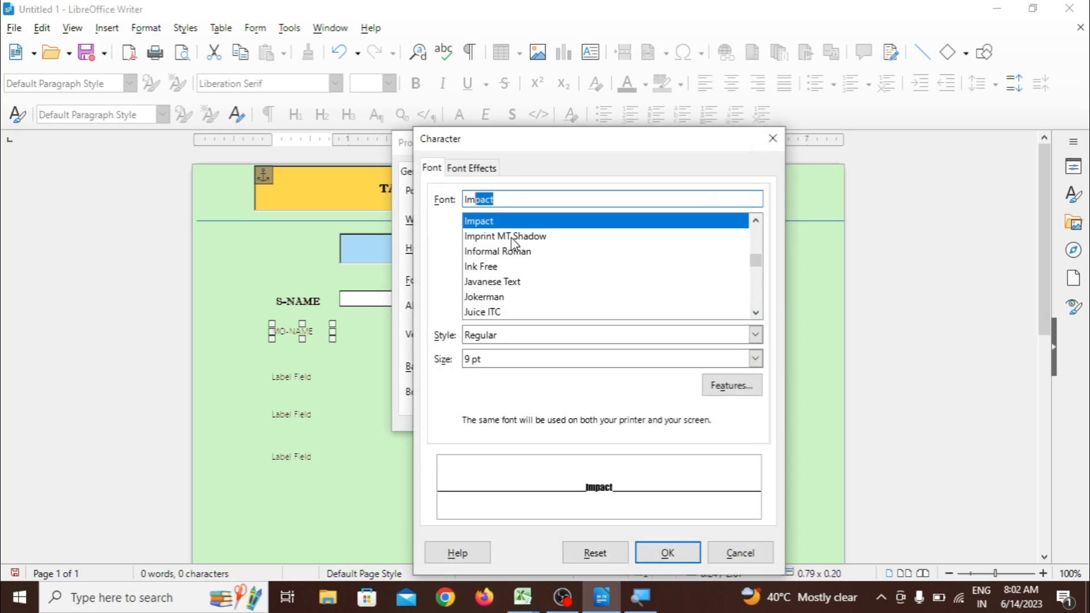
{"action": "left_click", "coordinate": [513, 238]}
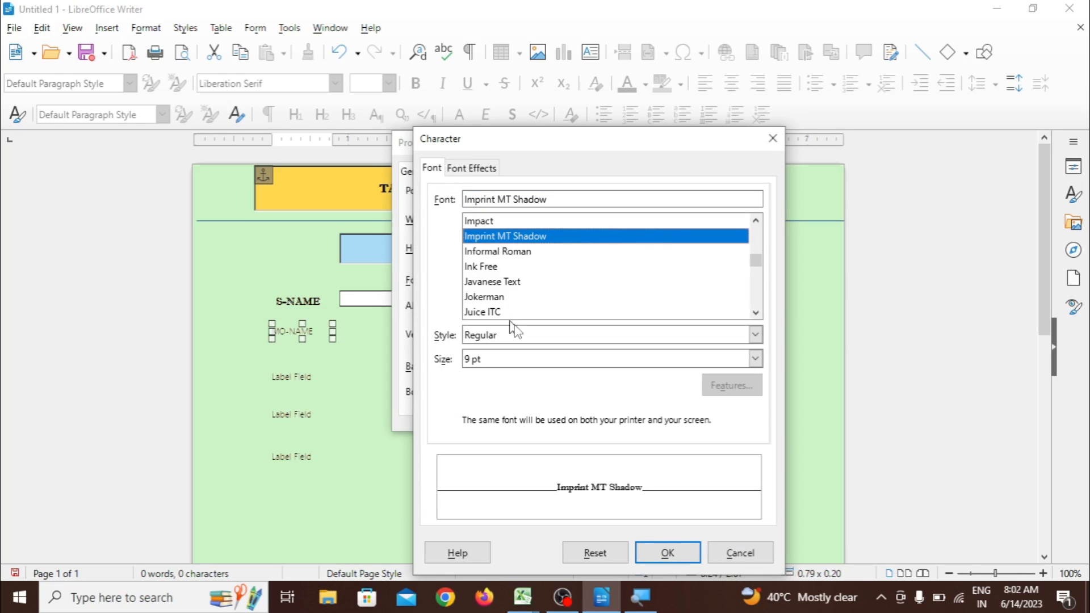
{"action": "left_click", "coordinate": [756, 339]}
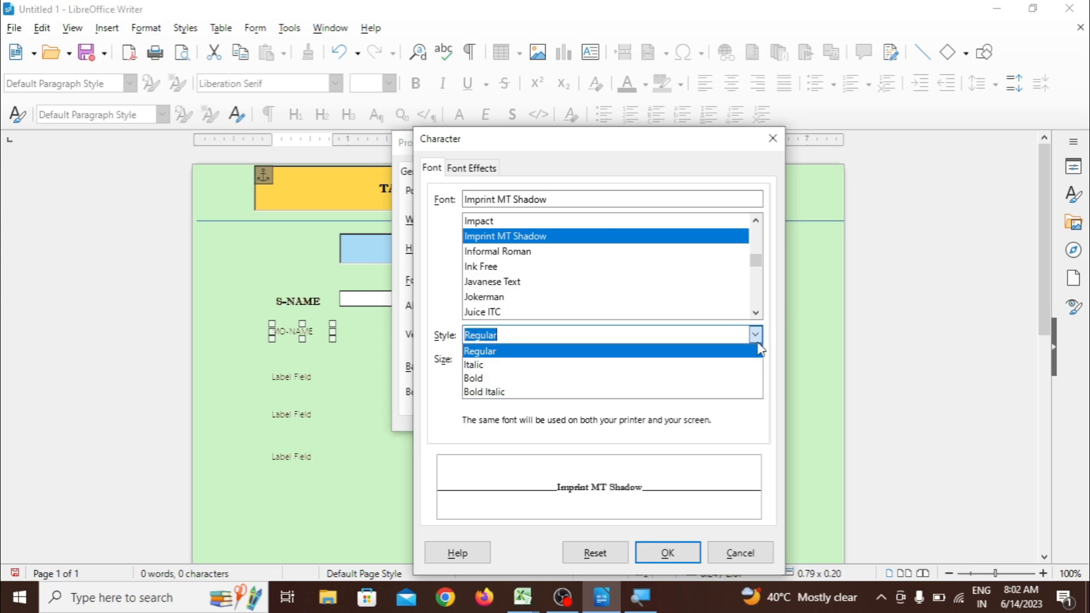
{"action": "left_click", "coordinate": [716, 391]}
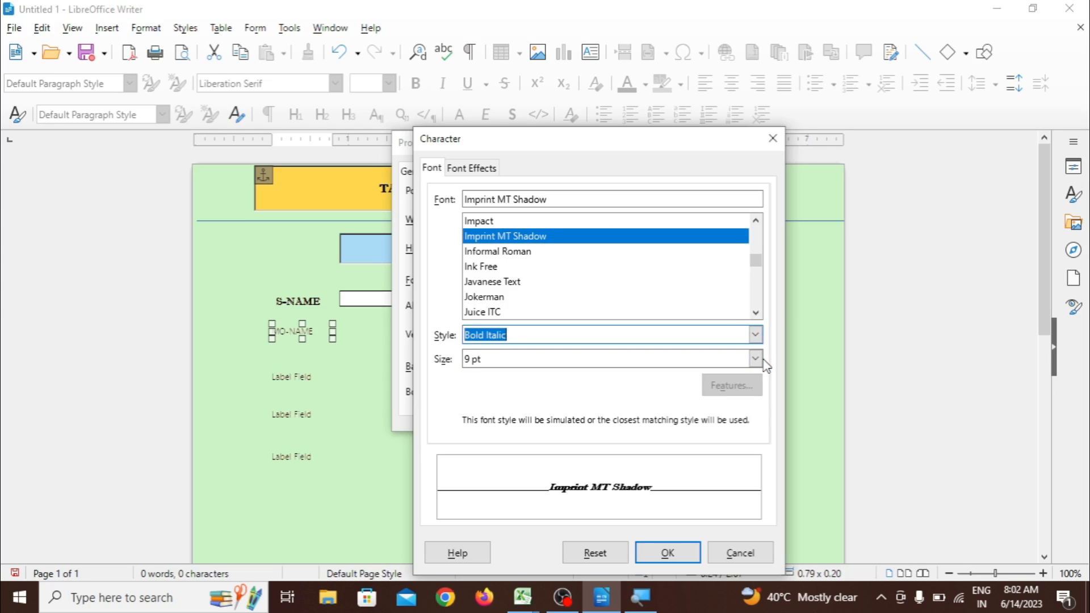
{"action": "left_click", "coordinate": [755, 335]}
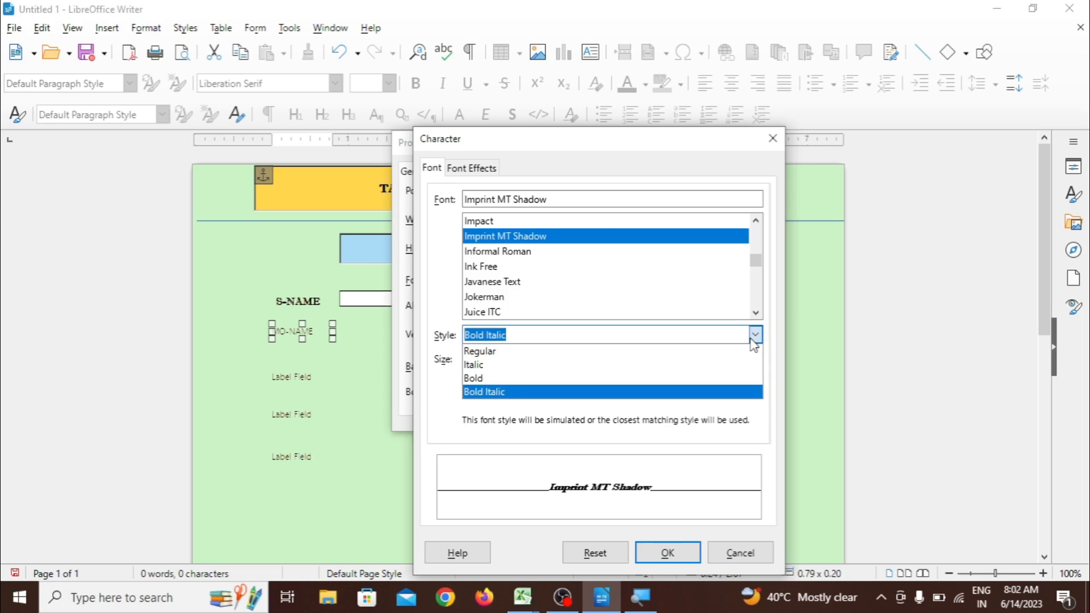
{"action": "left_click", "coordinate": [737, 379]}
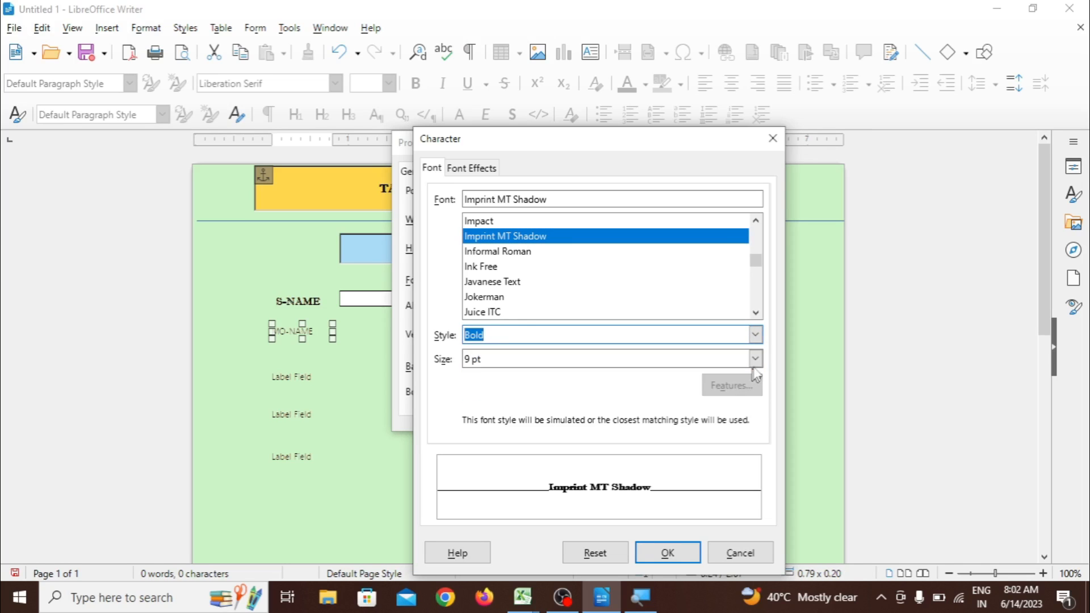
{"action": "left_click", "coordinate": [757, 361]}
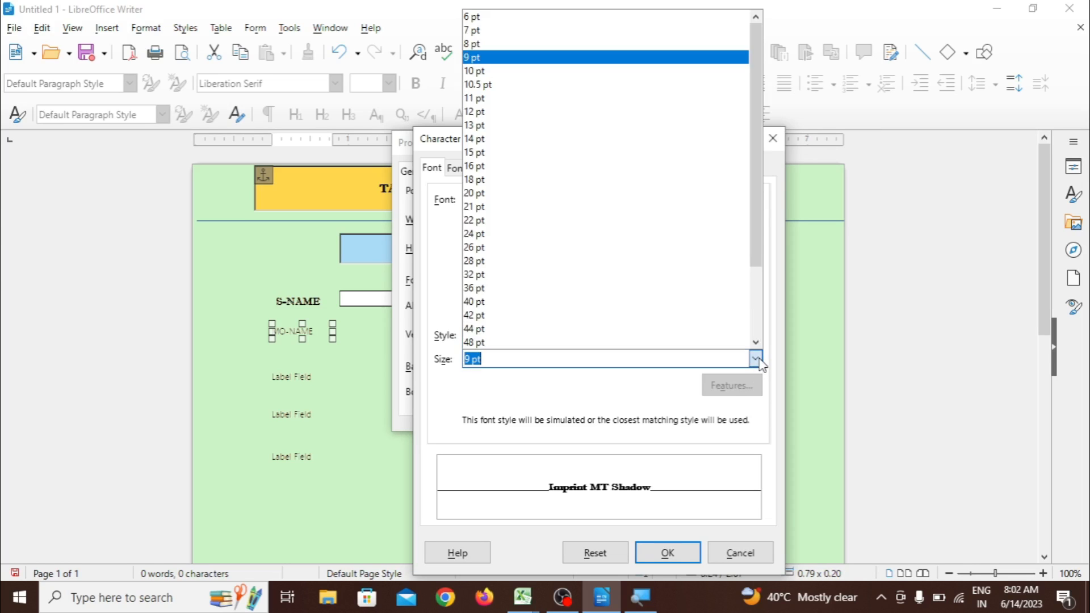
{"action": "left_click", "coordinate": [609, 82]}
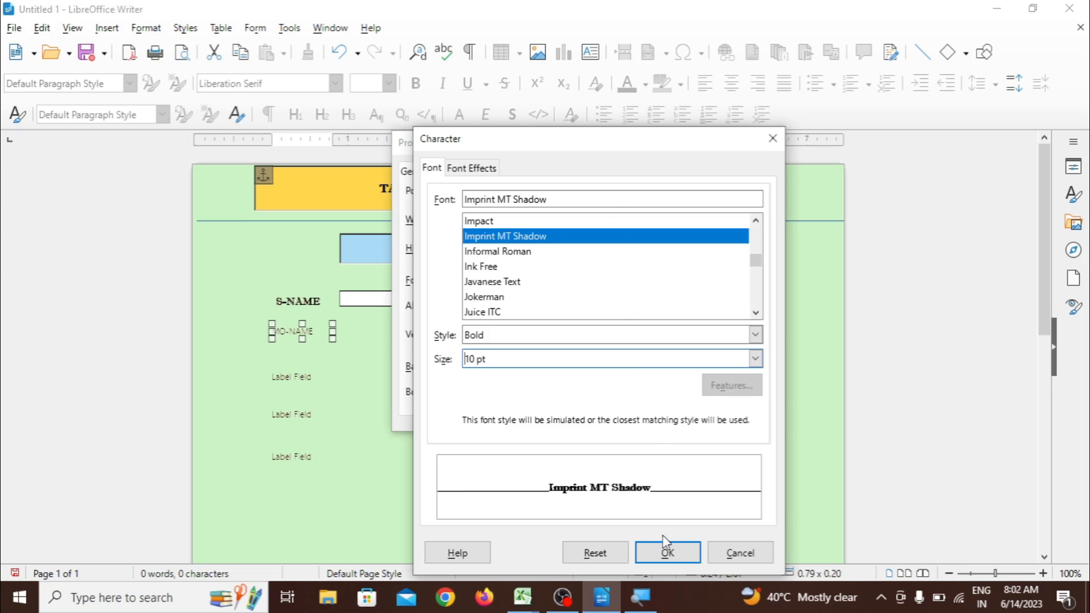
{"action": "left_click", "coordinate": [669, 553]}
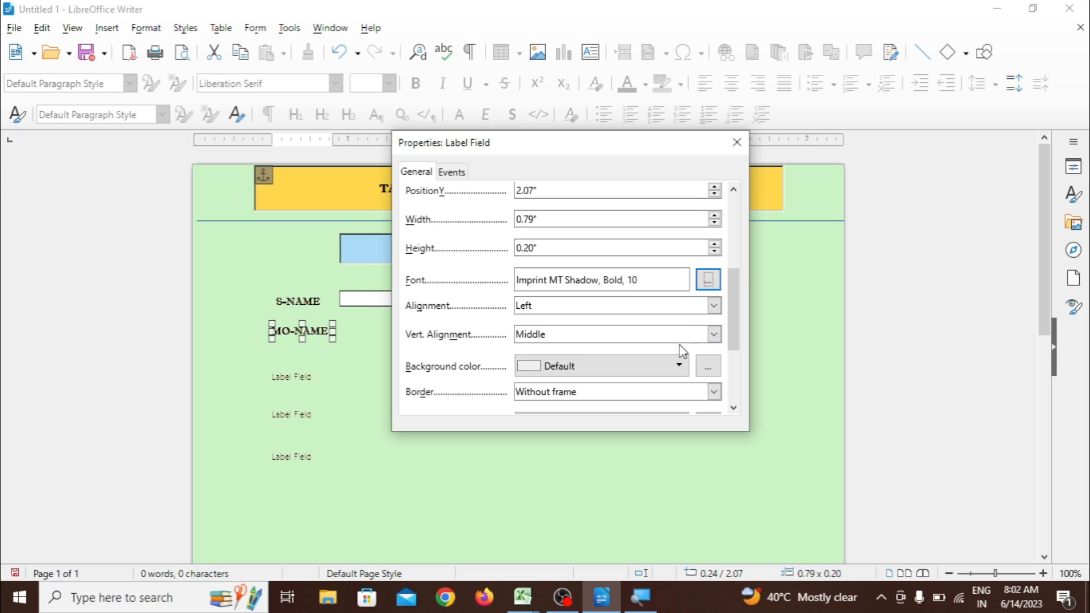
{"action": "left_click", "coordinate": [735, 150]}
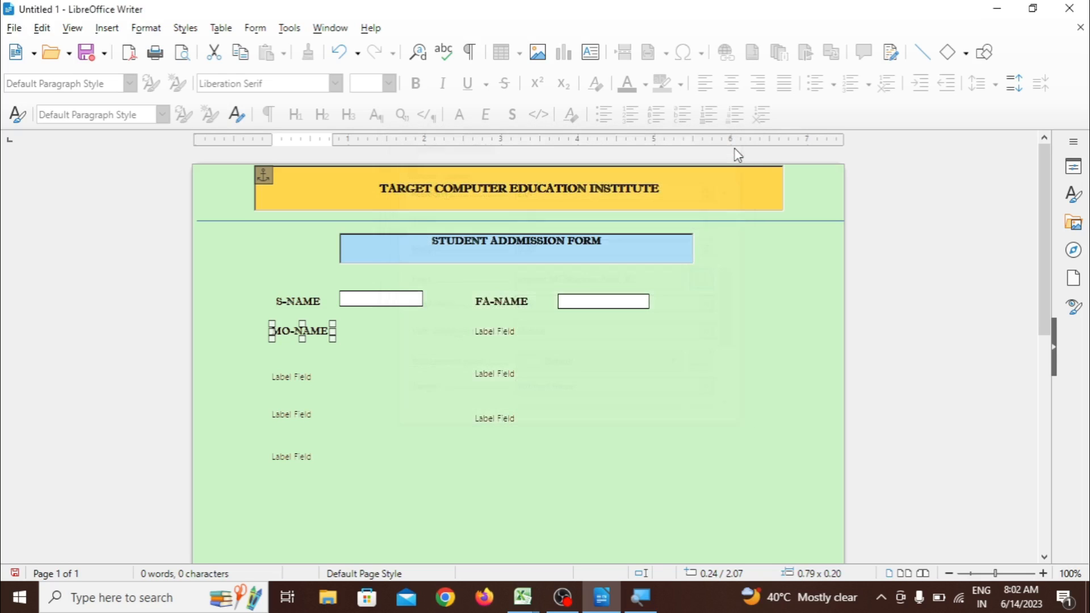
Set the text of the label field directly below FA-NAME to DOB
{"action": "left_click", "coordinate": [509, 342]}
{"action": "left_click", "coordinate": [502, 334]}
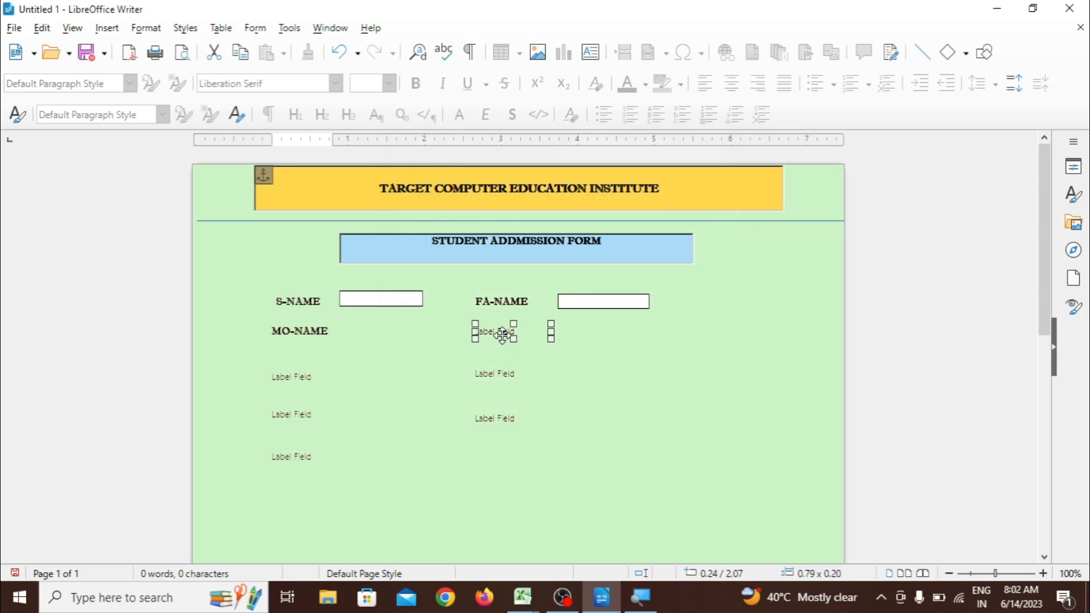
{"action": "right_click", "coordinate": [502, 333]}
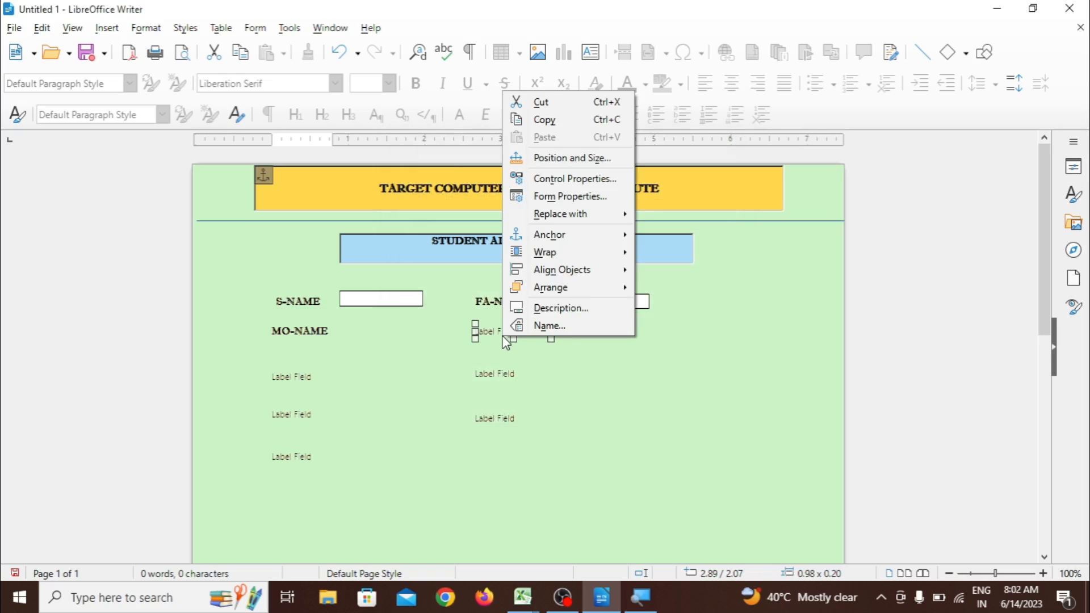
{"action": "left_click", "coordinate": [548, 176]}
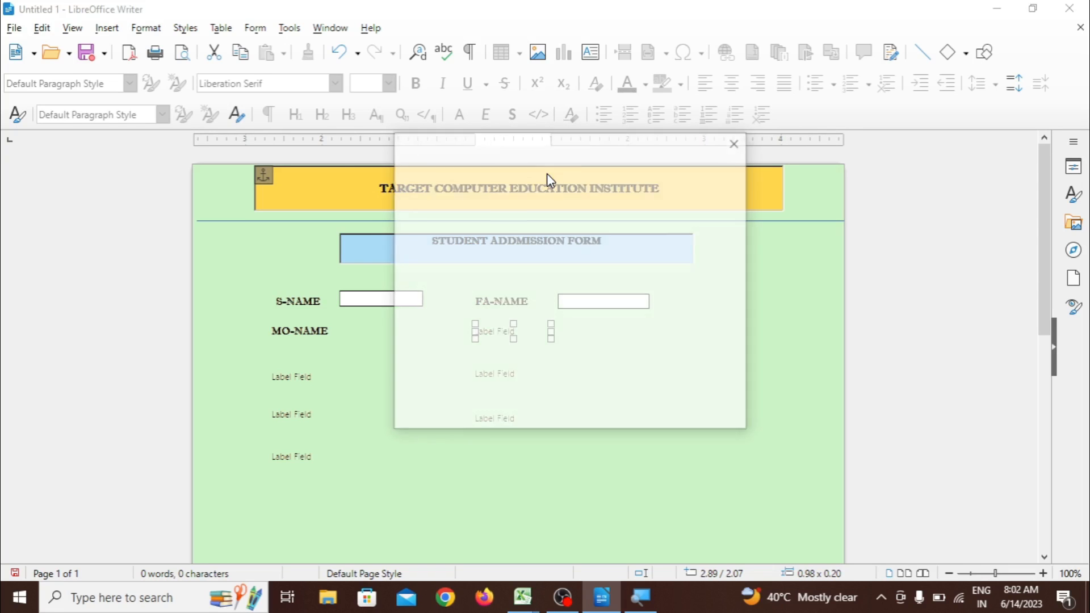
{"action": "left_click", "coordinate": [664, 224]}
{"action": "key", "text": "ctrl+a"}
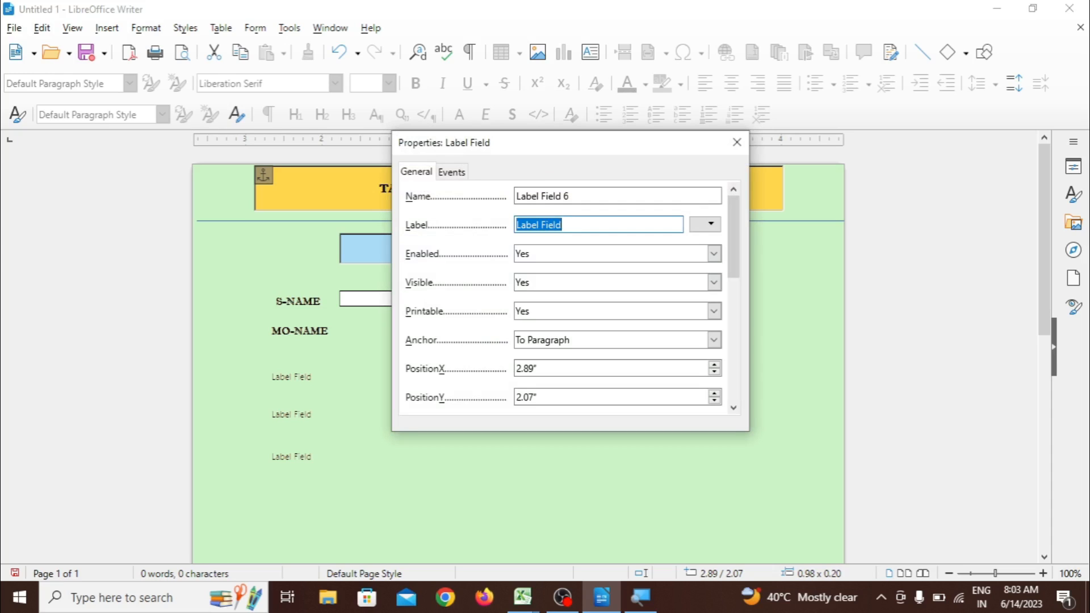
{"action": "type", "text": "DOB"}
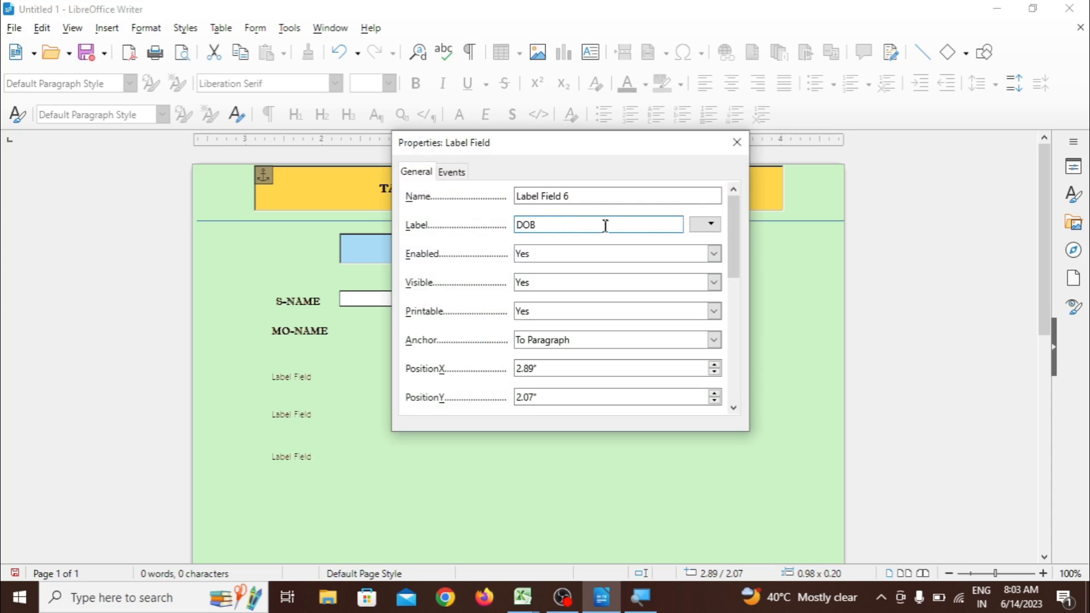
Format the DOB label in Imprint MT Shadow, Bold, 10 pt with Left alignment, then close its properties and deselect it
{"action": "left_click_drag", "start_coordinate": [727, 218], "coordinate": [755, 324]}
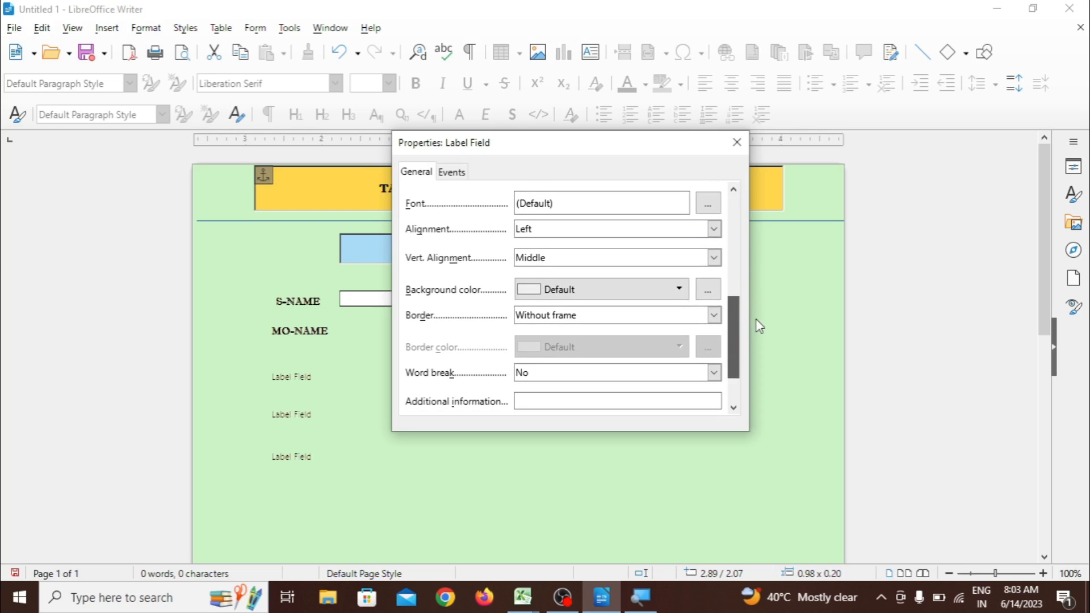
{"action": "left_click", "coordinate": [713, 230]}
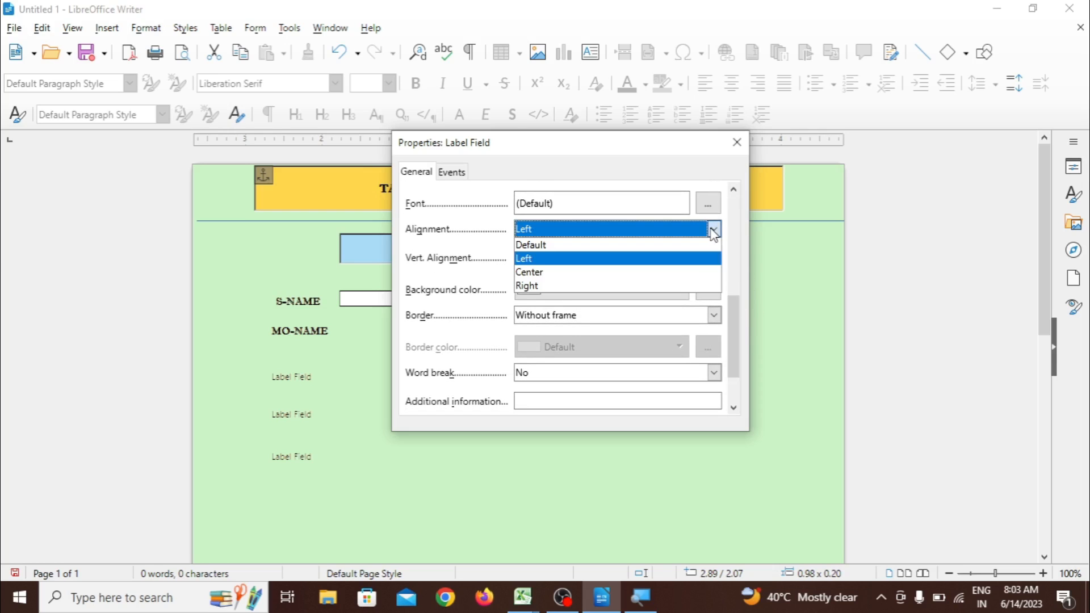
{"action": "left_click", "coordinate": [680, 265]}
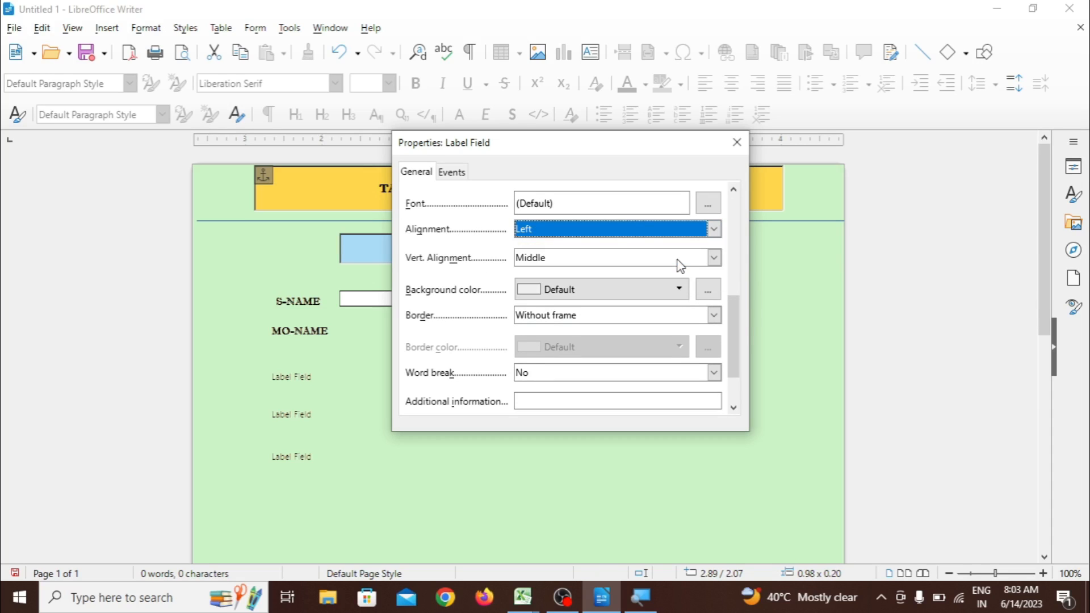
{"action": "left_click", "coordinate": [708, 204]}
{"action": "type", "text": "Impact"}
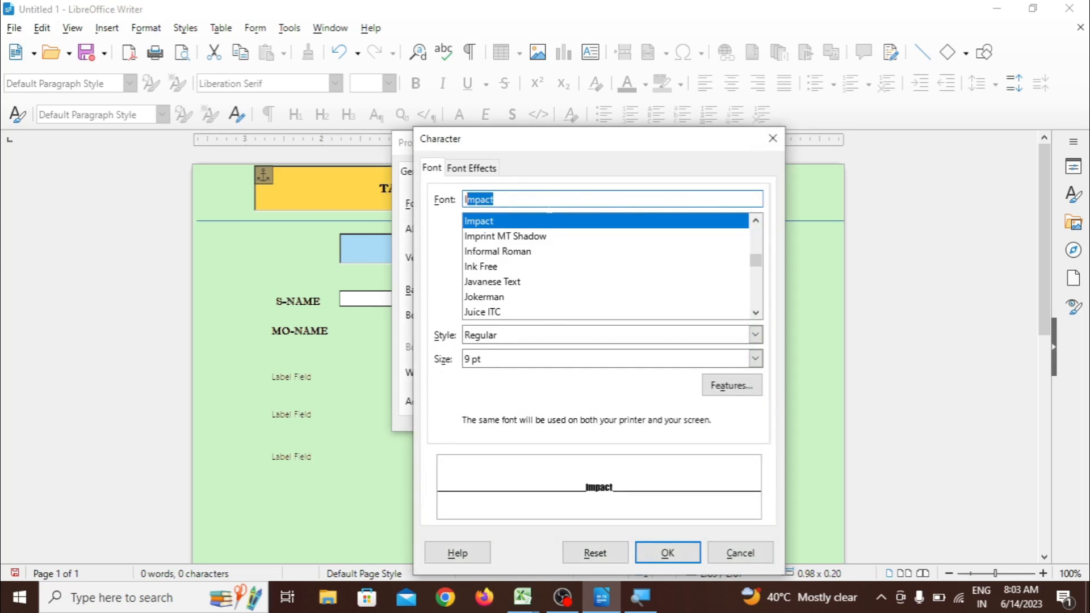
{"action": "left_click", "coordinate": [554, 236]}
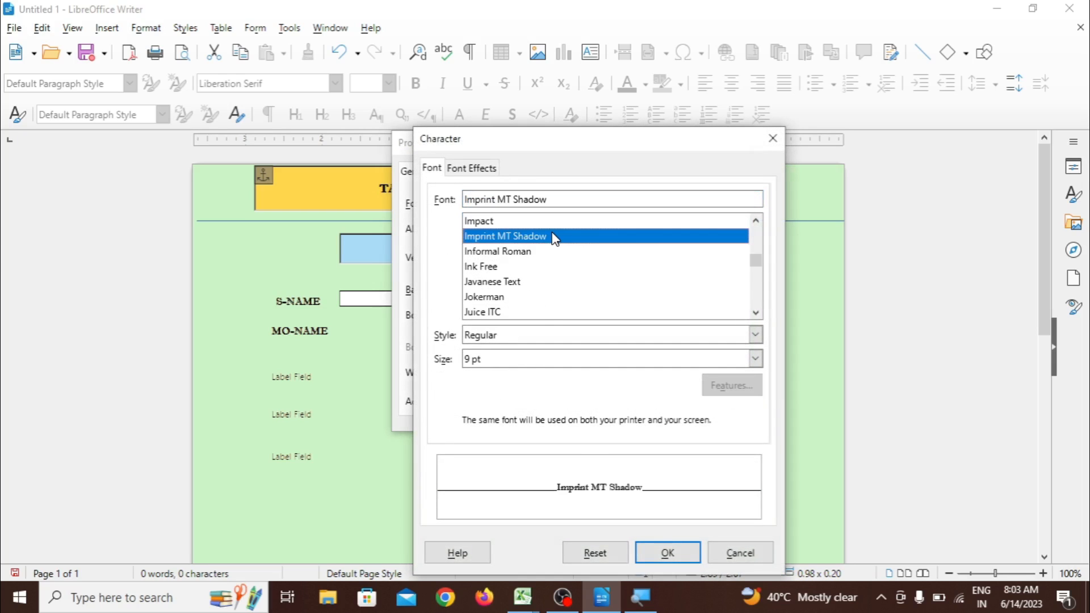
{"action": "left_click", "coordinate": [757, 336]}
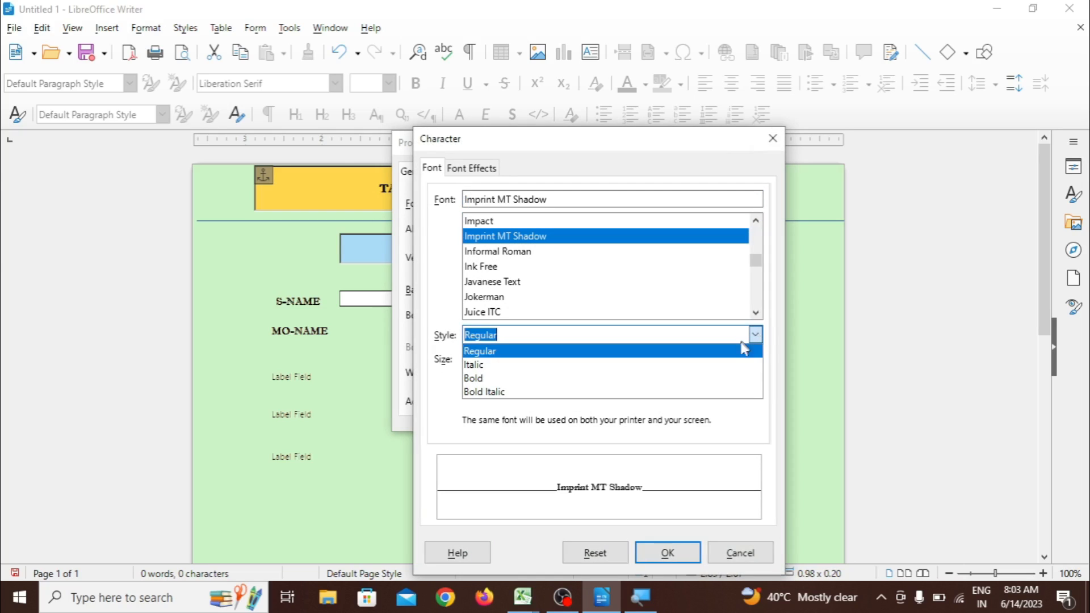
{"action": "left_click", "coordinate": [736, 392]}
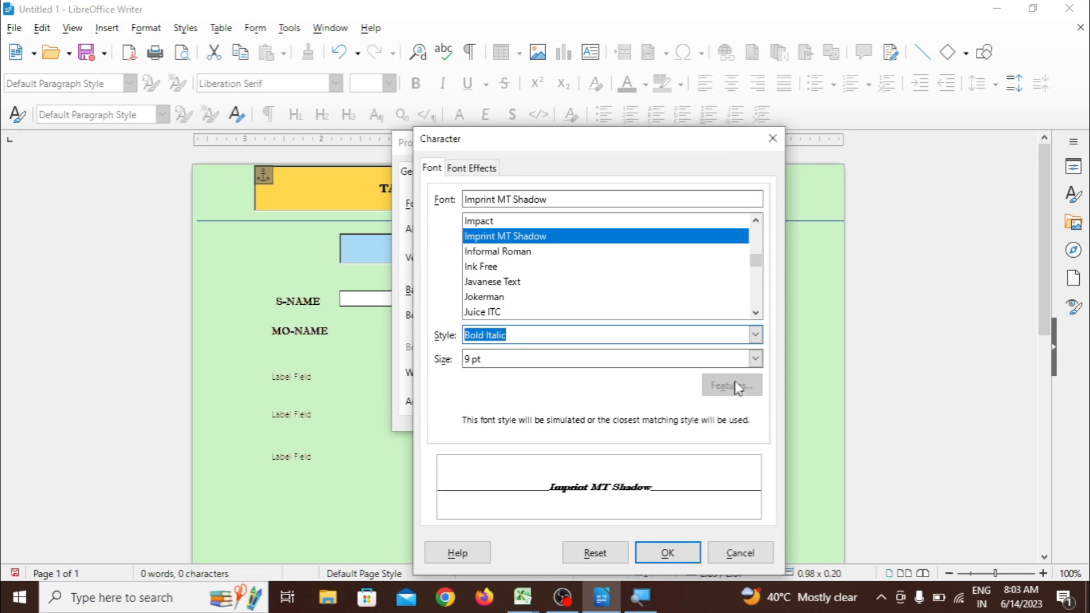
{"action": "left_click", "coordinate": [755, 359]}
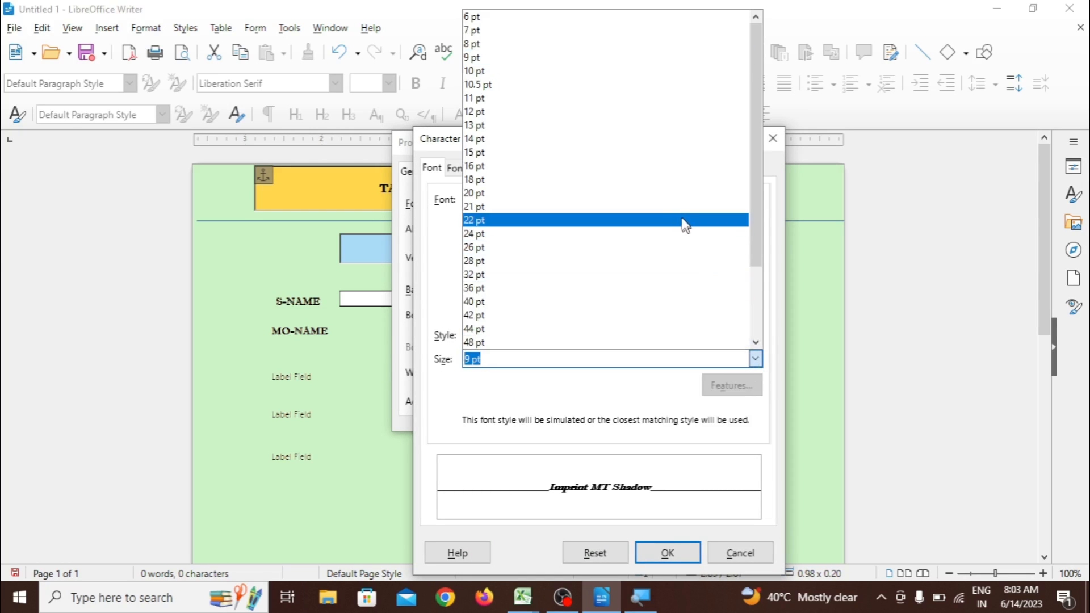
{"action": "left_click", "coordinate": [630, 86]}
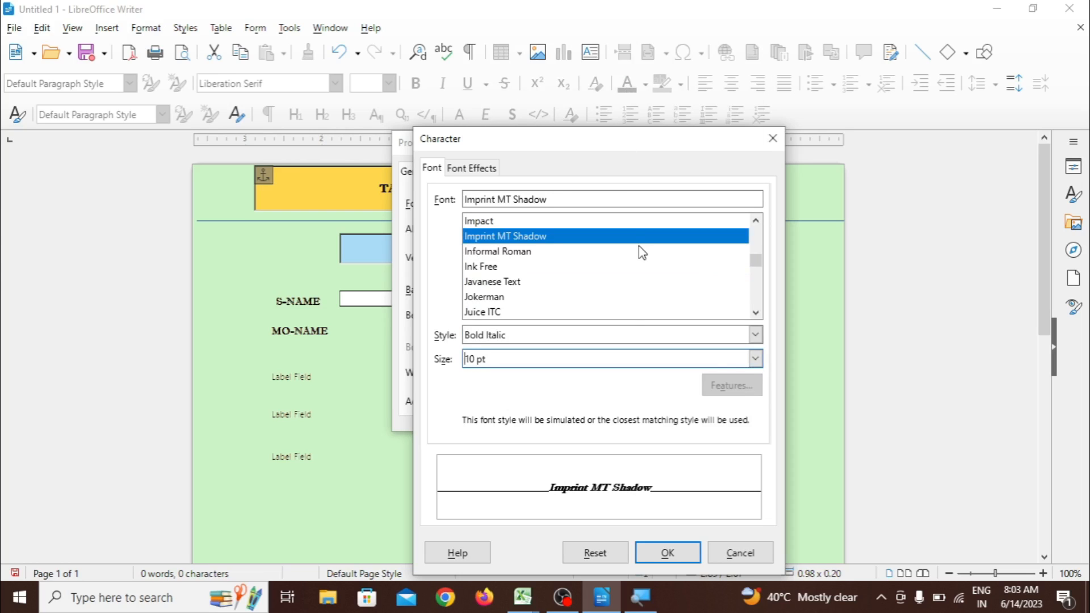
{"action": "left_click", "coordinate": [756, 335]}
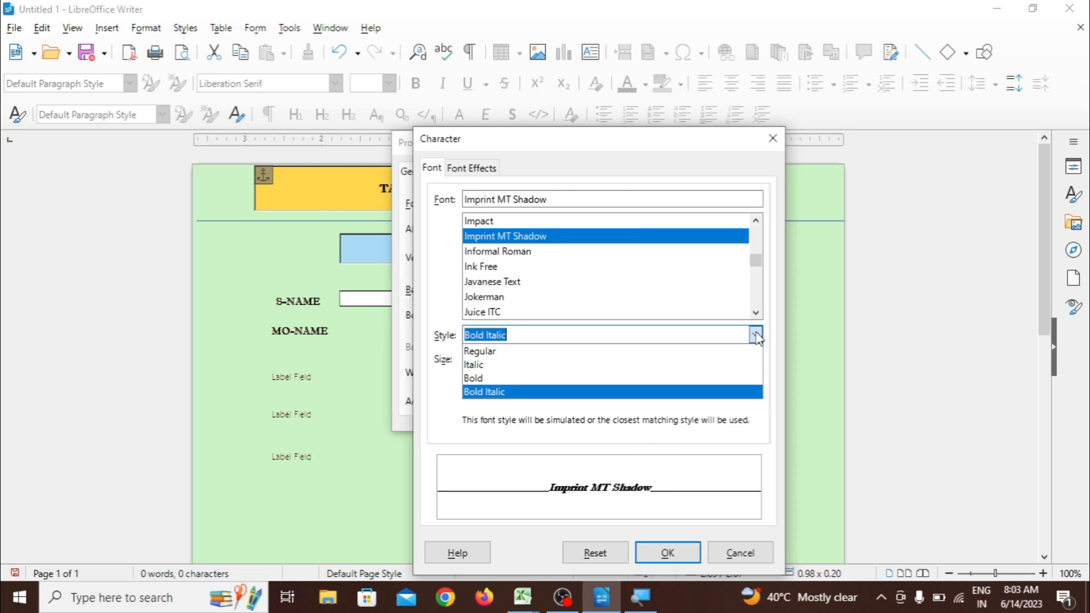
{"action": "left_click", "coordinate": [751, 376]}
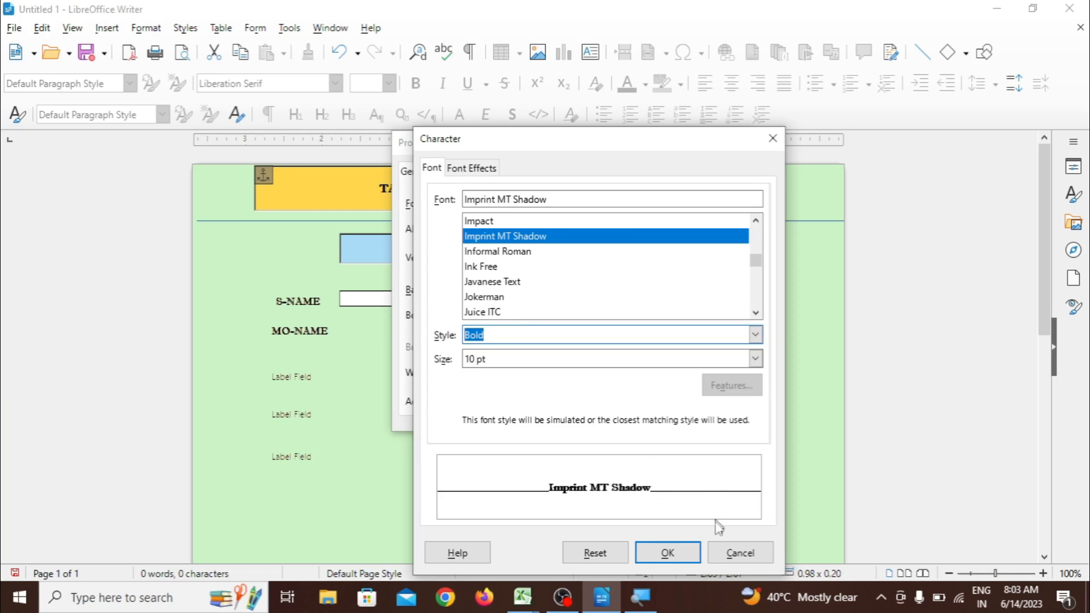
{"action": "left_click", "coordinate": [687, 553]}
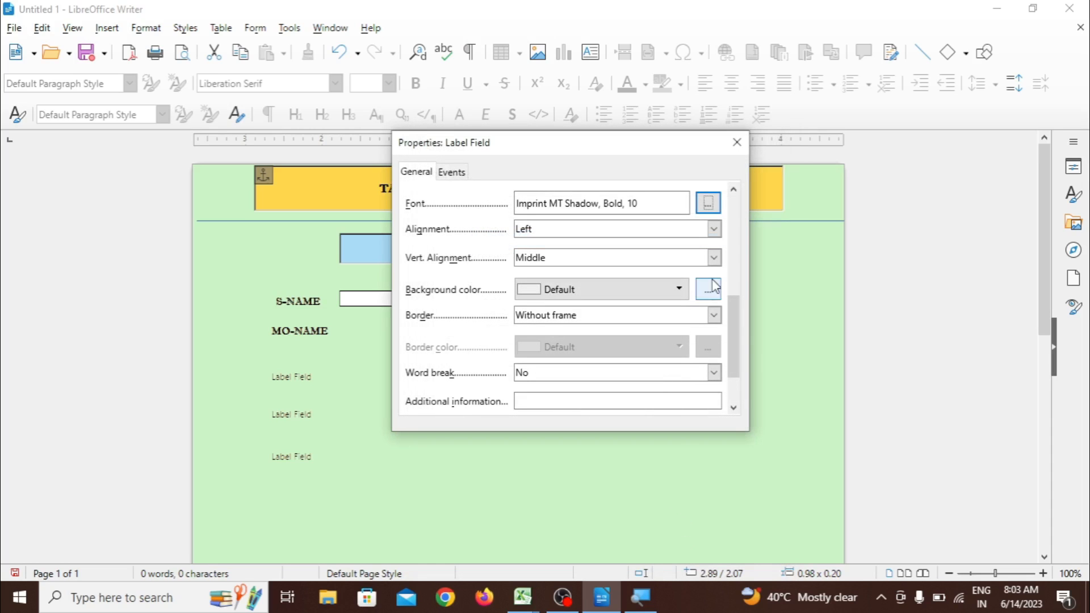
{"action": "left_click", "coordinate": [736, 143]}
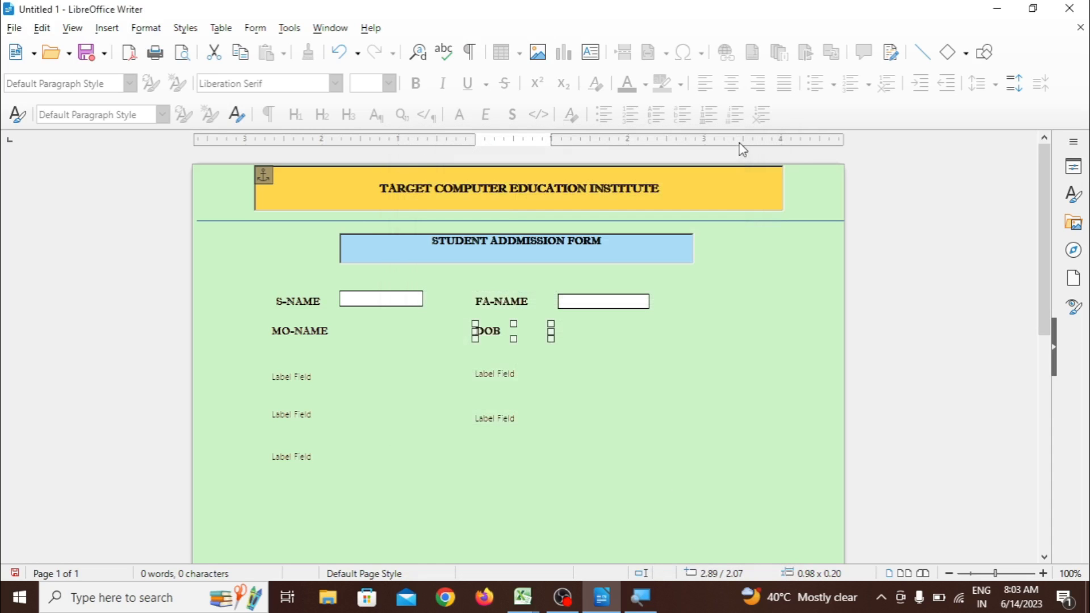
{"action": "left_click", "coordinate": [590, 429]}
Set the text of the label field directly below MO-NAME to GENDER
{"action": "left_click", "coordinate": [295, 378]}
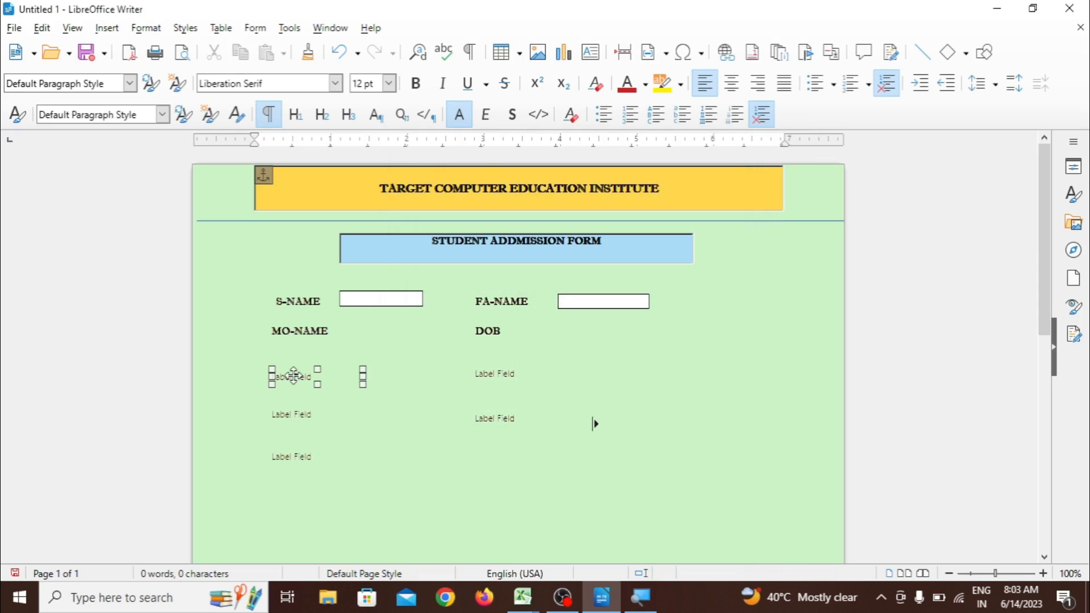
{"action": "right_click", "coordinate": [297, 383]}
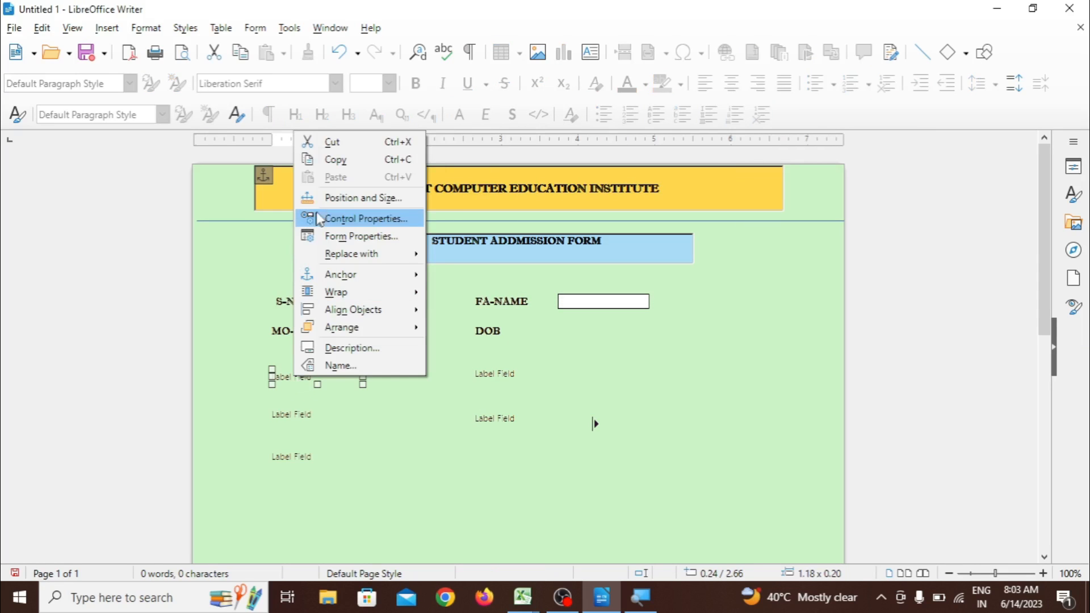
{"action": "left_click", "coordinate": [348, 219]}
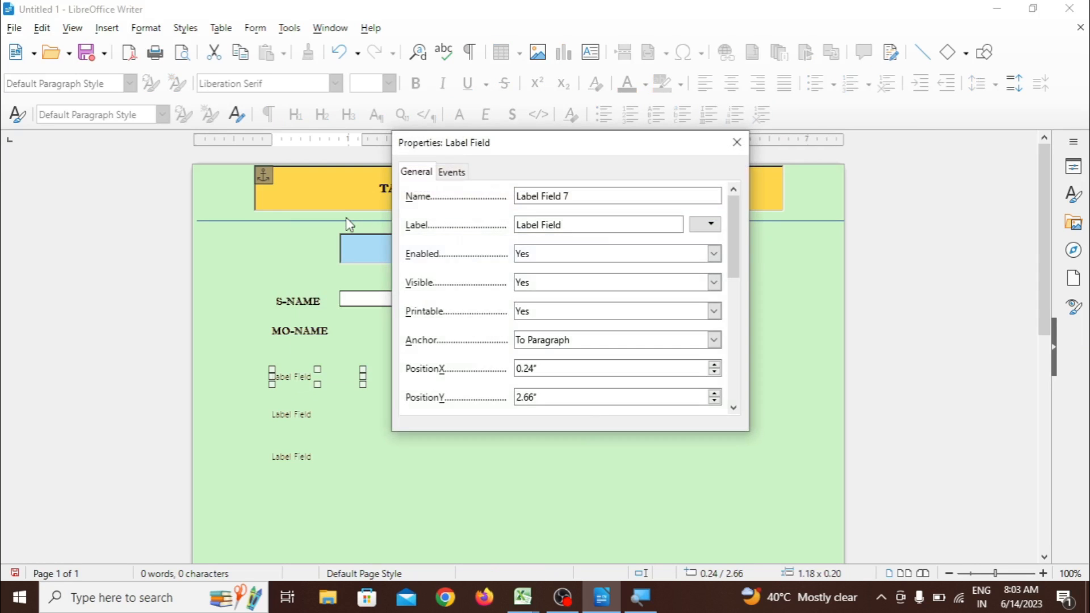
{"action": "left_click", "coordinate": [669, 222]}
{"action": "key", "text": "ctrl+a"}
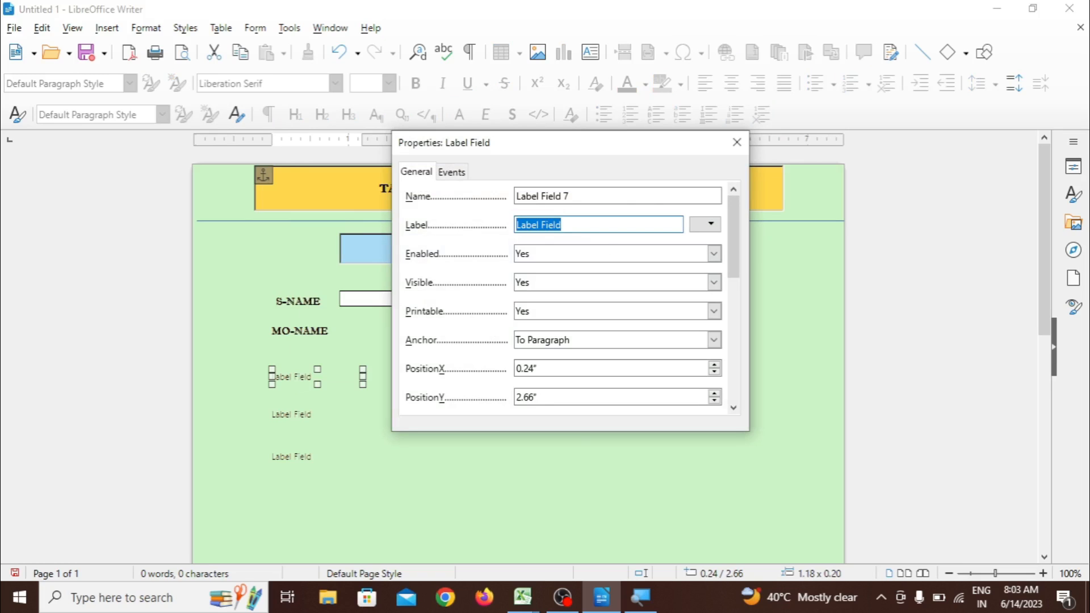
{"action": "type", "text": "GENDER"}
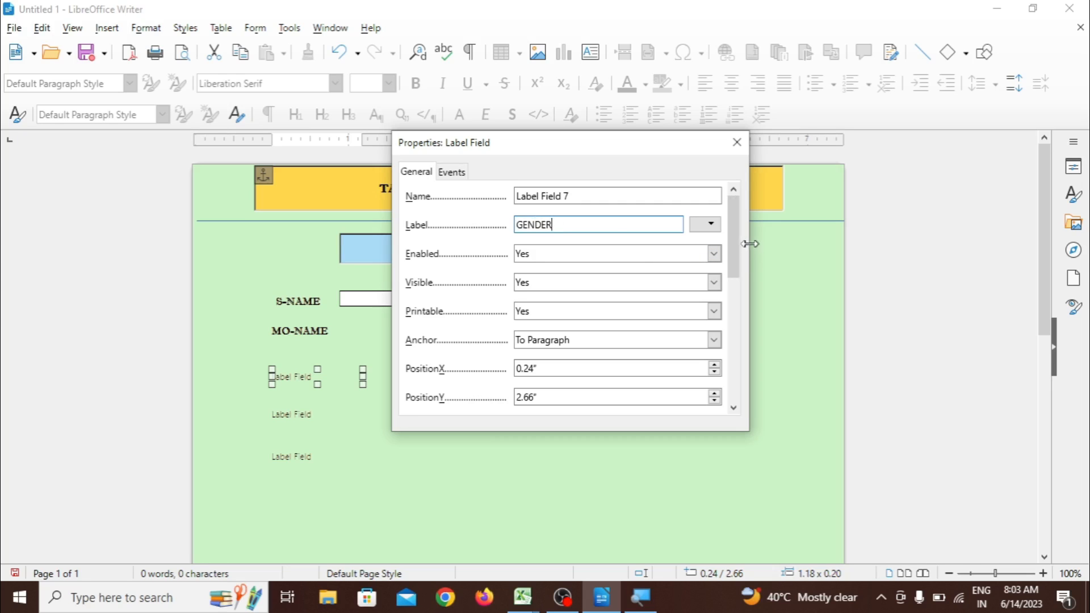
Format the GENDER label in Imprint MT Shadow, Bold, 10 pt, then deselect it and close the properties
{"action": "left_click_drag", "start_coordinate": [731, 240], "coordinate": [742, 315]}
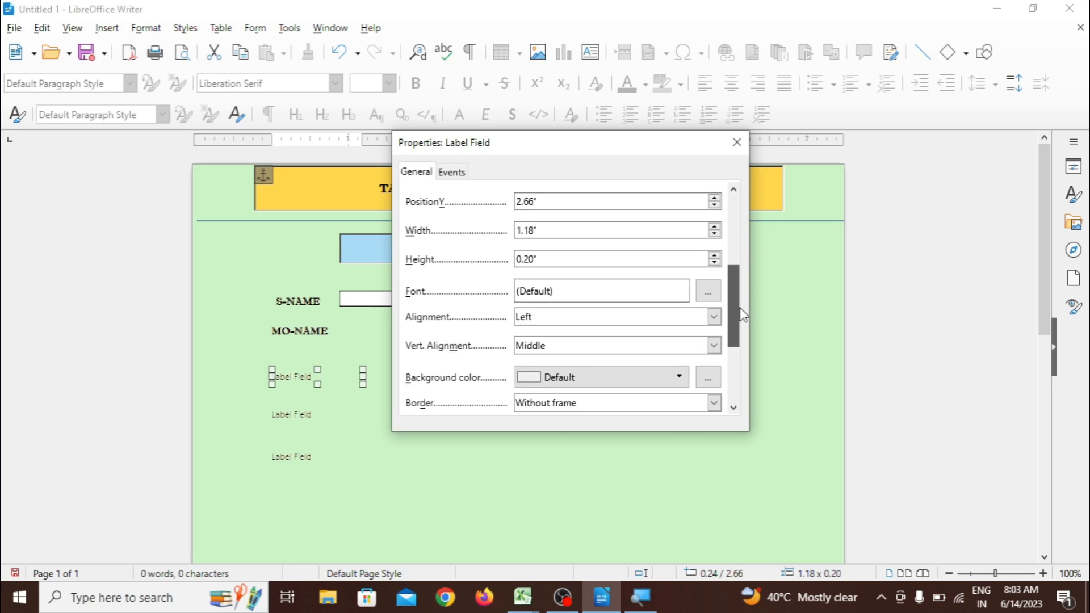
{"action": "left_click", "coordinate": [706, 294]}
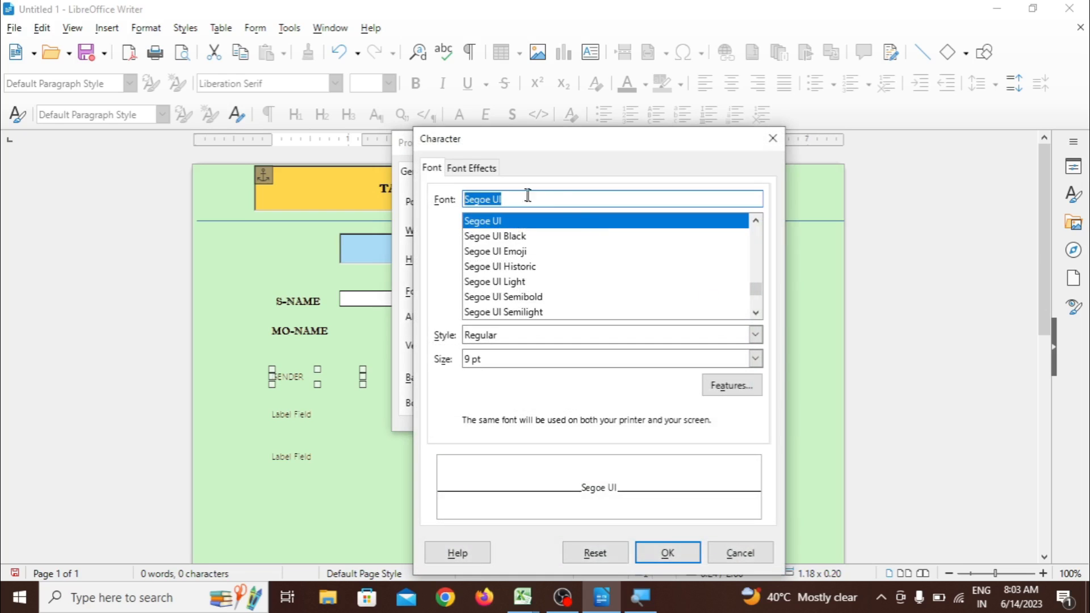
{"action": "type", "text": "Impact"}
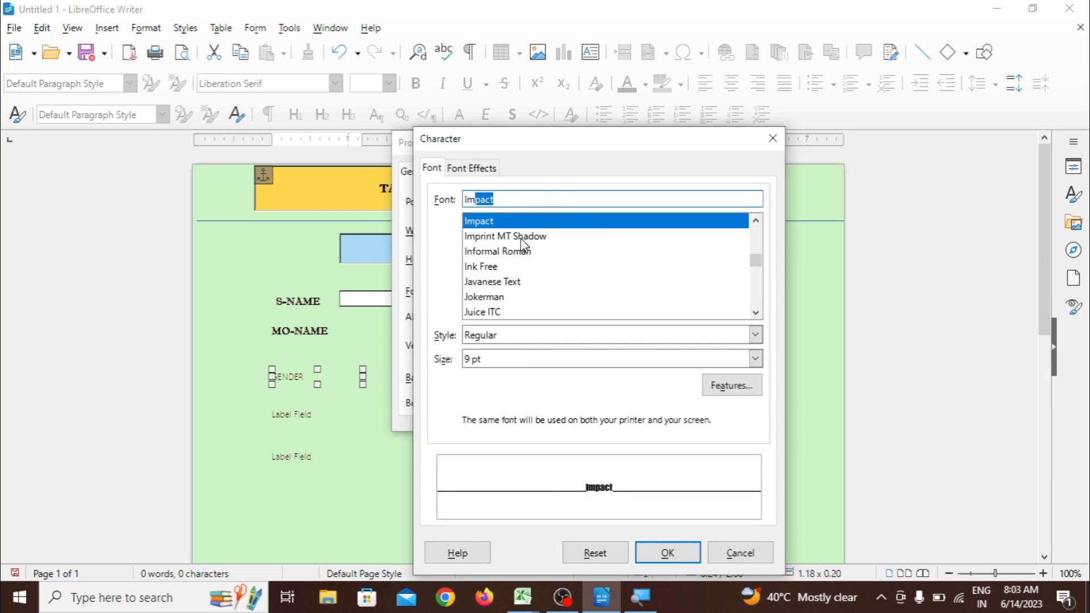
{"action": "left_click", "coordinate": [521, 237]}
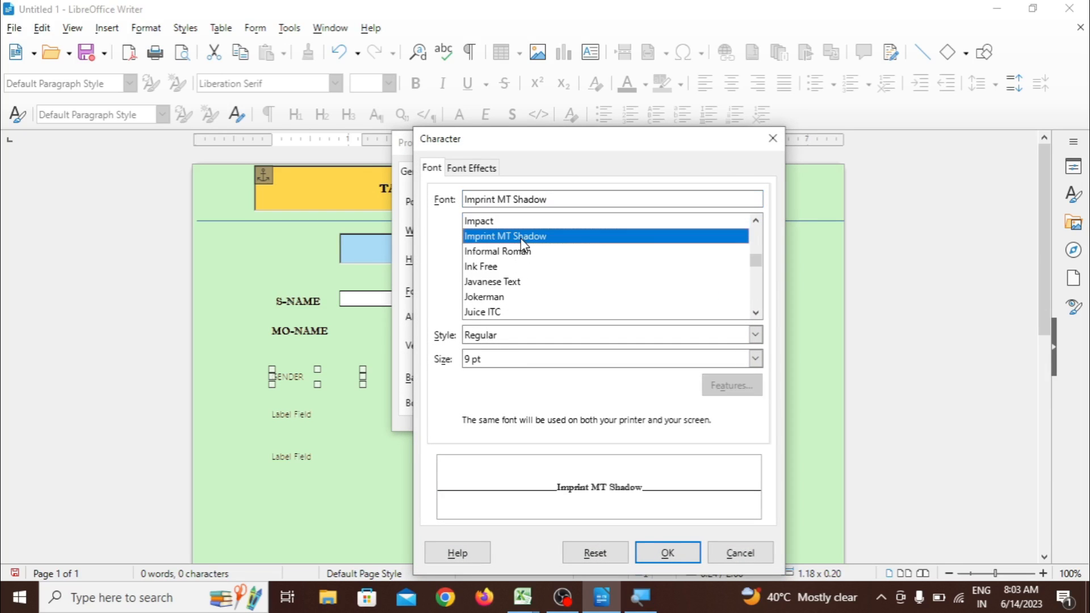
{"action": "left_click", "coordinate": [755, 335]}
{"action": "left_click", "coordinate": [745, 377]}
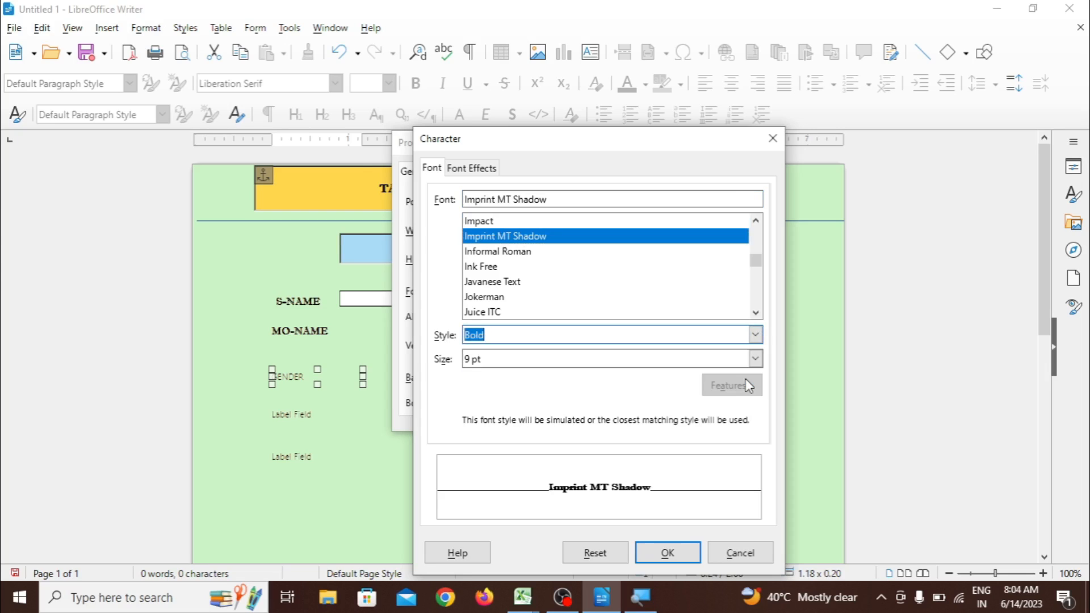
{"action": "key", "text": "Tab"}
{"action": "left_click", "coordinate": [755, 359]}
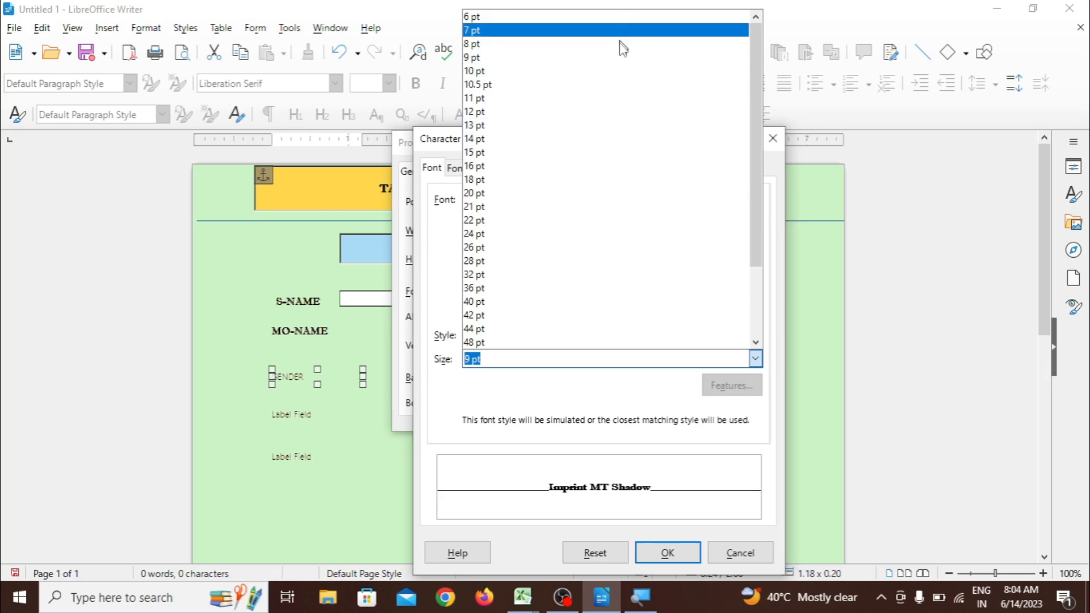
{"action": "left_click", "coordinate": [621, 72]}
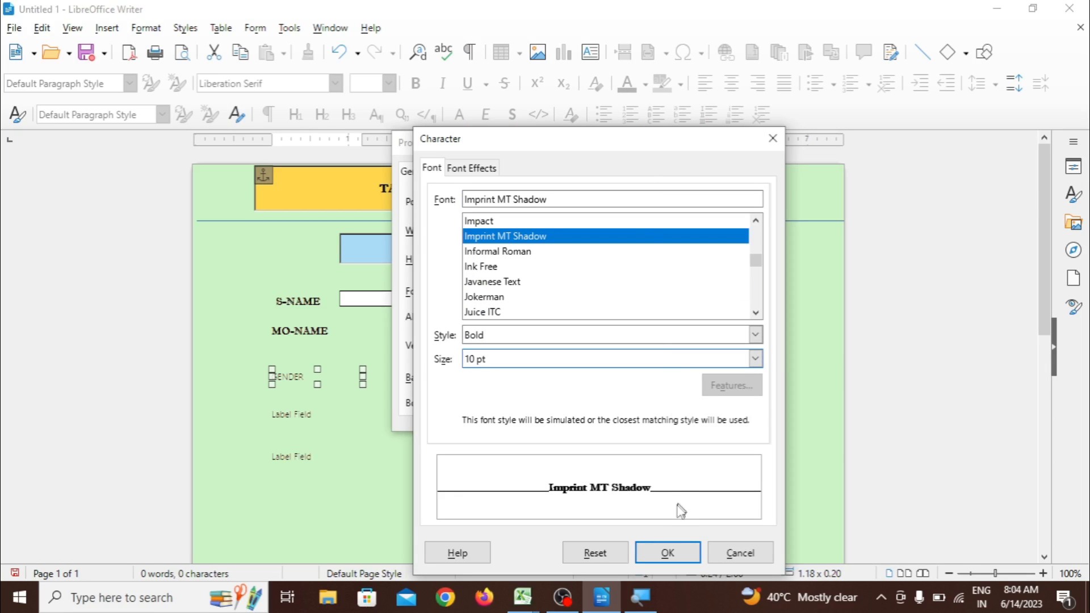
{"action": "left_click", "coordinate": [669, 559]}
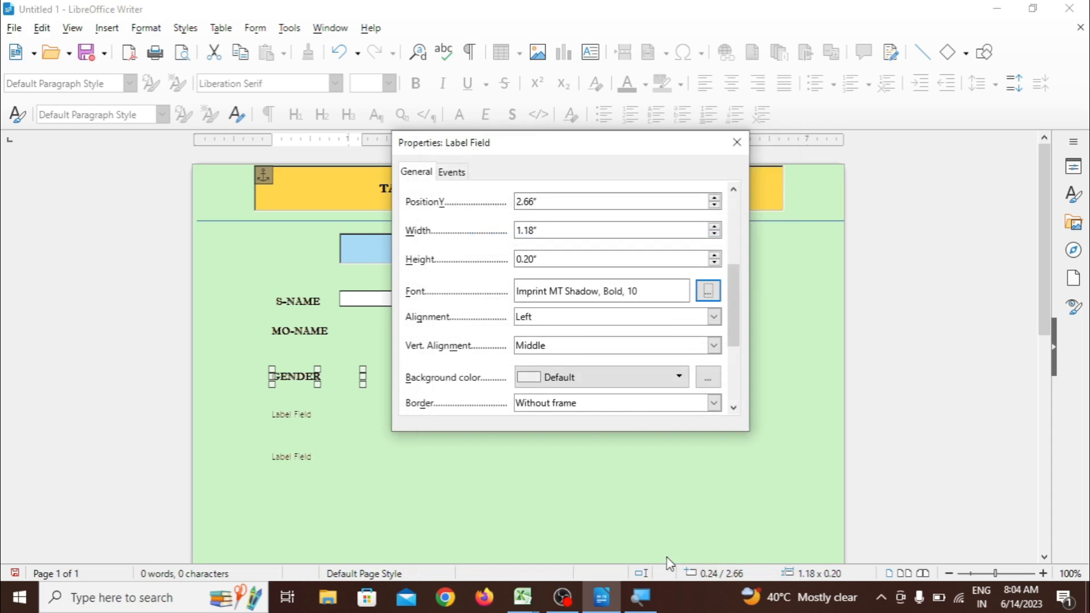
{"action": "left_click", "coordinate": [580, 488]}
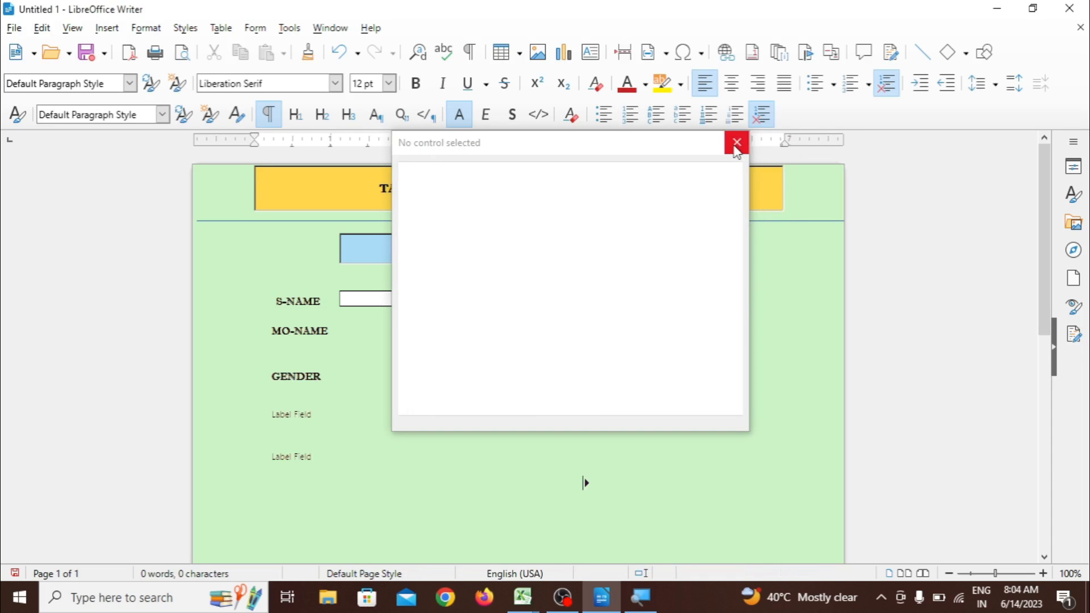
{"action": "left_click", "coordinate": [736, 143]}
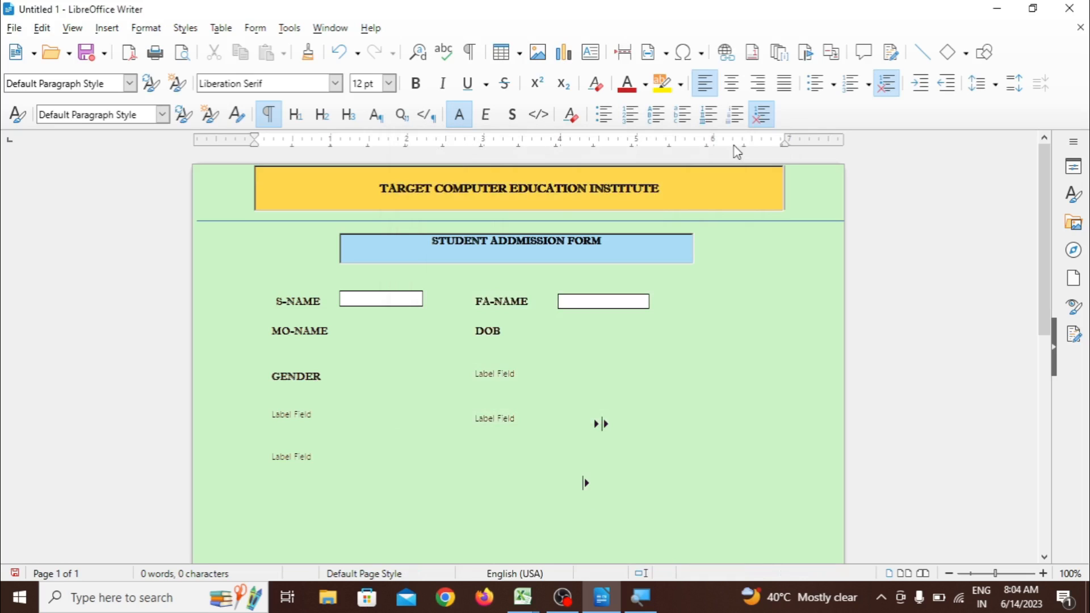
Delete the unused label field directly below DOB
{"action": "left_click", "coordinate": [498, 373]}
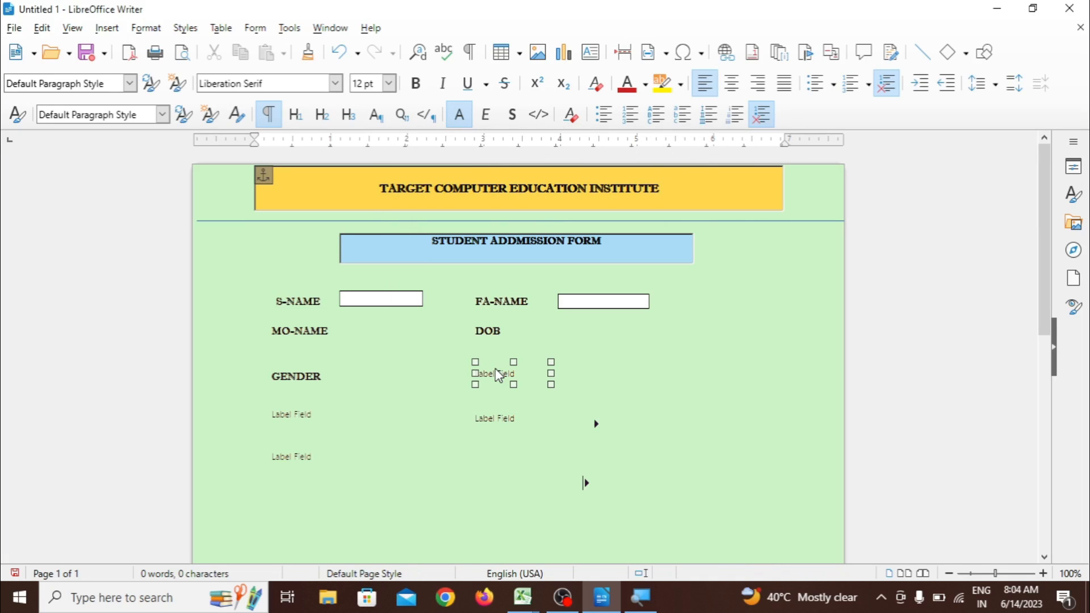
{"action": "key", "text": "Delete"}
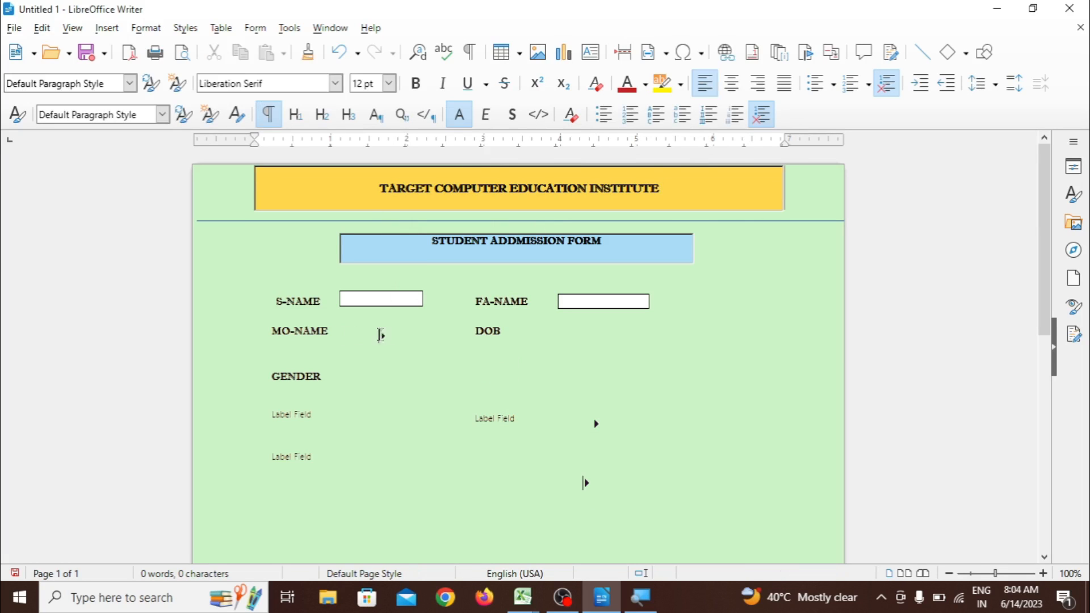
Draw text boxes about 0.99 × 0.20 in beside MO-NAME and about 1.18 × 0.20 in beside DOB
{"action": "left_click", "coordinate": [255, 28]}
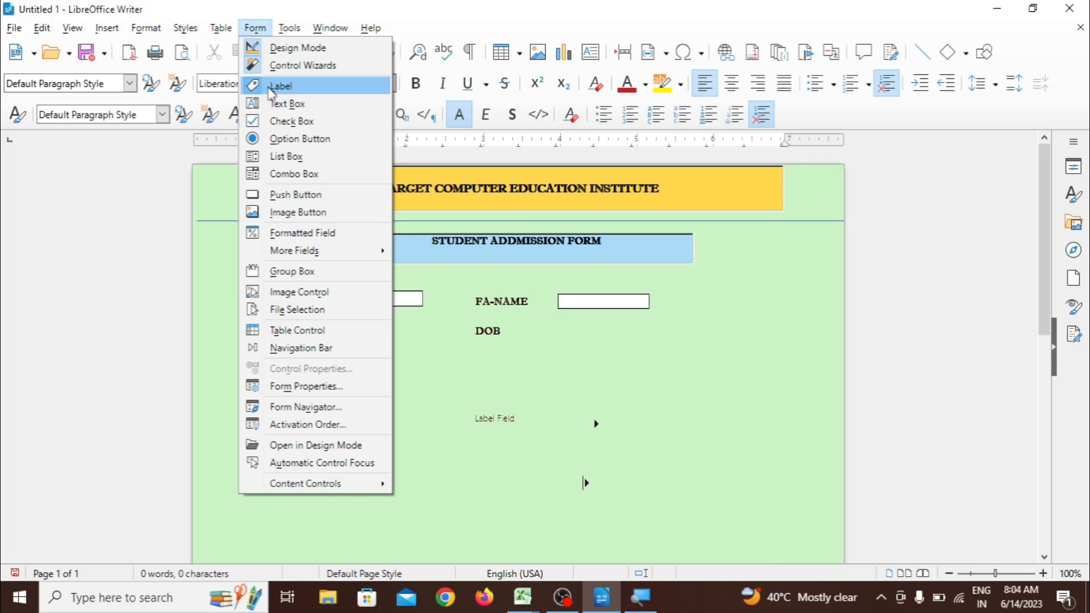
{"action": "left_click", "coordinate": [273, 103]}
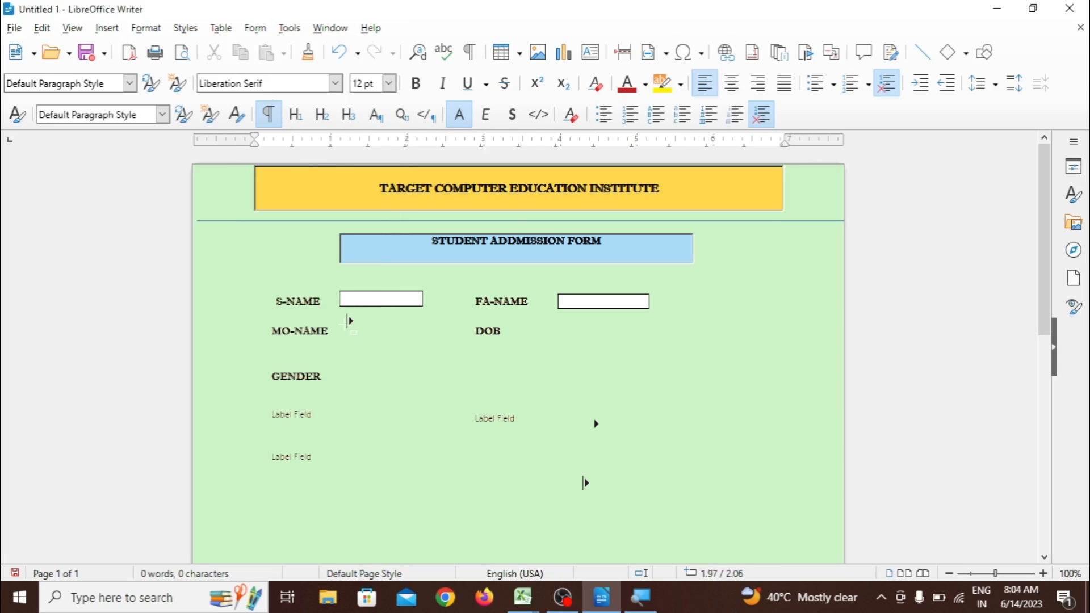
{"action": "mouse_move", "coordinate": [347, 323]}
{"action": "left_mouse_down"}
{"action": "mouse_move", "coordinate": [365, 340]}
{"action": "mouse_move", "coordinate": [426, 340]}
{"action": "left_mouse_up"}
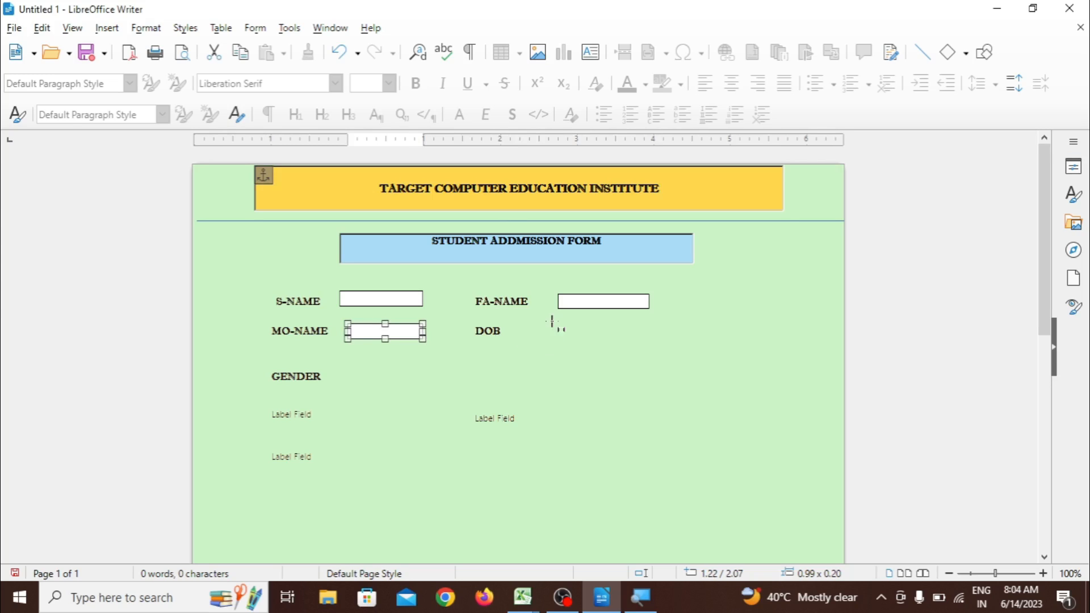
{"action": "left_click_drag", "start_coordinate": [557, 324], "coordinate": [656, 345]}
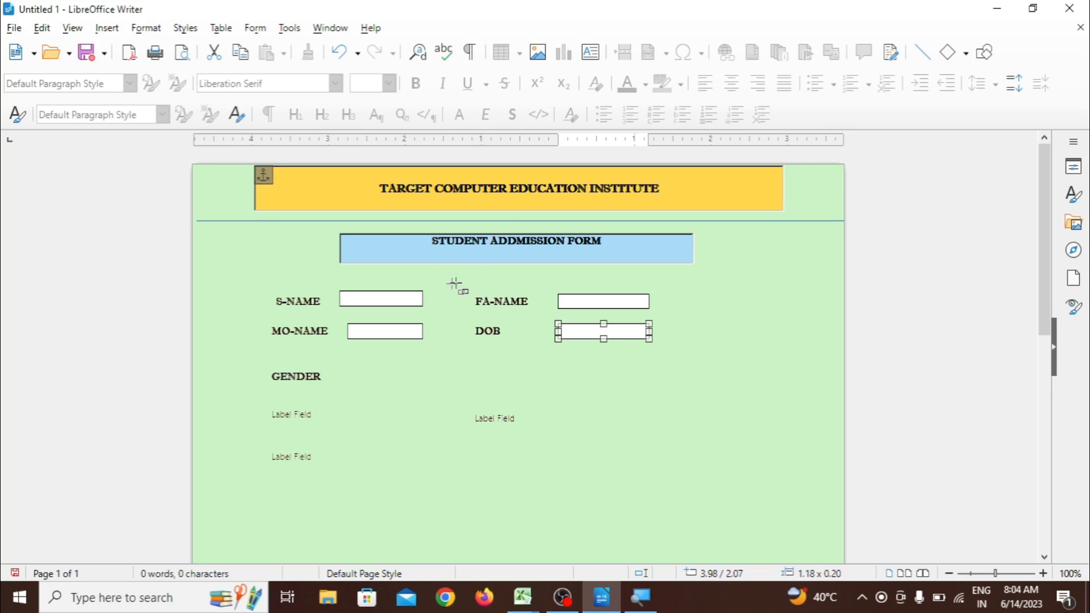
Draw a check box about 0.89 × 0.20 in beside GENDER and set its label to MALE
{"action": "left_click", "coordinate": [255, 28]}
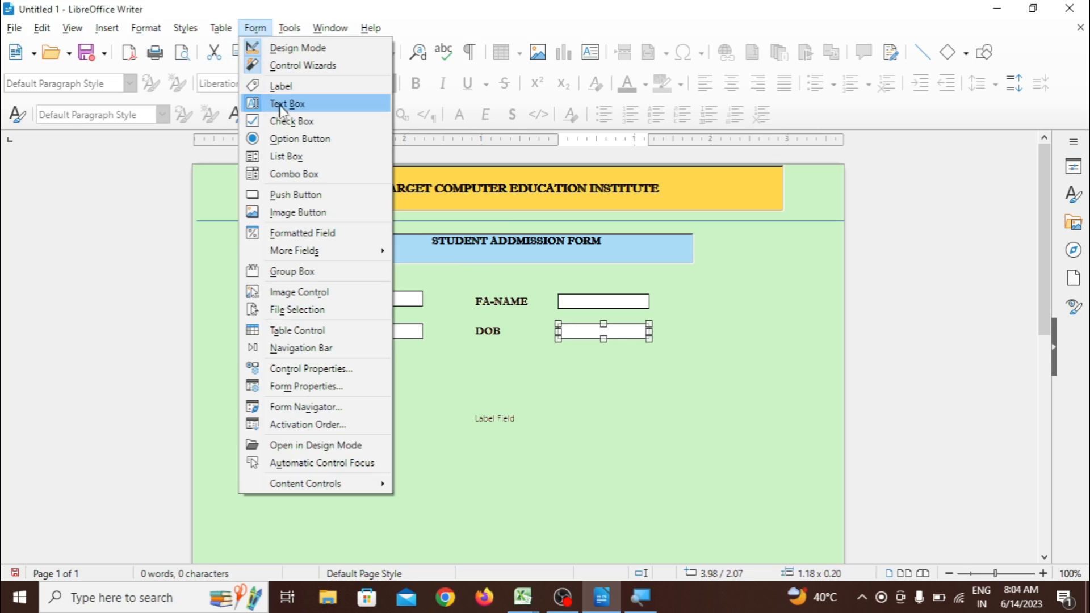
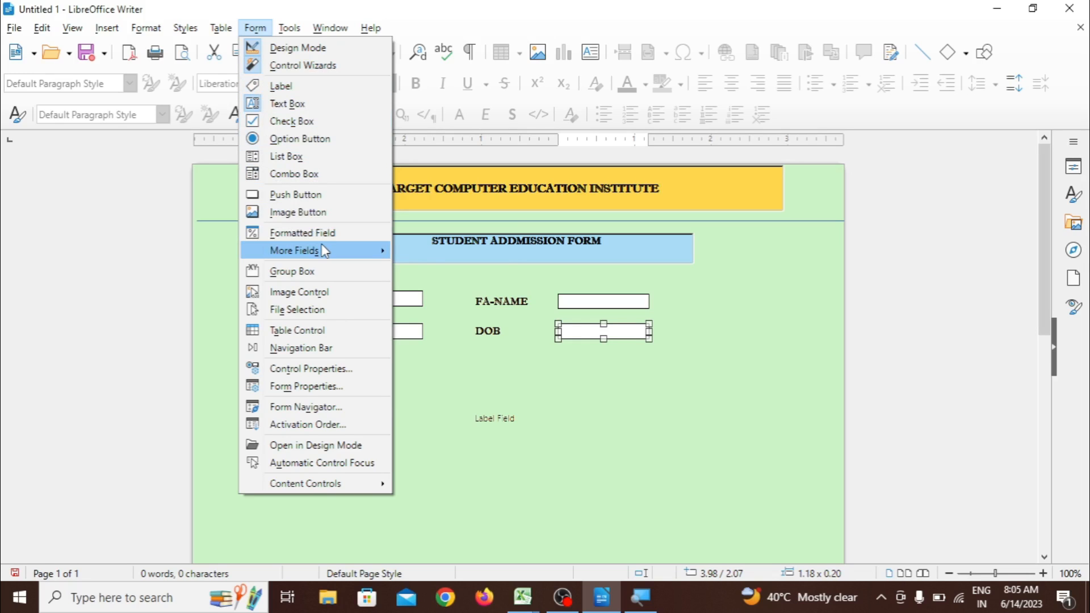
{"action": "mouse_move", "coordinate": [324, 250]}
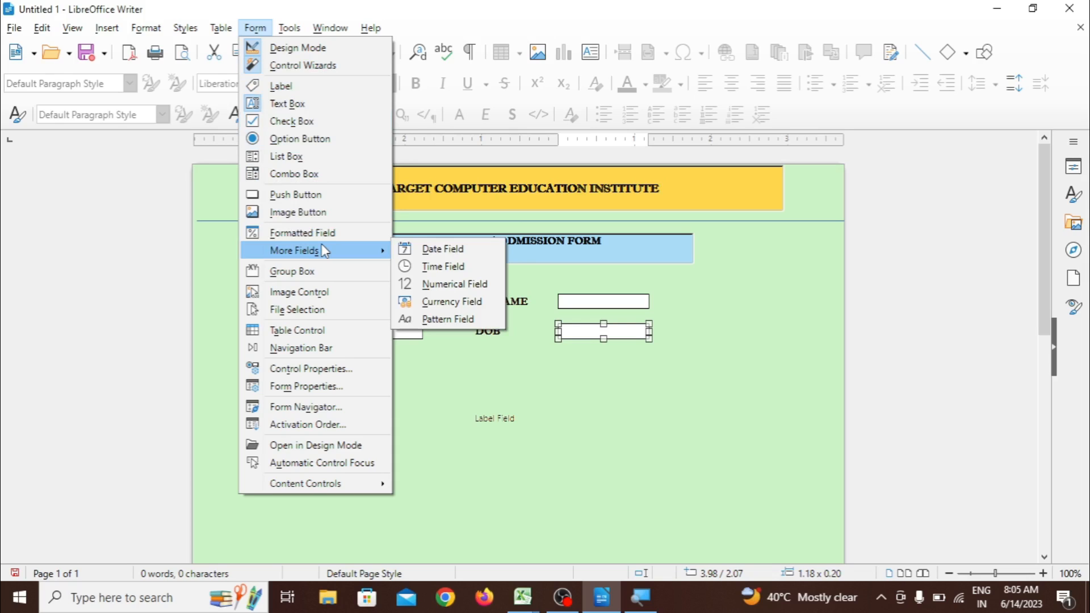
{"action": "left_click", "coordinate": [303, 121]}
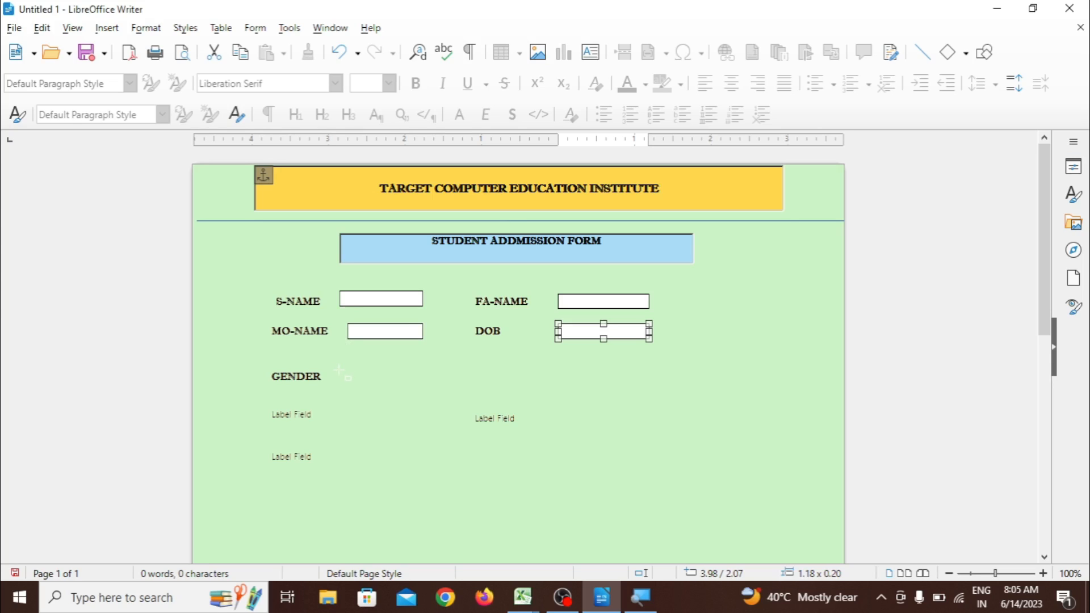
{"action": "left_click_drag", "start_coordinate": [339, 371], "coordinate": [408, 385]}
{"action": "right_click", "coordinate": [393, 378]}
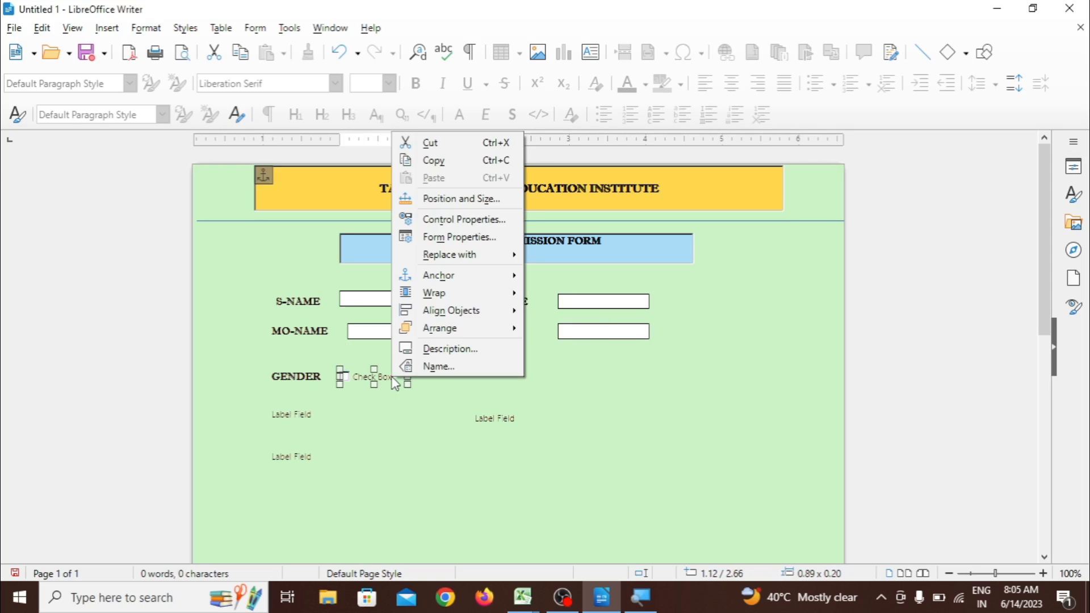
{"action": "left_click", "coordinate": [441, 218]}
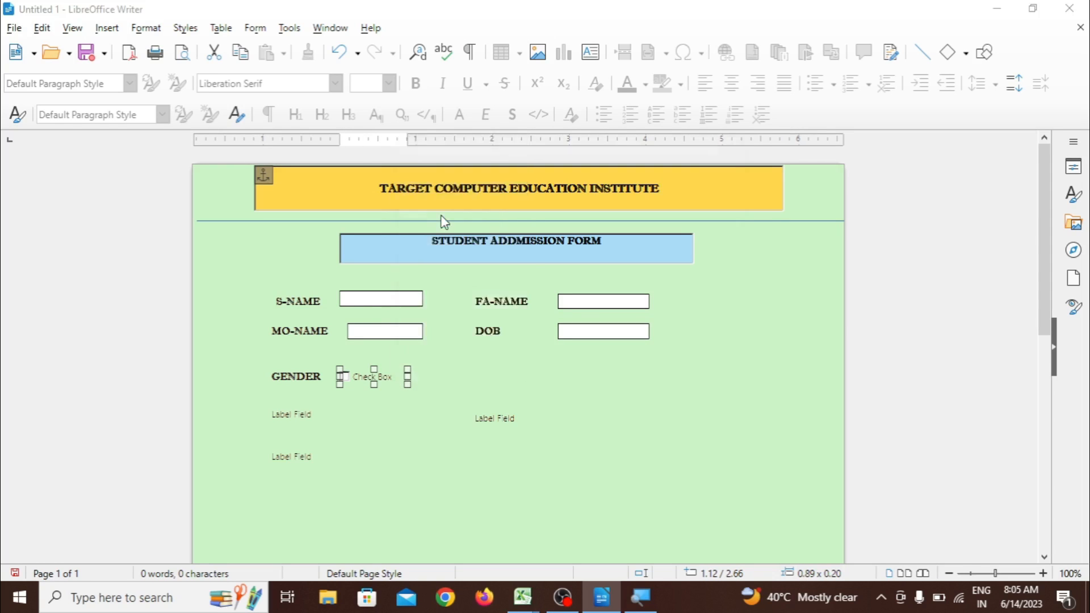
{"action": "triple_click", "coordinate": [539, 224]}
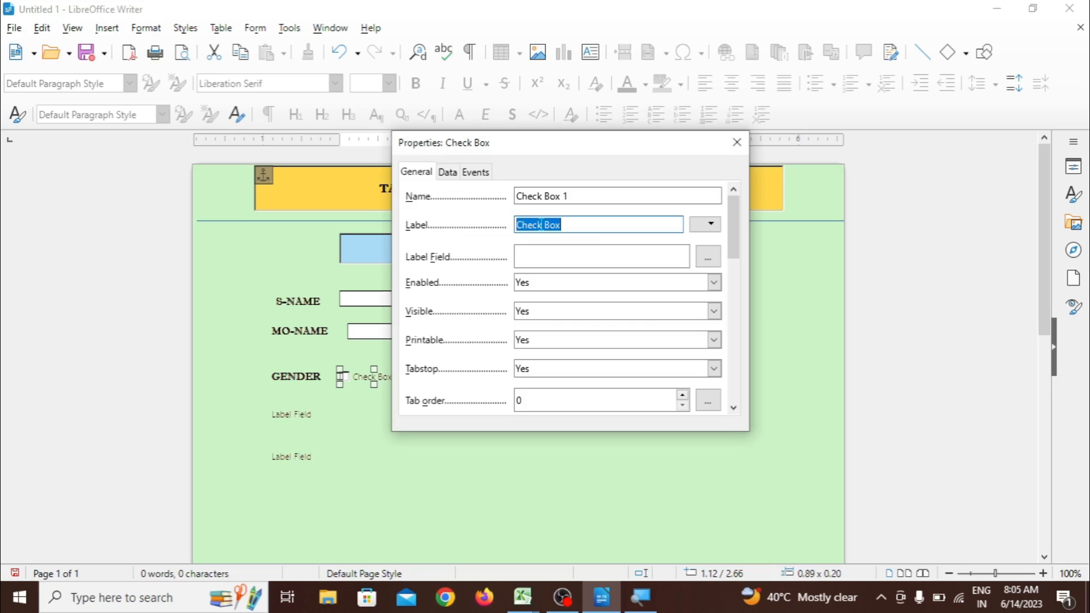
{"action": "type", "text": "MALE"}
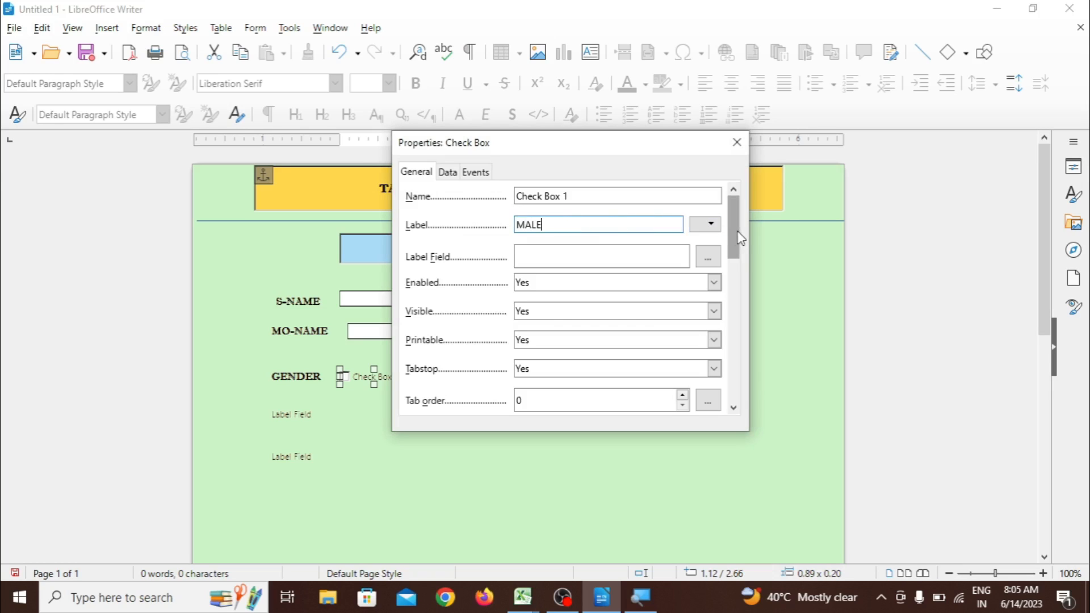
Set the MALE check box's default status to Selected
{"action": "scroll", "coordinate": [740, 242], "scroll_direction": "down", "scroll_amount": 1}
{"action": "left_click_drag", "start_coordinate": [741, 243], "coordinate": [759, 283]}
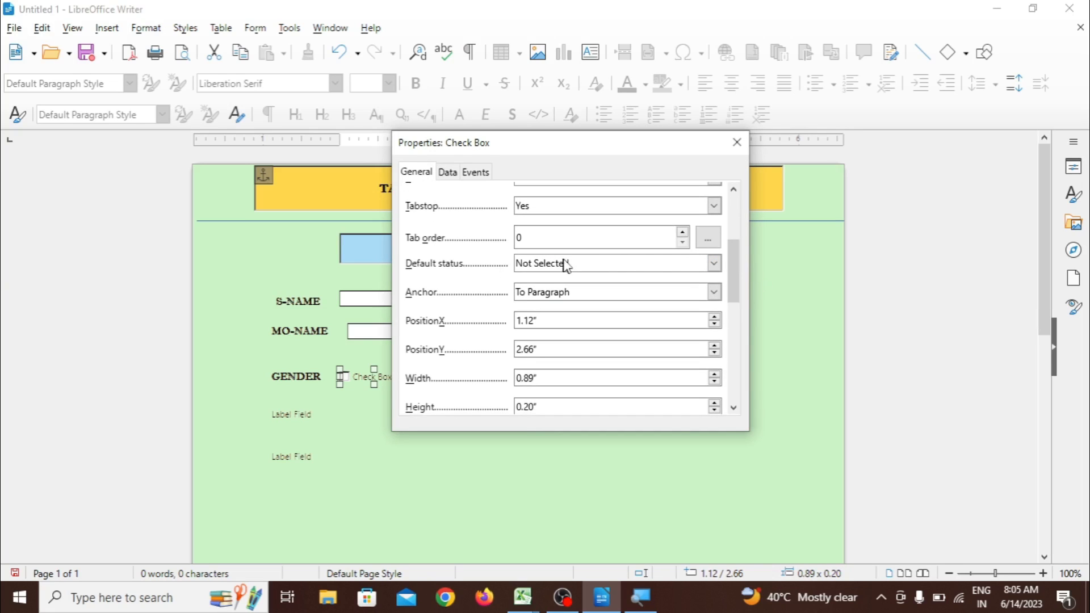
{"action": "left_click", "coordinate": [714, 262]}
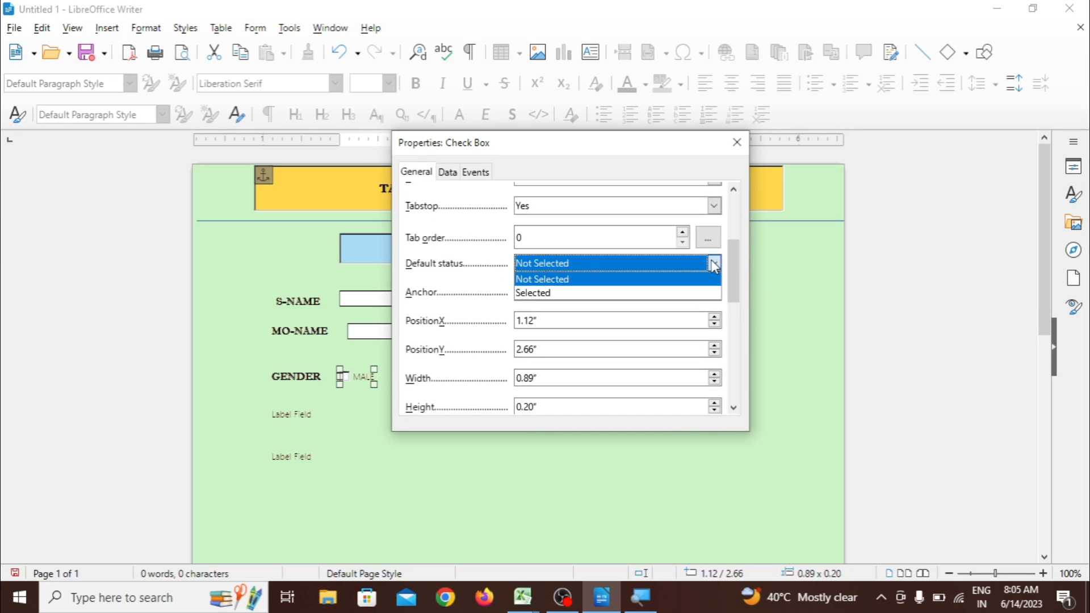
{"action": "left_click", "coordinate": [713, 293]}
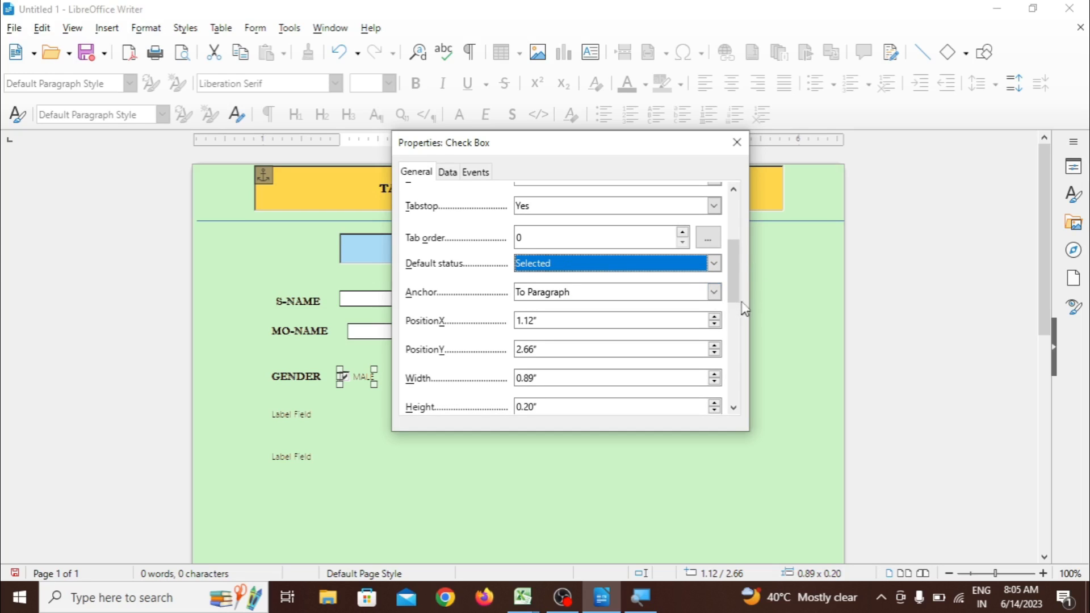
Set the MALE check box's font to Imprint MT Shadow, Bold, and close its properties
{"action": "scroll", "coordinate": [747, 318], "scroll_direction": "down", "scroll_amount": 3}
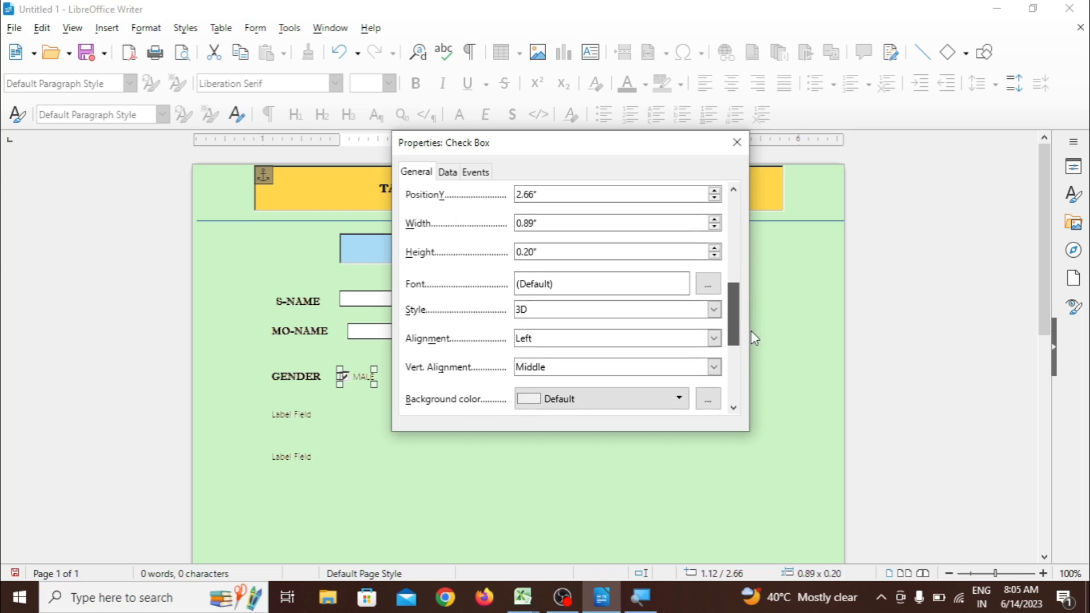
{"action": "left_click", "coordinate": [710, 276]}
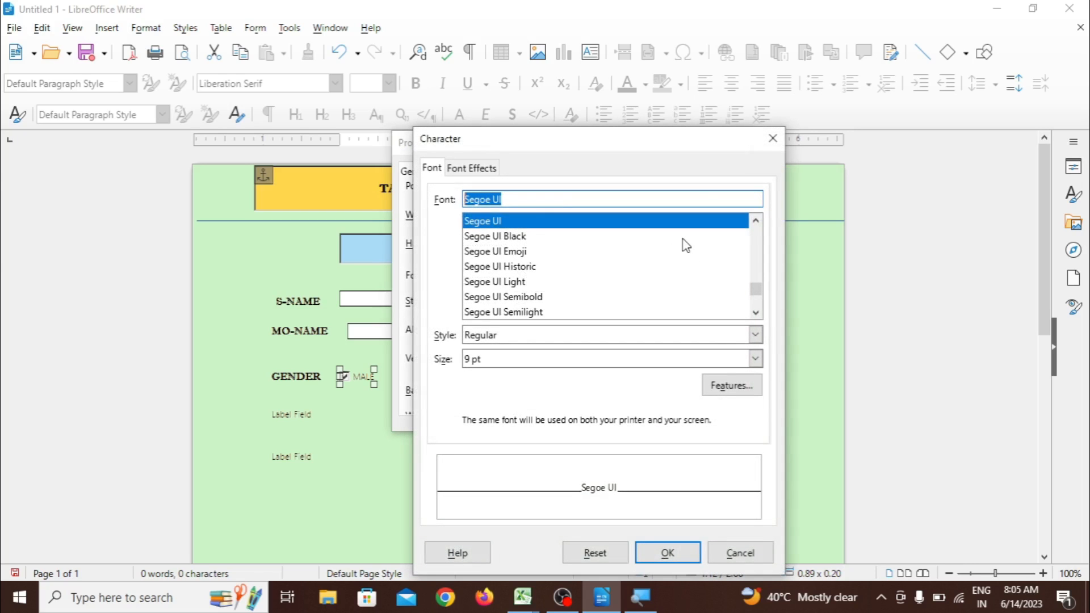
{"action": "type", "text": "Imprint MT Shadow"}
{"action": "left_click", "coordinate": [652, 241]}
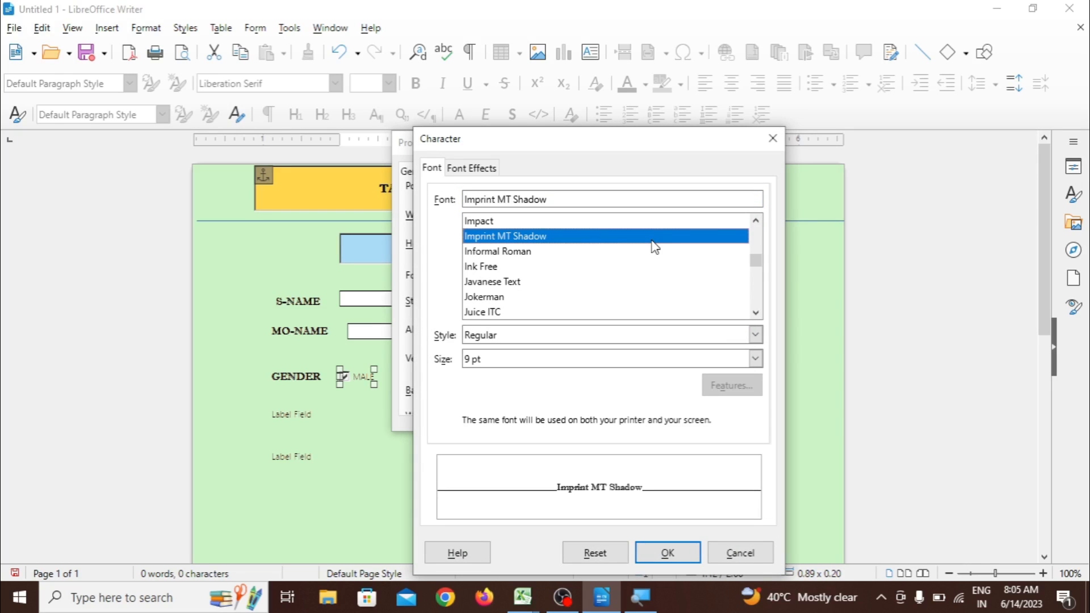
{"action": "left_click", "coordinate": [755, 334]}
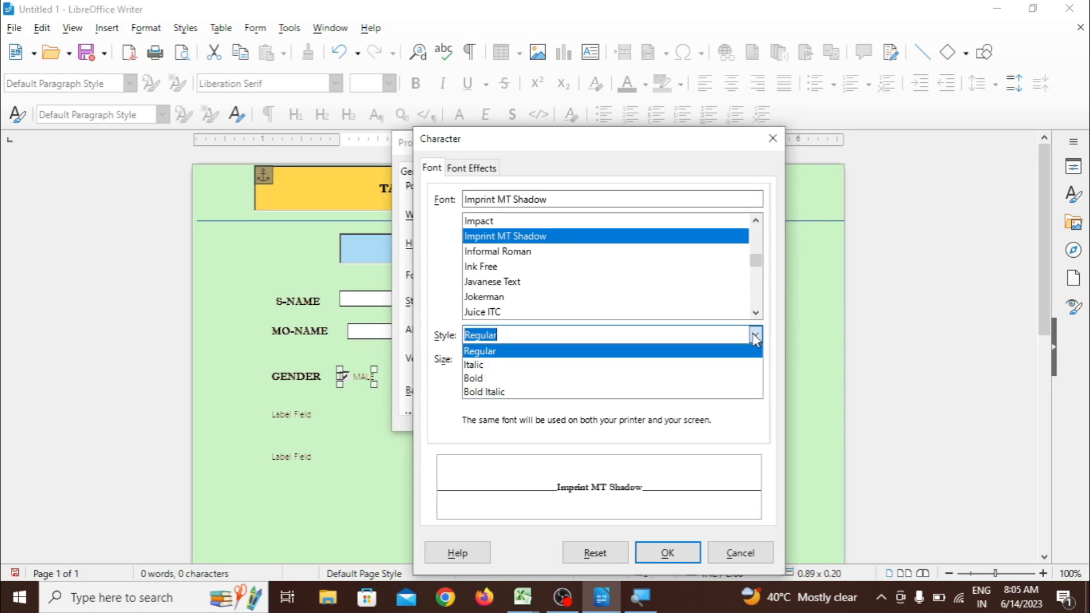
{"action": "left_click", "coordinate": [741, 379]}
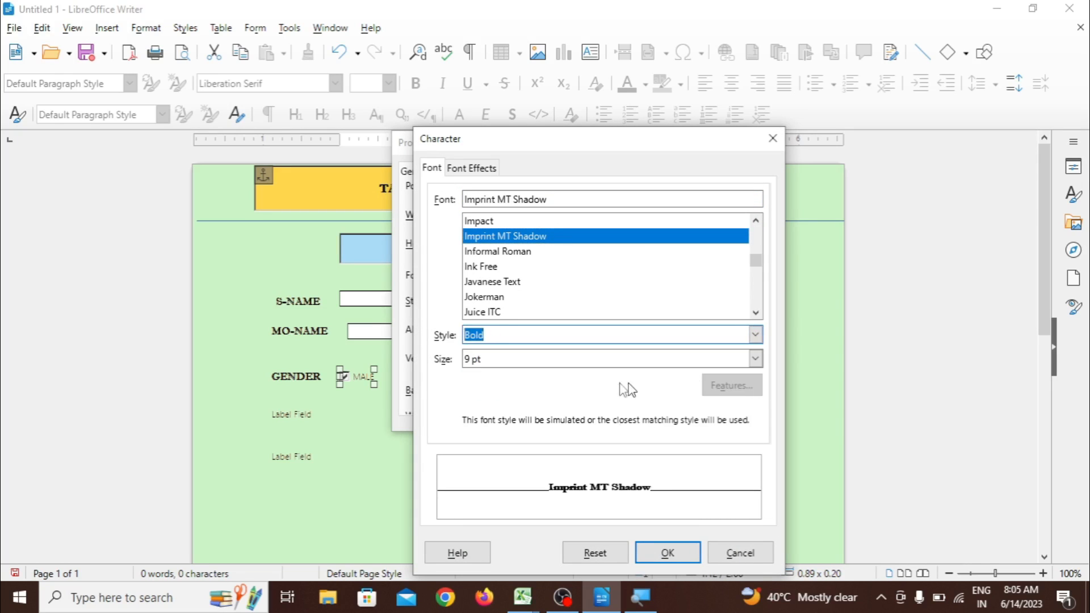
{"action": "left_click", "coordinate": [667, 553]}
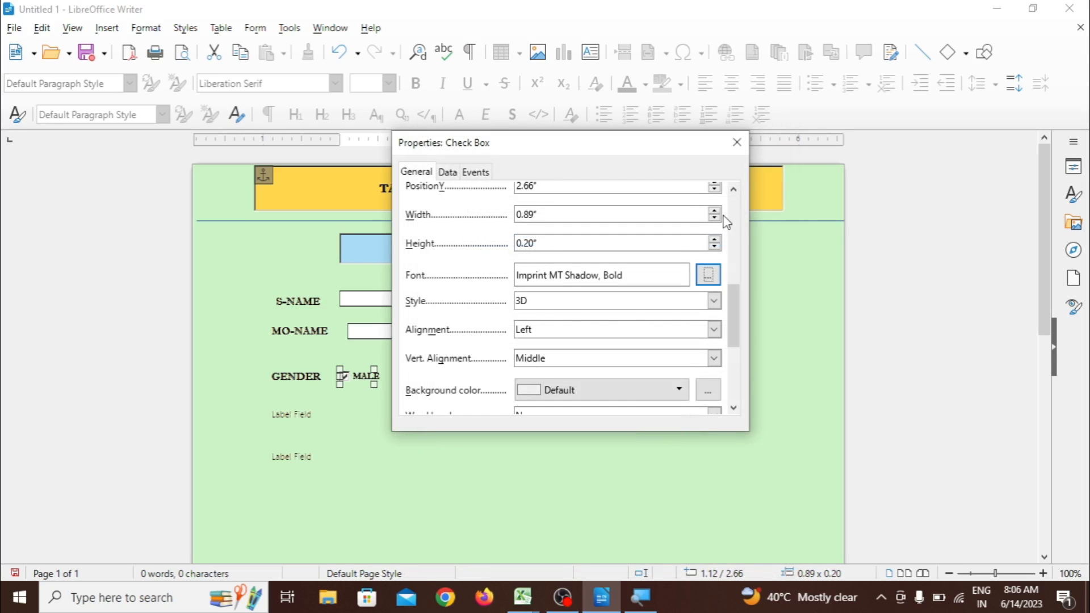
{"action": "left_click", "coordinate": [737, 144]}
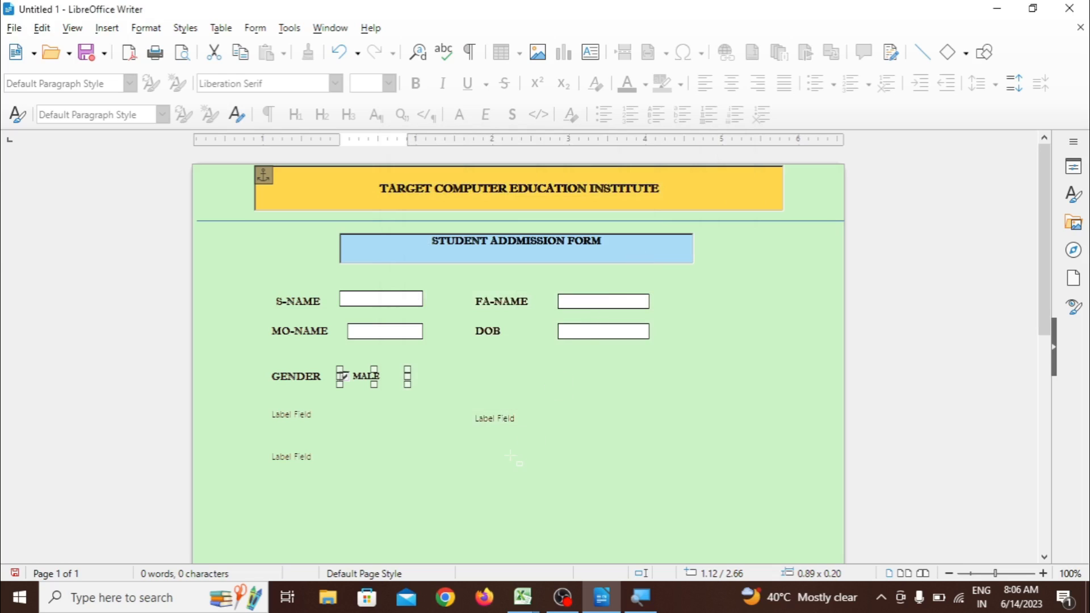
{"action": "left_click", "coordinate": [343, 381]}
{"action": "left_click", "coordinate": [420, 466]}
{"action": "left_click", "coordinate": [343, 379]}
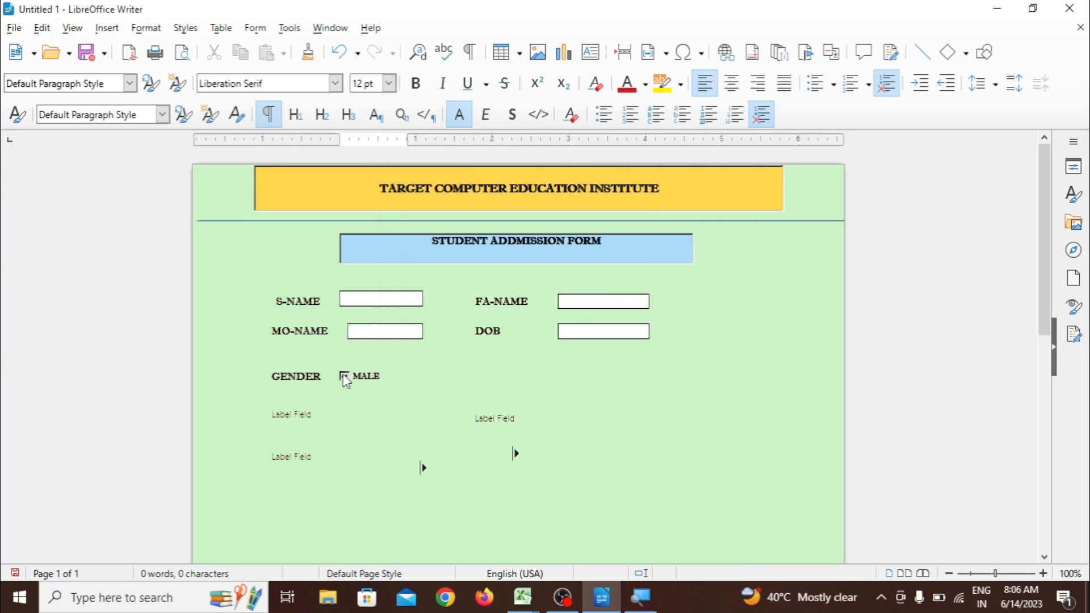
Draw a second check box about 0.49 × 0.20 in beside the MALE check box in the GENDER row
{"action": "left_click", "coordinate": [447, 478]}
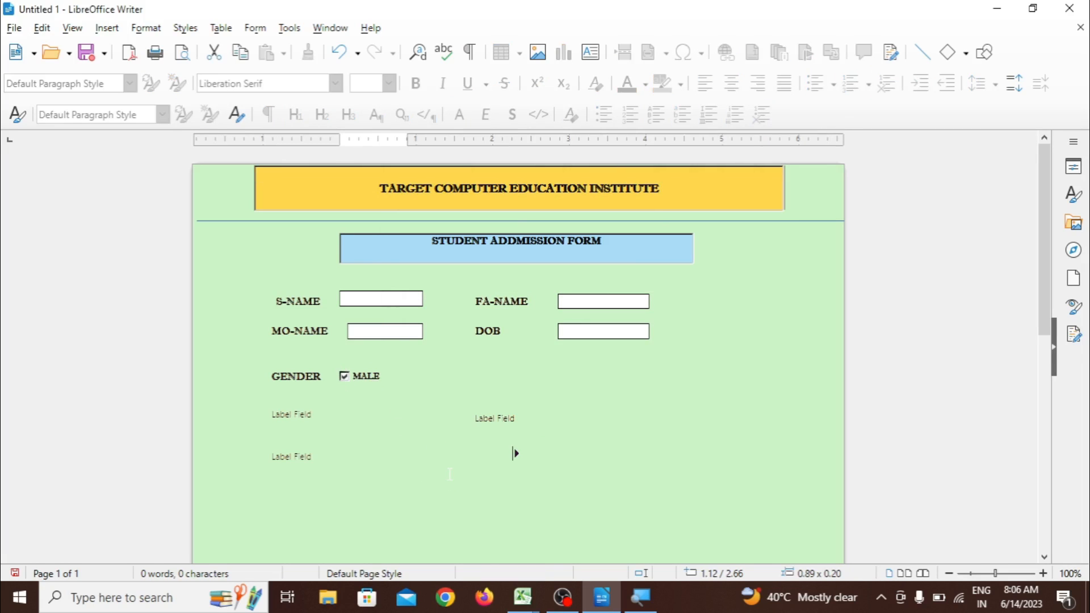
{"action": "left_click", "coordinate": [252, 30]}
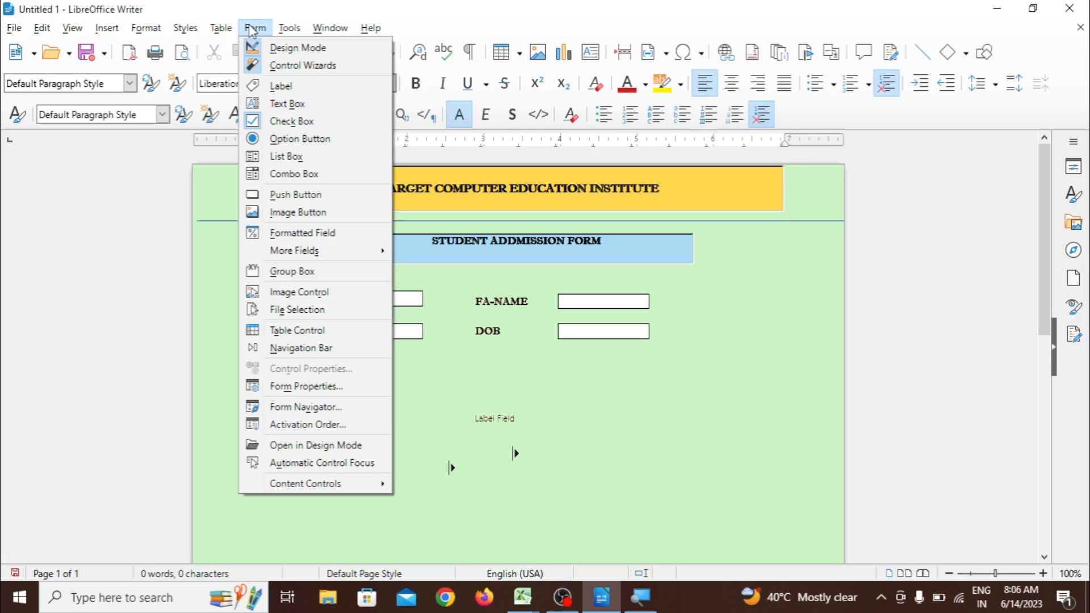
{"action": "left_click", "coordinate": [292, 121]}
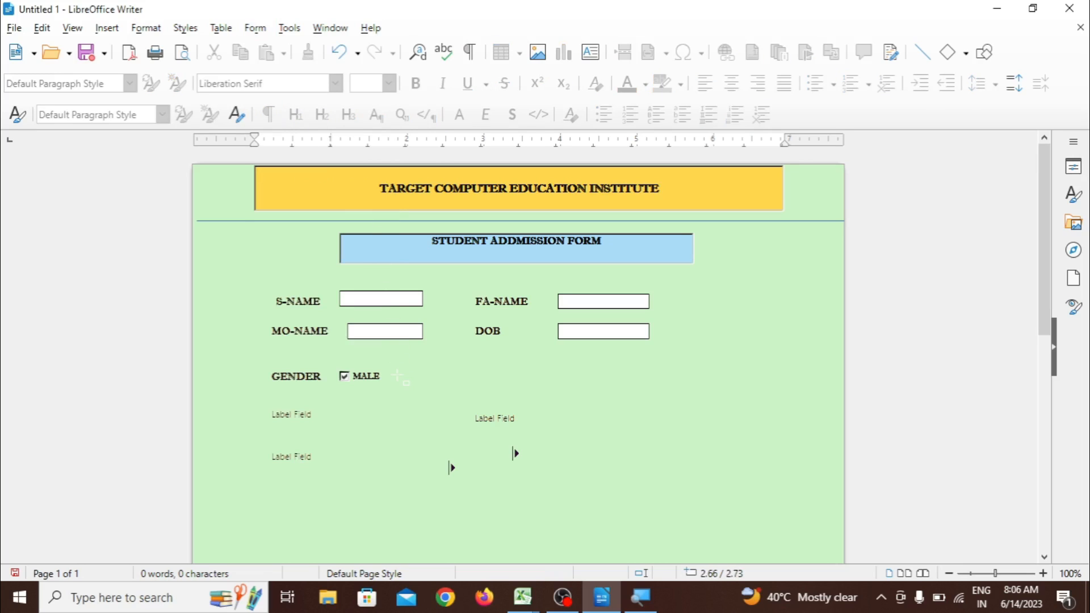
{"action": "left_click_drag", "start_coordinate": [399, 377], "coordinate": [440, 393]}
{"action": "left_click", "coordinate": [441, 392]}
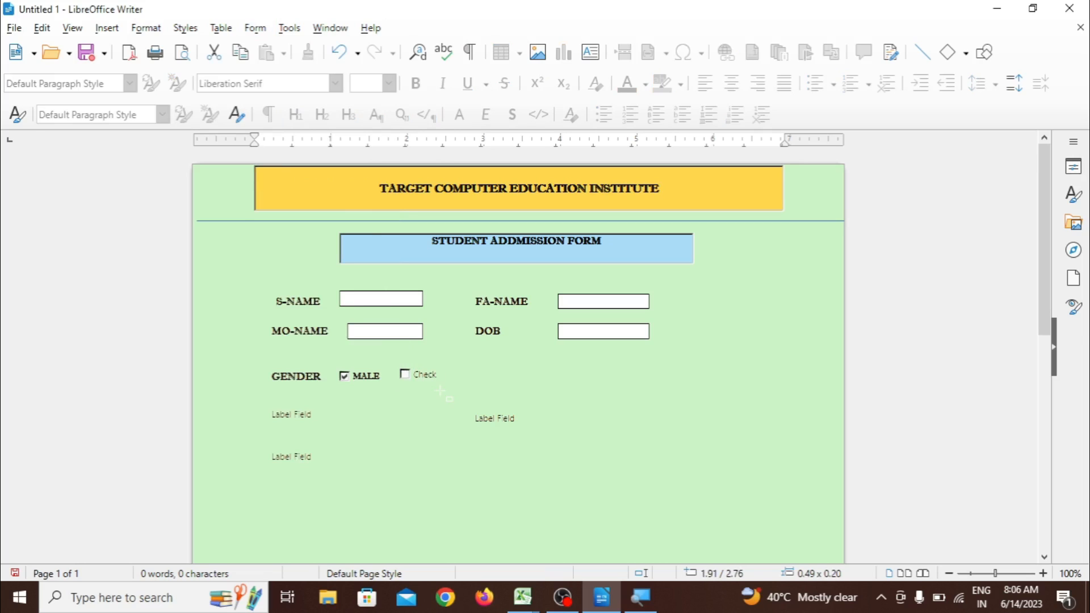
Set the new check box's label to FEMALE in its control properties
{"action": "left_click", "coordinate": [426, 374]}
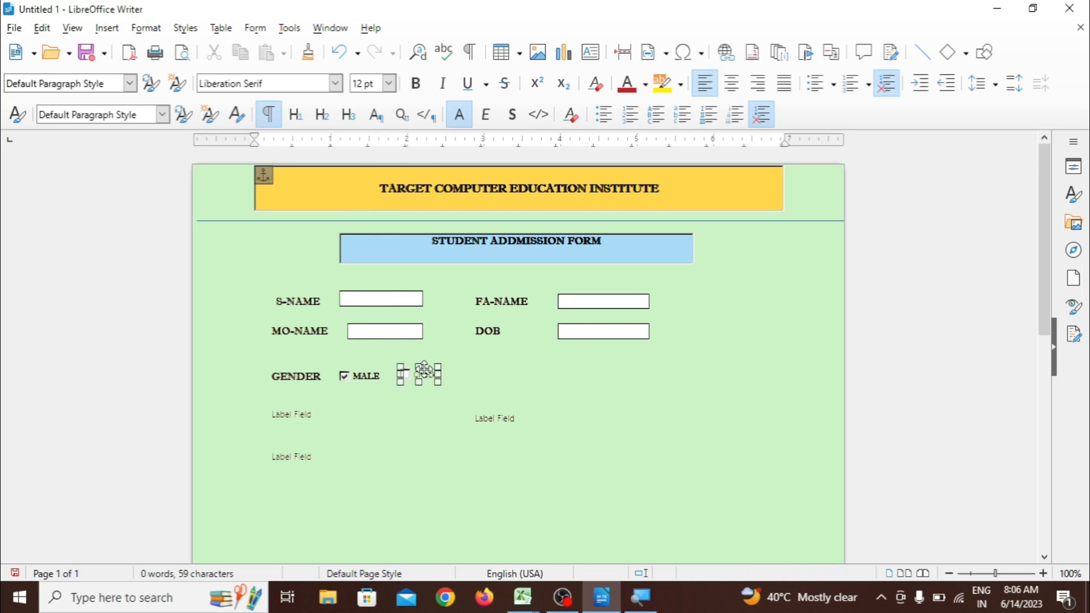
{"action": "right_click", "coordinate": [427, 376]}
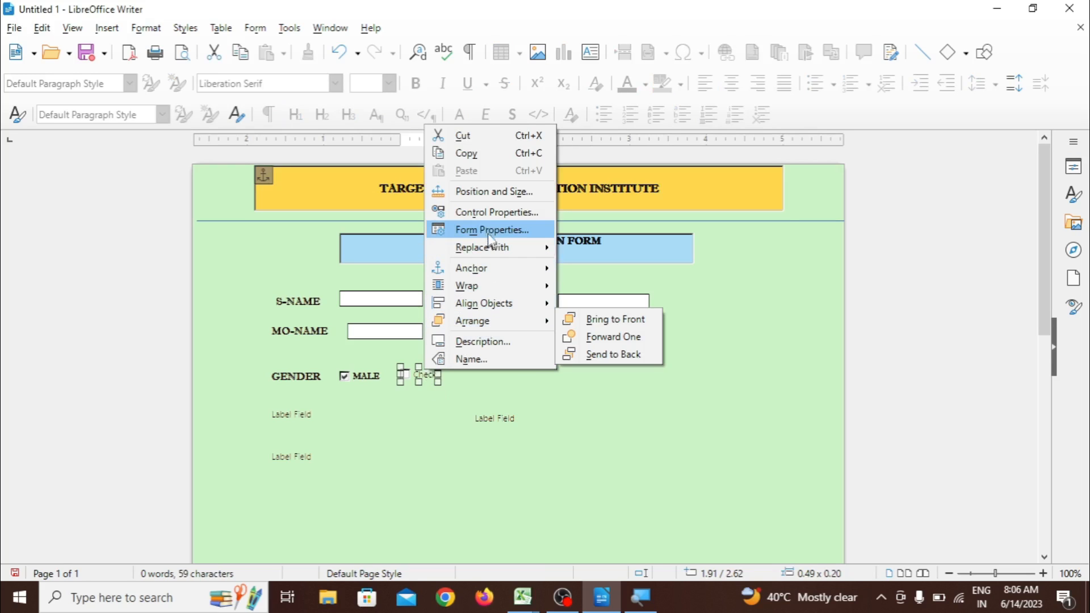
{"action": "left_click", "coordinate": [493, 217]}
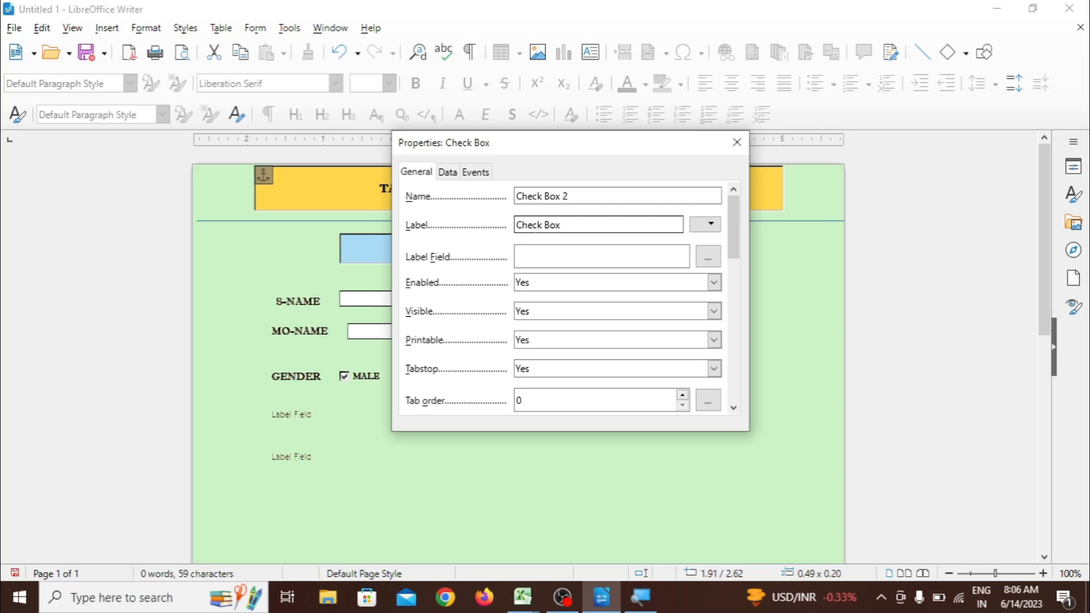
{"action": "left_click", "coordinate": [533, 225]}
{"action": "triple_click", "coordinate": [534, 225]}
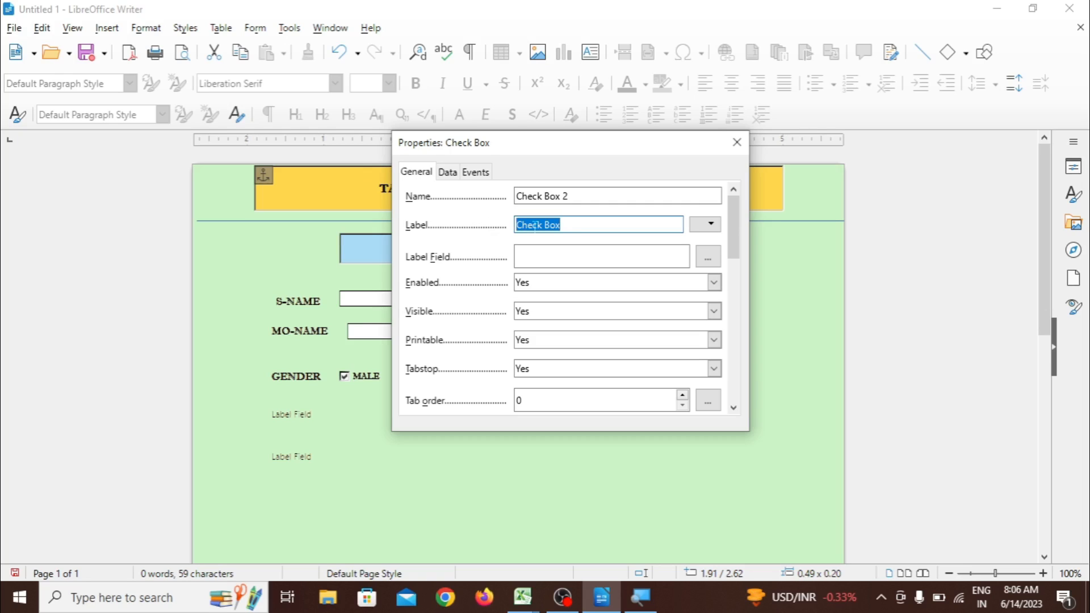
{"action": "type", "text": "FEMALE"}
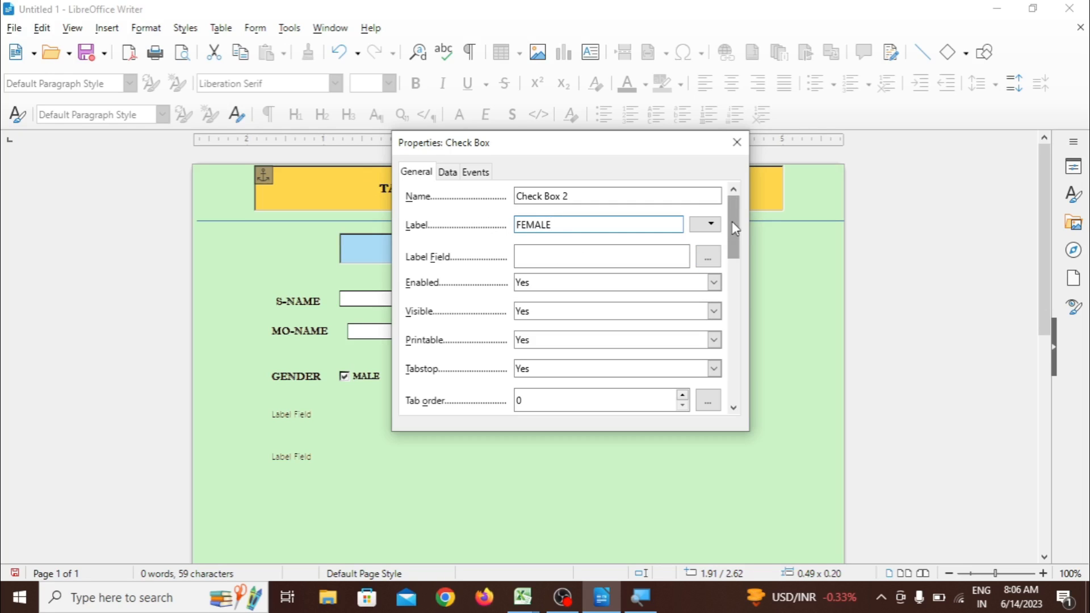
Set the FEMALE check box's default status to Selected
{"action": "scroll", "coordinate": [738, 250], "scroll_direction": "down", "scroll_amount": 3}
{"action": "scroll", "coordinate": [740, 261], "scroll_direction": "down", "scroll_amount": 3}
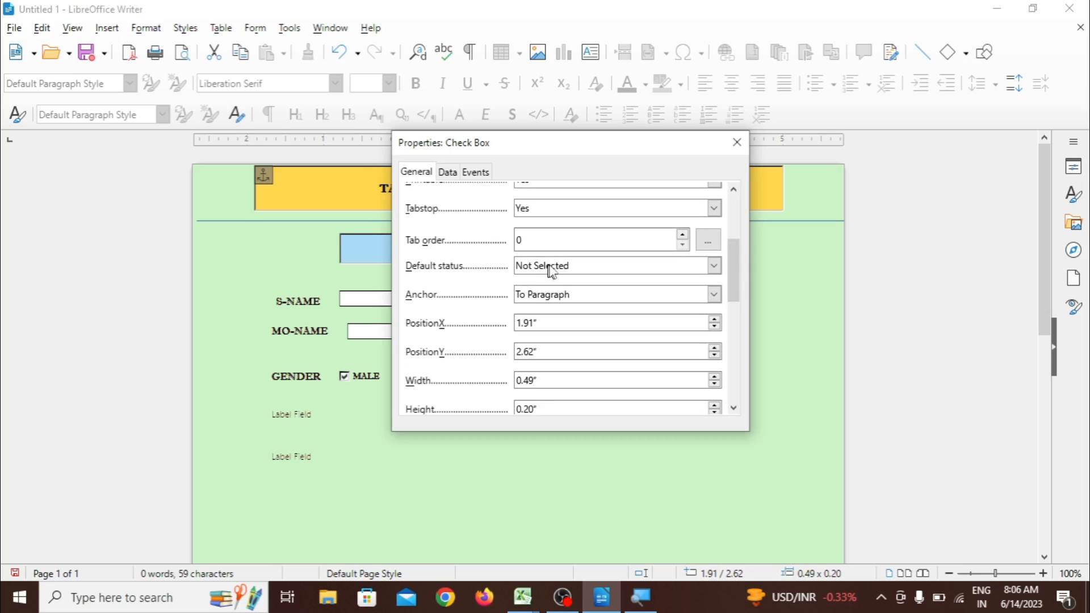
{"action": "left_click", "coordinate": [715, 266]}
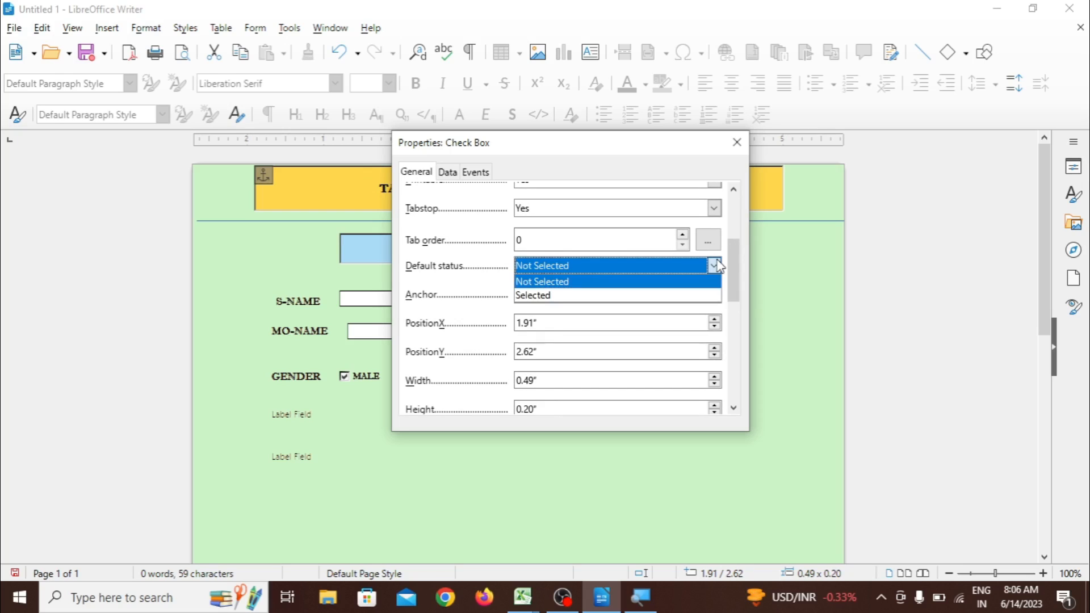
{"action": "left_click", "coordinate": [691, 295]}
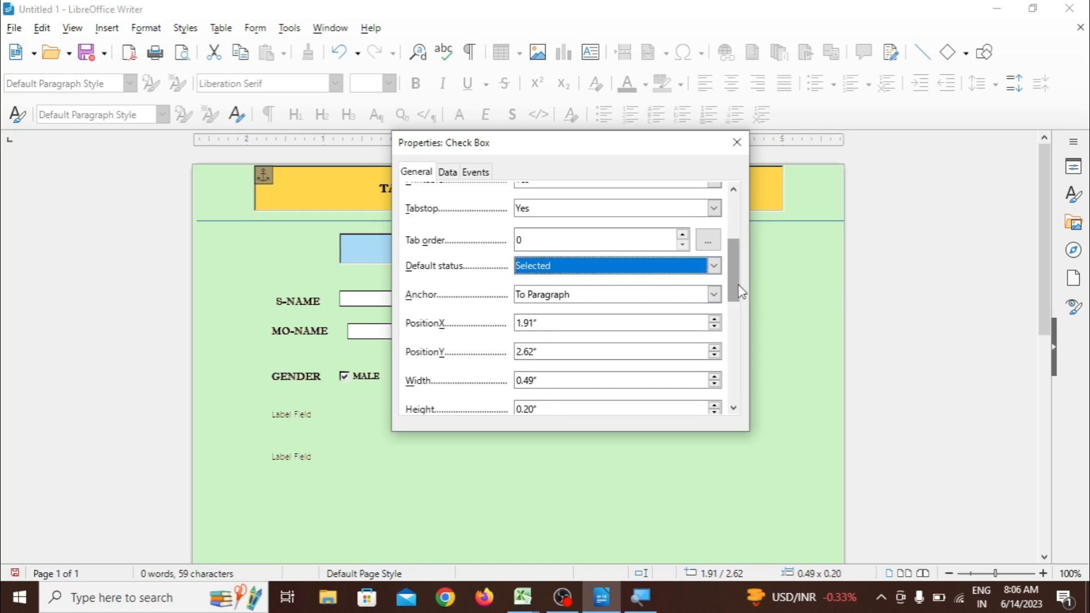
Set the FEMALE check box's font to Imprint MT Shadow, Bold, and close its properties
{"action": "left_click_drag", "start_coordinate": [739, 287], "coordinate": [761, 338]}
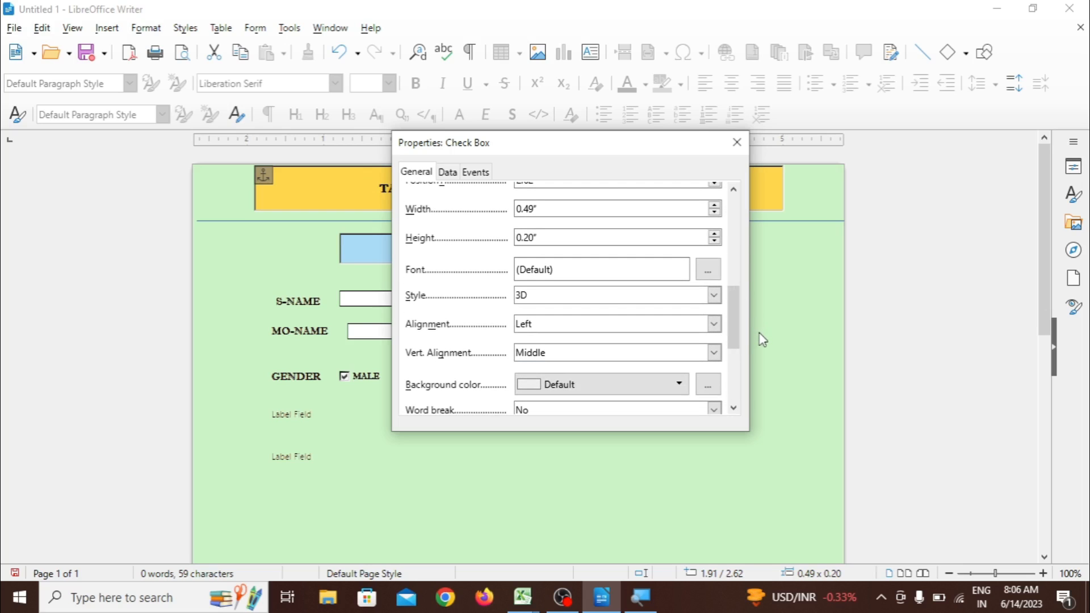
{"action": "left_click", "coordinate": [708, 272]}
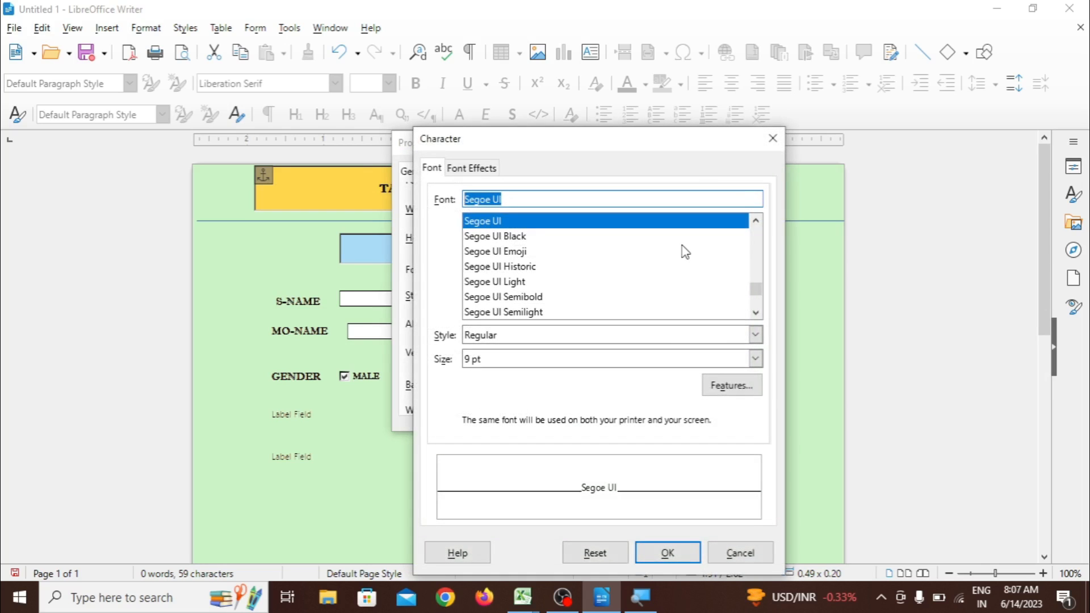
{"action": "type", "text": "Impact"}
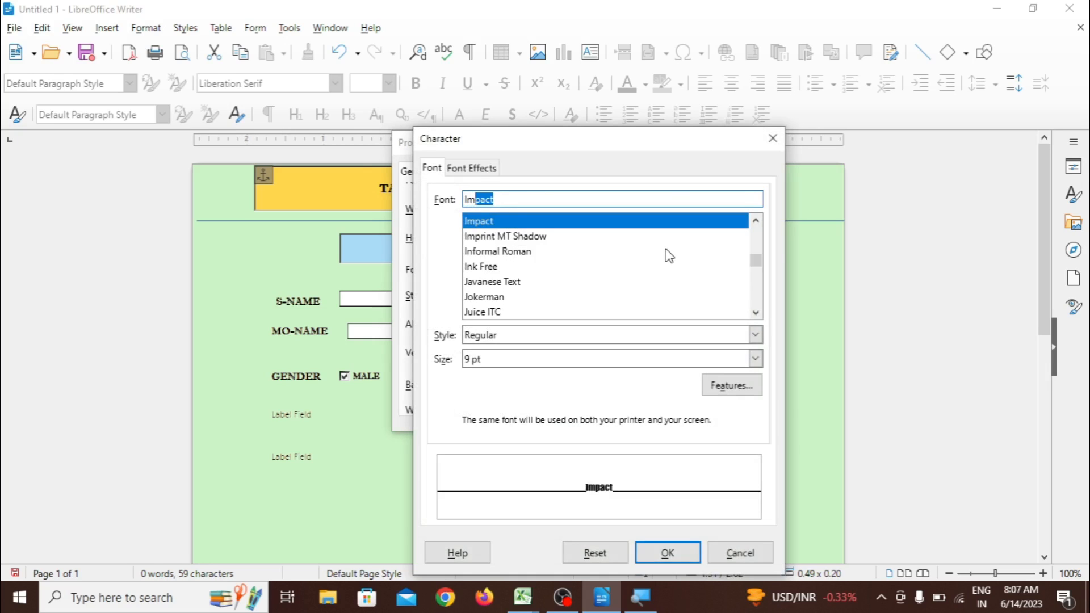
{"action": "left_click", "coordinate": [669, 256]}
{"action": "left_click", "coordinate": [605, 235]}
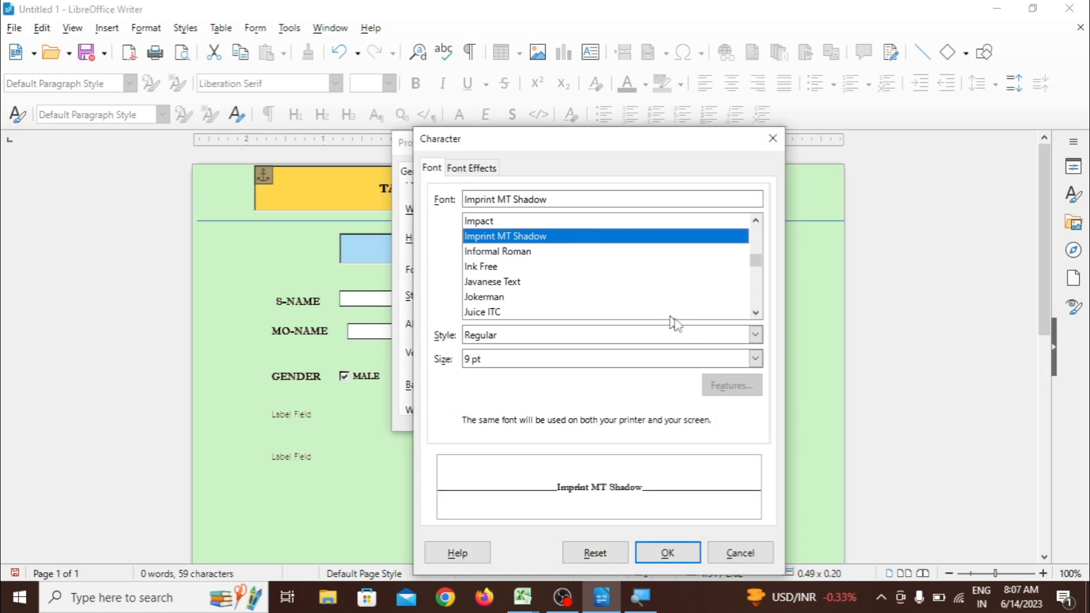
{"action": "left_click", "coordinate": [755, 336]}
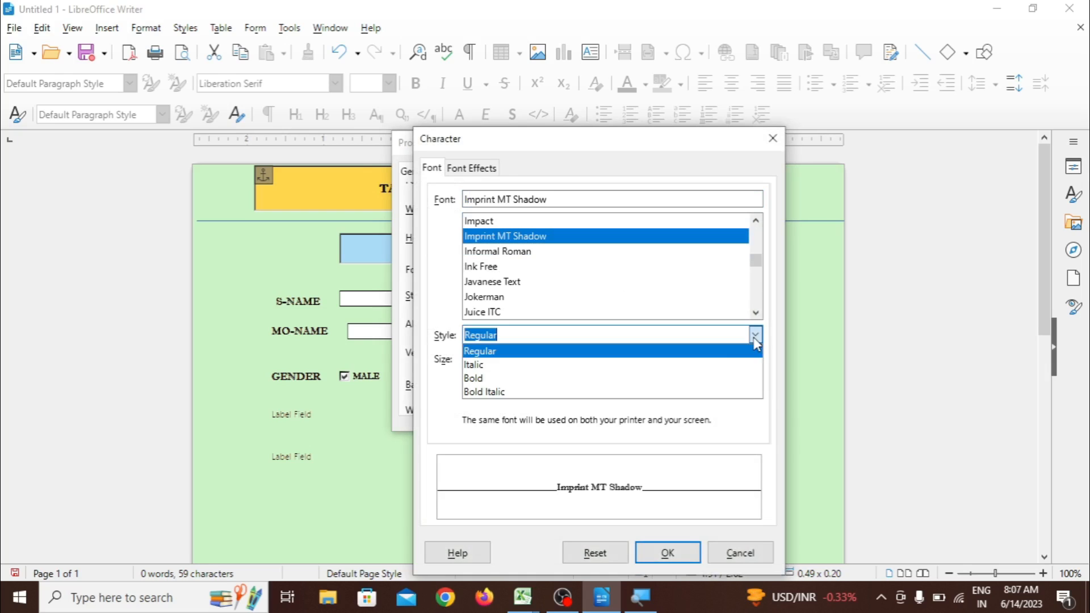
{"action": "left_click", "coordinate": [689, 379]}
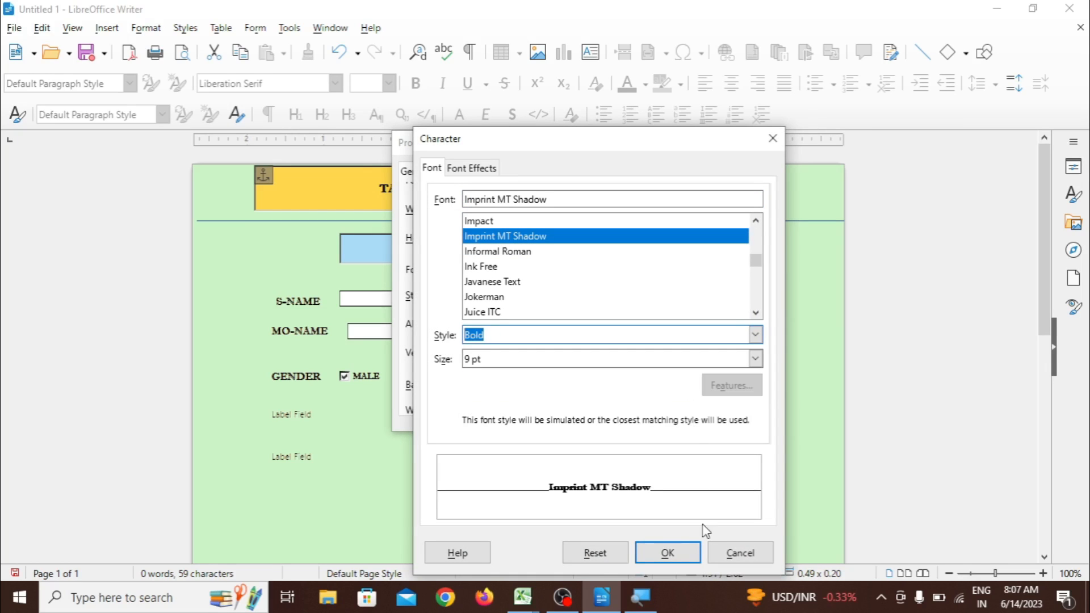
{"action": "left_click", "coordinate": [679, 549]}
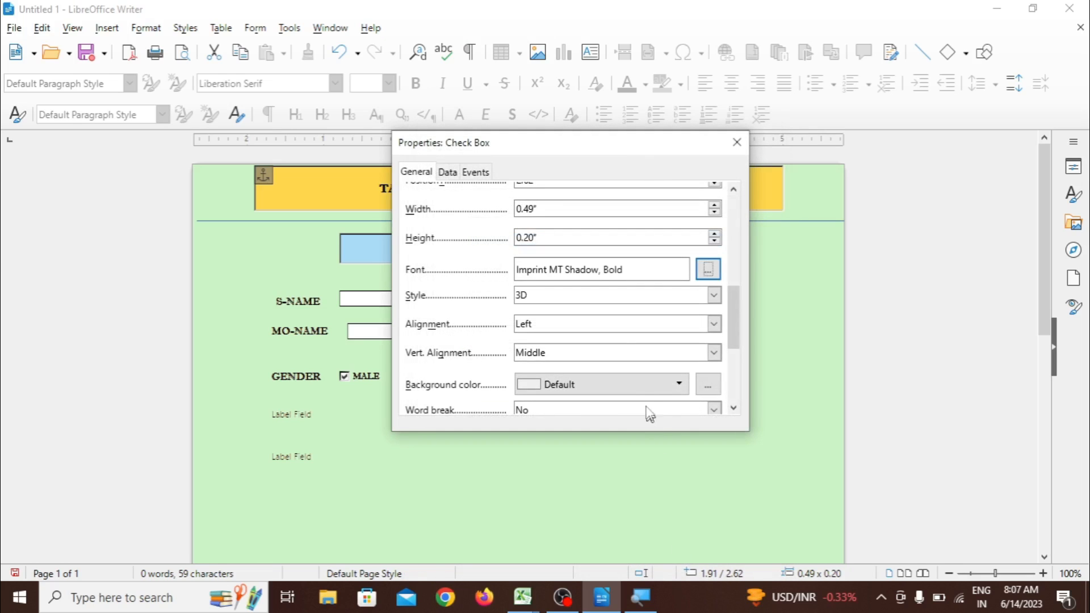
{"action": "left_click", "coordinate": [713, 353]}
{"action": "left_click", "coordinate": [718, 362]}
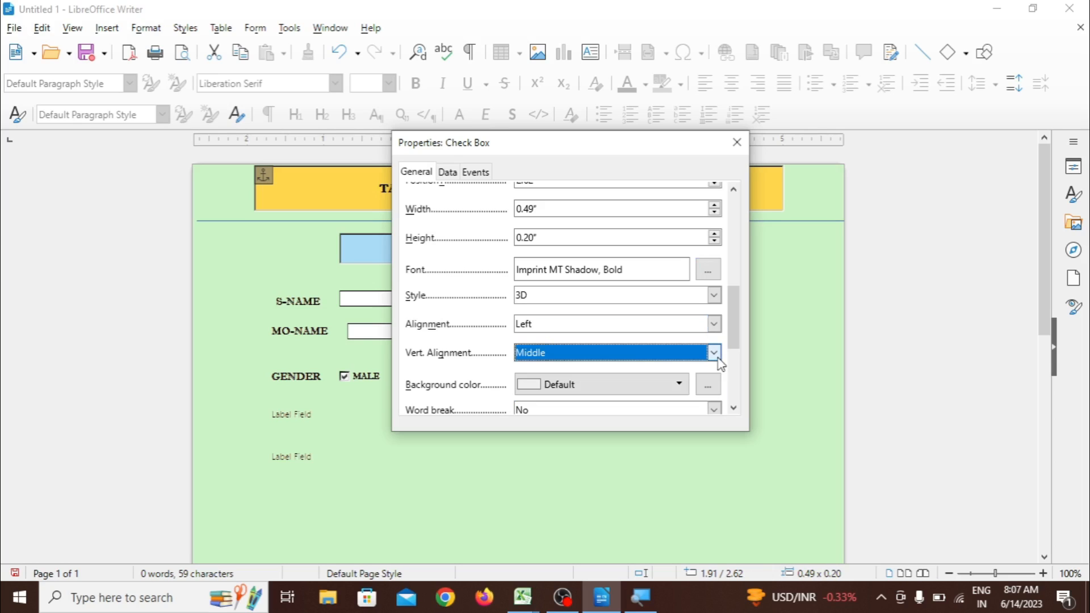
{"action": "left_click", "coordinate": [736, 143]}
{"action": "left_click", "coordinate": [563, 436]}
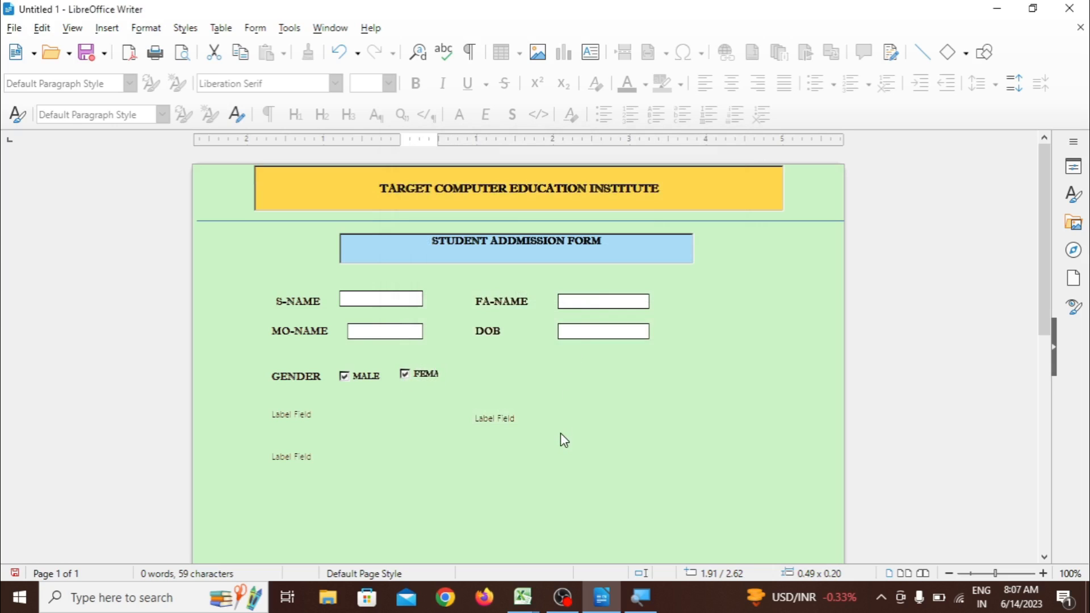
{"action": "left_click", "coordinate": [421, 380]}
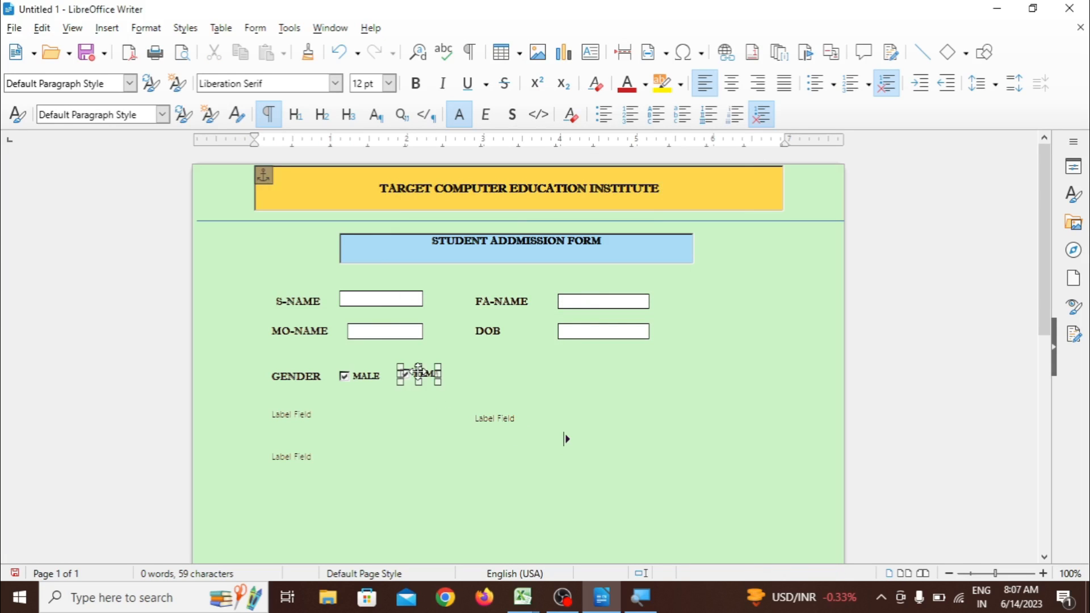
{"action": "key", "text": "Down"}
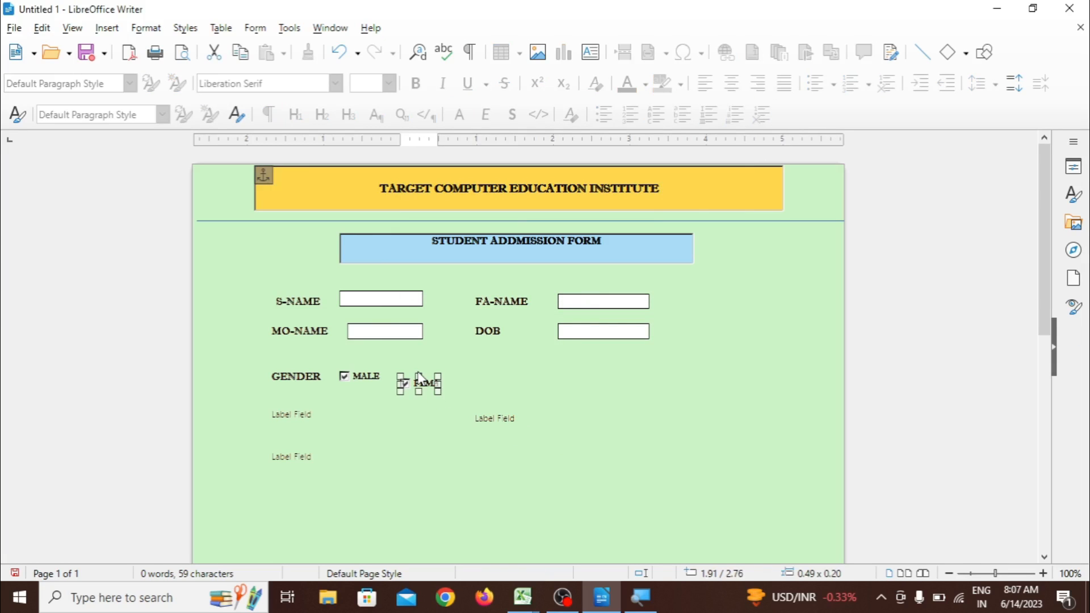
{"action": "key", "text": "Up"}
{"action": "left_click", "coordinate": [409, 431]}
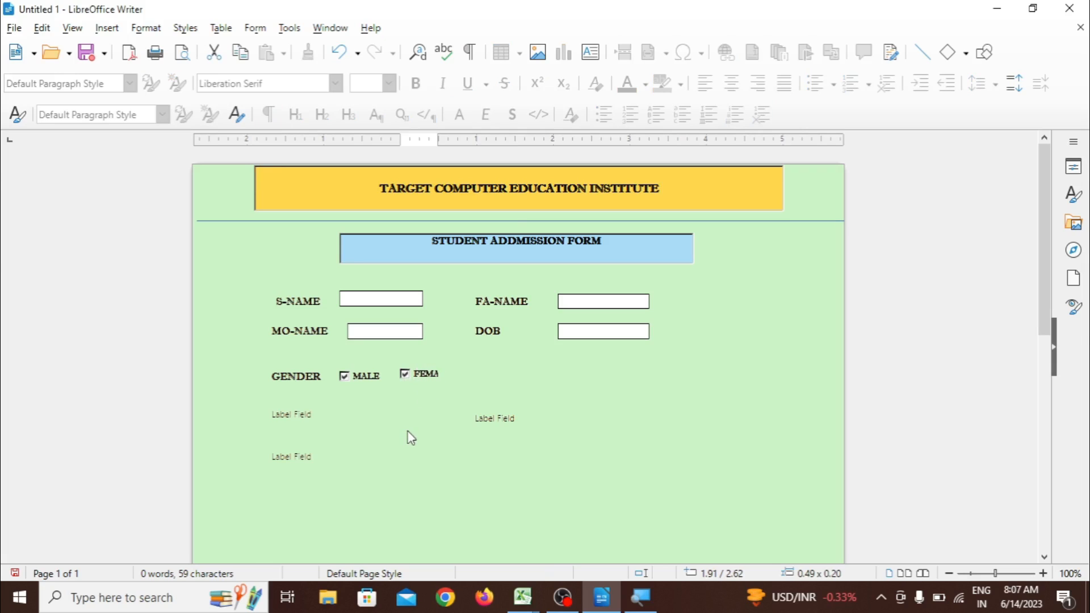
{"action": "left_click", "coordinate": [405, 378]}
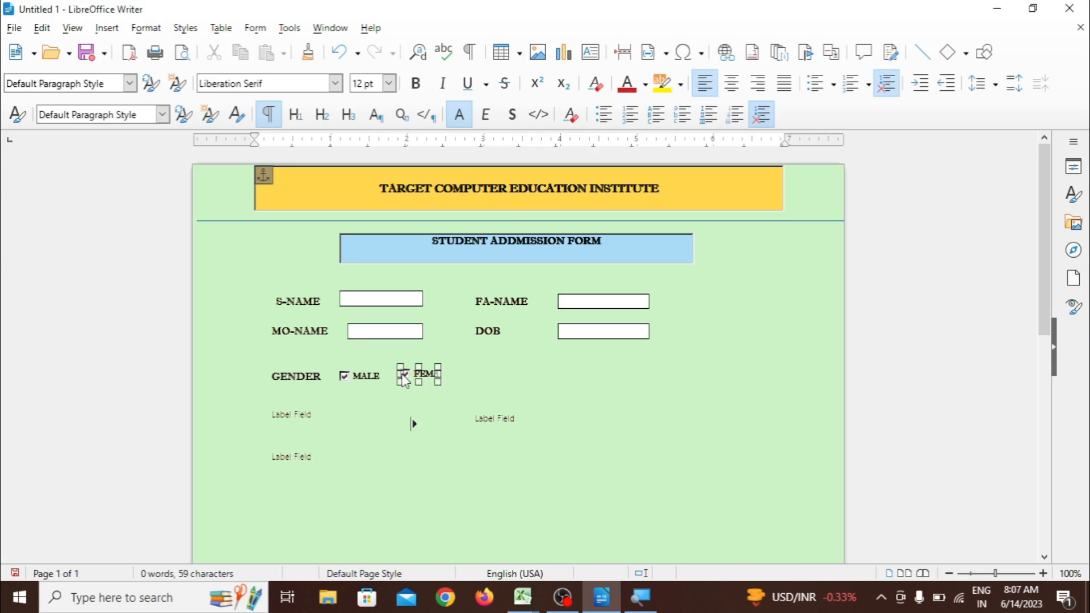
Set the MALE check box's default status to Not Selected and close its properties
{"action": "left_click", "coordinate": [342, 377], "text": "shift"}
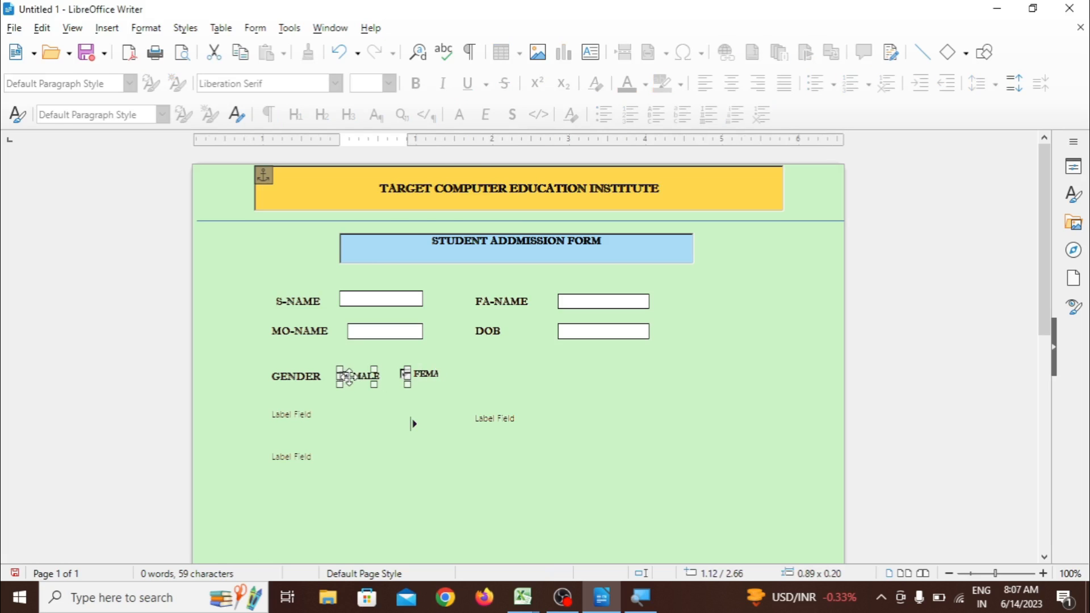
{"action": "right_click", "coordinate": [343, 376]}
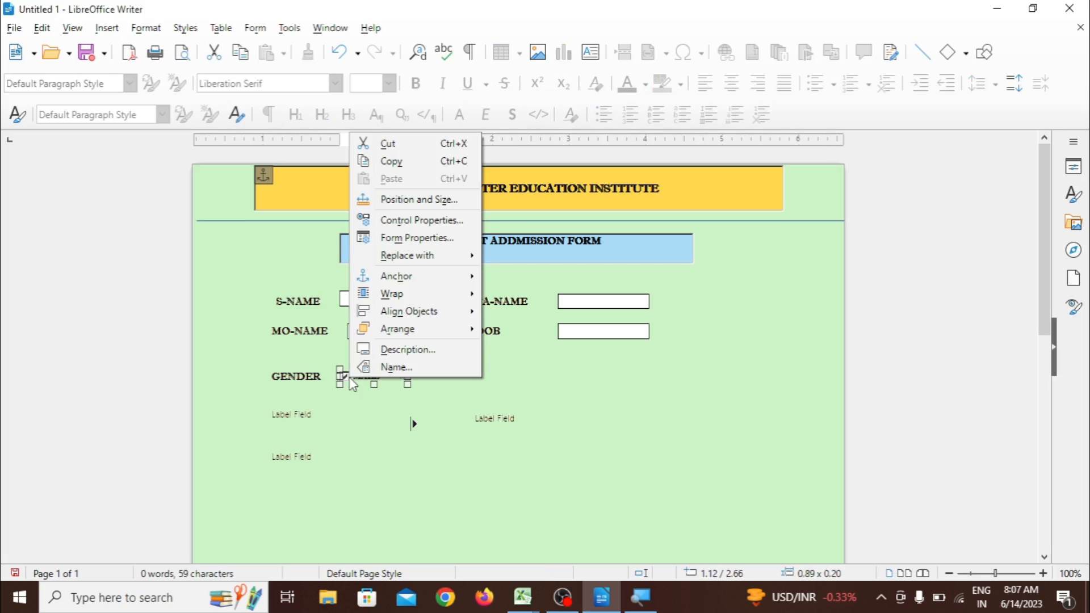
{"action": "left_click", "coordinate": [419, 220]}
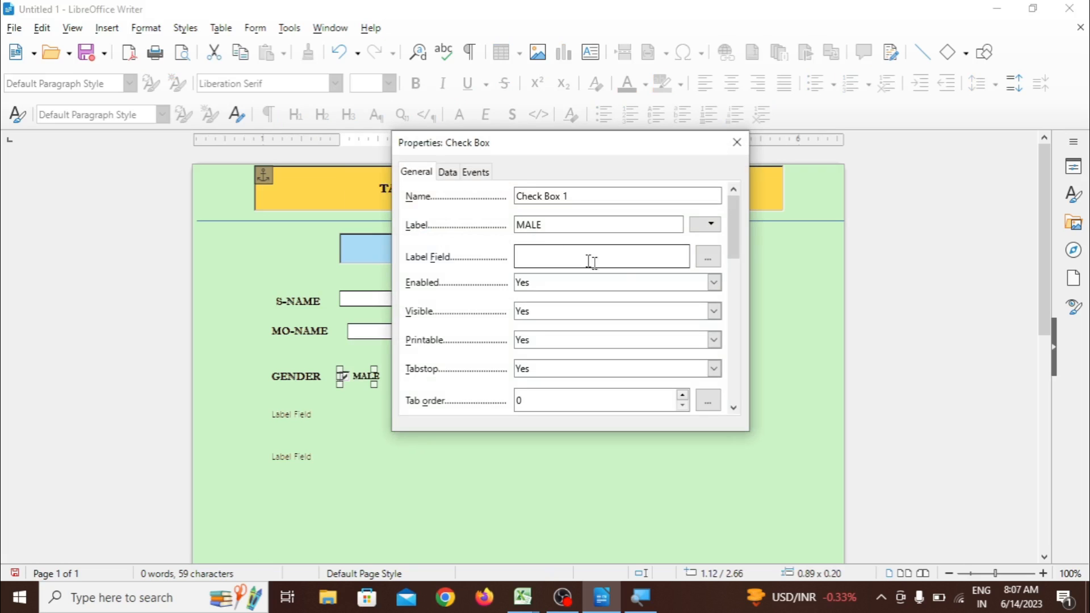
{"action": "left_click_drag", "start_coordinate": [735, 228], "coordinate": [785, 326]}
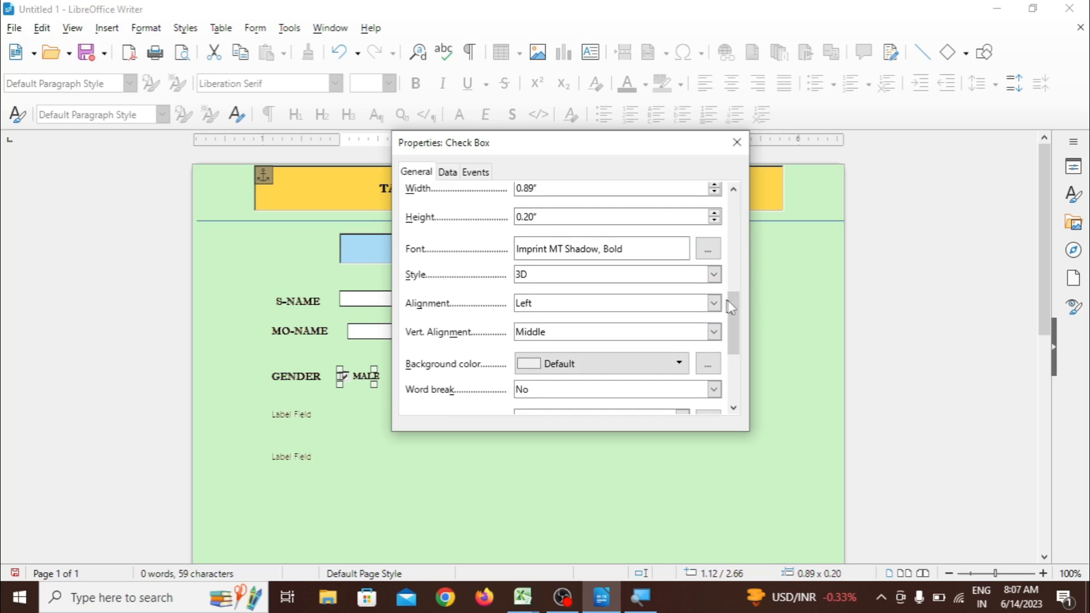
{"action": "left_click_drag", "start_coordinate": [727, 300], "coordinate": [749, 369]}
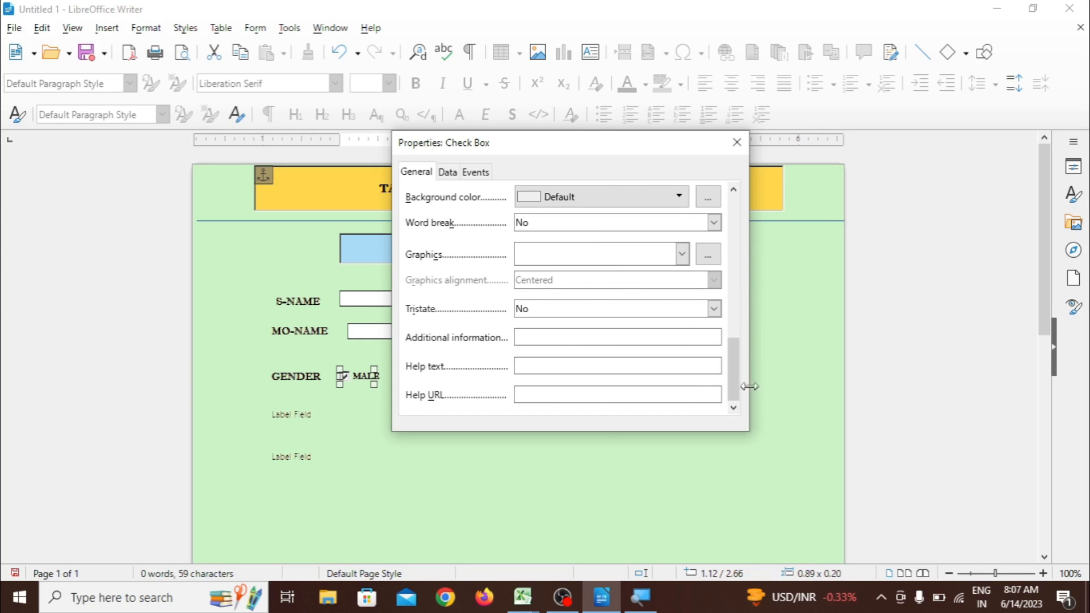
{"action": "left_click_drag", "start_coordinate": [740, 382], "coordinate": [707, 259]}
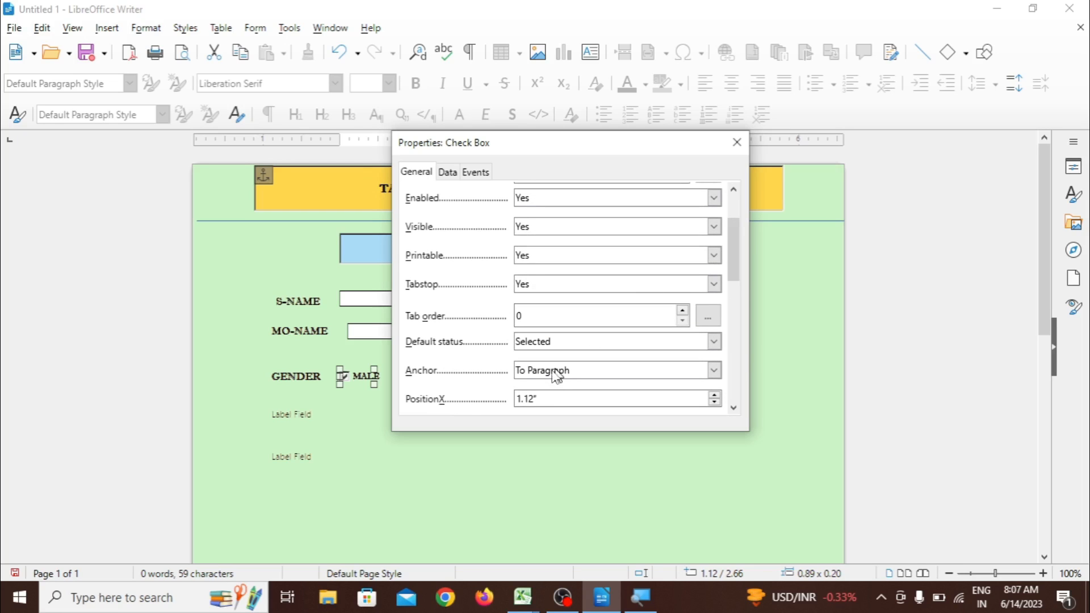
{"action": "left_click", "coordinate": [713, 342]}
{"action": "left_click", "coordinate": [674, 358]}
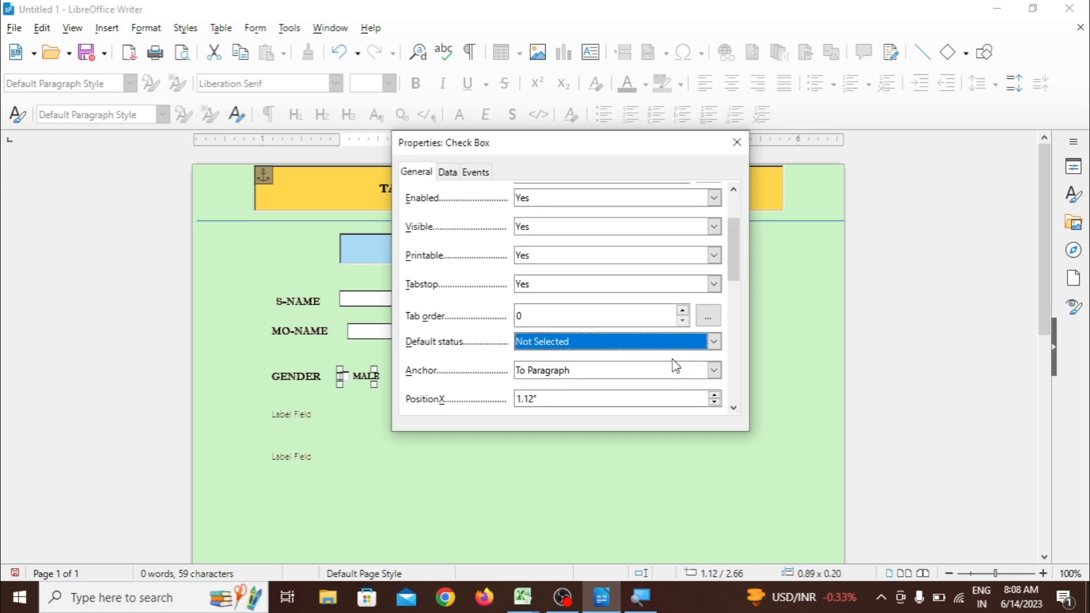
{"action": "left_click", "coordinate": [736, 142]}
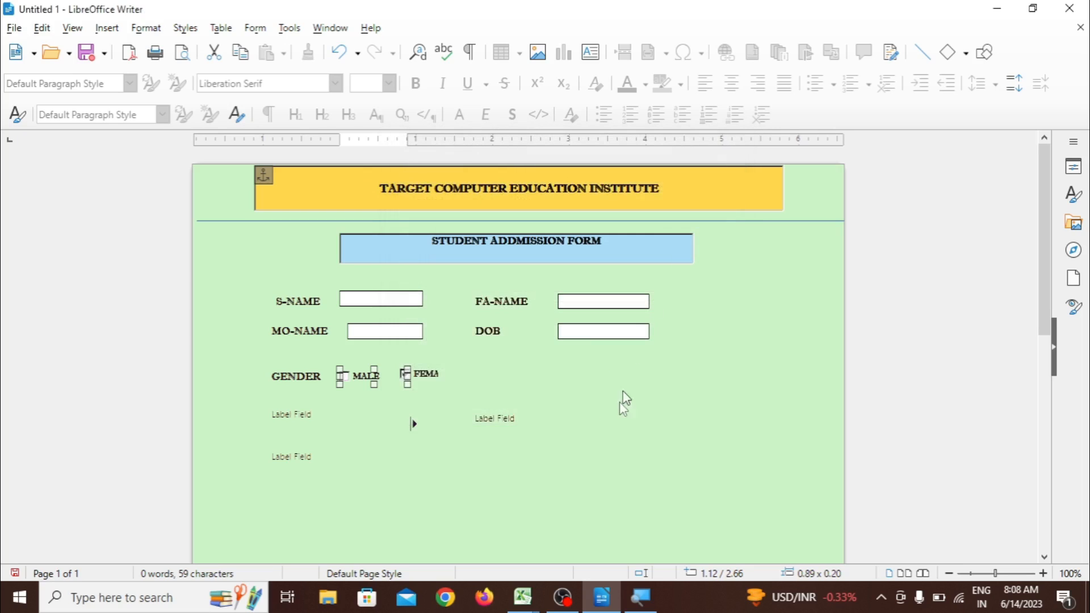
{"action": "left_click", "coordinate": [611, 440]}
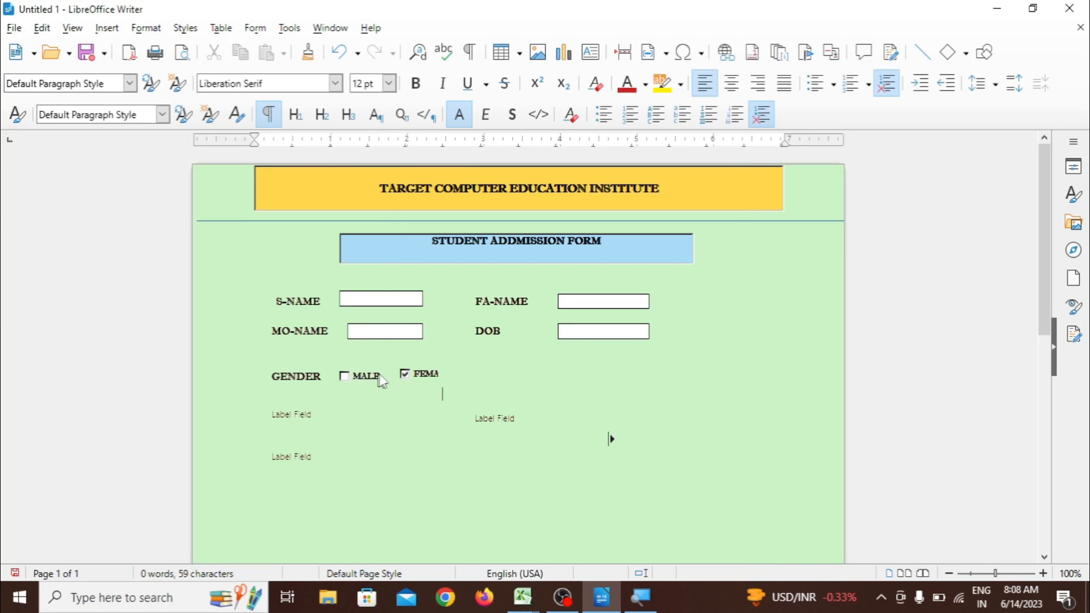
Widen the FEMALE check box to about 1.08 inches so its full caption fits
{"action": "left_click", "coordinate": [404, 374]}
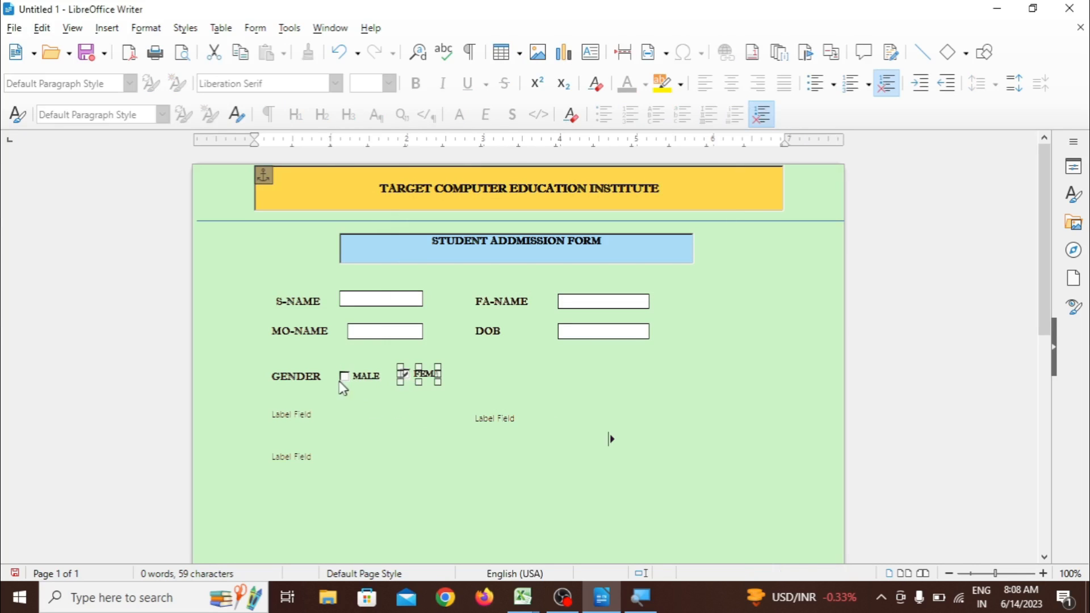
{"action": "left_click", "coordinate": [343, 375]}
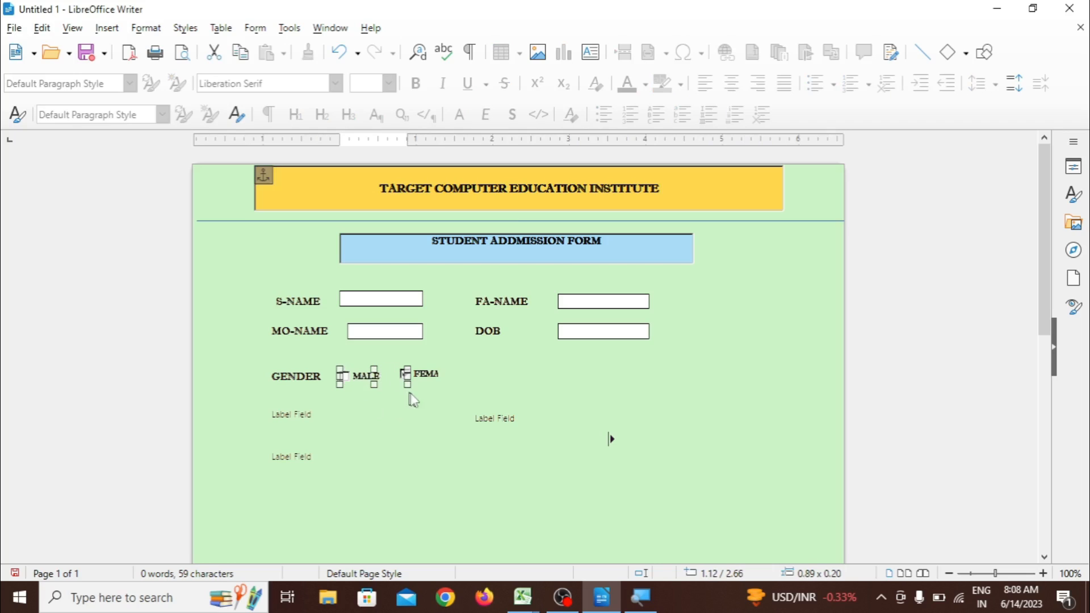
{"action": "left_click", "coordinate": [420, 410]}
{"action": "left_click", "coordinate": [418, 376]}
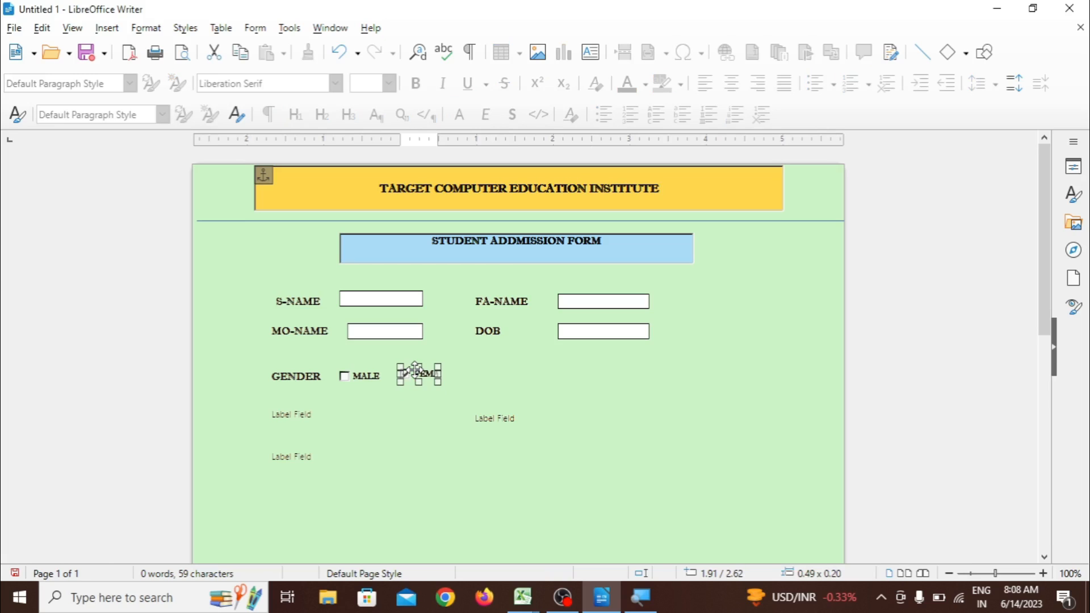
{"action": "left_click", "coordinate": [461, 479]}
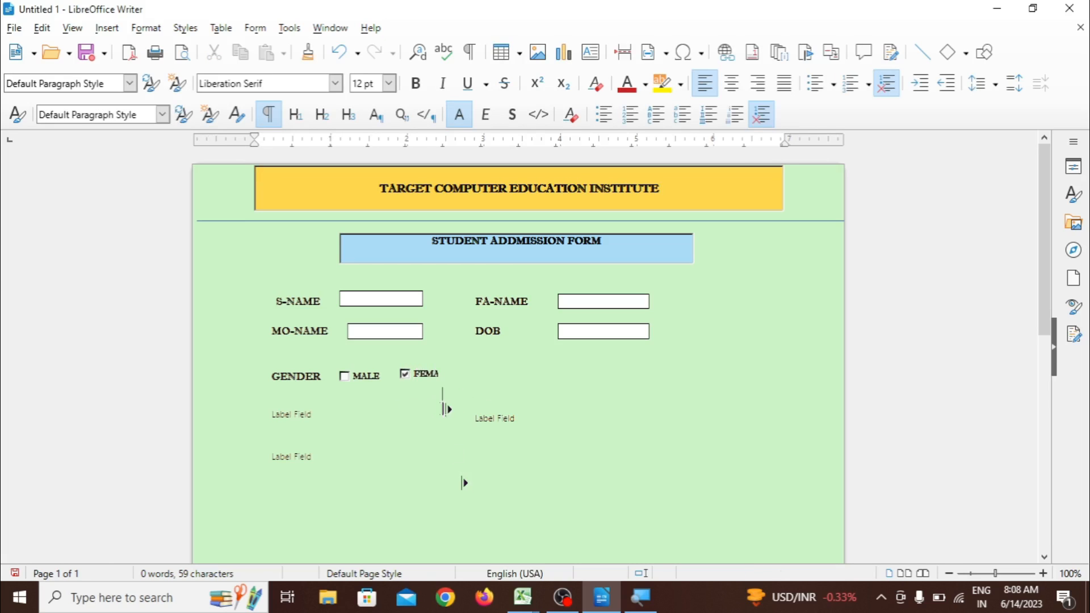
{"action": "left_click", "coordinate": [414, 377]}
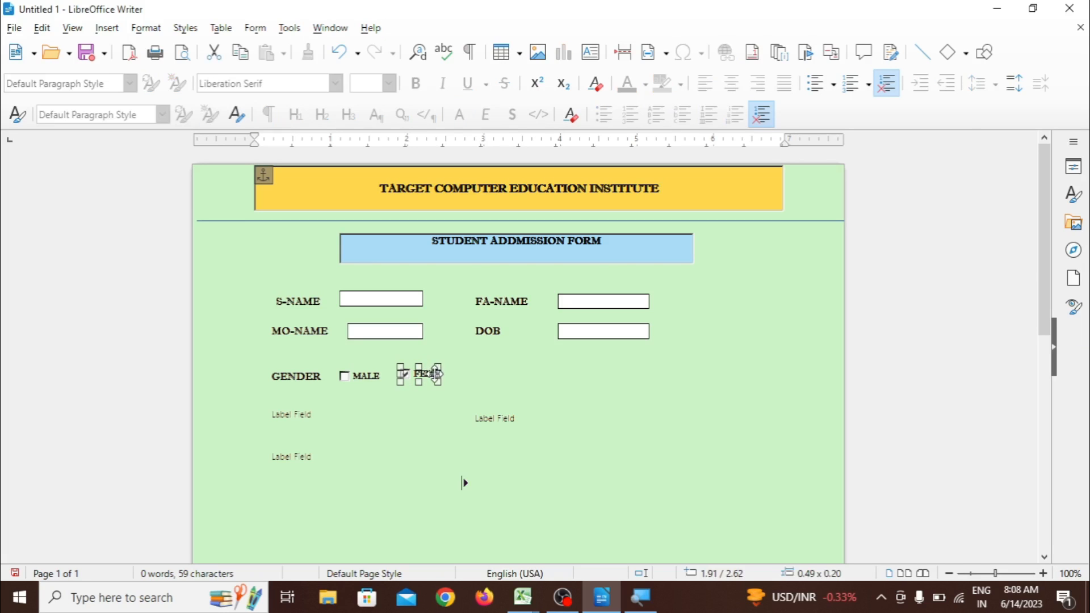
{"action": "left_click_drag", "start_coordinate": [440, 375], "coordinate": [483, 375]}
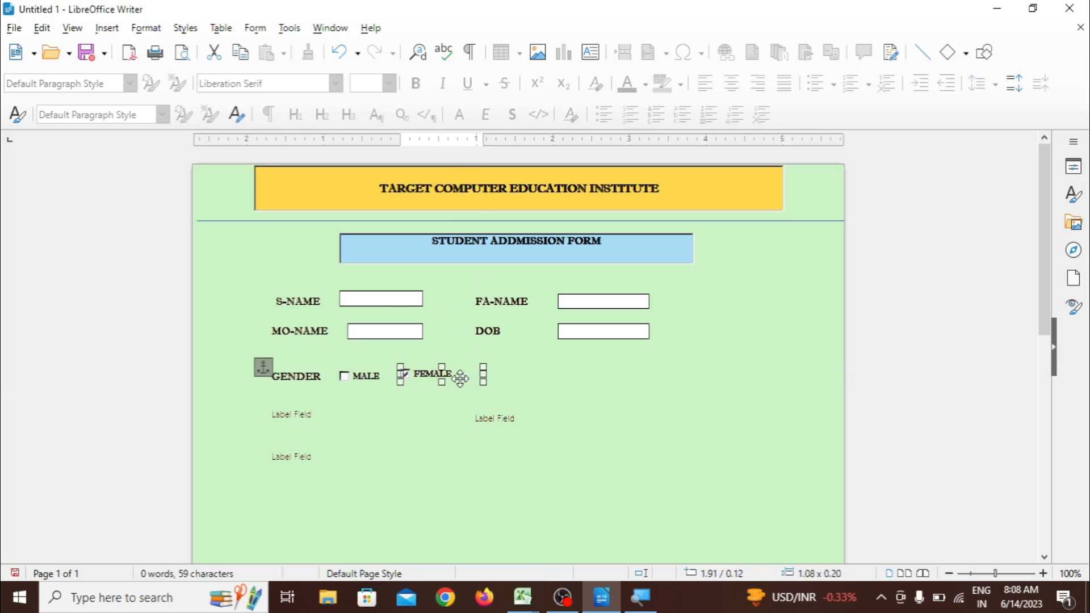
Increase the FEMALE check box's height to about 0.23 inches to bring its caption level with MALE
{"action": "left_click", "coordinate": [367, 379]}
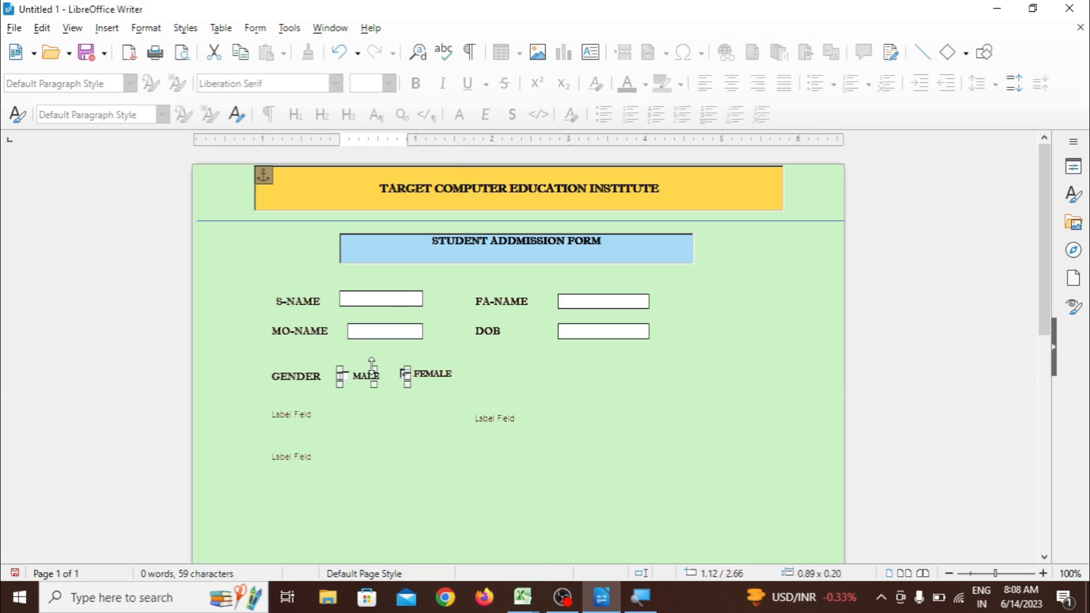
{"action": "left_click_drag", "start_coordinate": [372, 364], "coordinate": [371, 370]}
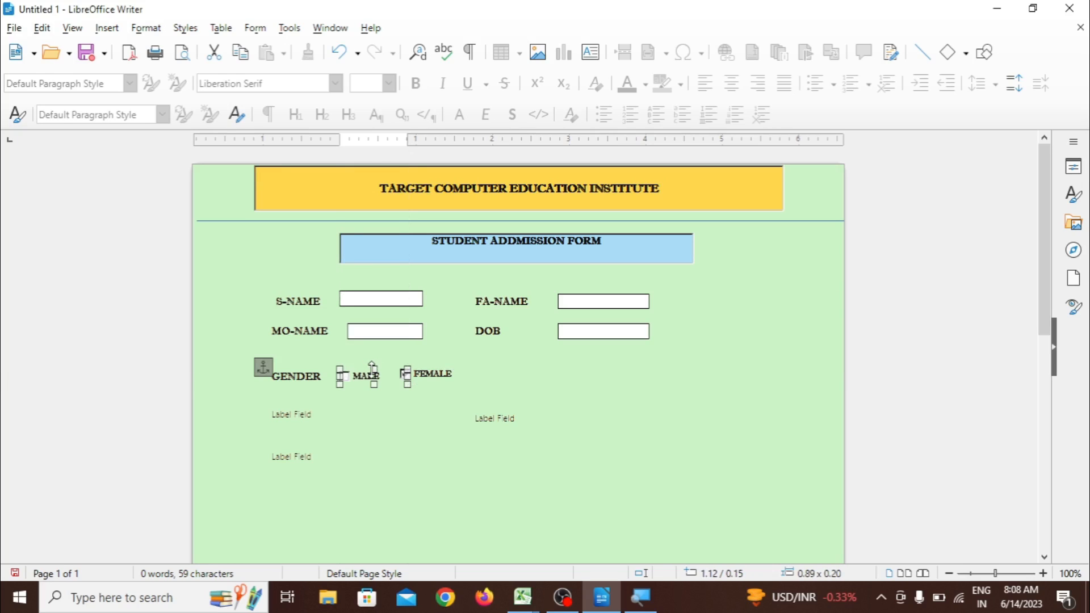
{"action": "left_click", "coordinate": [437, 378]}
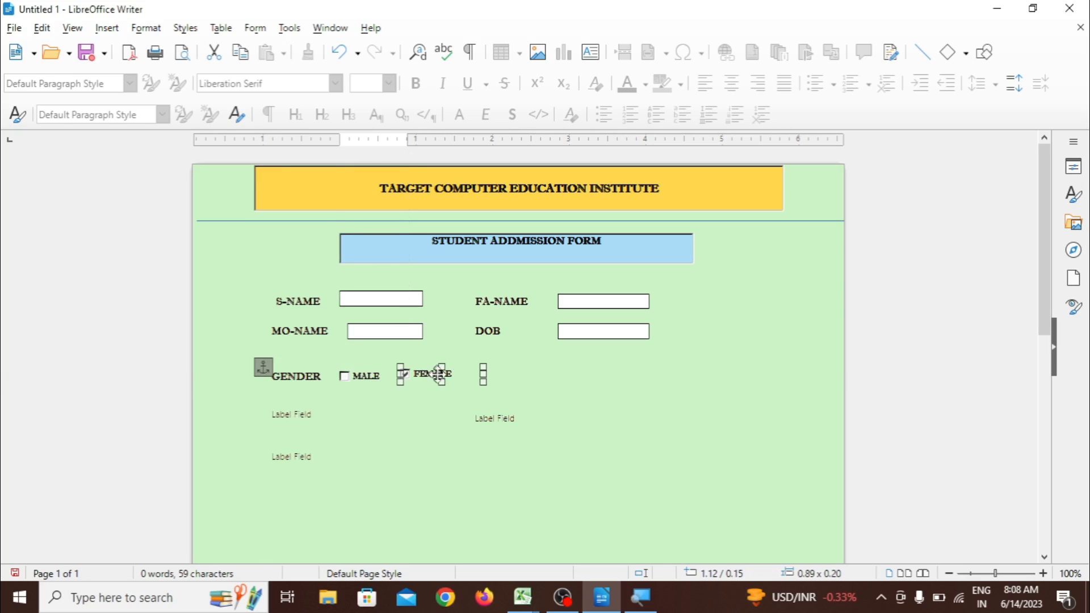
{"action": "left_click_drag", "start_coordinate": [442, 382], "coordinate": [442, 389]}
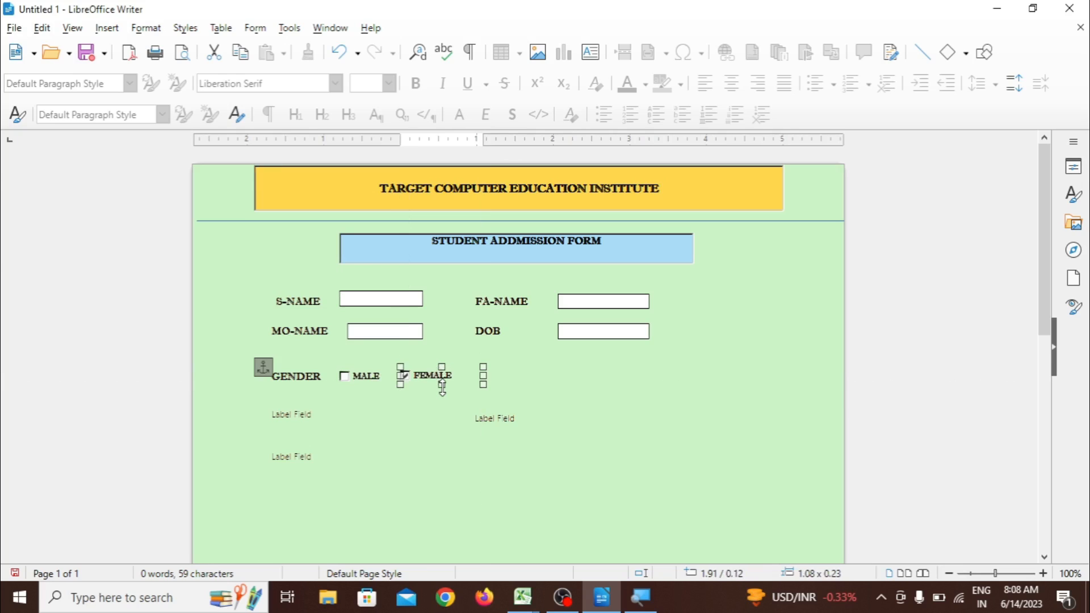
{"action": "left_click", "coordinate": [482, 445]}
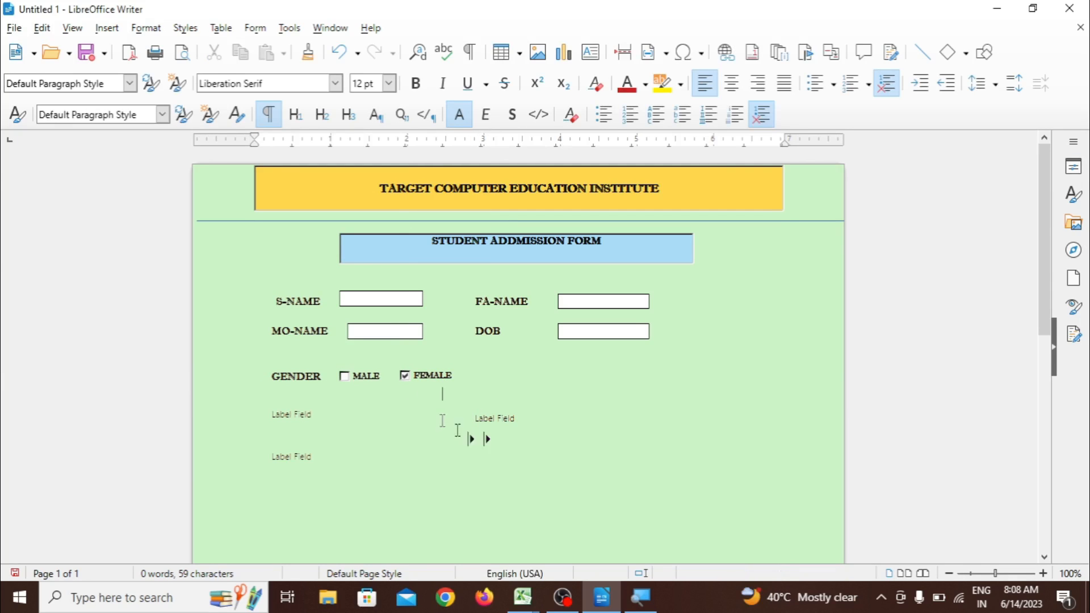
Try to delete the empty paragraphs above the gender row to move the check boxes up
{"action": "left_click", "coordinate": [292, 350]}
{"action": "key", "text": "BackSpace"}
{"action": "key", "text": "BackSpace"}
{"action": "key", "text": "BackSpace"}
{"action": "key", "text": "BackSpace"}
{"action": "key", "text": "BackSpace"}
{"action": "key", "text": "BackSpace"}
{"action": "key", "text": "BackSpace"}
{"action": "key", "text": "BackSpace"}
{"action": "key", "text": "BackSpace"}
{"action": "key", "text": "BackSpace"}
{"action": "key", "text": "BackSpace"}
{"action": "key", "text": "BackSpace"}
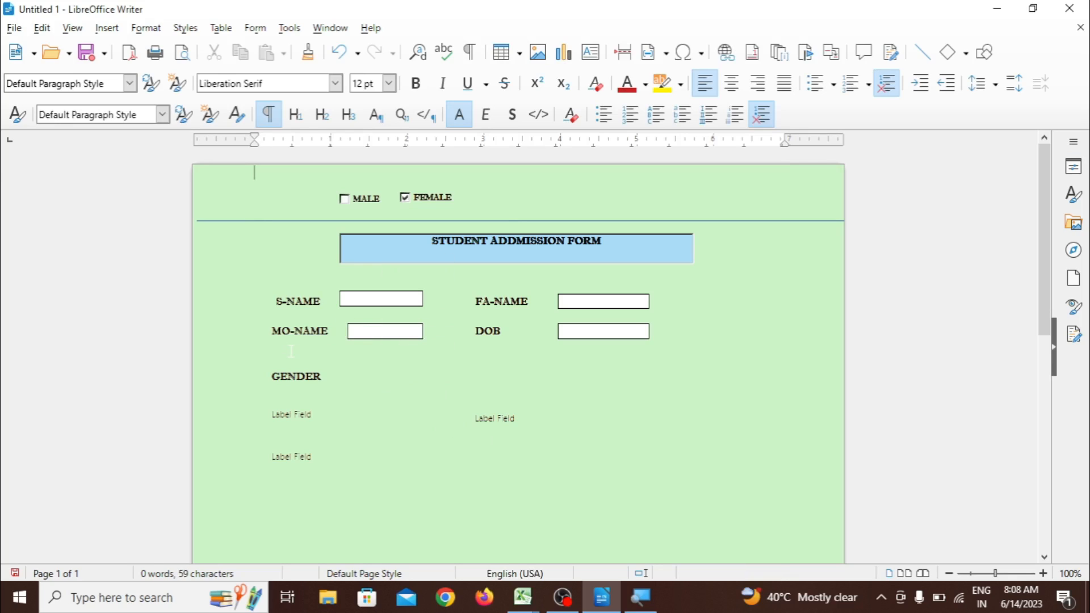
Undo the deletions of empty paragraphs to restore the institute title and the check boxes' positions
{"action": "key", "text": "ctrl+z"}
{"action": "key", "text": "ctrl+z"}
{"action": "key", "text": "ctrl+z"}
{"action": "key", "text": "ctrl+z"}
{"action": "key", "text": "ctrl+z"}
{"action": "key", "text": "ctrl+z"}
{"action": "key", "text": "ctrl+z"}
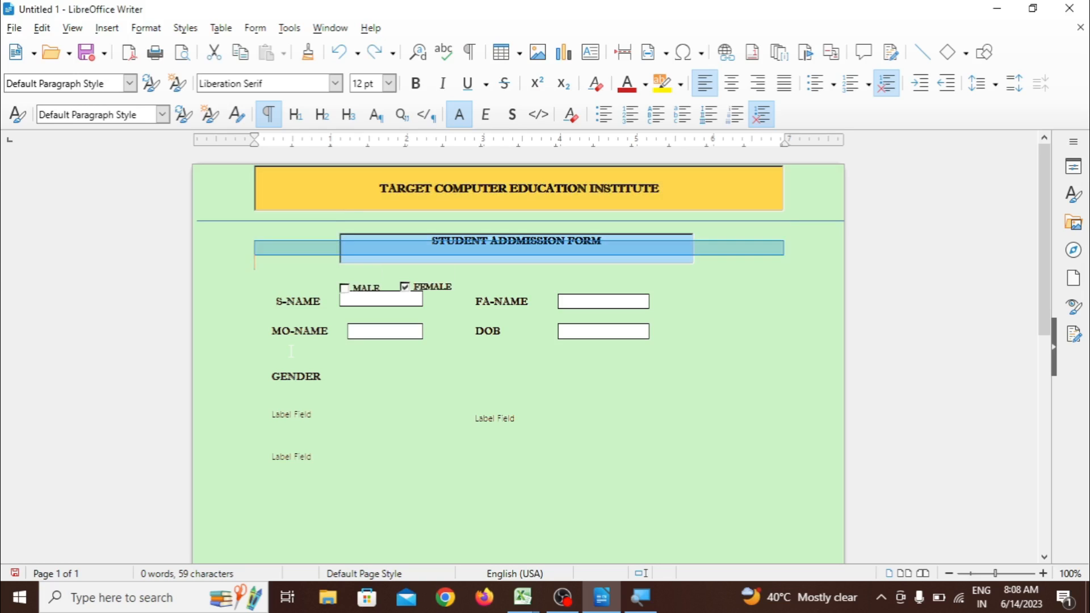
{"action": "key", "text": "ctrl+z"}
{"action": "key", "text": "ctrl+z"}
{"action": "key", "text": "ctrl+z"}
{"action": "key", "text": "ctrl+z"}
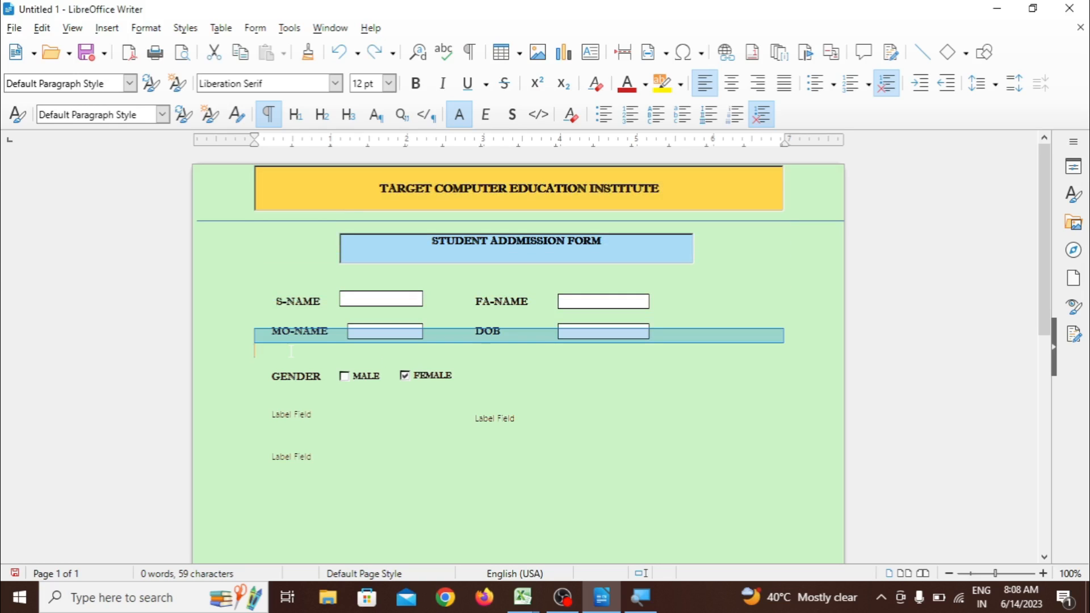
Shift the gender check boxes up one line and raise the GENDER label level with them, making it about 0.26 inches high
{"action": "key", "text": "ctrl+z"}
{"action": "key", "text": "ctrl+z"}
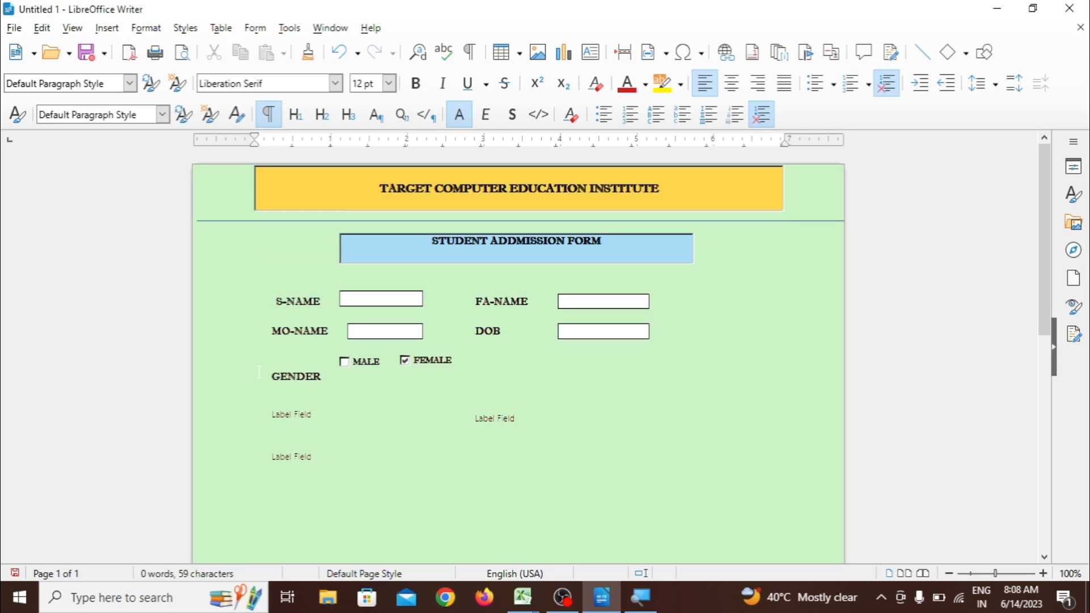
{"action": "left_click", "coordinate": [275, 383]}
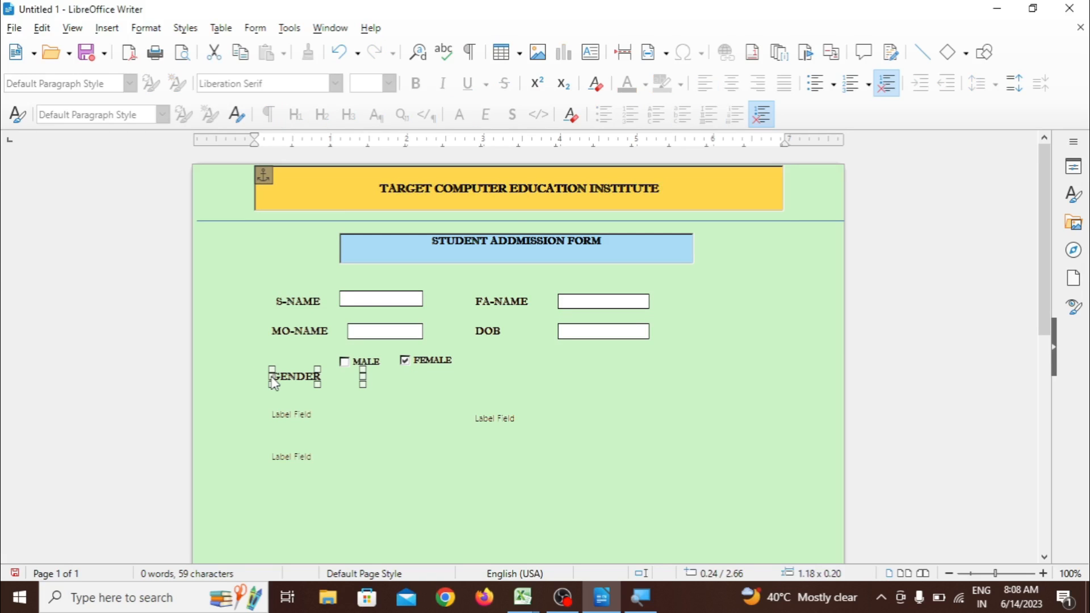
{"action": "key", "text": "Up"}
{"action": "key", "text": "Up"}
{"action": "key", "text": "Down"}
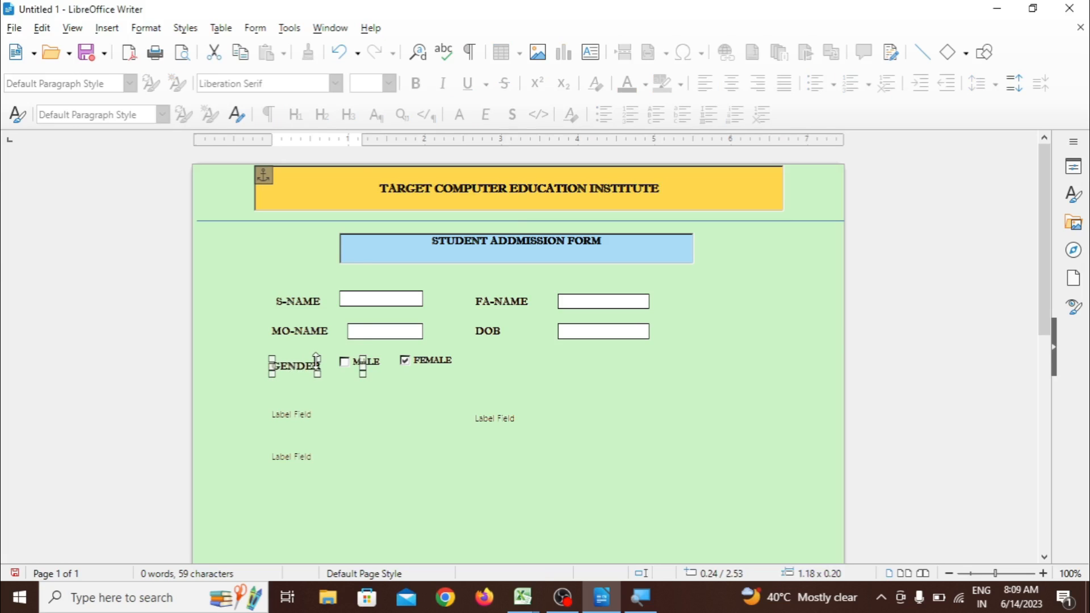
{"action": "left_click_drag", "start_coordinate": [316, 353], "coordinate": [317, 348]}
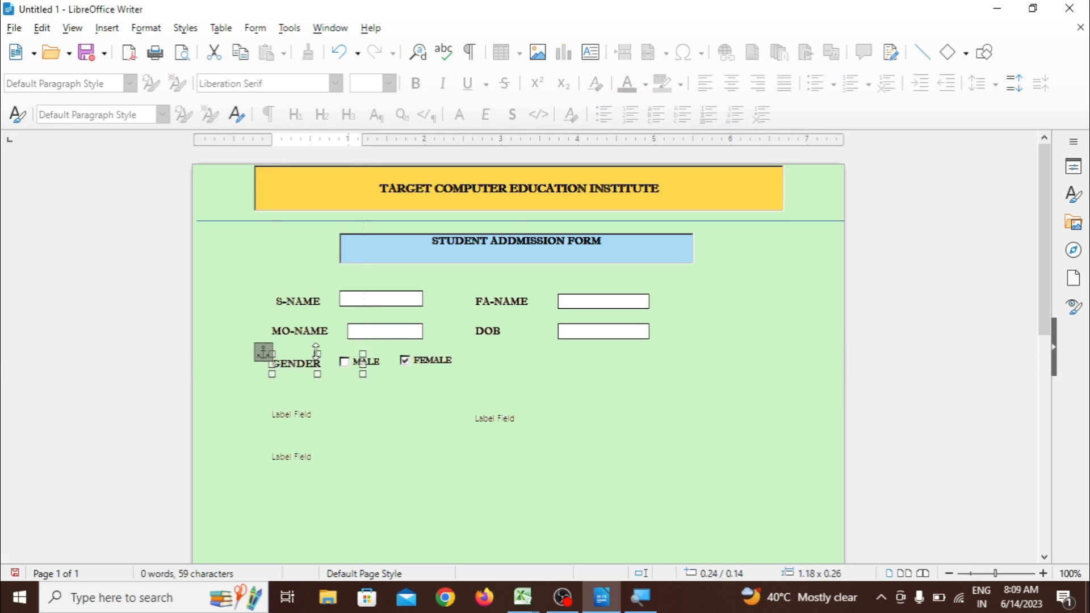
{"action": "left_click", "coordinate": [413, 436]}
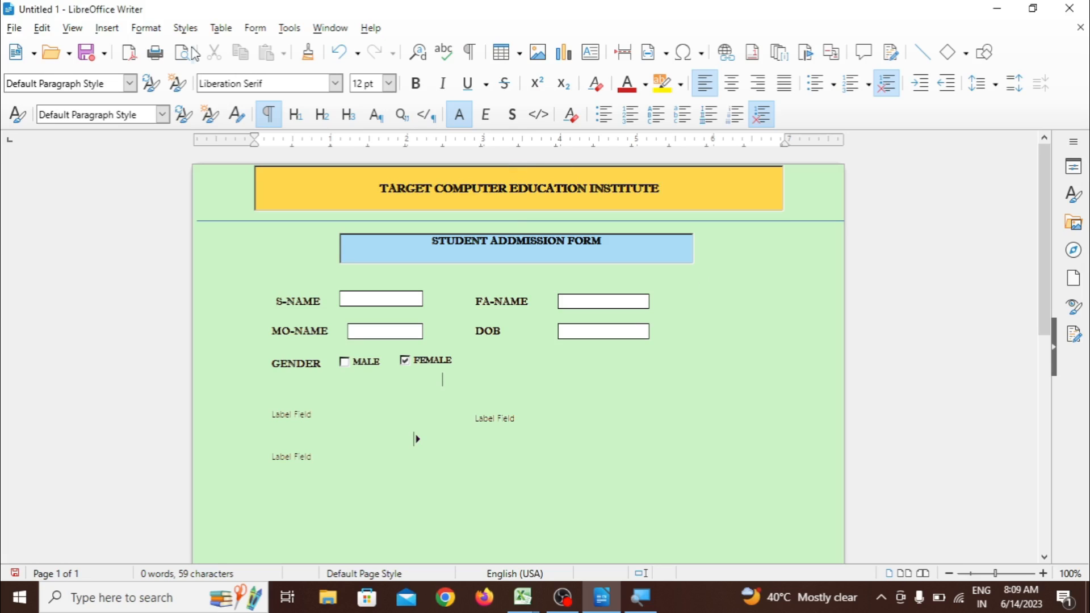
Insert a label about 1.67 by 0.20 inches beside the FA-NAME text box and set its text to CONDIDATE PIC
{"action": "left_click", "coordinate": [254, 28]}
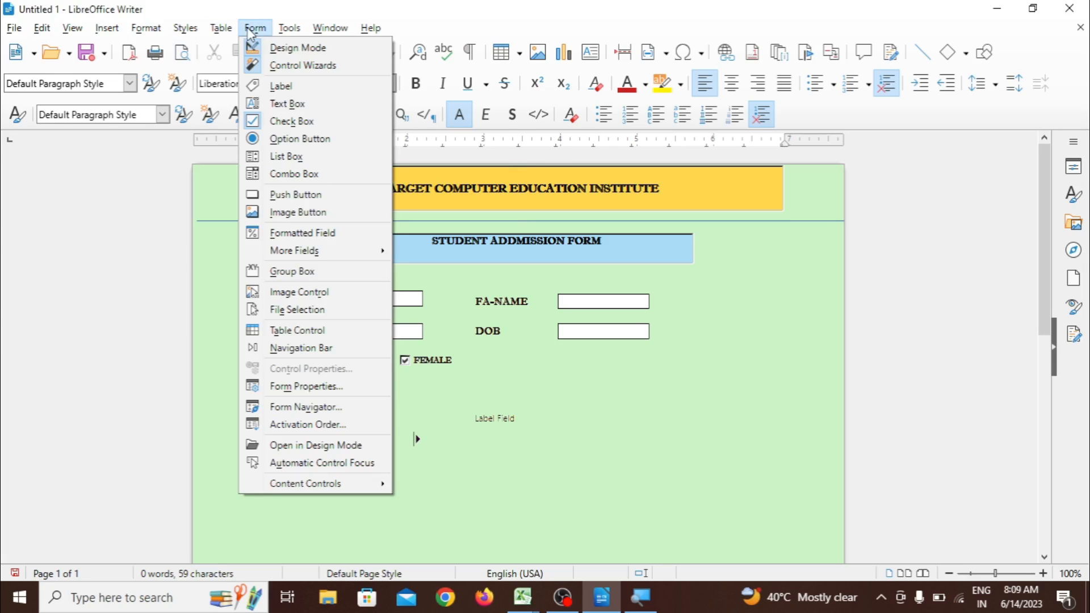
{"action": "left_click", "coordinate": [280, 85]}
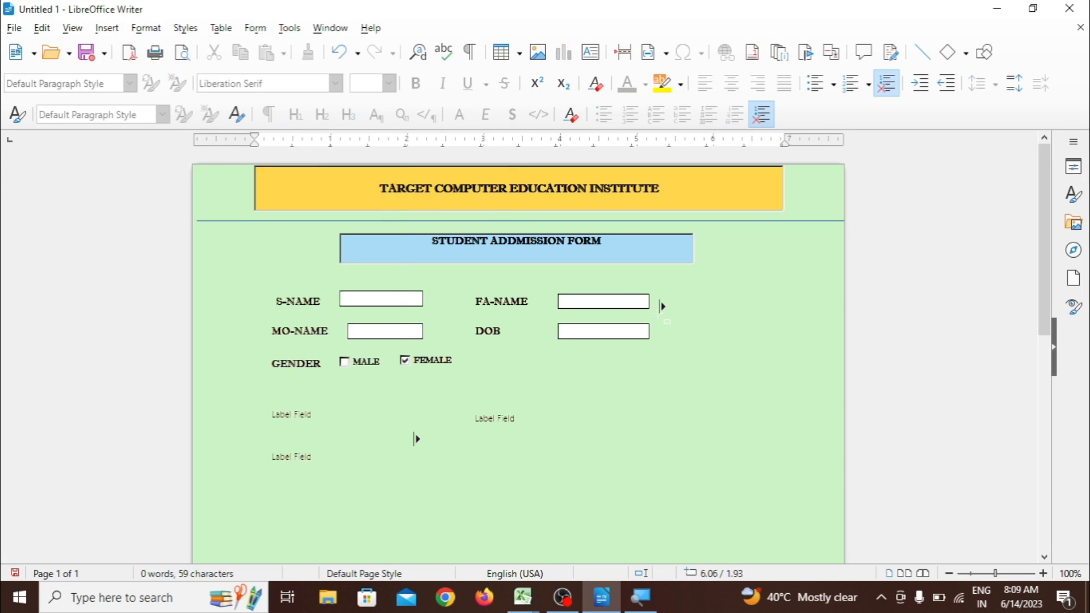
{"action": "left_click_drag", "start_coordinate": [701, 293], "coordinate": [830, 309]}
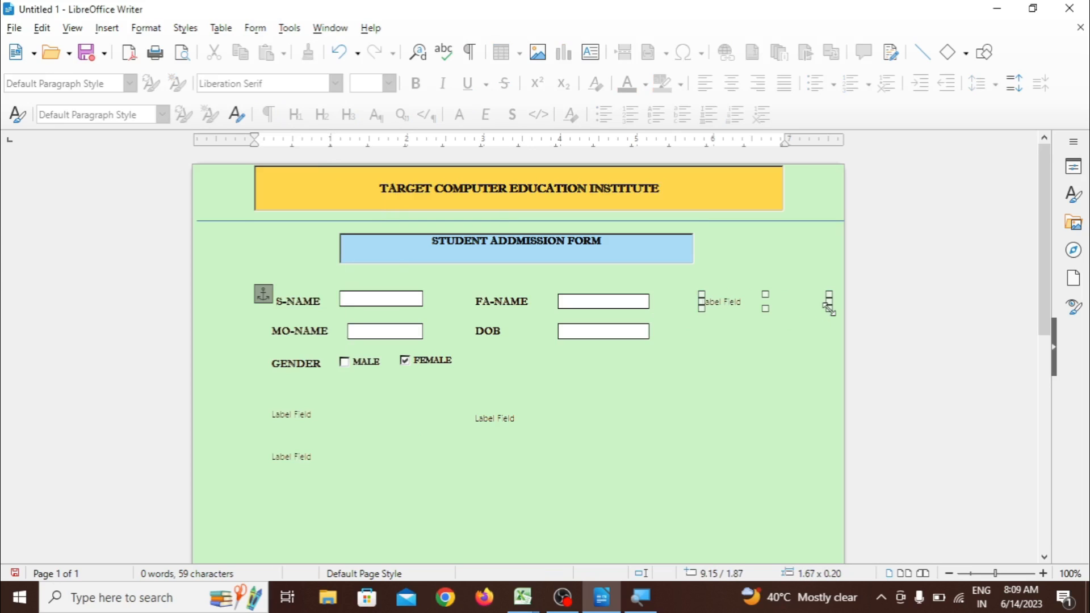
{"action": "right_click", "coordinate": [808, 304]}
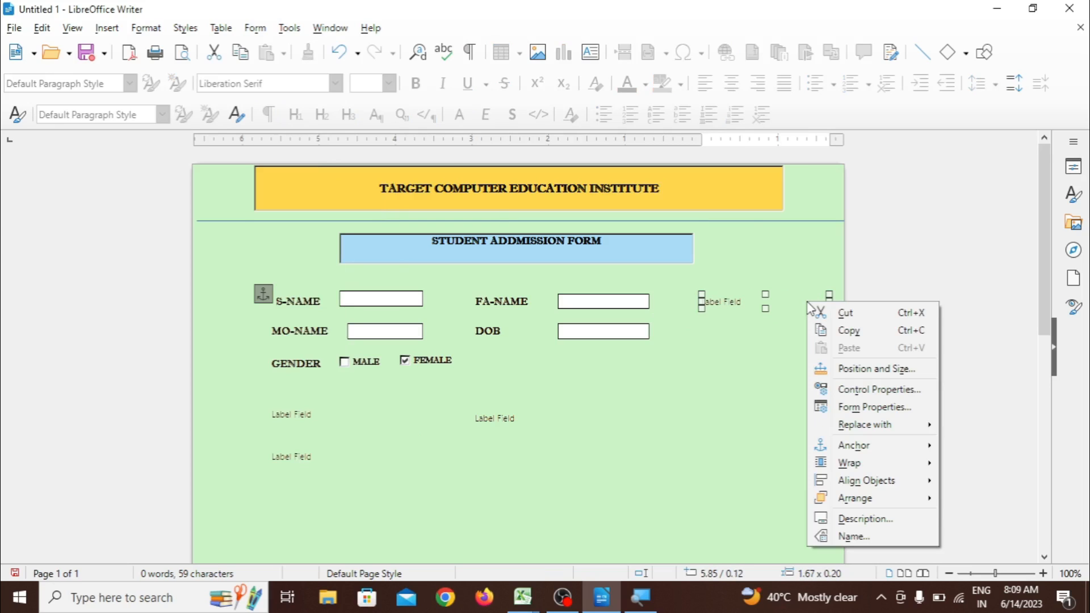
{"action": "left_click", "coordinate": [857, 390]}
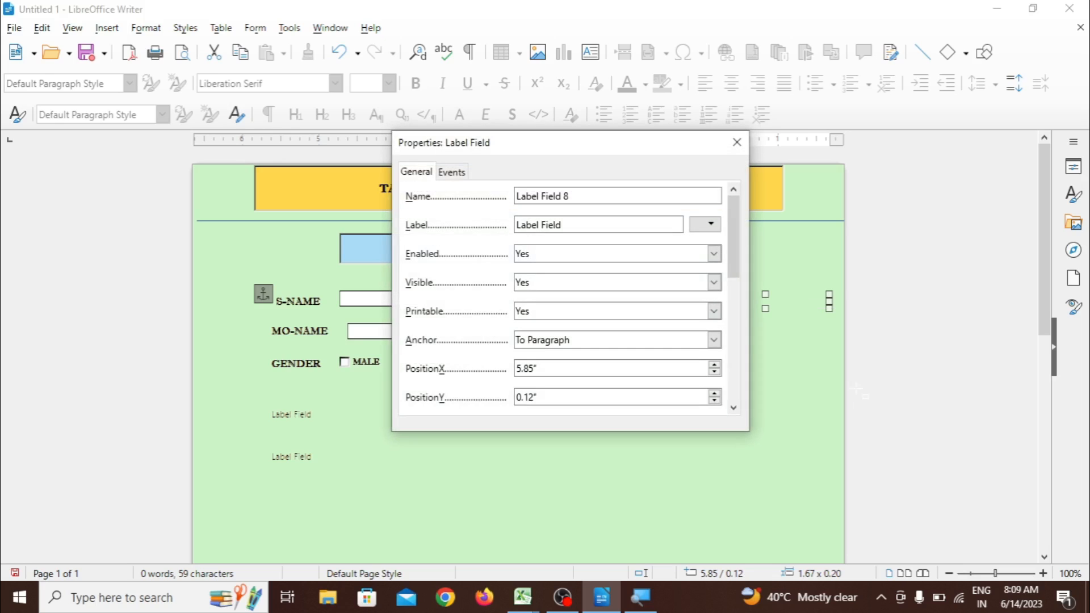
{"action": "left_click", "coordinate": [653, 225]}
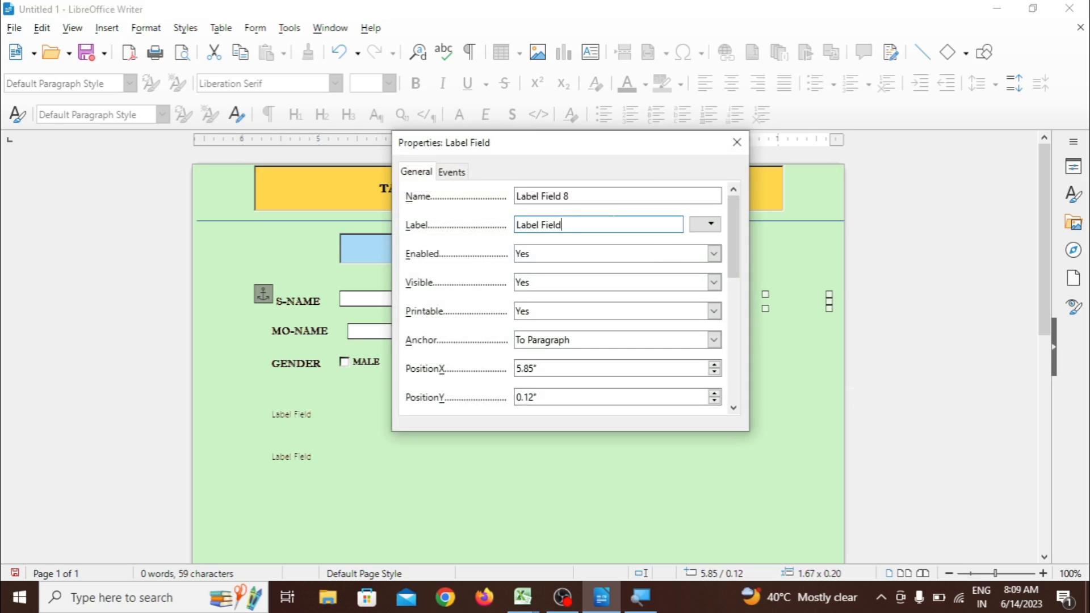
{"action": "key", "text": "ctrl+a"}
{"action": "type", "text": "C"}
Format the CONDIDATE PIC label with the Imprint MT Shadow font, Bold, 10 pt
{"action": "left_click_drag", "start_coordinate": [730, 219], "coordinate": [755, 303]}
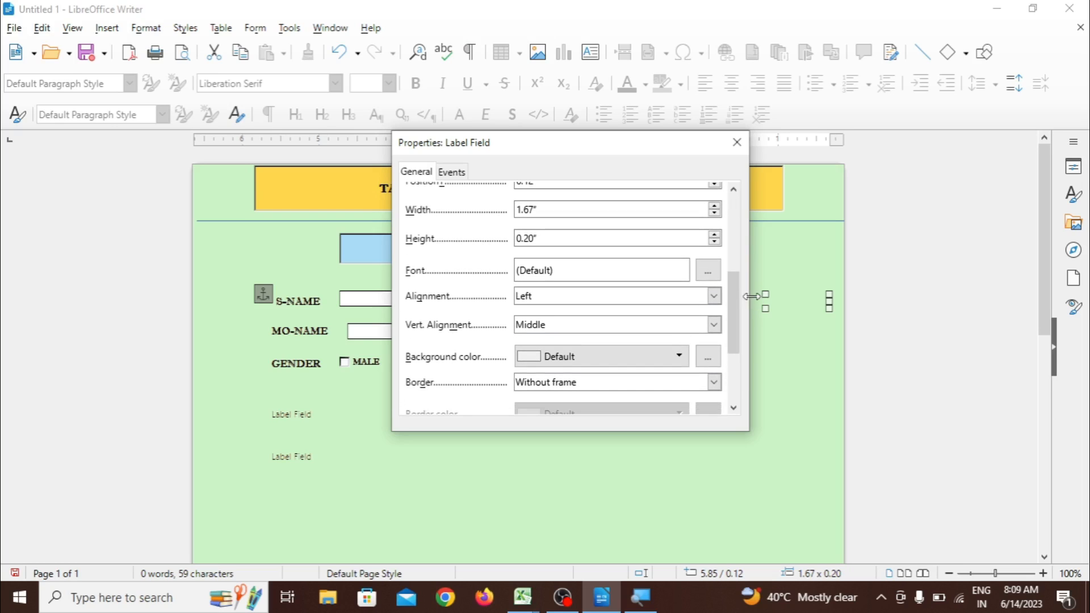
{"action": "left_click", "coordinate": [708, 271]}
{"action": "type", "text": "Impact"}
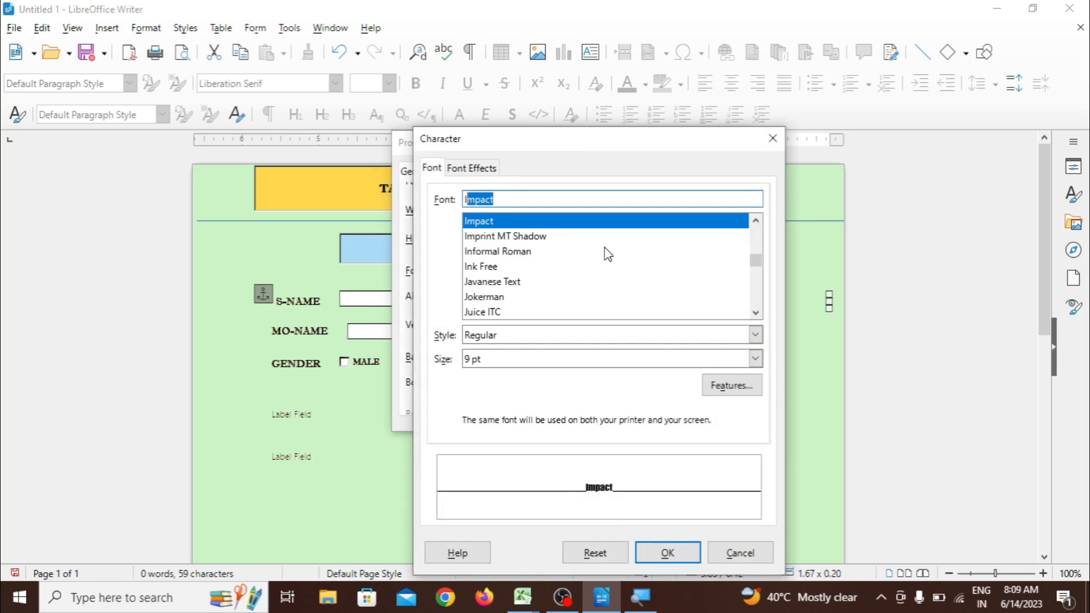
{"action": "left_click", "coordinate": [590, 238]}
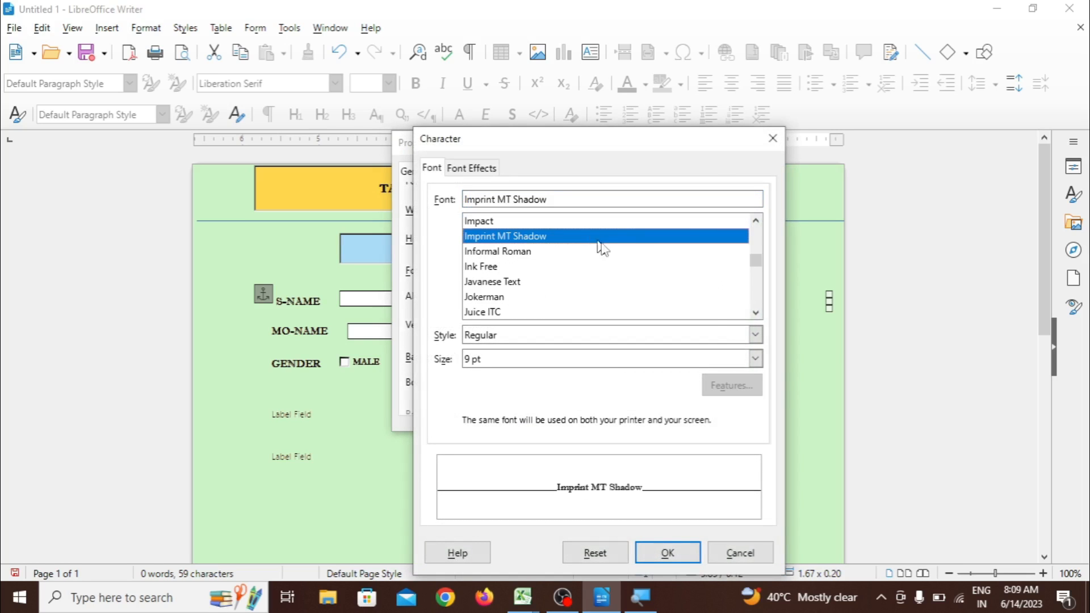
{"action": "key", "text": "Tab"}
{"action": "key", "text": "Tab"}
{"action": "left_click", "coordinate": [756, 364]}
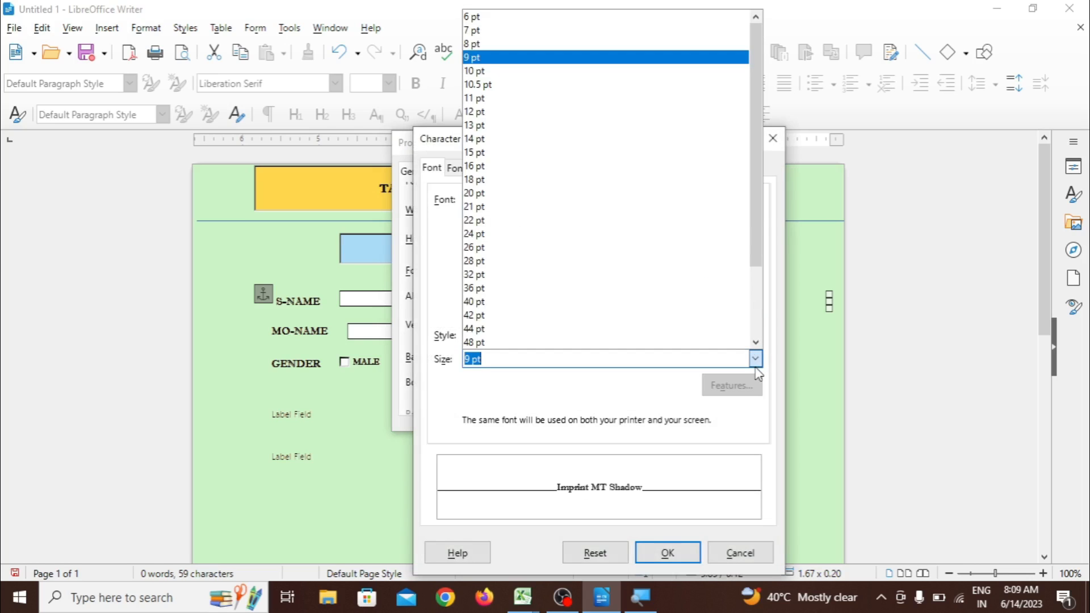
{"action": "left_click", "coordinate": [626, 82]}
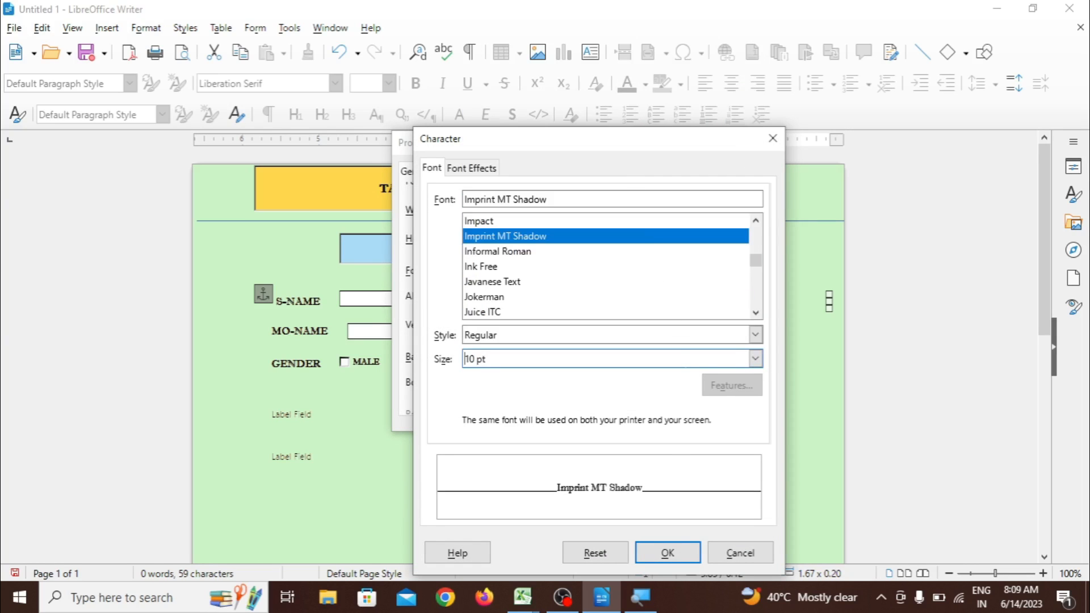
{"action": "left_click", "coordinate": [756, 336]}
{"action": "left_click", "coordinate": [756, 335]}
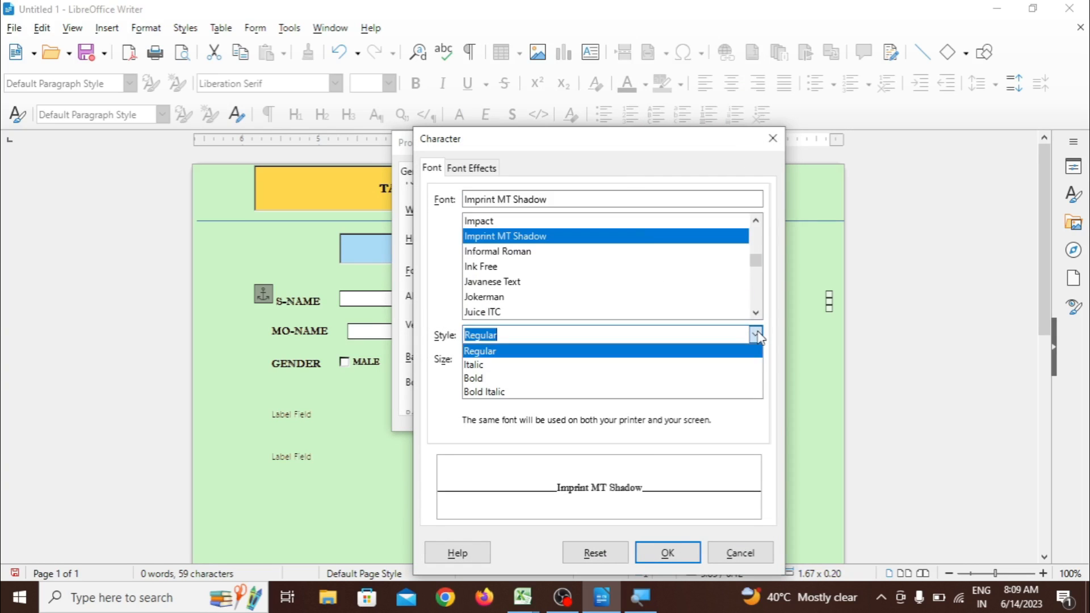
{"action": "left_click", "coordinate": [717, 381]}
{"action": "left_click", "coordinate": [694, 556]}
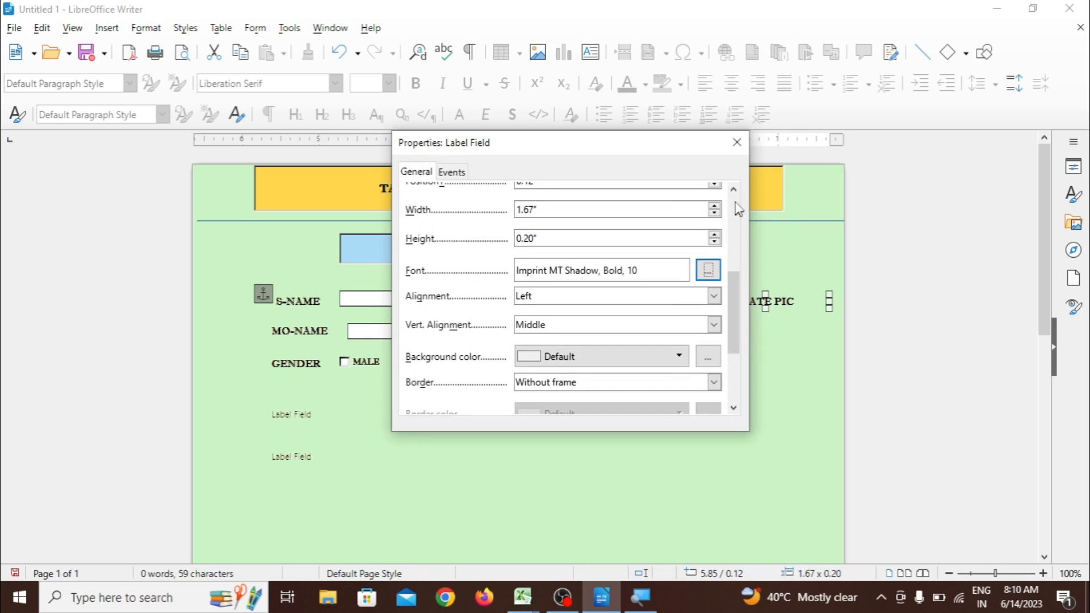
{"action": "left_click", "coordinate": [736, 142]}
{"action": "left_click", "coordinate": [719, 369]}
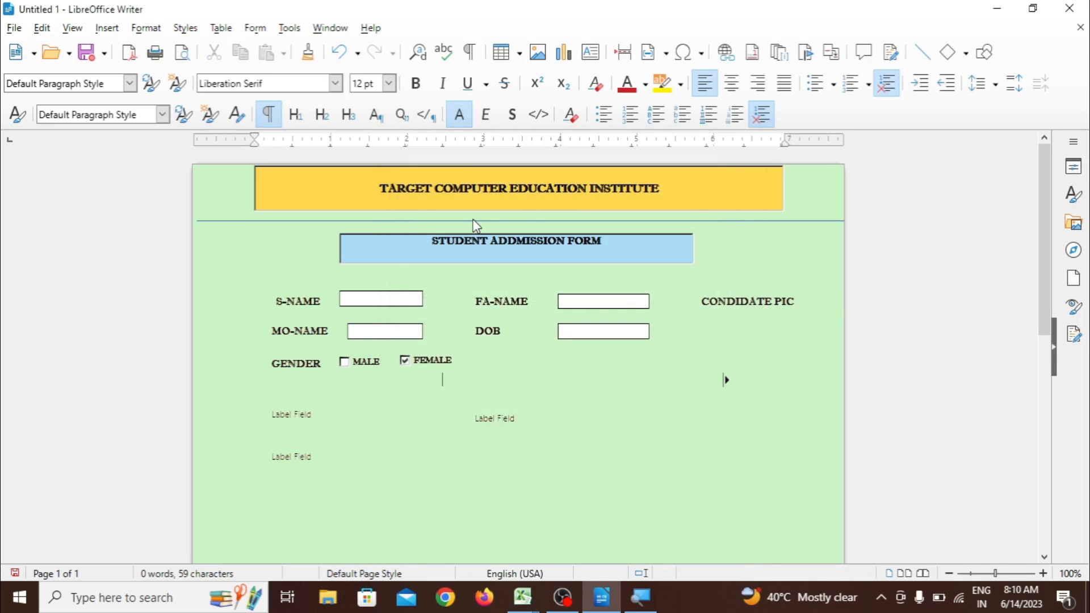
Insert an image button about 1.28 by 1.08 inches directly below the CONDIDATE PIC label
{"action": "left_click", "coordinate": [255, 29]}
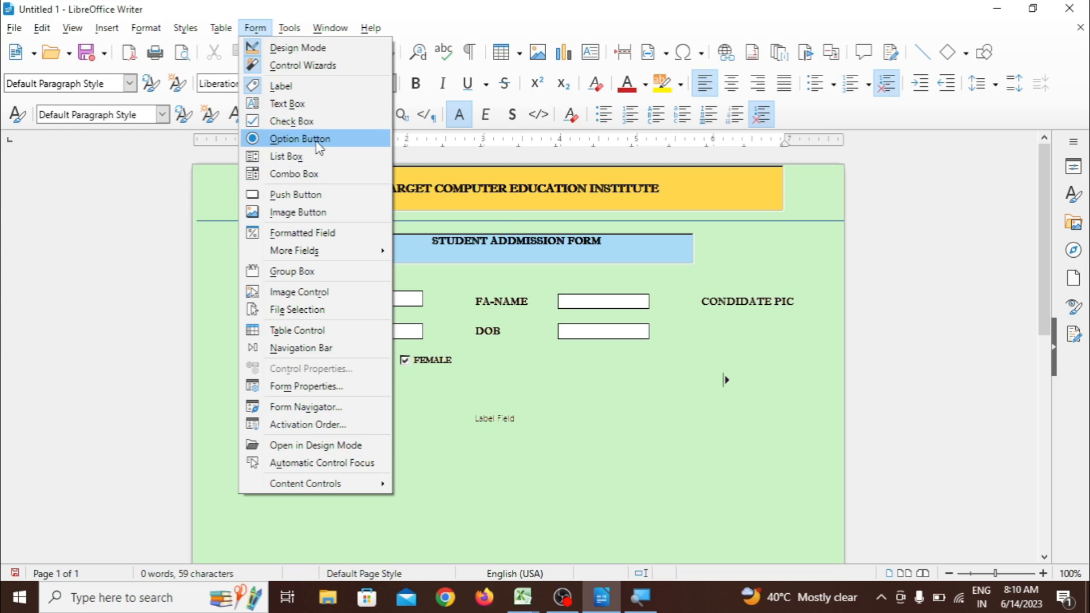
{"action": "left_click", "coordinate": [306, 215]}
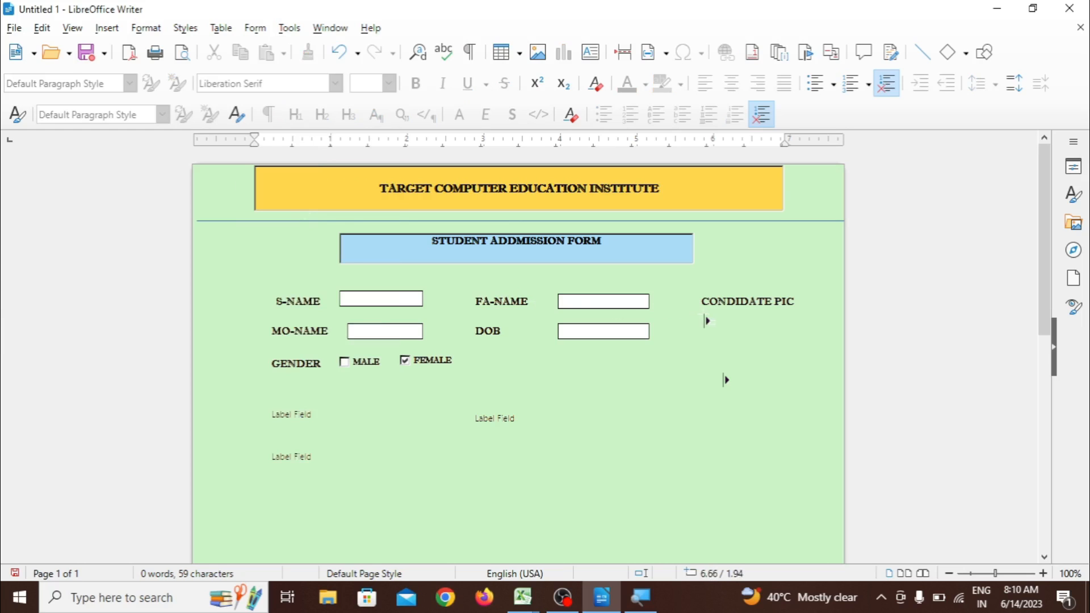
{"action": "left_click_drag", "start_coordinate": [702, 316], "coordinate": [797, 398]}
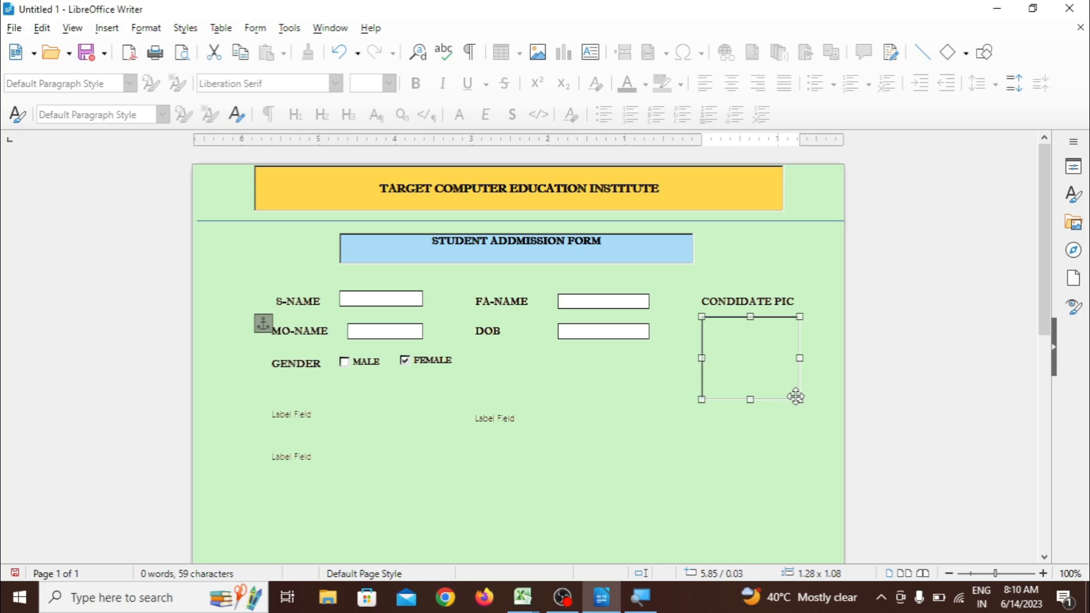
{"action": "left_click", "coordinate": [783, 439]}
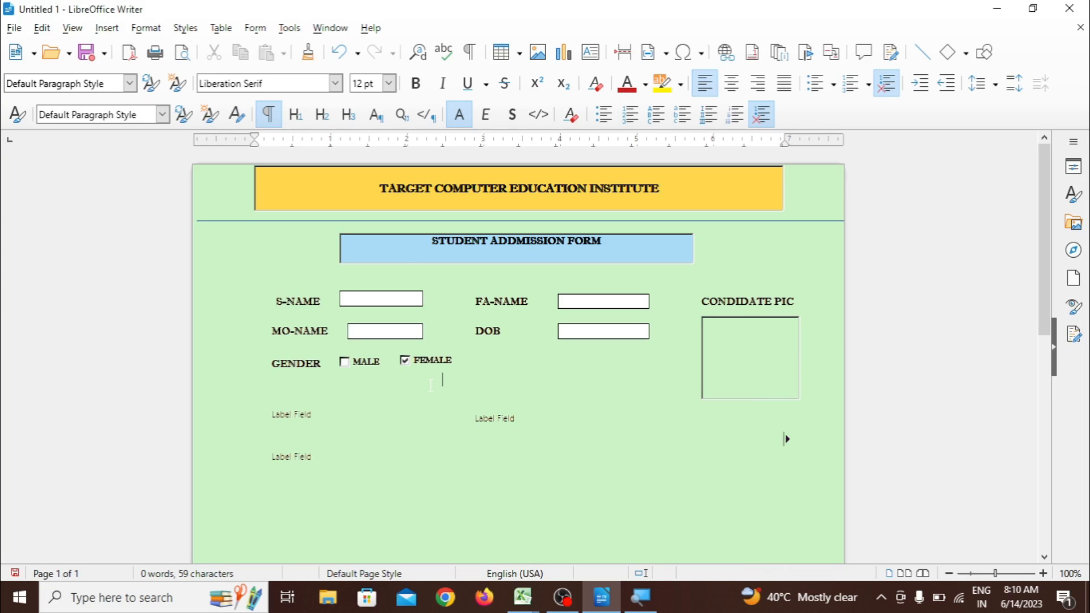
Delete the three unused placeholder label fields below the gender row
{"action": "left_click", "coordinate": [309, 415]}
{"action": "key", "text": "Delete"}
{"action": "left_click", "coordinate": [486, 420]}
{"action": "key", "text": "Delete"}
{"action": "left_click", "coordinate": [298, 458]}
{"action": "key", "text": "Delete"}
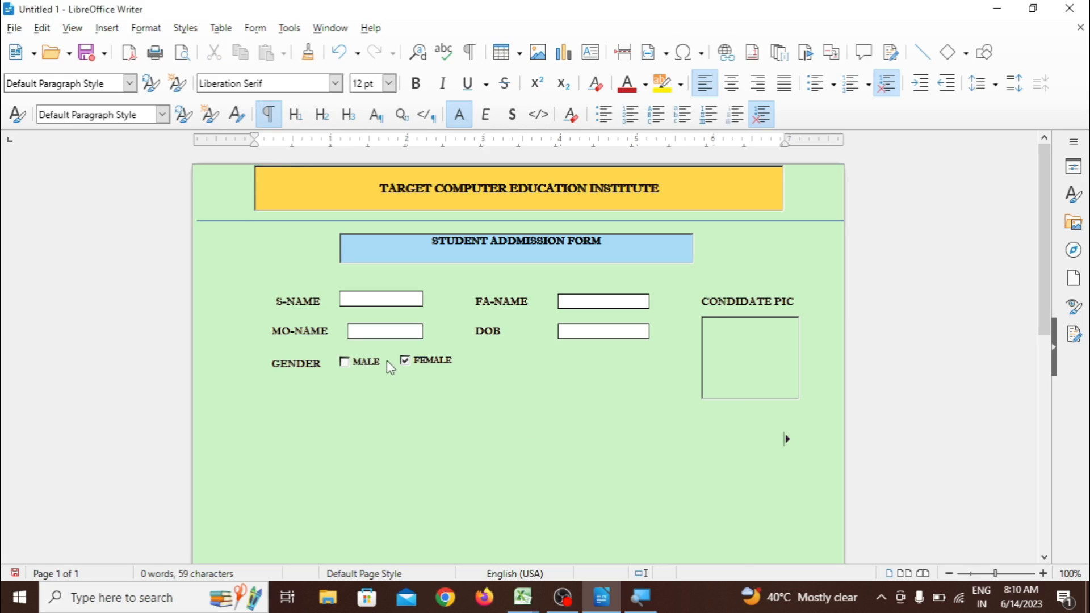
{"action": "left_click", "coordinate": [407, 362]}
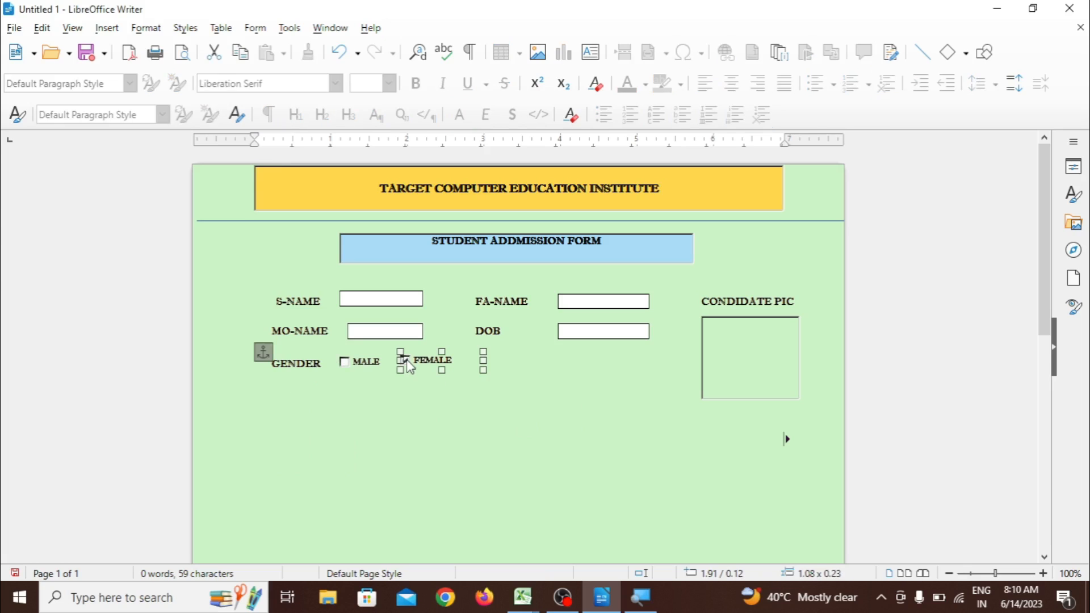
{"action": "key", "text": "Down"}
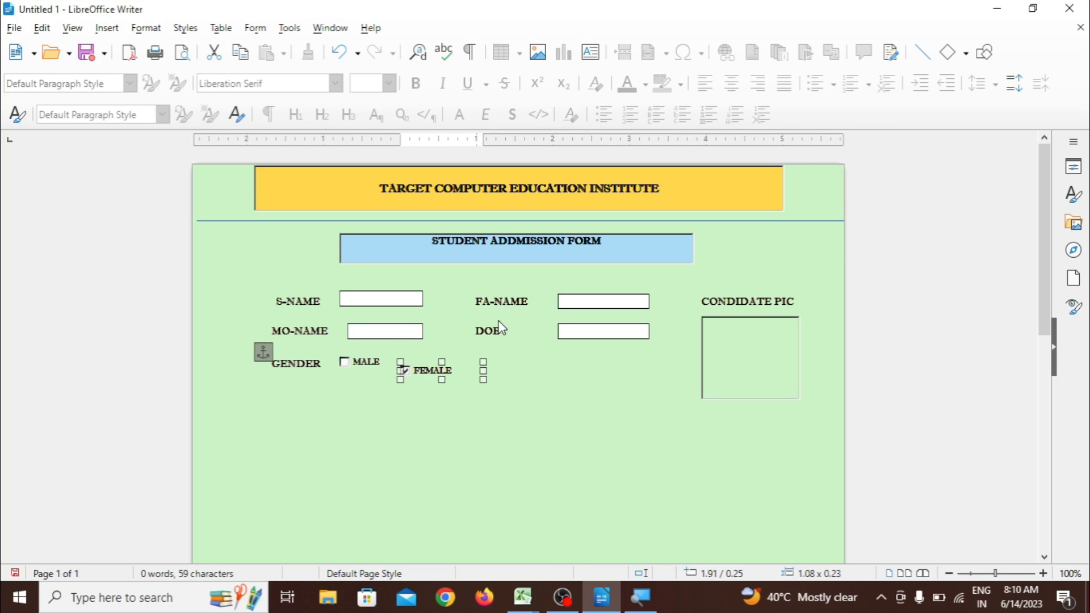
{"action": "key", "text": "Up"}
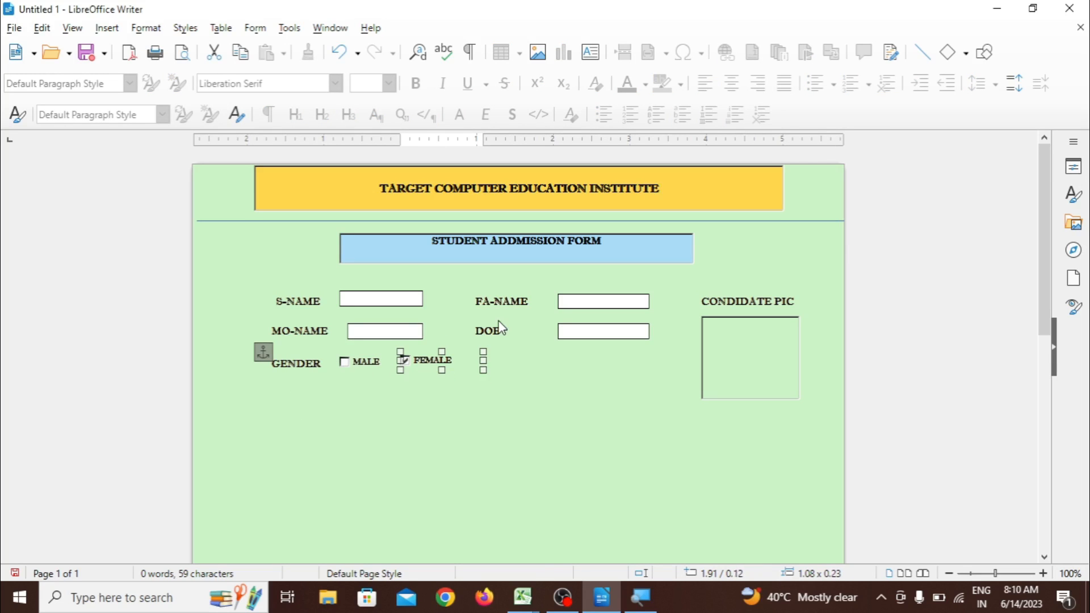
Stretch the MALE check box slightly upward and the FEMALE check box slightly downward to level both with the GENDER label
{"action": "left_click", "coordinate": [362, 361]}
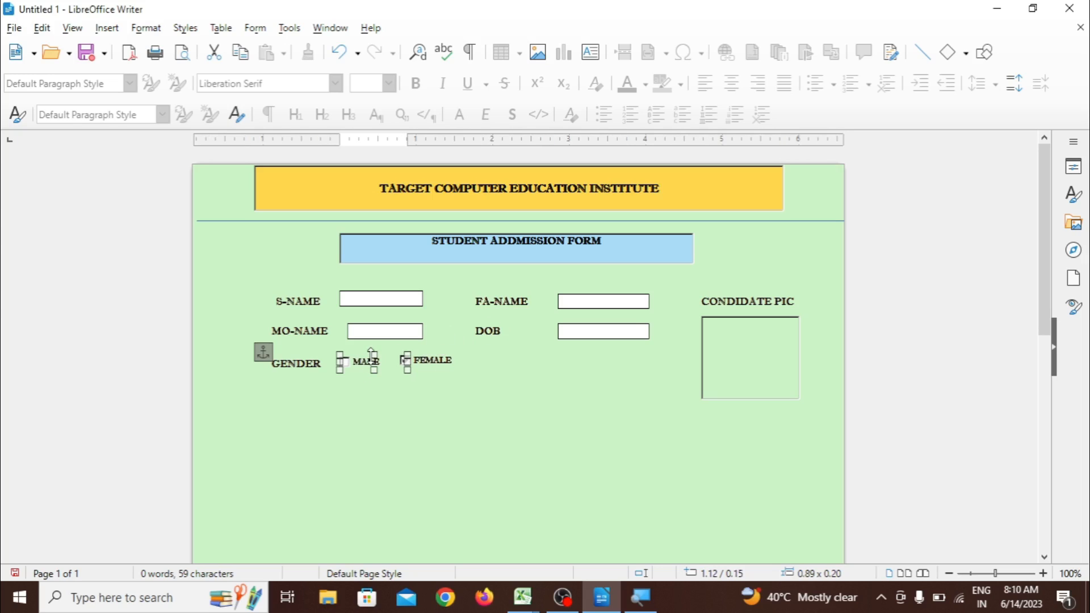
{"action": "left_click_drag", "start_coordinate": [372, 352], "coordinate": [372, 350]}
{"action": "left_click", "coordinate": [406, 408]}
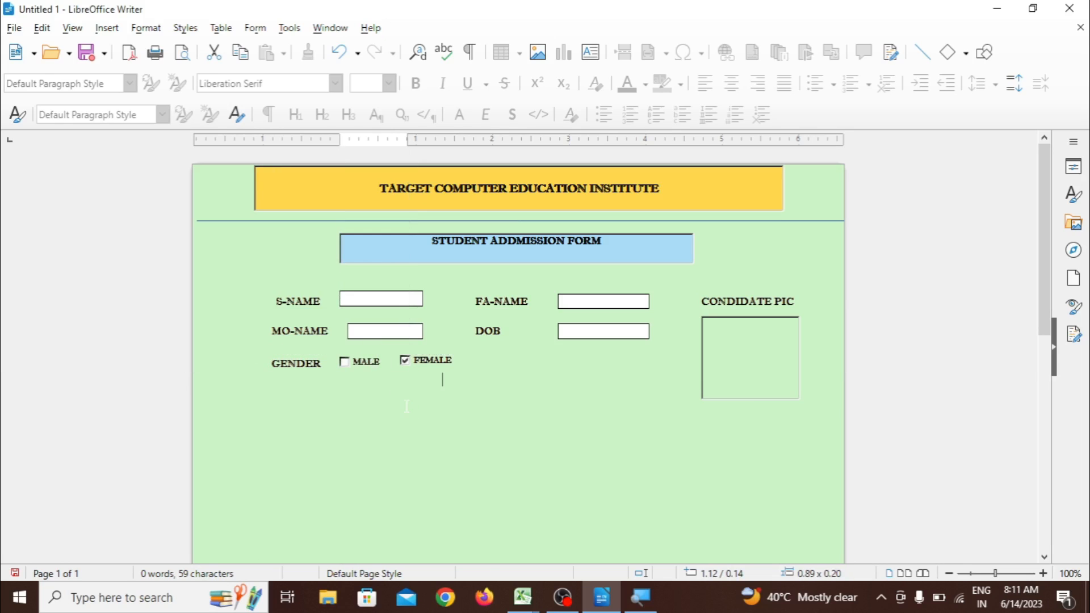
{"action": "left_click", "coordinate": [433, 367]}
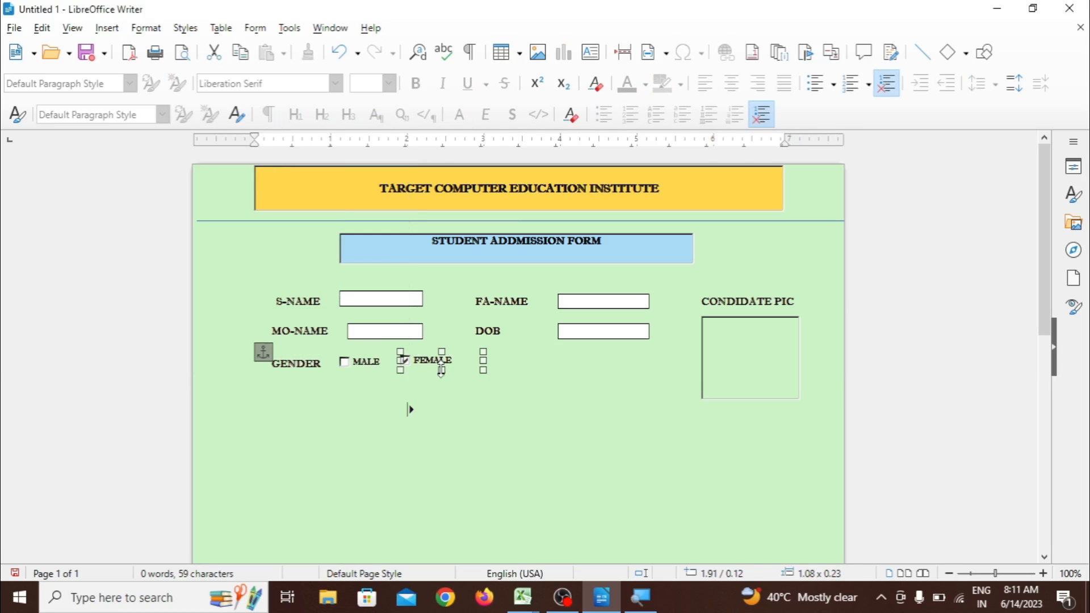
{"action": "left_click_drag", "start_coordinate": [442, 372], "coordinate": [442, 376]}
{"action": "left_click", "coordinate": [446, 404]}
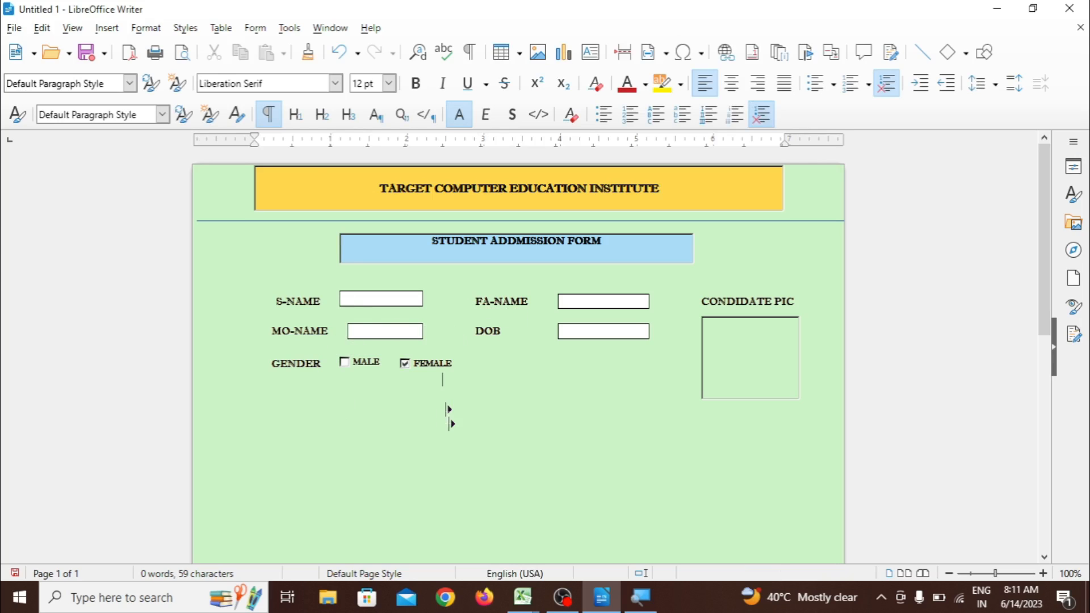
Insert a label about 0.89 by 0.20 inches below the GENDER label and set its text to CLASS
{"action": "left_click", "coordinate": [255, 30]}
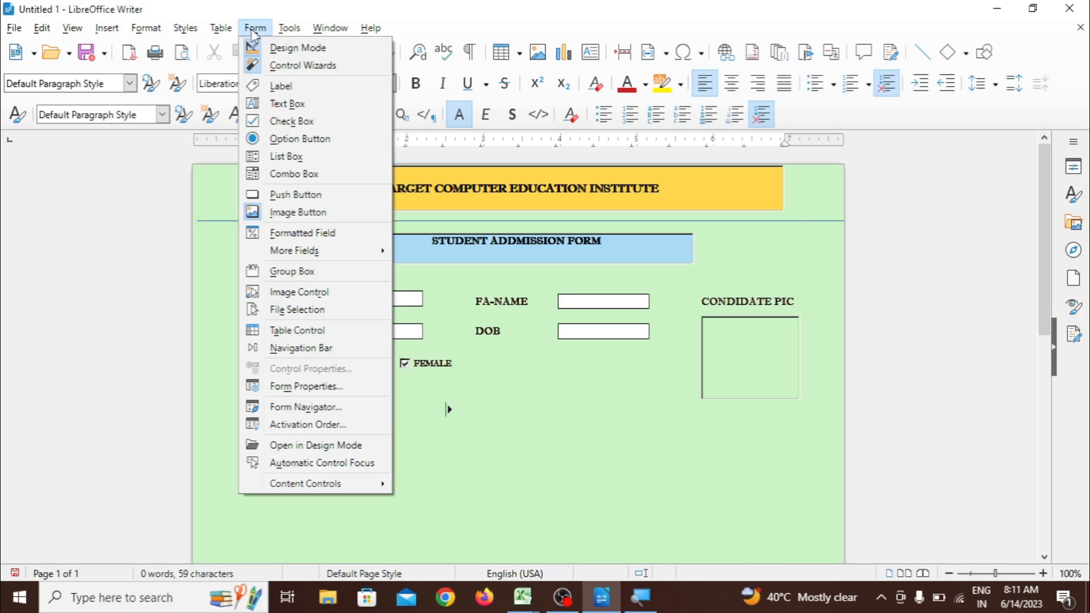
{"action": "left_click", "coordinate": [278, 86]}
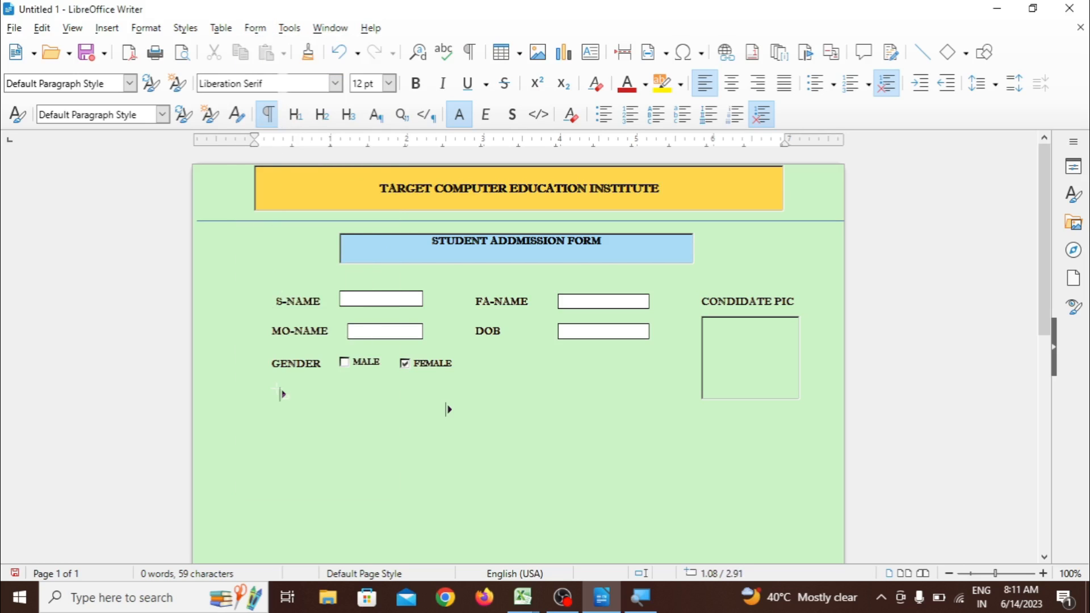
{"action": "mouse_move", "coordinate": [276, 389]}
{"action": "left_mouse_down"}
{"action": "mouse_move", "coordinate": [312, 415]}
{"action": "mouse_move", "coordinate": [342, 423]}
{"action": "mouse_move", "coordinate": [341, 409]}
{"action": "left_mouse_up"}
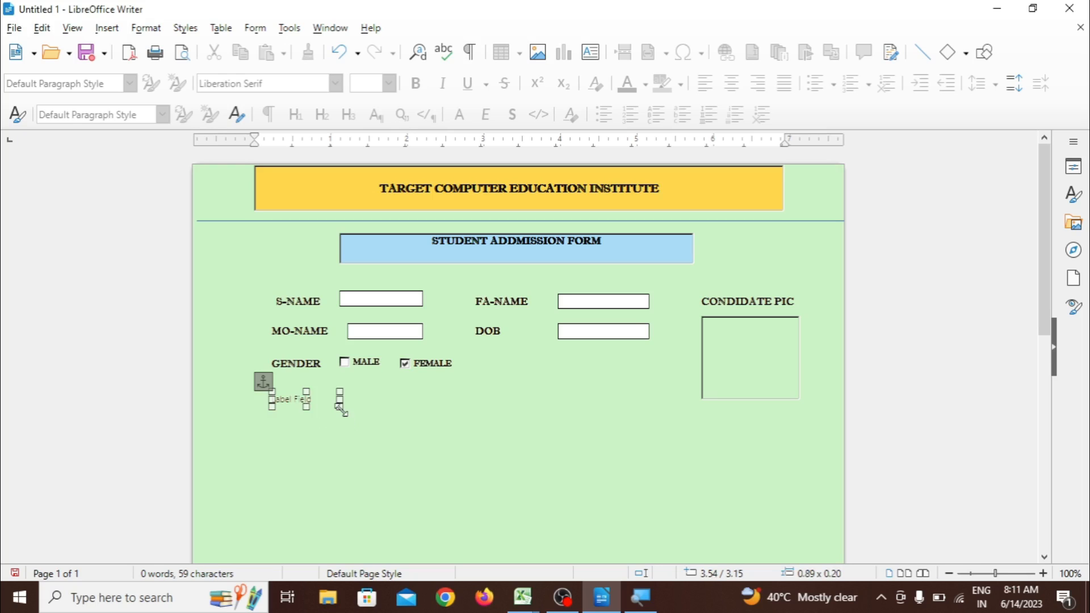
{"action": "right_click", "coordinate": [330, 402]}
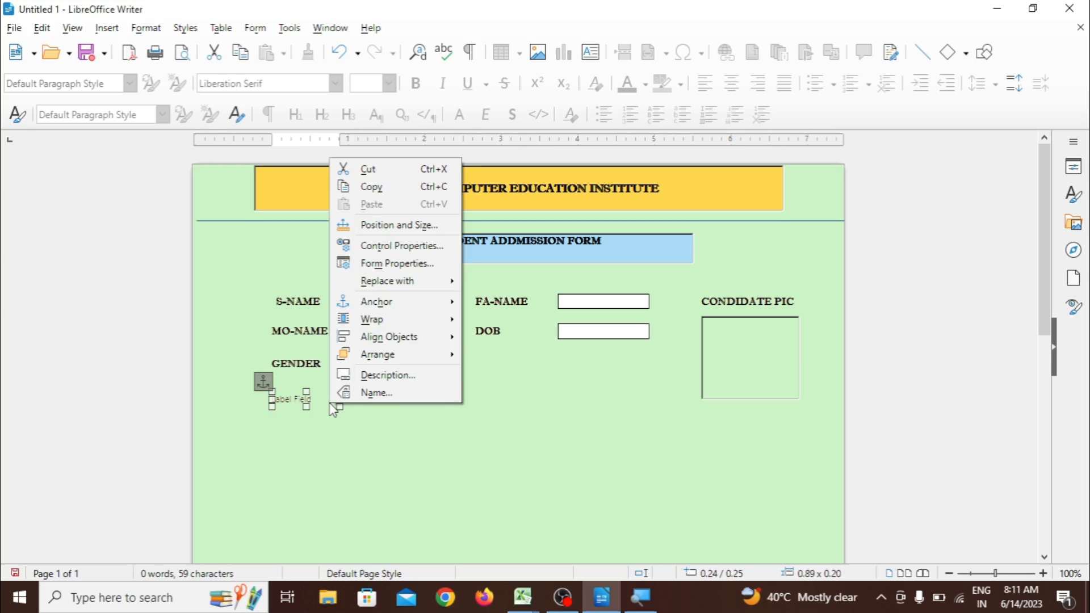
{"action": "left_click", "coordinate": [401, 249]}
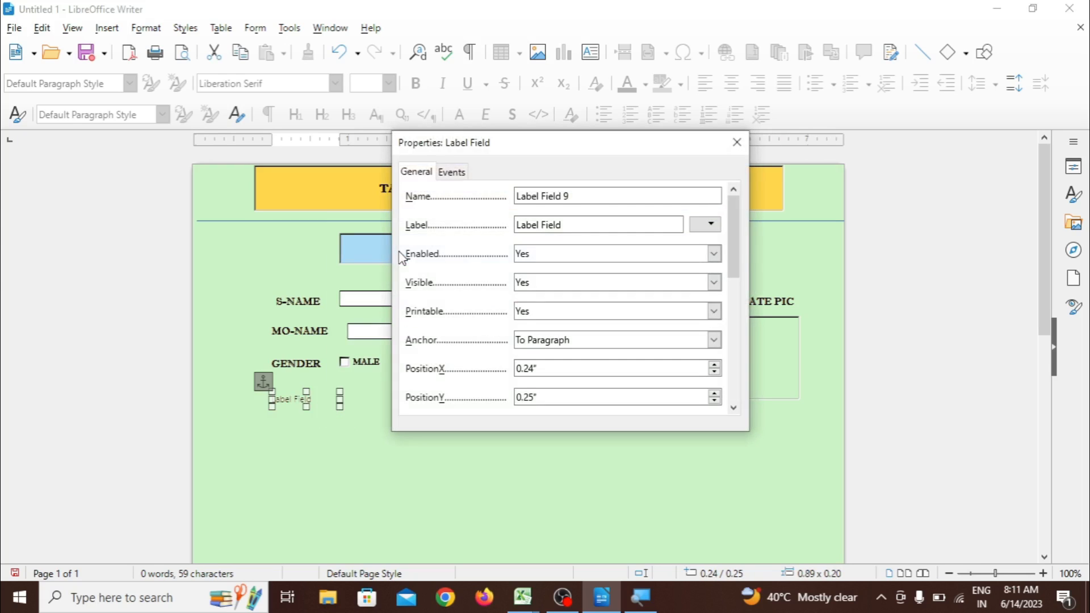
{"action": "triple_click", "coordinate": [559, 225]}
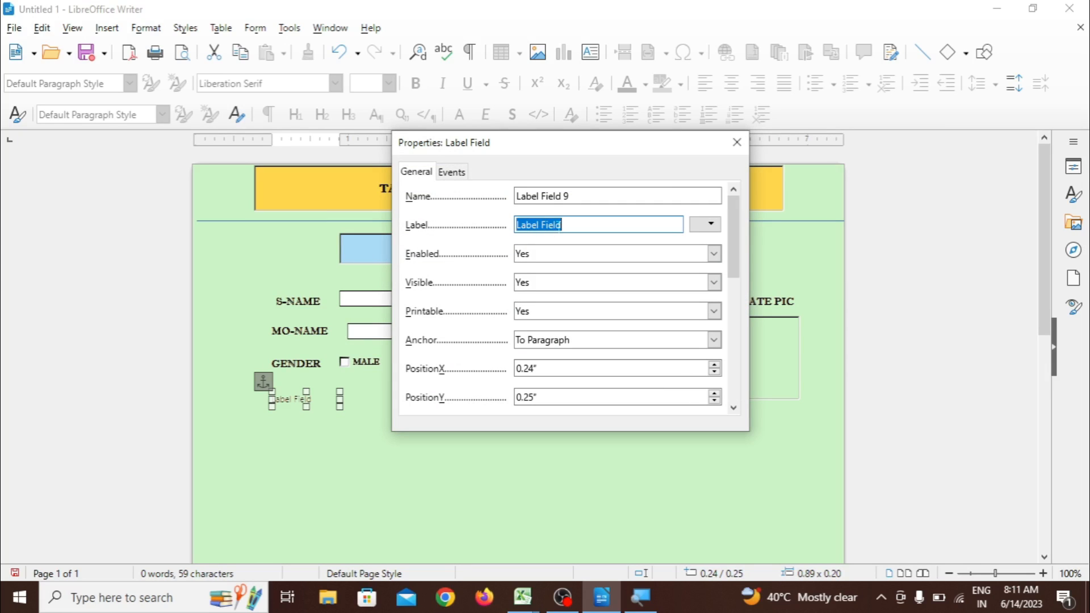
{"action": "type", "text": "CLASS"}
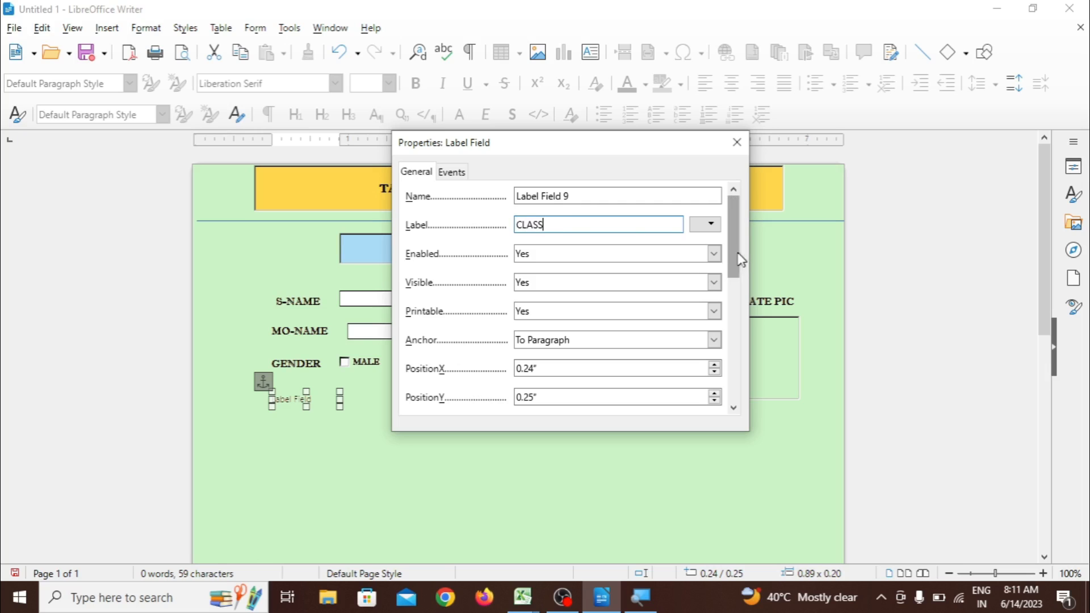
Format the CLASS label with the Imprint MT Shadow font, Bold, 10 pt
{"action": "left_click_drag", "start_coordinate": [736, 256], "coordinate": [761, 336]}
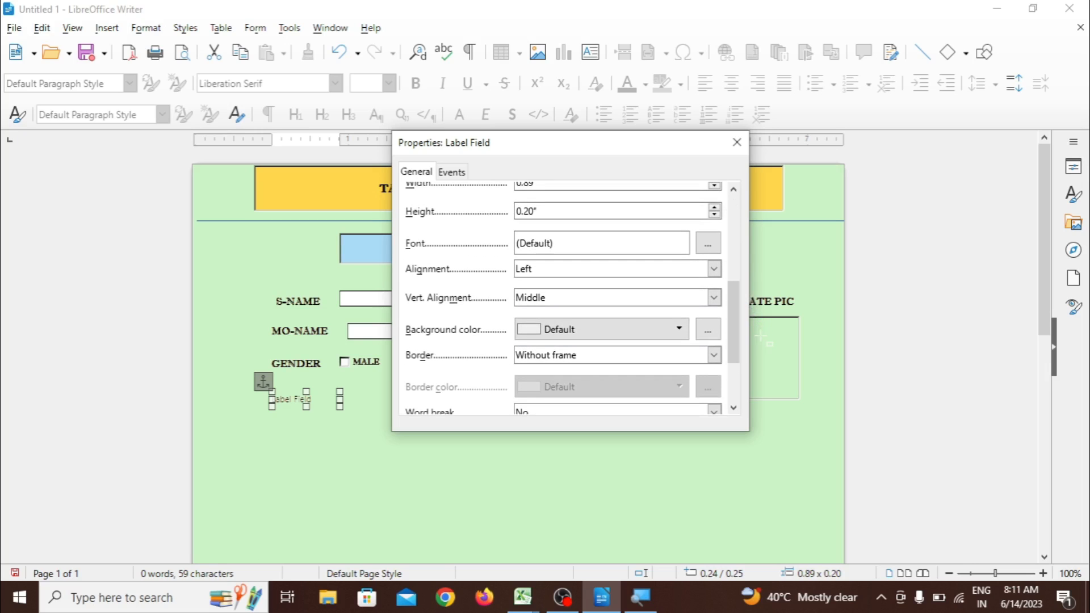
{"action": "left_click", "coordinate": [708, 243]}
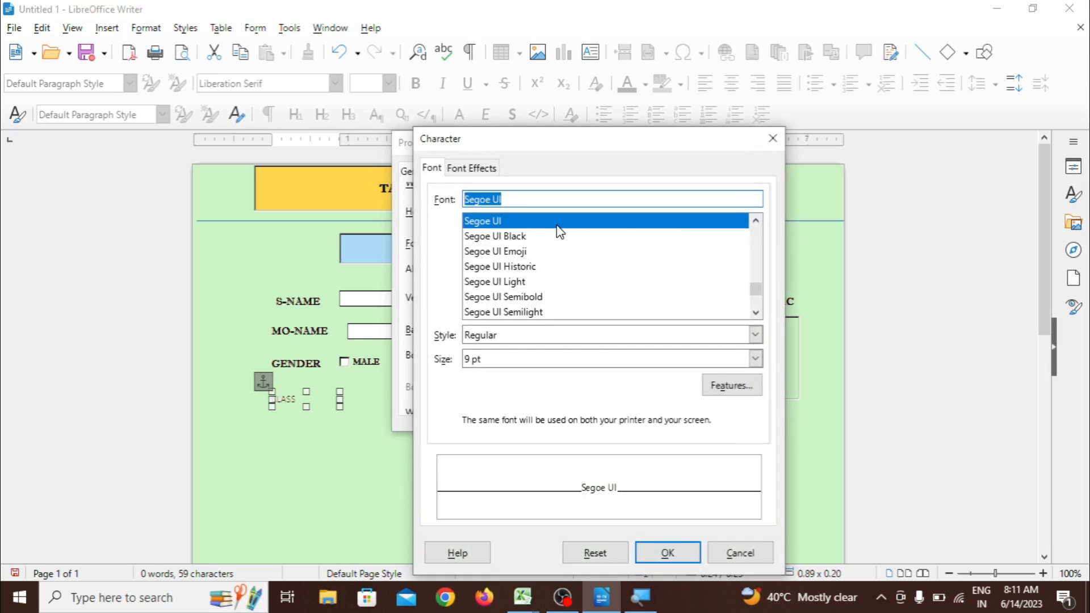
{"action": "type", "text": "Impact"}
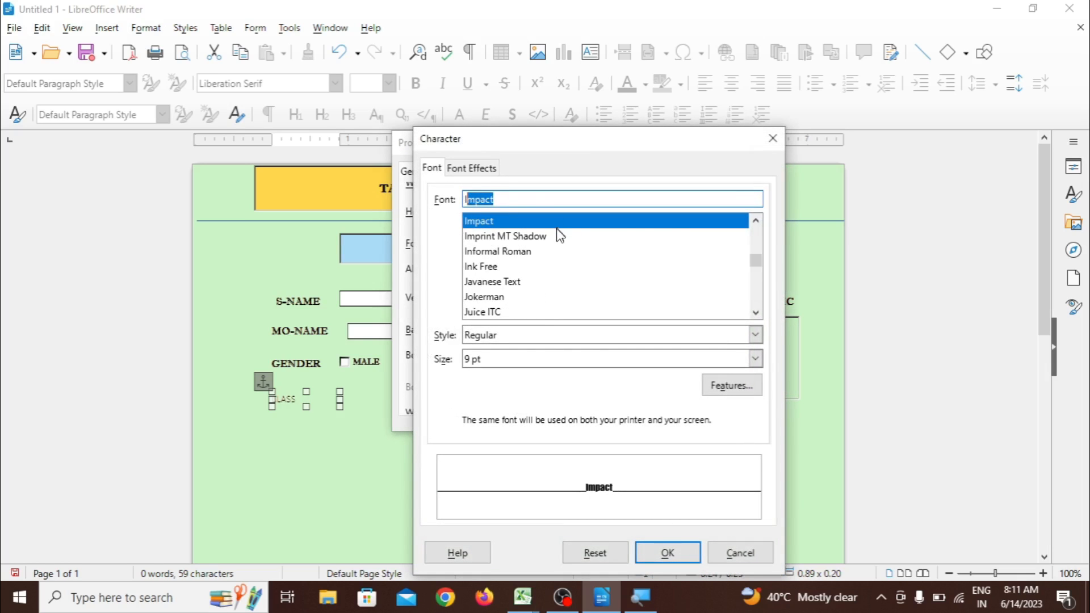
{"action": "left_click", "coordinate": [559, 236]}
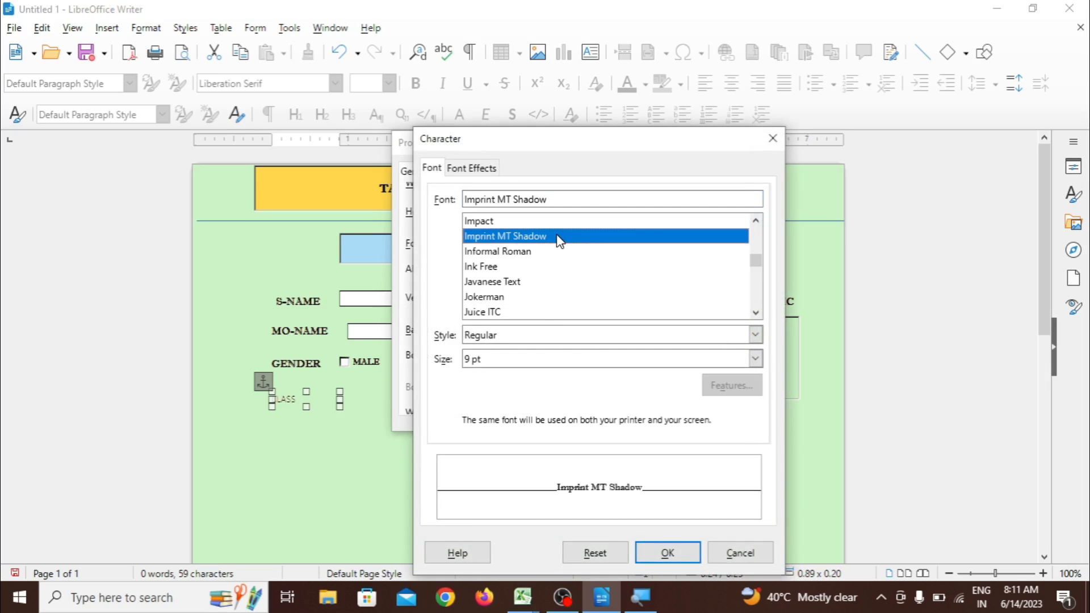
{"action": "left_click", "coordinate": [756, 335]}
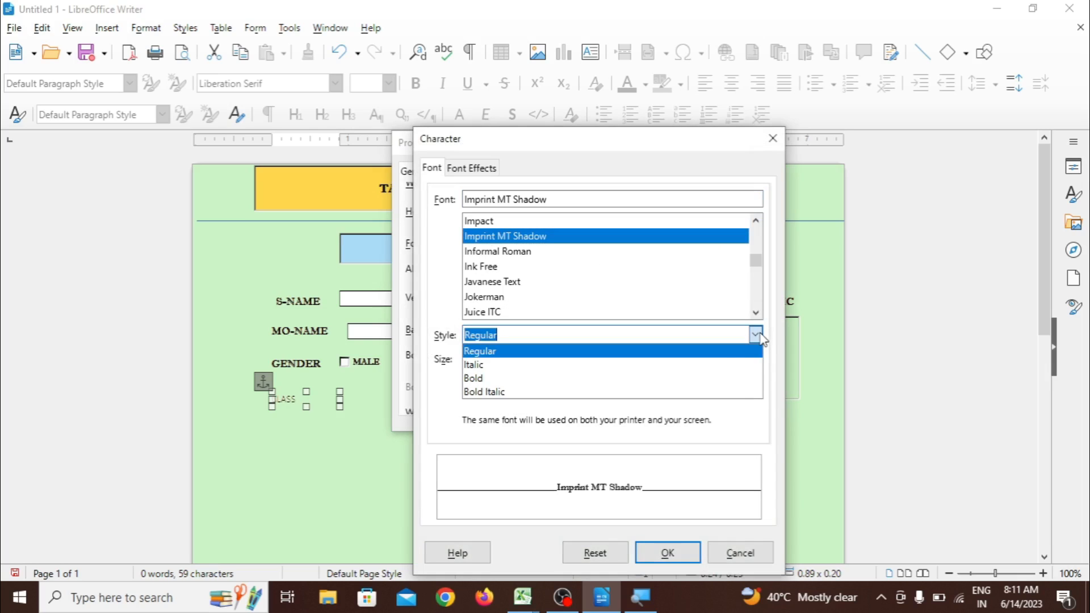
{"action": "left_click", "coordinate": [727, 384]}
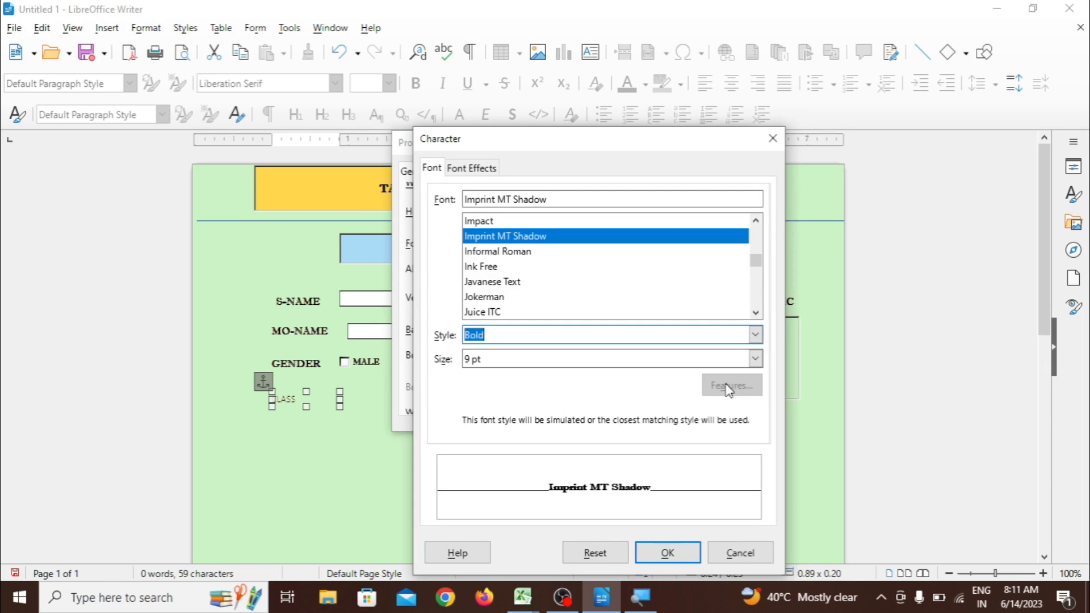
{"action": "left_click", "coordinate": [756, 359]}
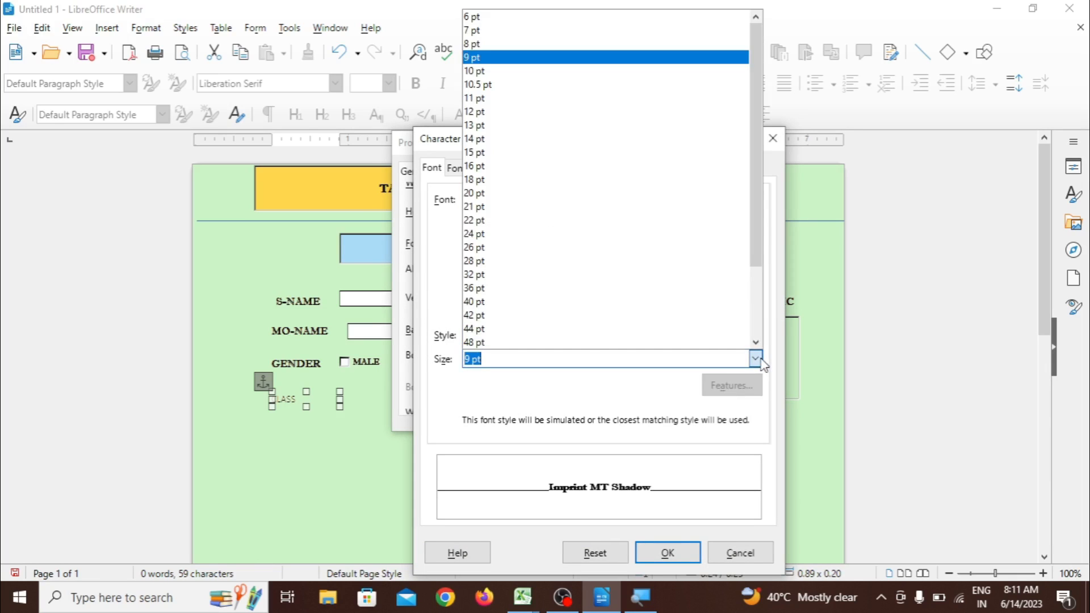
{"action": "left_click", "coordinate": [638, 71]}
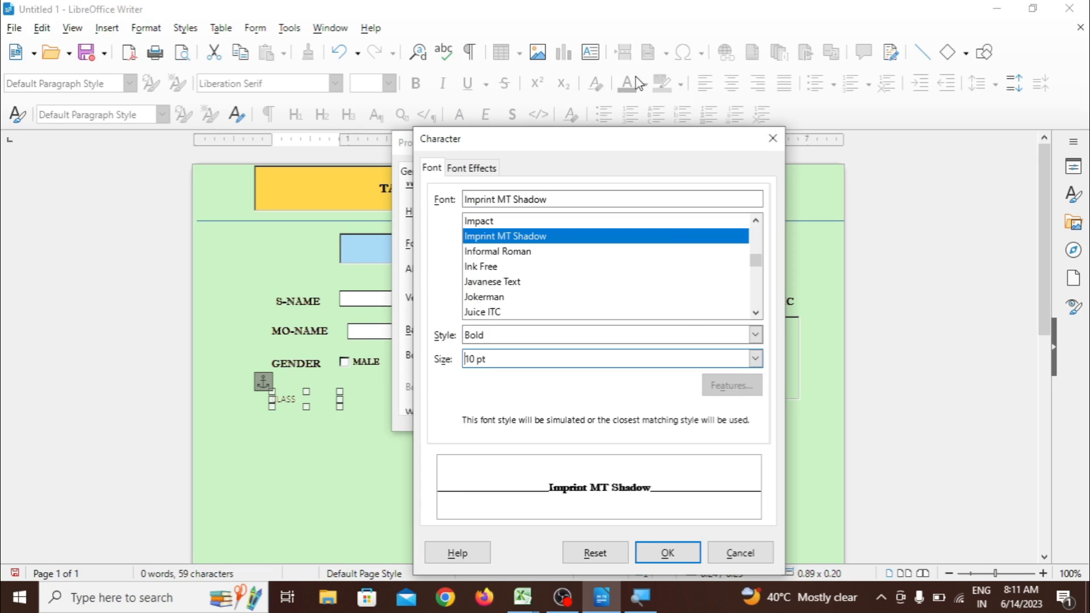
{"action": "left_click", "coordinate": [669, 551]}
{"action": "left_click", "coordinate": [632, 509]}
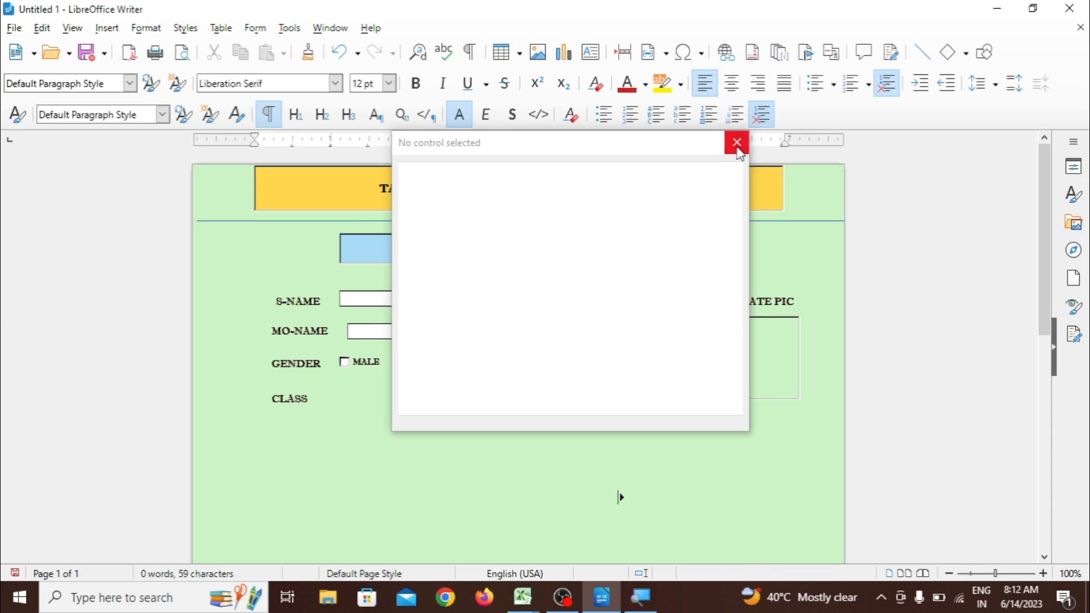
{"action": "left_click", "coordinate": [737, 142]}
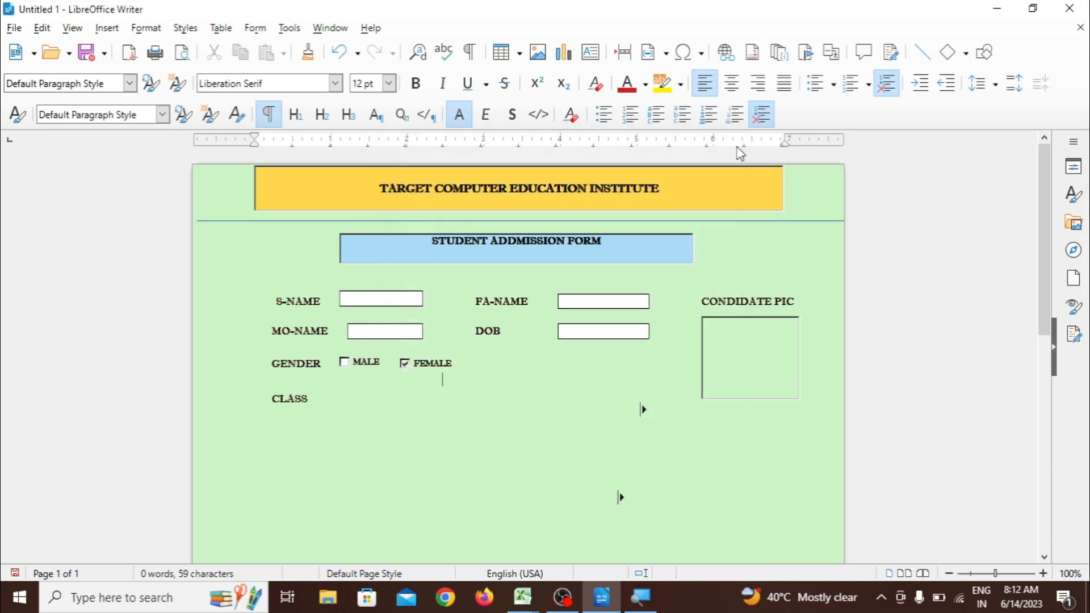
Insert a short text box beside the CLASS label, below the gender check boxes
{"action": "left_click", "coordinate": [255, 31]}
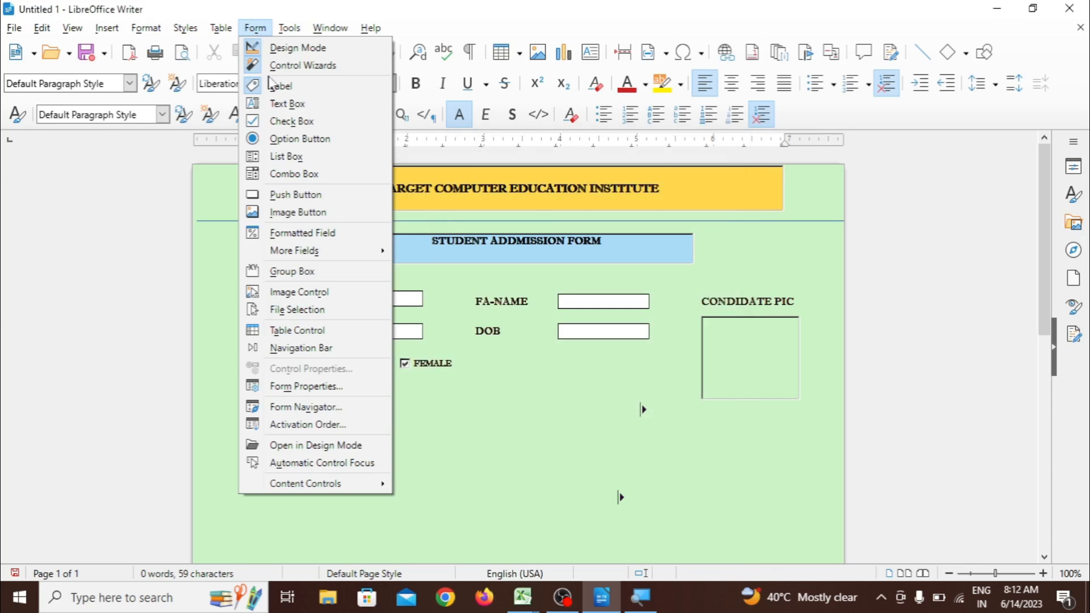
{"action": "left_click", "coordinate": [282, 106]}
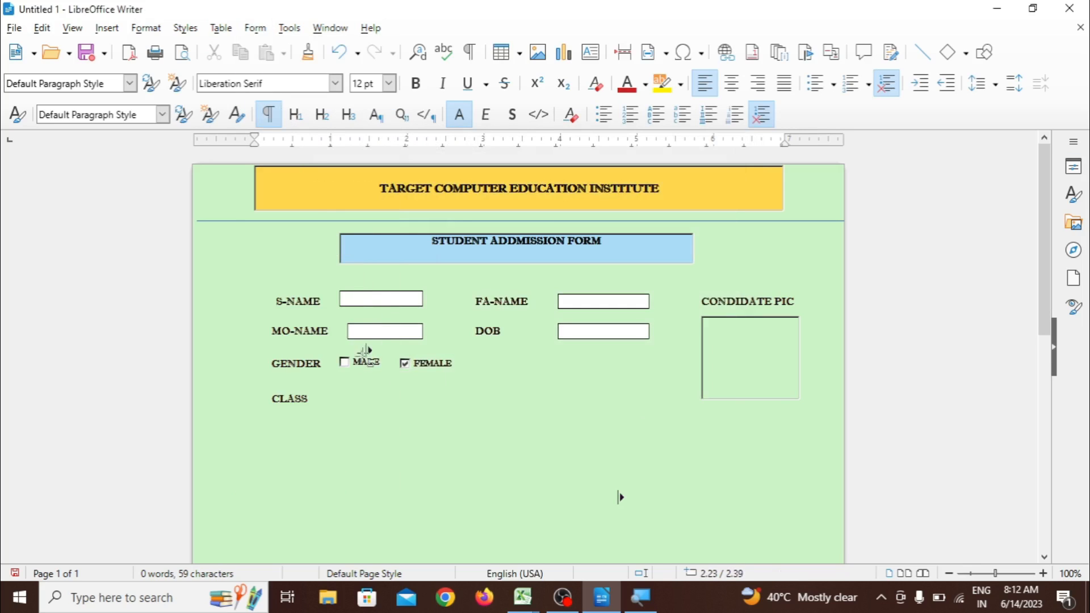
{"action": "left_click_drag", "start_coordinate": [334, 398], "coordinate": [359, 406]}
{"action": "left_click", "coordinate": [407, 438]}
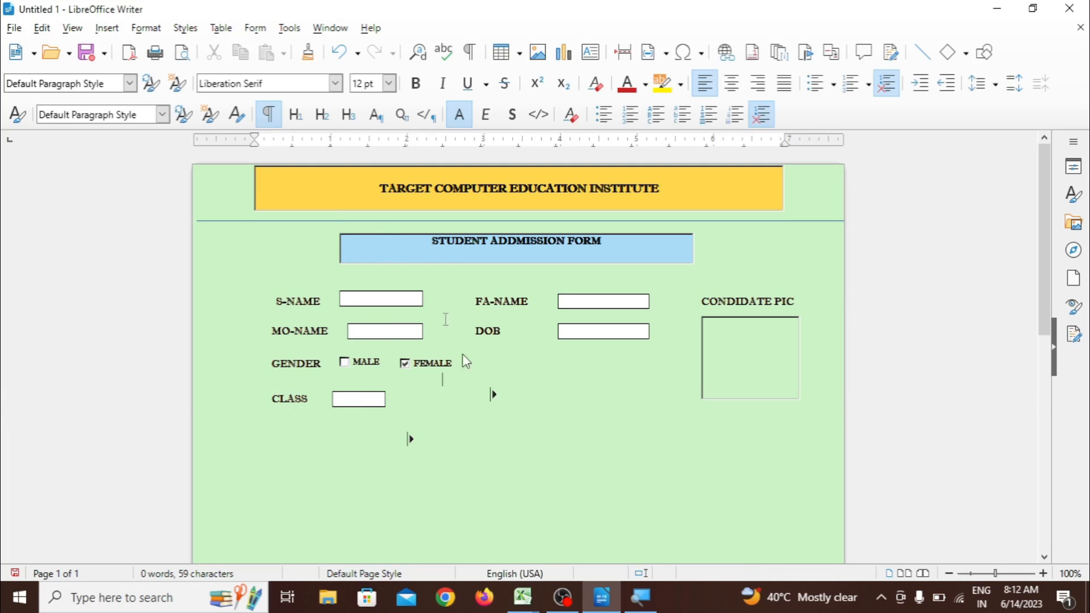
Insert a label about 0.98 by 0.30 inches below the DOB label, level with CLASS, and set its text to C TEACHER
{"action": "left_click", "coordinate": [255, 27]}
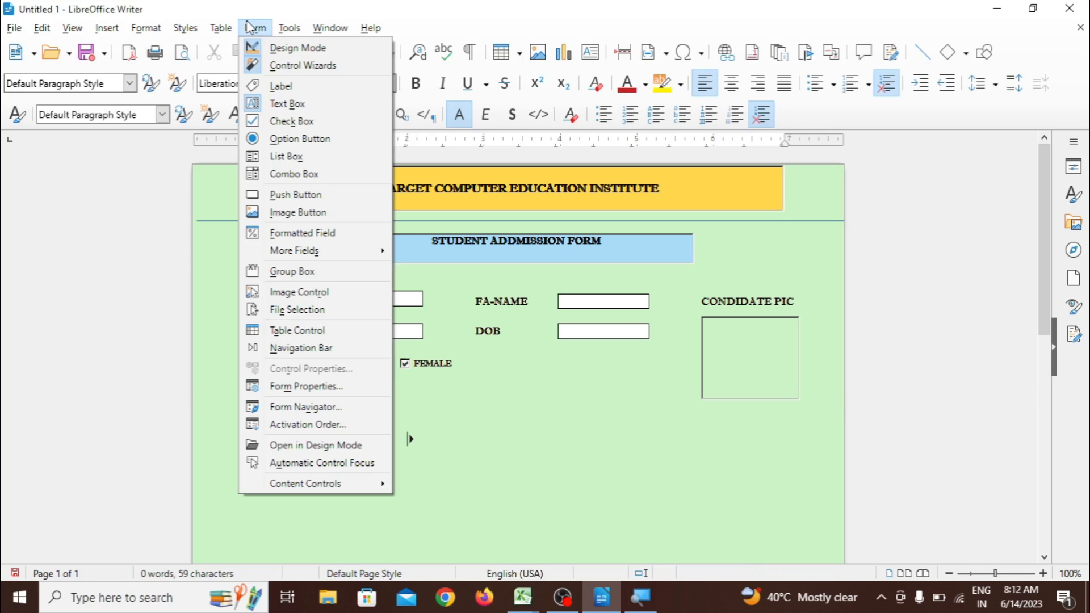
{"action": "left_click", "coordinate": [278, 86]}
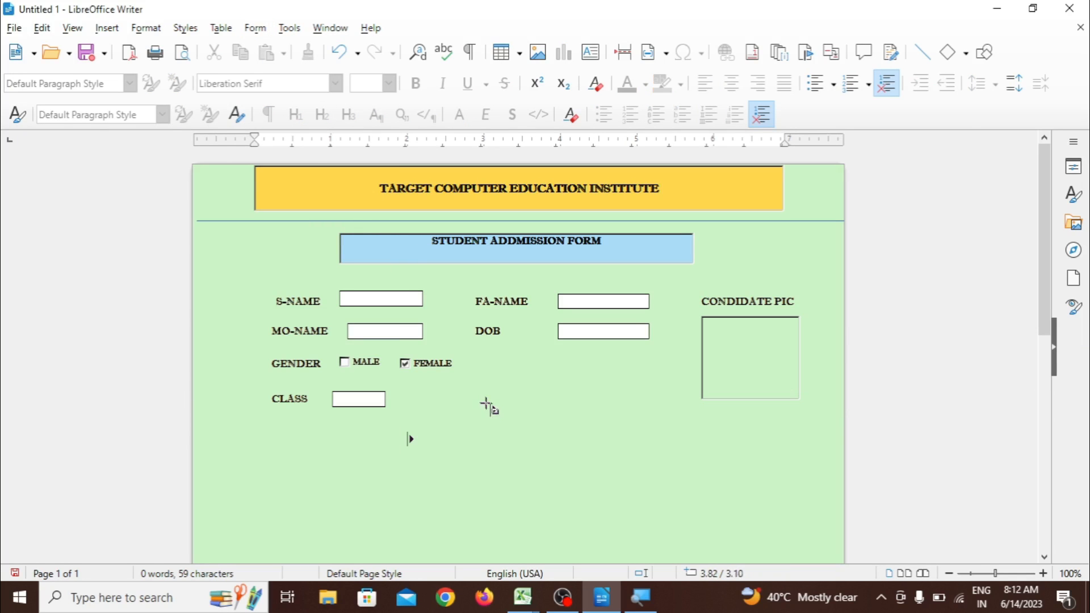
{"action": "left_click_drag", "start_coordinate": [477, 393], "coordinate": [550, 410]}
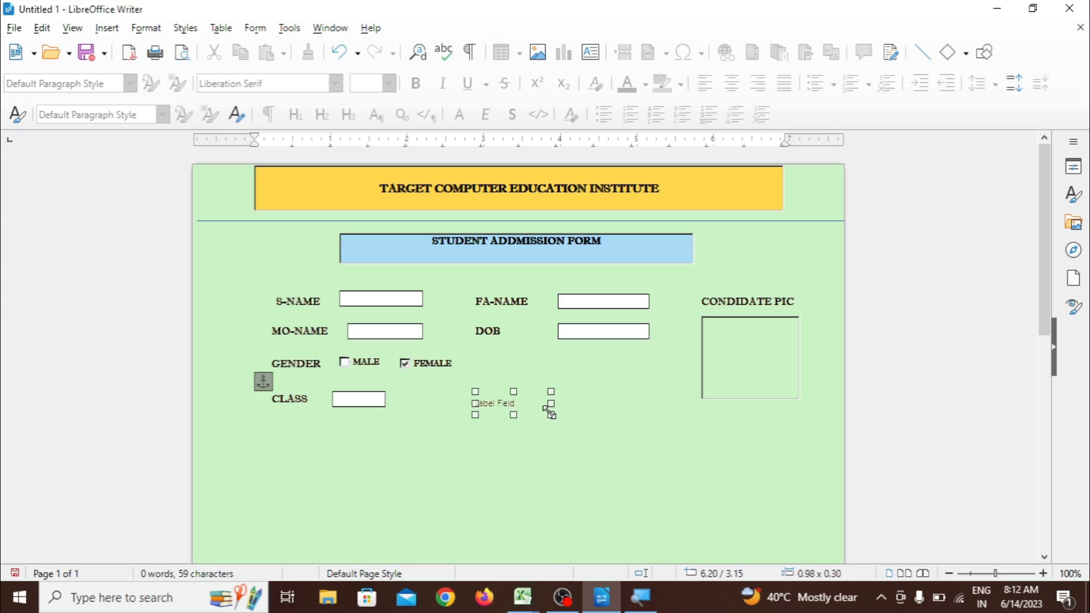
{"action": "right_click", "coordinate": [492, 401]}
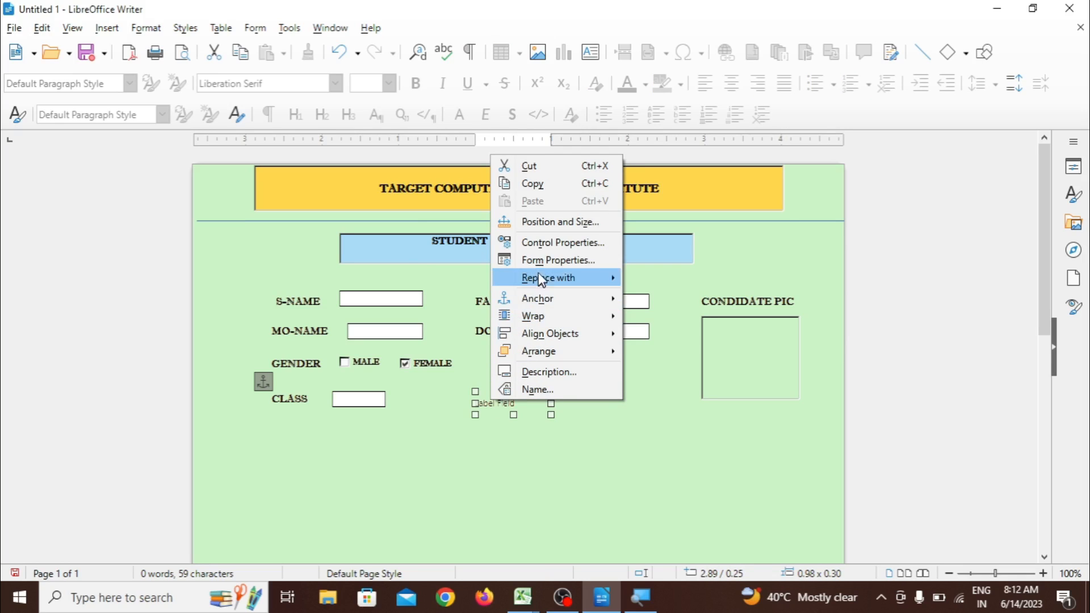
{"action": "left_click", "coordinate": [538, 243]}
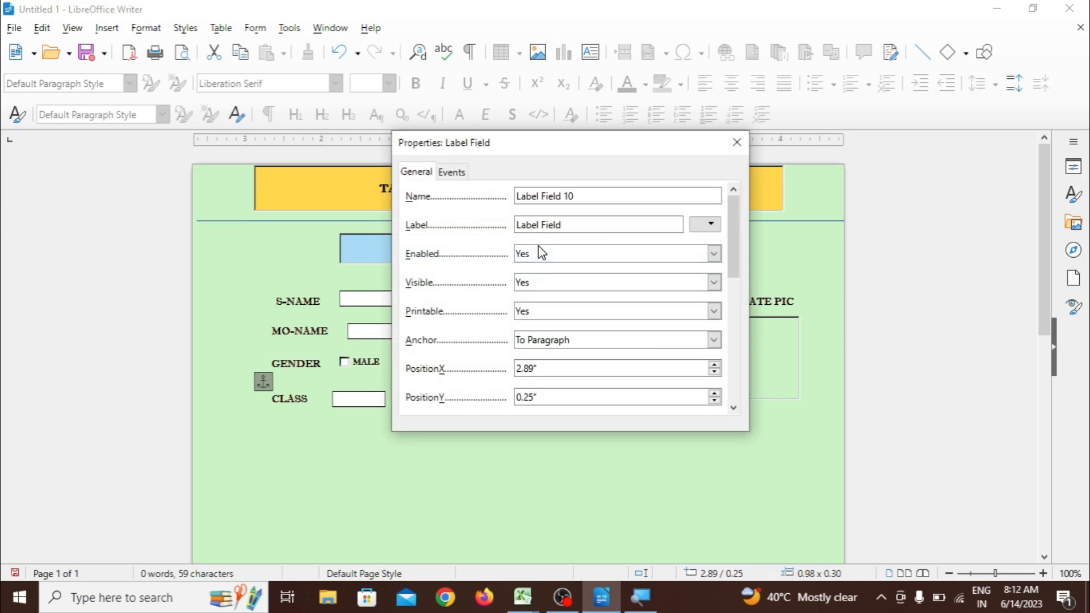
{"action": "triple_click", "coordinate": [541, 225]}
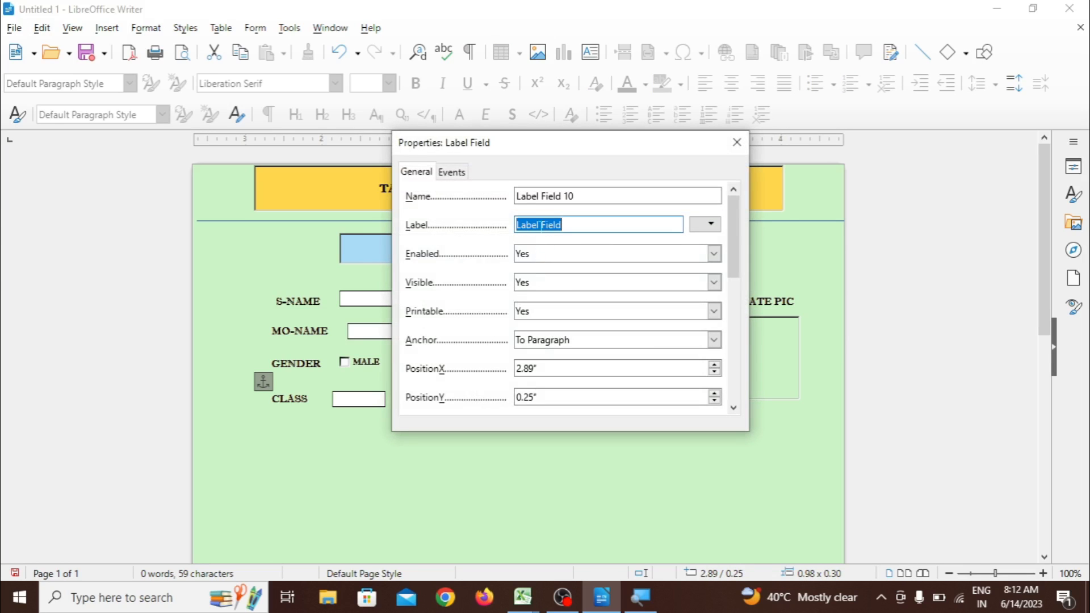
{"action": "type", "text": "C TEACHER"}
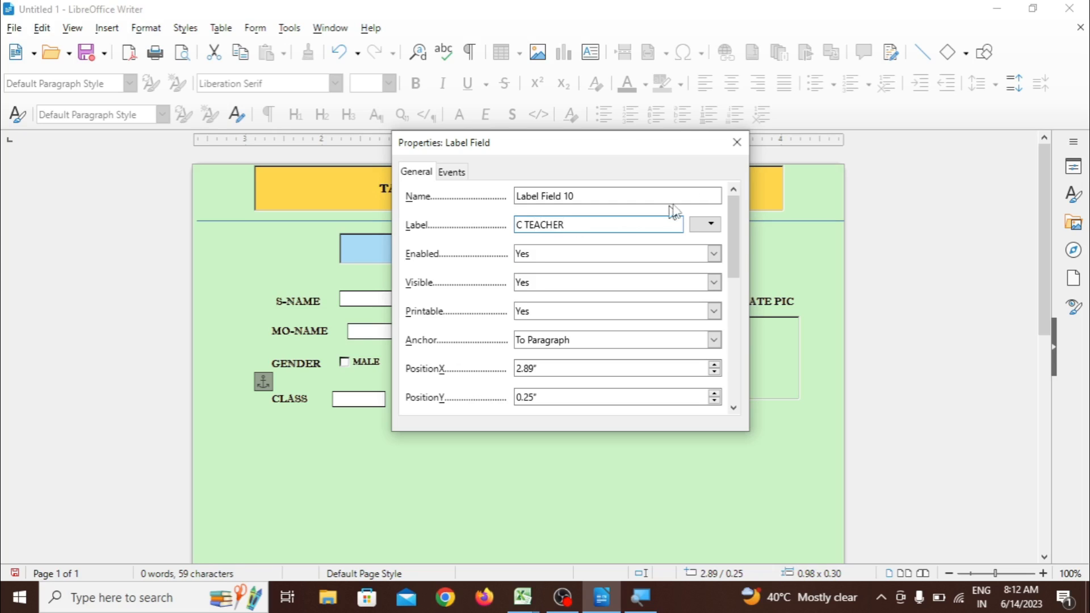
Format the C TEACHER label with the Imprint MT Shadow font, Bold, 10 pt
{"action": "left_click_drag", "start_coordinate": [738, 229], "coordinate": [744, 302]}
{"action": "left_click", "coordinate": [708, 282]}
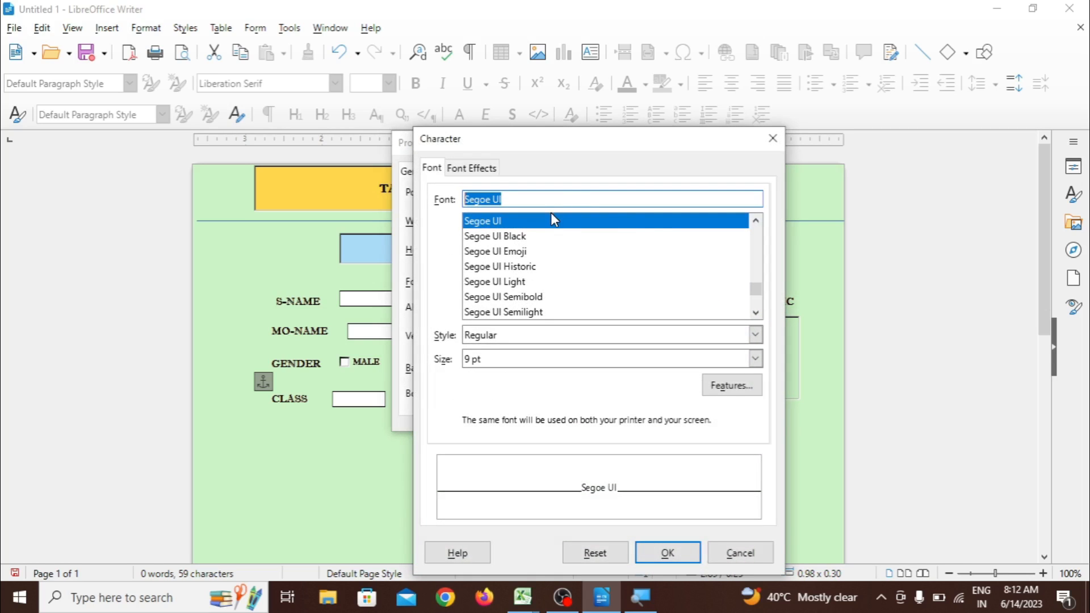
{"action": "type", "text": "Impact"}
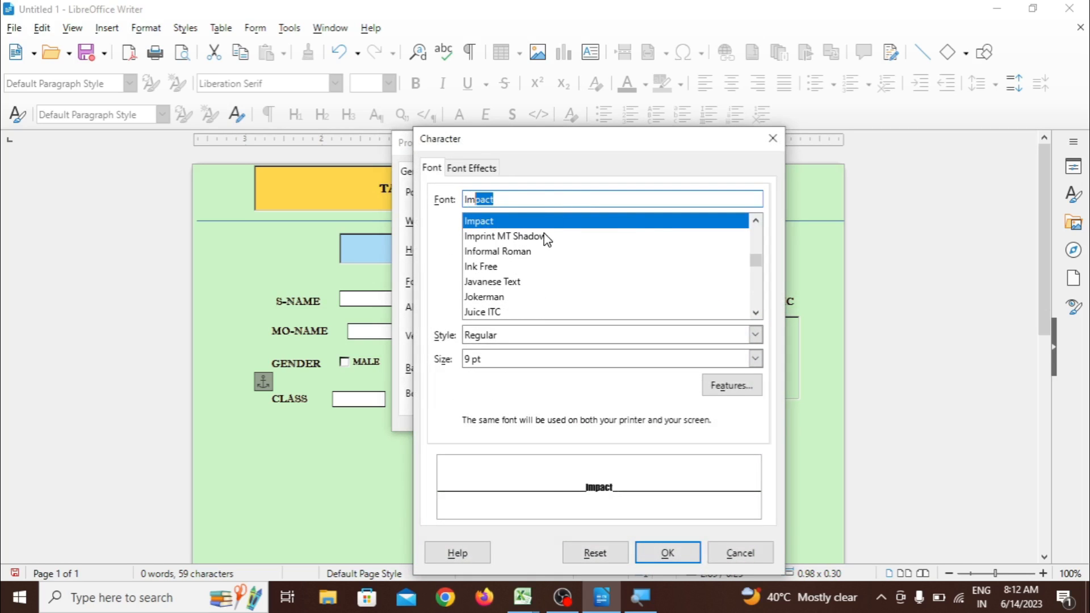
{"action": "left_click", "coordinate": [545, 237]}
{"action": "left_click", "coordinate": [594, 334]}
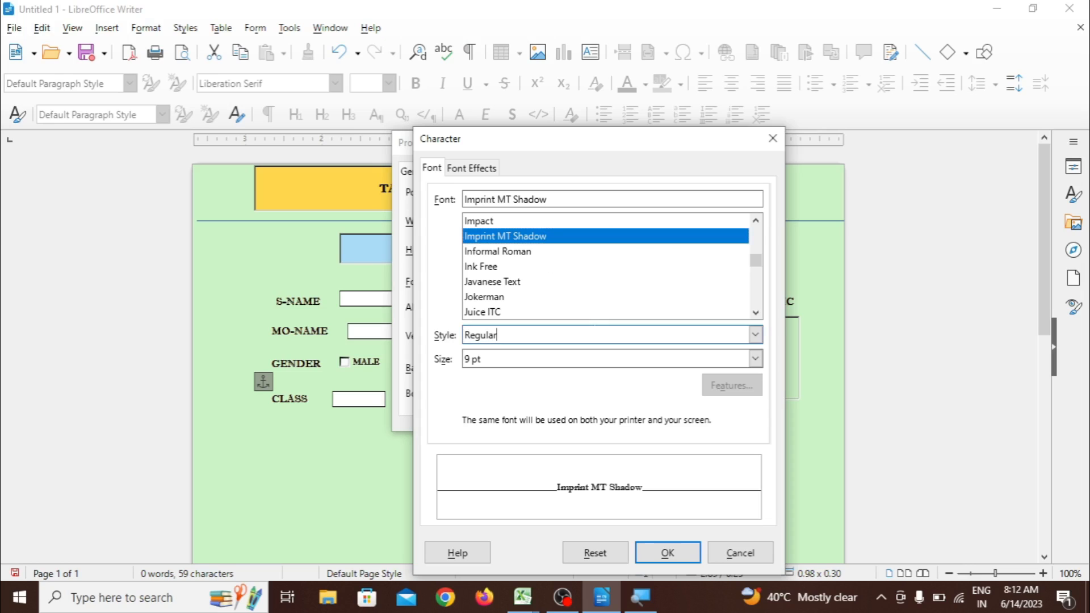
{"action": "left_click", "coordinate": [756, 334]}
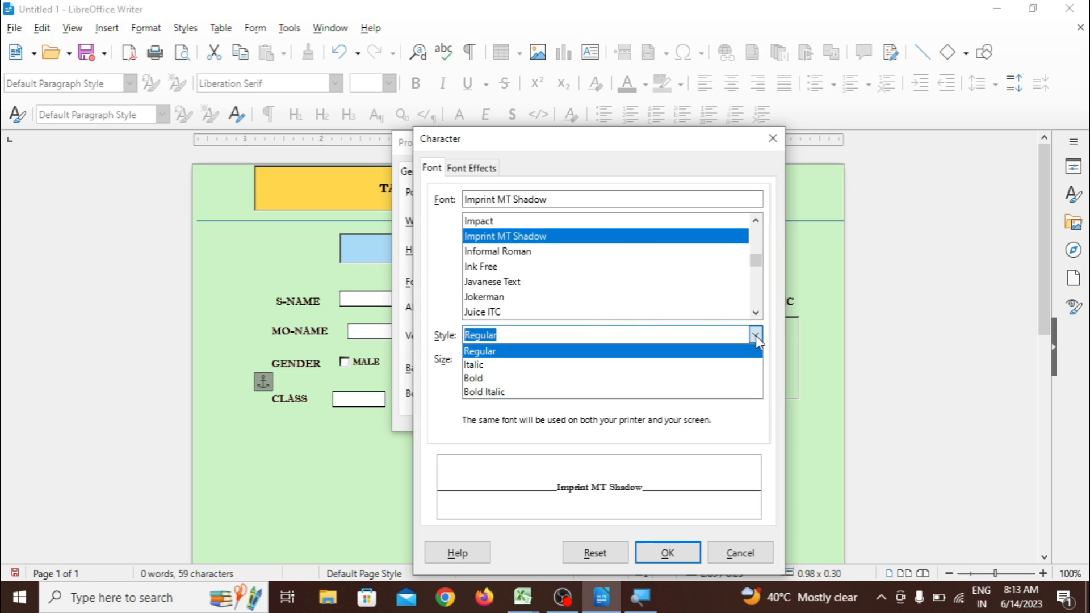
{"action": "left_click", "coordinate": [733, 379]}
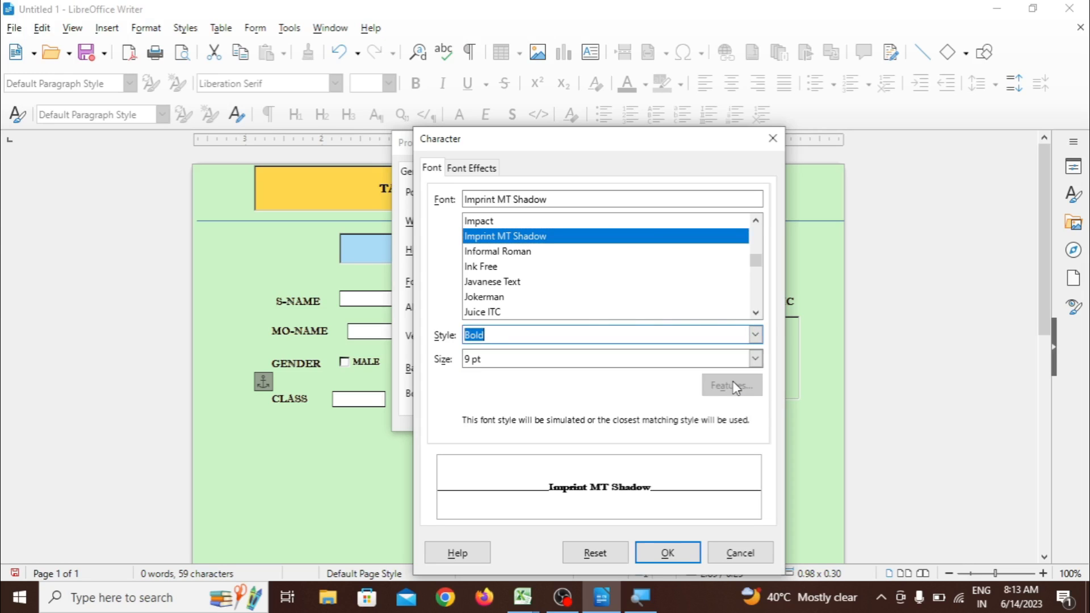
{"action": "left_click", "coordinate": [756, 359]}
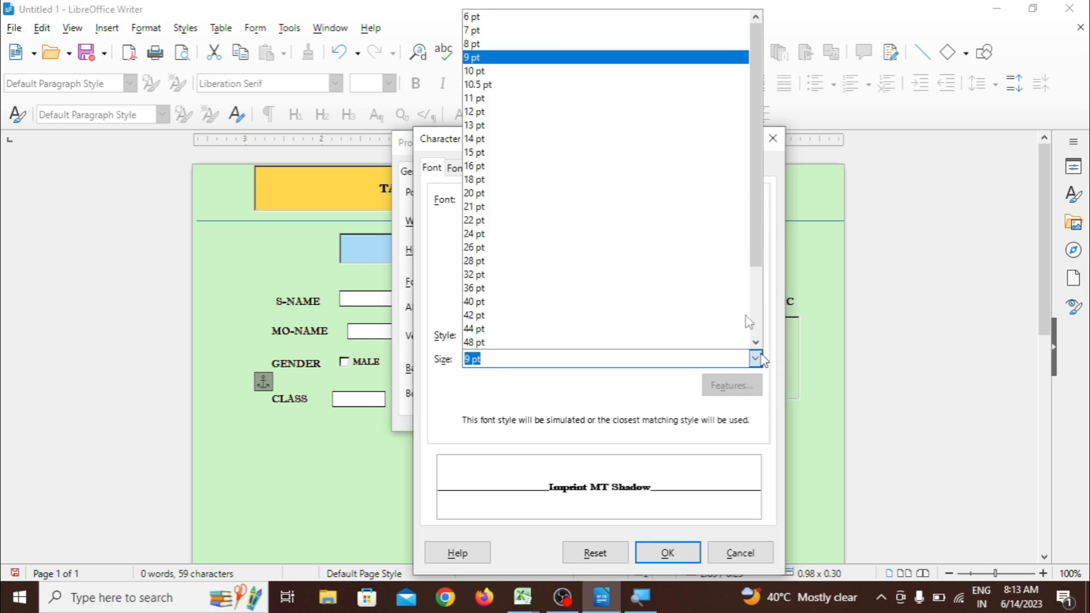
{"action": "left_click", "coordinate": [620, 72]}
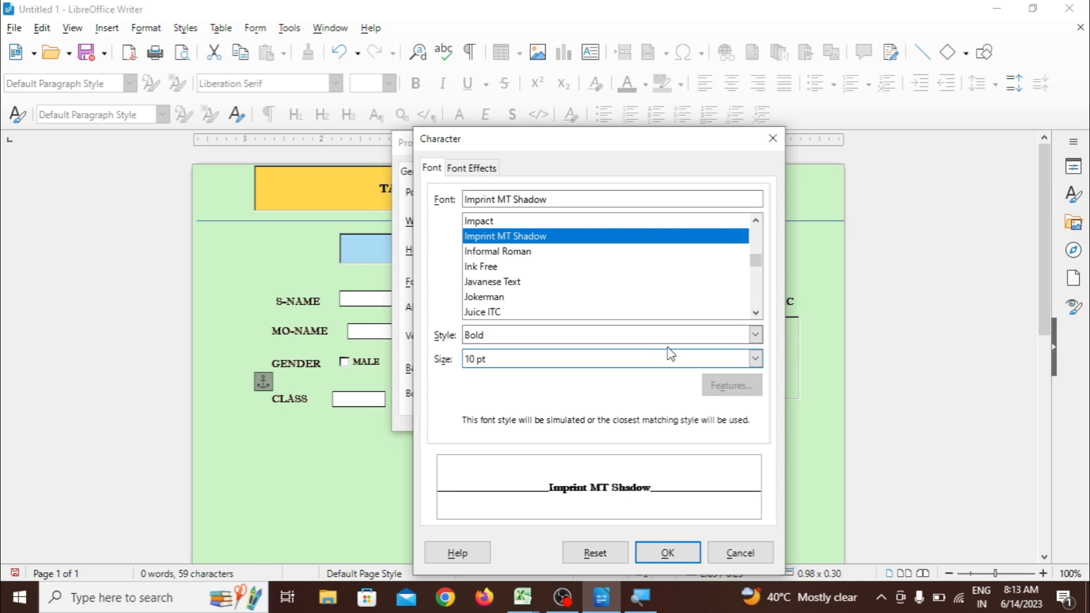
{"action": "left_click", "coordinate": [684, 553]}
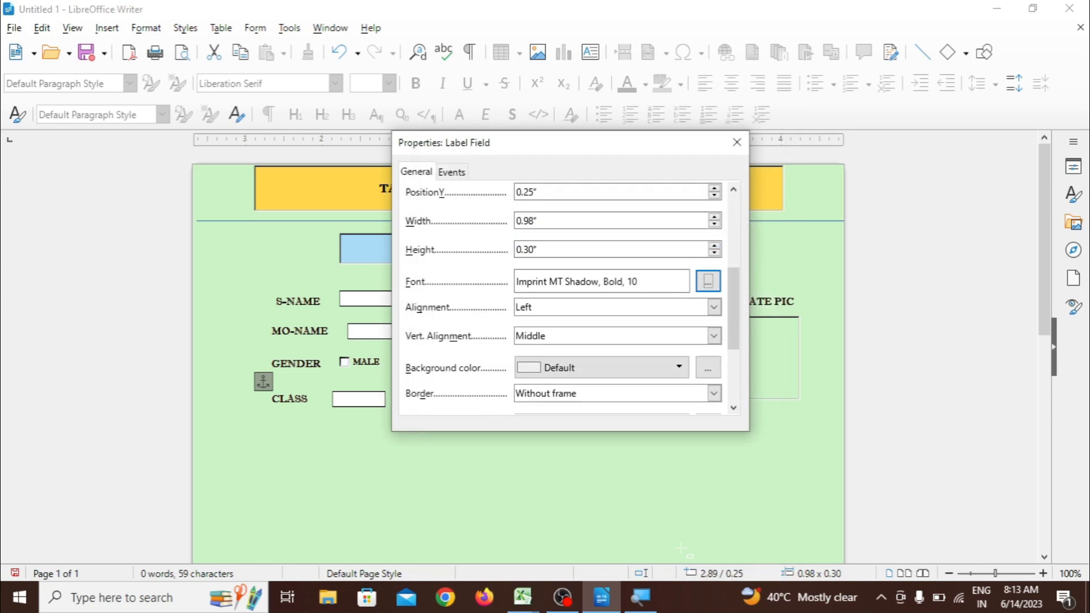
{"action": "left_click", "coordinate": [734, 143]}
{"action": "left_click", "coordinate": [612, 392]}
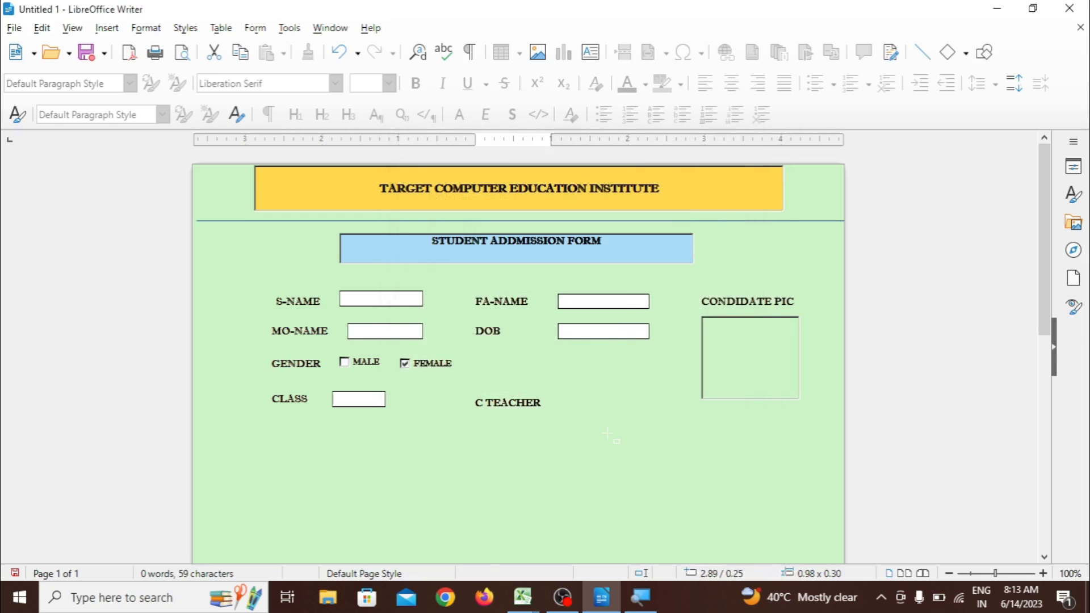
{"action": "left_click", "coordinate": [608, 435]}
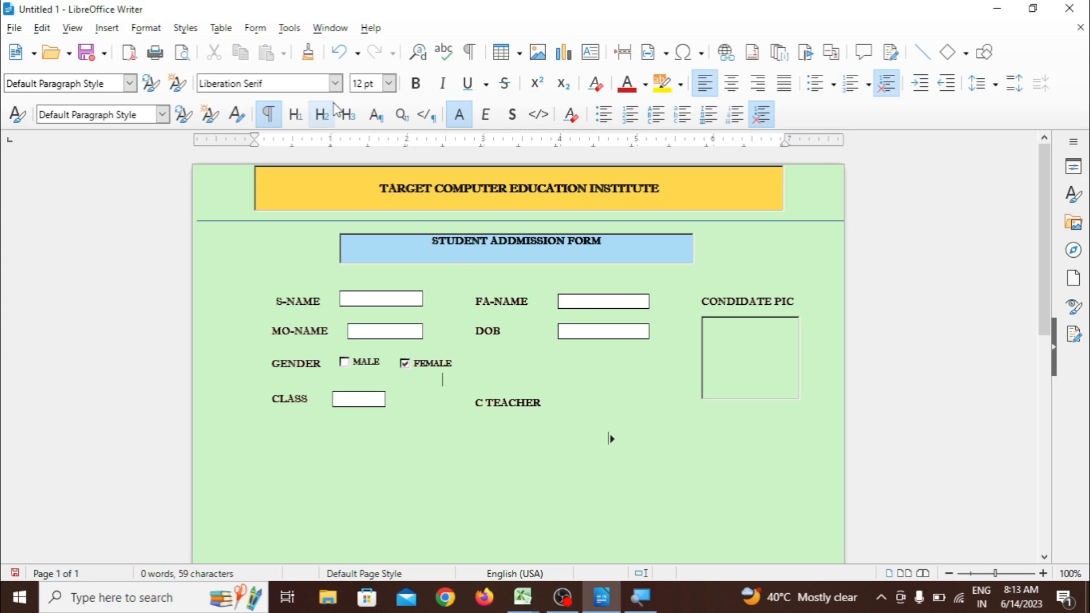
Insert a text box about 1.08 by 0.30 inches beside the C TEACHER label and stretch the CLASS text box to about 0.30 inches high
{"action": "left_click", "coordinate": [254, 28]}
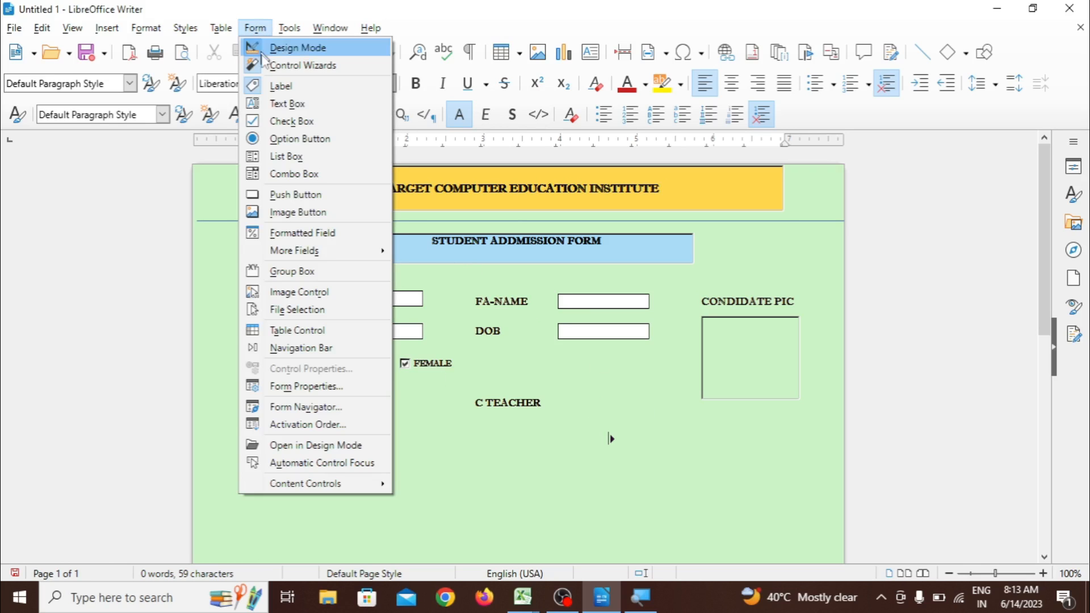
{"action": "left_click", "coordinate": [277, 104]}
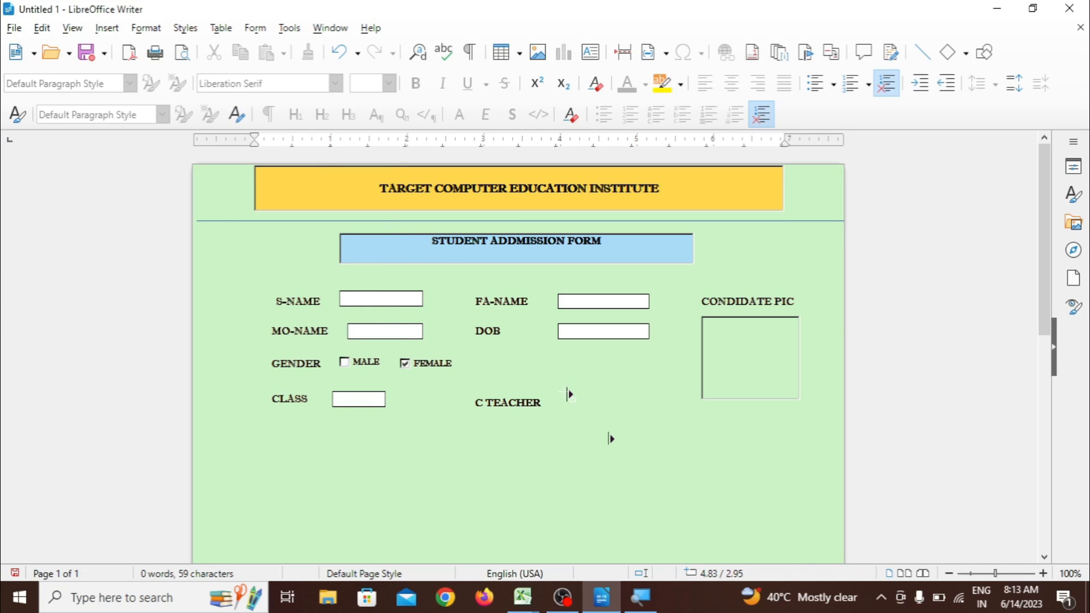
{"action": "left_click_drag", "start_coordinate": [566, 391], "coordinate": [650, 415]}
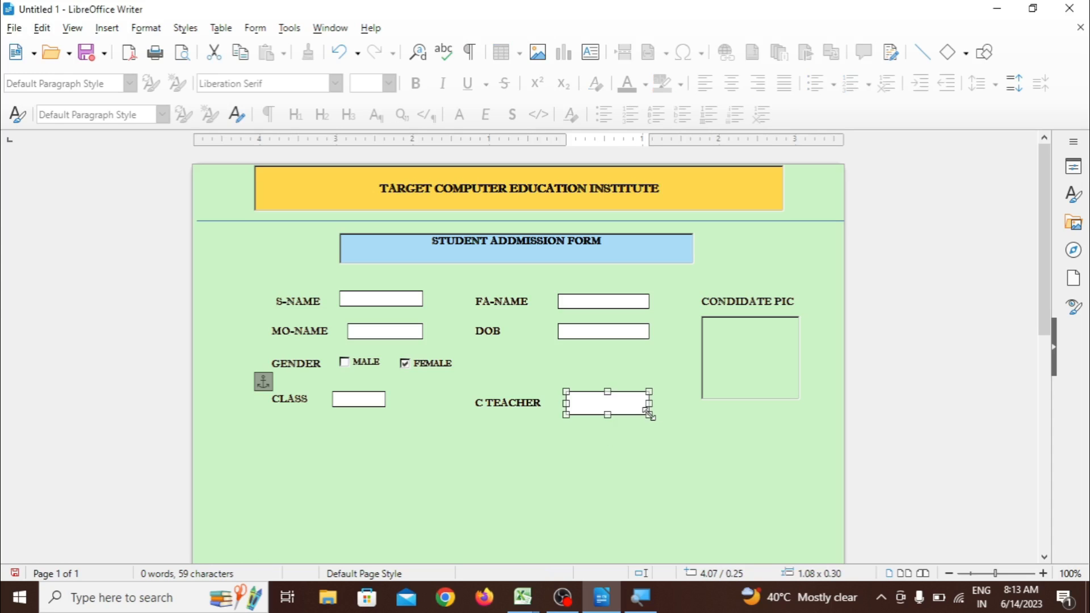
{"action": "left_click", "coordinate": [642, 442]}
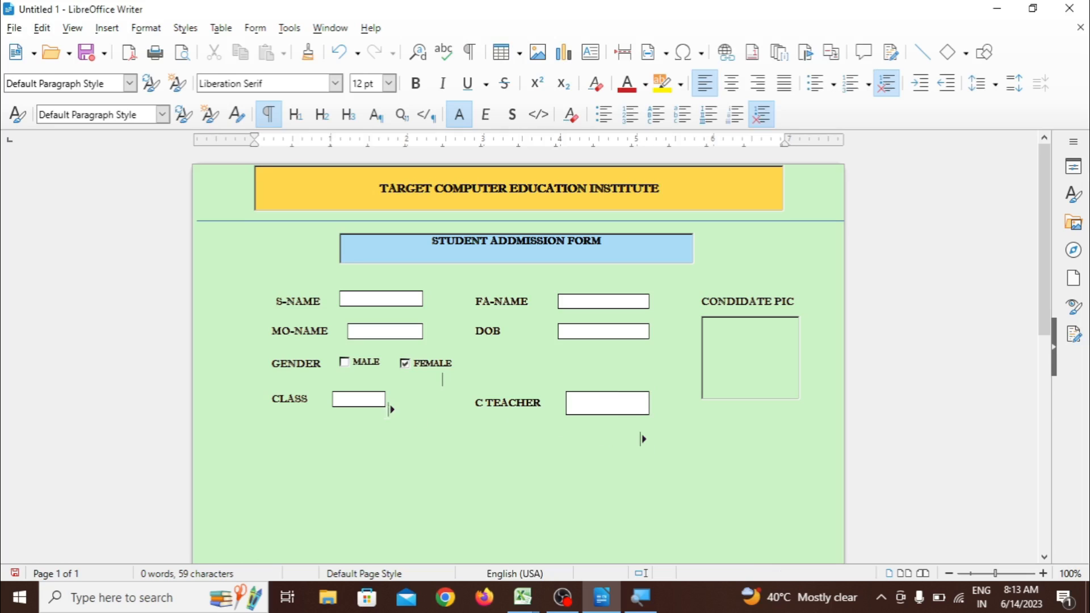
{"action": "left_click", "coordinate": [362, 401]}
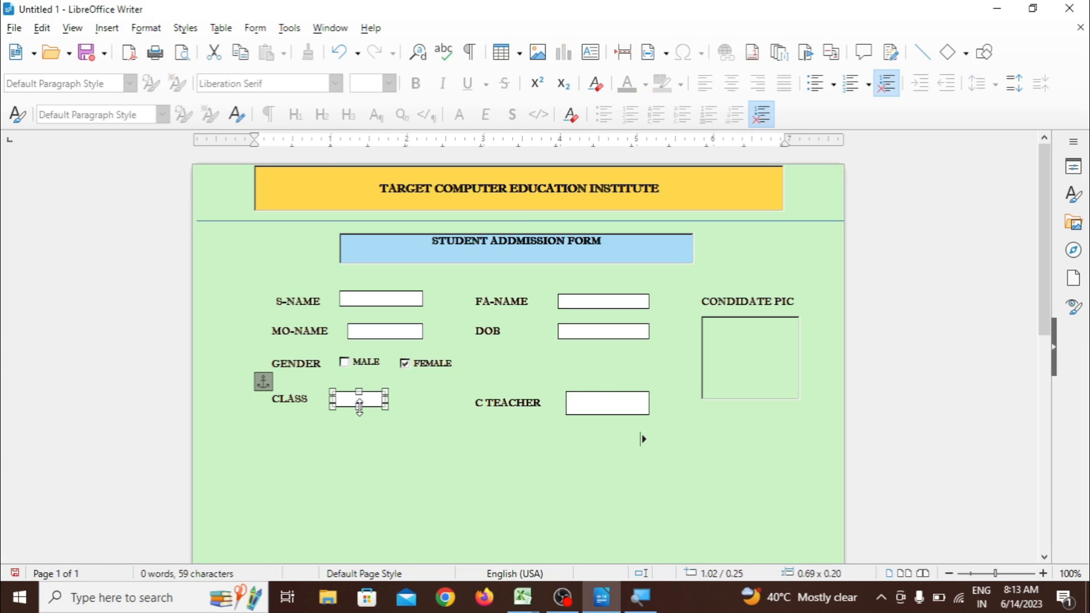
{"action": "left_click_drag", "start_coordinate": [360, 408], "coordinate": [361, 415]}
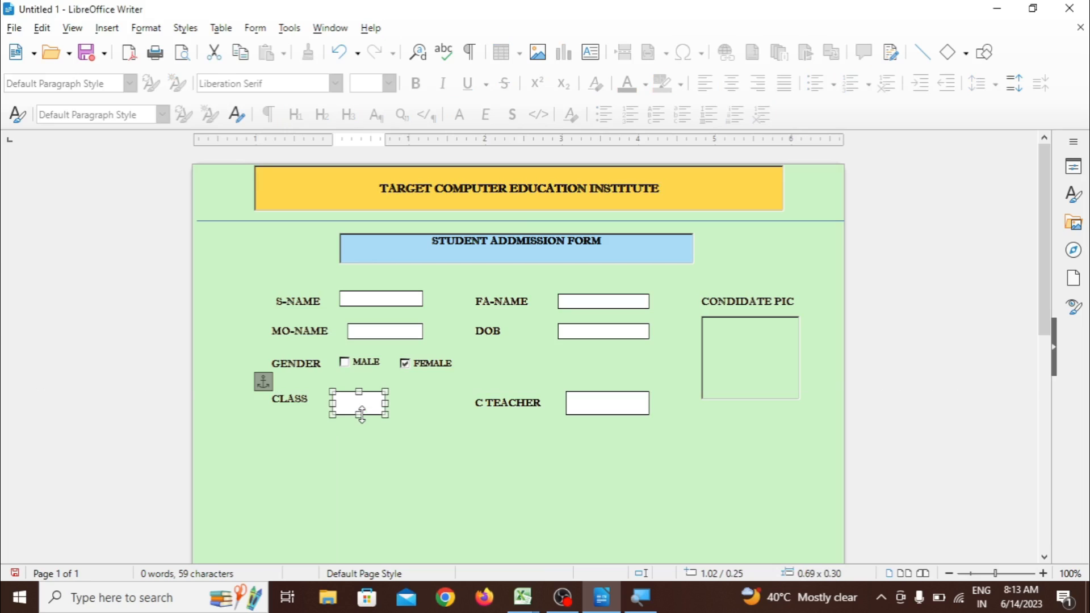
Set the CLASS label's alignment to Center and its vertical alignment to Bottom
{"action": "left_click", "coordinate": [303, 399]}
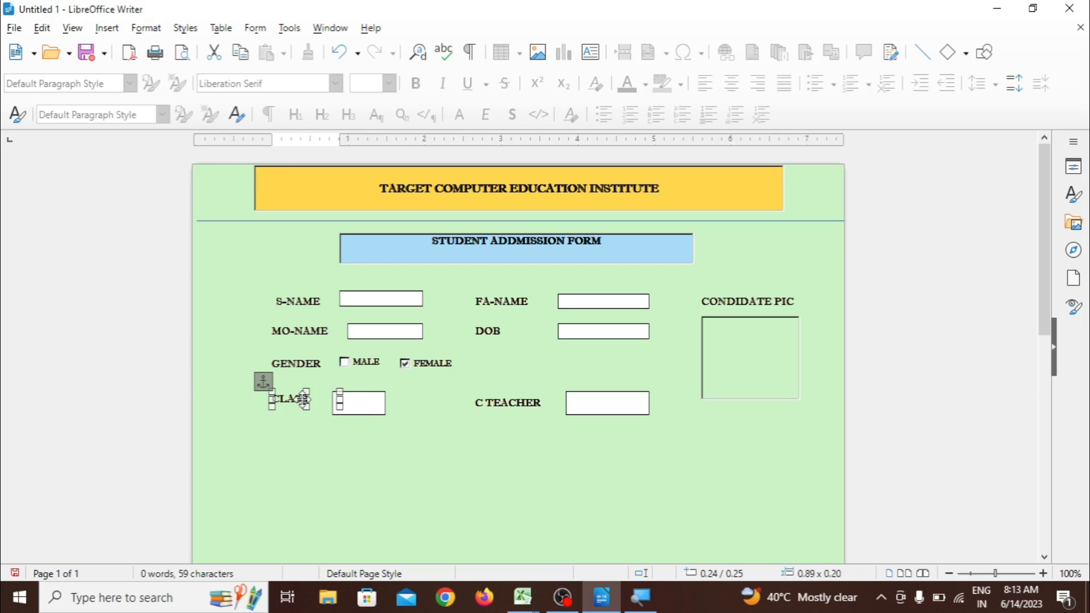
{"action": "key", "text": "Down"}
{"action": "key", "text": "Up"}
{"action": "right_click", "coordinate": [305, 399]}
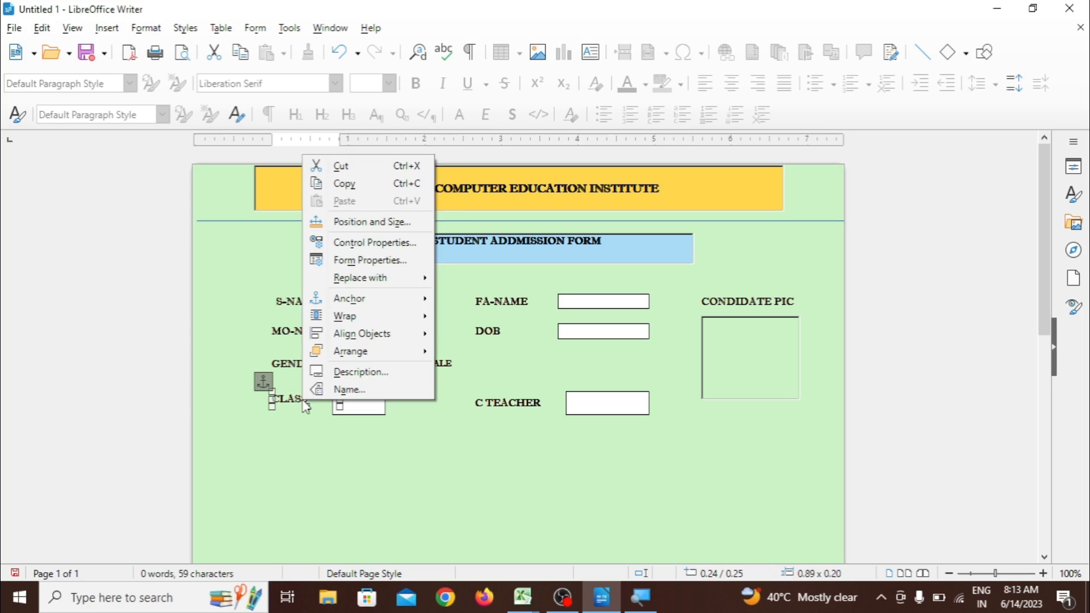
{"action": "left_click", "coordinate": [377, 242]}
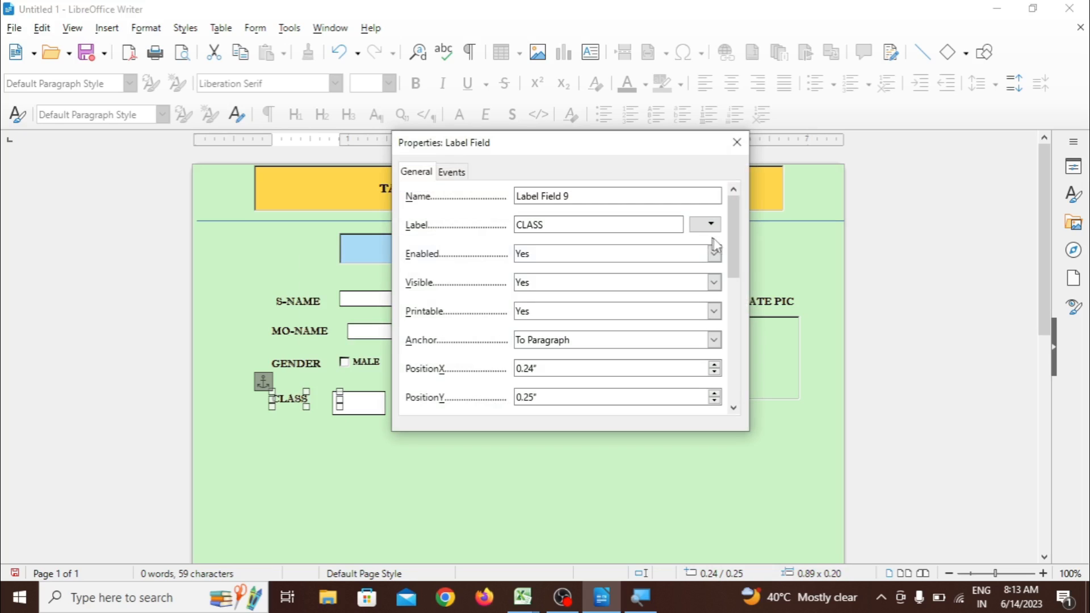
{"action": "left_click_drag", "start_coordinate": [734, 258], "coordinate": [782, 339]}
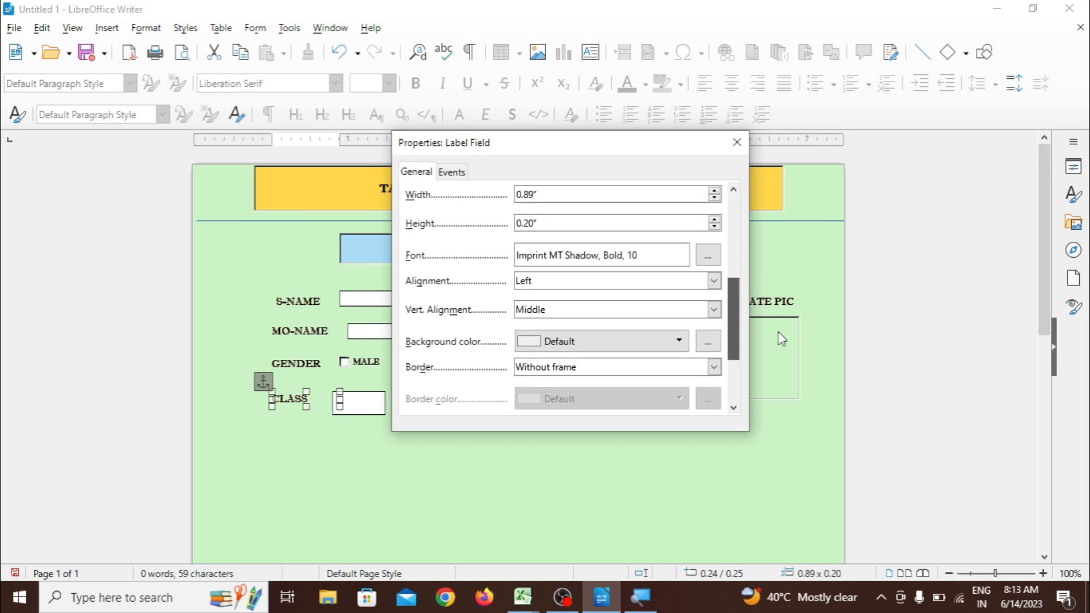
{"action": "left_click", "coordinate": [714, 281]}
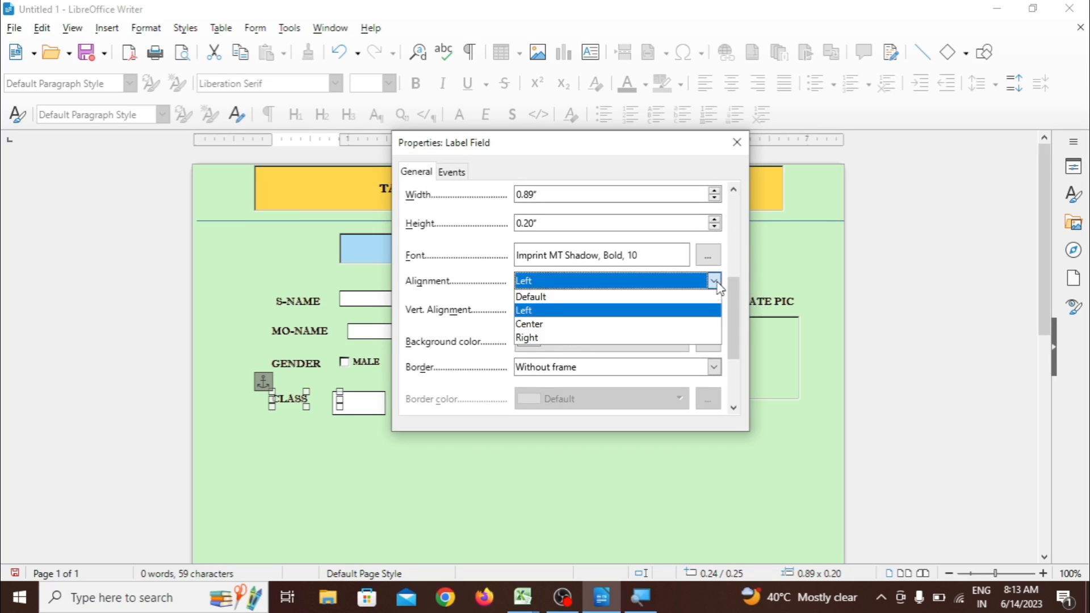
{"action": "left_click", "coordinate": [708, 324]}
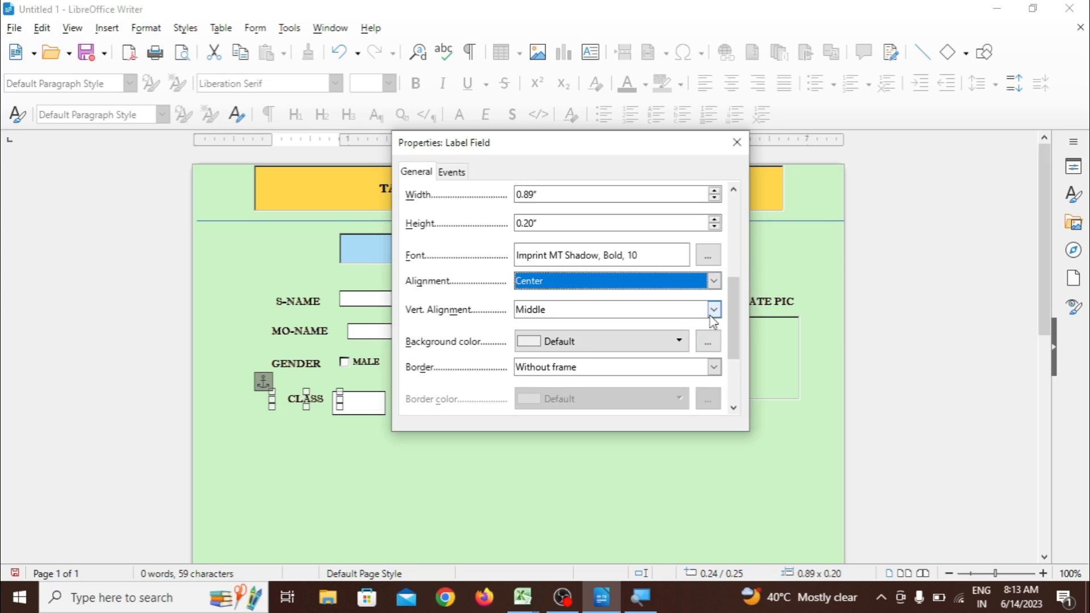
{"action": "left_click", "coordinate": [714, 309]}
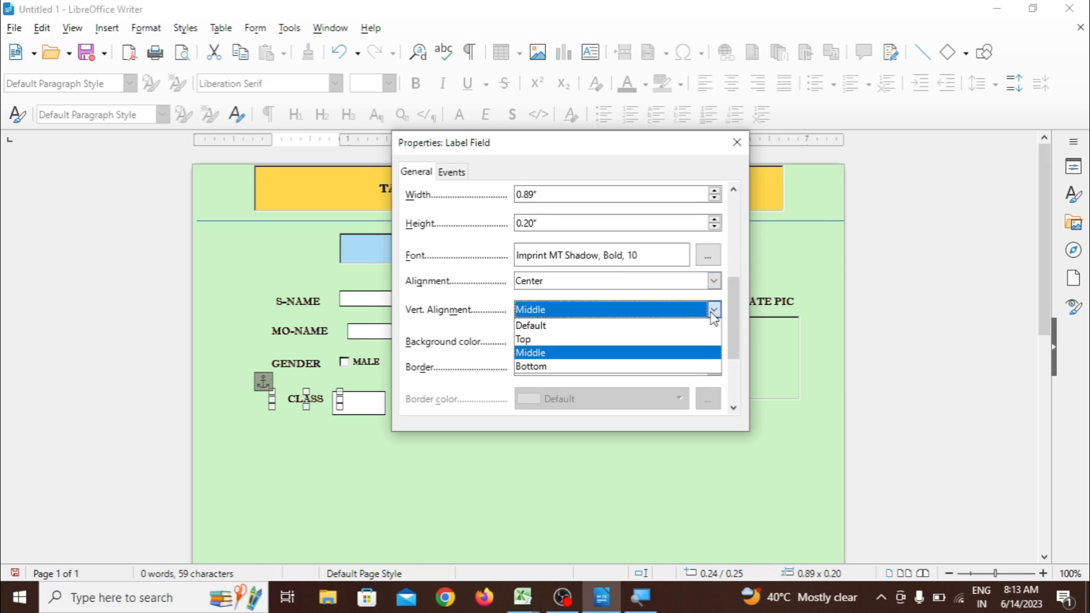
{"action": "left_click", "coordinate": [658, 367]}
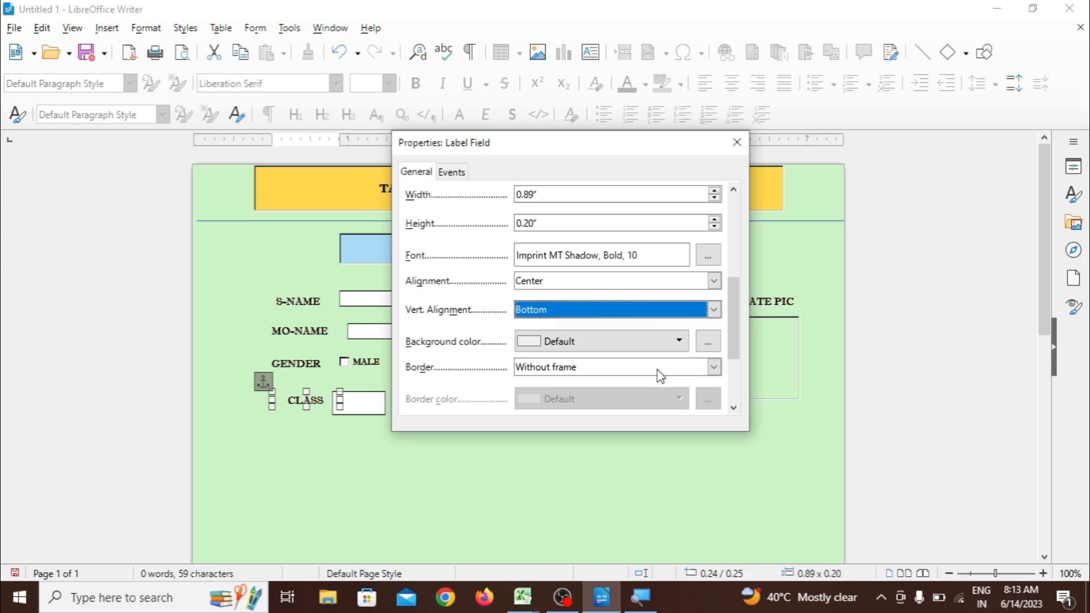
{"action": "left_click", "coordinate": [736, 142]}
{"action": "left_click", "coordinate": [602, 485]}
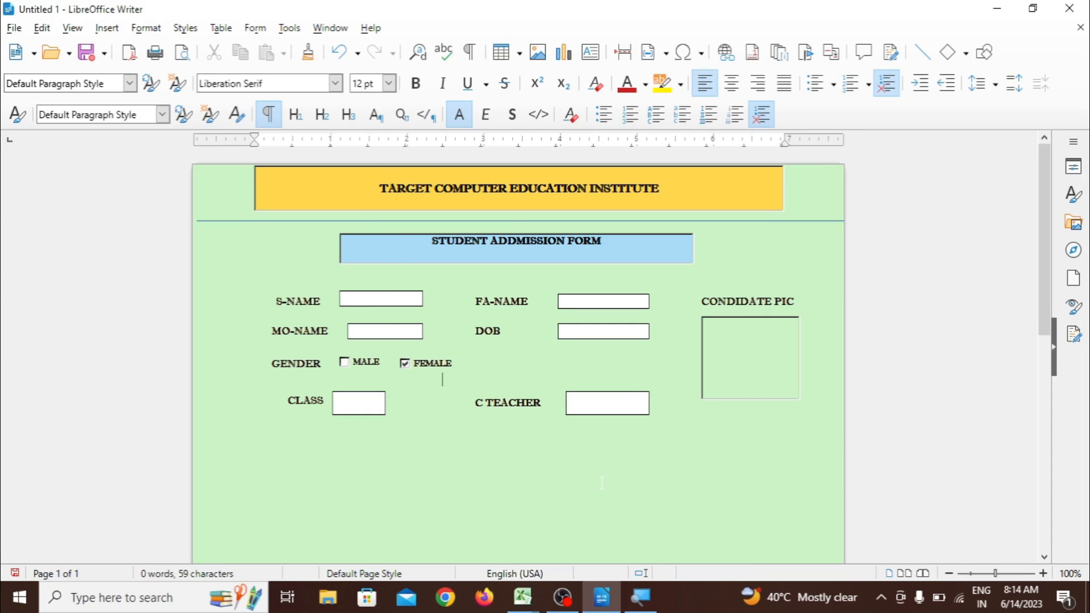
Move the FEMALE and MALE check boxes farther right of the GENDER label and enlarge the MALE check box to about 0.98 by 0.30 inches
{"action": "left_click", "coordinate": [416, 366]}
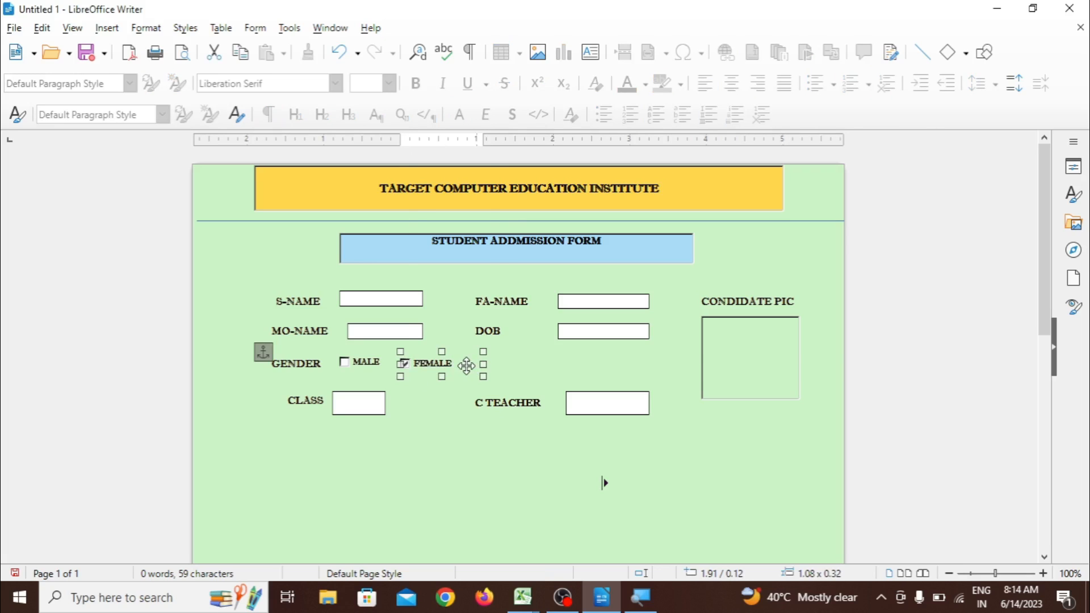
{"action": "left_click_drag", "start_coordinate": [466, 366], "coordinate": [514, 365]}
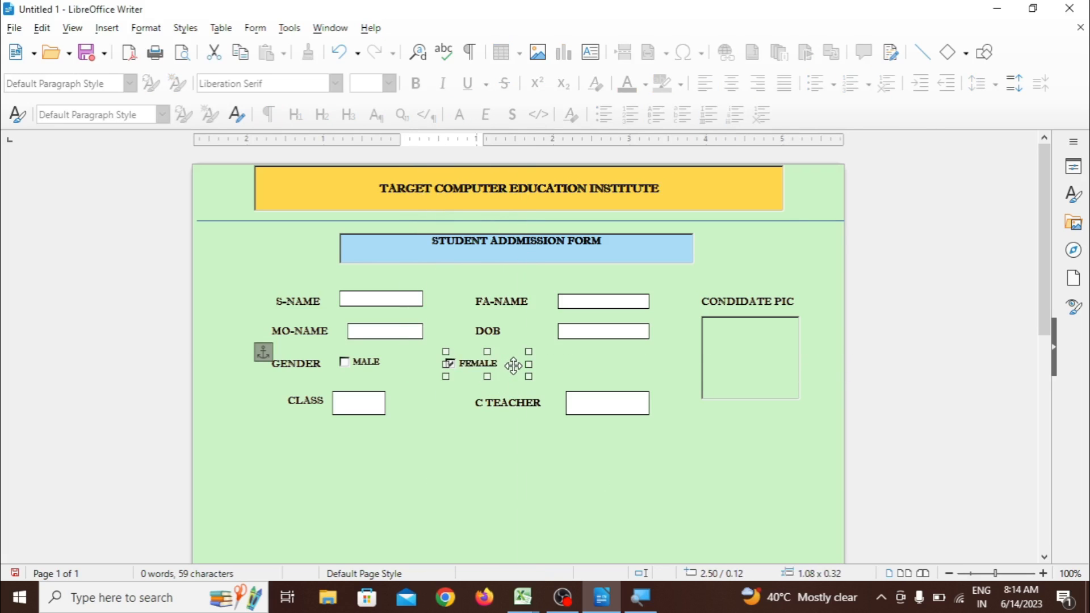
{"action": "left_click", "coordinate": [375, 361]}
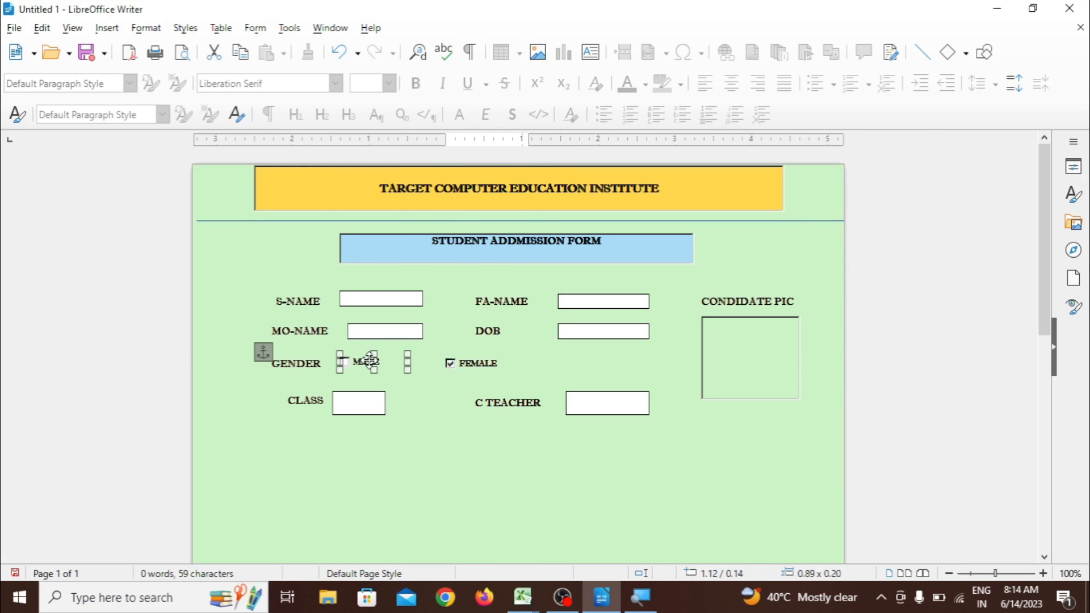
{"action": "left_click_drag", "start_coordinate": [375, 356], "coordinate": [390, 360]}
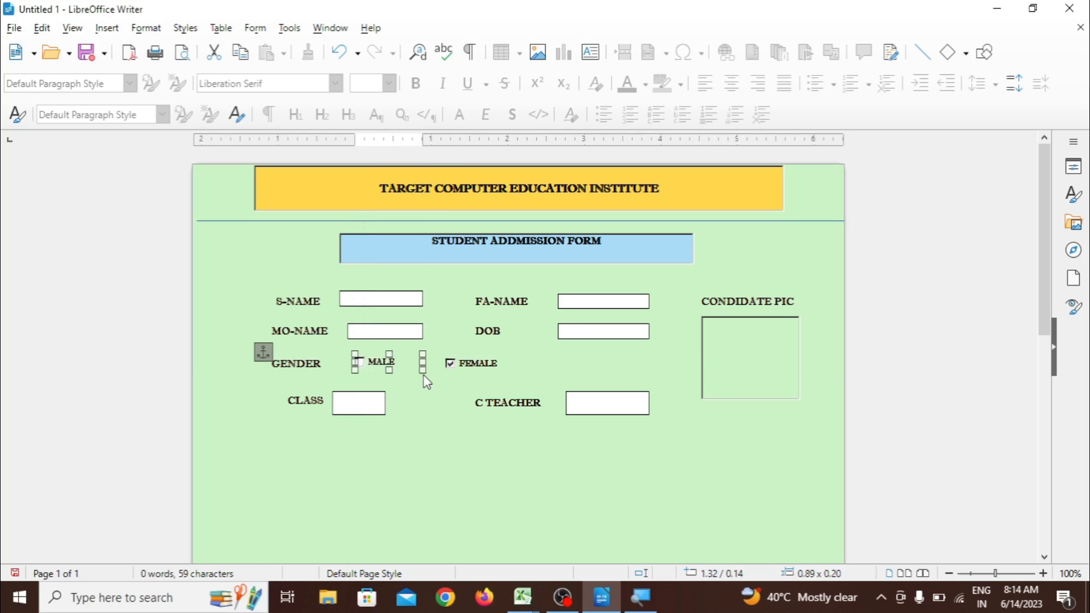
{"action": "left_click_drag", "start_coordinate": [424, 370], "coordinate": [430, 375]}
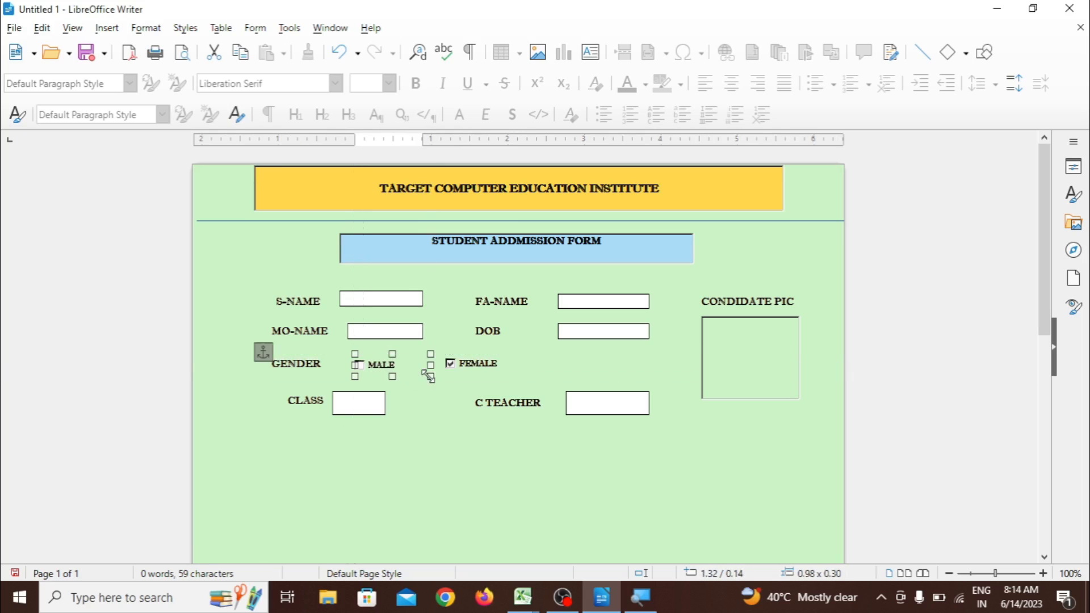
{"action": "left_click", "coordinate": [453, 449]}
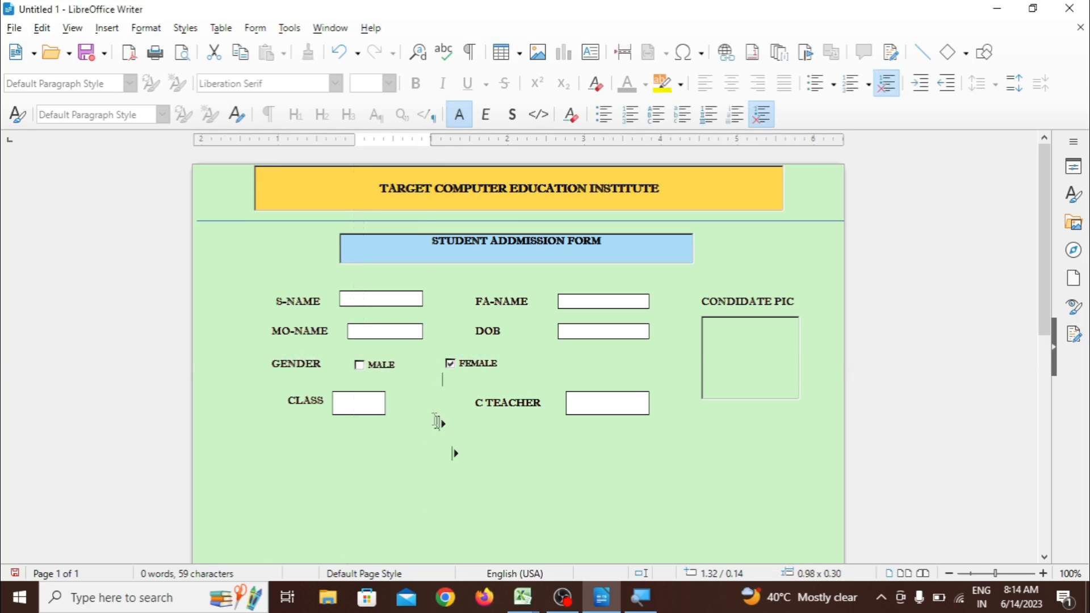
Try to line up the FEMALE check box with the MALE check box by shifting it vertically
{"action": "left_click", "coordinate": [473, 363]}
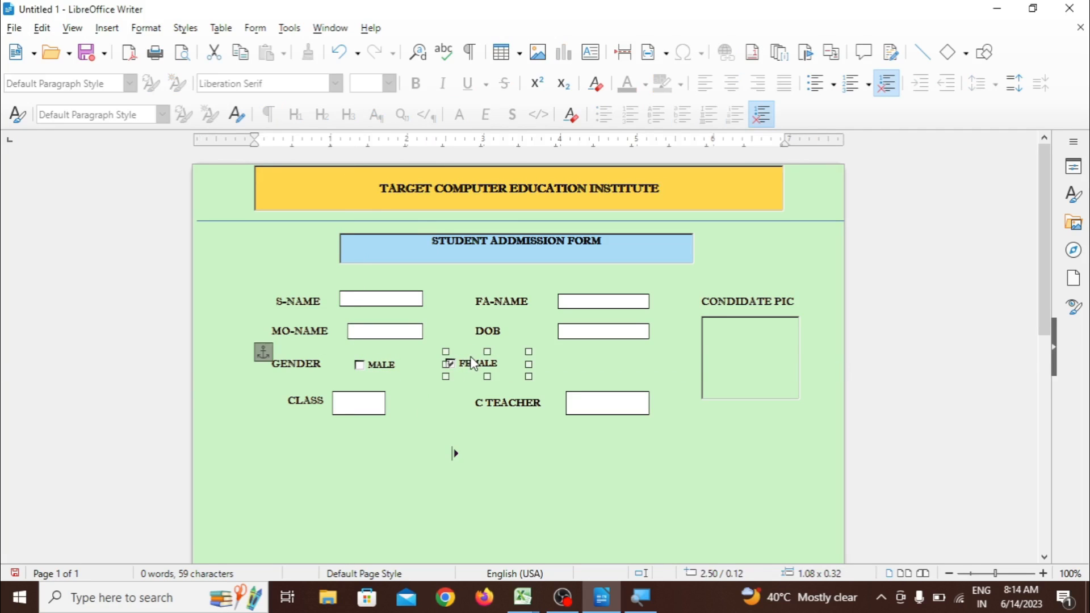
{"action": "key", "text": "Down"}
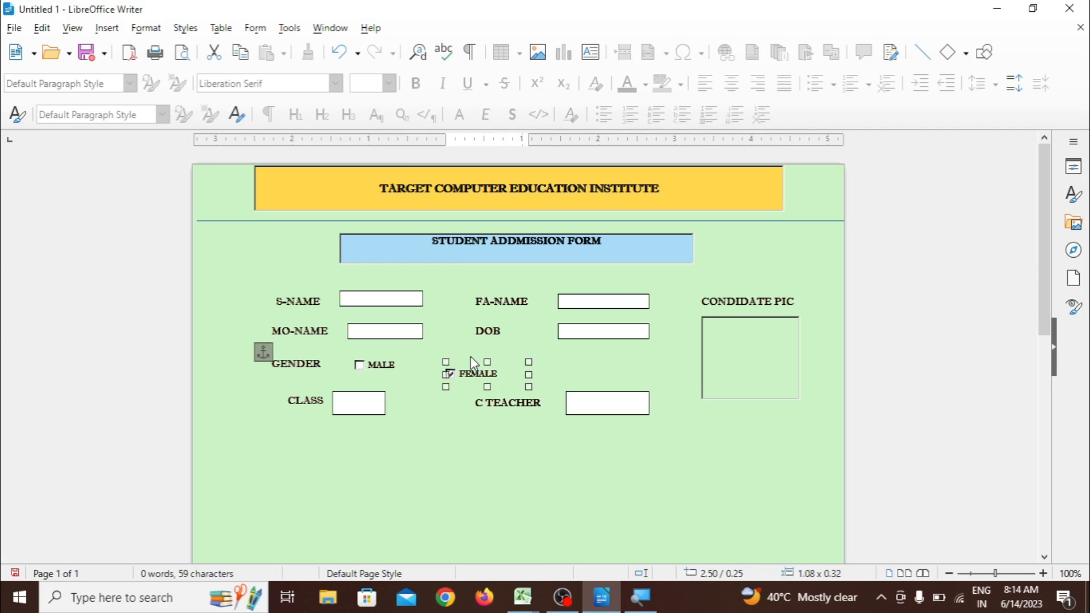
{"action": "key", "text": "Up"}
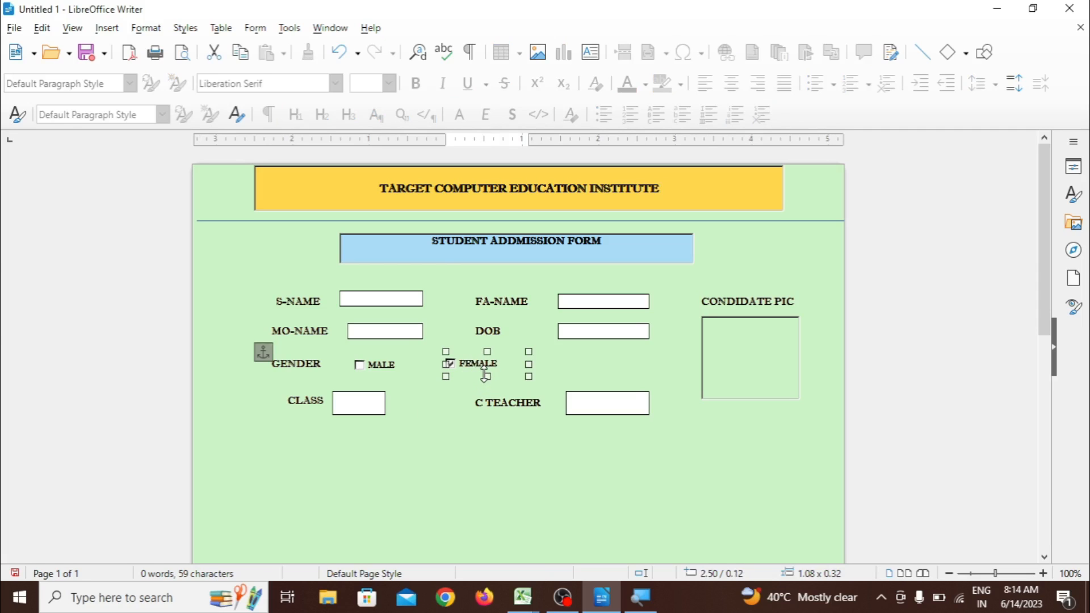
{"action": "left_click_drag", "start_coordinate": [486, 376], "coordinate": [486, 377]}
Stretch the MALE check box upward to about 0.39 inches high to raise its caption
{"action": "left_click", "coordinate": [374, 362]}
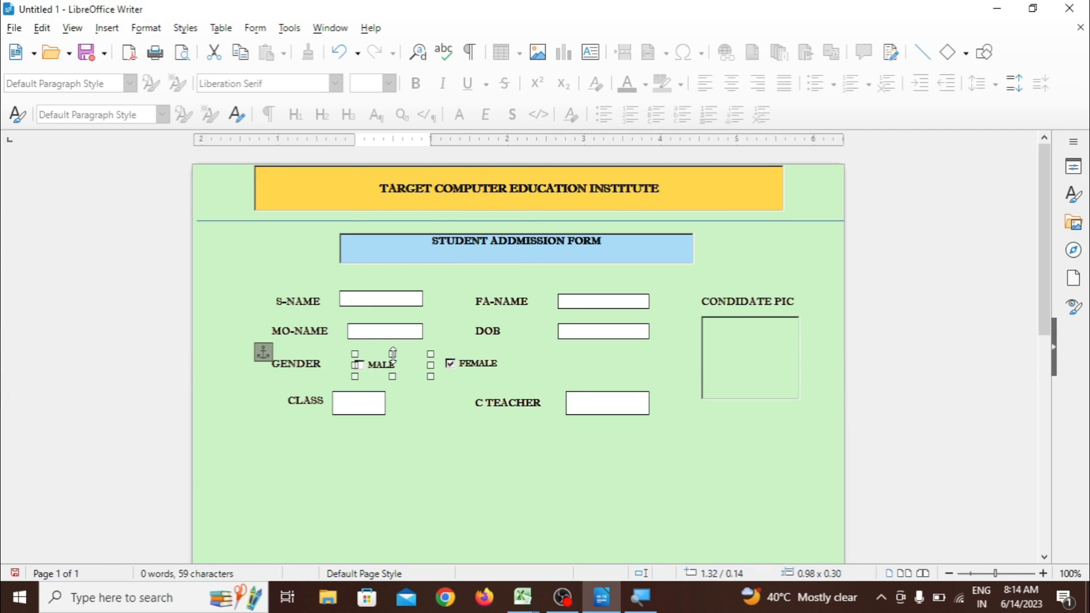
{"action": "left_click_drag", "start_coordinate": [392, 354], "coordinate": [393, 354]}
{"action": "left_click_drag", "start_coordinate": [392, 350], "coordinate": [392, 347]}
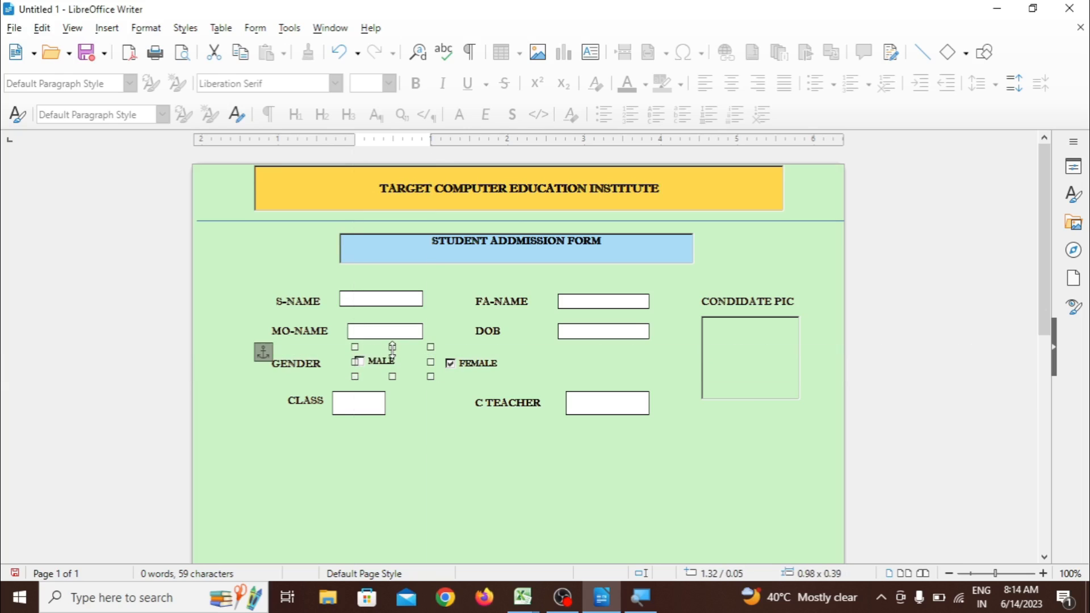
{"action": "left_click", "coordinate": [496, 468]}
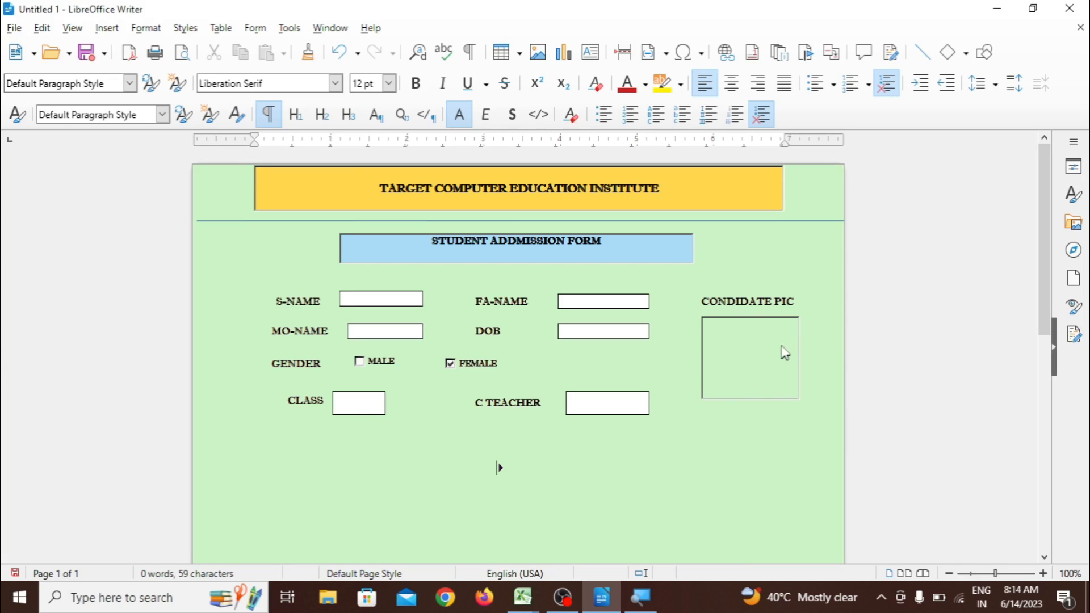
Insert the image named u from the images folder on the Desktop
{"action": "left_click", "coordinate": [107, 27]}
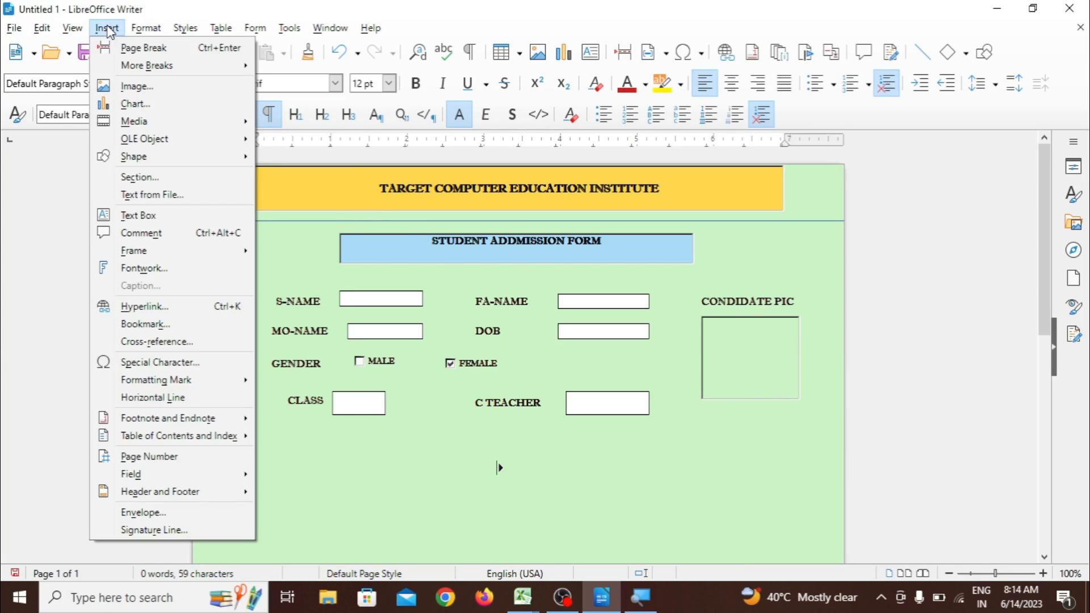
{"action": "left_click", "coordinate": [136, 85]}
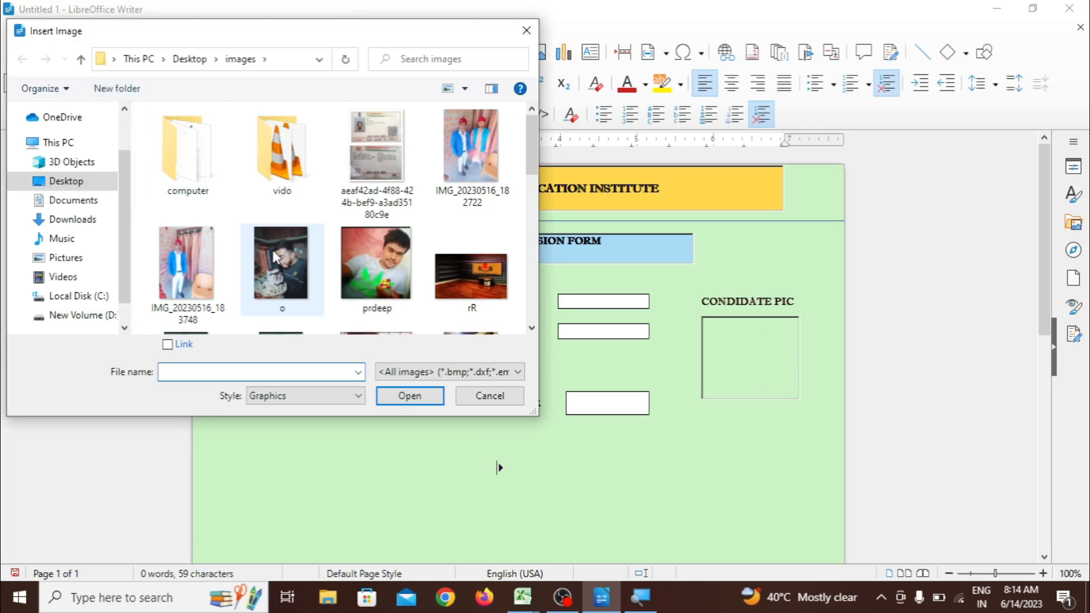
{"action": "left_click_drag", "start_coordinate": [529, 131], "coordinate": [546, 179]}
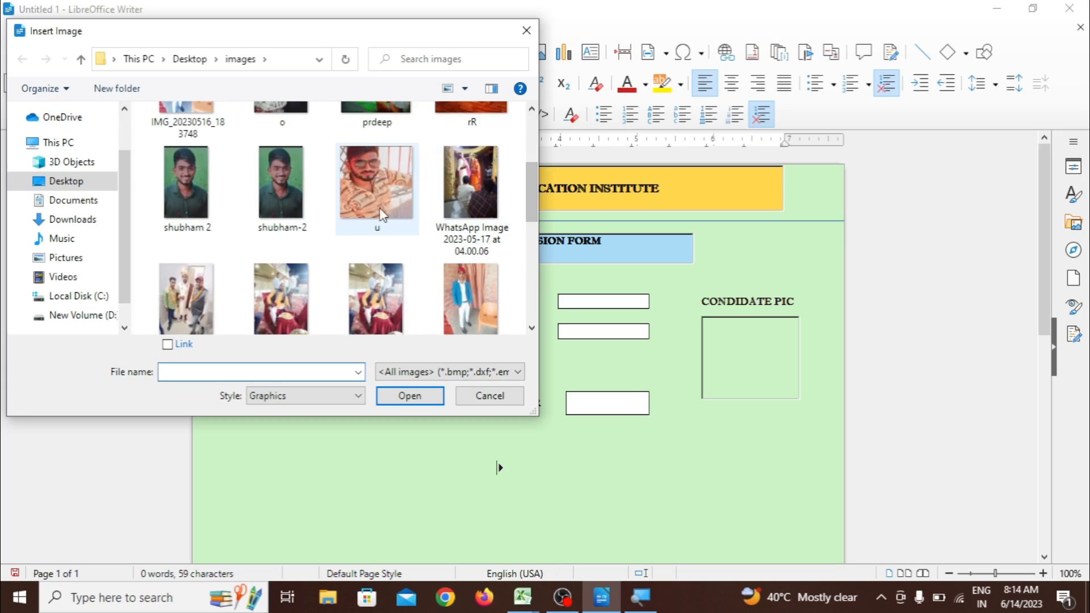
{"action": "left_click", "coordinate": [386, 193]}
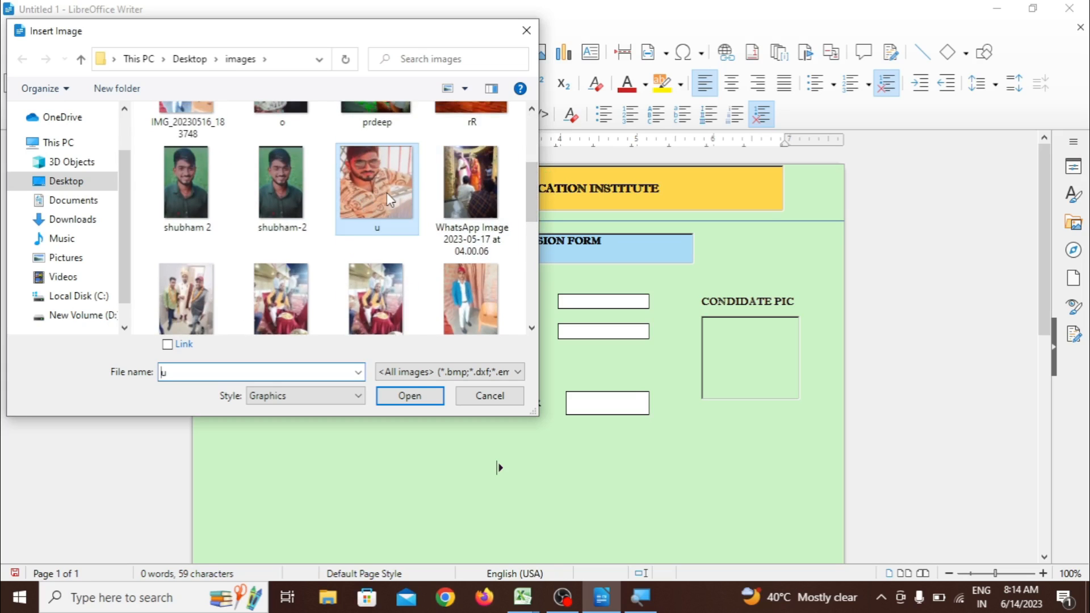
{"action": "left_click", "coordinate": [407, 400]}
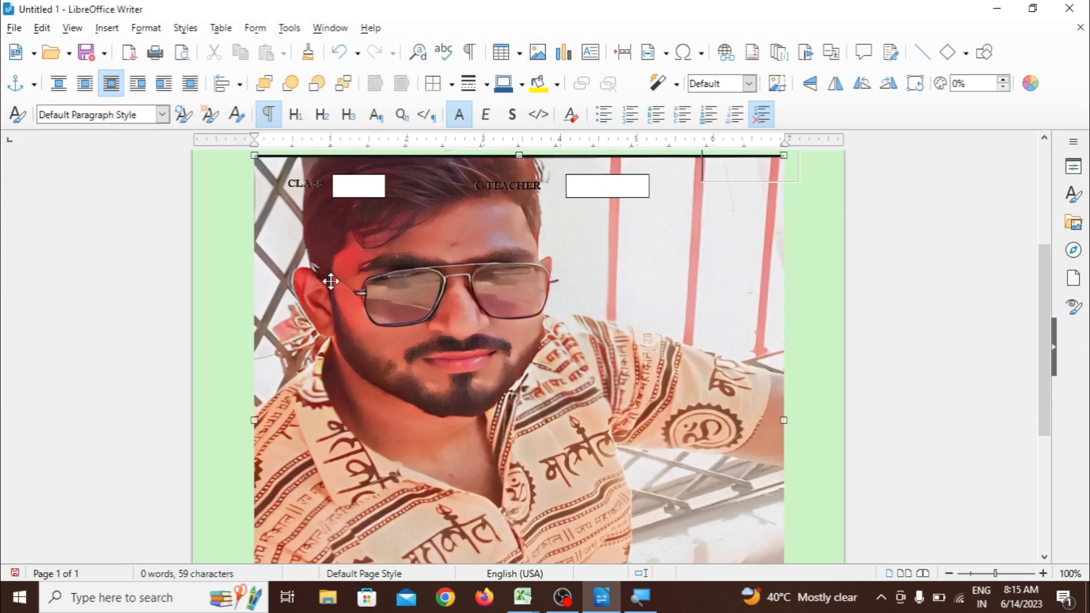
Shrink the inserted photo to about 1.31 by 1.05 inches and place it over the picture frame below CONDIDATE PIC
{"action": "left_click_drag", "start_coordinate": [253, 153], "coordinate": [624, 561]}
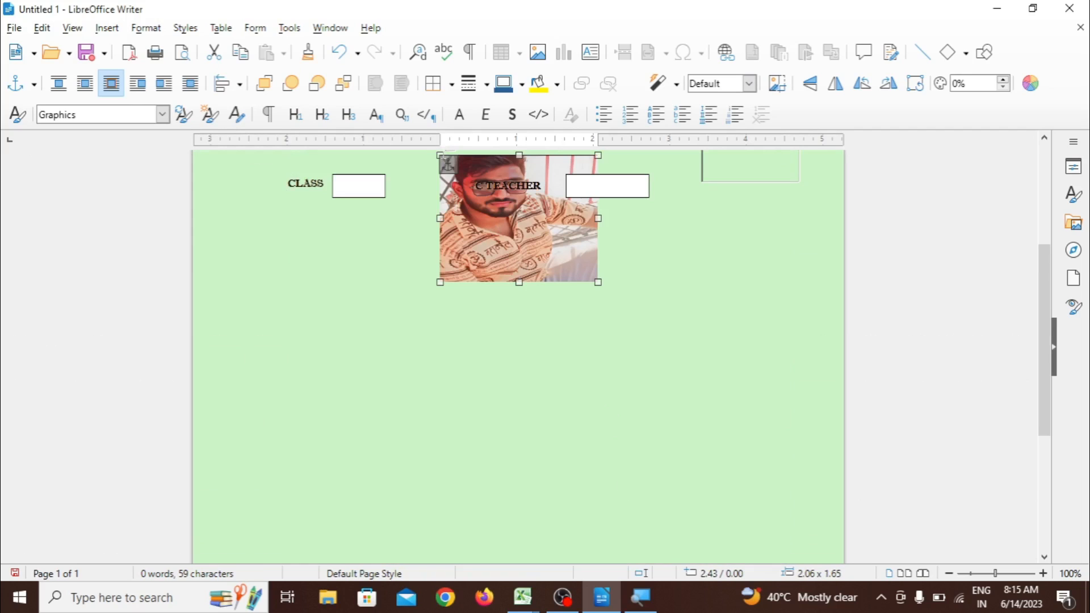
{"action": "left_click_drag", "start_coordinate": [440, 153], "coordinate": [499, 206]}
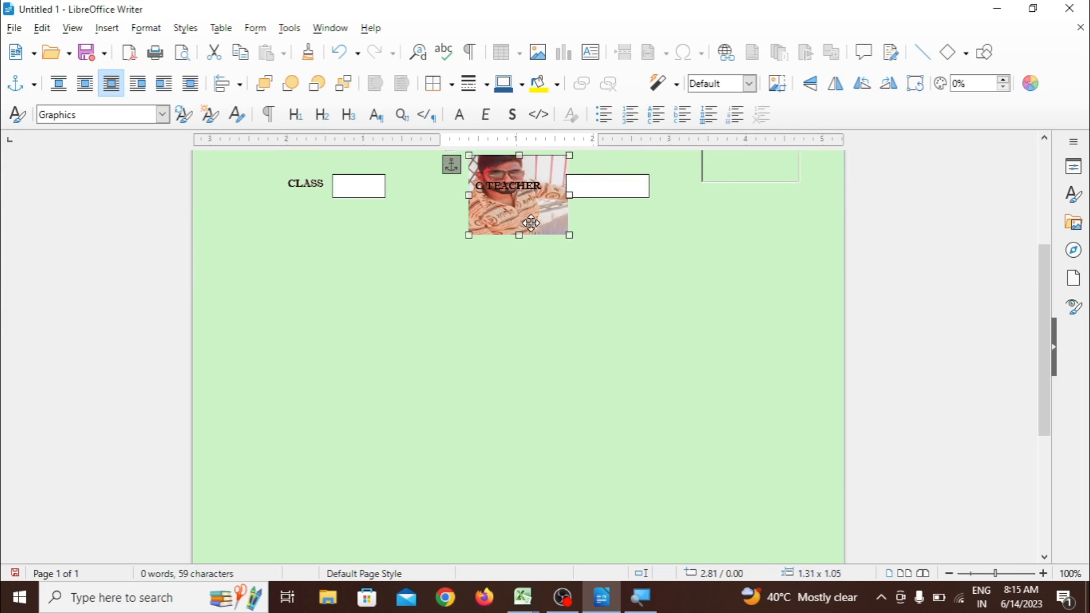
{"action": "left_click_drag", "start_coordinate": [1041, 278], "coordinate": [1030, 173]}
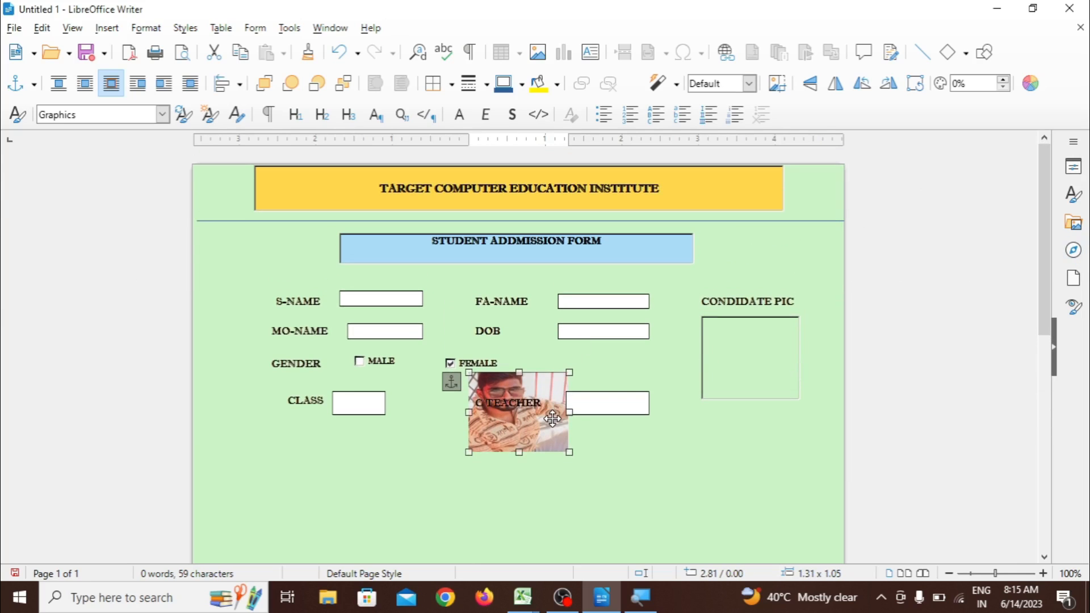
{"action": "left_click_drag", "start_coordinate": [553, 419], "coordinate": [782, 363]}
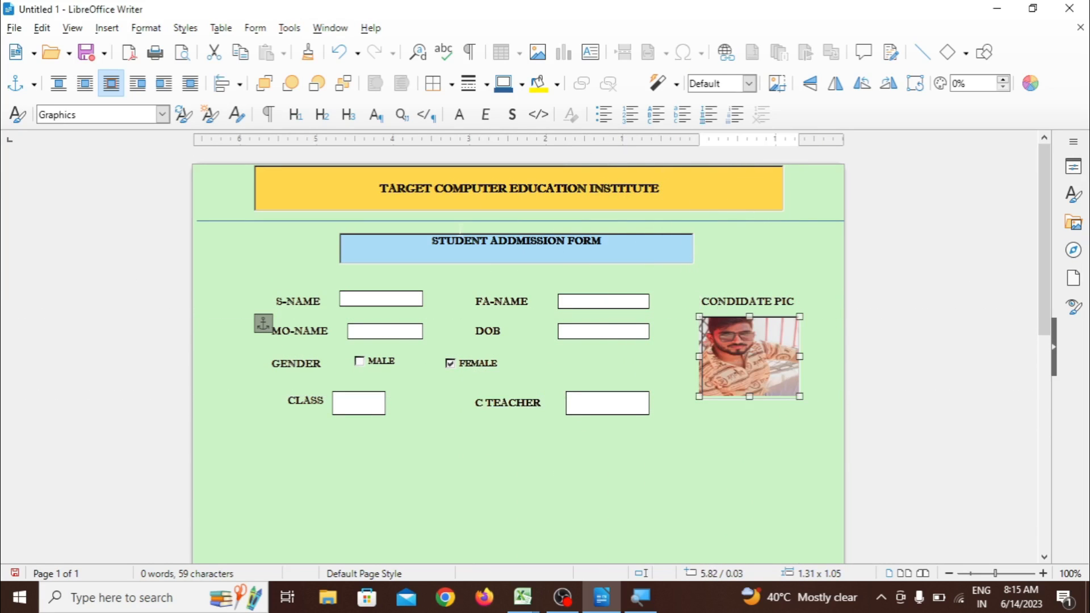
Flip the photo below CONDIDATE PIC horizontally
{"action": "left_click", "coordinate": [162, 33]}
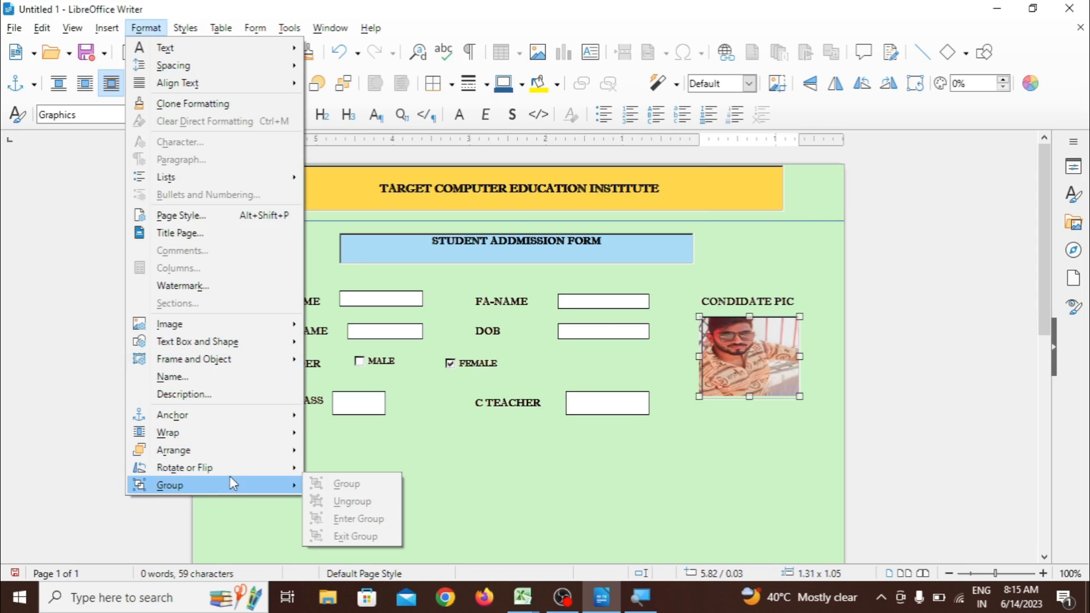
{"action": "mouse_move", "coordinate": [263, 474]}
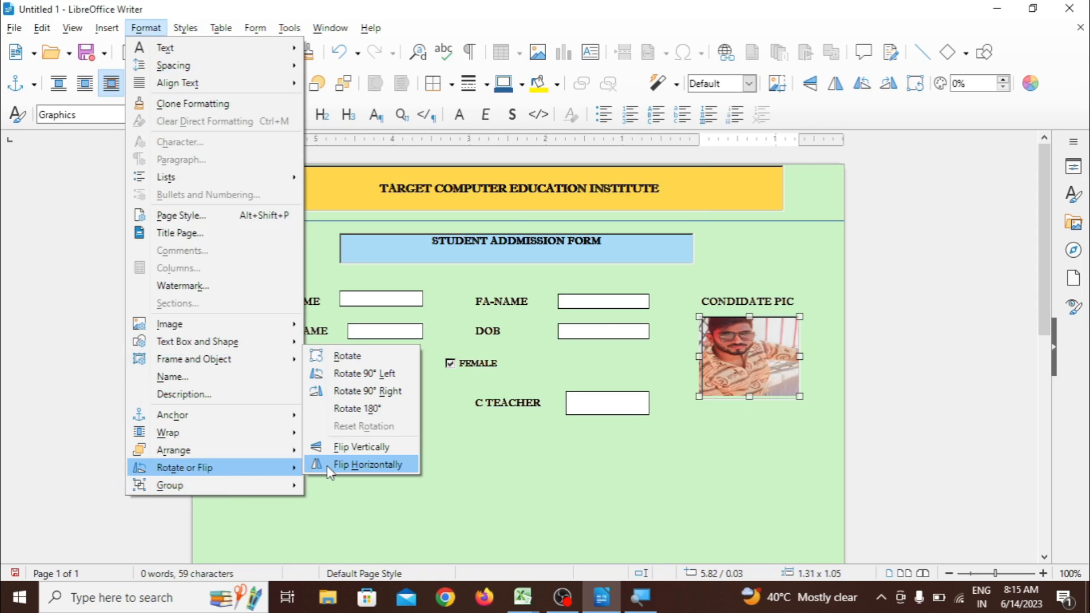
{"action": "left_click", "coordinate": [367, 464]}
{"action": "left_click", "coordinate": [497, 506]}
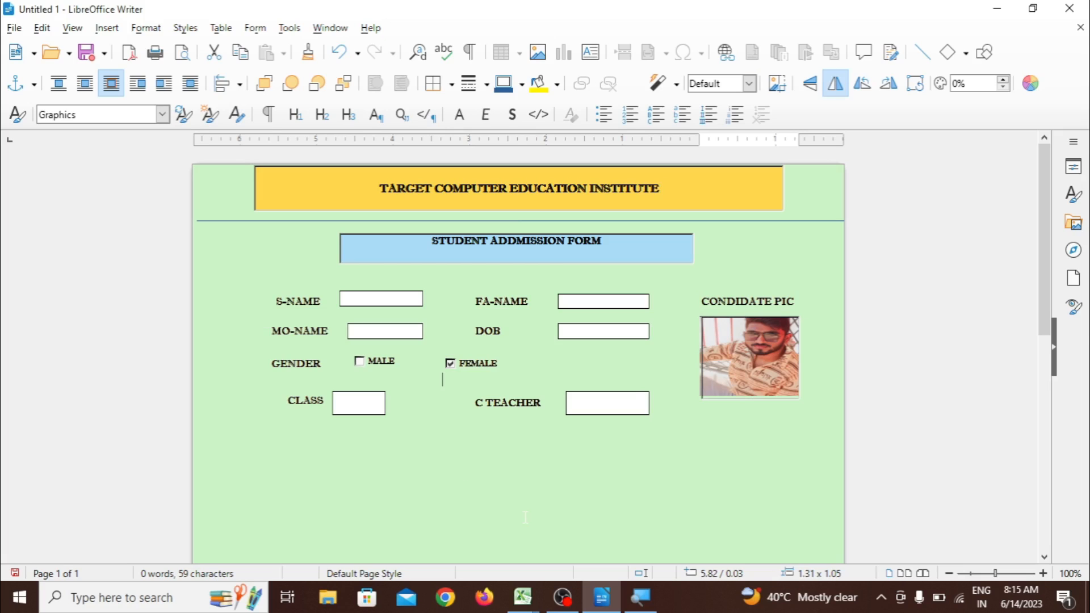
Replace the photo below CONDIDATE PIC with the first of the two green-background portraits in the images folder
{"action": "left_click", "coordinate": [770, 365]}
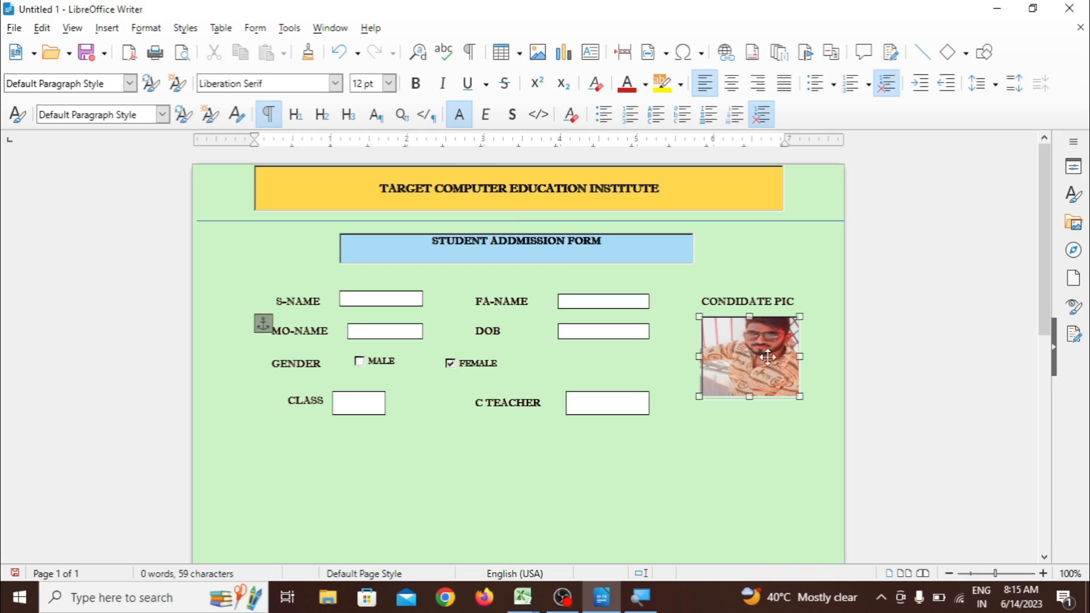
{"action": "left_click", "coordinate": [146, 27]}
{"action": "mouse_move", "coordinate": [222, 329]}
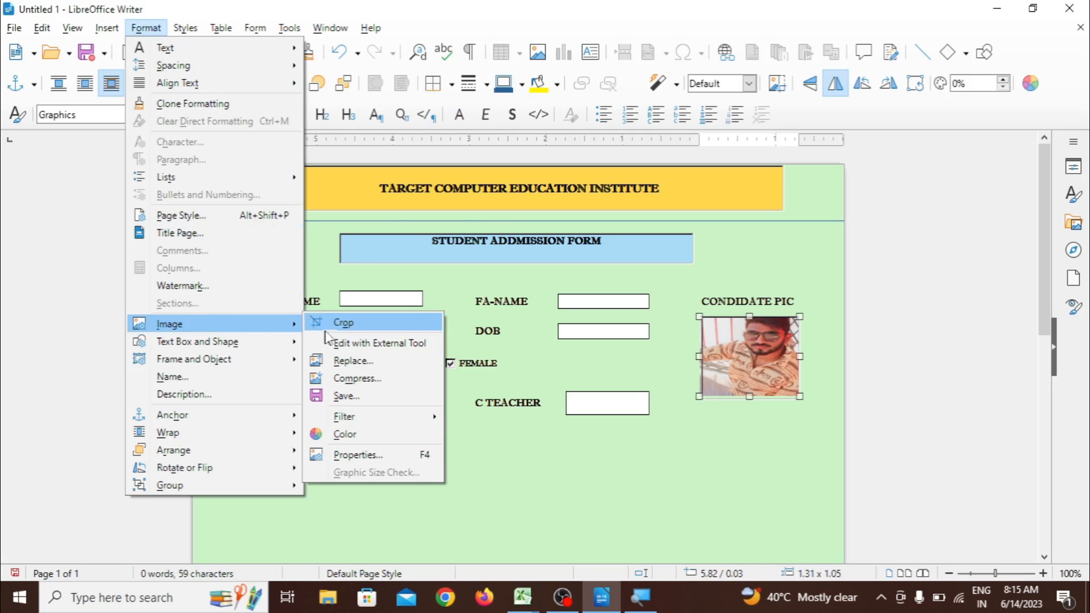
{"action": "left_click", "coordinate": [349, 363]}
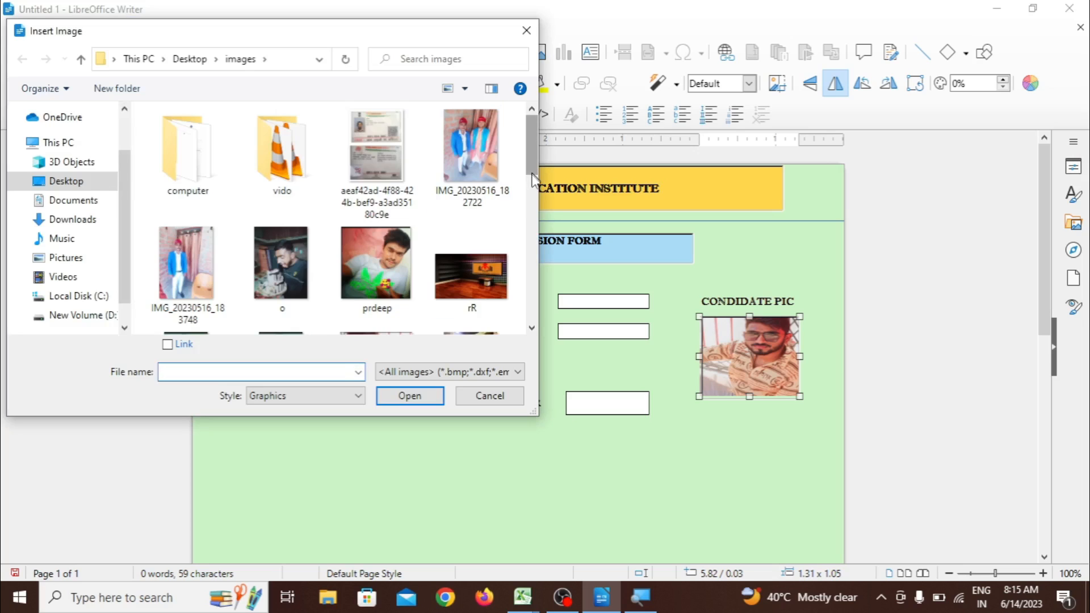
{"action": "left_click_drag", "start_coordinate": [534, 181], "coordinate": [540, 230]}
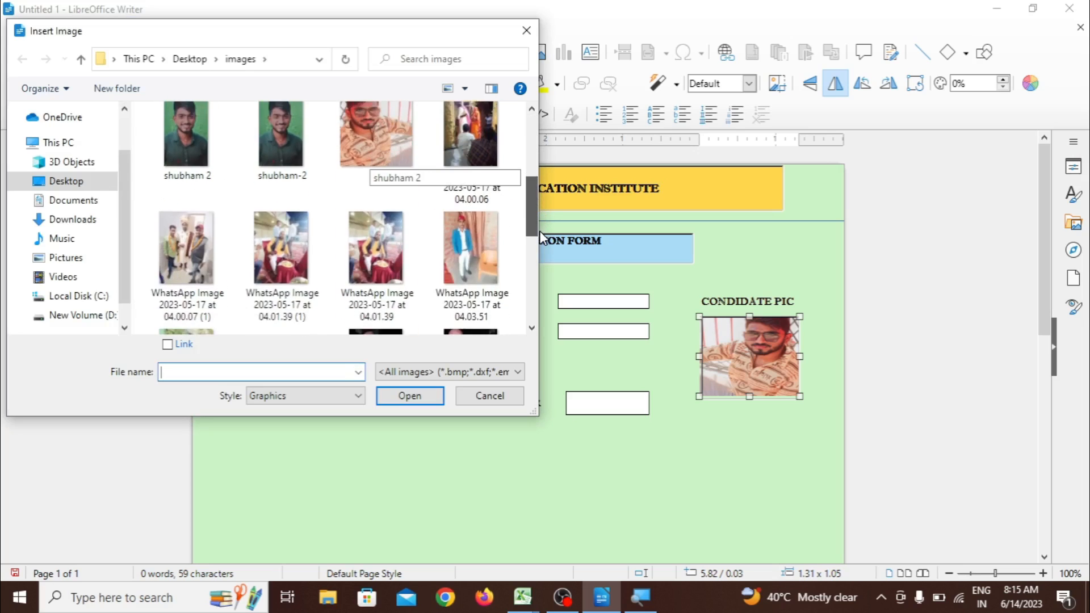
{"action": "left_click", "coordinate": [186, 134]}
{"action": "left_click", "coordinate": [412, 396]}
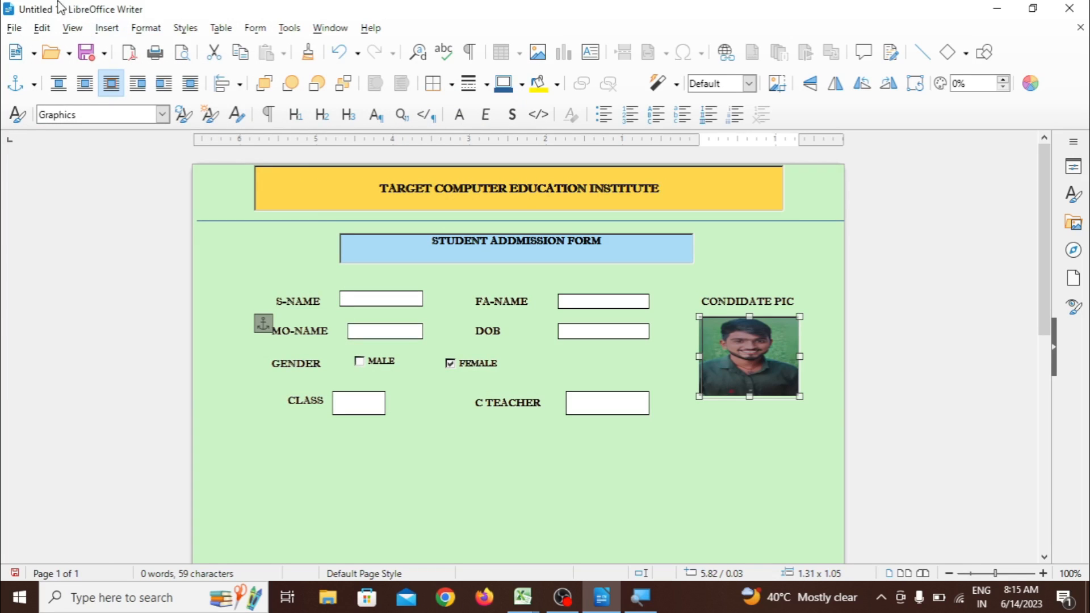
Flip the replacement candidate portrait horizontally
{"action": "left_click", "coordinate": [136, 30]}
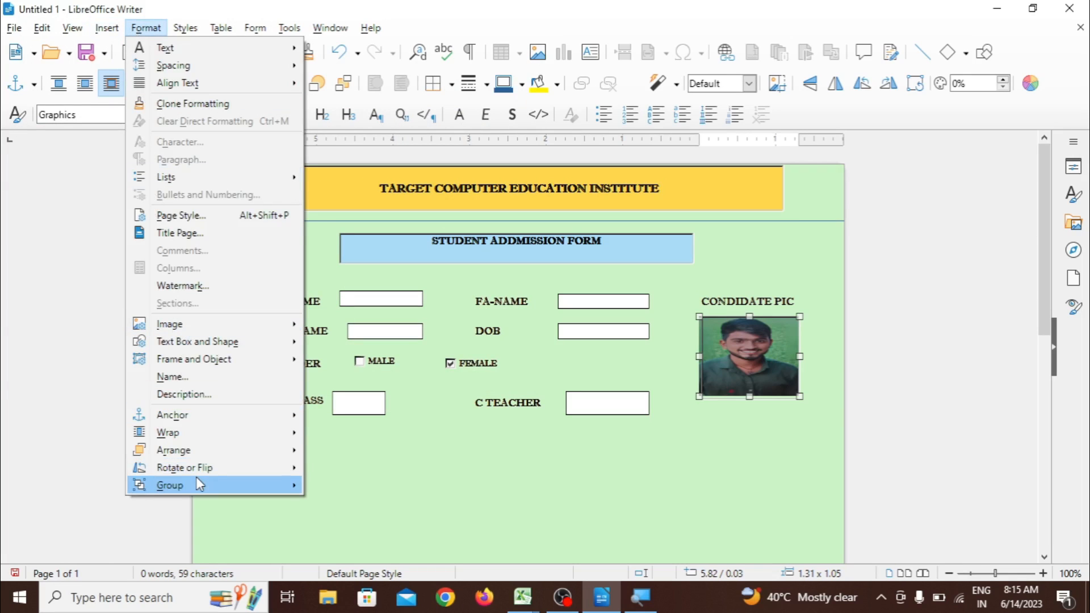
{"action": "mouse_move", "coordinate": [204, 470]}
{"action": "left_click", "coordinate": [363, 464]}
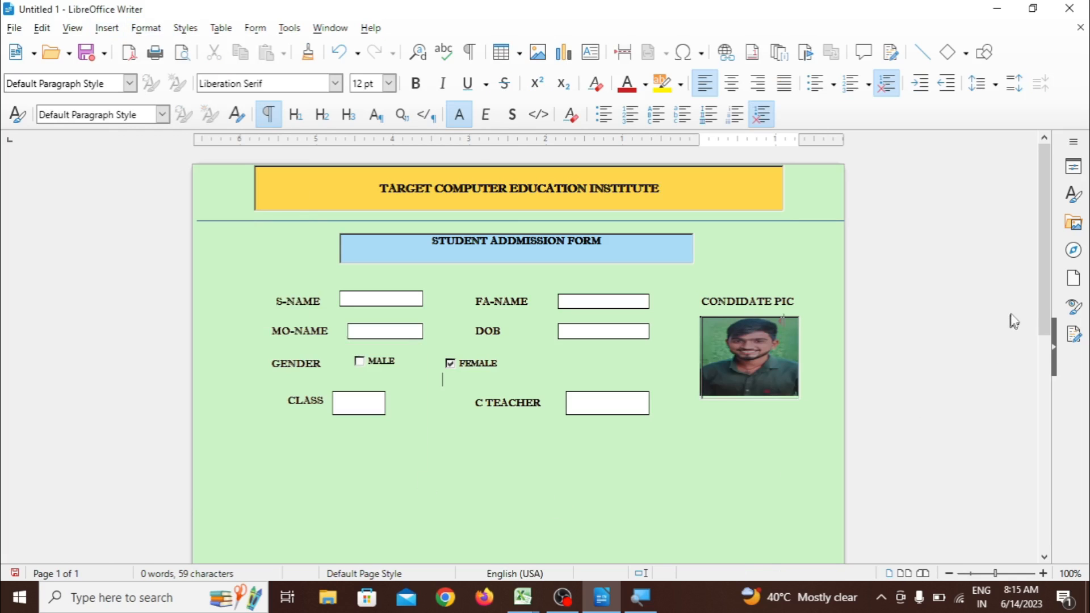
Insert an option button about 0.89 by 0.30 inches below the CLASS text box
{"action": "left_click_drag", "start_coordinate": [1039, 300], "coordinate": [1044, 314]}
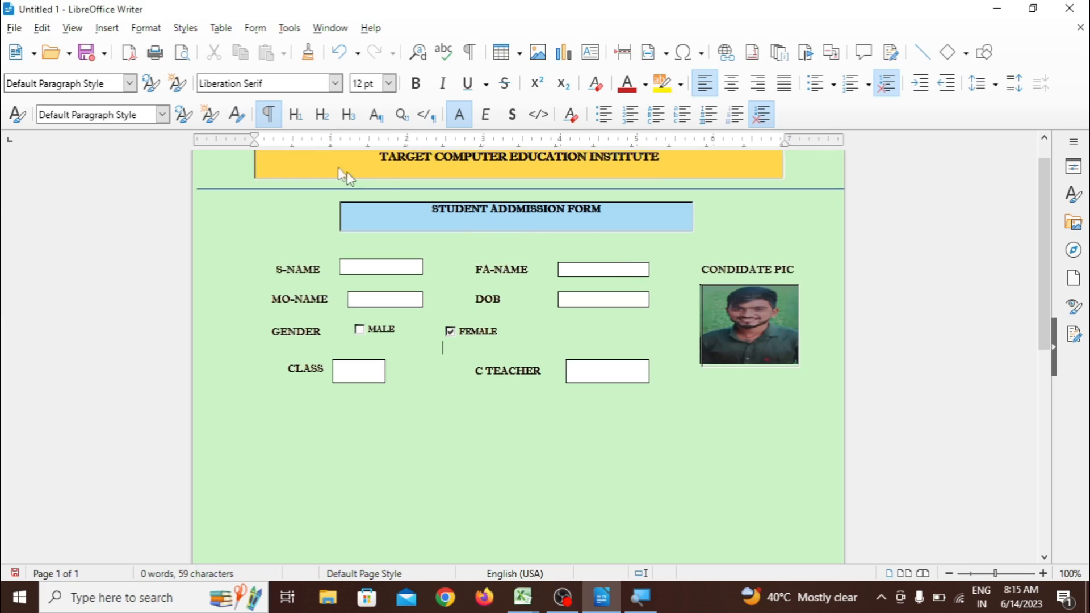
{"action": "left_click", "coordinate": [255, 29]}
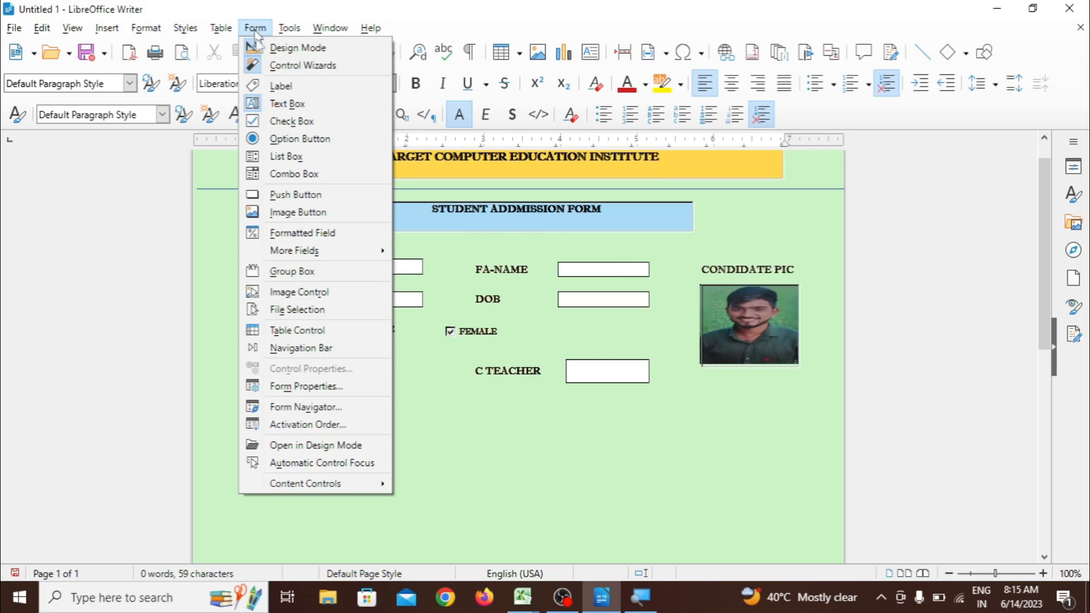
{"action": "left_click", "coordinate": [294, 139]}
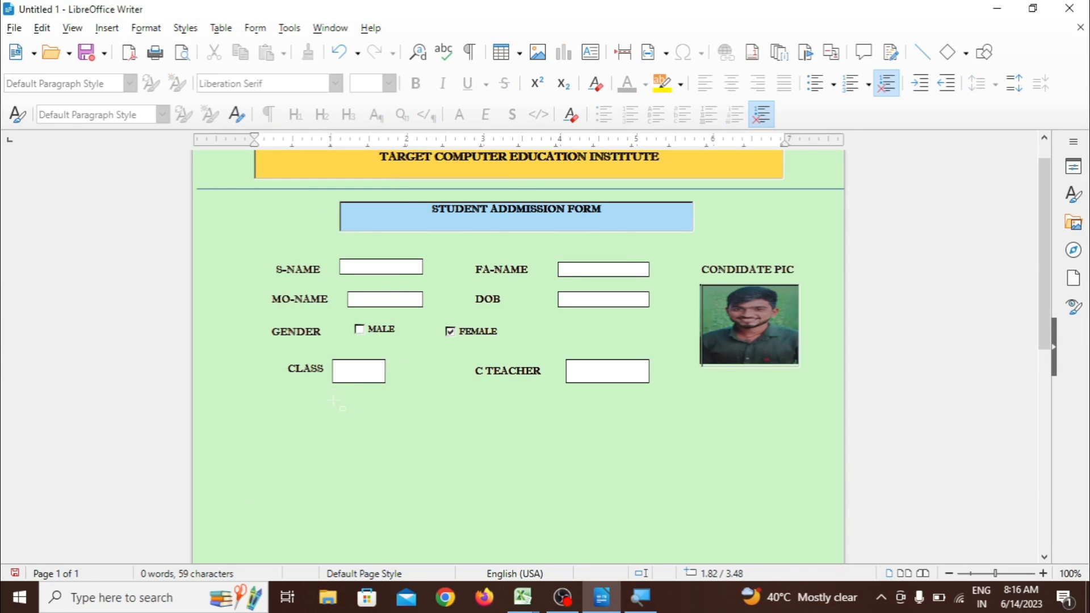
{"action": "mouse_move", "coordinate": [332, 397]}
{"action": "left_mouse_down"}
{"action": "mouse_move", "coordinate": [355, 437]}
{"action": "mouse_move", "coordinate": [401, 420]}
{"action": "left_mouse_up"}
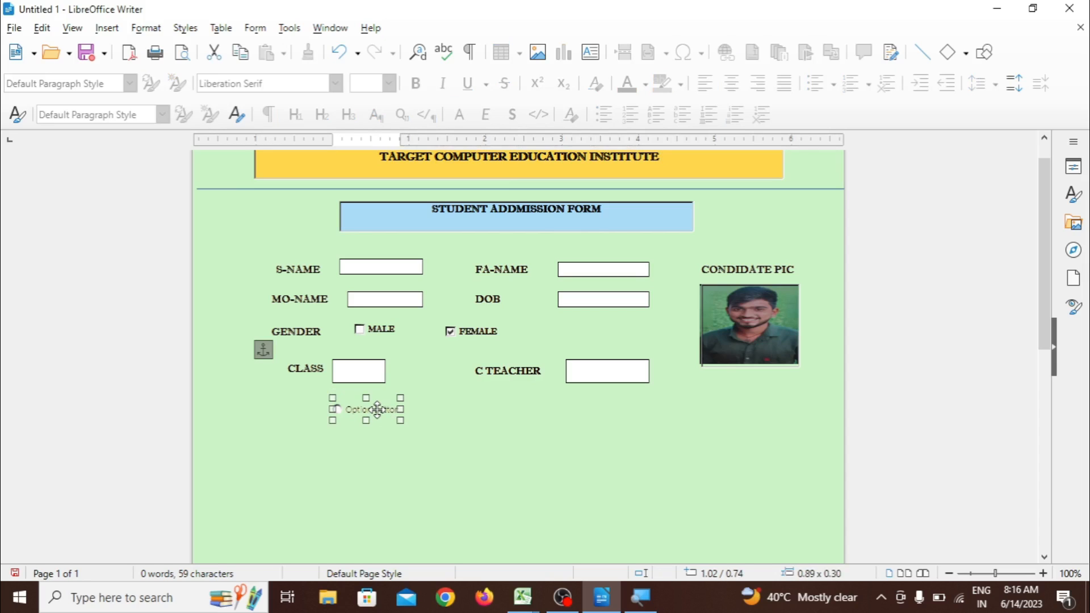
Delete the option button below the CLASS text box
{"action": "left_click", "coordinate": [376, 447]}
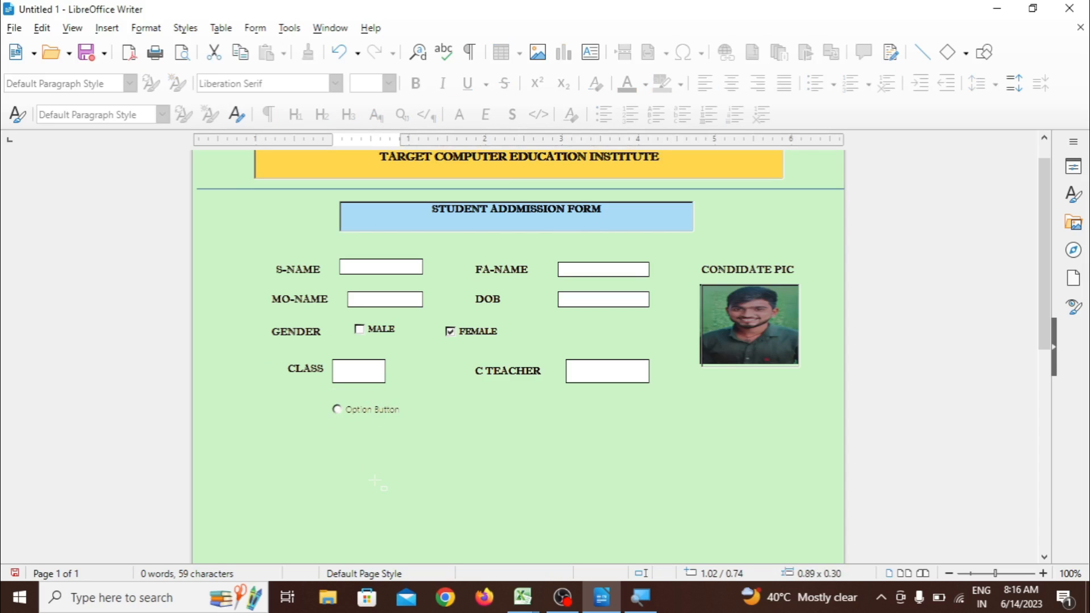
{"action": "left_click", "coordinate": [339, 417]}
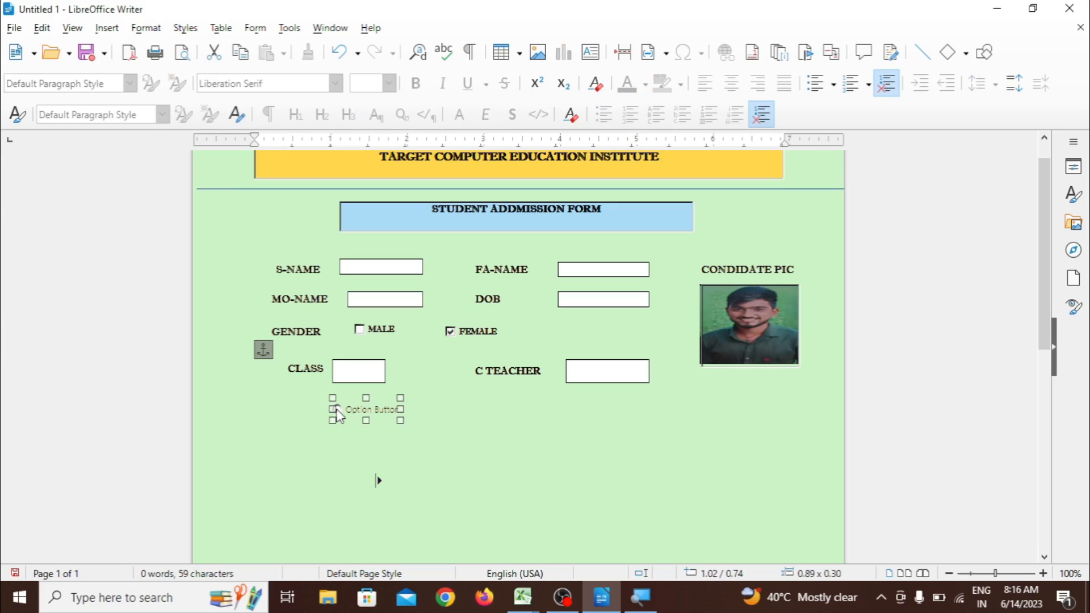
{"action": "key", "text": "Delete"}
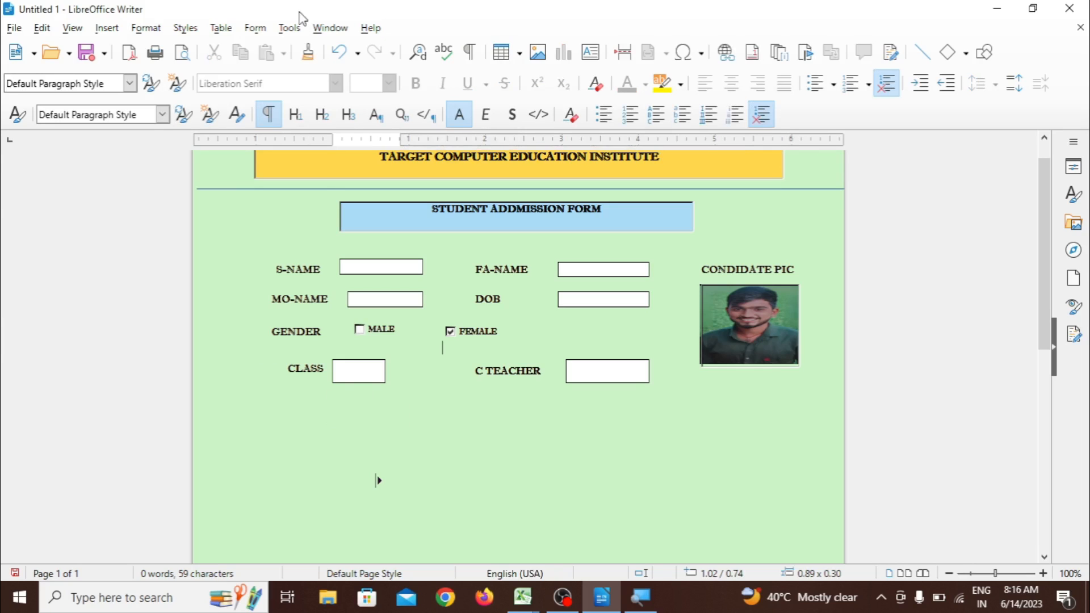
Insert a label field about 0.98 by 0.30 inches below the CLASS label
{"action": "left_click", "coordinate": [256, 28]}
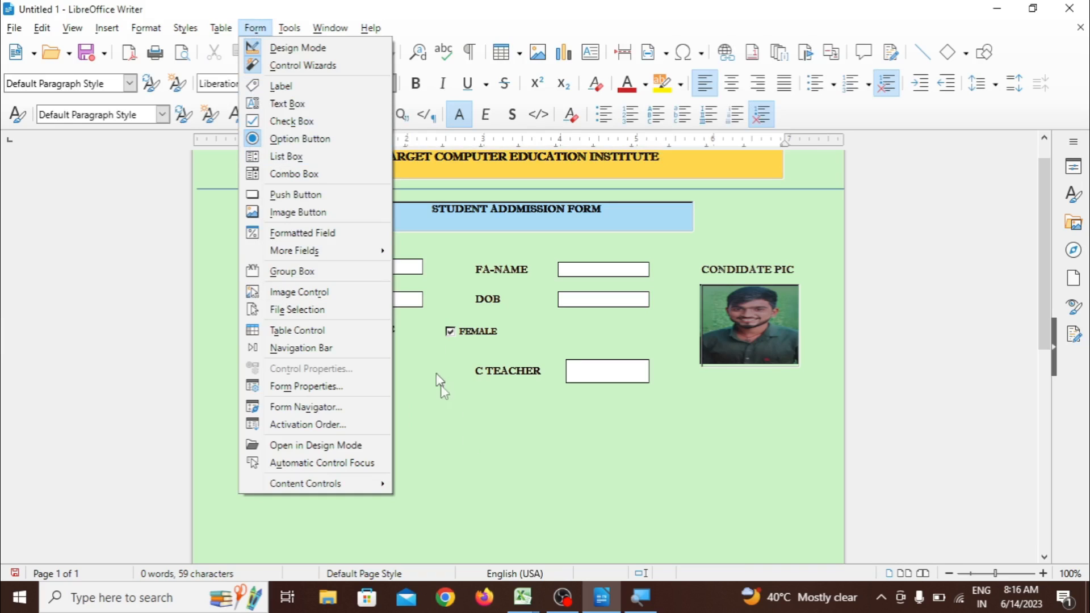
{"action": "left_click", "coordinate": [483, 464]}
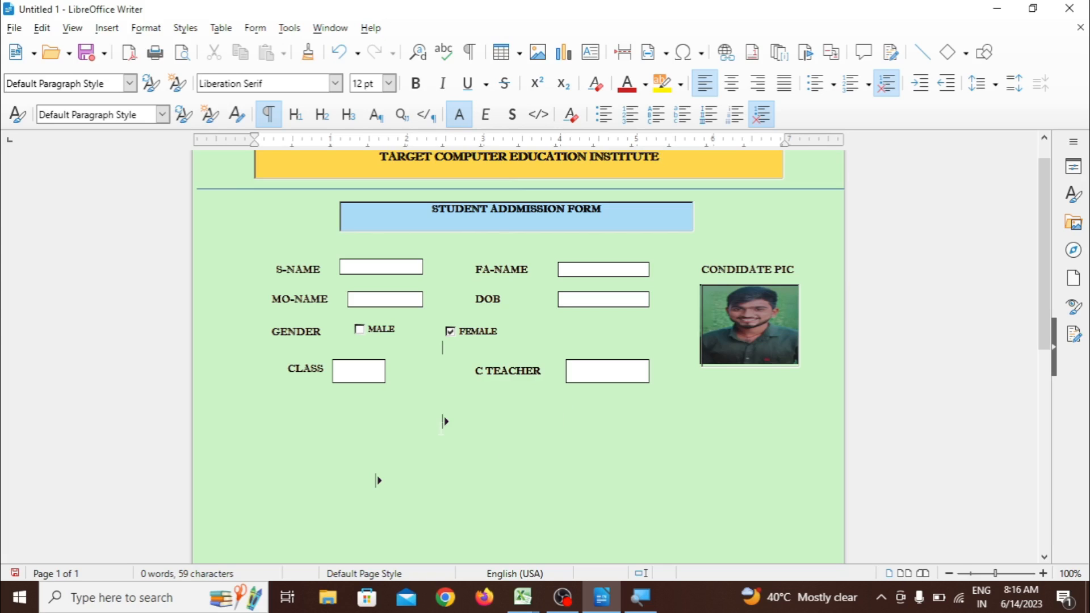
{"action": "left_click", "coordinate": [254, 28]}
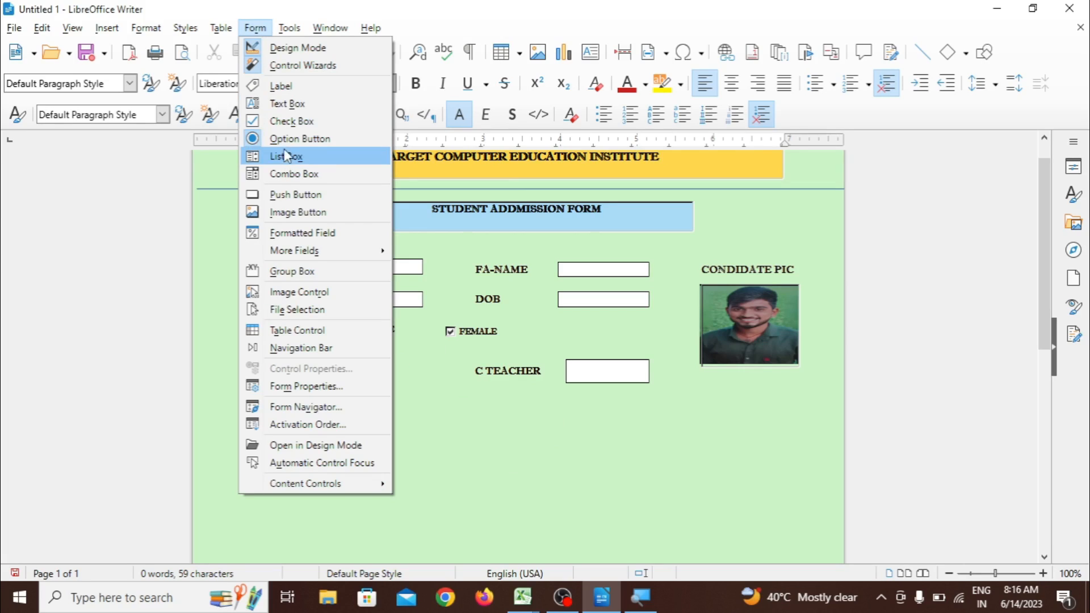
{"action": "left_click", "coordinate": [284, 88]}
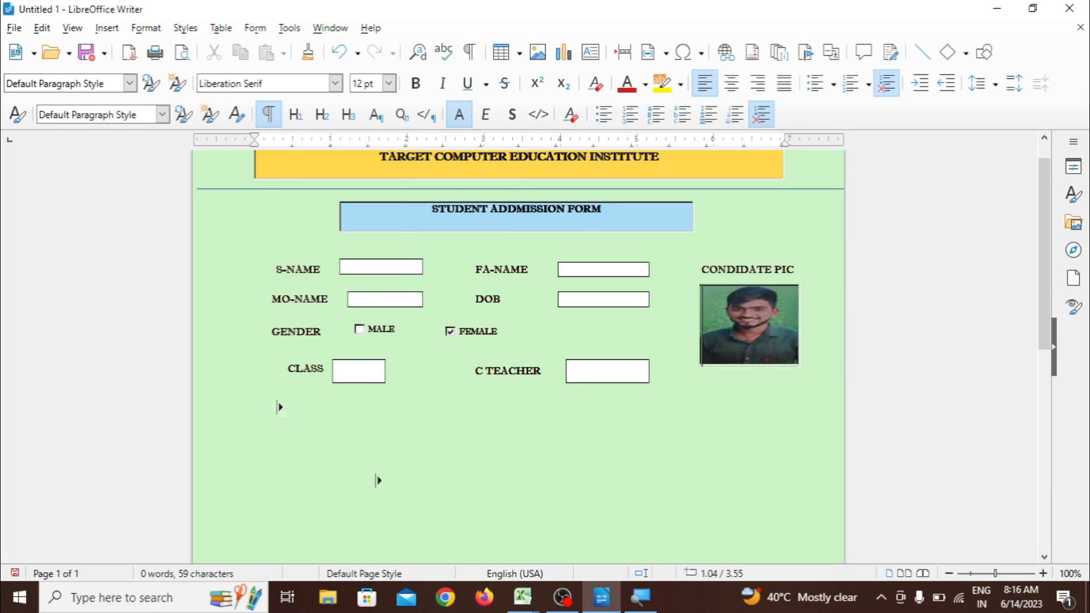
{"action": "left_click_drag", "start_coordinate": [272, 404], "coordinate": [348, 427]}
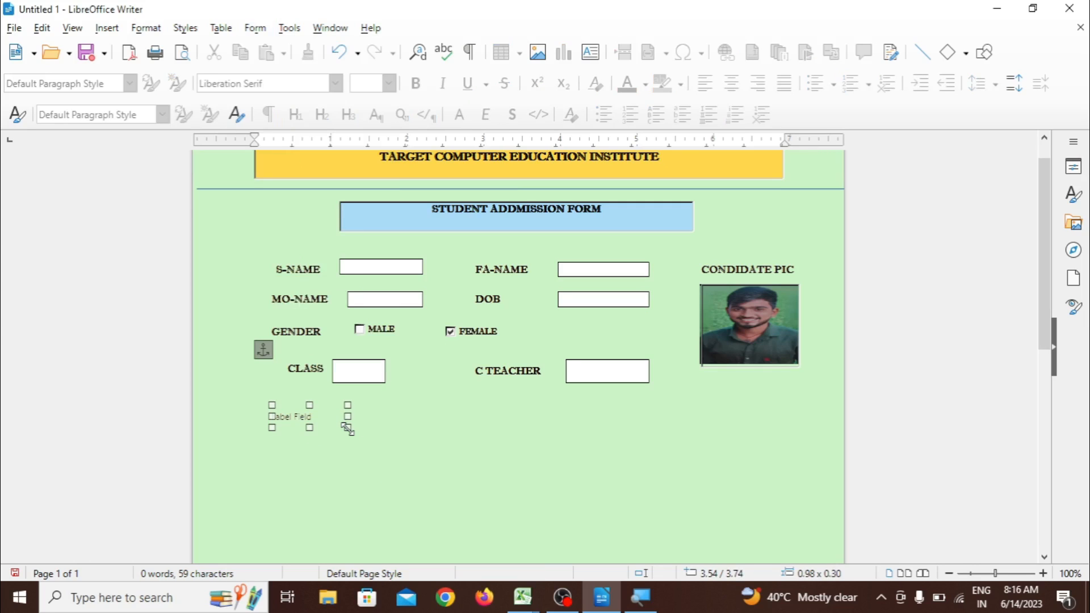
Set the text of the new label below CLASS to ADDMISTION DATE
{"action": "right_click", "coordinate": [334, 426]}
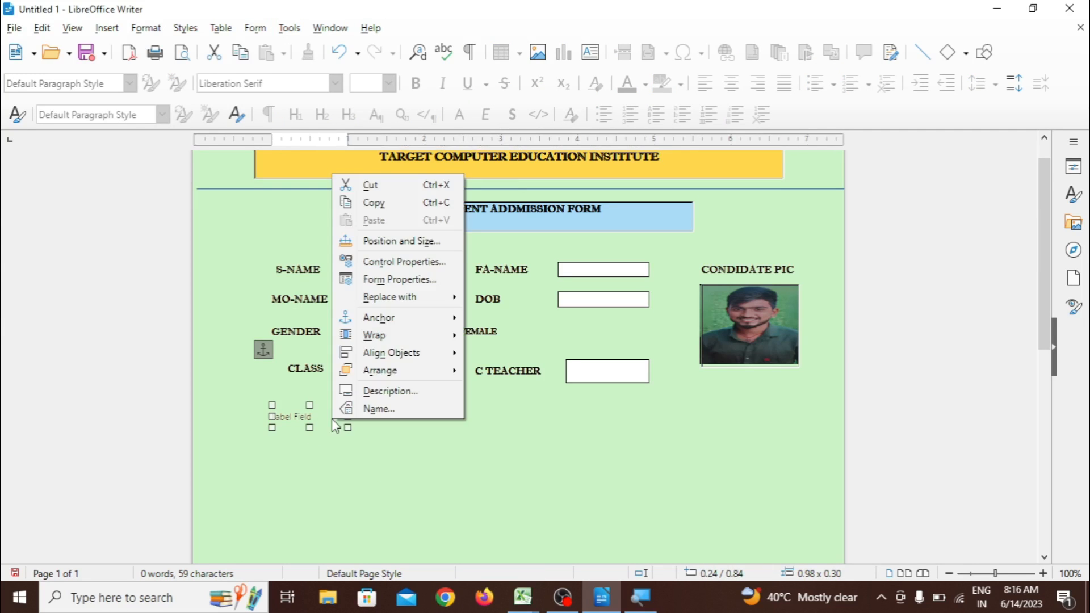
{"action": "left_click", "coordinate": [393, 265]}
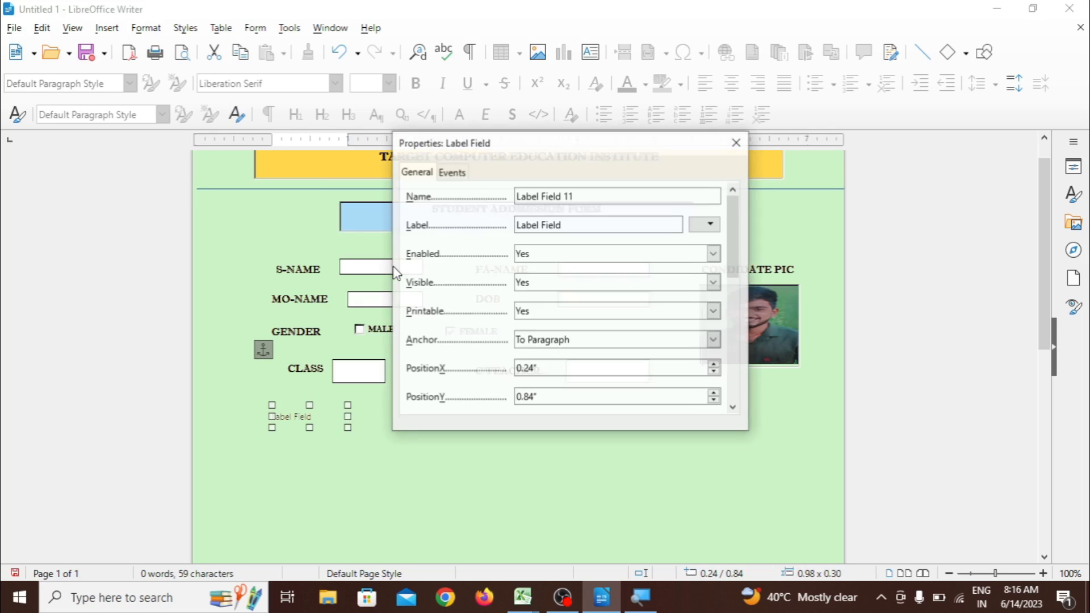
{"action": "double_click", "coordinate": [534, 225]}
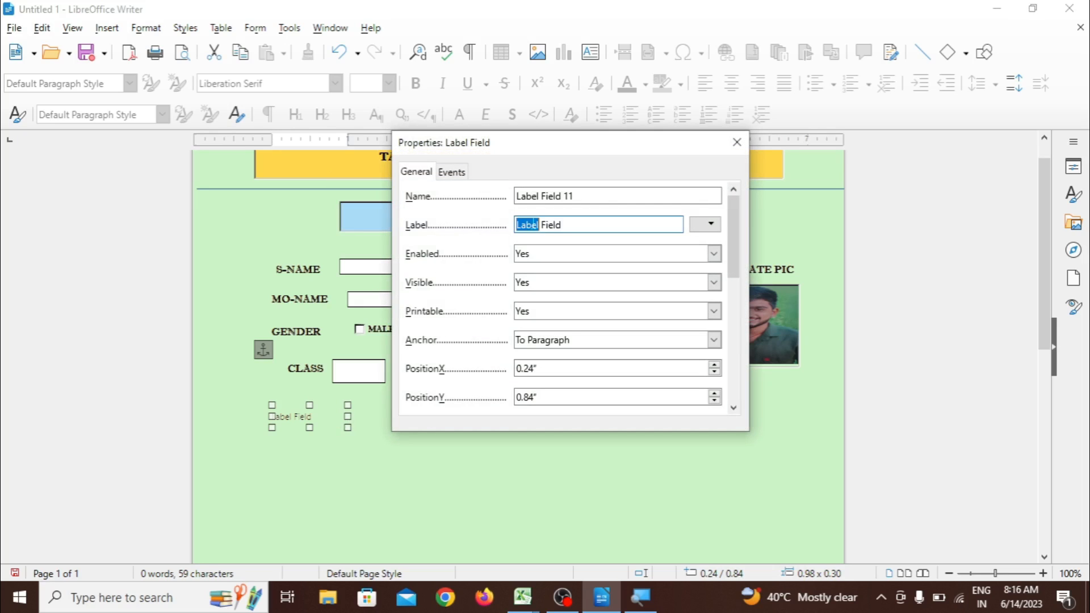
{"action": "triple_click", "coordinate": [533, 225]}
{"action": "type", "text": "aDDMISTION D"}
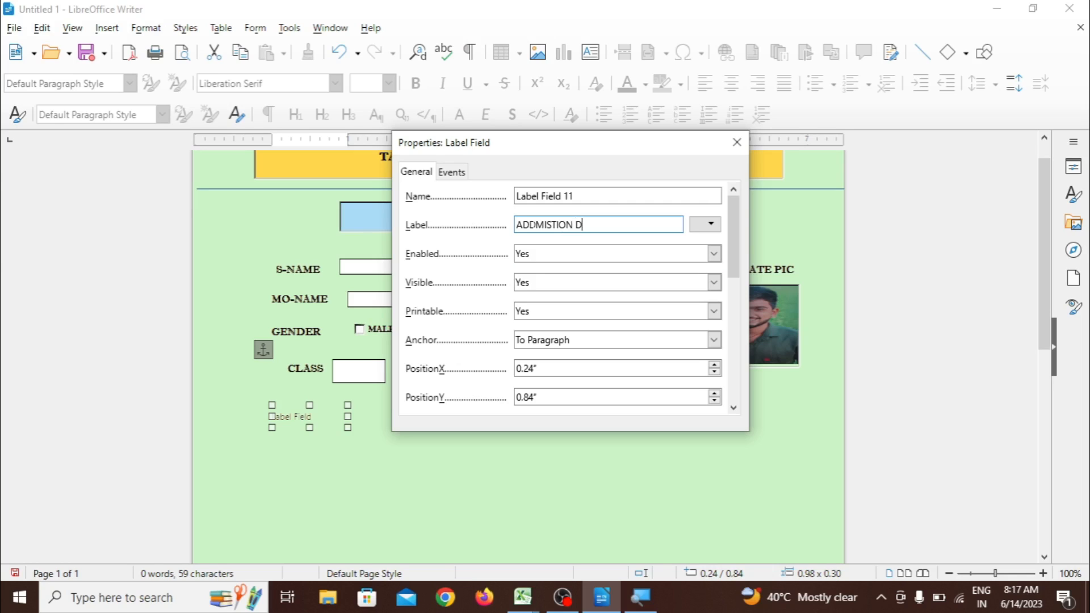
{"action": "key", "text": "BackSpace"}
Choose Imprint MT Shadow as the font for the ADDMISTION DATE label
{"action": "left_click_drag", "start_coordinate": [732, 259], "coordinate": [755, 366]}
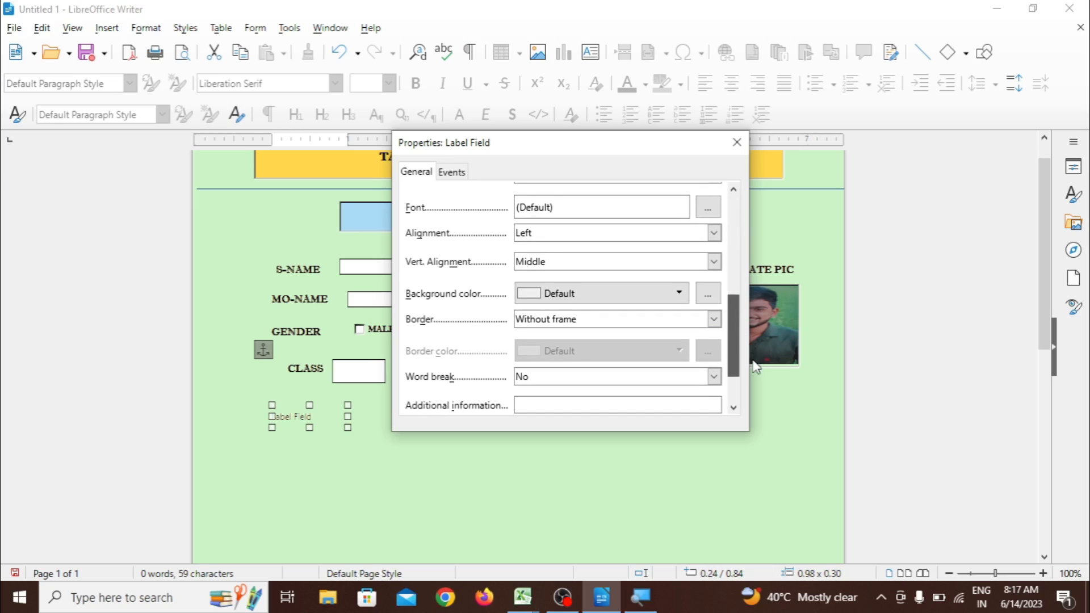
{"action": "left_click", "coordinate": [708, 294]}
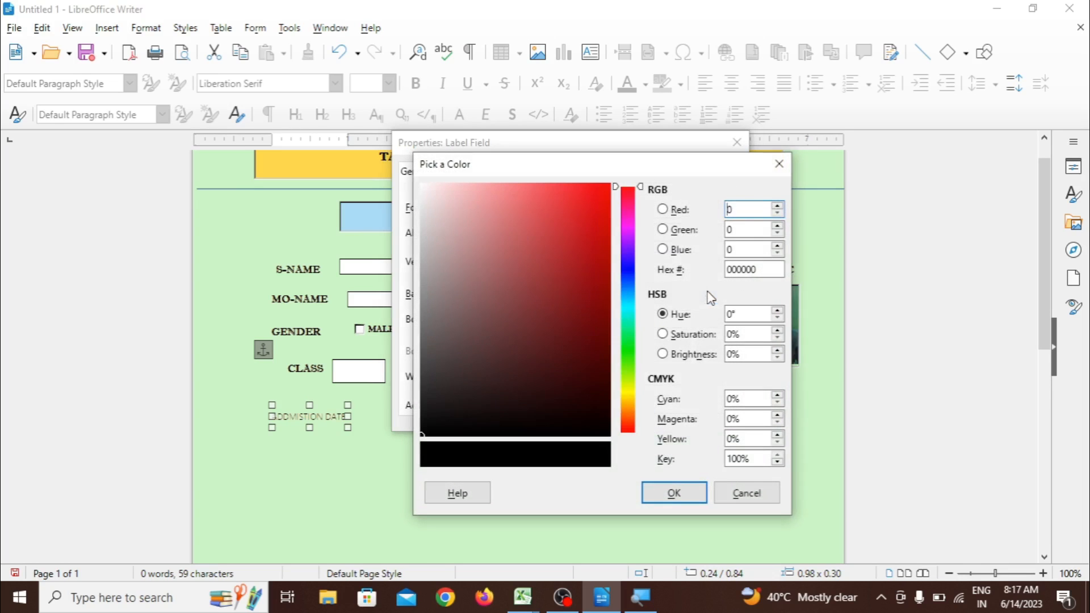
{"action": "left_click", "coordinate": [779, 164]}
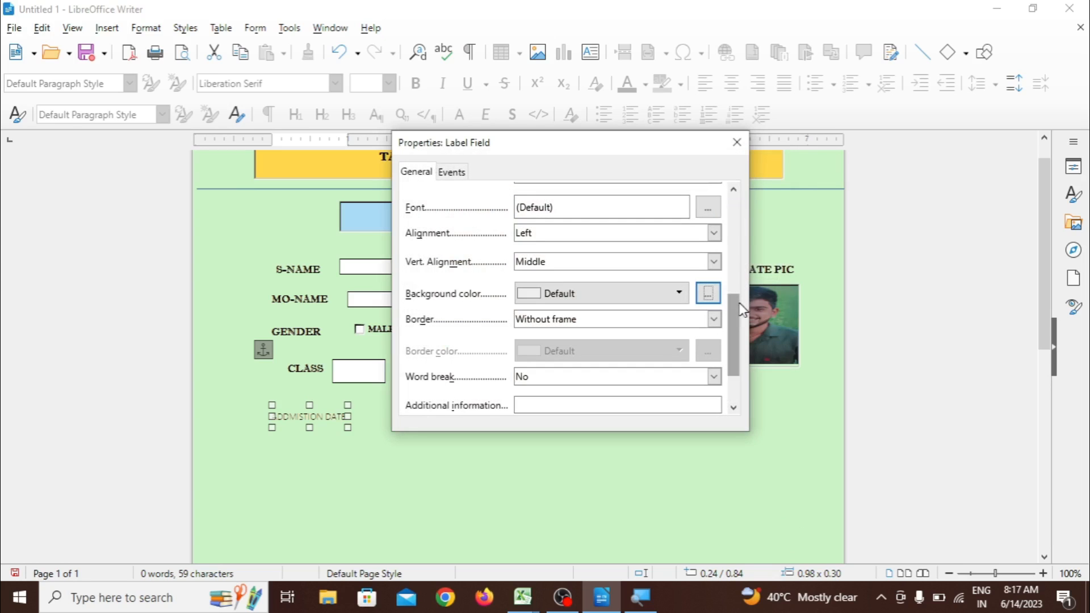
{"action": "left_click", "coordinate": [716, 211]}
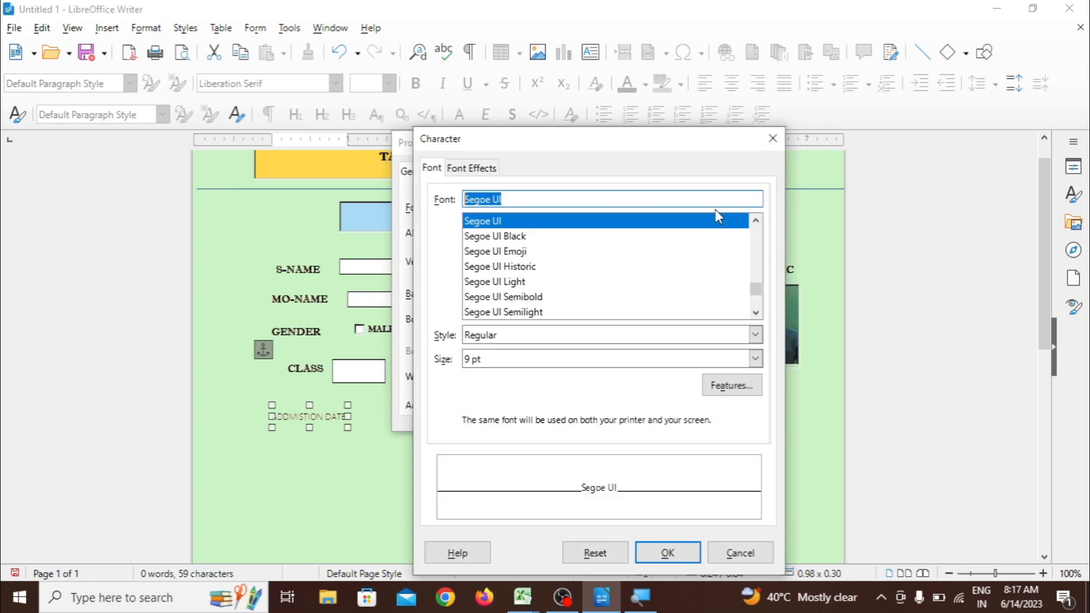
{"action": "type", "text": "Imprint MT Shadow"}
{"action": "left_click", "coordinate": [600, 236]}
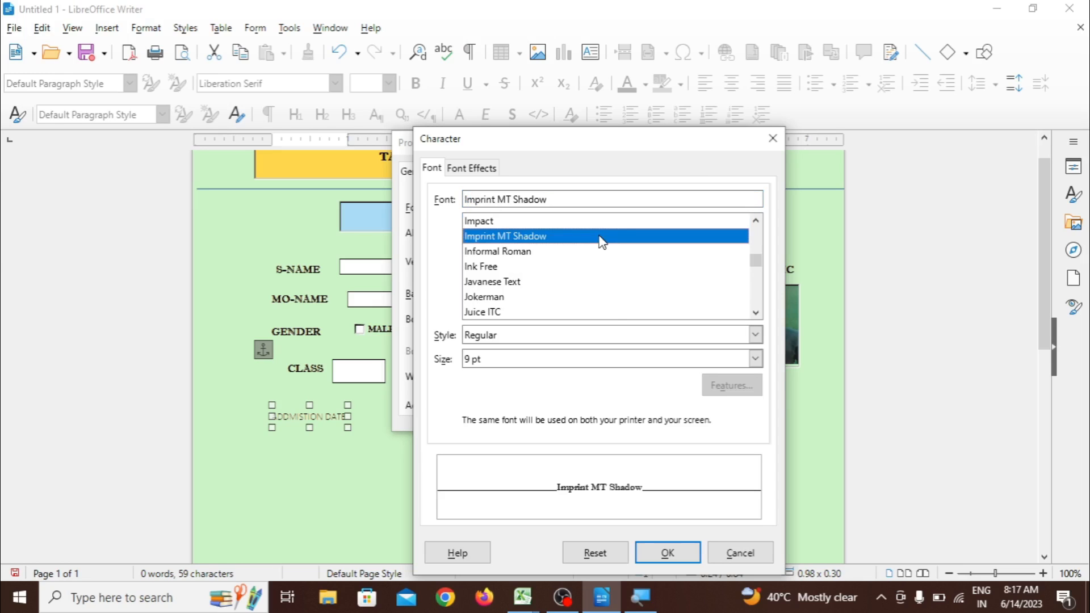
Set the ADDMISTION DATE label's font style to Bold and its size to 10 pt, and close its properties
{"action": "left_click", "coordinate": [754, 335]}
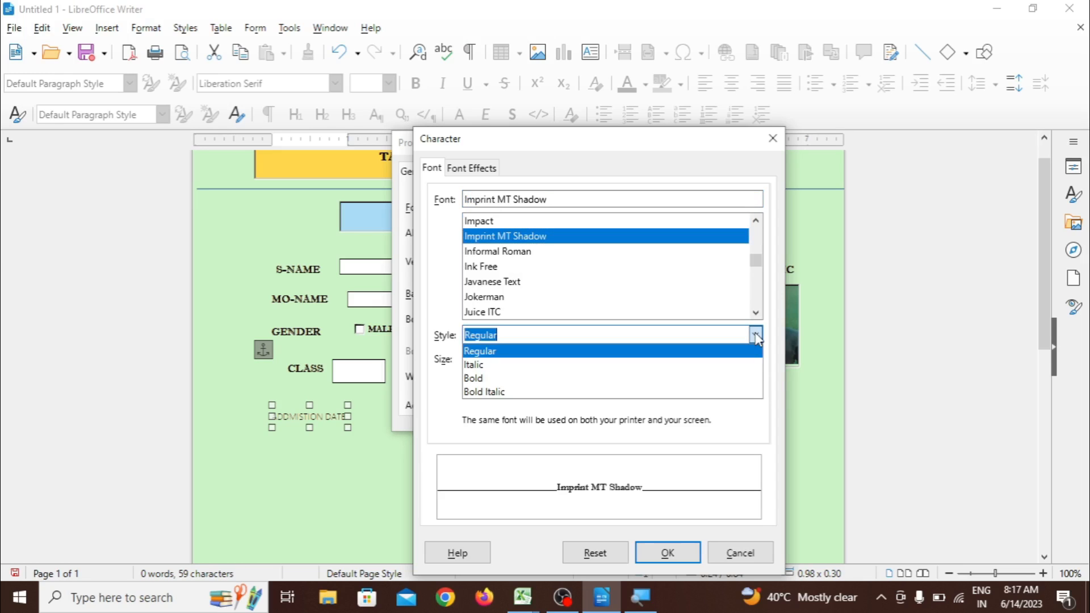
{"action": "left_click", "coordinate": [747, 378]}
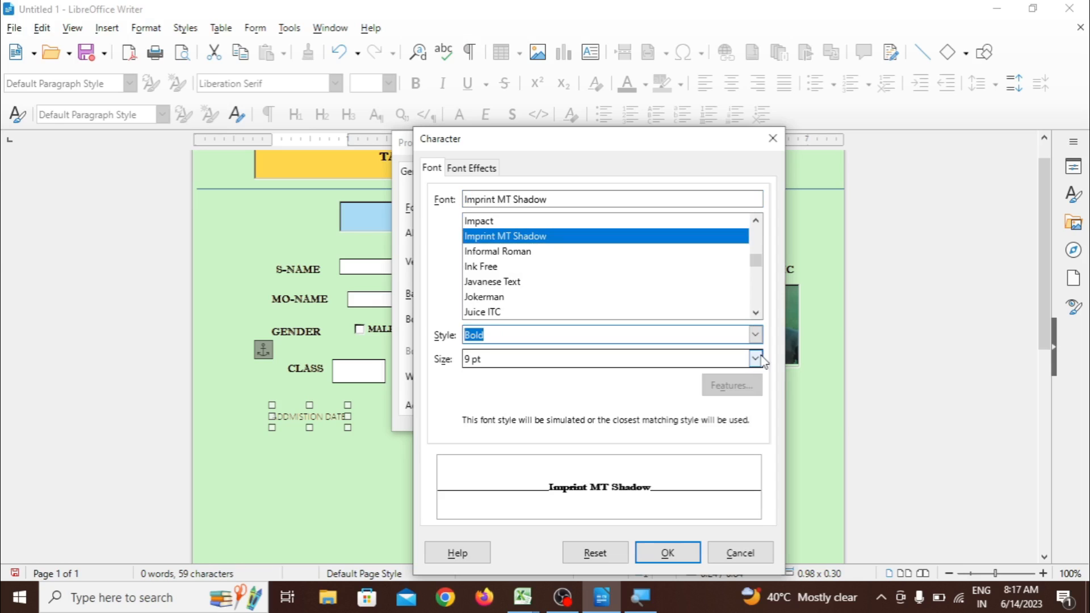
{"action": "left_click", "coordinate": [756, 359]}
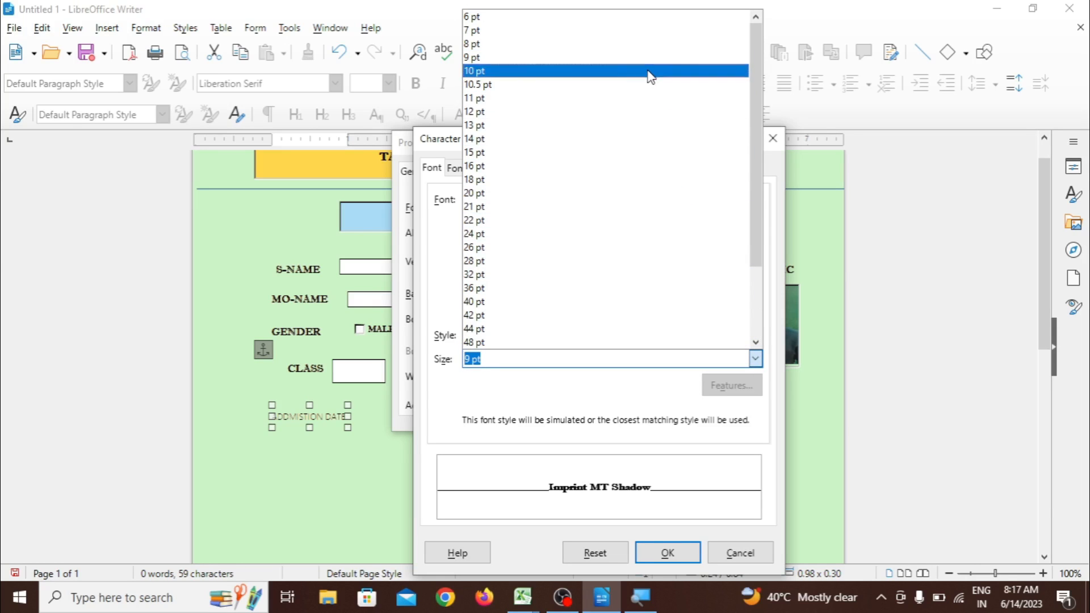
{"action": "left_click", "coordinate": [643, 84]}
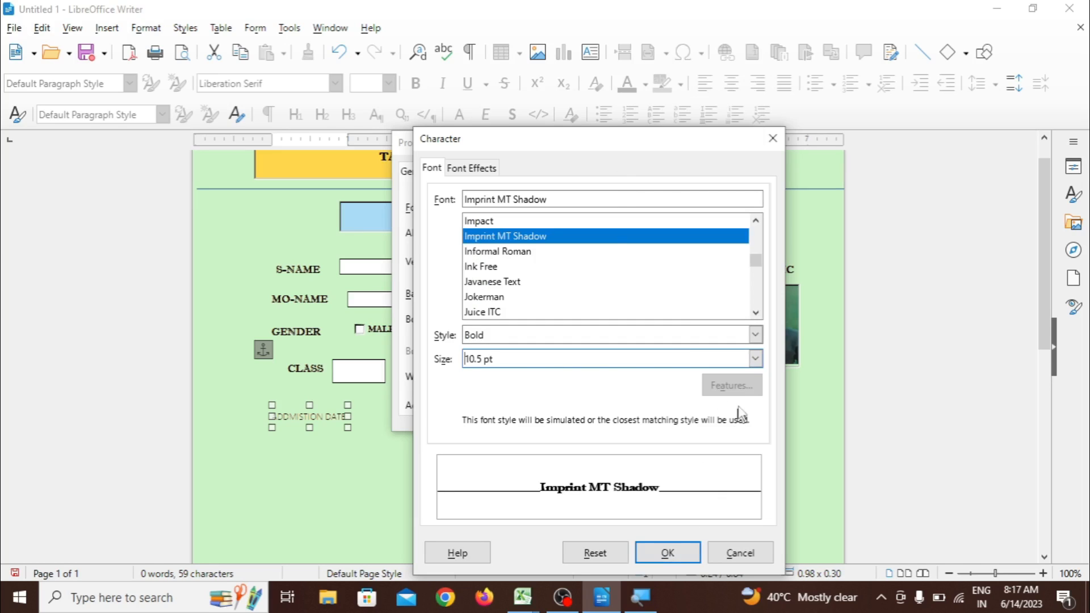
{"action": "left_click", "coordinate": [755, 359]}
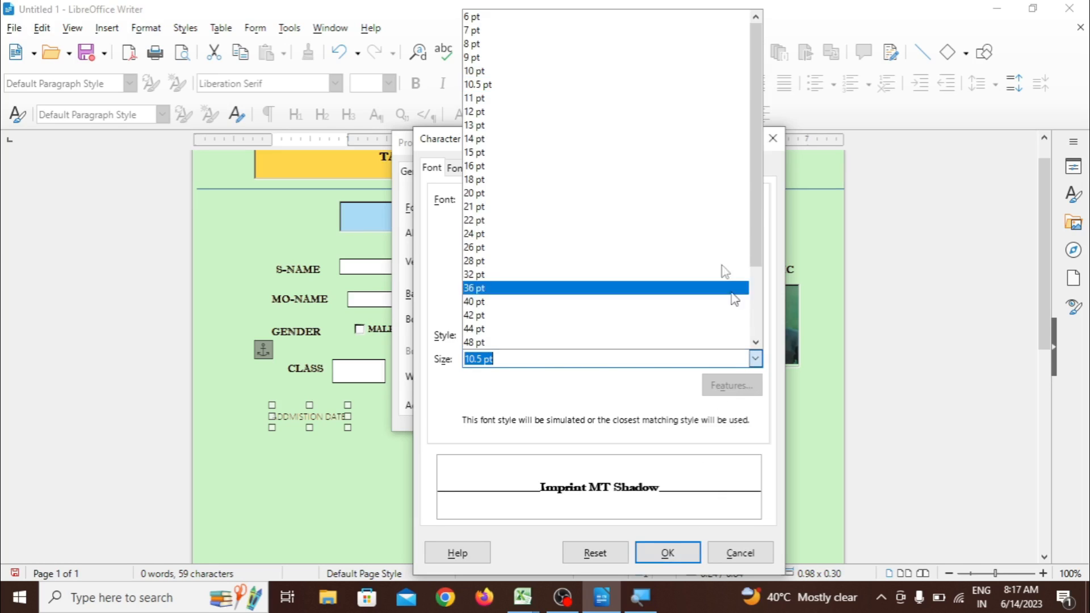
{"action": "left_click", "coordinate": [653, 72]}
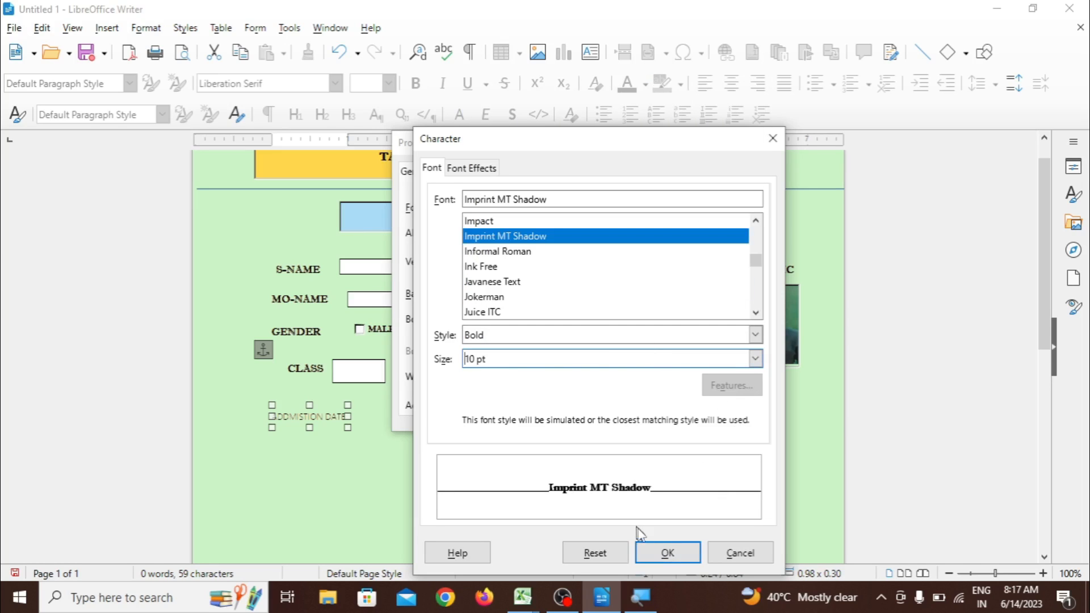
{"action": "left_click", "coordinate": [665, 553]}
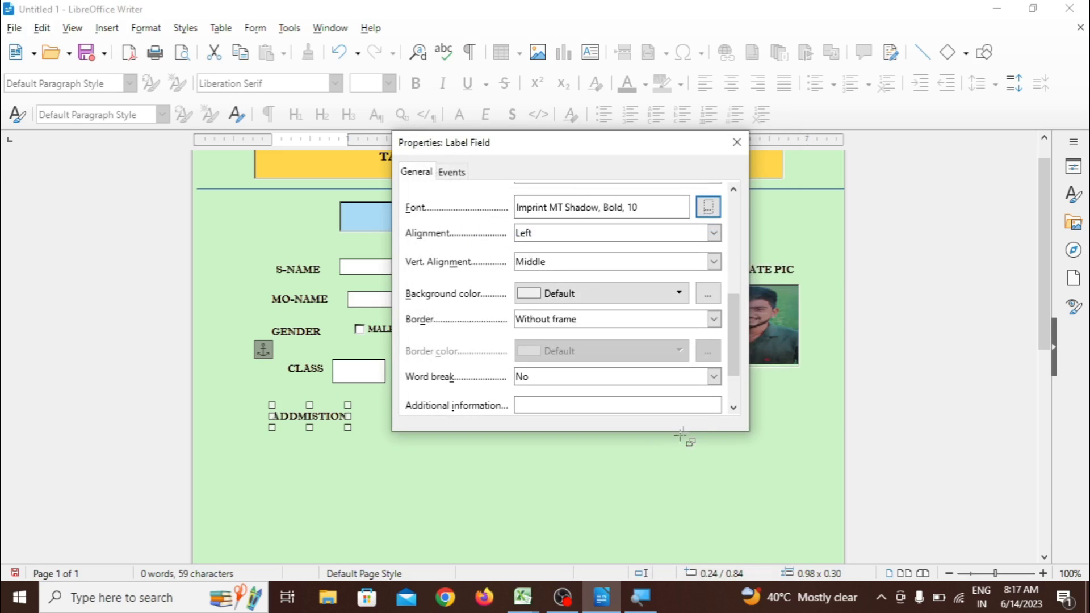
{"action": "left_click", "coordinate": [737, 142]}
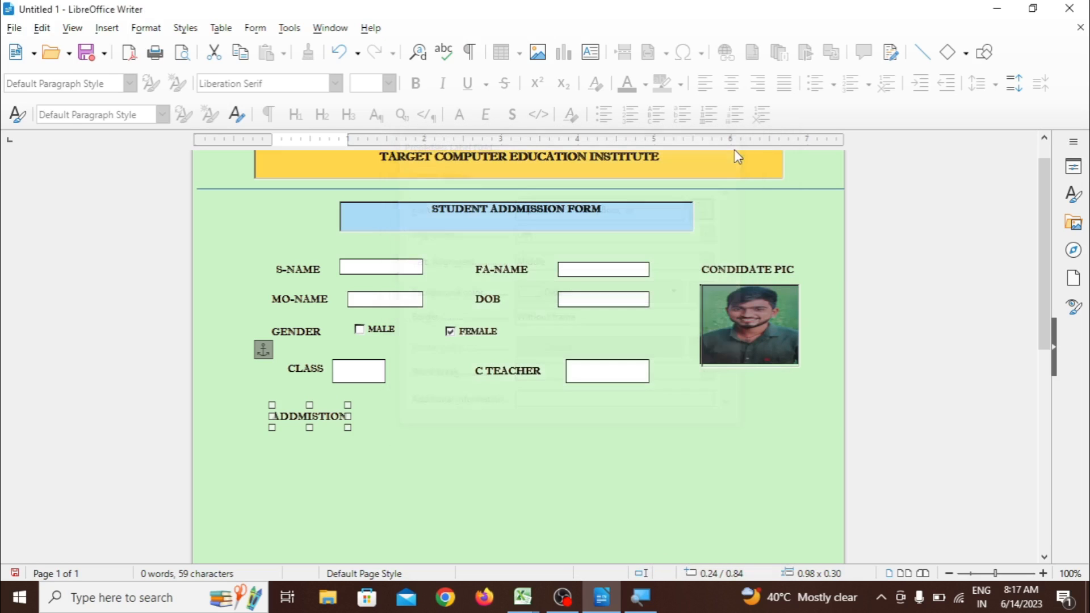
Shorten the text of the label below CLASS to ADD DATE
{"action": "right_click", "coordinate": [332, 416]}
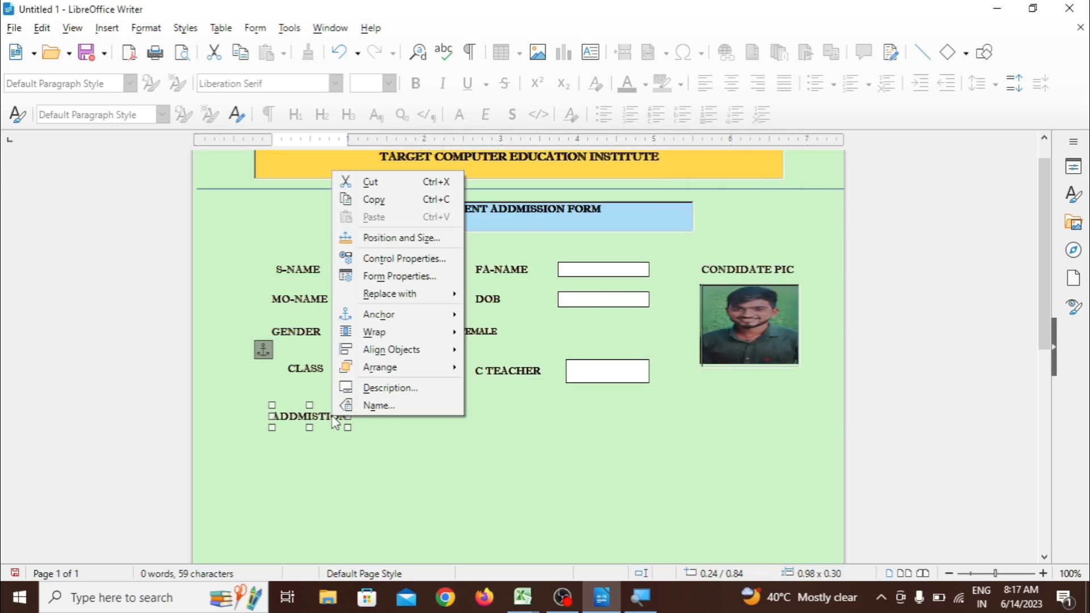
{"action": "left_click", "coordinate": [364, 259]}
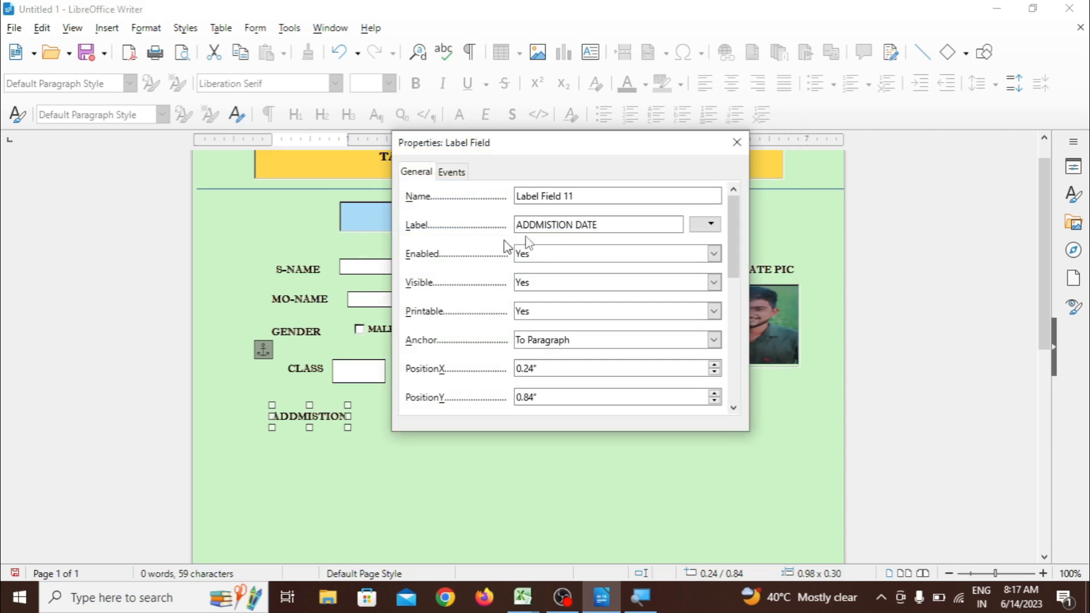
{"action": "left_click", "coordinate": [574, 225]}
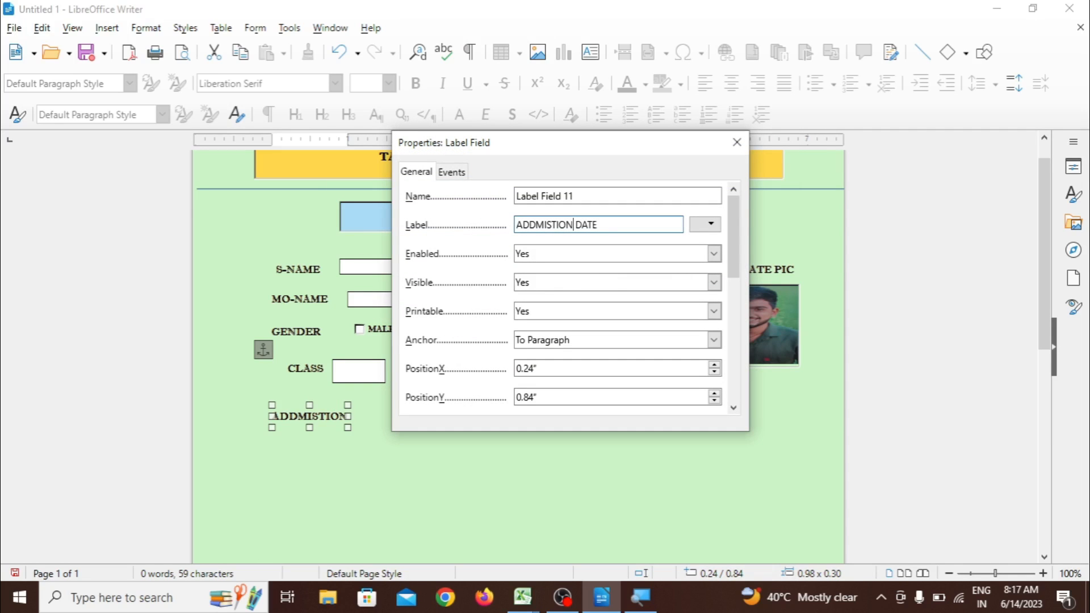
{"action": "key", "text": "BackSpace"}
{"action": "key", "text": "BackSpace"}
{"action": "key", "text": "BackSpace"}
{"action": "key", "text": "BackSpace"}
{"action": "key", "text": "BackSpace"}
{"action": "key", "text": "BackSpace"}
{"action": "key", "text": "BackSpace"}
{"action": "left_click", "coordinate": [738, 141]}
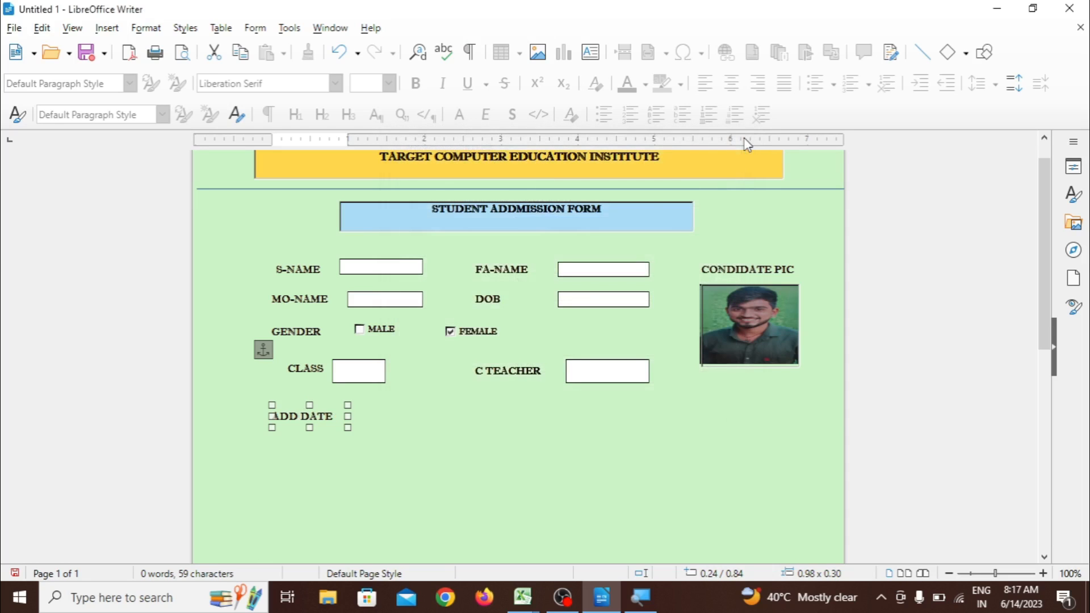
{"action": "left_click", "coordinate": [435, 510]}
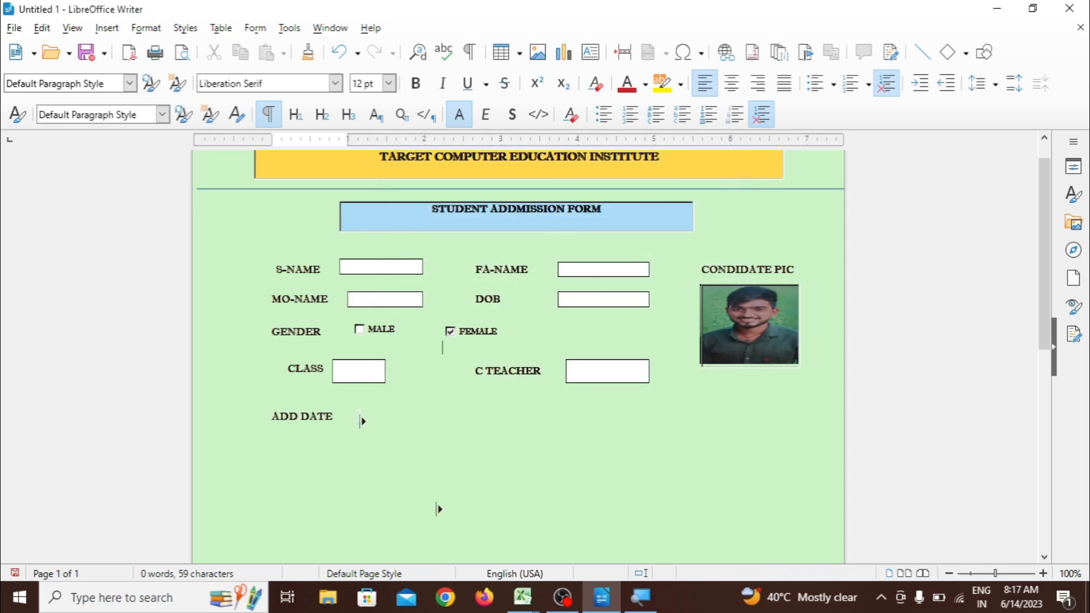
Insert a list box about 1.28 by 0.30 inches beside ADD DATE without a data source, and line it up with the label
{"action": "left_click", "coordinate": [256, 28]}
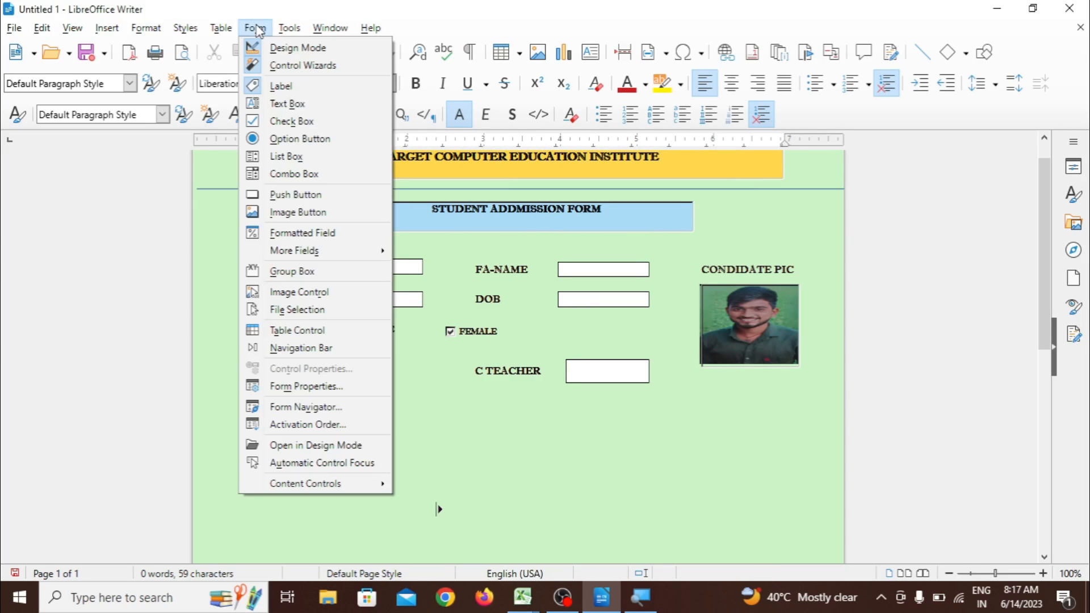
{"action": "left_click", "coordinate": [288, 160]}
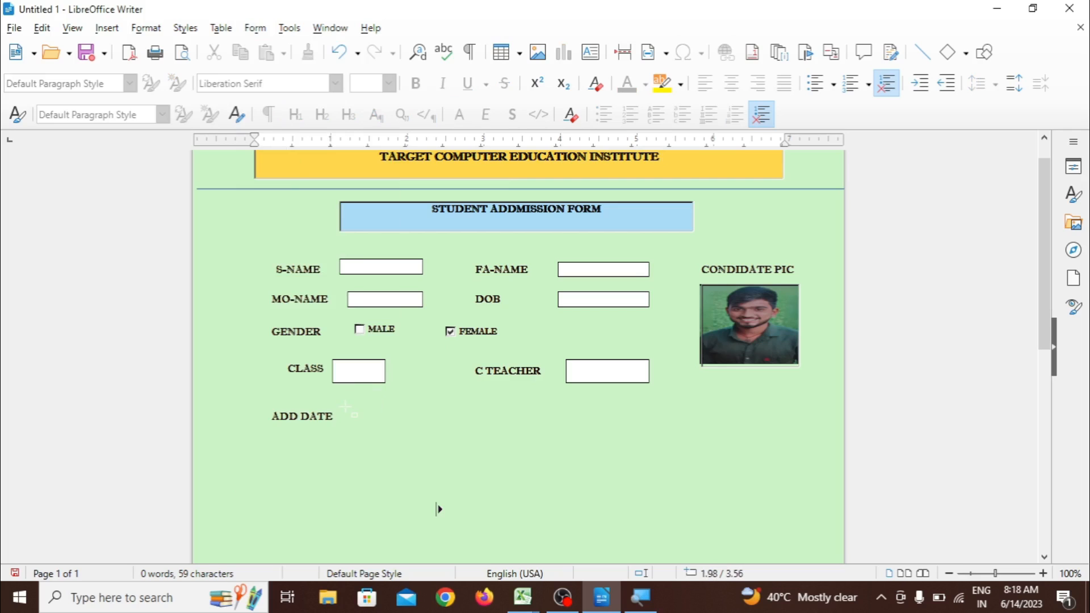
{"action": "left_click_drag", "start_coordinate": [349, 411], "coordinate": [446, 444]}
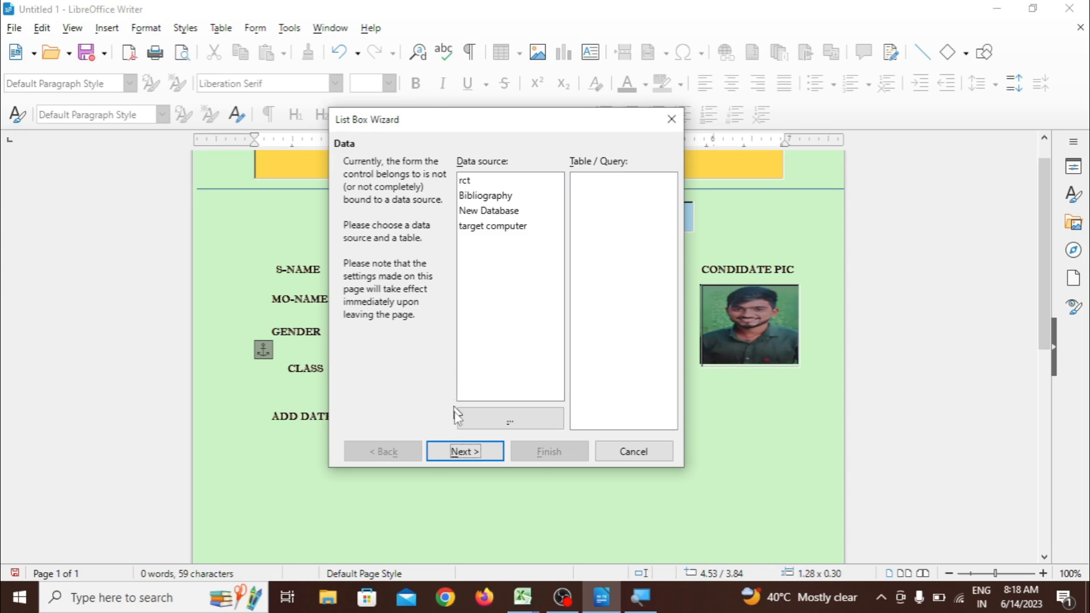
{"action": "left_click", "coordinate": [632, 453]}
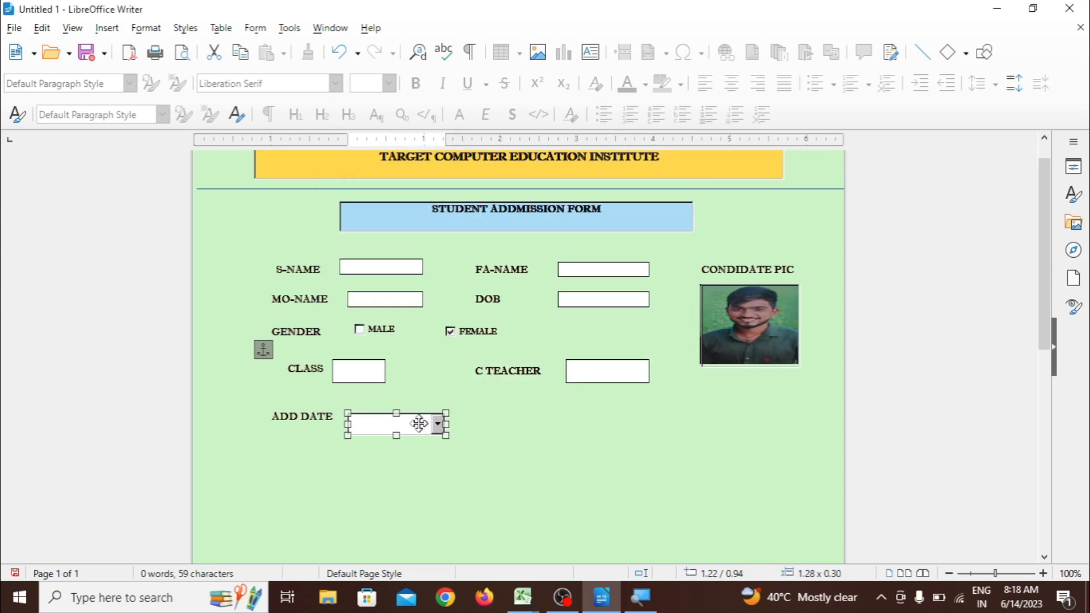
{"action": "left_click_drag", "start_coordinate": [417, 423], "coordinate": [417, 414]}
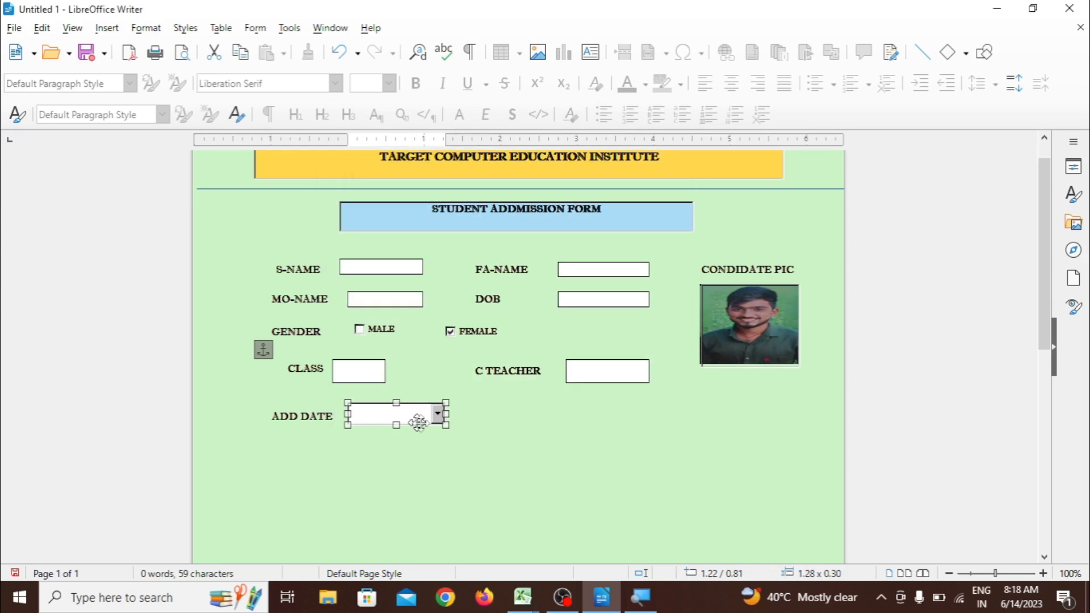
{"action": "left_click", "coordinate": [480, 450]}
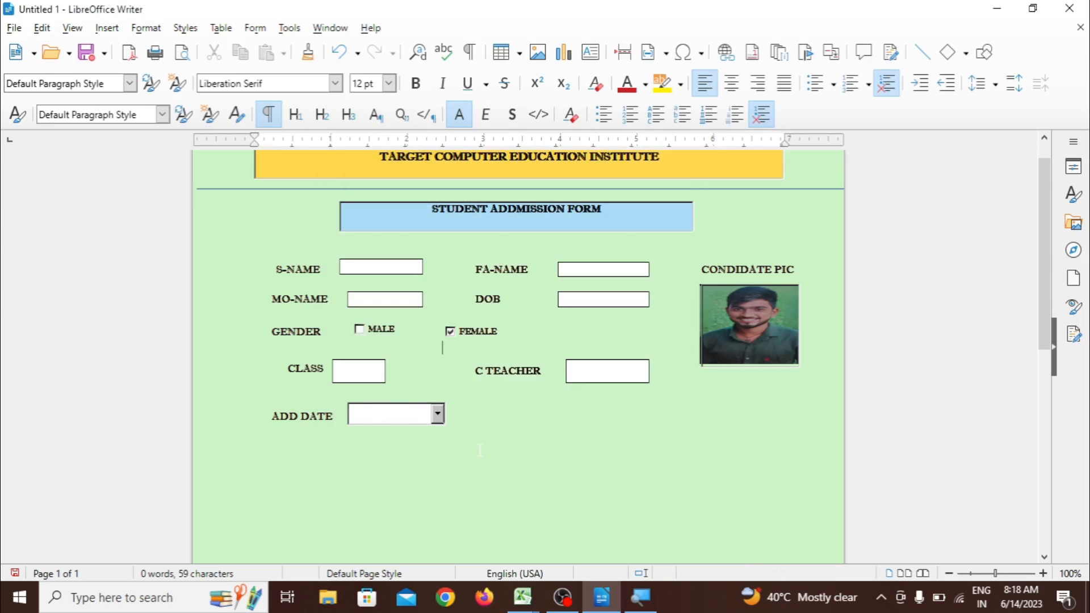
{"action": "left_click", "coordinate": [439, 416]}
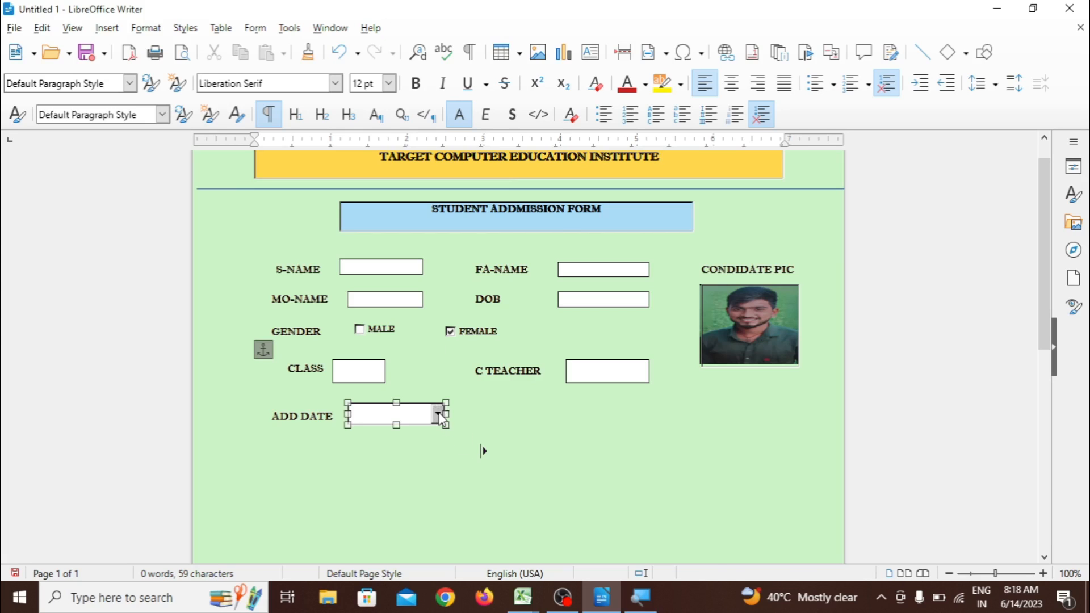
{"action": "left_click", "coordinate": [460, 427]}
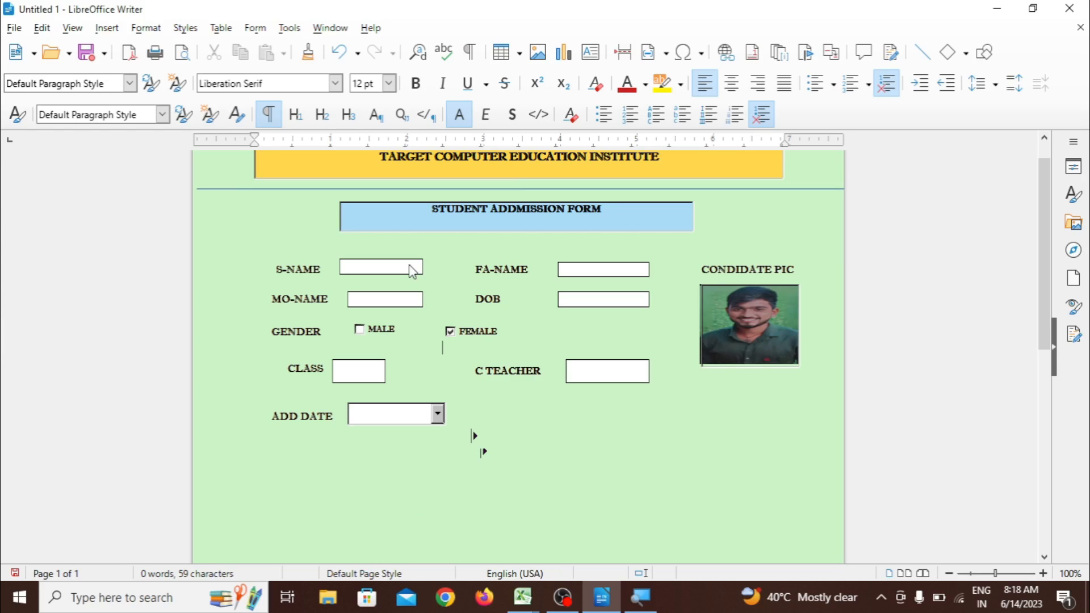
Insert a label about 1.08 by 0.30 inches below C TEACHER and set its text to YEAR
{"action": "left_click", "coordinate": [255, 28]}
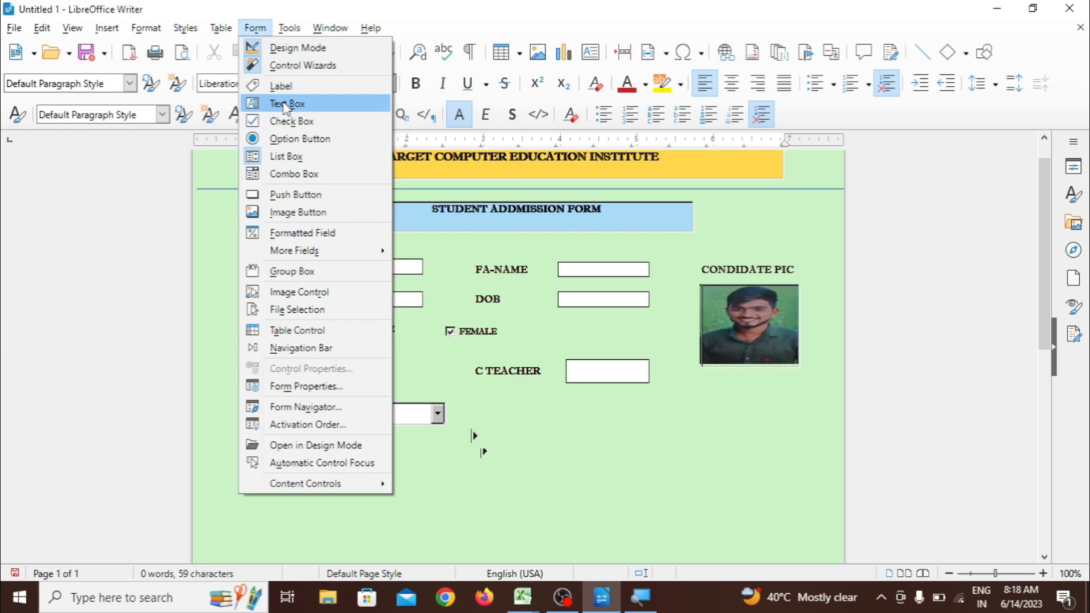
{"action": "left_click", "coordinate": [281, 85]}
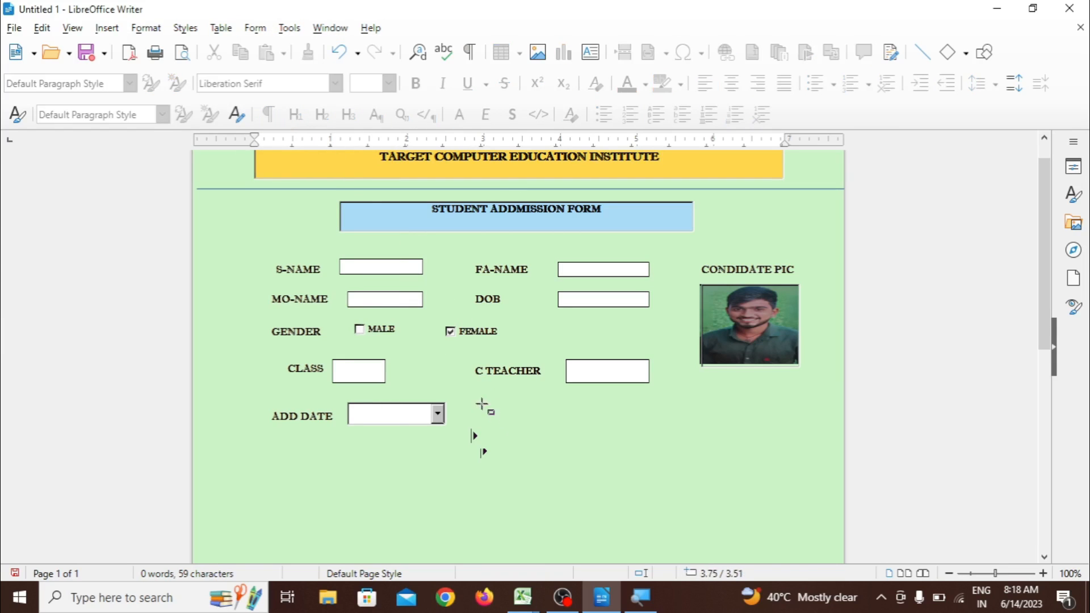
{"action": "left_click_drag", "start_coordinate": [483, 405], "coordinate": [566, 427]}
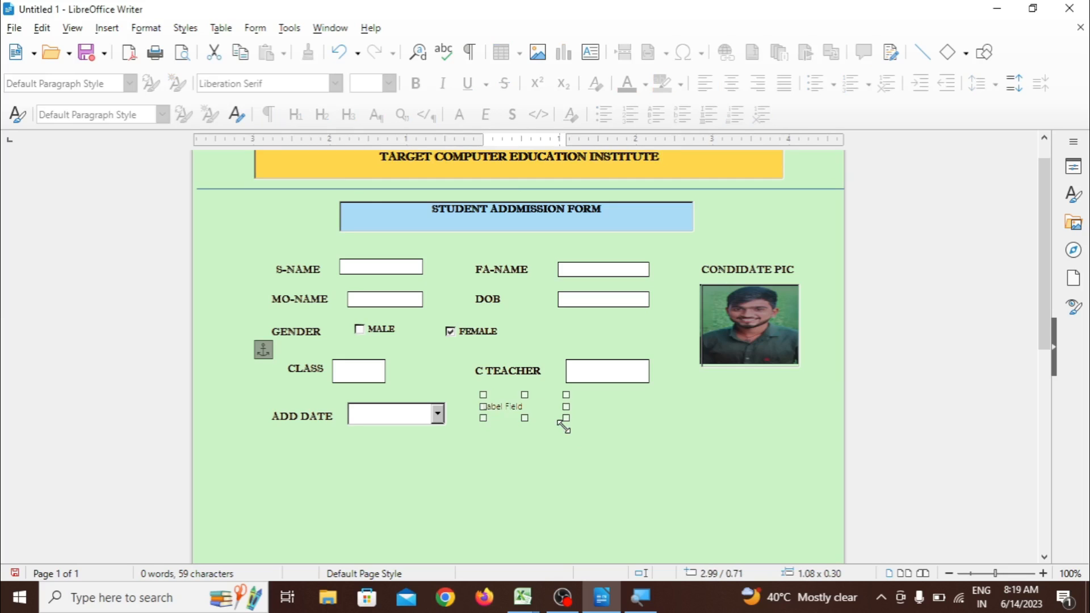
{"action": "right_click", "coordinate": [535, 409]}
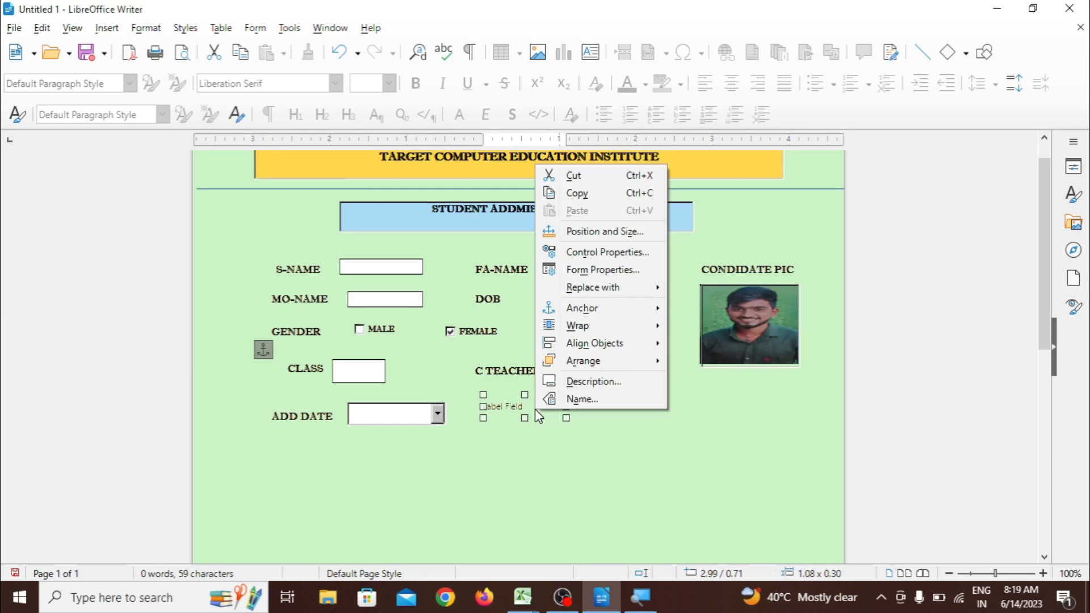
{"action": "left_click", "coordinate": [586, 252]}
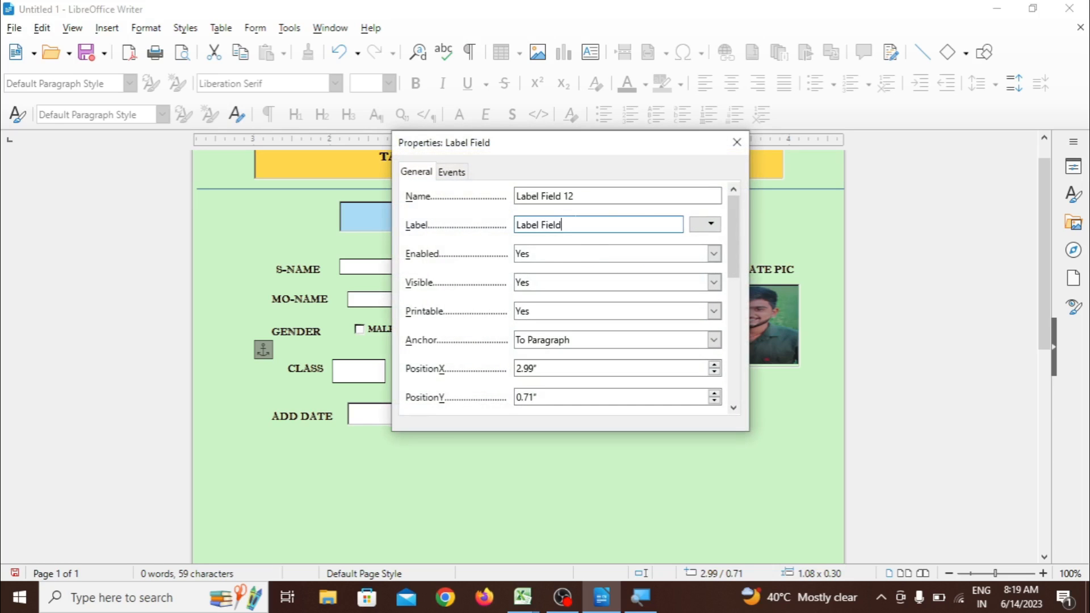
{"action": "triple_click", "coordinate": [577, 223]}
{"action": "type", "text": "YEAR"}
Choose Imprint MT Shadow as the font for the YEAR label
{"action": "scroll", "coordinate": [740, 230], "scroll_direction": "down", "scroll_amount": 5}
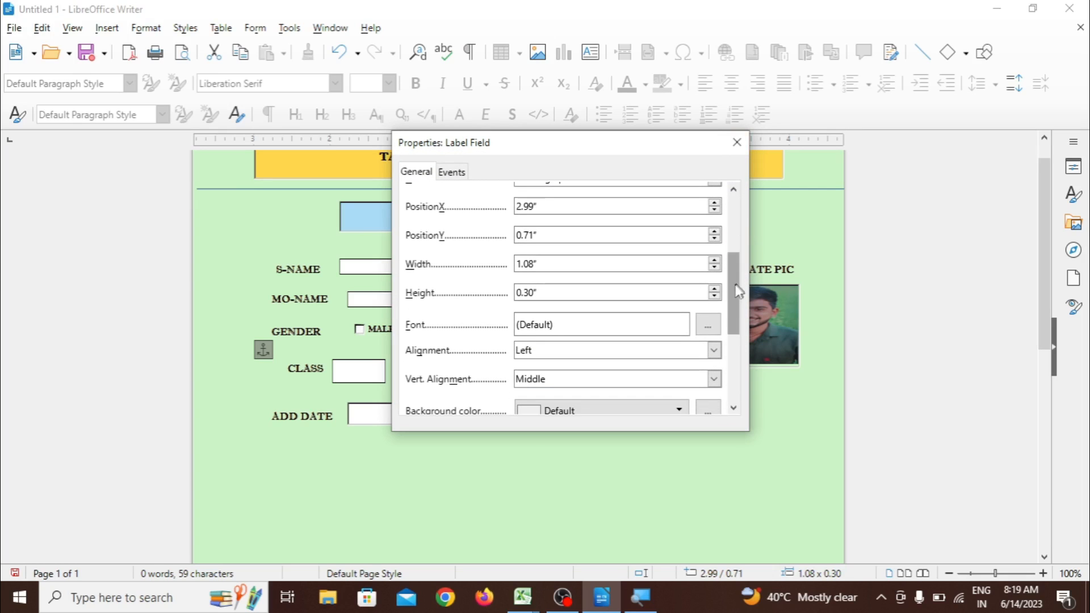
{"action": "left_click", "coordinate": [708, 327]}
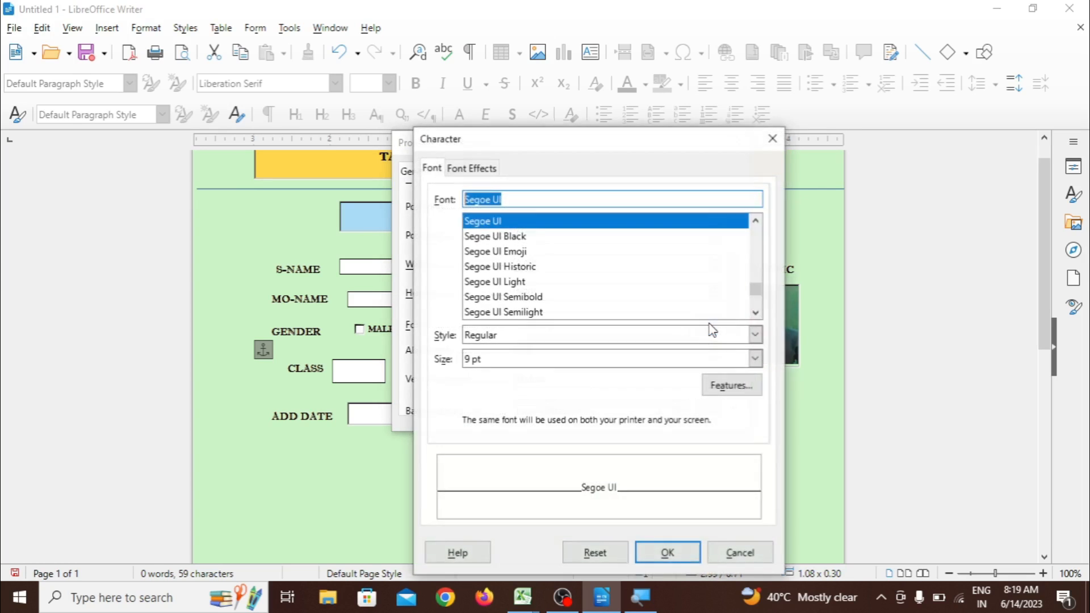
{"action": "type", "text": "Impact"}
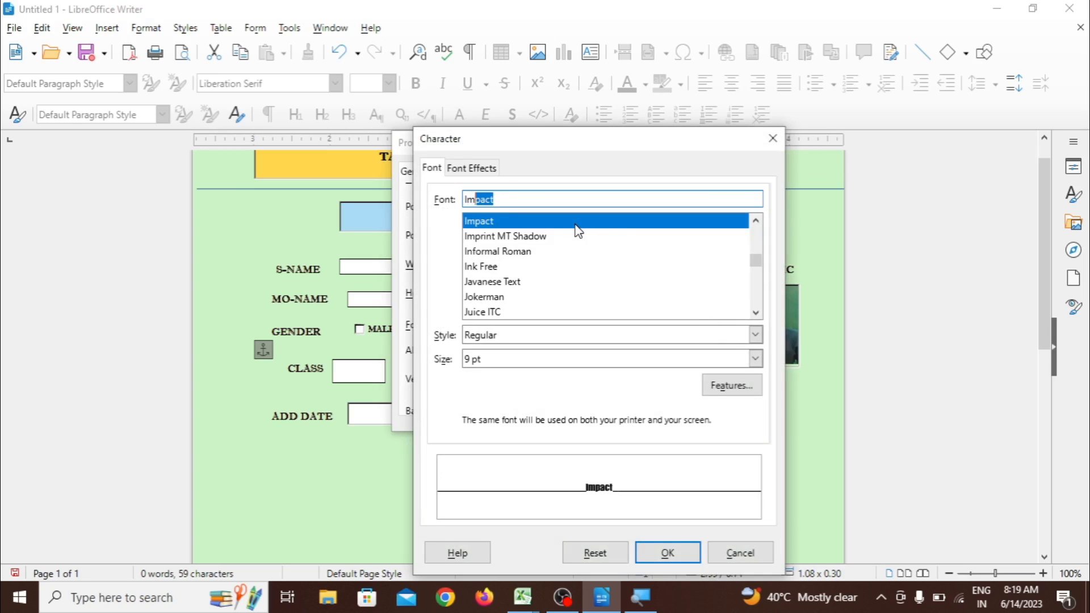
{"action": "left_click", "coordinate": [577, 237]}
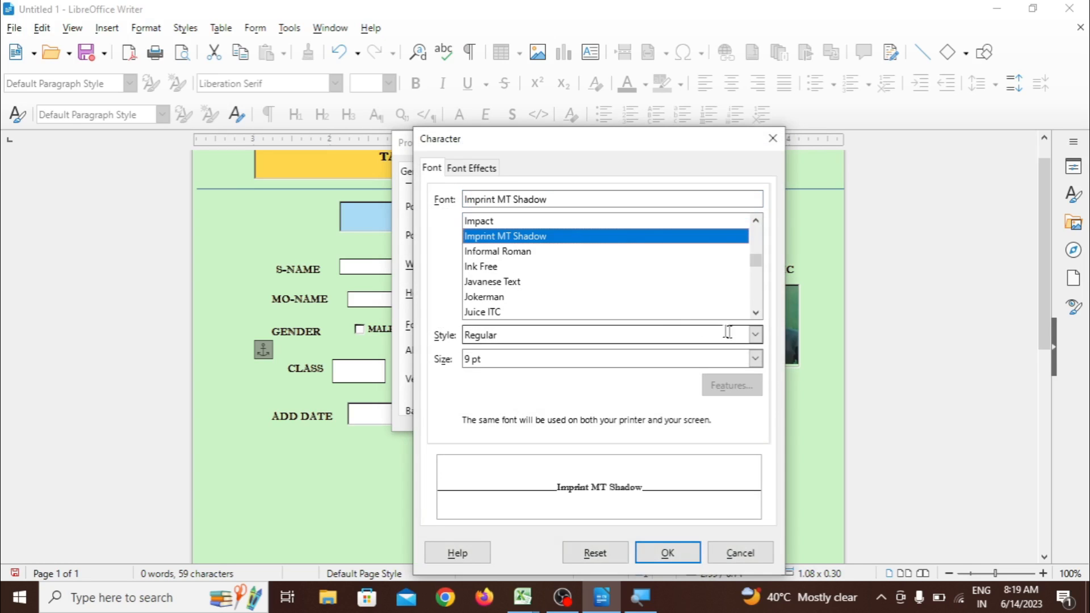
Set the YEAR label's font style to Bold and its size to 10 pt, and close its properties
{"action": "left_click", "coordinate": [756, 336]}
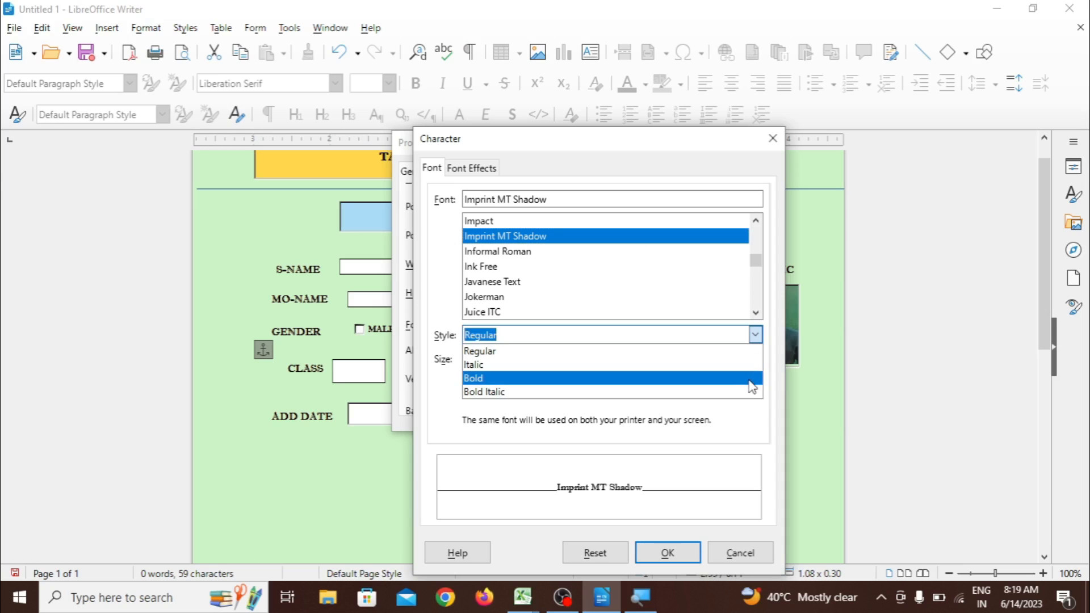
{"action": "left_click", "coordinate": [755, 378]}
{"action": "left_click", "coordinate": [755, 359]}
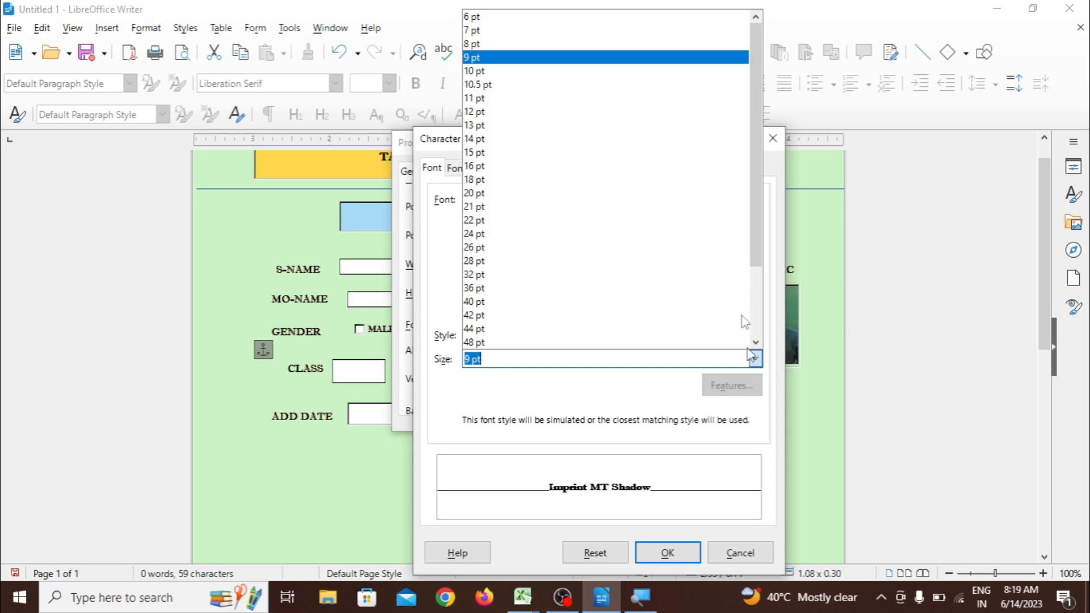
{"action": "left_click", "coordinate": [644, 86]}
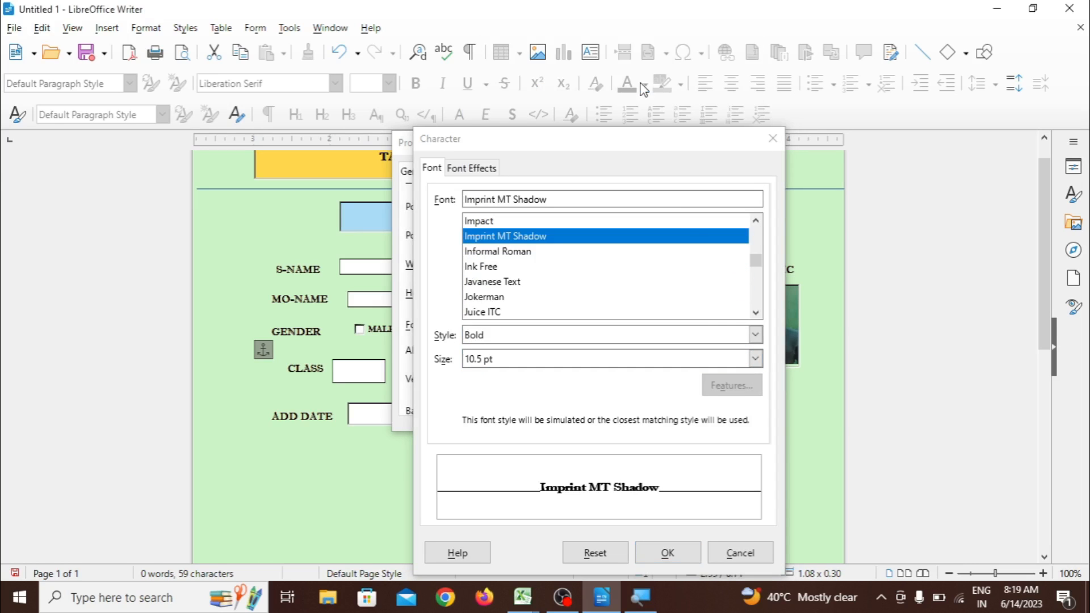
{"action": "left_click", "coordinate": [755, 359]}
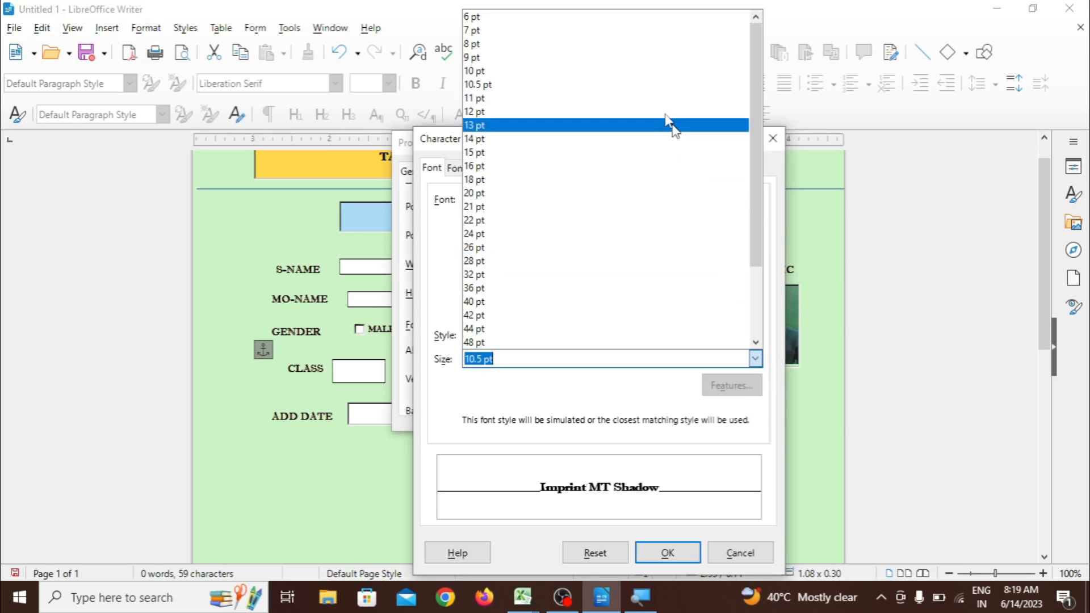
{"action": "left_click", "coordinate": [653, 72]}
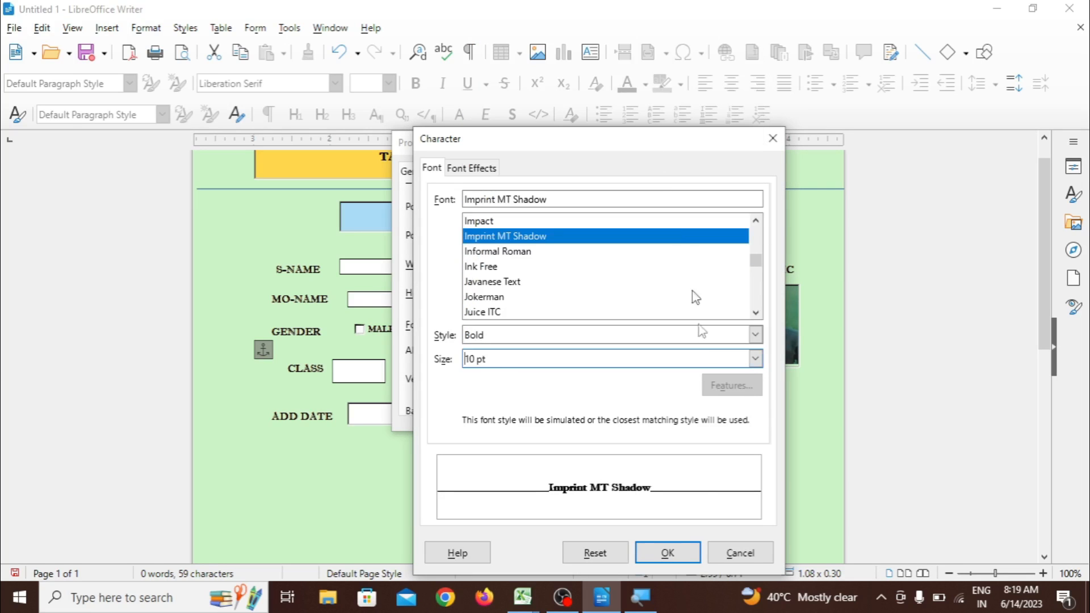
{"action": "left_click", "coordinate": [694, 556]}
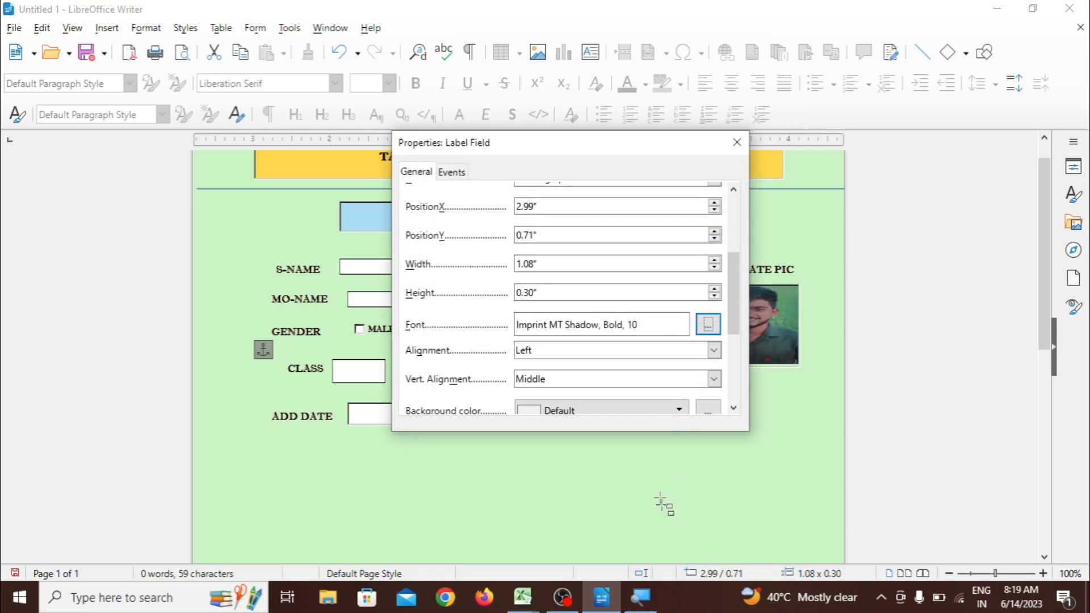
{"action": "left_click", "coordinate": [736, 142]}
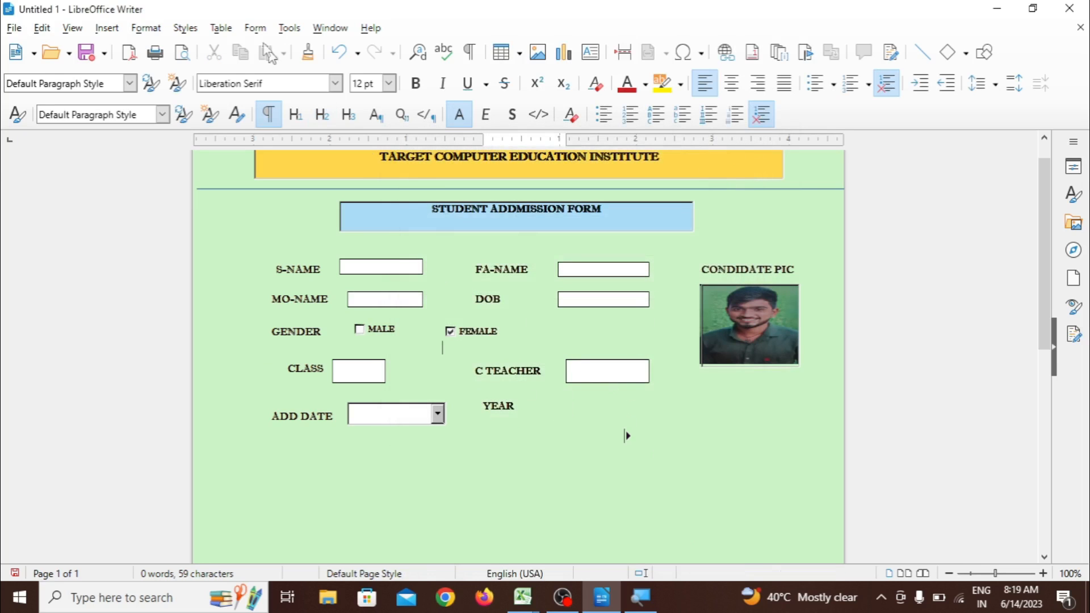
Insert a list box about 1.08 by 0.30 inches beside the YEAR label without a data source
{"action": "left_click", "coordinate": [255, 28]}
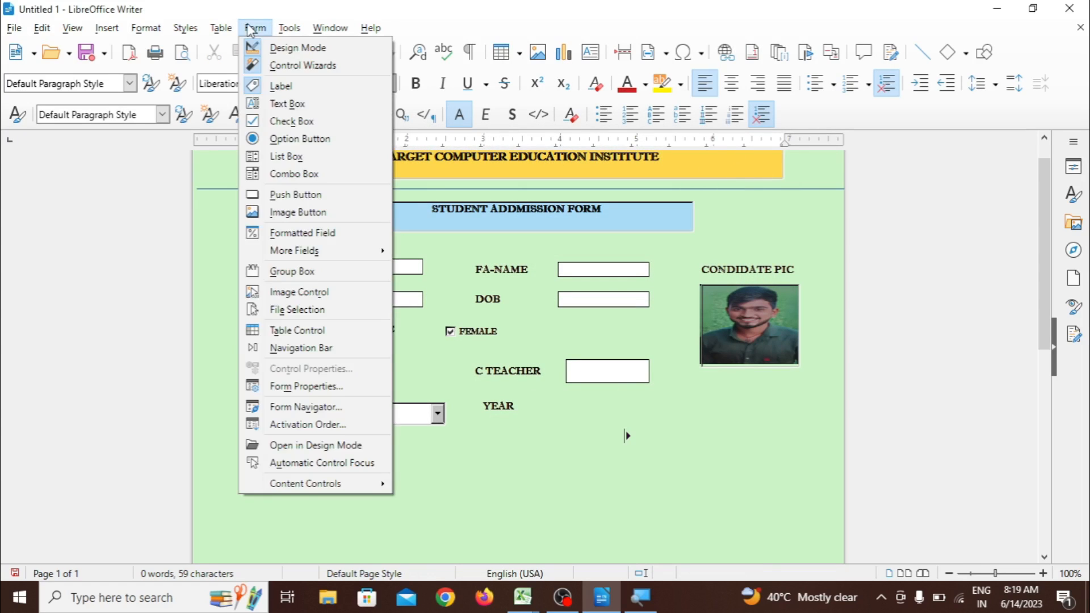
{"action": "left_click", "coordinate": [314, 161]}
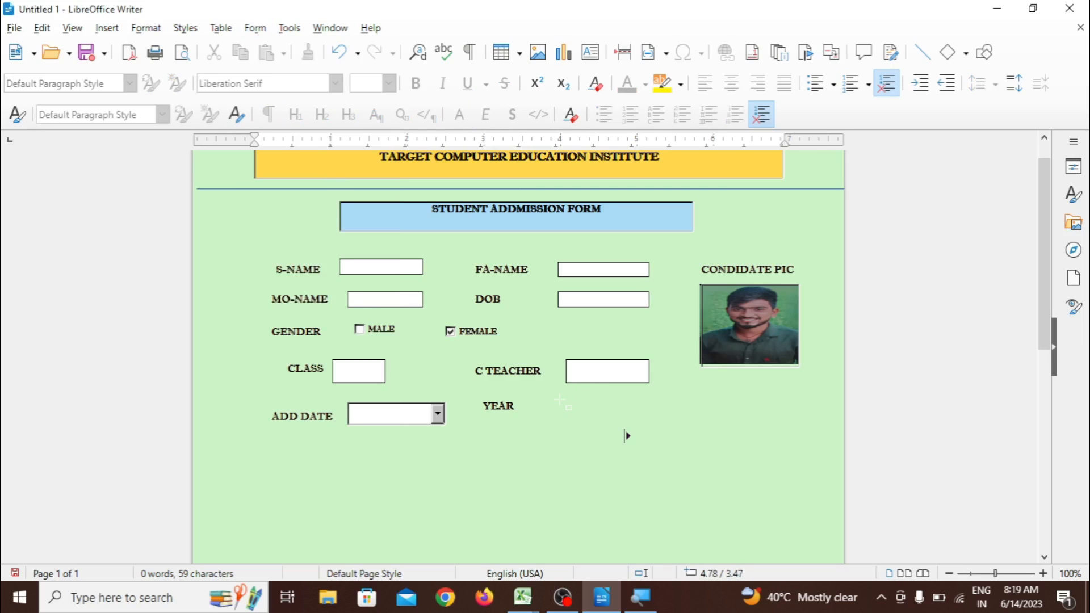
{"action": "left_click_drag", "start_coordinate": [564, 396], "coordinate": [649, 421]}
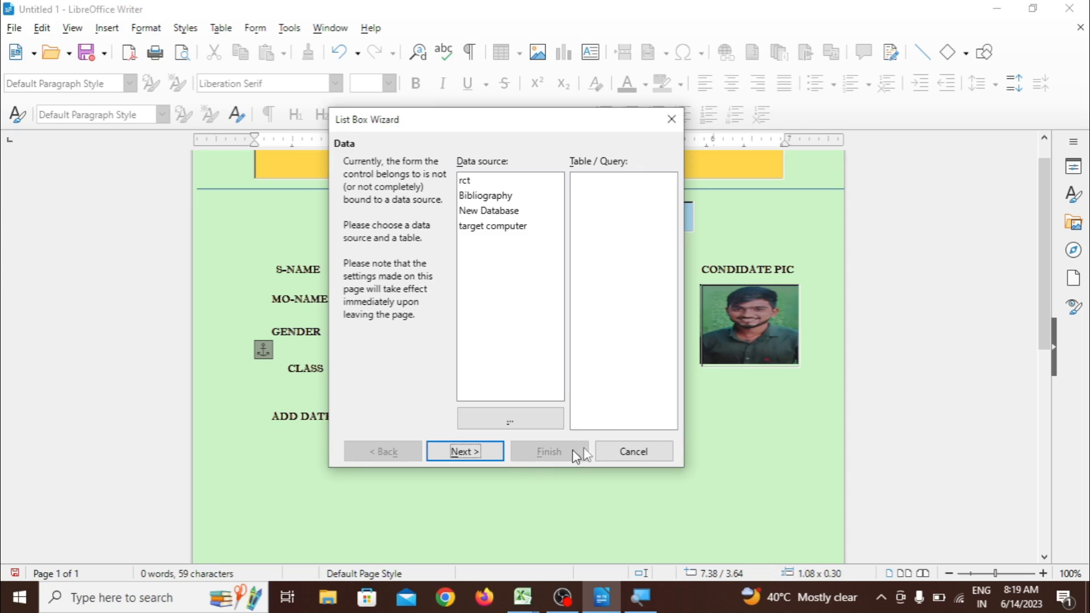
{"action": "left_click", "coordinate": [631, 451]}
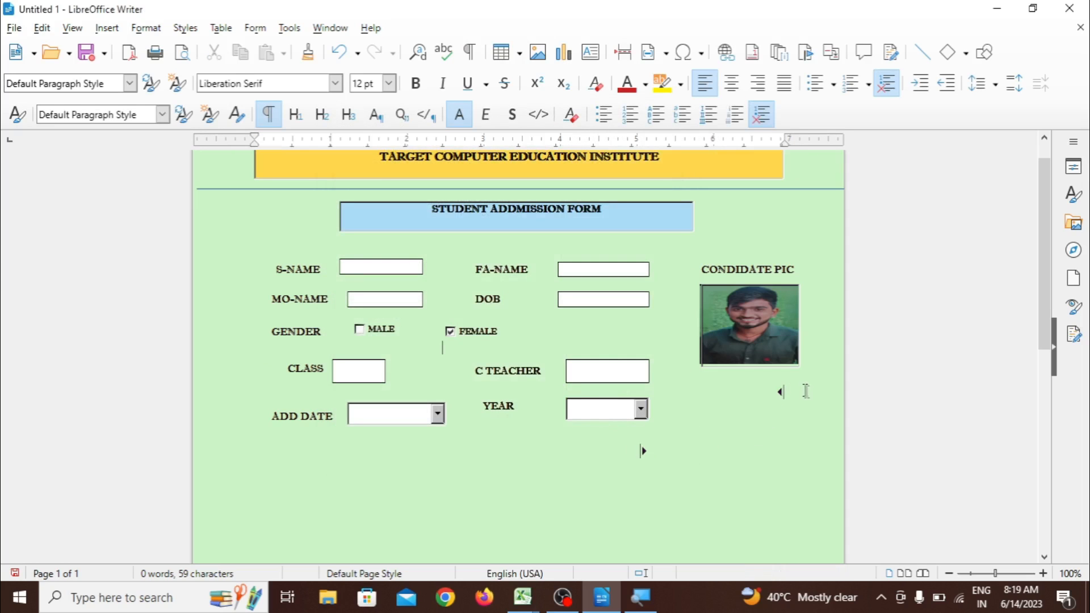
Nudge the CLASS, S-NAME and MO-NAME text boxes right, to horizontal positions of about 1.29, 1.25 and 1.35 inches
{"action": "left_click", "coordinate": [369, 375]}
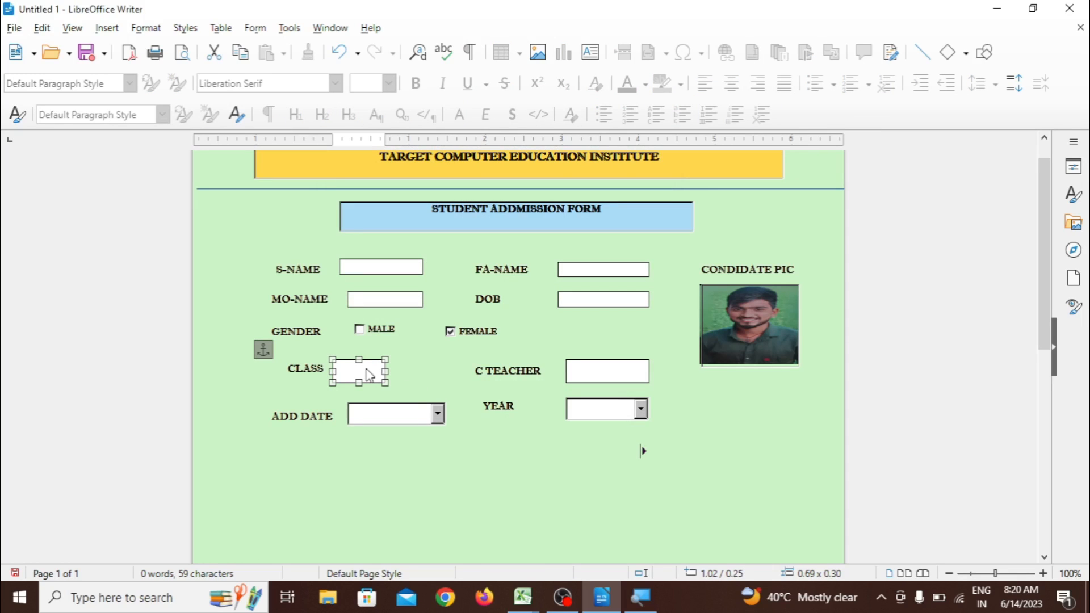
{"action": "key", "text": "Right"}
{"action": "key", "text": "Right"}
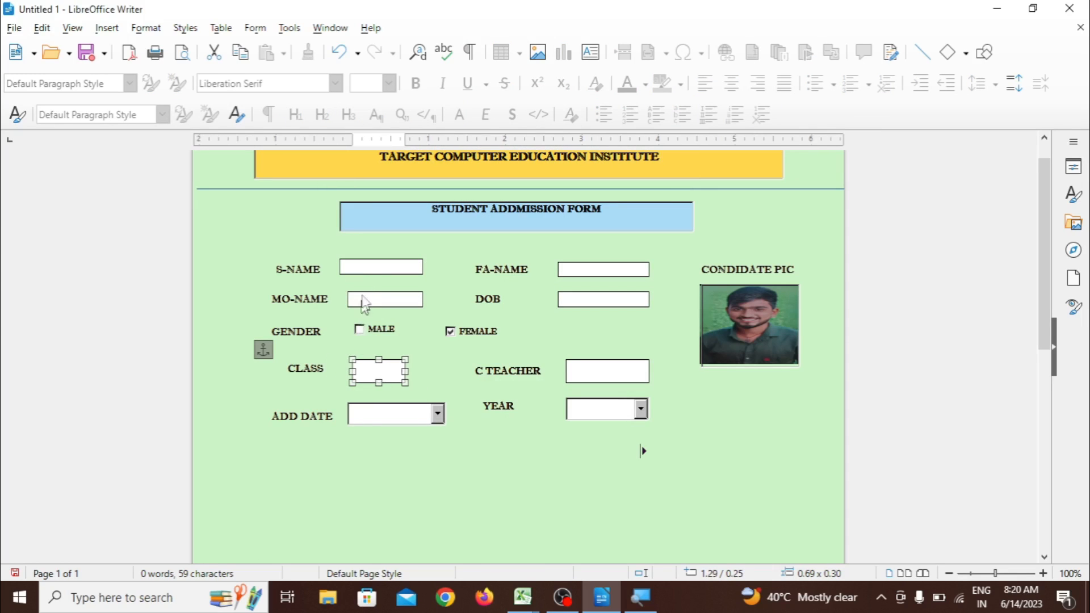
{"action": "left_click", "coordinate": [366, 271]}
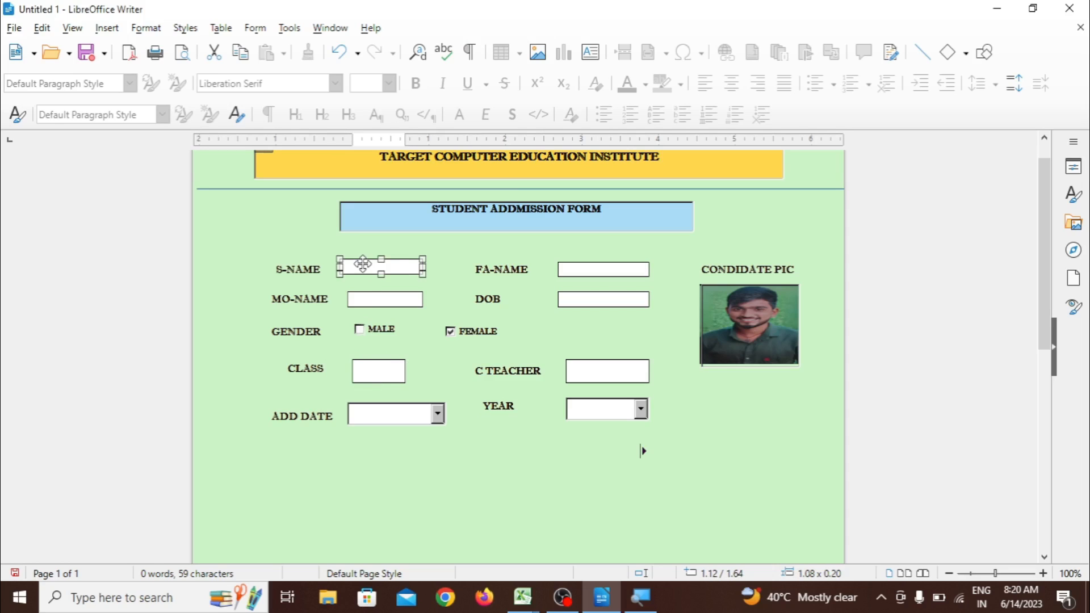
{"action": "key", "text": "Right"}
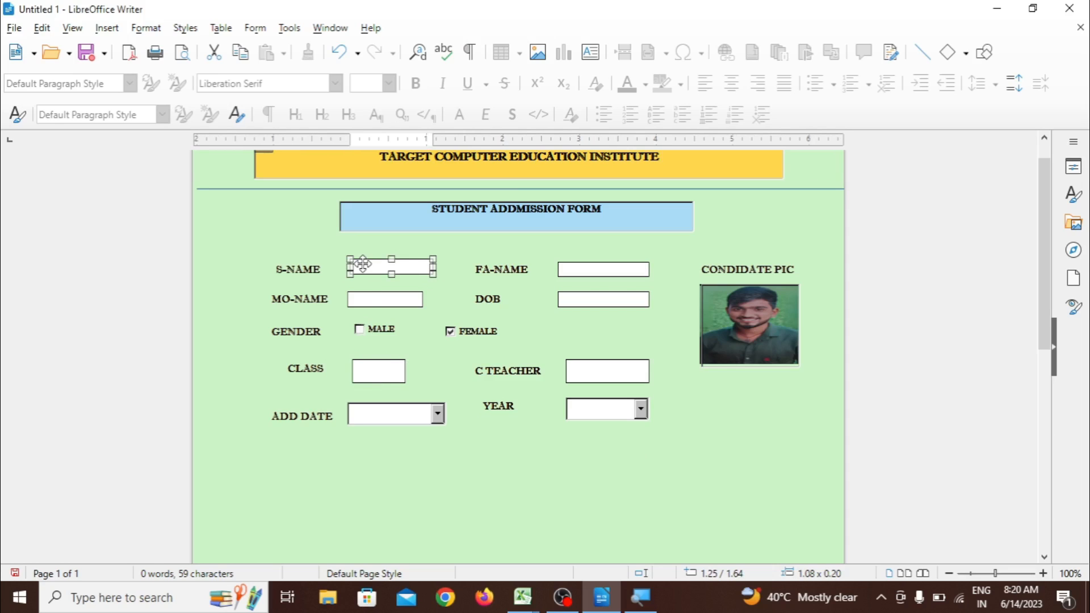
{"action": "left_click", "coordinate": [366, 294]}
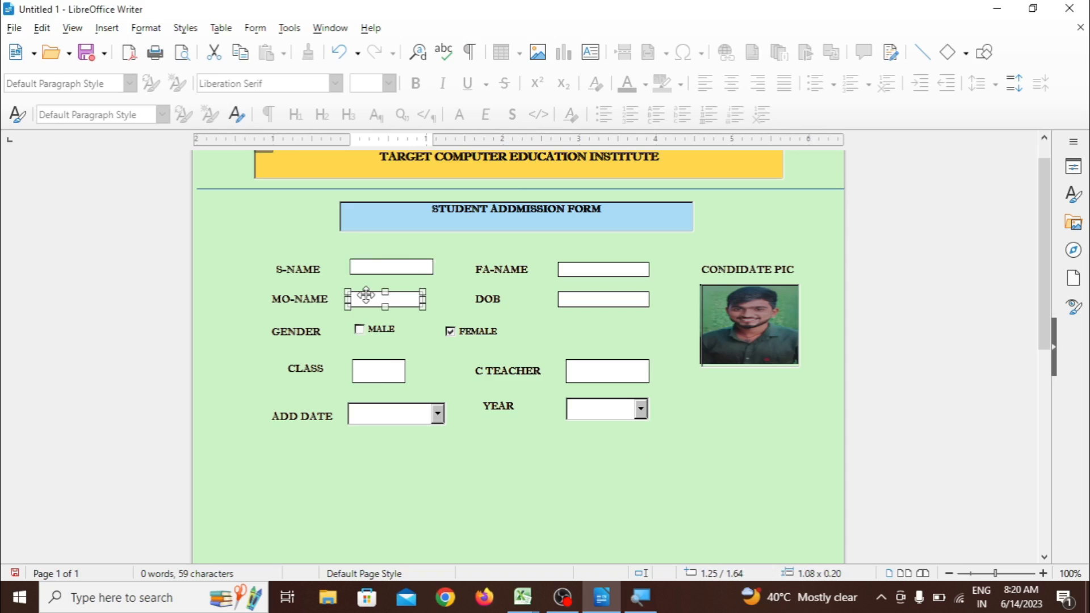
{"action": "key", "text": "Right"}
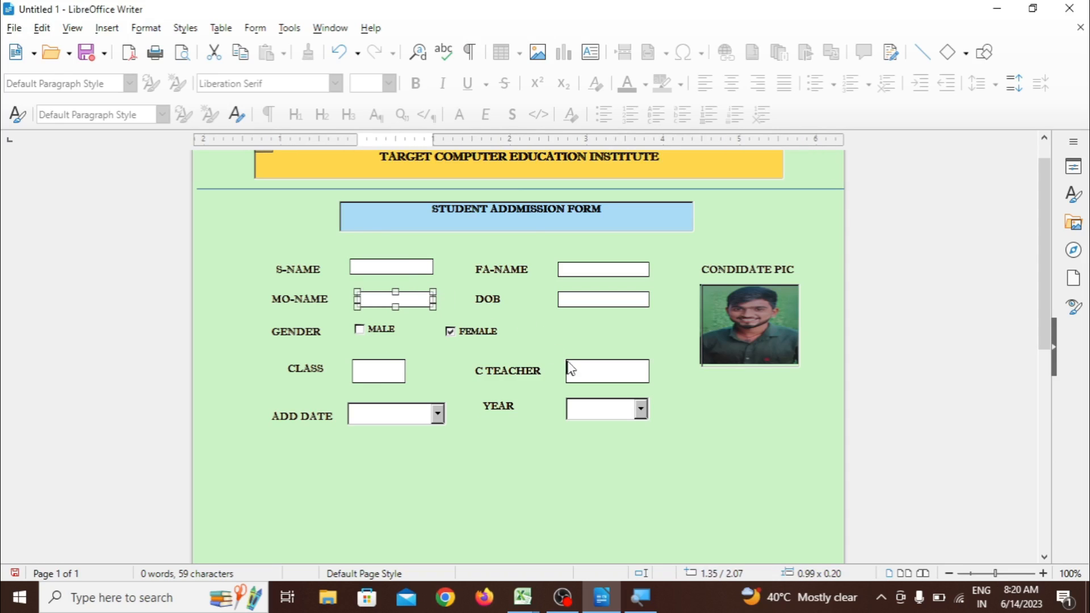
Move the FEMALE check box left to about 1.97 inches, close beside the MALE check box, and deselect it
{"action": "left_click", "coordinate": [473, 336]}
{"action": "key", "text": "Left"}
{"action": "key", "text": "Left"}
{"action": "key", "text": "Left"}
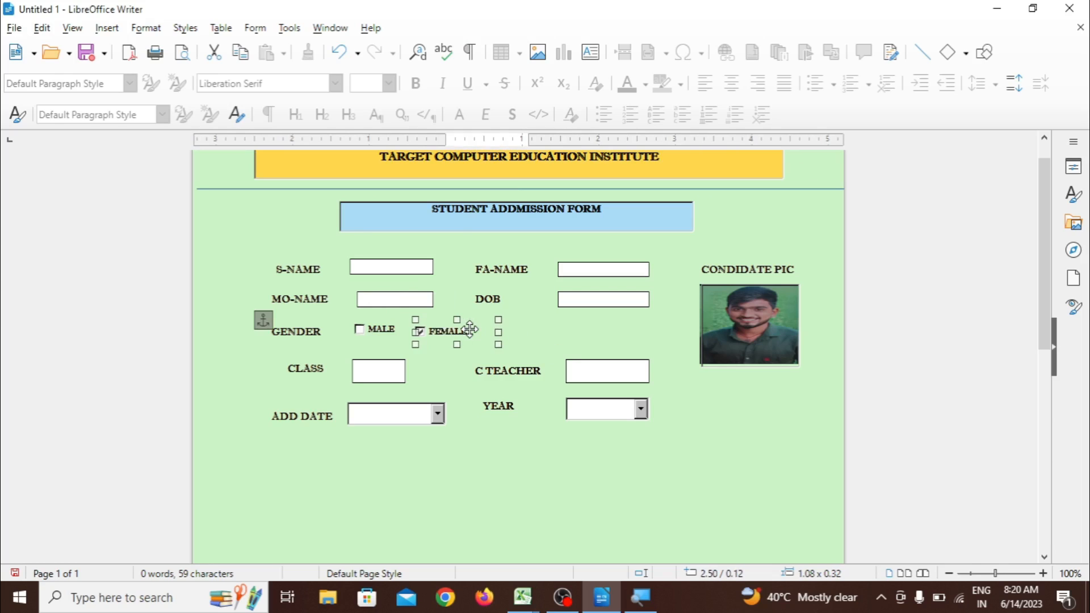
{"action": "key", "text": "Left"}
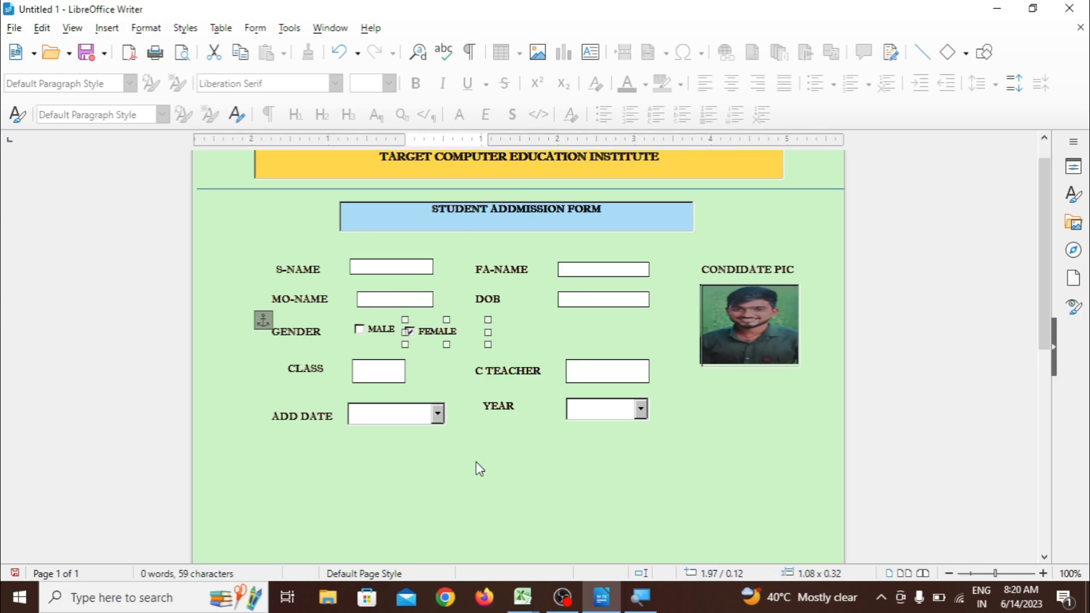
{"action": "left_click", "coordinate": [476, 462]}
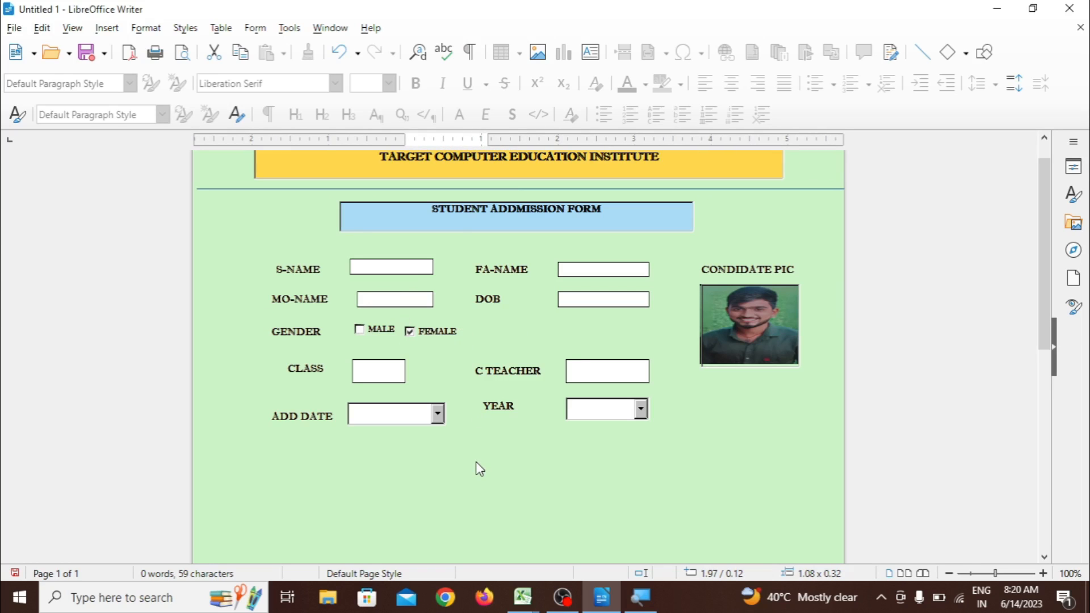
Nudge the MO-NAME text box left to about 1.22 inches and the CLASS text box left to about 1.15 inches
{"action": "left_click", "coordinate": [402, 304]}
{"action": "key", "text": "Left"}
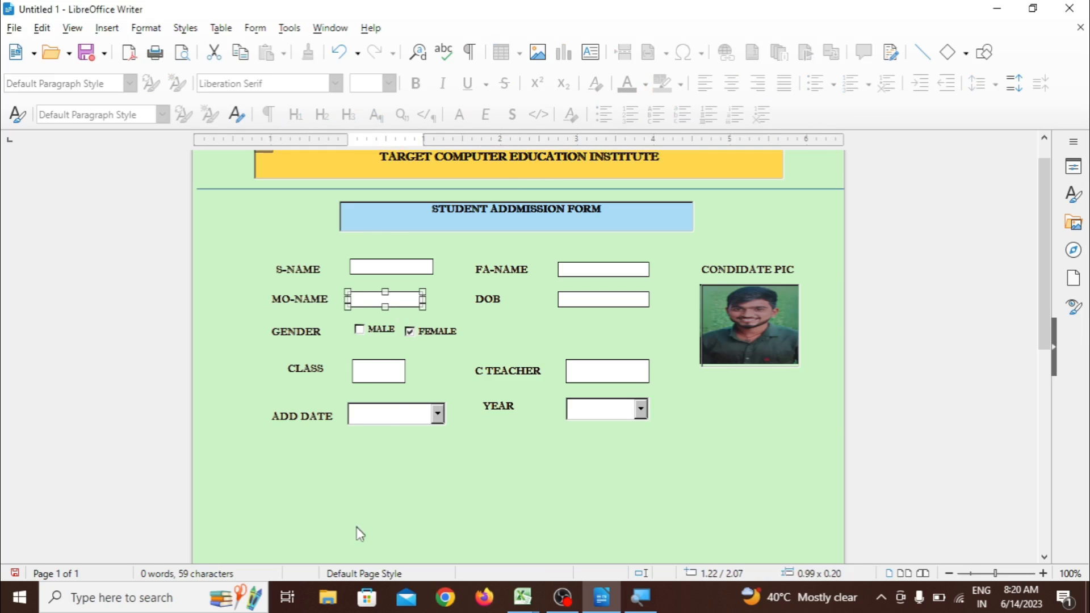
{"action": "left_click", "coordinate": [357, 528]}
{"action": "left_click", "coordinate": [371, 370]}
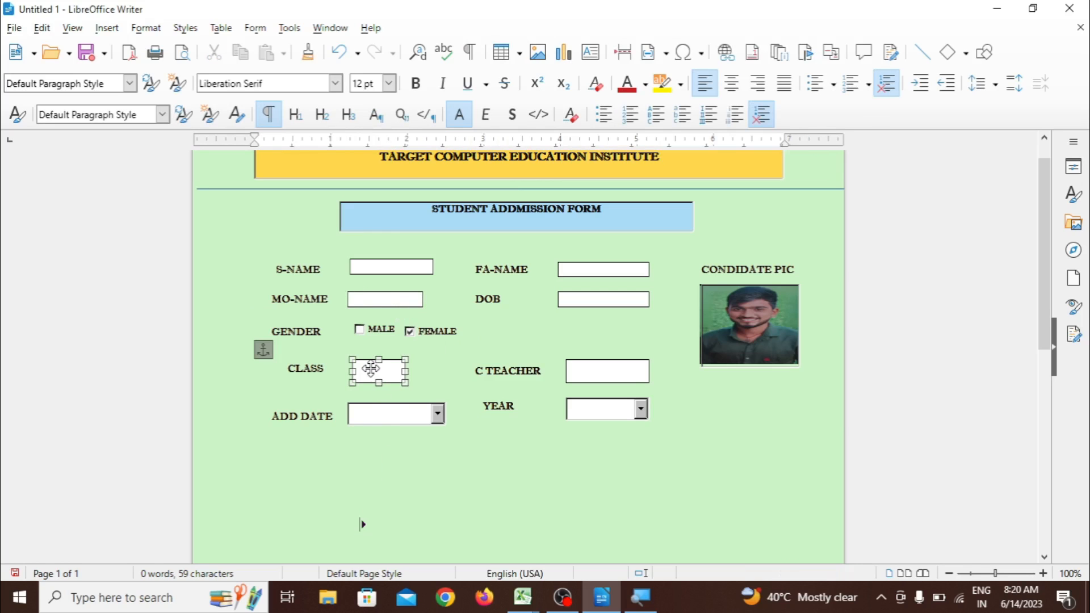
{"action": "key", "text": "Left"}
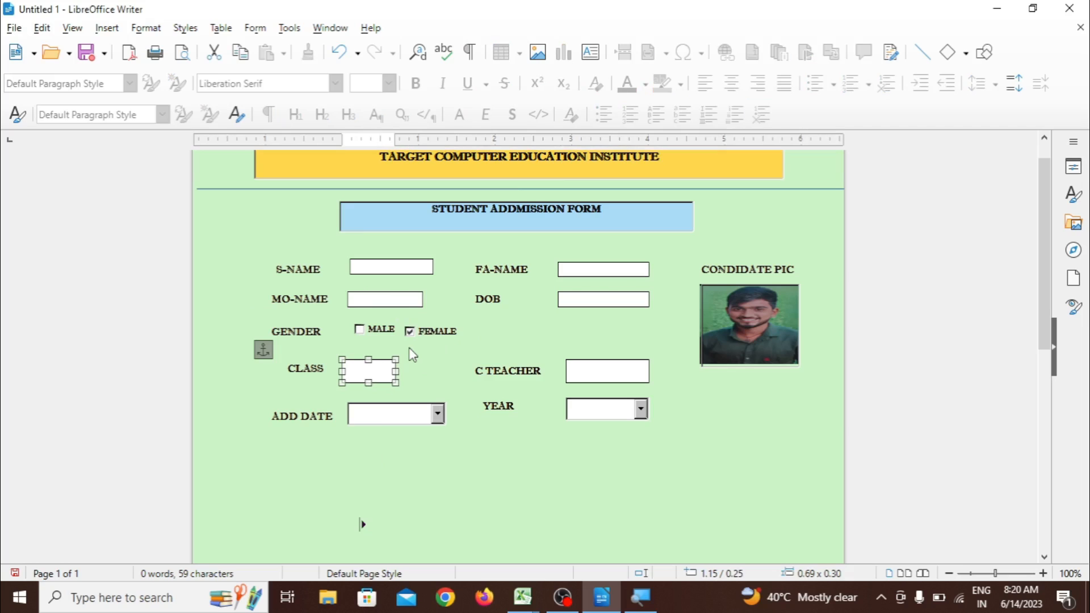
Nudge the CLASS text box right to line up under the MO-NAME text box, and deselect it
{"action": "key", "text": "Right"}
{"action": "left_click", "coordinate": [402, 469]}
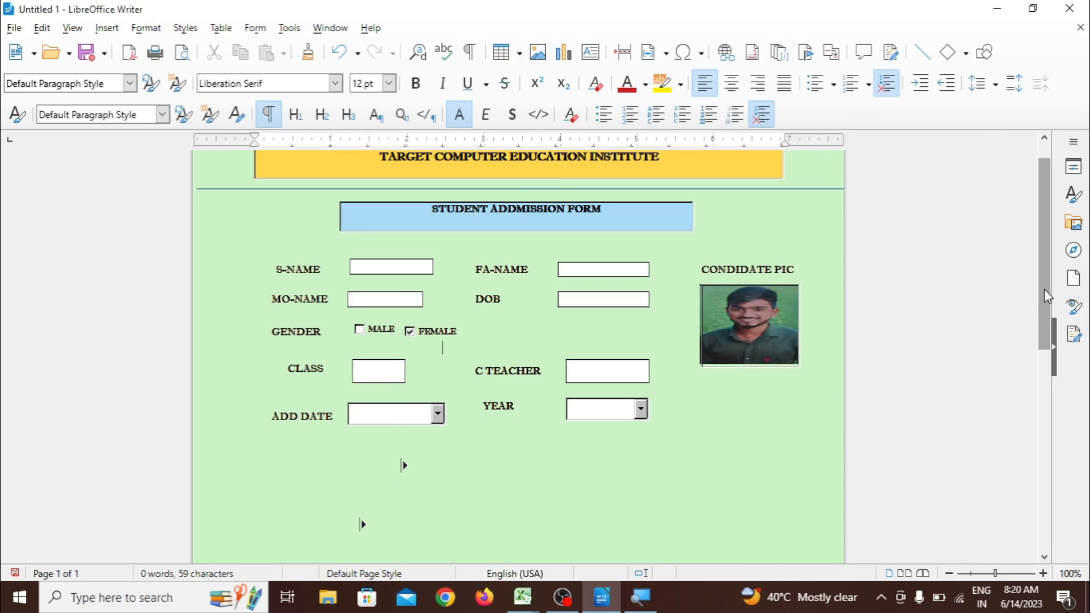
Insert a push button about 1.18 by 0.39 inches below the ADD DATE label
{"action": "left_click_drag", "start_coordinate": [1045, 290], "coordinate": [1045, 275]}
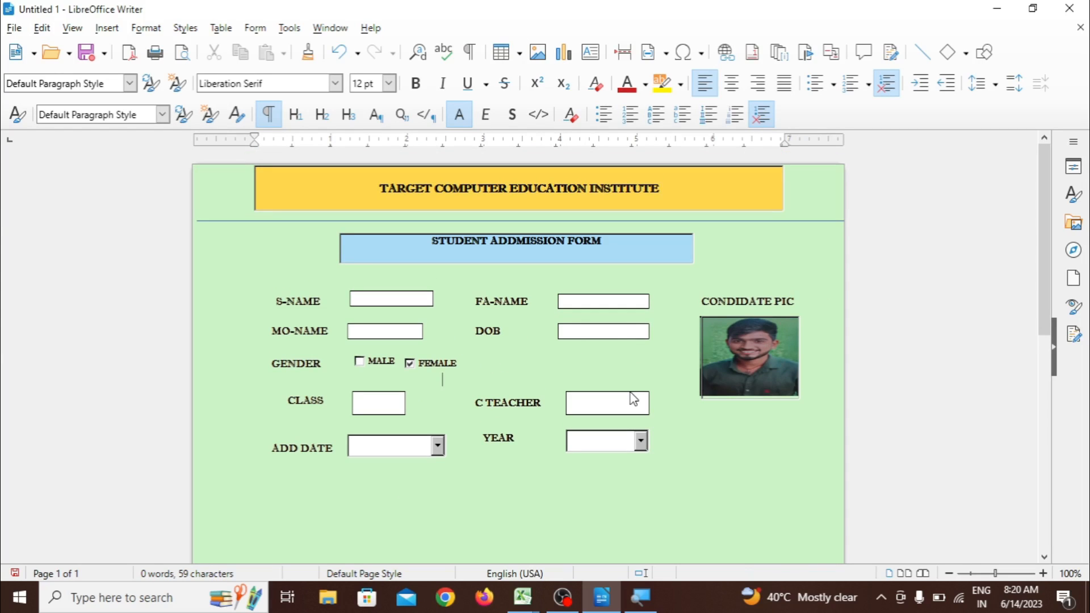
{"action": "left_click", "coordinate": [256, 28]}
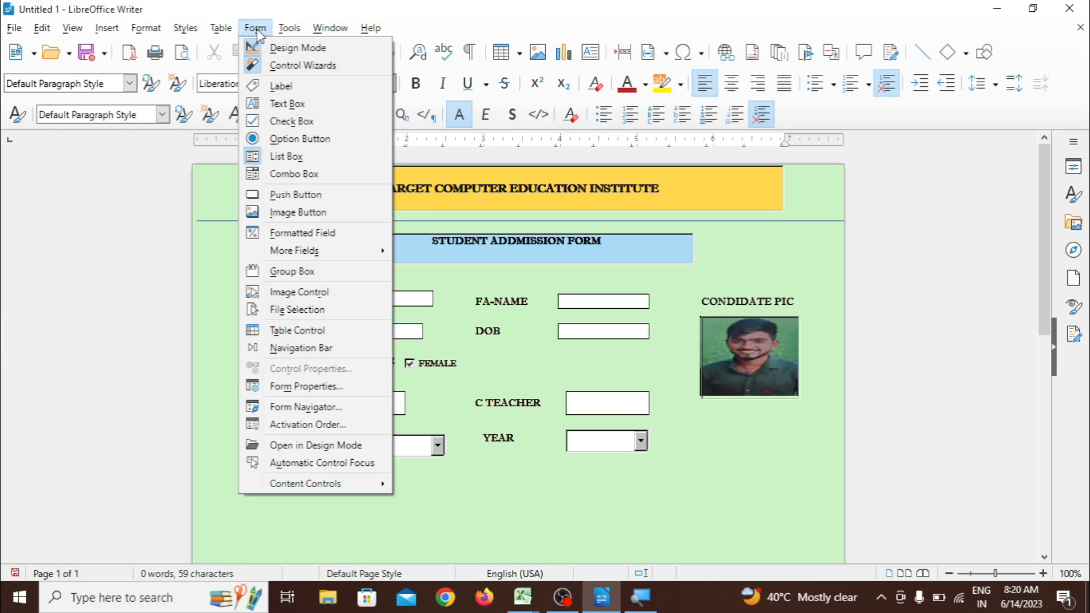
{"action": "left_click", "coordinate": [305, 195]}
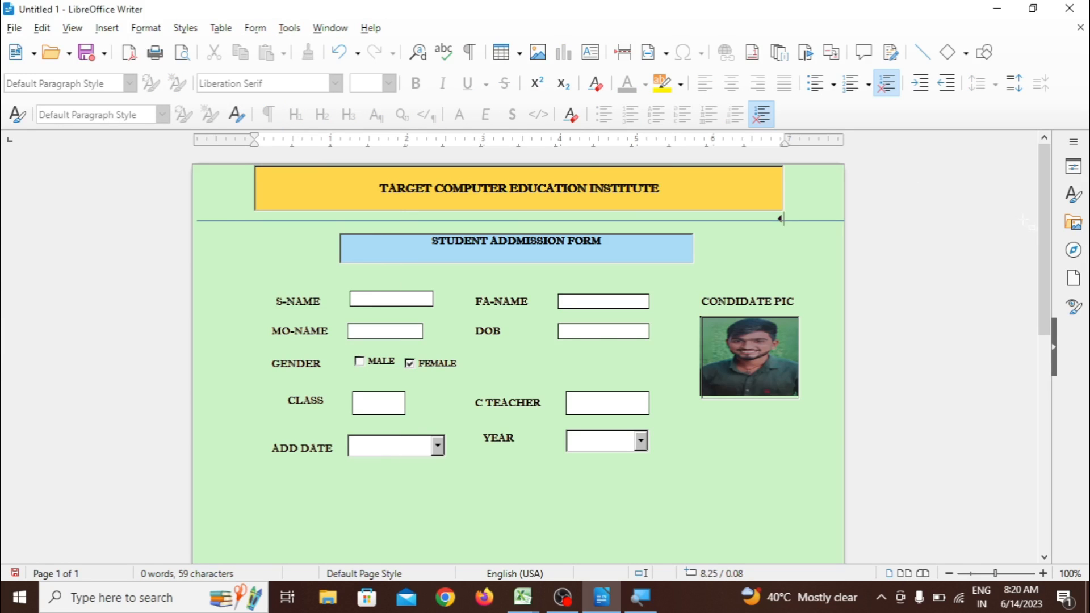
{"action": "mouse_move", "coordinate": [1037, 220]}
{"action": "left_mouse_down"}
{"action": "mouse_move", "coordinate": [1041, 233]}
{"action": "mouse_move", "coordinate": [1039, 223]}
{"action": "left_mouse_up"}
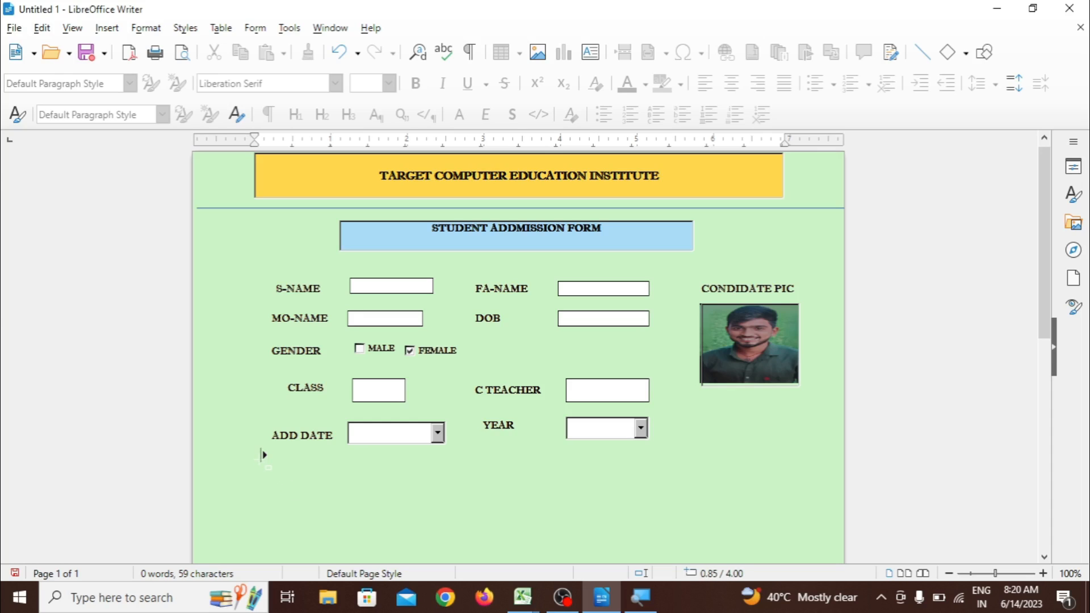
{"action": "mouse_move", "coordinate": [256, 476]}
{"action": "left_mouse_down"}
{"action": "mouse_move", "coordinate": [305, 501]}
{"action": "mouse_move", "coordinate": [355, 501]}
{"action": "mouse_move", "coordinate": [355, 513]}
{"action": "mouse_move", "coordinate": [347, 507]}
{"action": "left_mouse_up"}
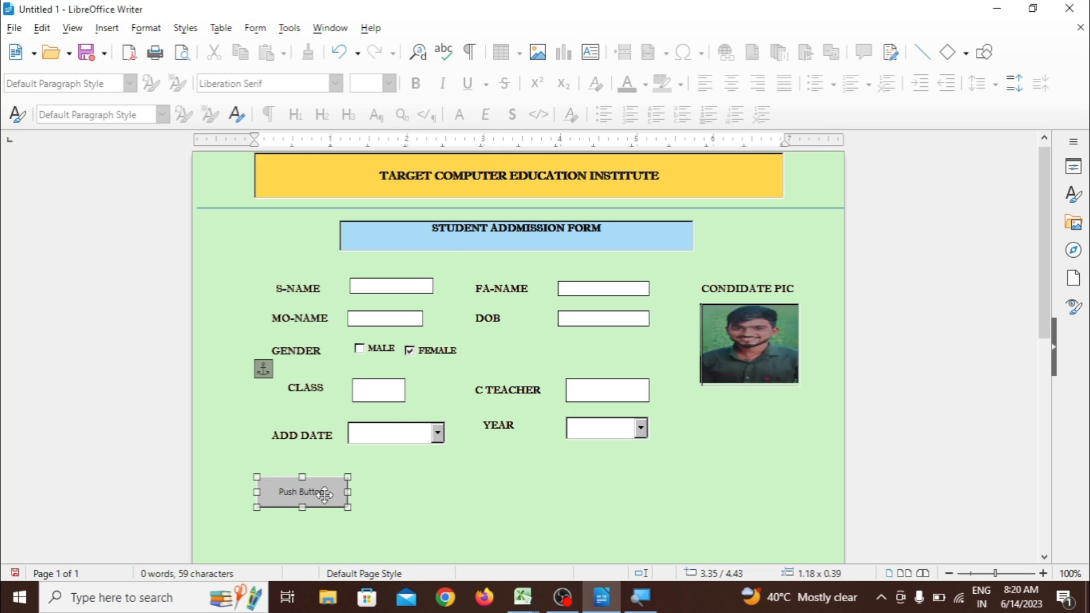
Change the push button's label to NEXT in its control properties
{"action": "right_click", "coordinate": [324, 494]}
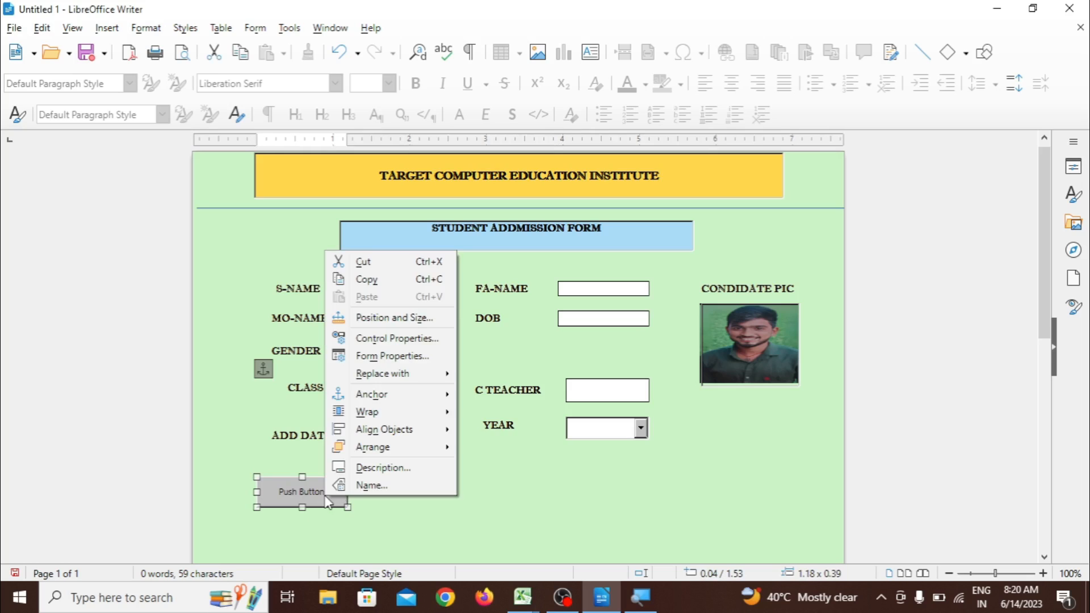
{"action": "left_click", "coordinate": [389, 339]}
{"action": "triple_click", "coordinate": [556, 225]}
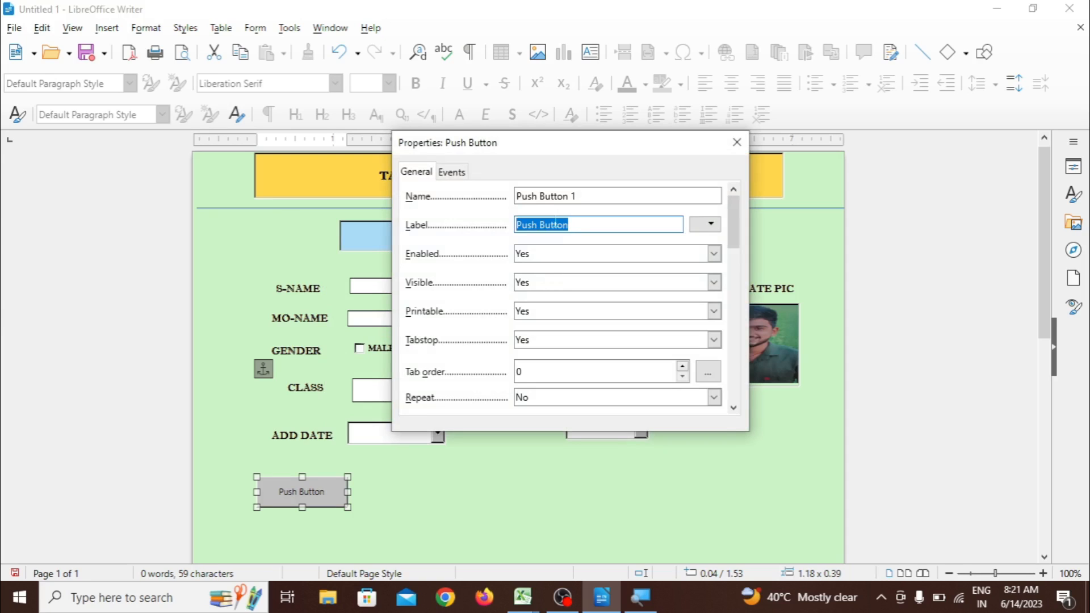
{"action": "type", "text": "NE"}
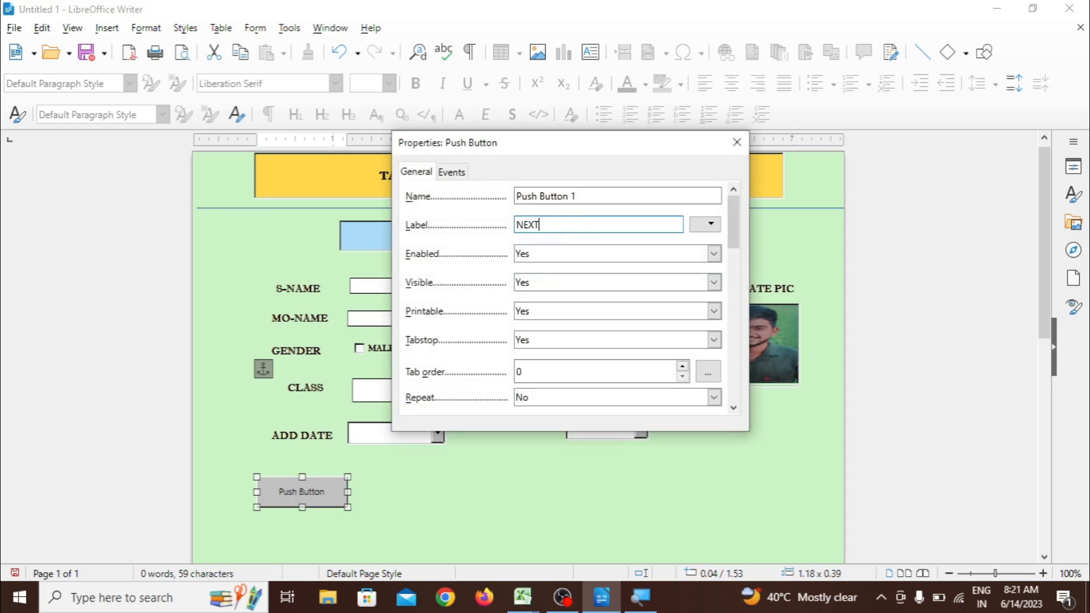
{"action": "type", "text": "XT"}
Set the NEXT button's font to Imprint MT Shadow, Bold, 10 pt, and close its properties
{"action": "left_click_drag", "start_coordinate": [732, 215], "coordinate": [746, 257]}
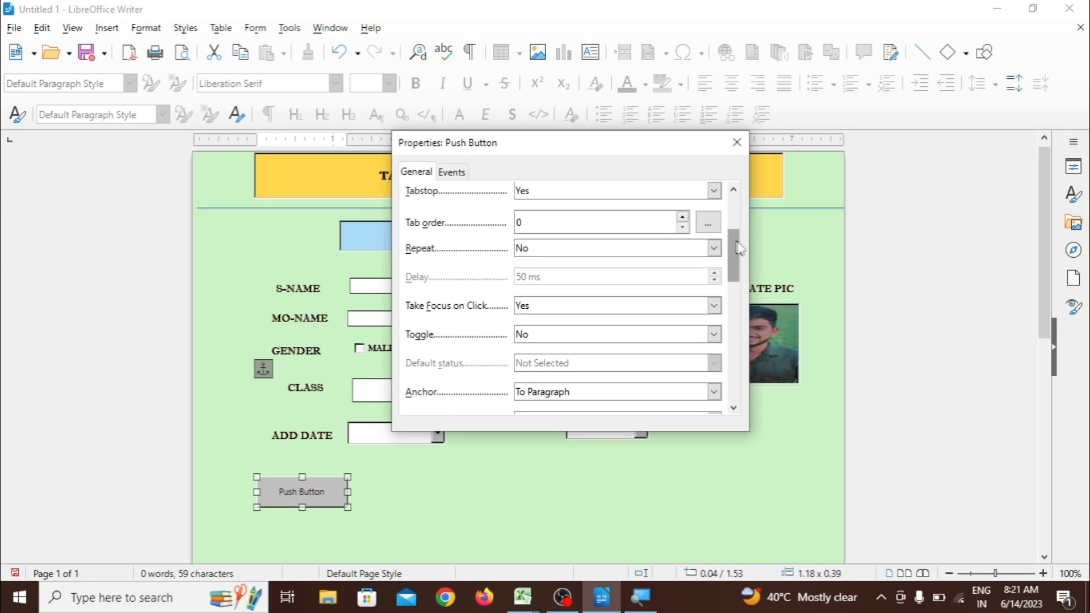
{"action": "left_click_drag", "start_coordinate": [734, 266], "coordinate": [740, 319]}
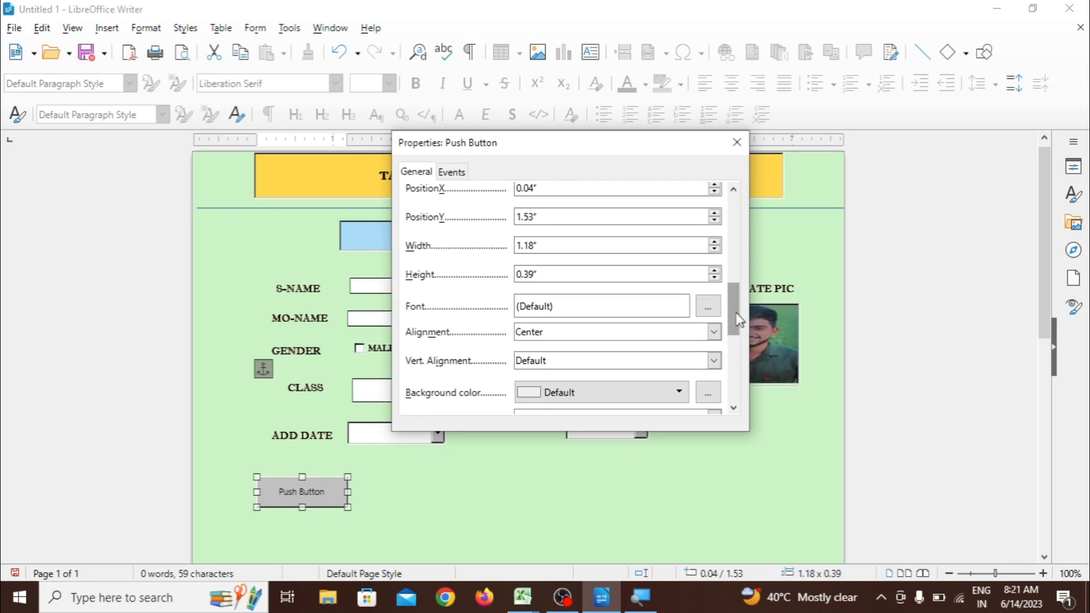
{"action": "left_click", "coordinate": [714, 309]}
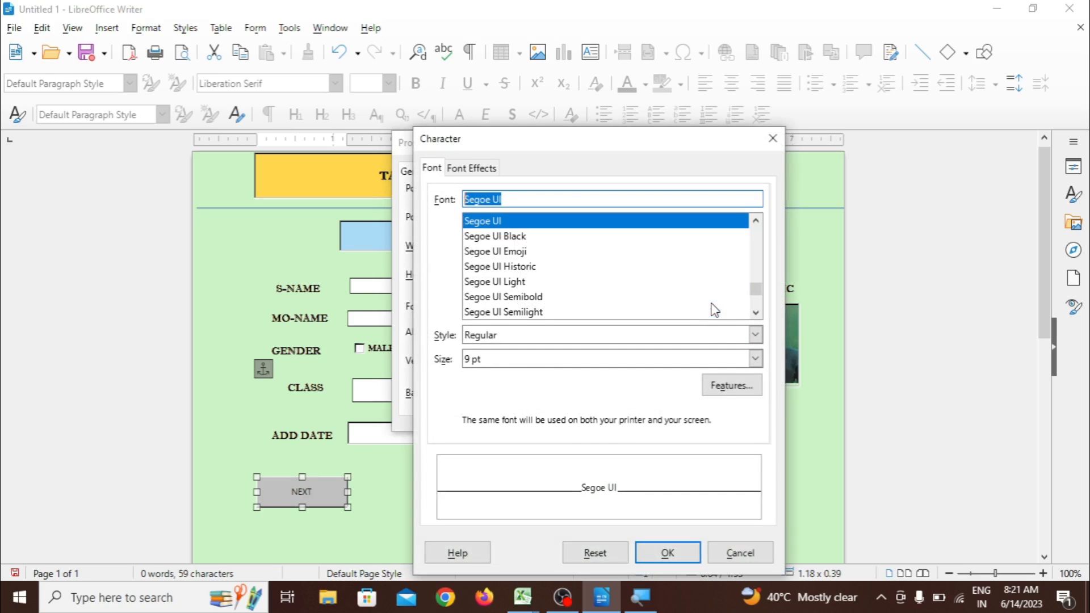
{"action": "type", "text": "Impact"}
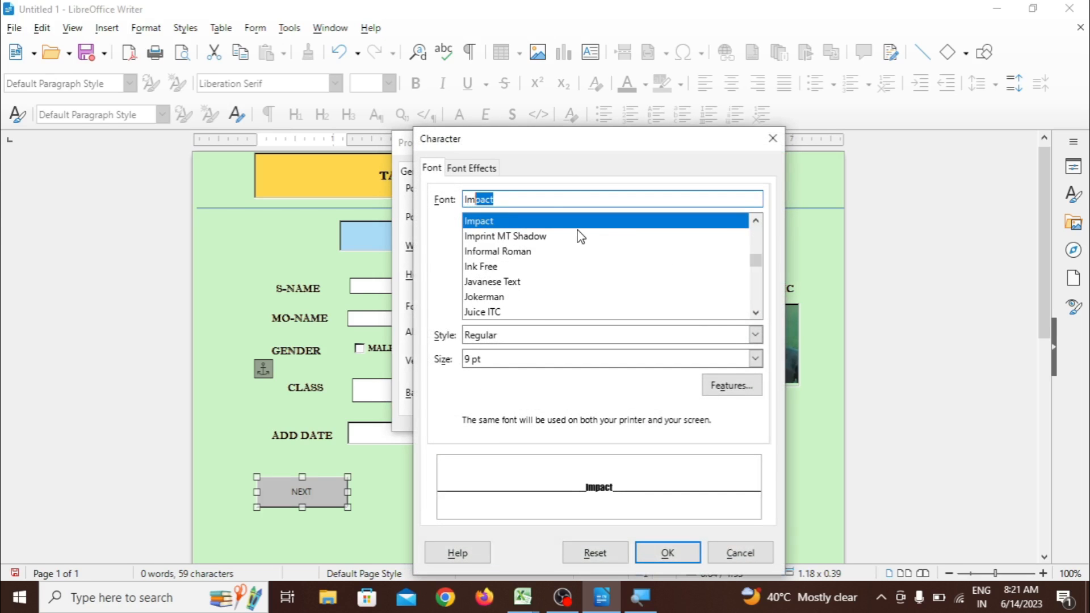
{"action": "left_click", "coordinate": [579, 240]}
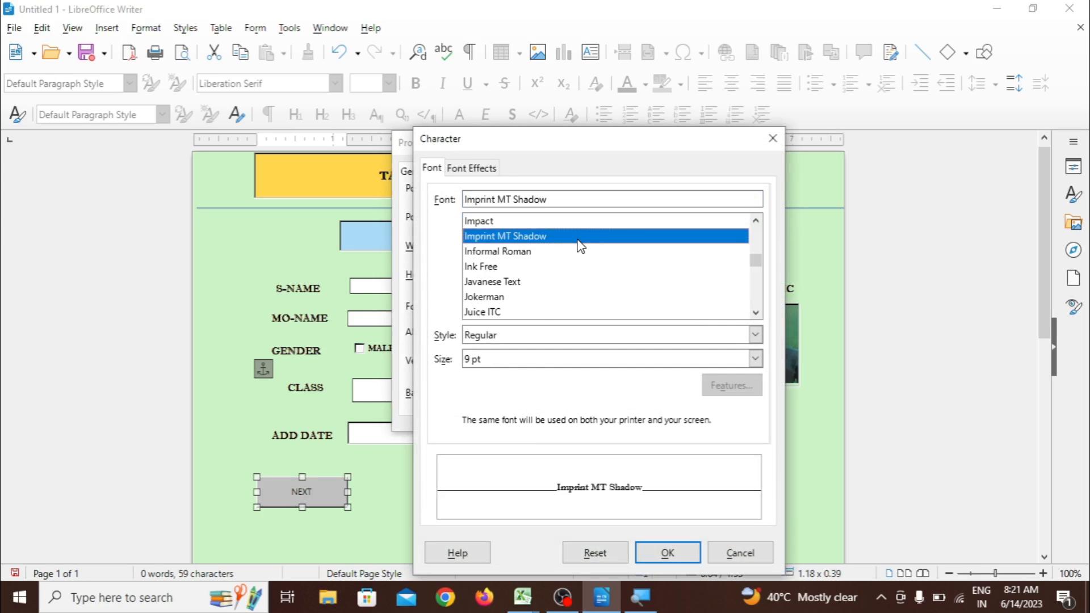
{"action": "left_click", "coordinate": [755, 335]}
{"action": "left_click", "coordinate": [729, 379]}
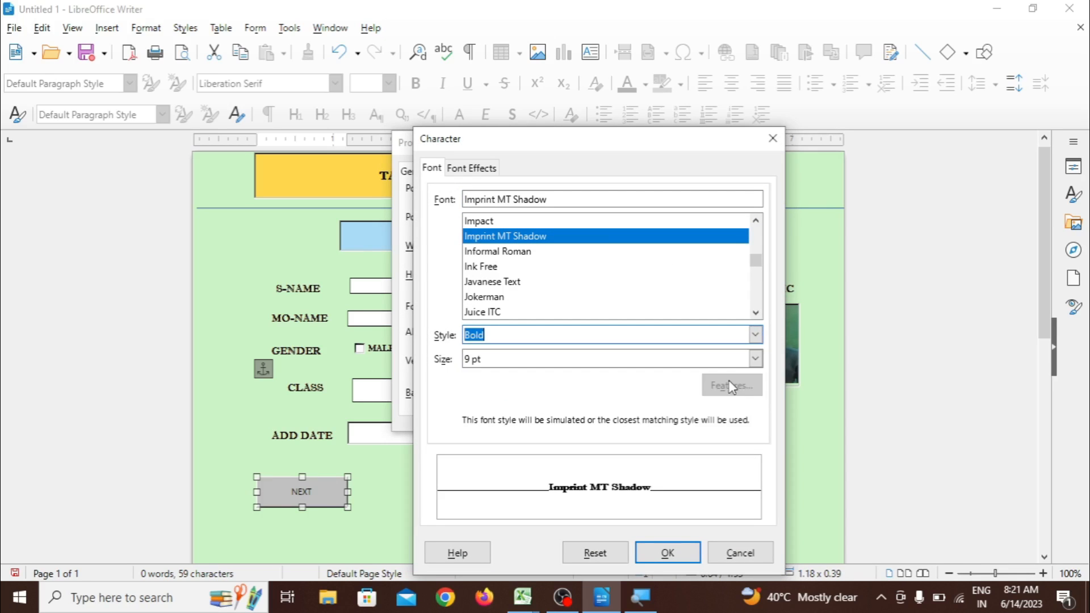
{"action": "left_click", "coordinate": [756, 359]}
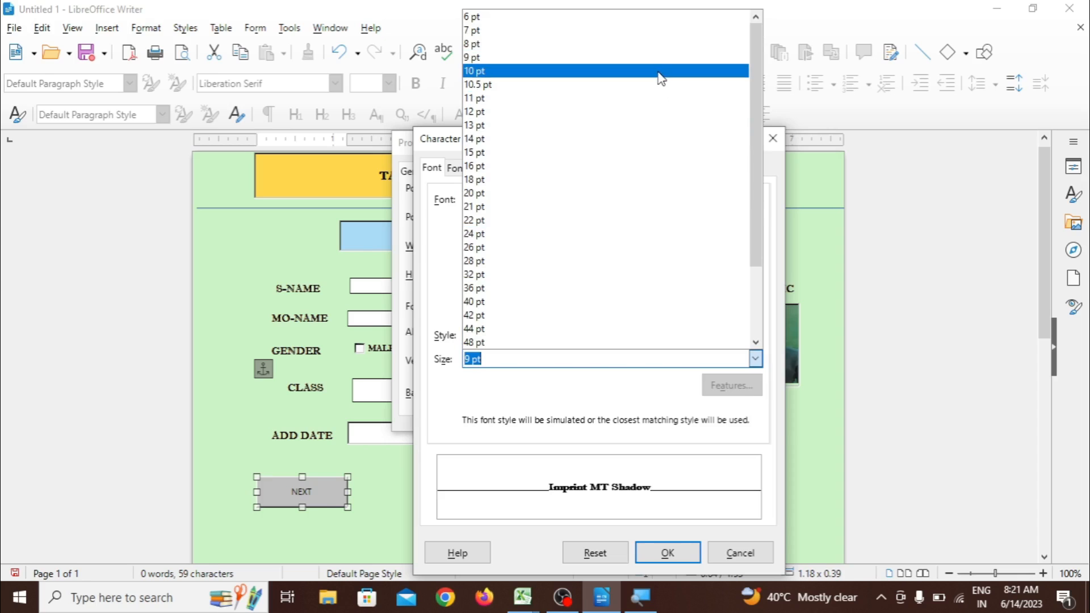
{"action": "left_click", "coordinate": [659, 71]}
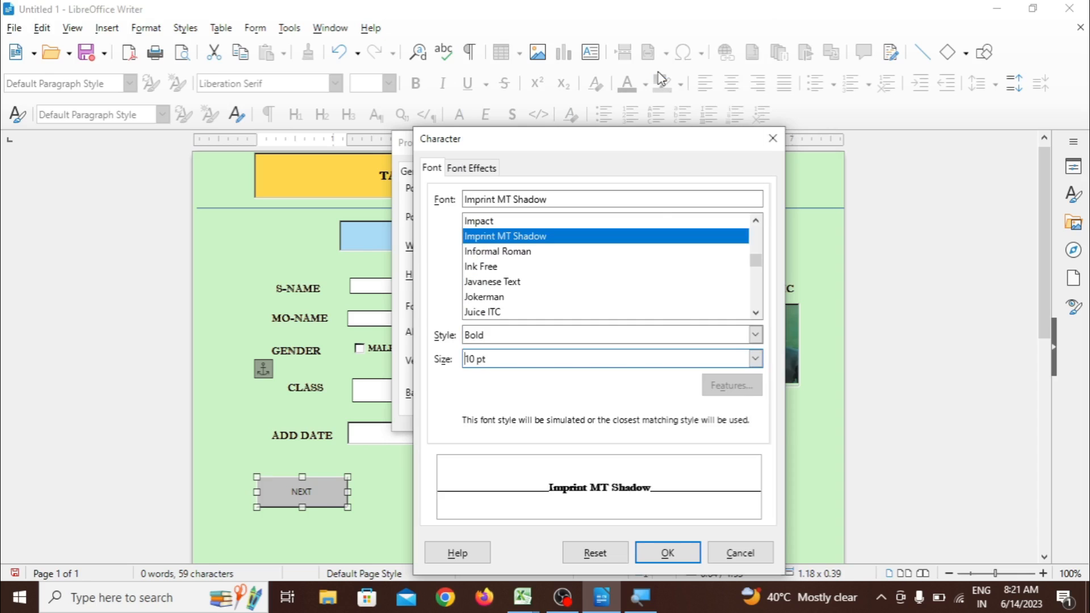
{"action": "left_click", "coordinate": [668, 552]}
{"action": "left_click", "coordinate": [569, 484]}
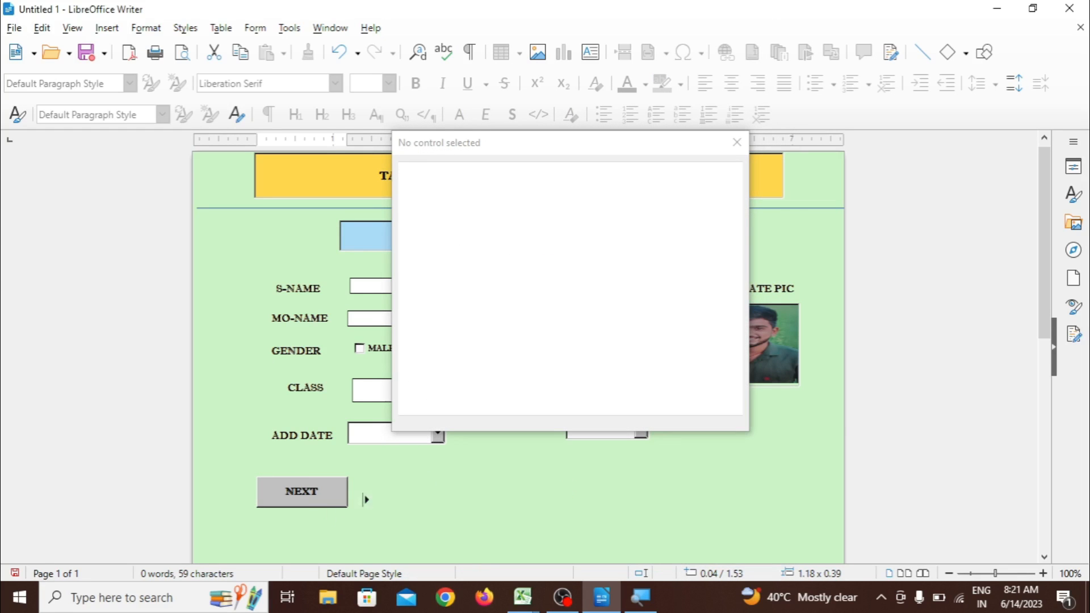
{"action": "left_click", "coordinate": [737, 143]}
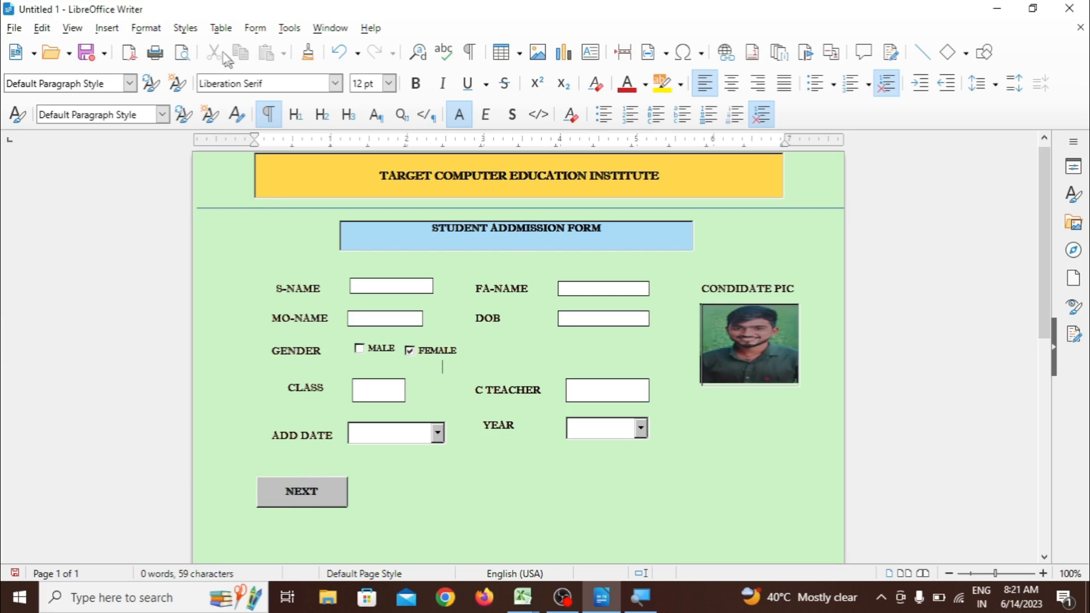
{"action": "left_click", "coordinate": [255, 30]}
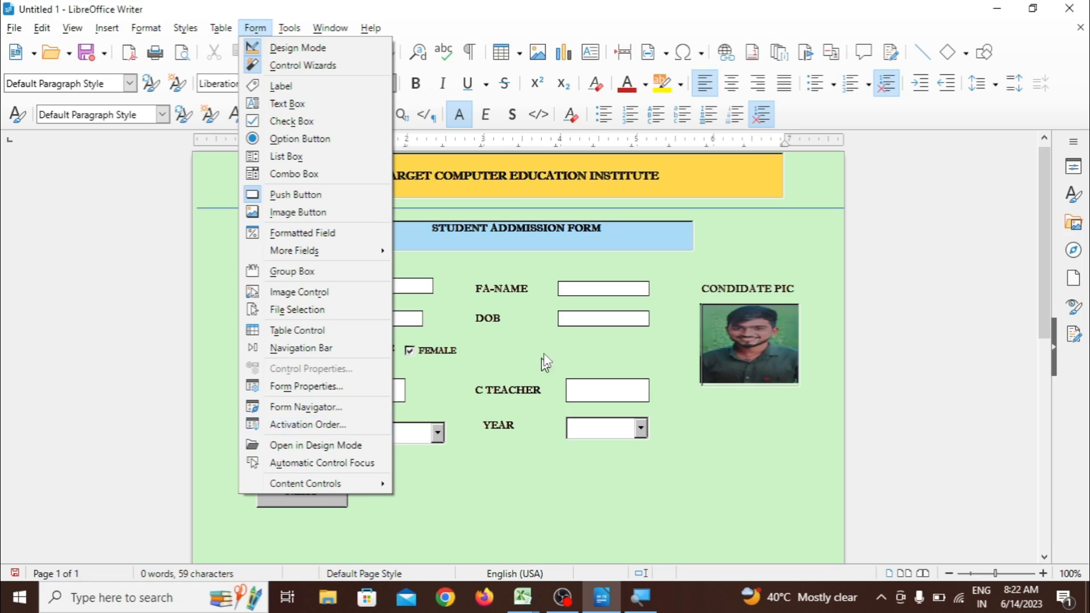
{"action": "left_click", "coordinate": [557, 501]}
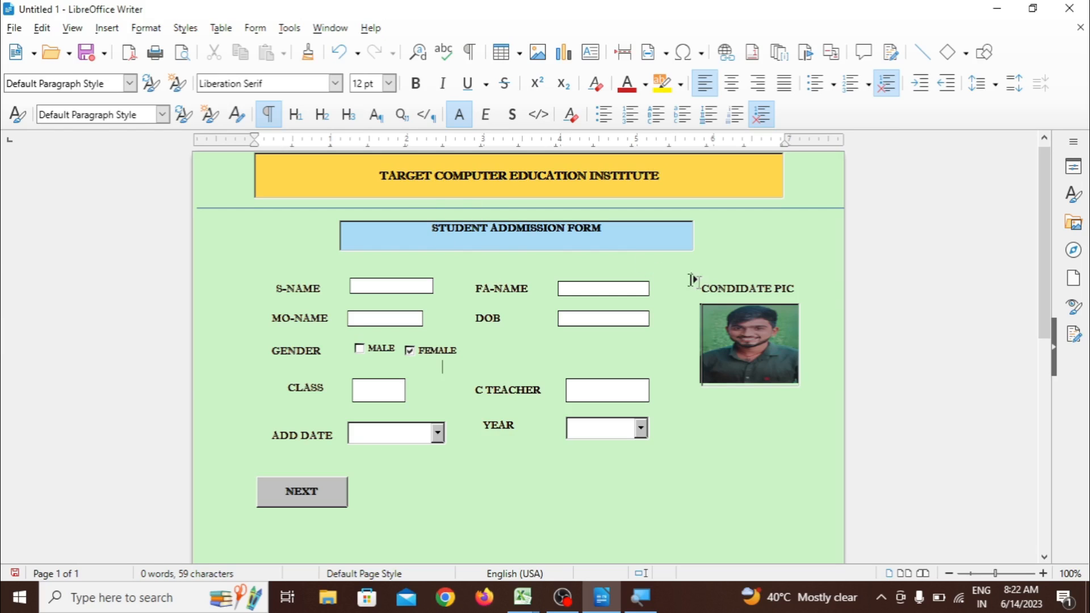
{"action": "left_click", "coordinate": [261, 29]}
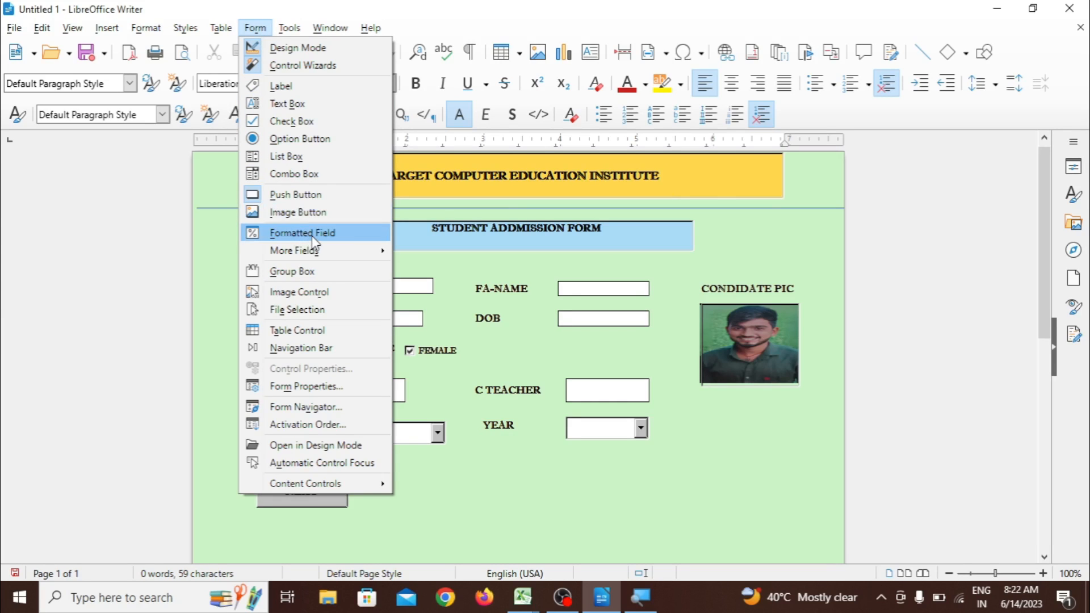
{"action": "mouse_move", "coordinate": [316, 259]}
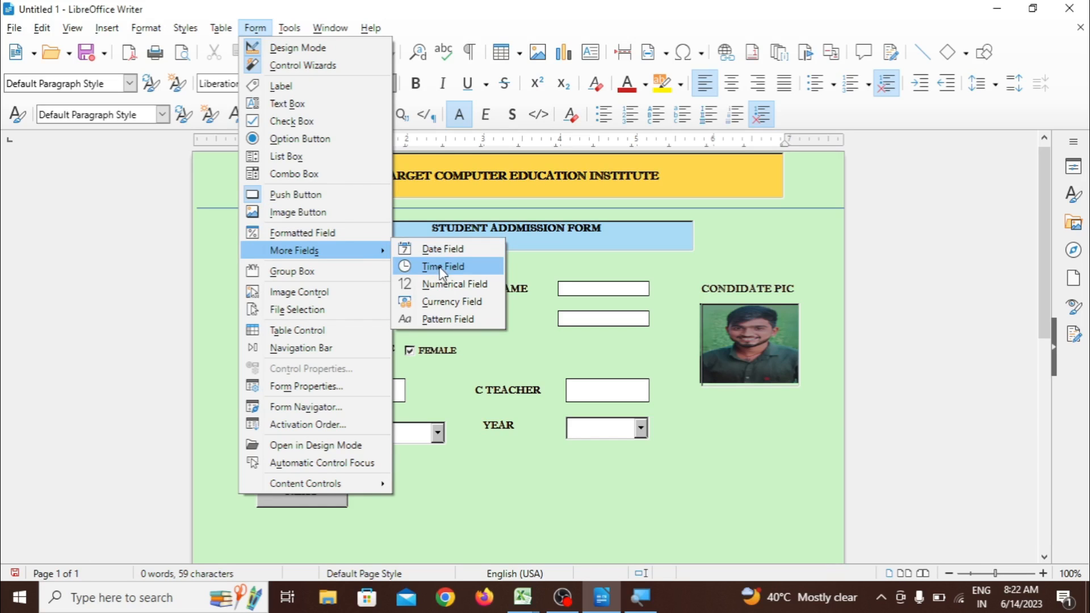
{"action": "left_click", "coordinate": [534, 484]}
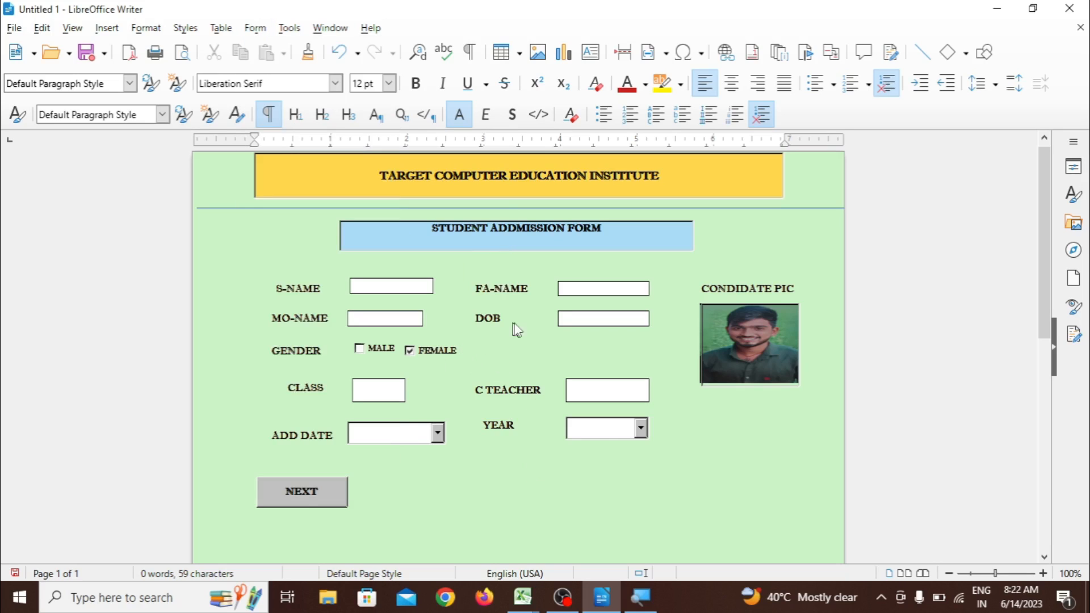
{"action": "left_click", "coordinate": [250, 29]}
{"action": "left_click", "coordinate": [560, 363]}
Try to insert a date field in place of the selected DOB text box
{"action": "left_click", "coordinate": [582, 322]}
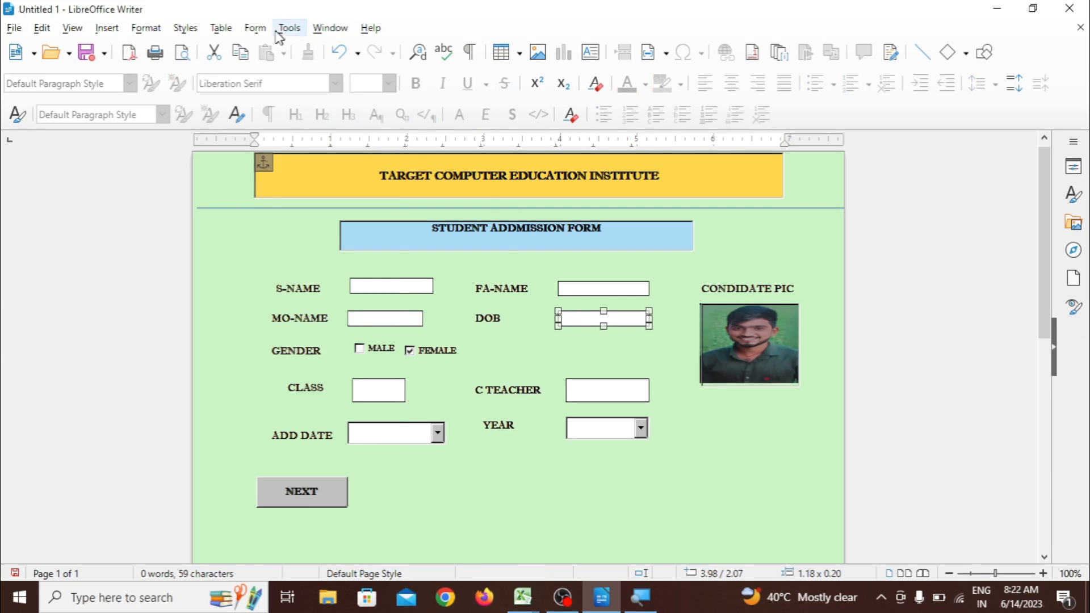
{"action": "left_click", "coordinate": [256, 28]}
{"action": "mouse_move", "coordinate": [295, 250]}
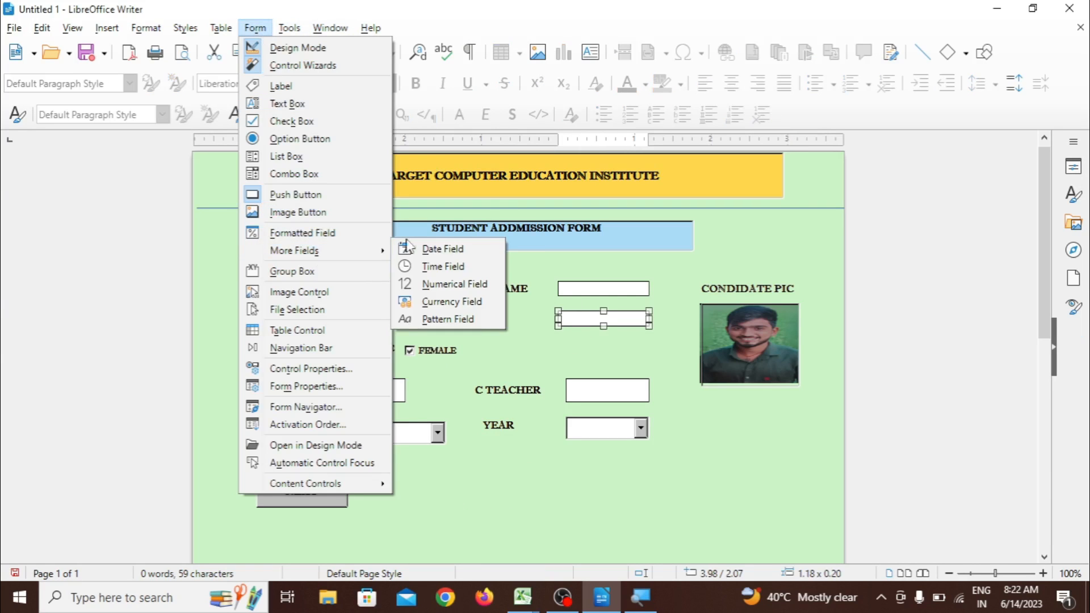
{"action": "left_click", "coordinate": [441, 250]}
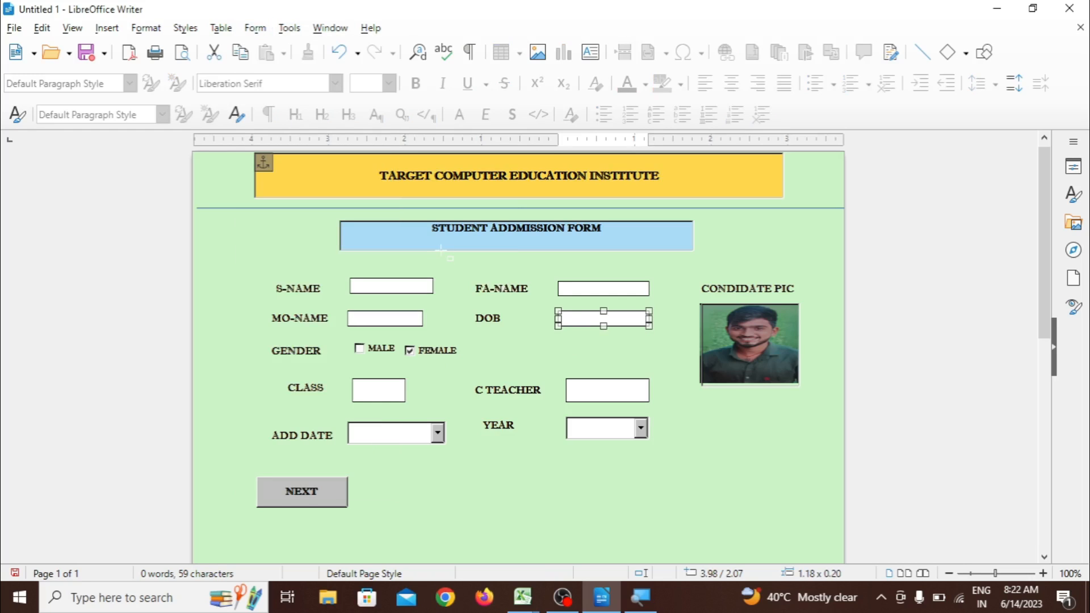
{"action": "left_click", "coordinate": [610, 355]}
{"action": "left_click", "coordinate": [592, 318]}
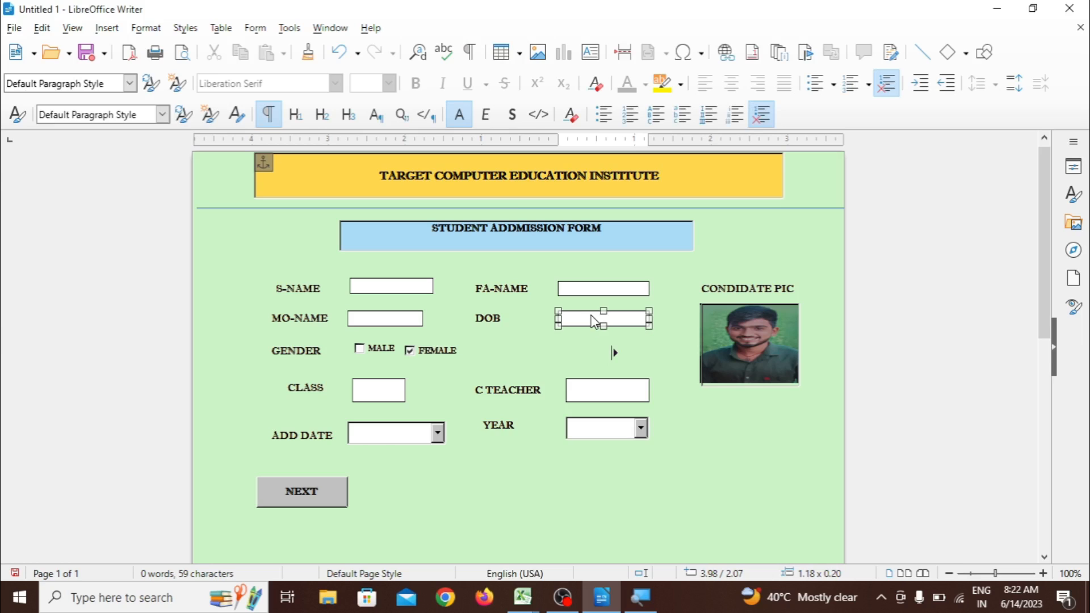
{"action": "left_click", "coordinate": [745, 497]}
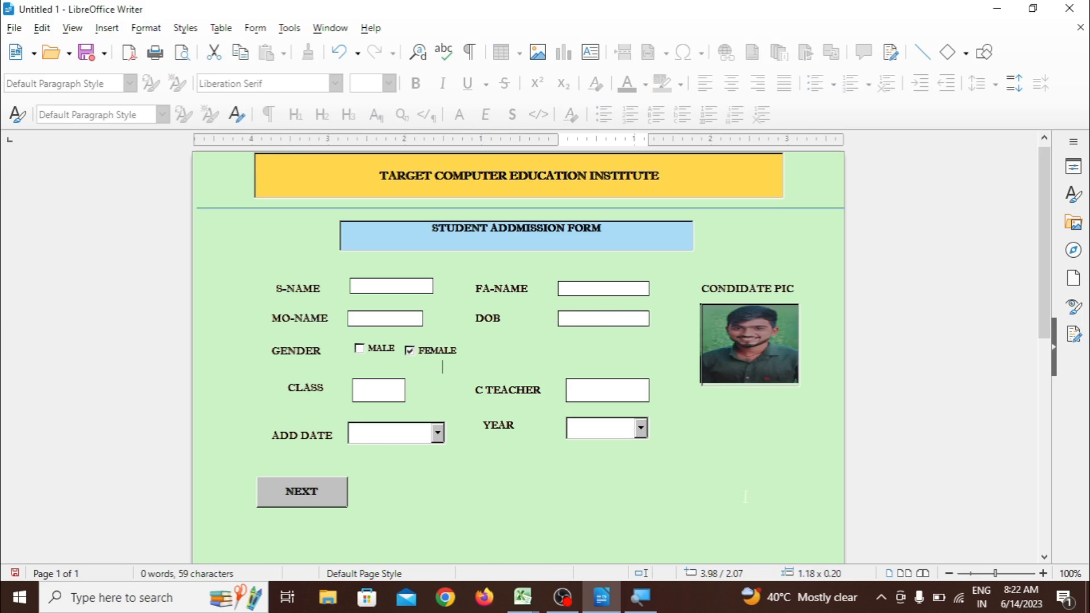
Insert a date field about 1.38 by 0.30 inches below the YEAR list box and deselect it
{"action": "left_click", "coordinate": [254, 28]}
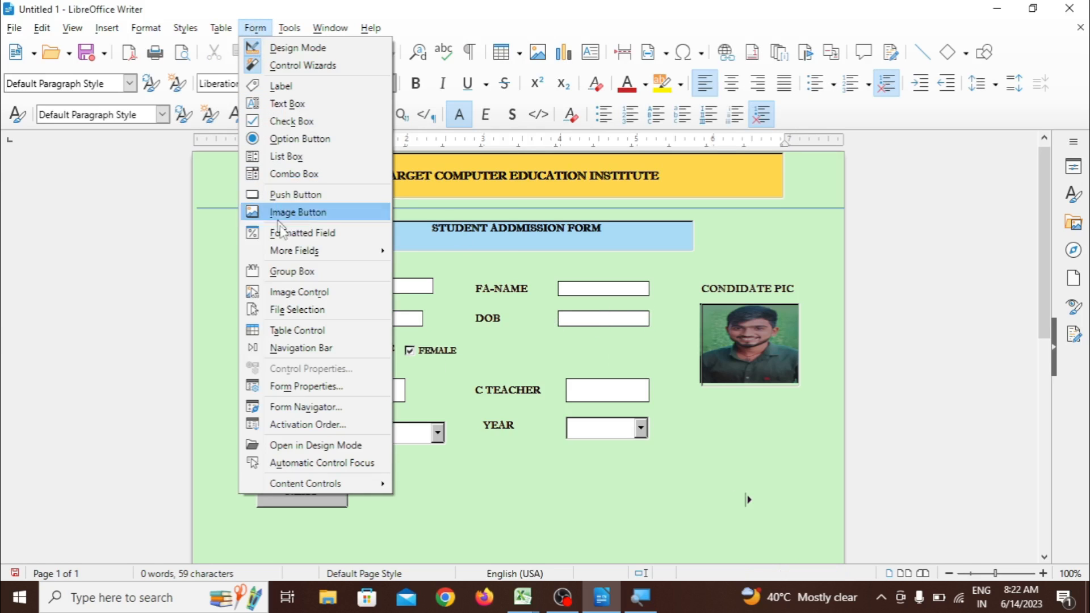
{"action": "mouse_move", "coordinate": [290, 250]}
{"action": "left_click", "coordinate": [427, 250]}
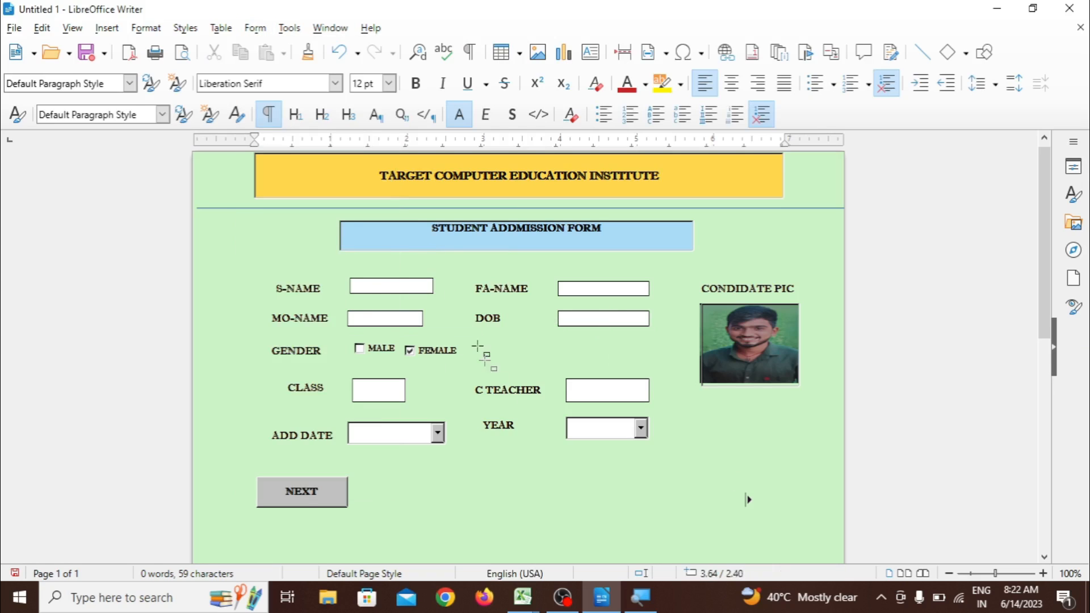
{"action": "left_click_drag", "start_coordinate": [565, 462], "coordinate": [672, 486]}
{"action": "left_click", "coordinate": [681, 511]}
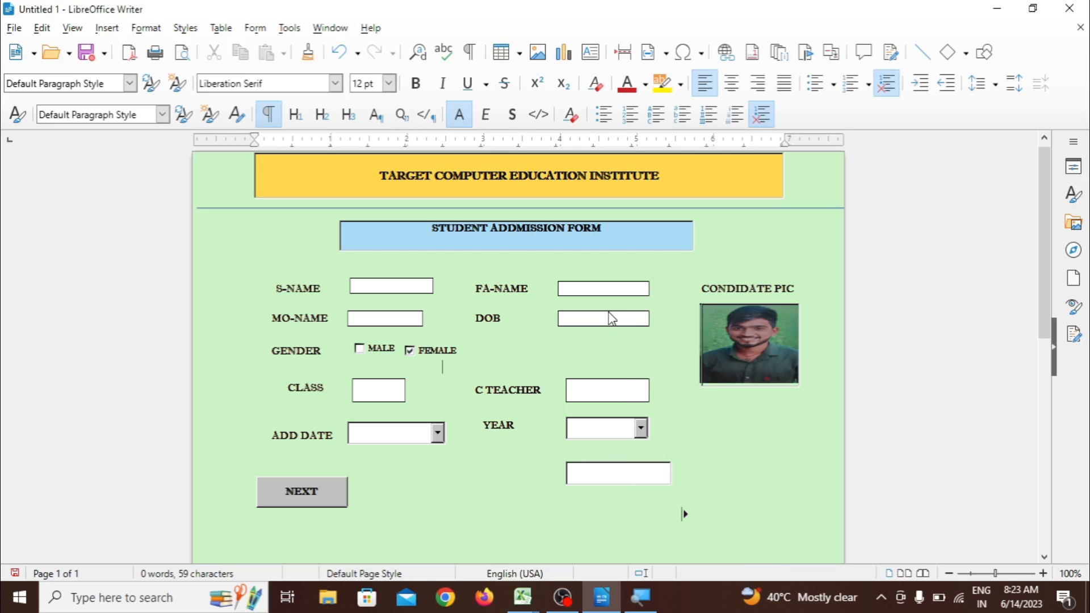
Look through the date field's general control properties, including the mouse wheel scroll options, and close them unchanged
{"action": "right_click", "coordinate": [617, 482]}
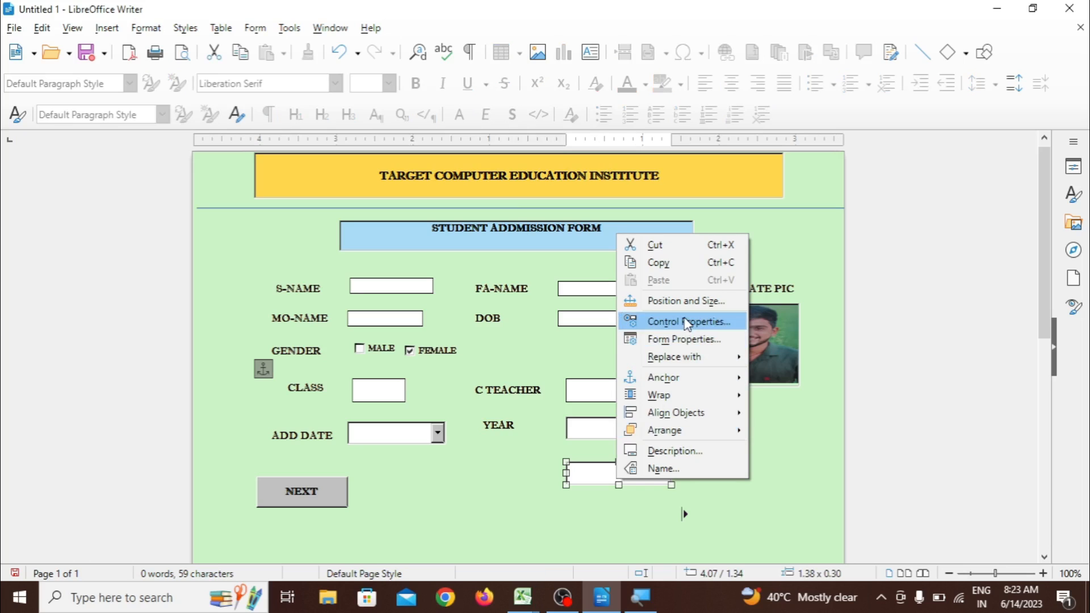
{"action": "left_click", "coordinate": [687, 321]}
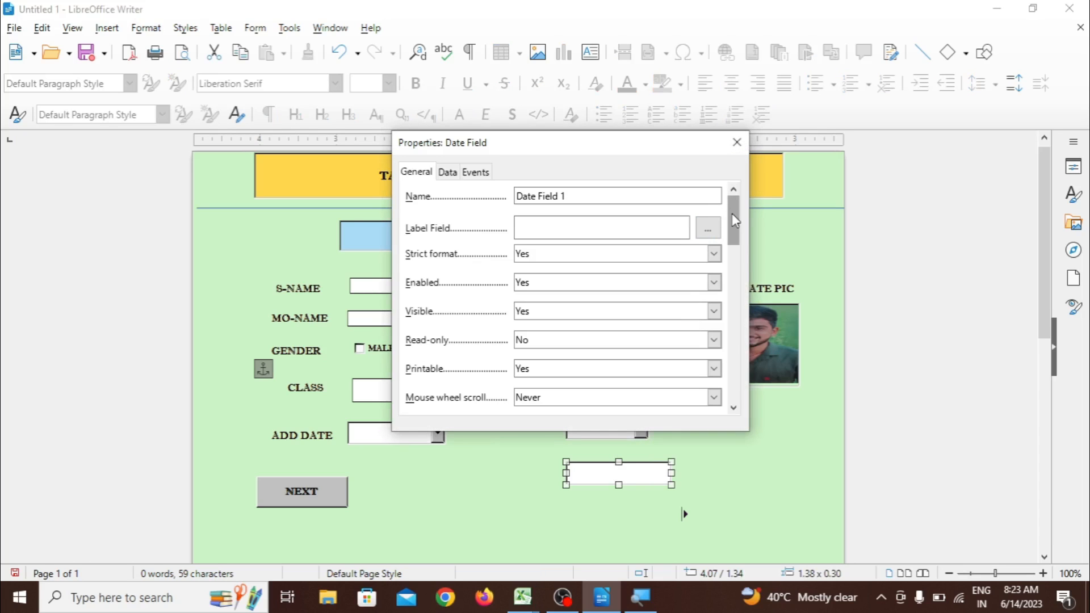
{"action": "left_click_drag", "start_coordinate": [736, 221], "coordinate": [745, 251]}
{"action": "left_click", "coordinate": [714, 254]}
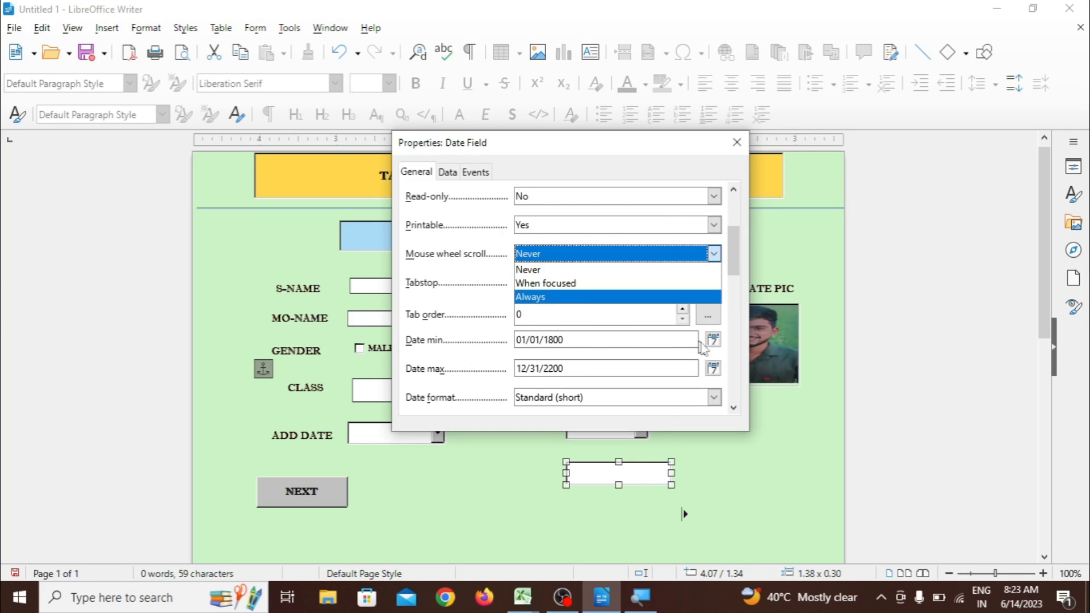
{"action": "left_click", "coordinate": [736, 143]}
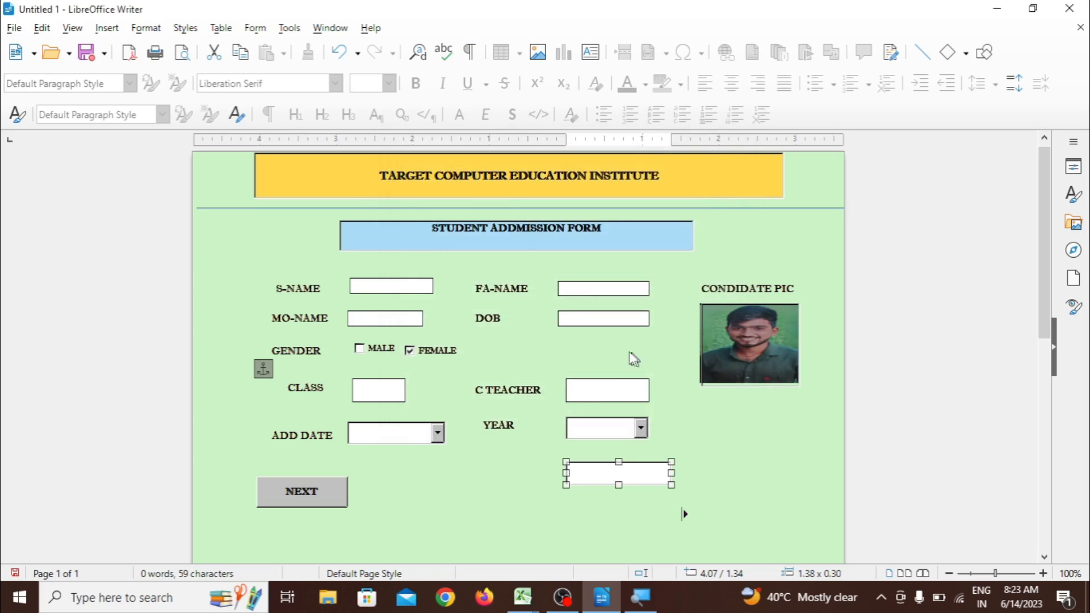
Replace the DOB text box with the existing date field, reducing the field to about 1.38 by 0.20 inches
{"action": "left_click", "coordinate": [612, 315]}
{"action": "key", "text": "Delete"}
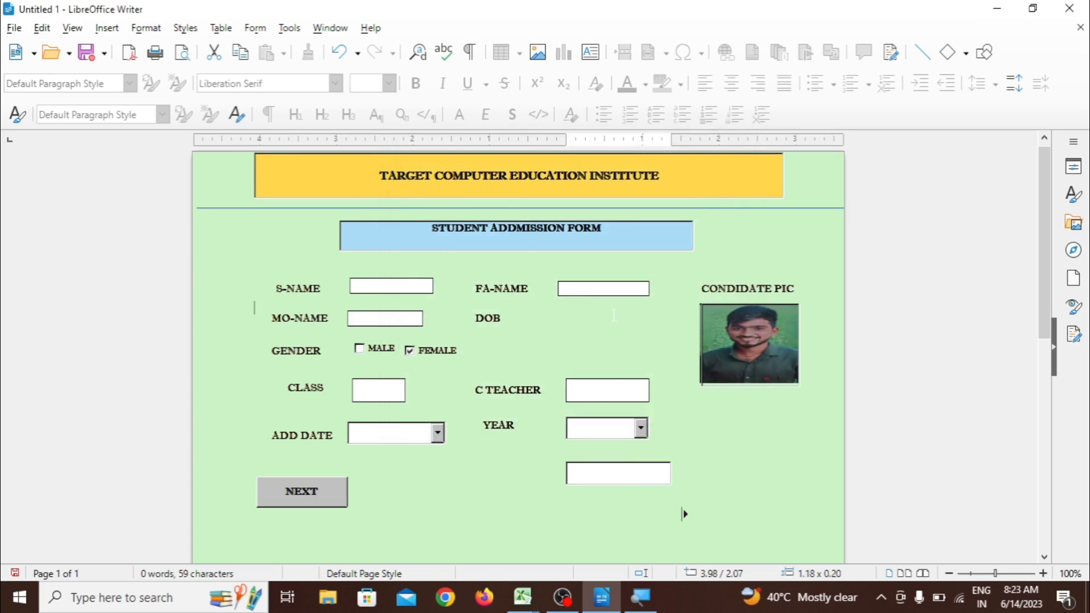
{"action": "left_click", "coordinate": [599, 466]}
{"action": "double_click", "coordinate": [599, 466]}
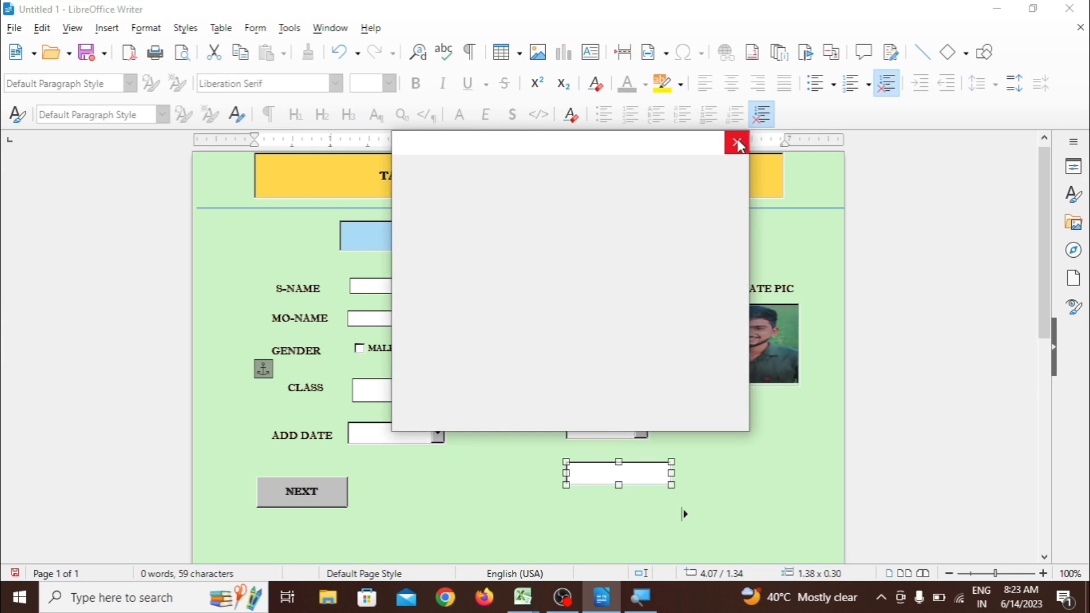
{"action": "left_click", "coordinate": [737, 142]}
{"action": "left_click_drag", "start_coordinate": [584, 470], "coordinate": [571, 318]}
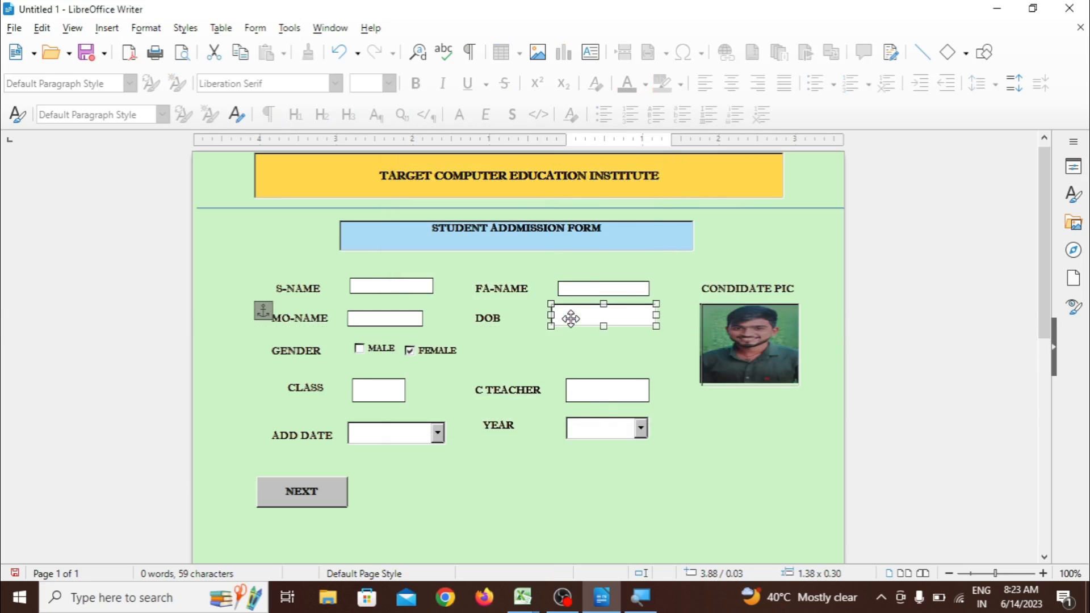
{"action": "left_click_drag", "start_coordinate": [605, 326], "coordinate": [590, 320]}
{"action": "left_click", "coordinate": [597, 338]}
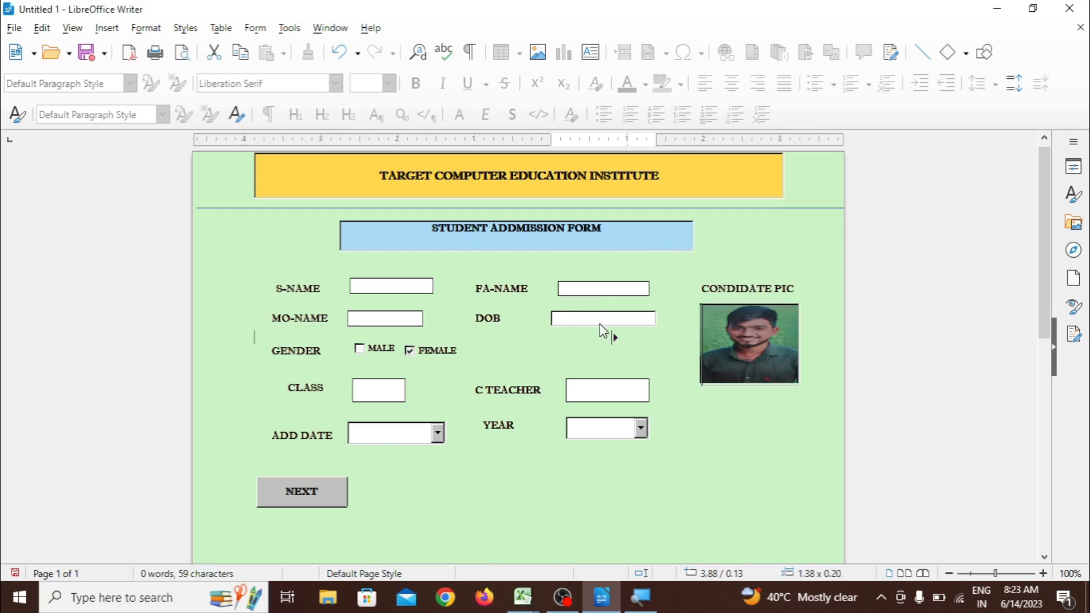
Examine the DOB date field's date range, date format and default date properties, and close them
{"action": "right_click", "coordinate": [599, 319]}
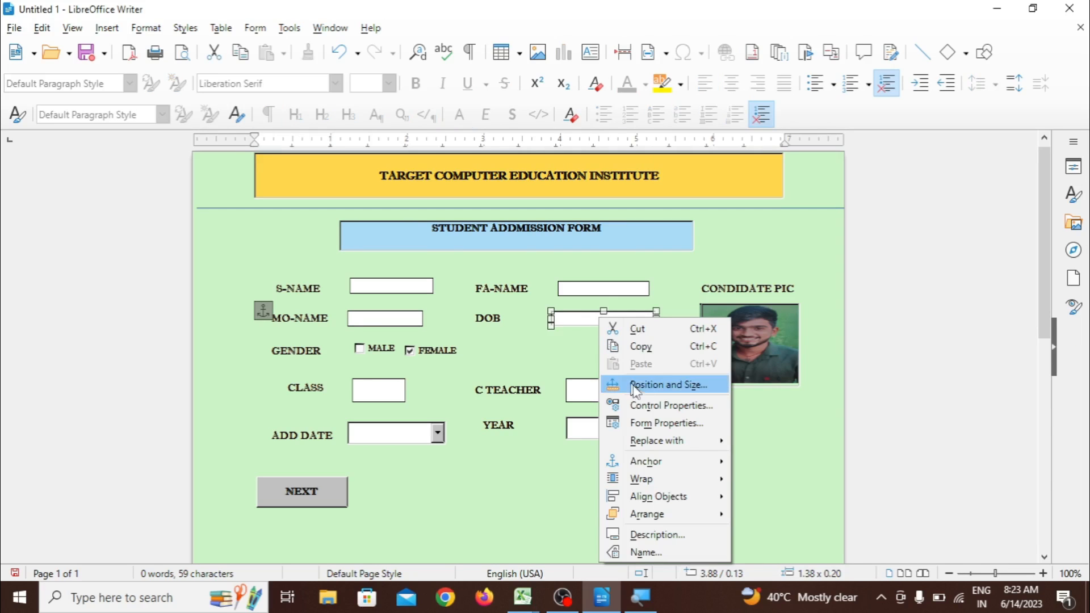
{"action": "left_click", "coordinate": [658, 404]}
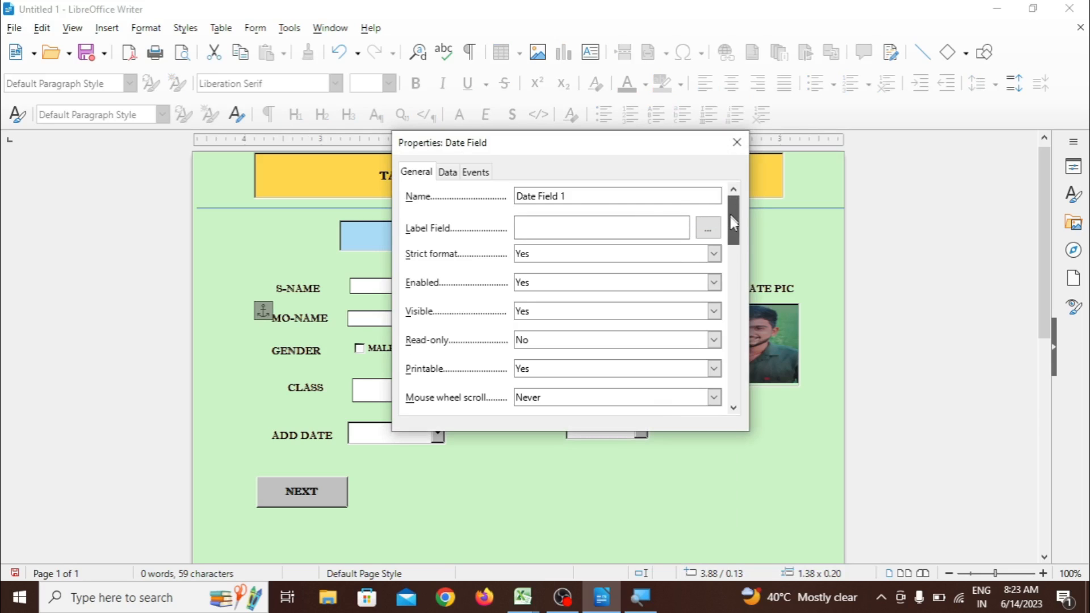
{"action": "left_click_drag", "start_coordinate": [730, 213], "coordinate": [750, 266]}
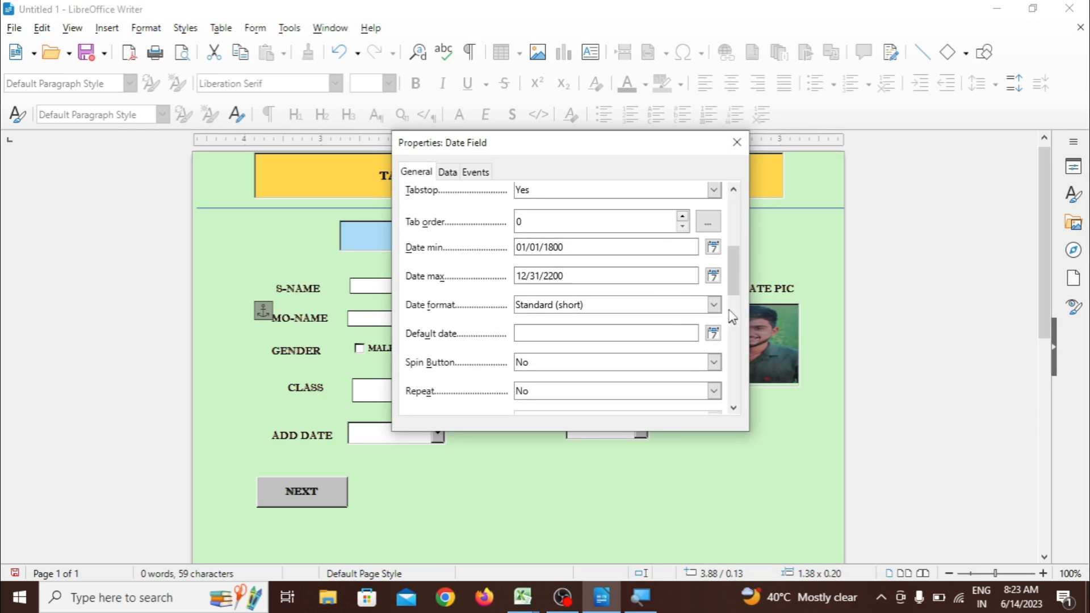
{"action": "scroll", "coordinate": [738, 268], "scroll_direction": "down", "scroll_amount": 2}
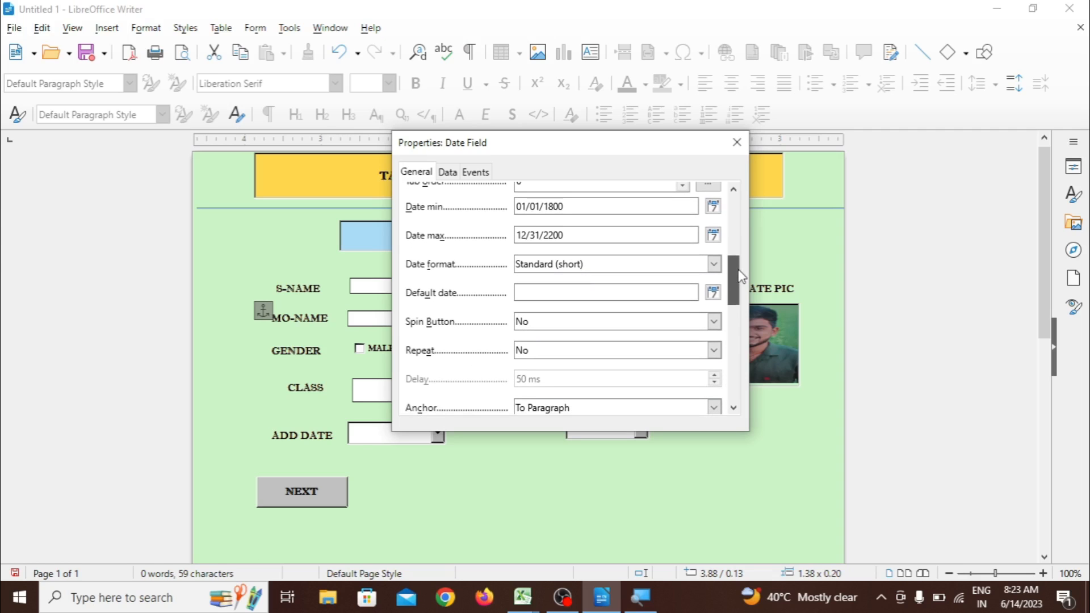
{"action": "left_click", "coordinate": [736, 142]}
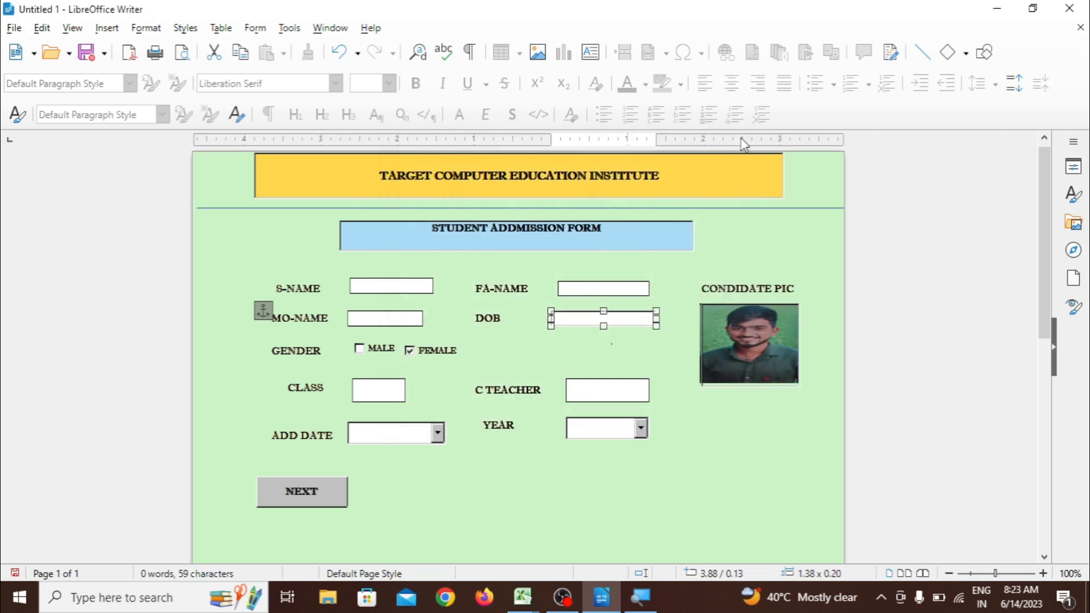
{"action": "left_click", "coordinate": [714, 509]}
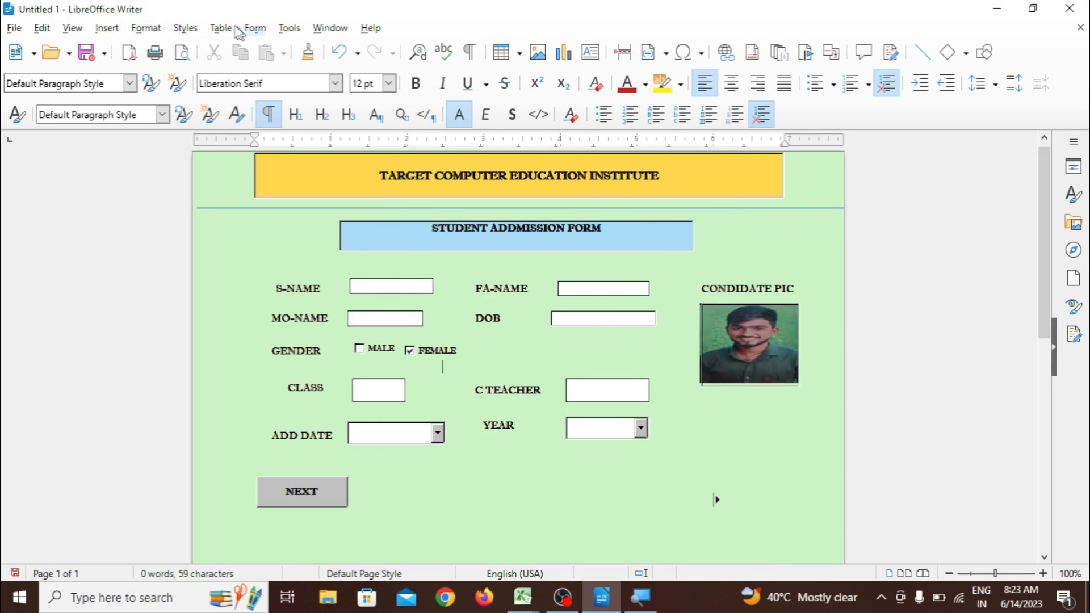
Try a group box about 6.30 by 0.69 inches around the name and DOB rows, cancelling its wizard and removing it
{"action": "left_click", "coordinate": [255, 28]}
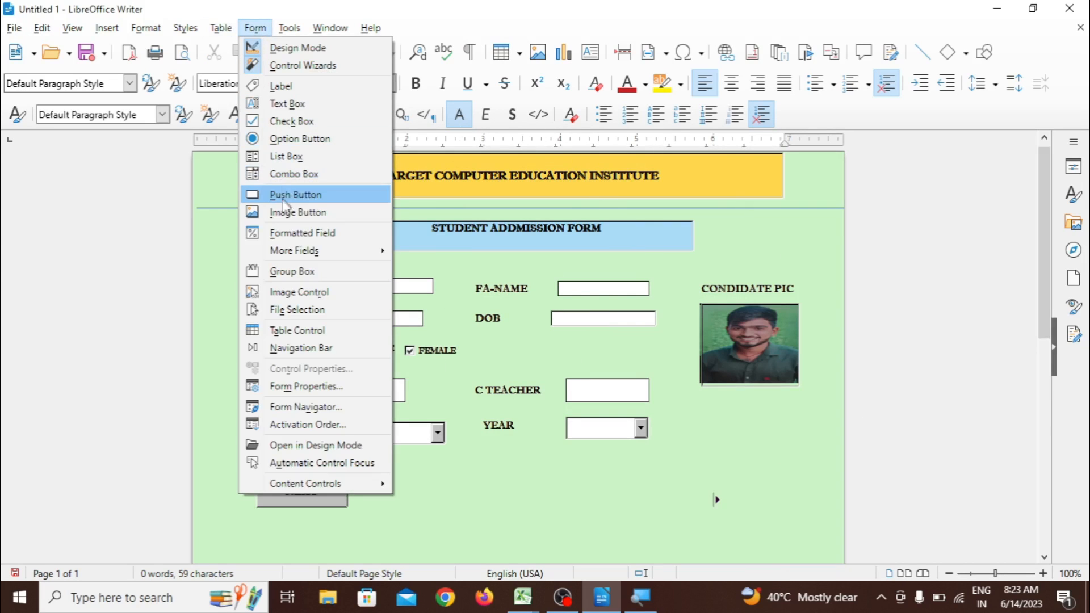
{"action": "mouse_move", "coordinate": [300, 253]}
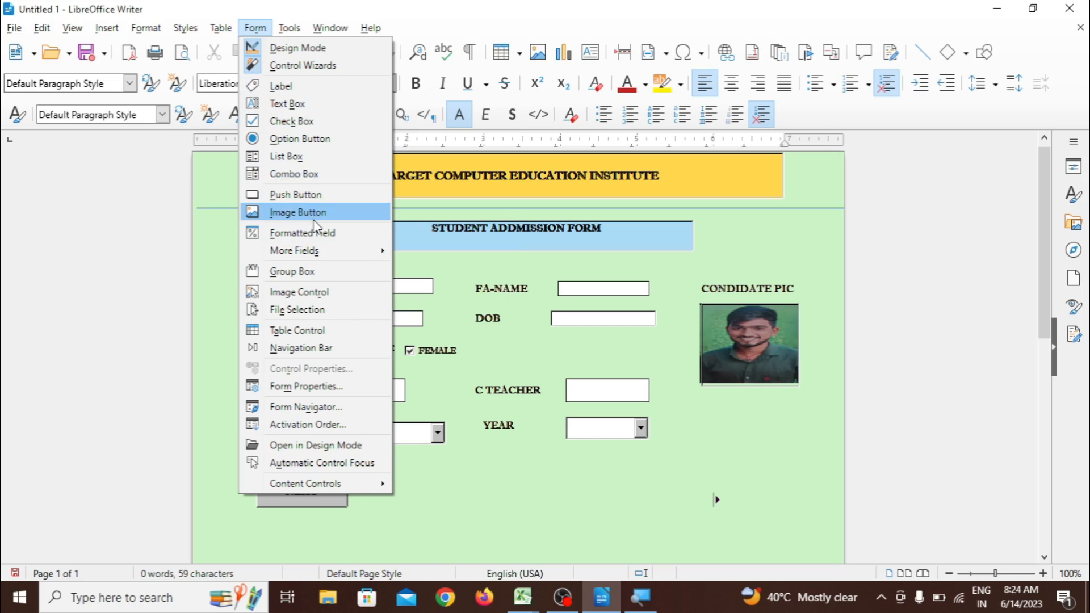
{"action": "left_click", "coordinate": [310, 273]}
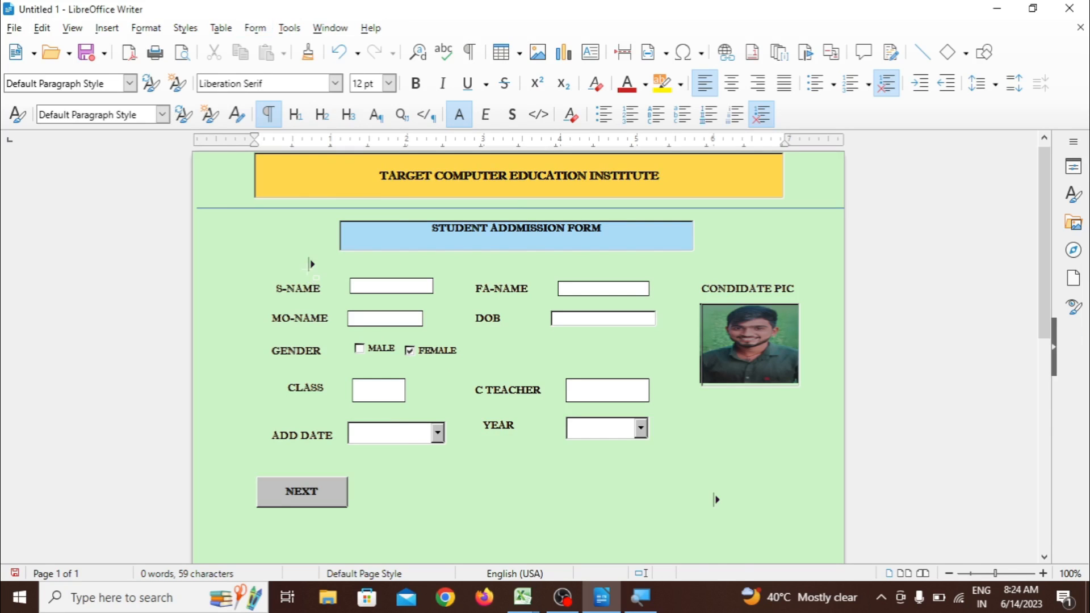
{"action": "left_click_drag", "start_coordinate": [206, 252], "coordinate": [688, 305]}
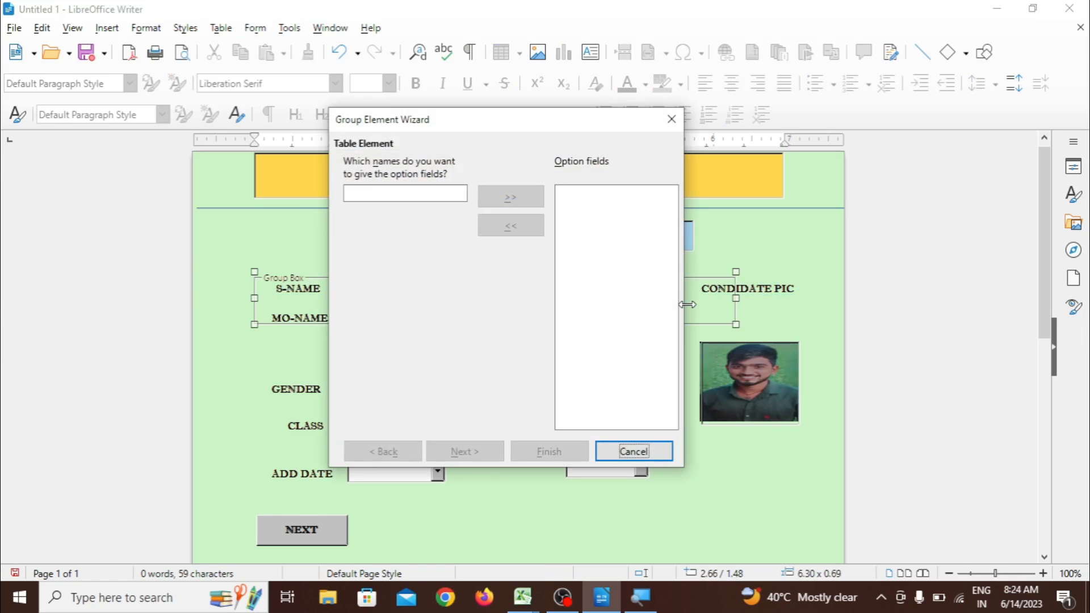
{"action": "left_click", "coordinate": [635, 458]}
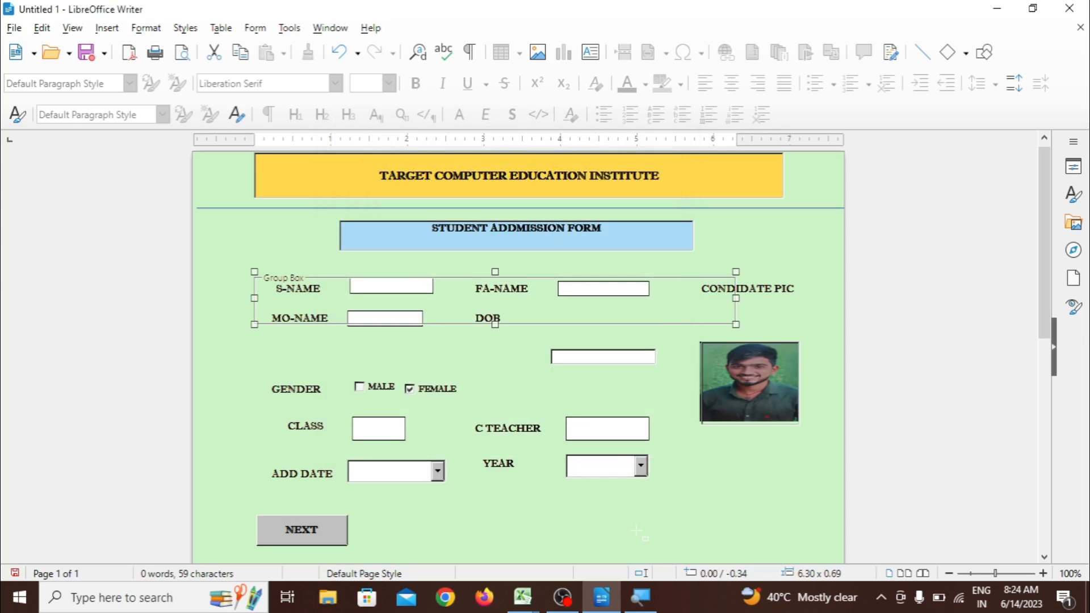
{"action": "key", "text": "Delete"}
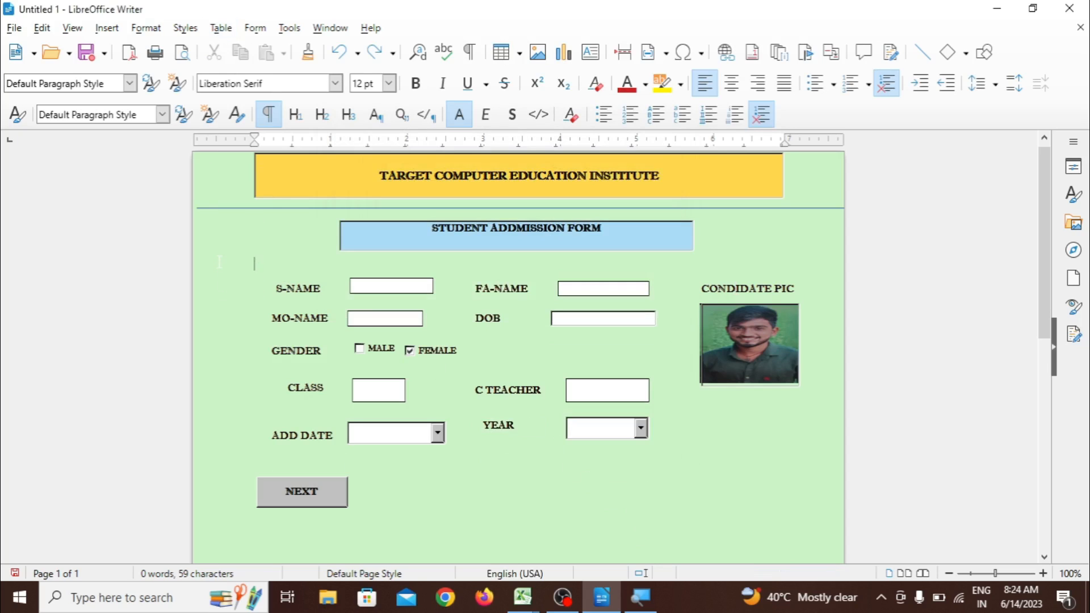
Try to apply a group box to the selected upper rows of the form
{"action": "left_click_drag", "start_coordinate": [219, 262], "coordinate": [389, 320]}
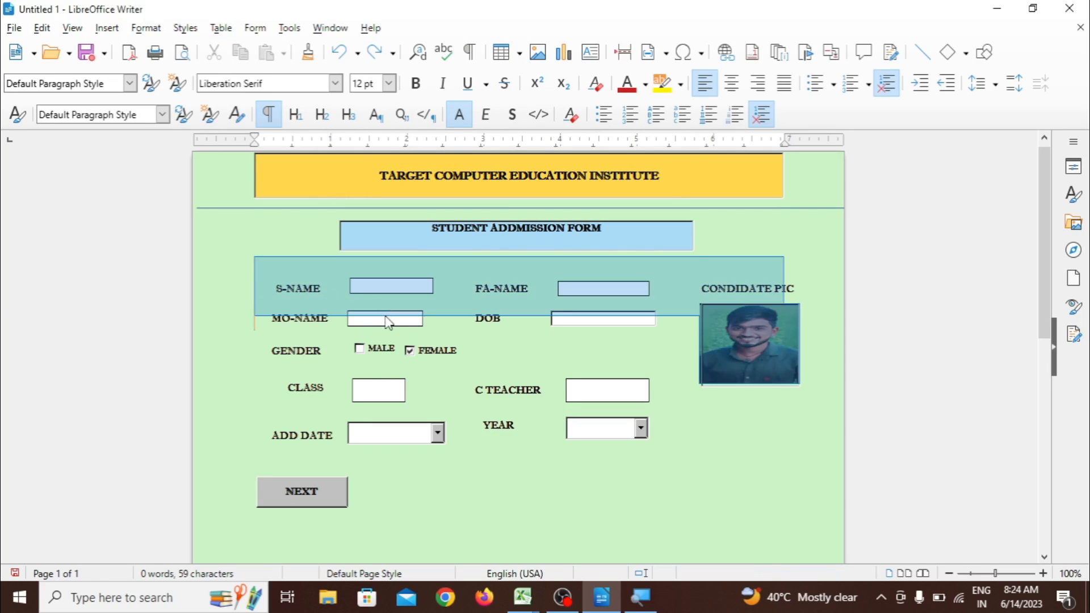
{"action": "left_click", "coordinate": [255, 30]}
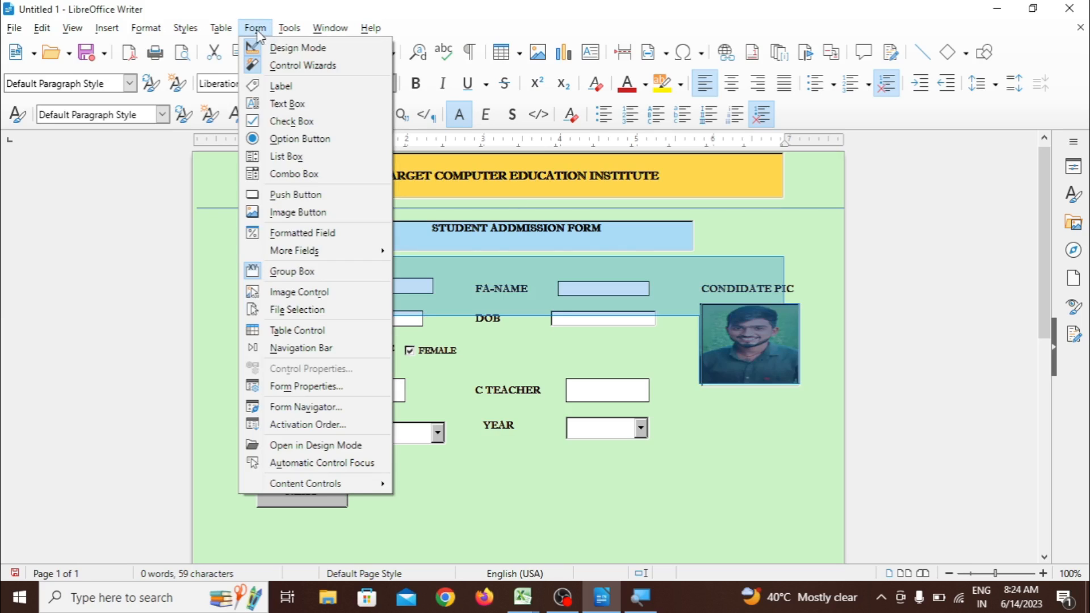
{"action": "left_click", "coordinate": [292, 271]}
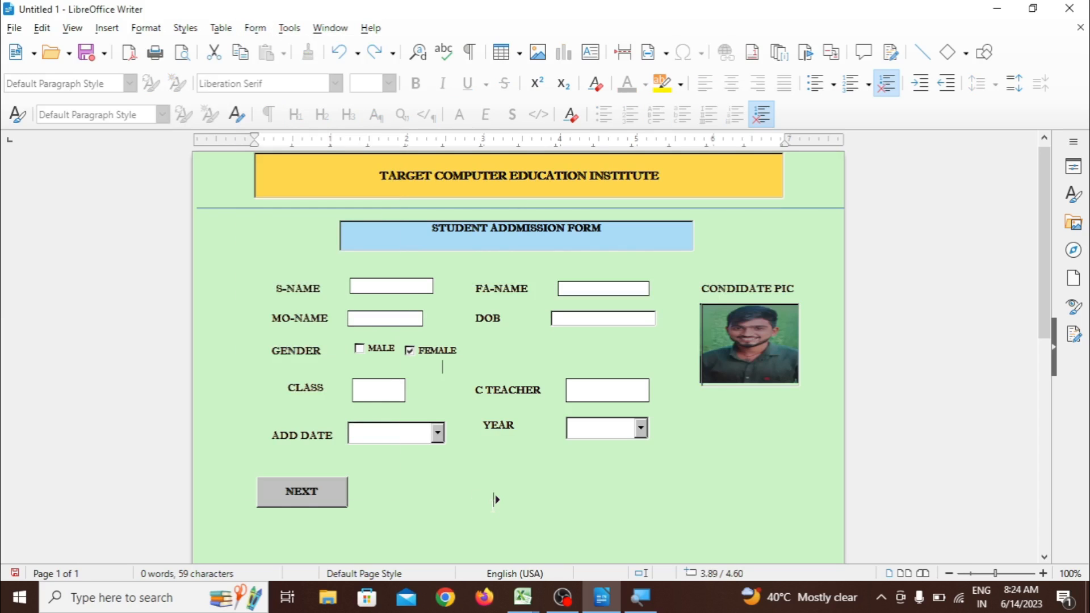
{"action": "left_click", "coordinate": [255, 30]}
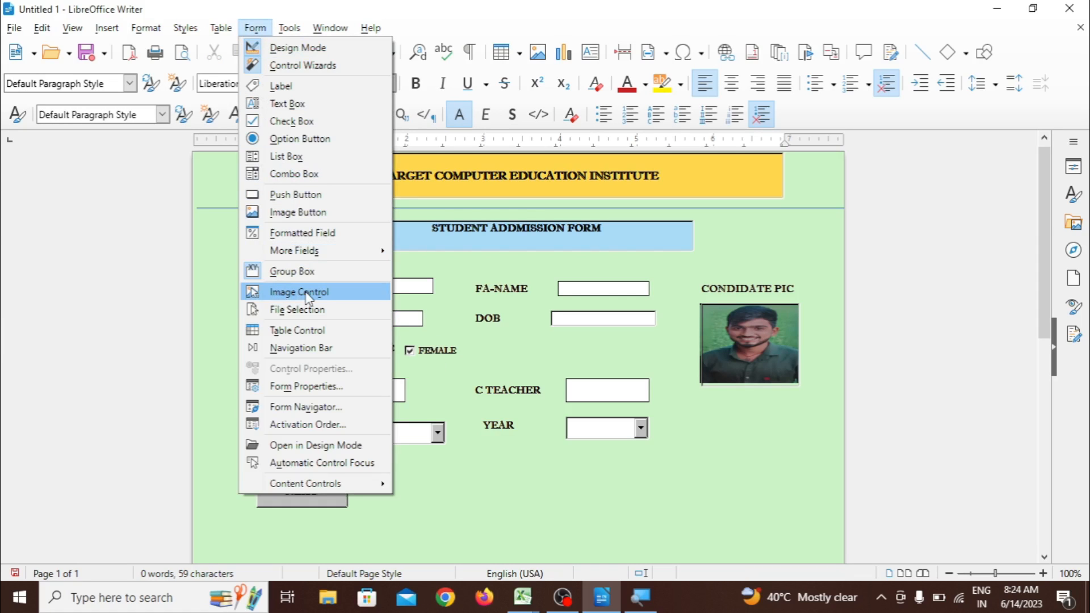
{"action": "left_click", "coordinate": [501, 444]}
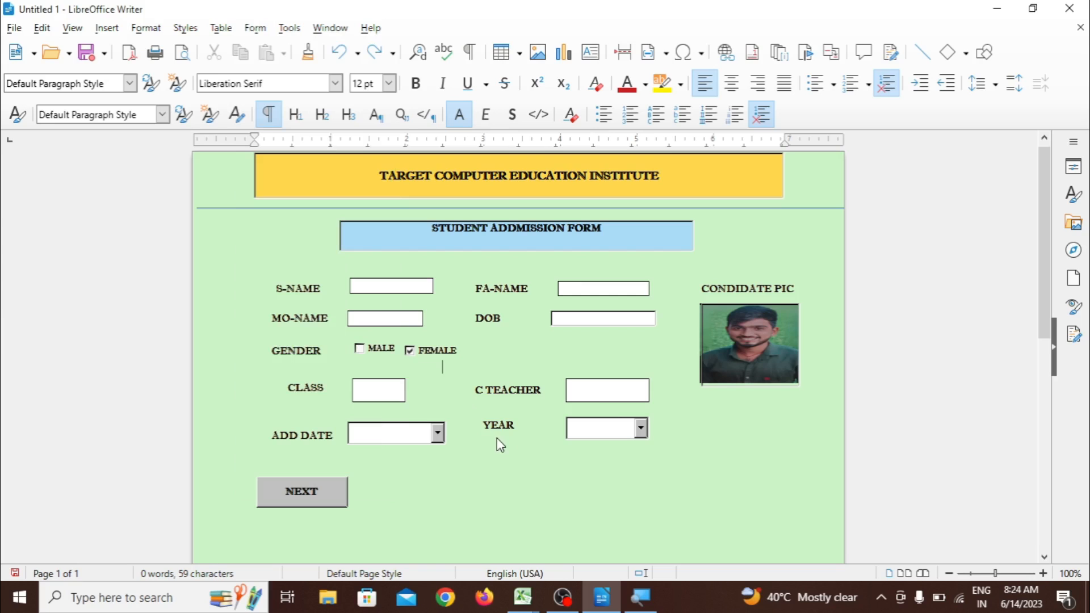
Try the image button and image control commands with the candidate photo selected
{"action": "left_click", "coordinate": [731, 333]}
{"action": "left_click", "coordinate": [256, 28]}
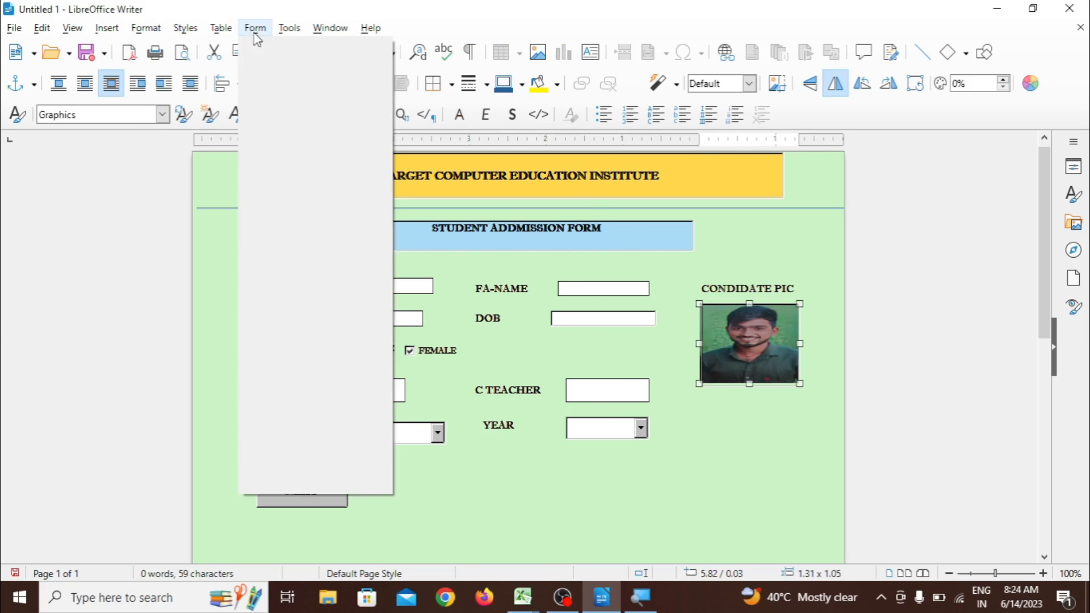
{"action": "left_click", "coordinate": [291, 211]}
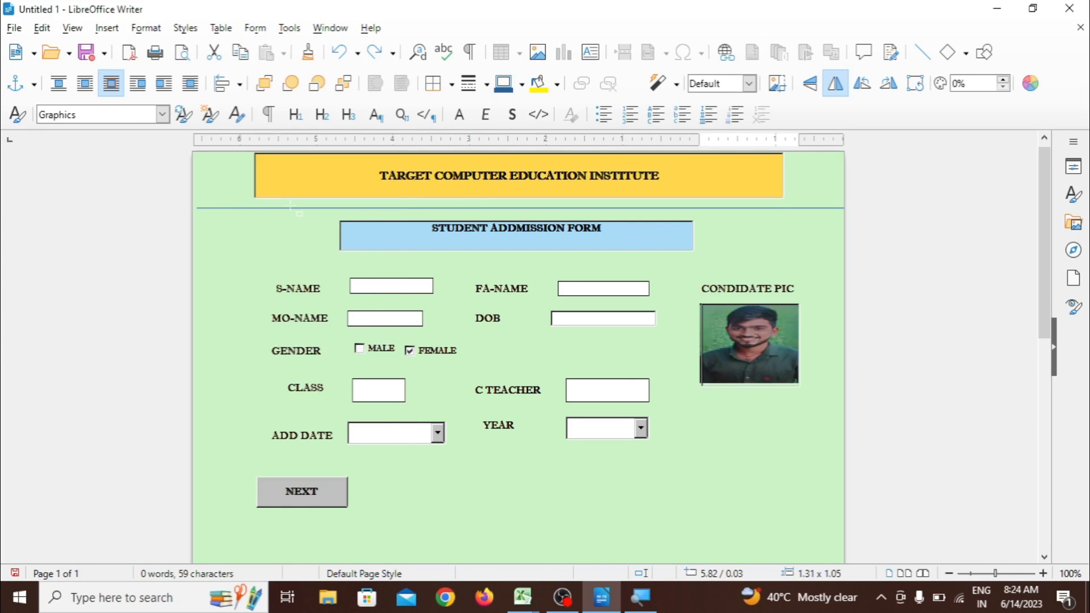
{"action": "left_click", "coordinate": [256, 27]}
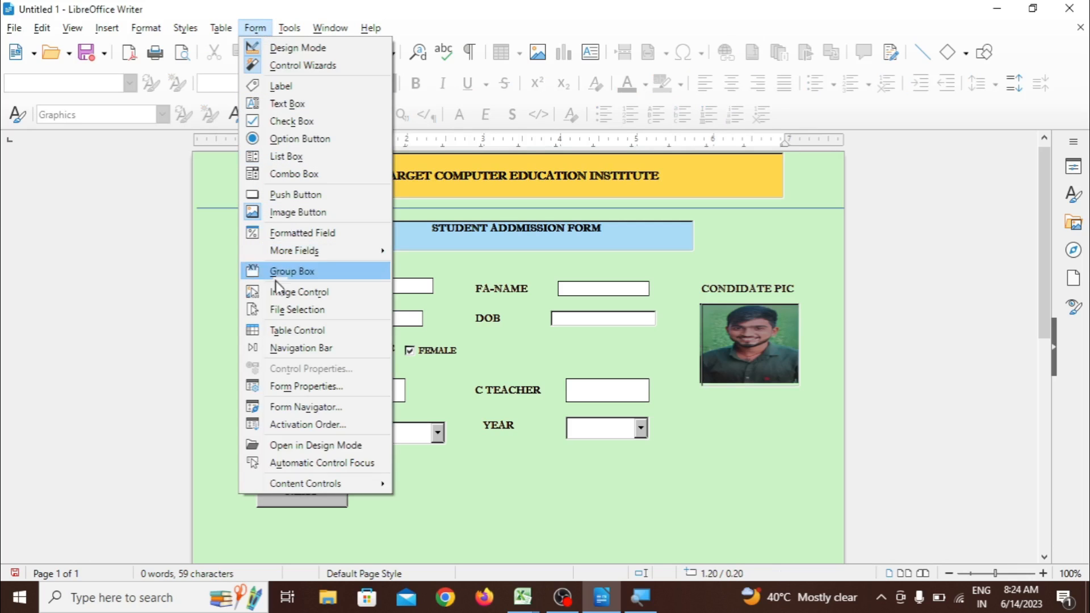
{"action": "left_click", "coordinate": [300, 292]}
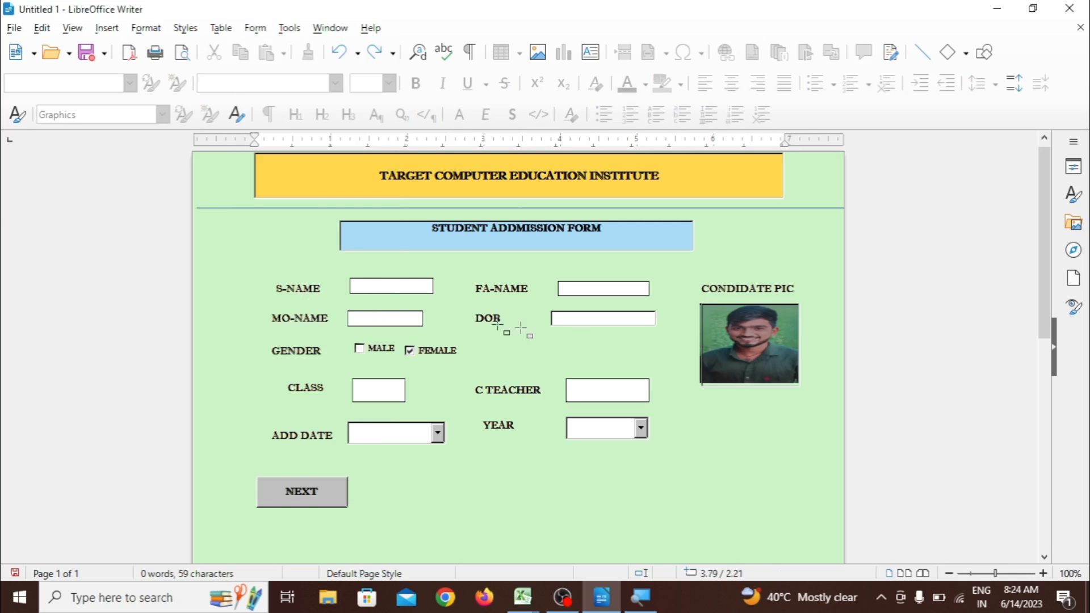
Try flipping the candidate photo vertically and horizontally, restore its original orientation and deselect it
{"action": "left_click", "coordinate": [745, 354]}
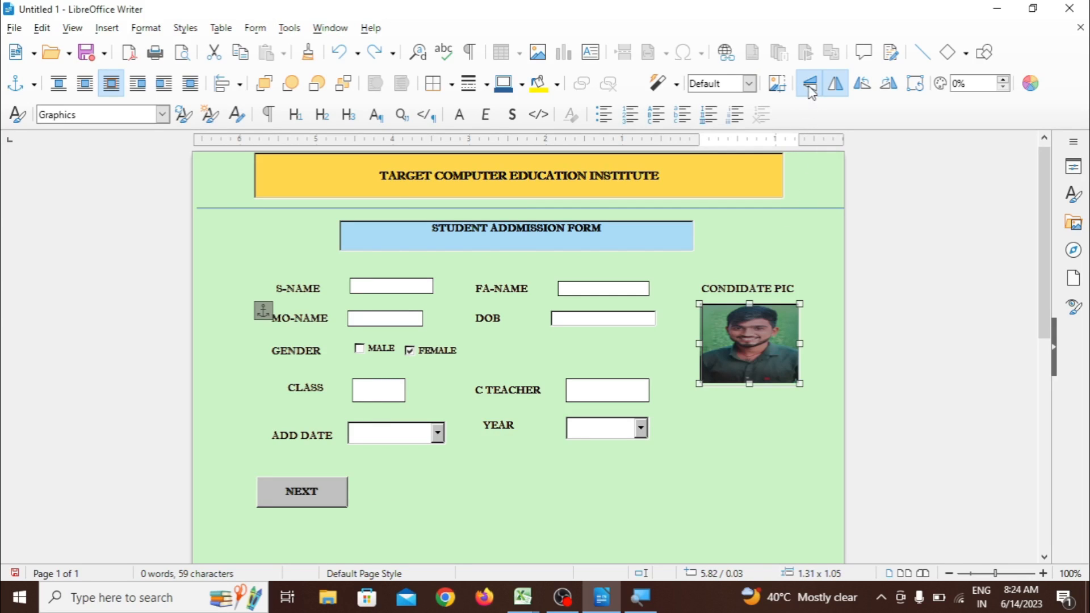
{"action": "left_click", "coordinate": [832, 85]}
{"action": "left_click", "coordinate": [832, 85]}
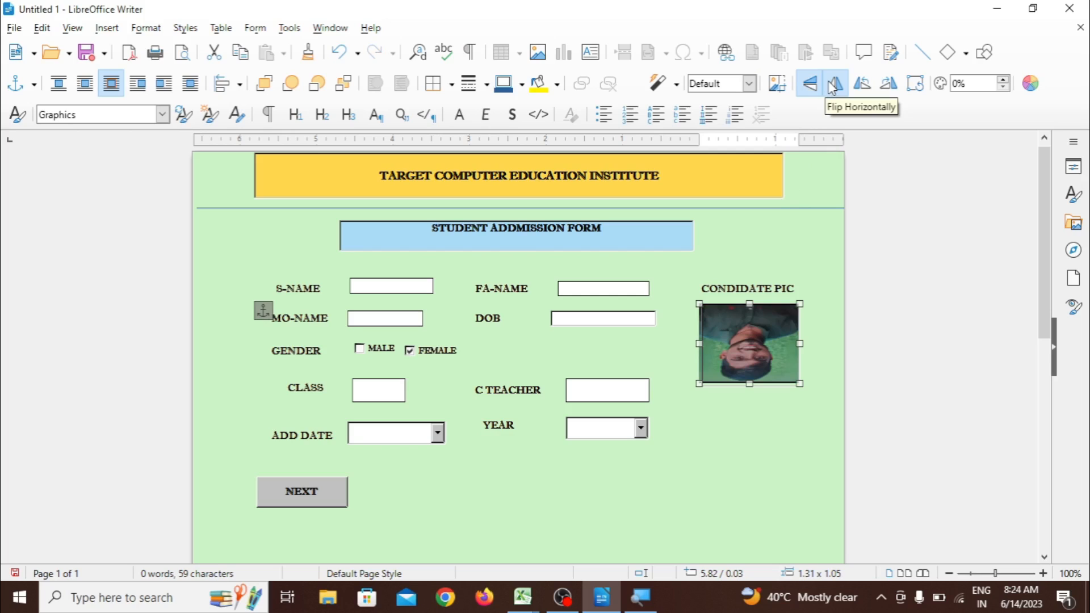
{"action": "left_click", "coordinate": [833, 87]}
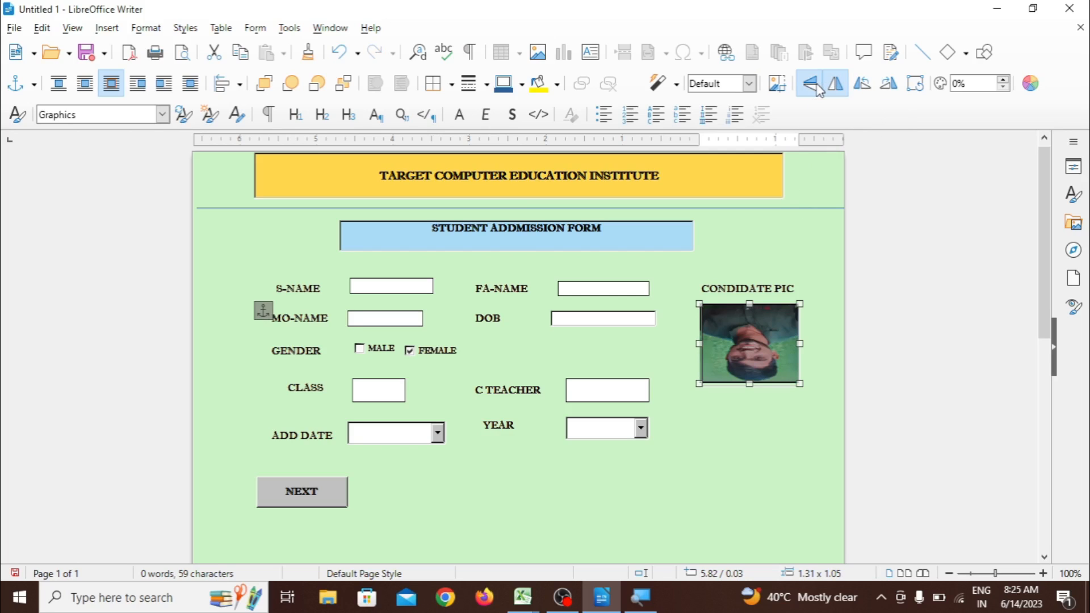
{"action": "left_click", "coordinate": [817, 88]}
{"action": "left_click", "coordinate": [726, 445]}
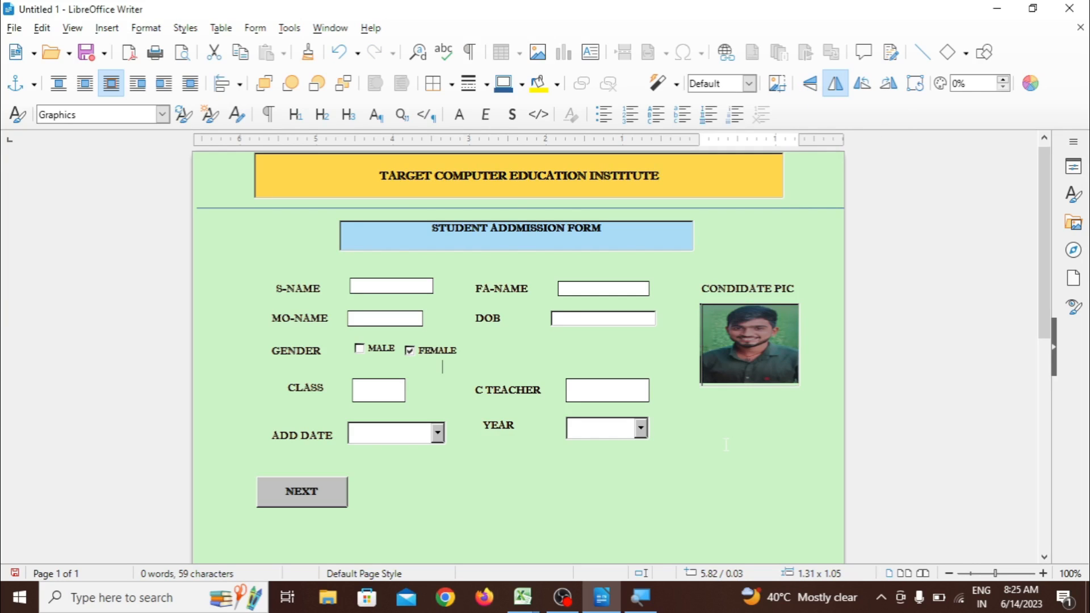
{"action": "left_click", "coordinate": [254, 28]}
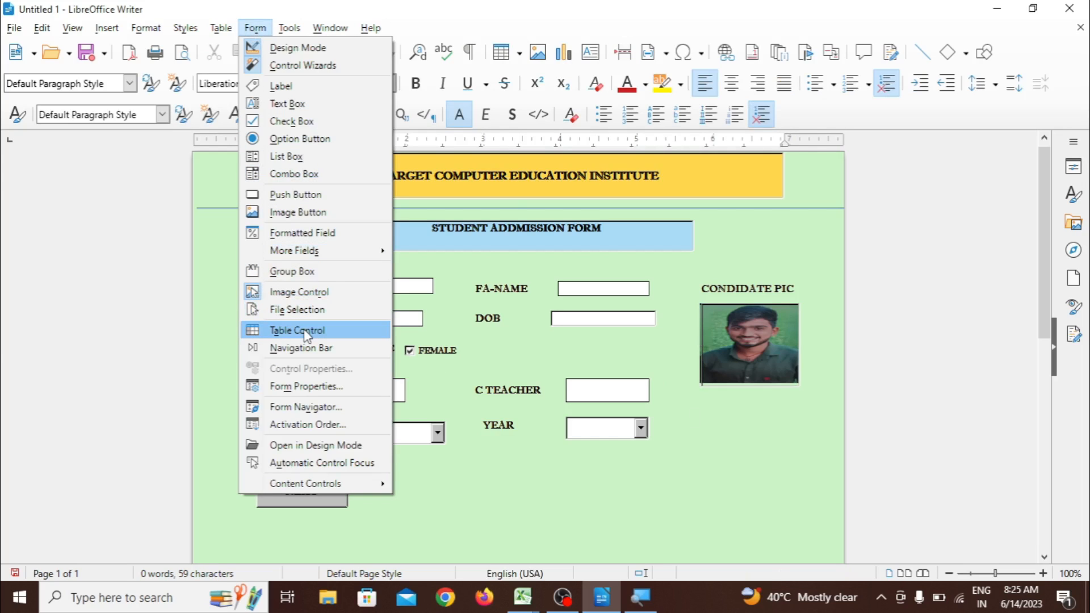
{"action": "mouse_move", "coordinate": [210, 28]}
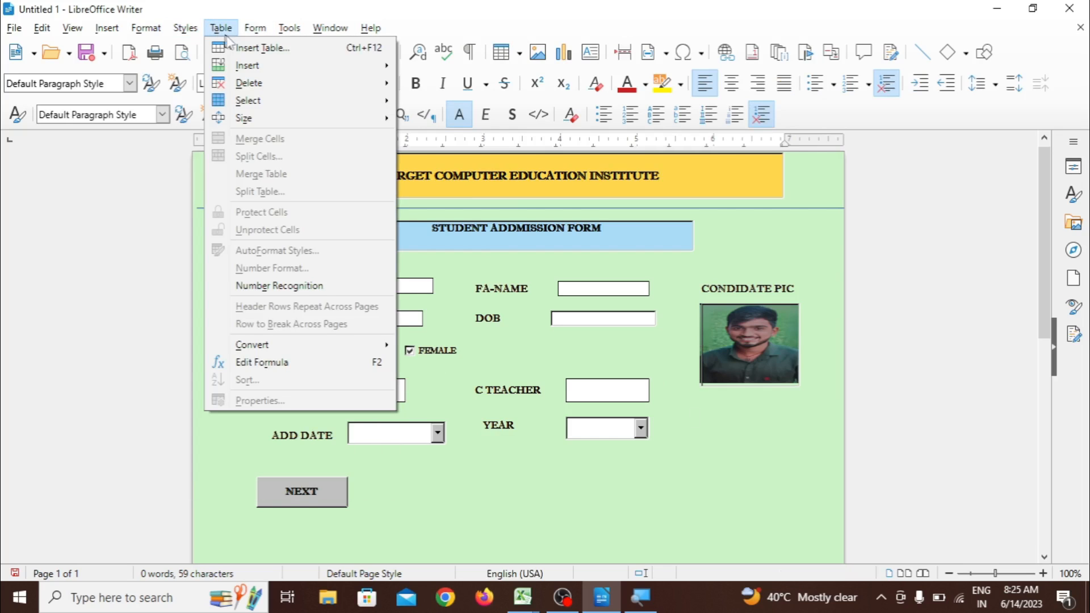
Try a navigation bar about 0.89 by 0.39 inches beside the NEXT button, view its properties and remove it
{"action": "mouse_move", "coordinate": [246, 33]}
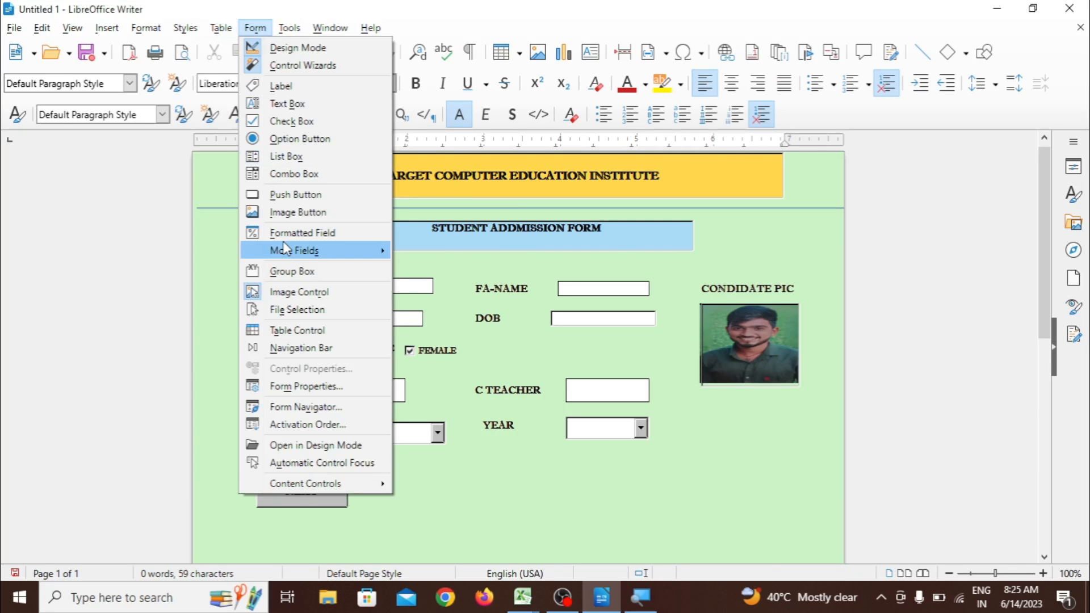
{"action": "left_click", "coordinate": [312, 349]}
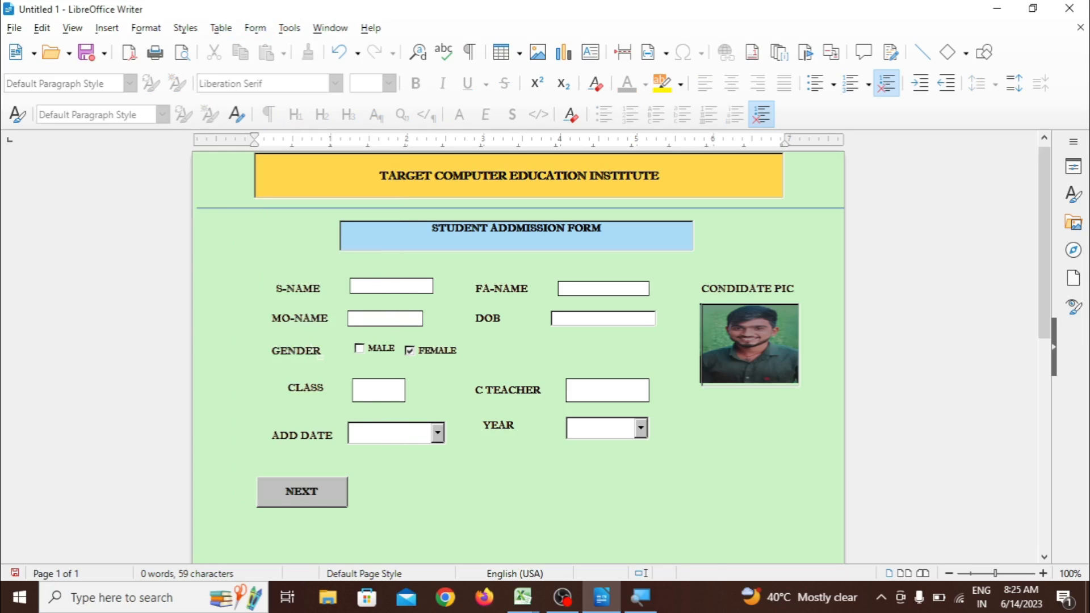
{"action": "left_click_drag", "start_coordinate": [391, 477], "coordinate": [460, 507]}
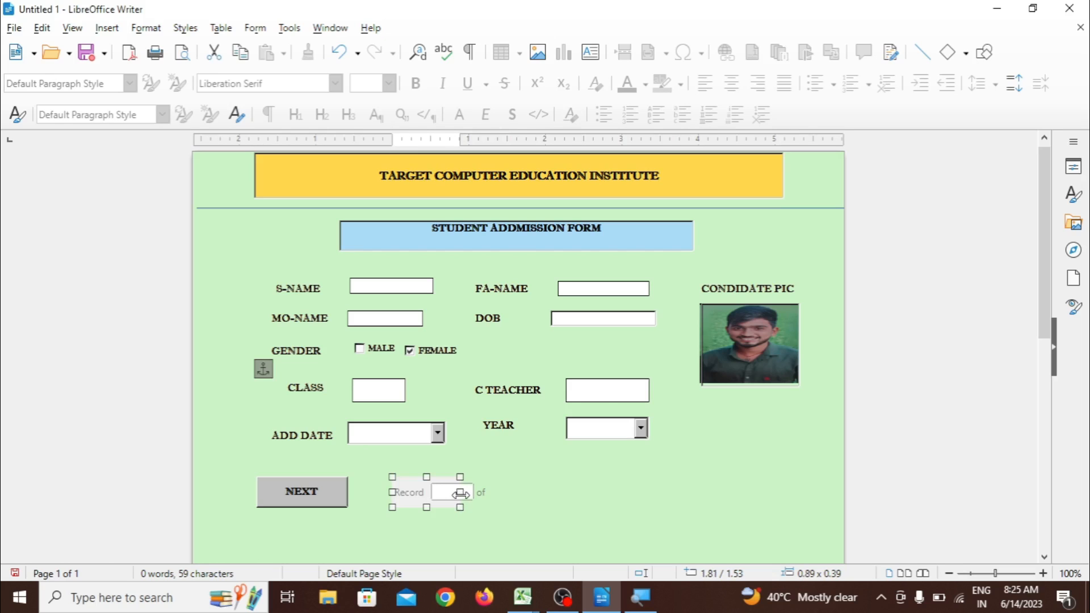
{"action": "left_click", "coordinate": [549, 510]}
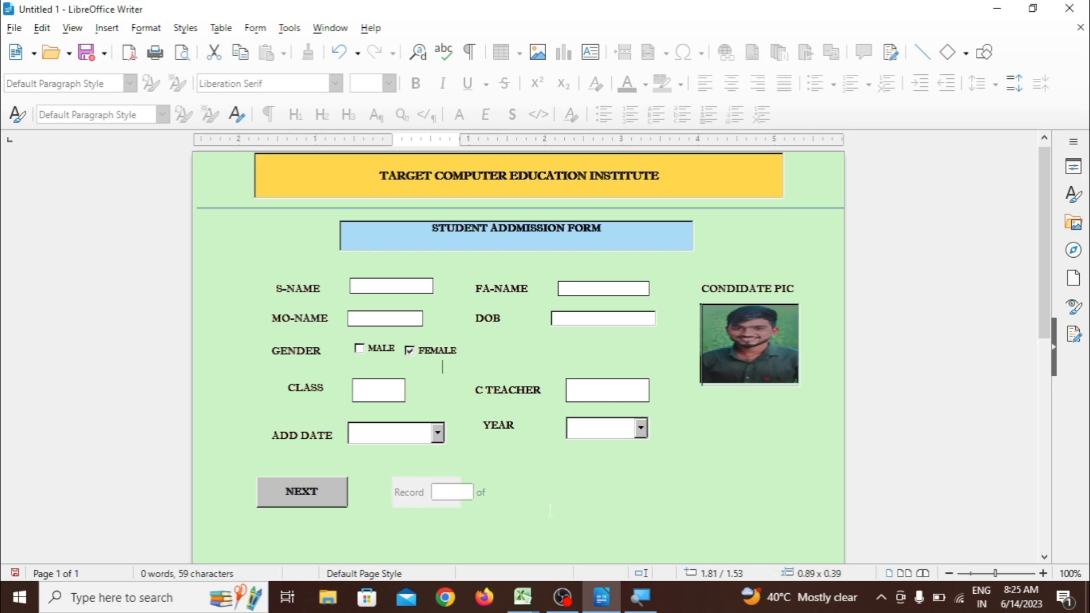
{"action": "double_click", "coordinate": [455, 492]}
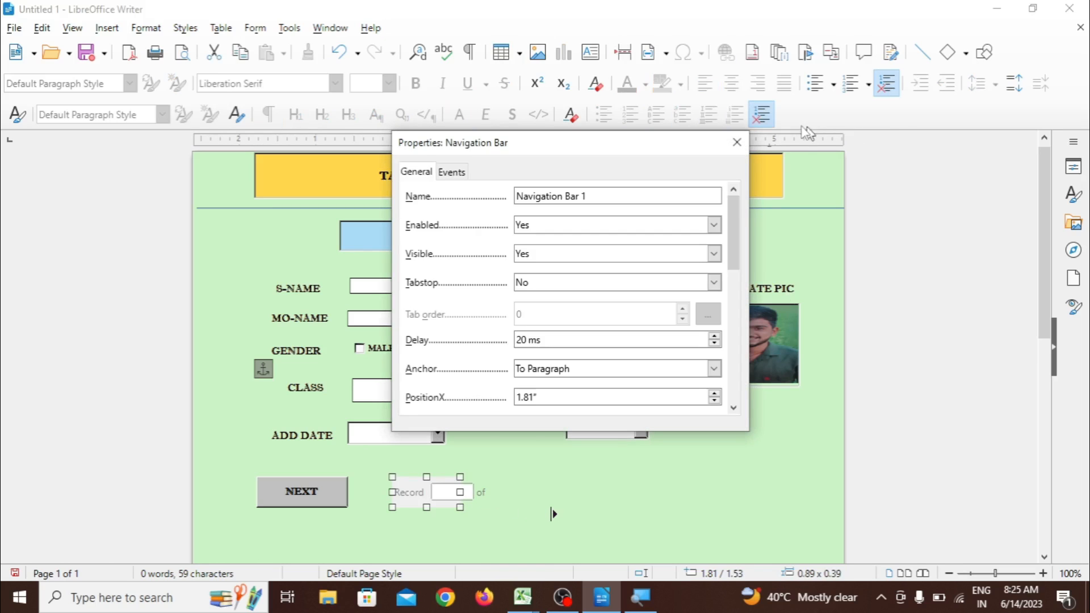
{"action": "left_click", "coordinate": [742, 140]}
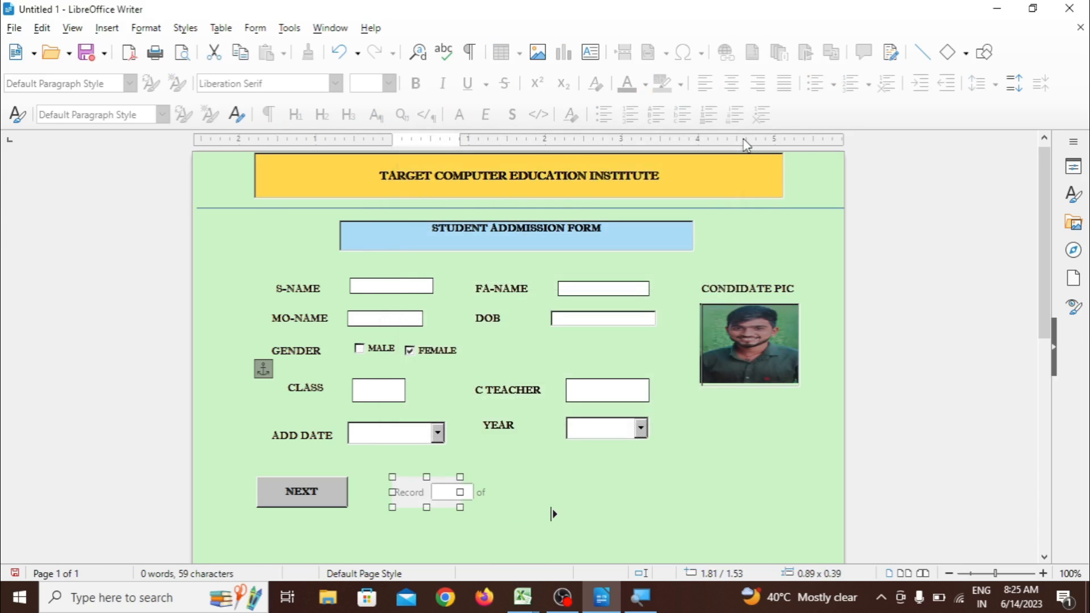
{"action": "key", "text": "Delete"}
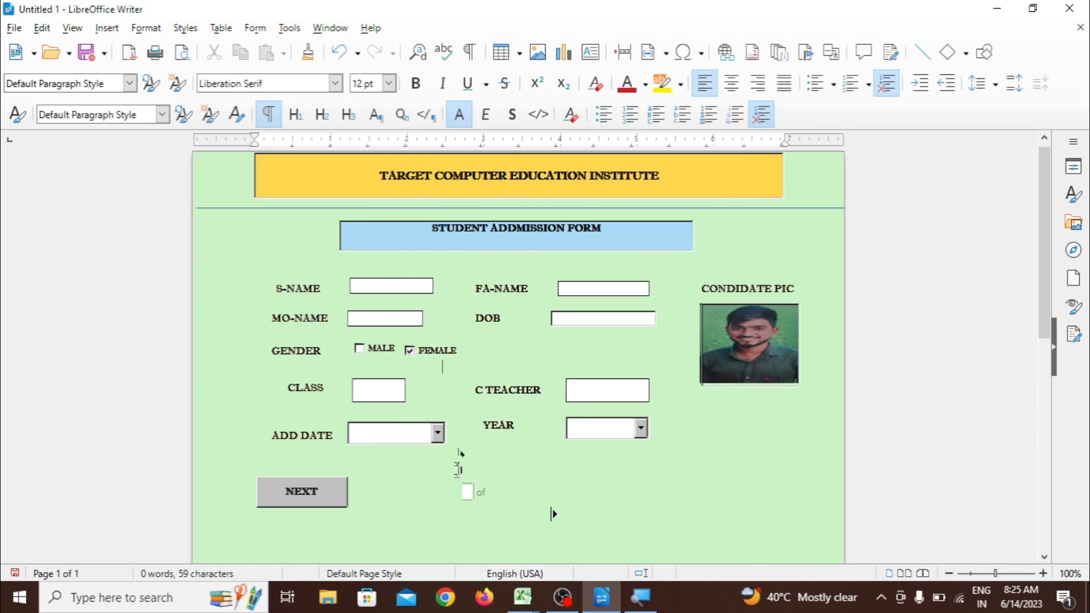
{"action": "left_click", "coordinate": [468, 488]}
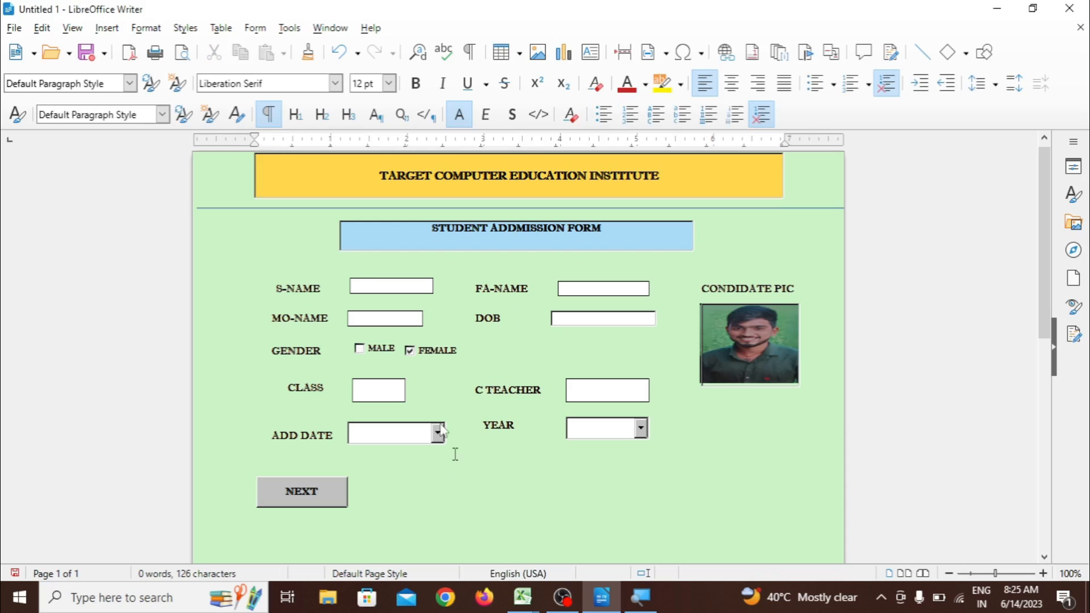
Rename the form in its general properties, entering a person's first name in capitals
{"action": "left_click", "coordinate": [255, 27]}
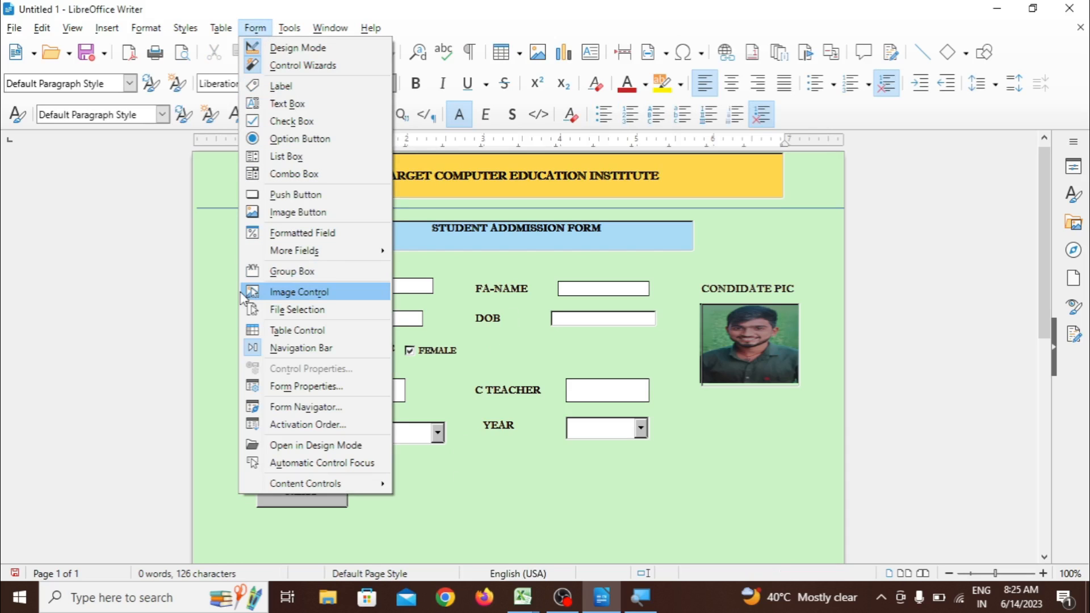
{"action": "left_click", "coordinate": [312, 387]}
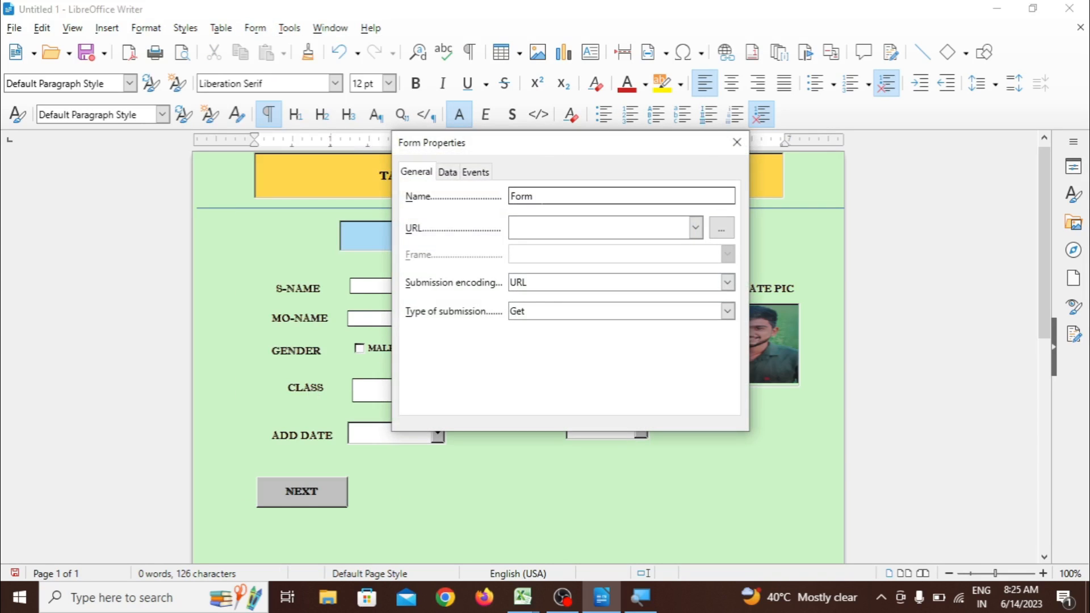
{"action": "left_click", "coordinate": [542, 198]}
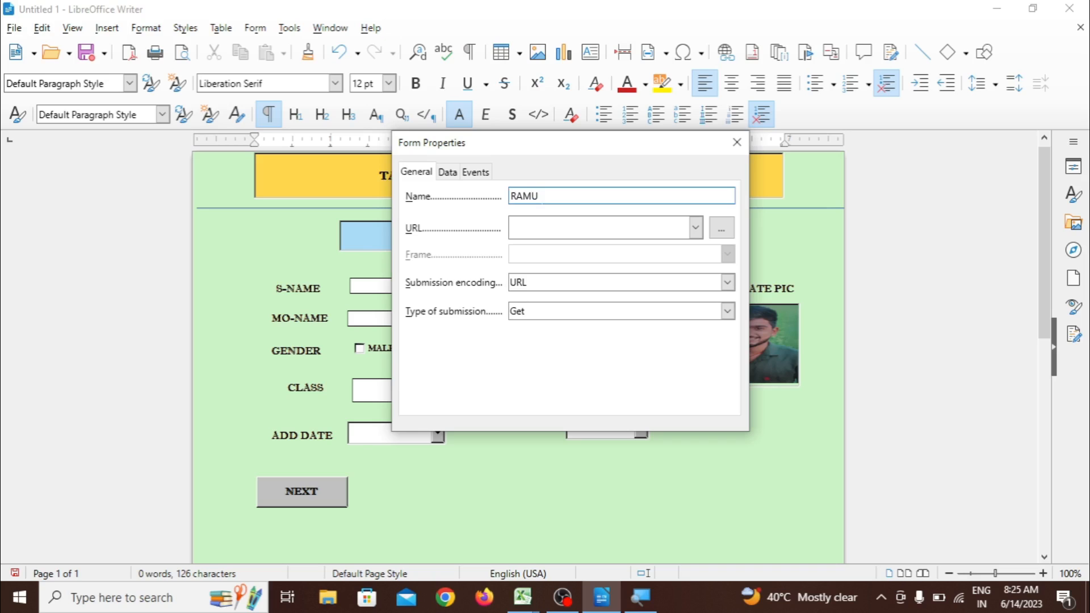
{"action": "left_click", "coordinate": [737, 142]}
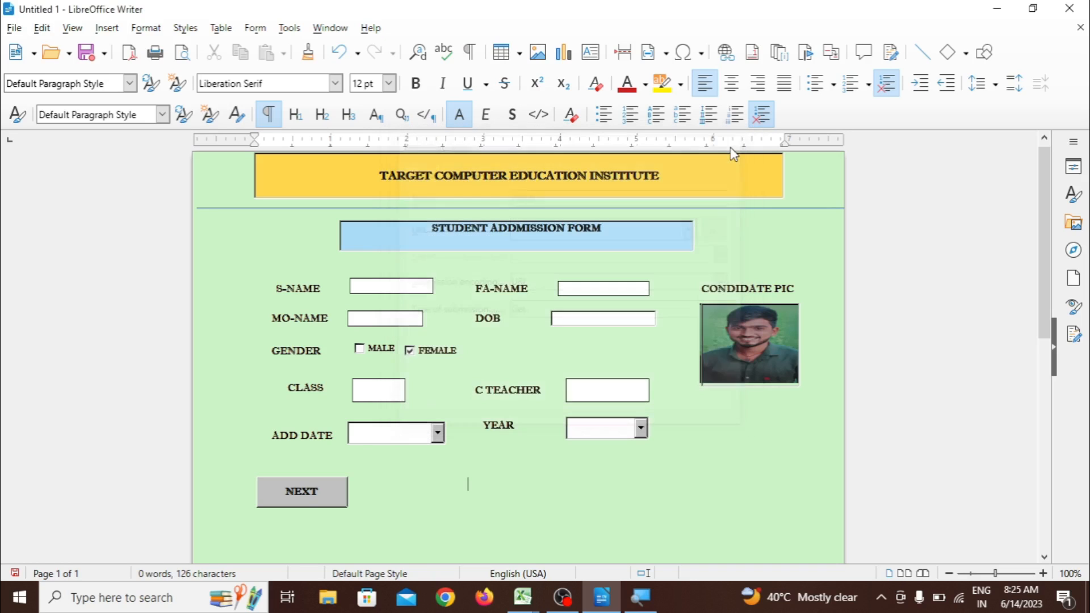
Review the form's name and URL properties, and examine its labels and text boxes in the Form Navigator
{"action": "left_click", "coordinate": [256, 28]}
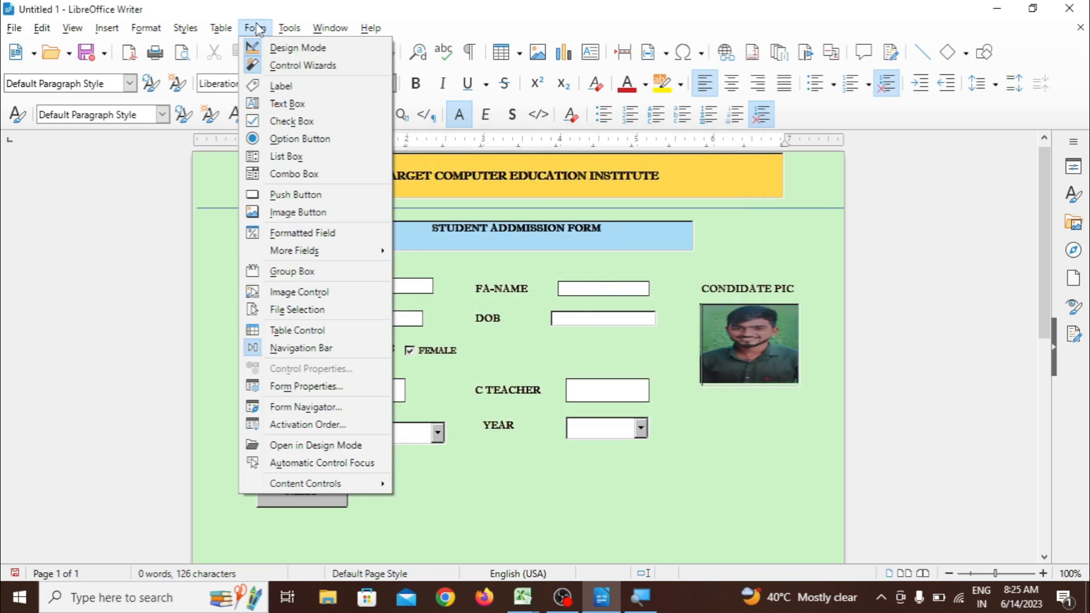
{"action": "left_click", "coordinate": [302, 387]}
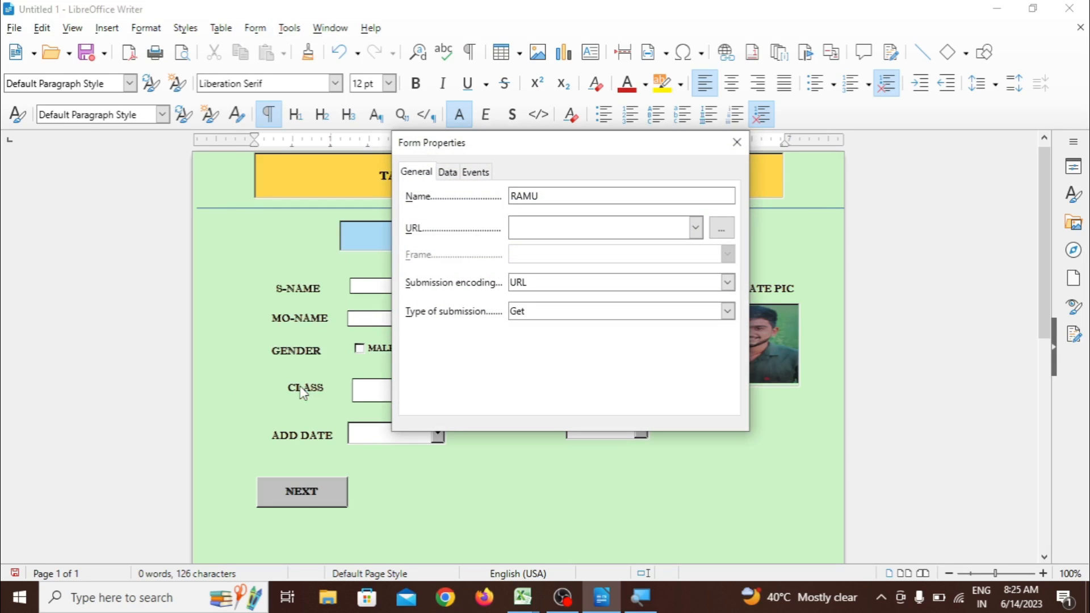
{"action": "left_click", "coordinate": [509, 196]}
{"action": "left_click", "coordinate": [548, 222]}
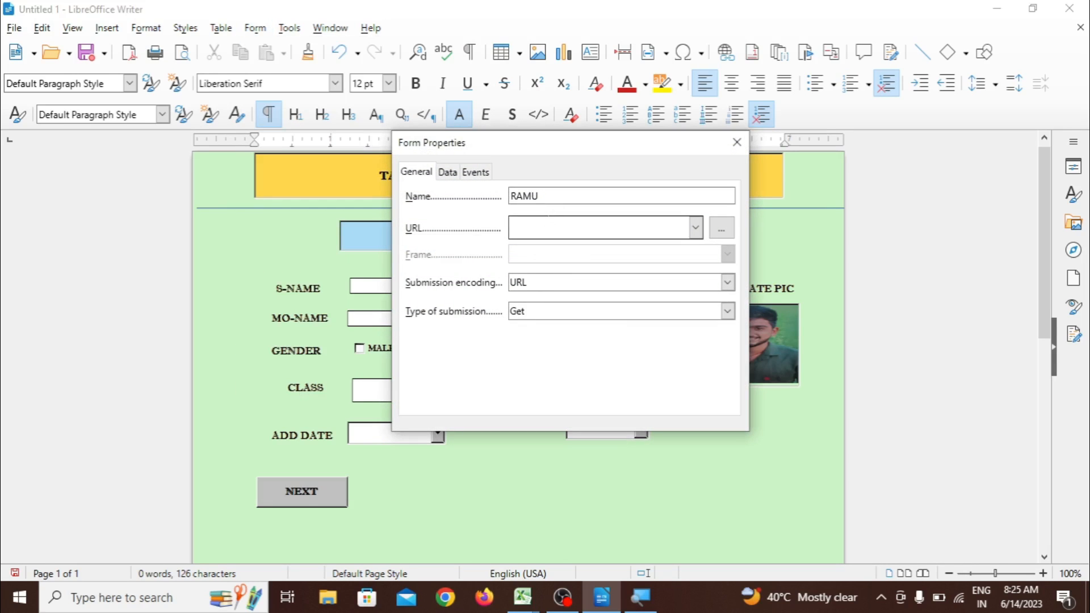
{"action": "left_click", "coordinate": [736, 144]}
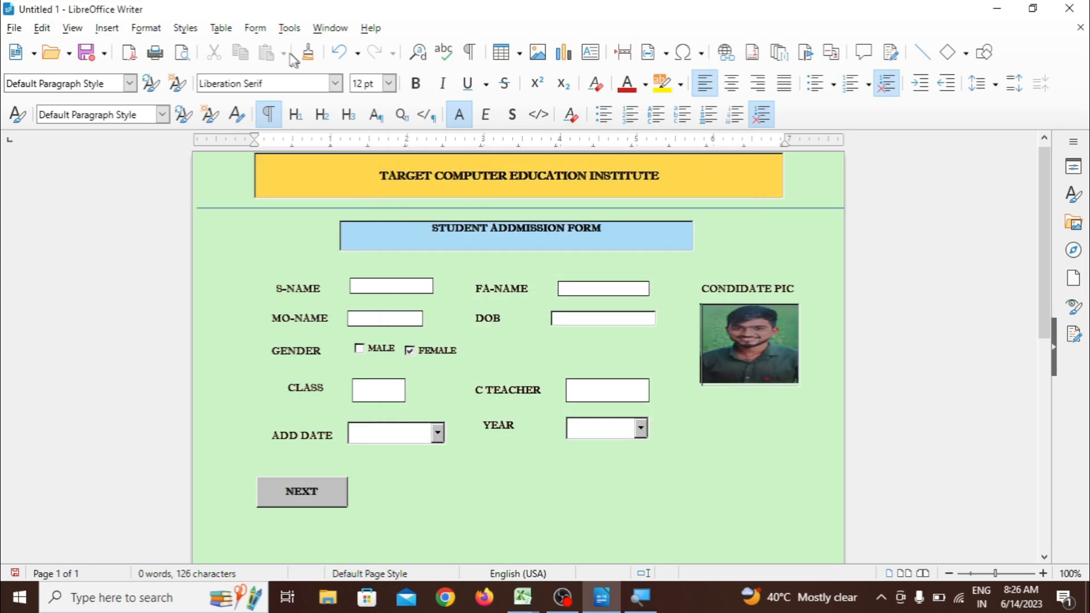
{"action": "left_click", "coordinate": [254, 30]}
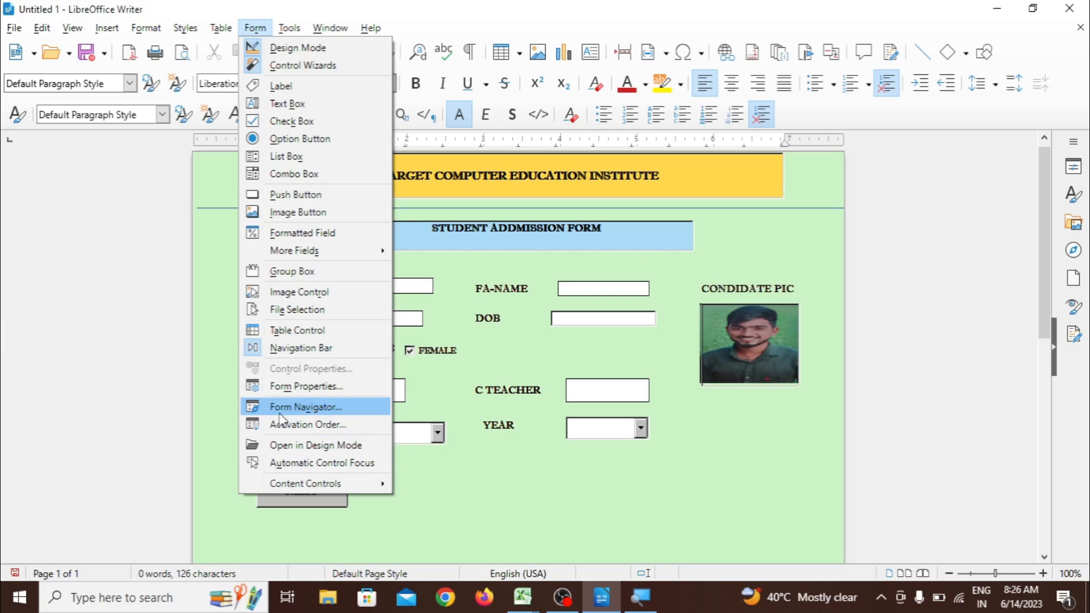
{"action": "left_click", "coordinate": [310, 409]}
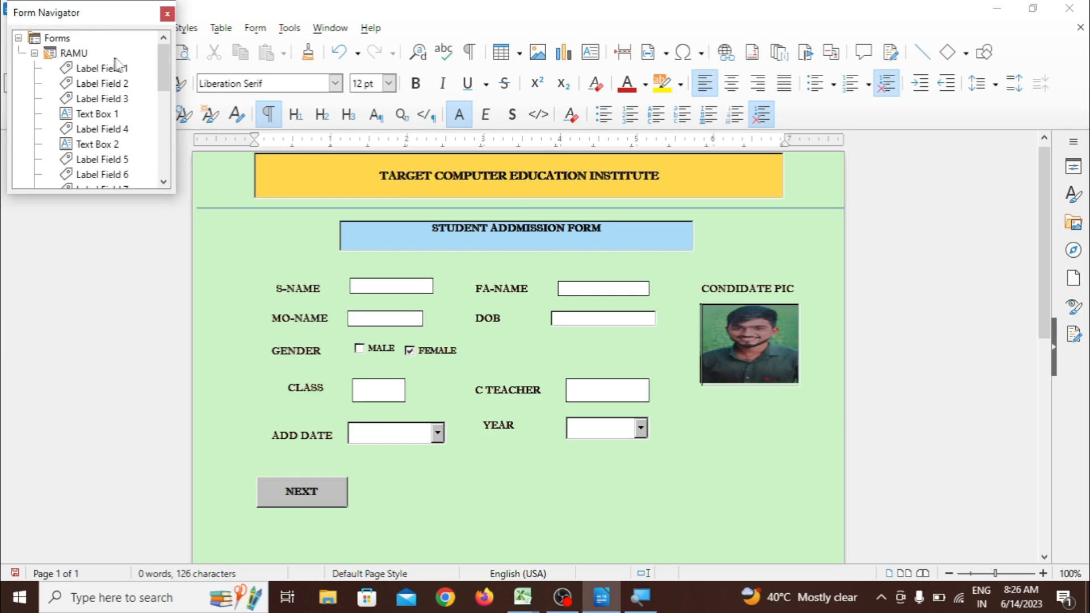
{"action": "mouse_move", "coordinate": [161, 68]}
{"action": "left_mouse_down"}
{"action": "mouse_move", "coordinate": [189, 137]}
{"action": "mouse_move", "coordinate": [188, 165]}
{"action": "mouse_move", "coordinate": [148, 66]}
{"action": "left_mouse_up"}
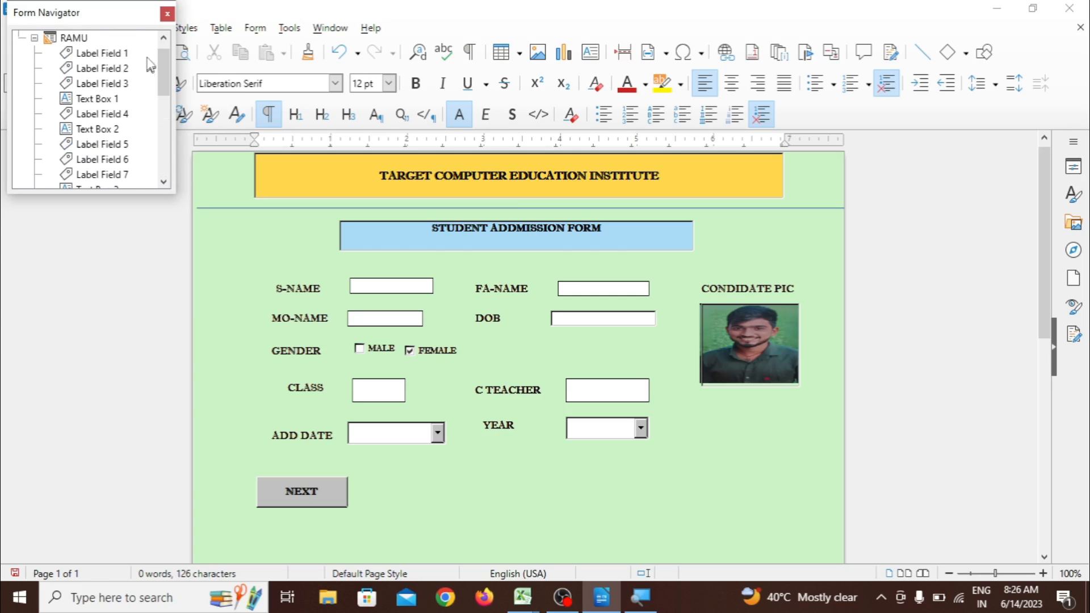
{"action": "left_click", "coordinate": [167, 13]}
Set the form document to open in design mode
{"action": "left_click", "coordinate": [255, 28]}
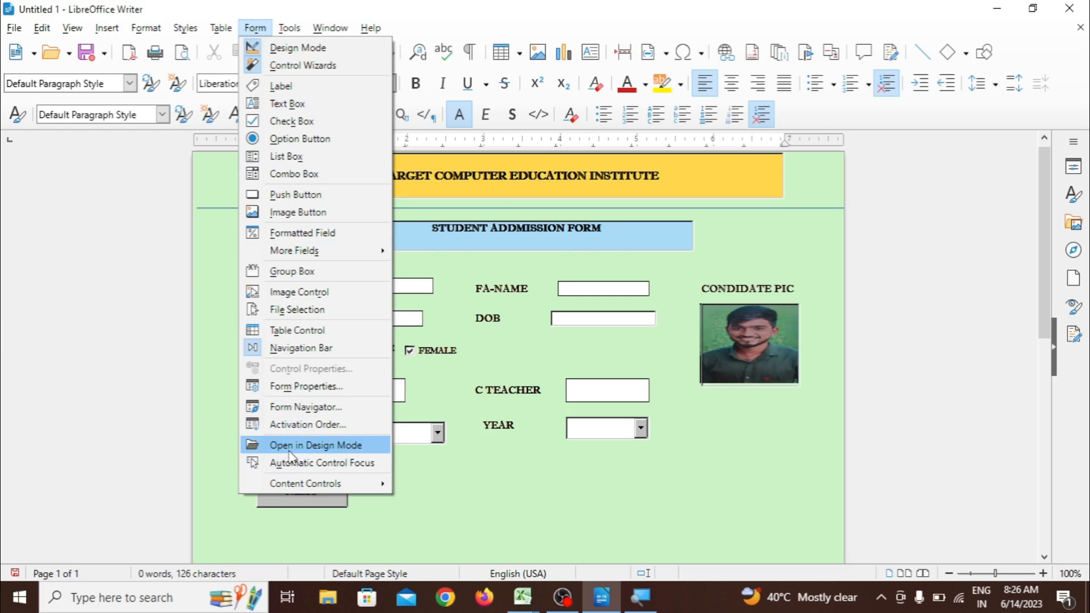
{"action": "left_click", "coordinate": [315, 445]}
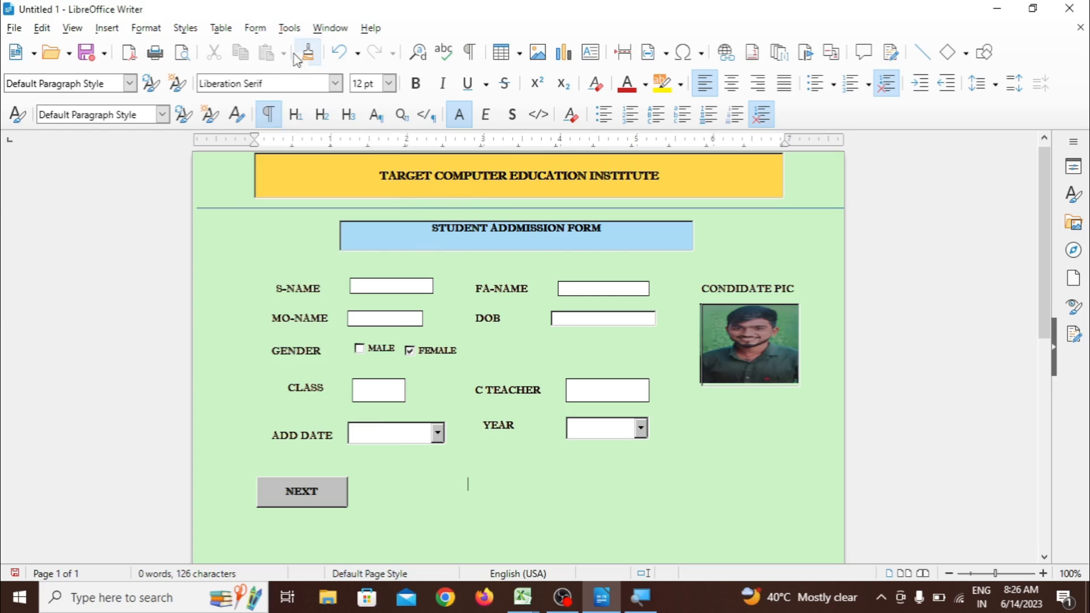
{"action": "left_click", "coordinate": [256, 31]}
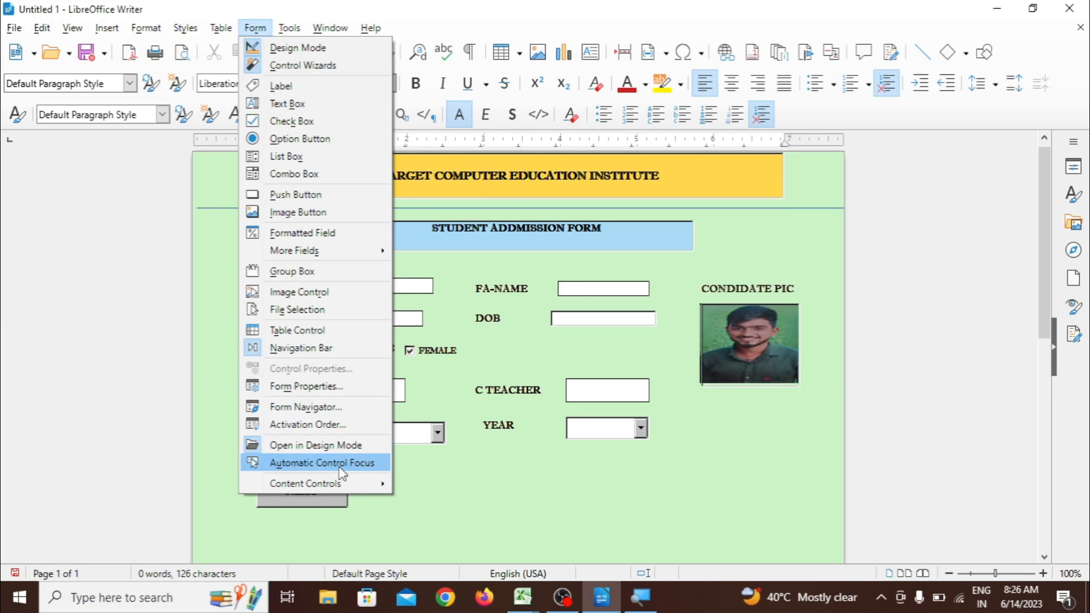
{"action": "mouse_move", "coordinate": [322, 489]}
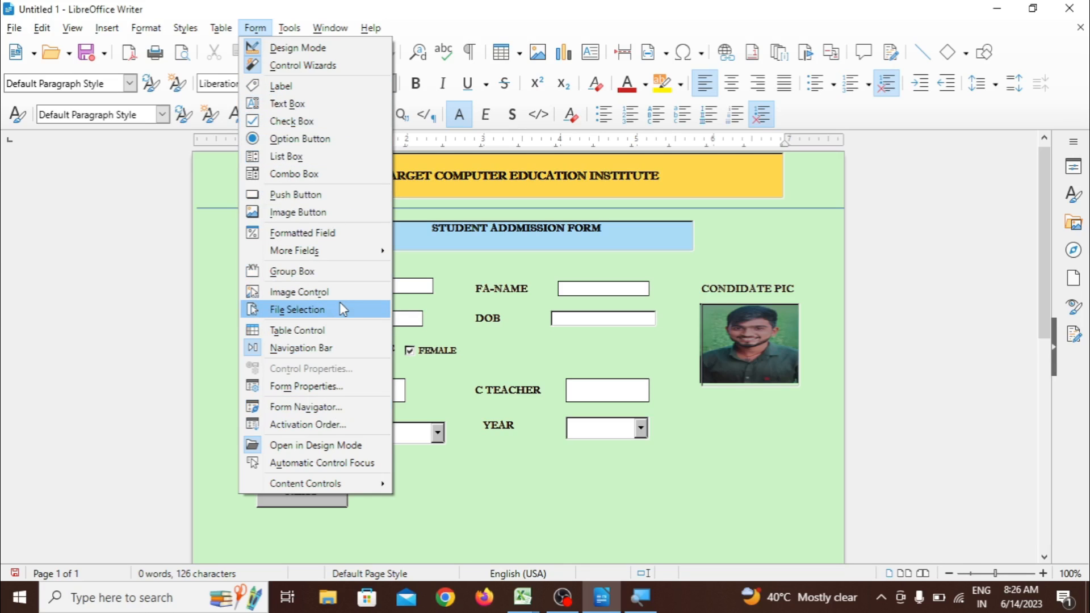
{"action": "left_click", "coordinate": [495, 514]}
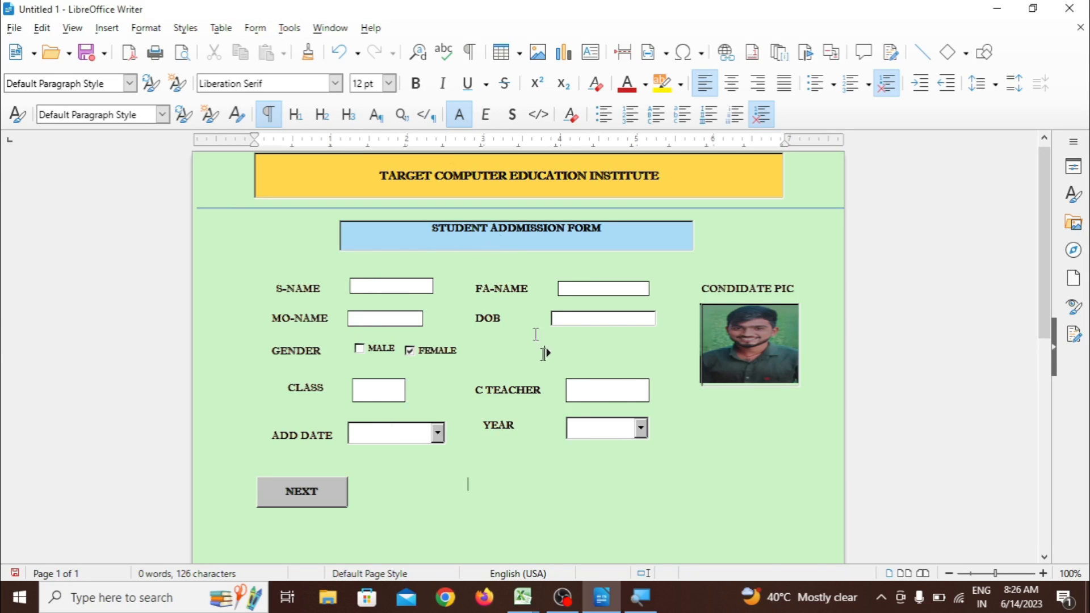
{"action": "left_click", "coordinate": [255, 28]}
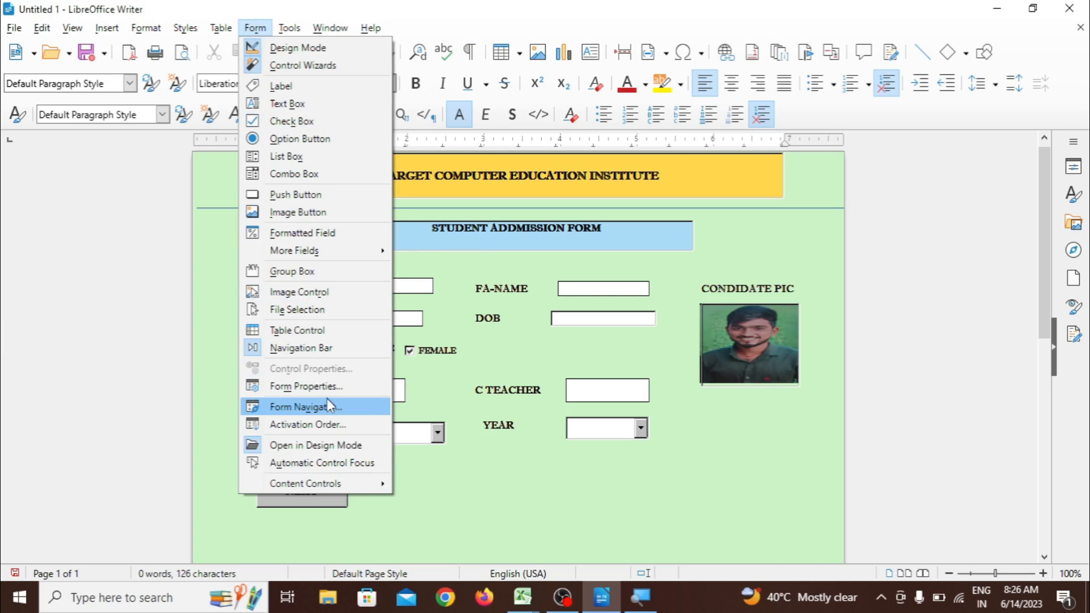
{"action": "left_click", "coordinate": [489, 525]}
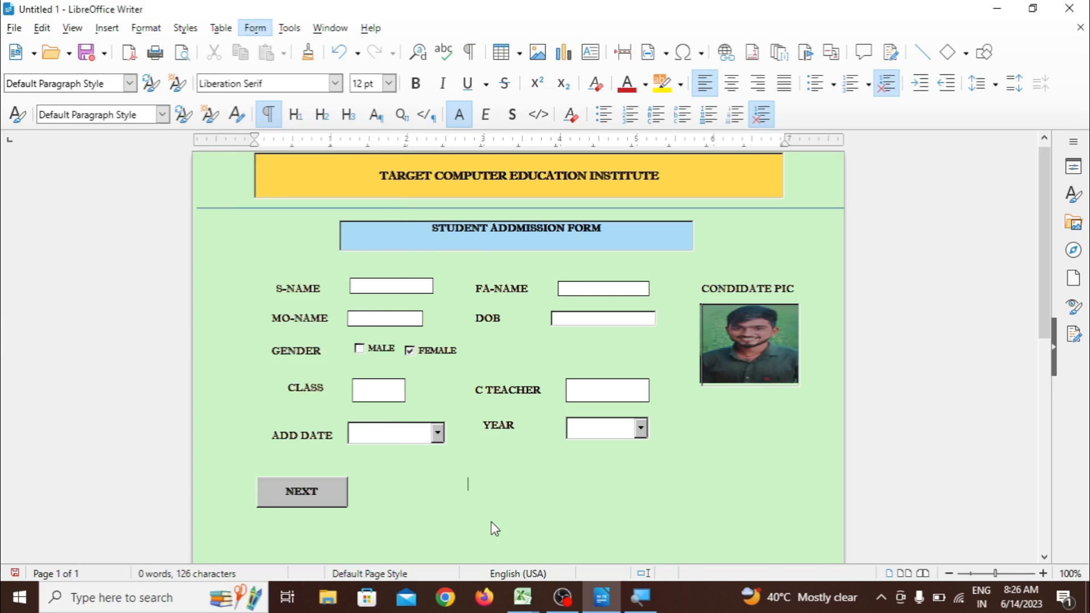